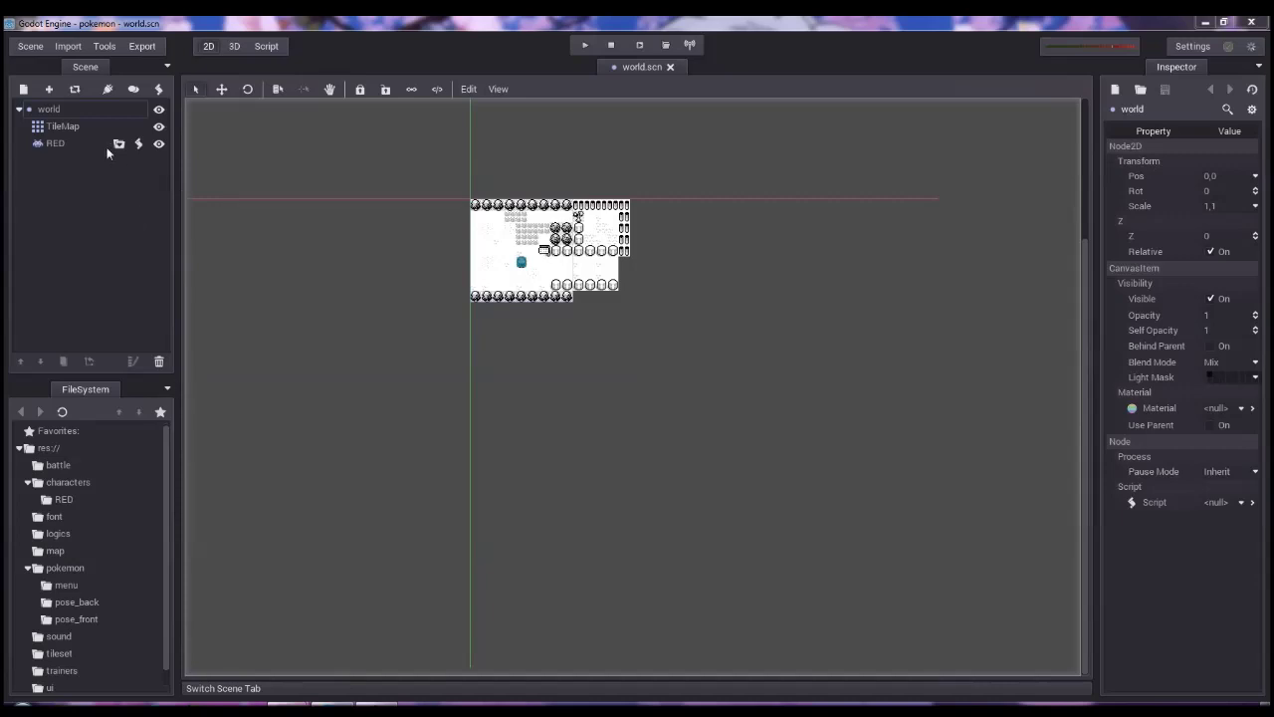
Start a new scene and make an Area2D, found by searching 'area', its root node.
left_click(32, 47)
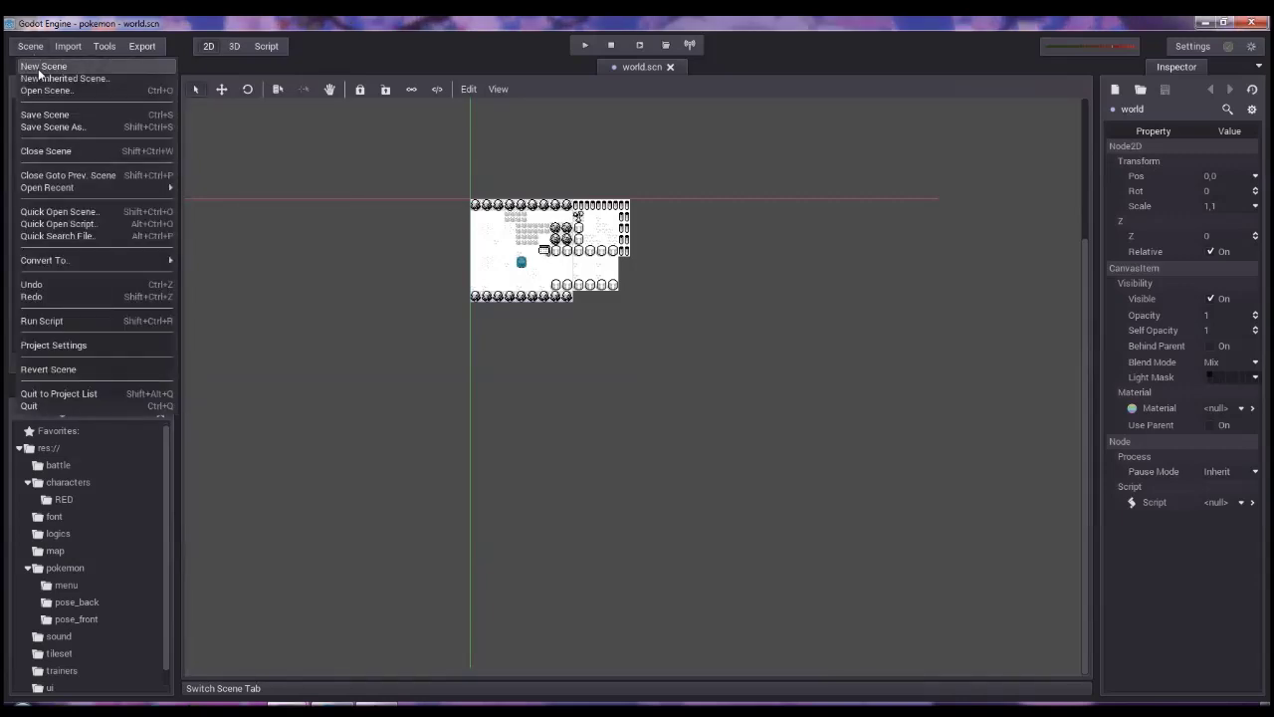
left_click(40, 68)
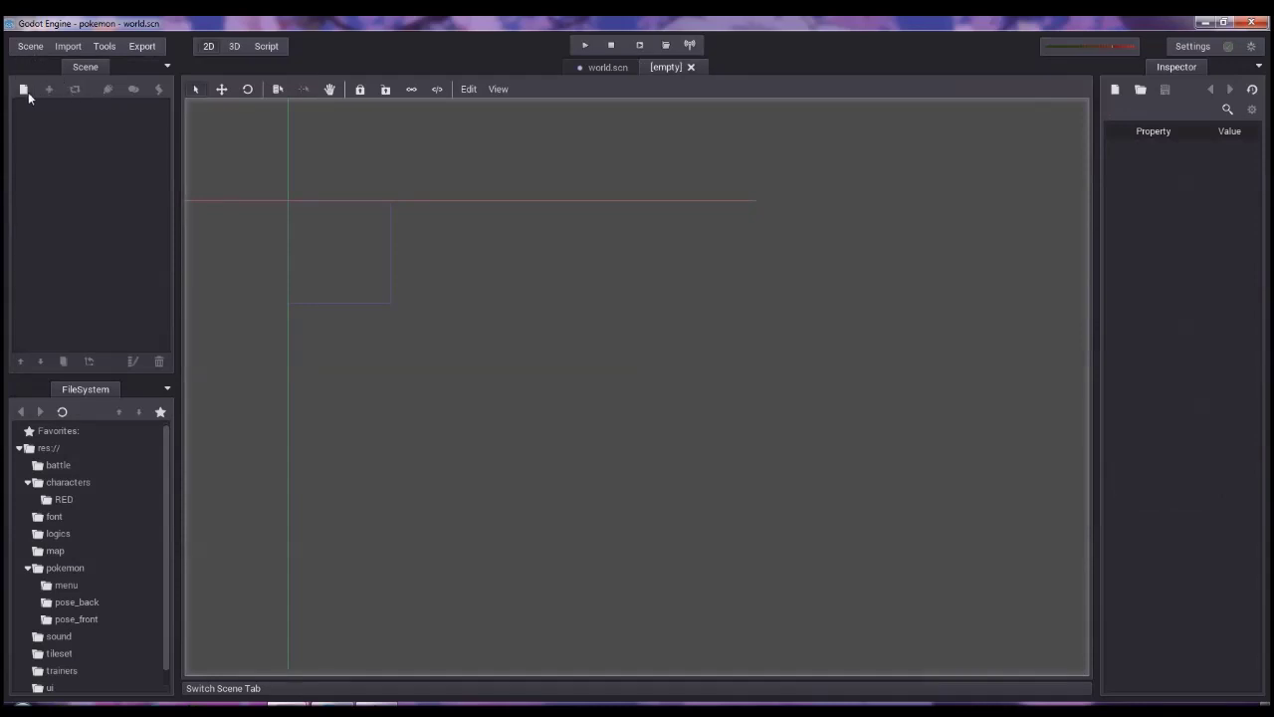
left_click(28, 92)
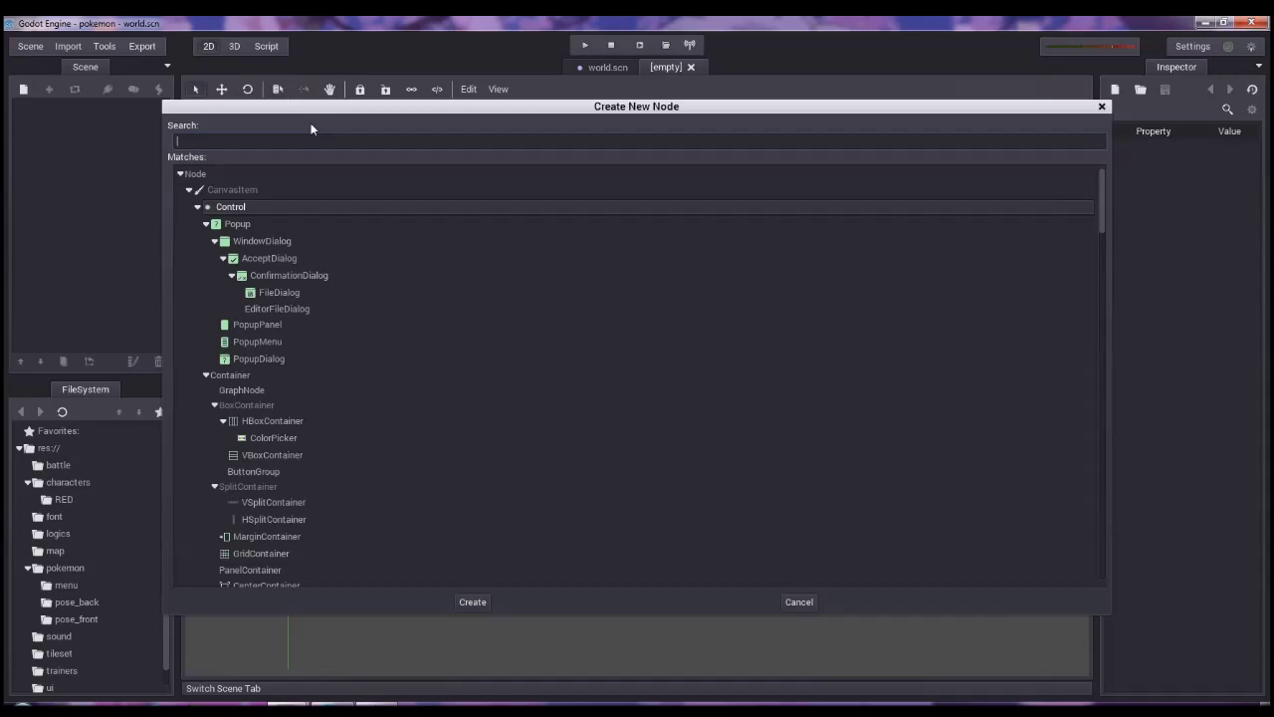
type("area")
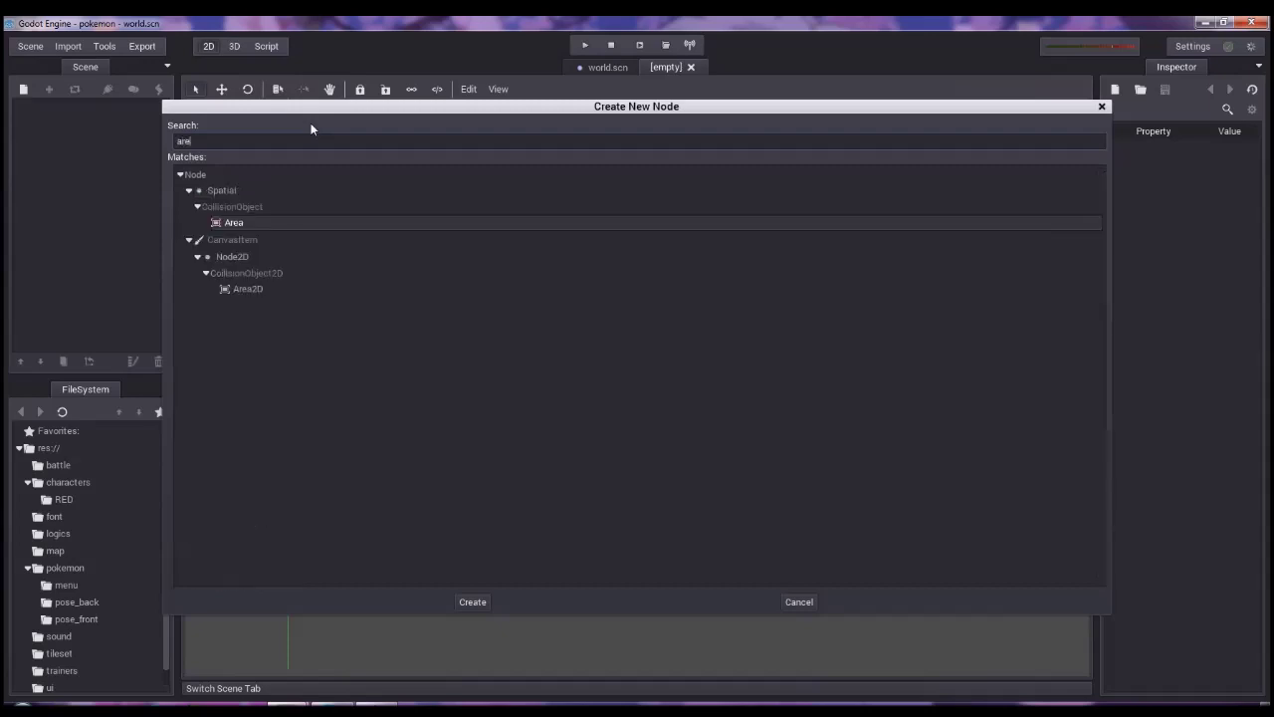
key("Down")
key("Return")
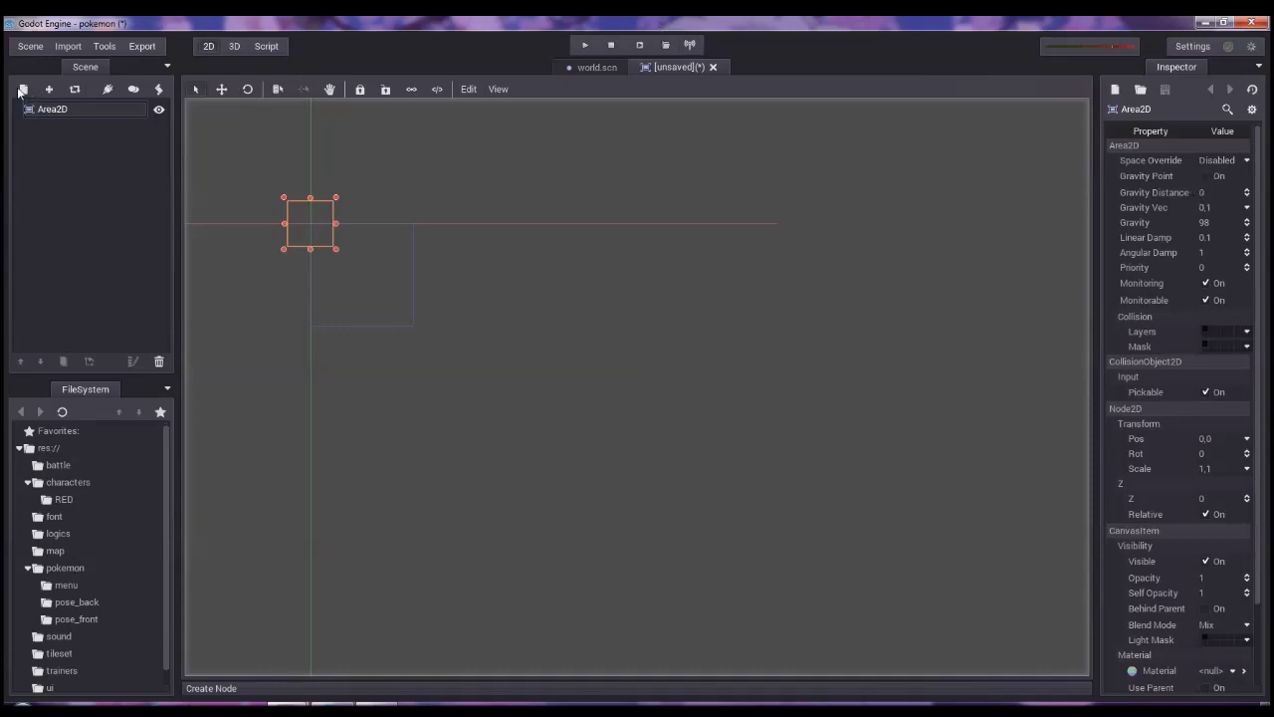
Add a CollisionShape2D child under the Area2D.
left_click(49, 89)
type("shape")
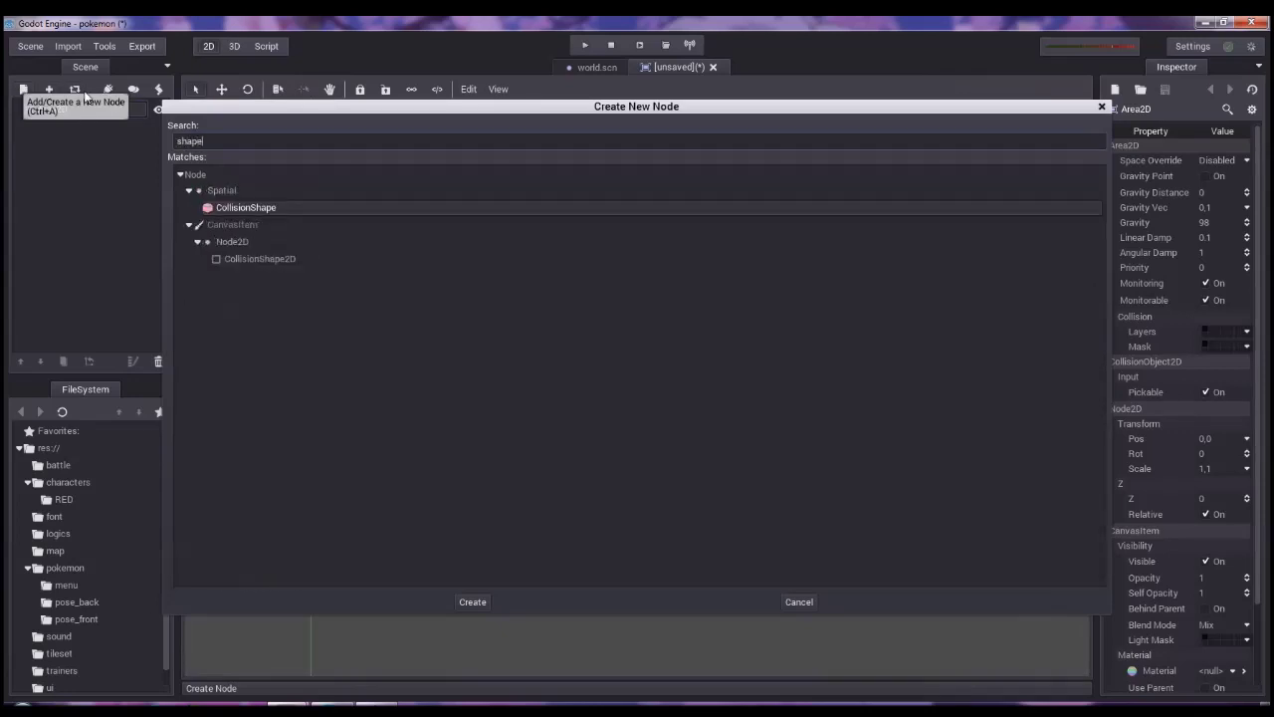
left_click(297, 258)
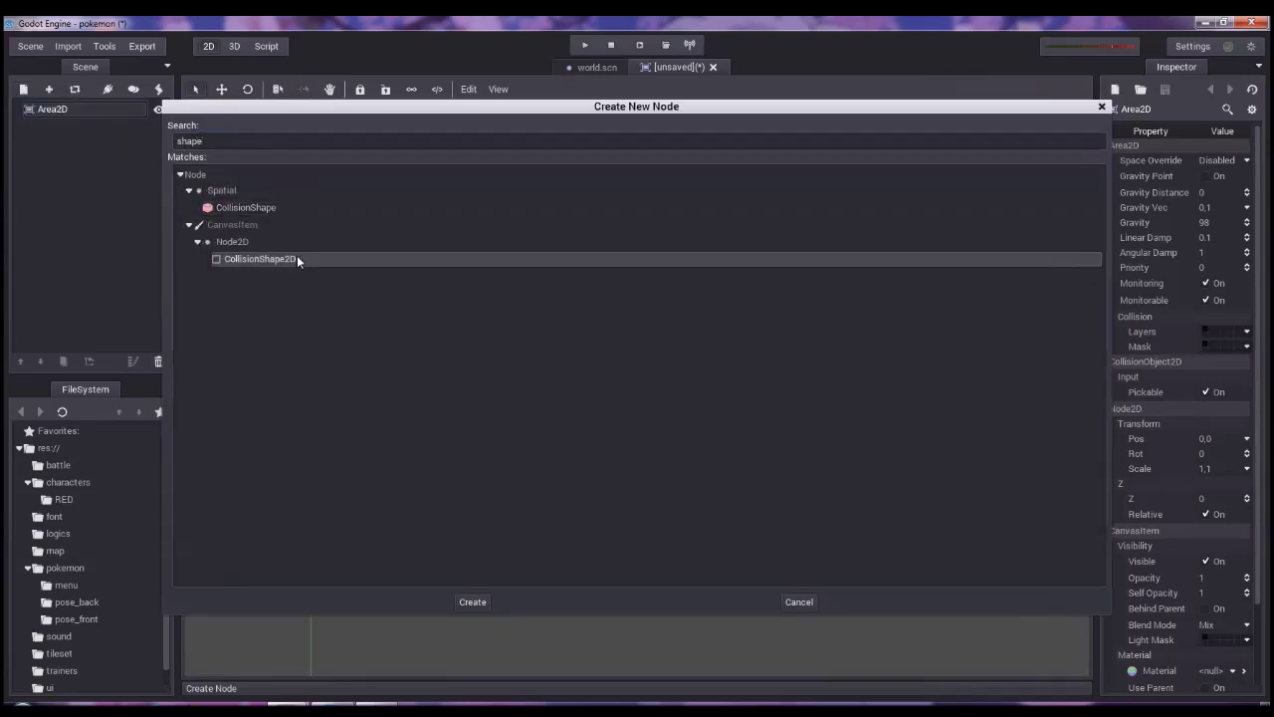
double_click(297, 258)
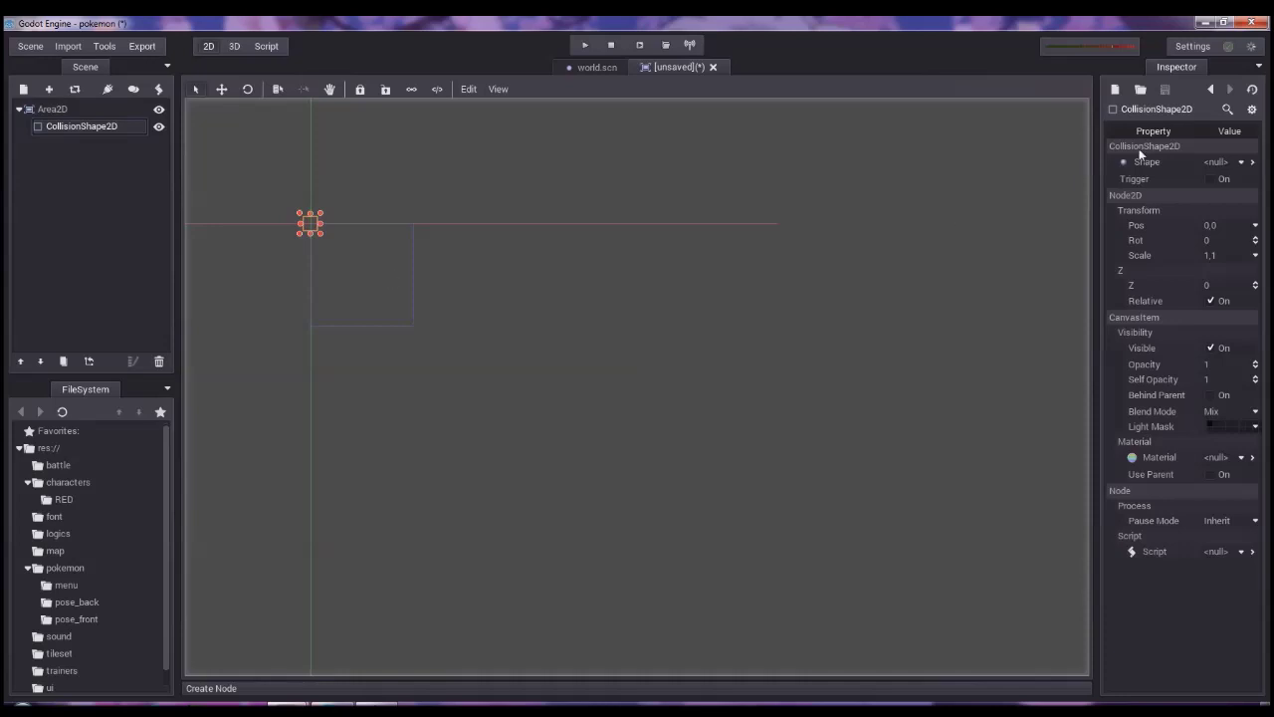
Give the collision shape a new RectangleShape2D with extents 8, 8.
left_click(1230, 165)
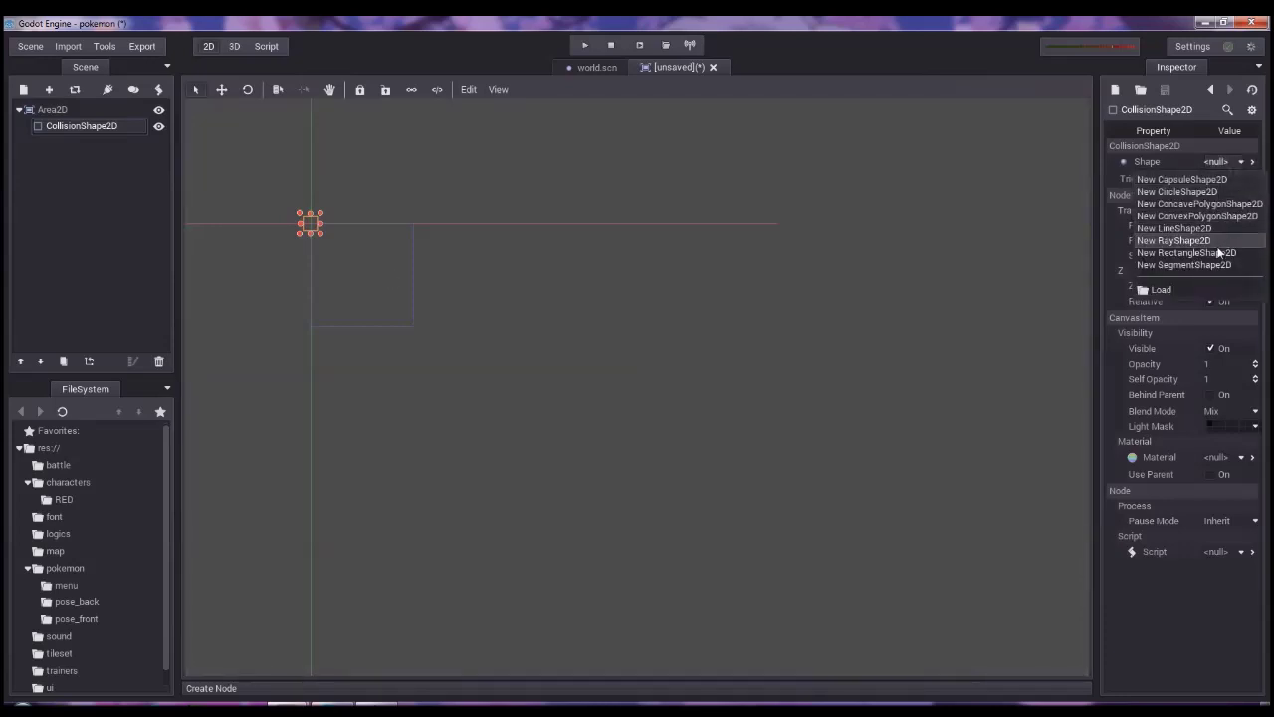
left_click(1217, 253)
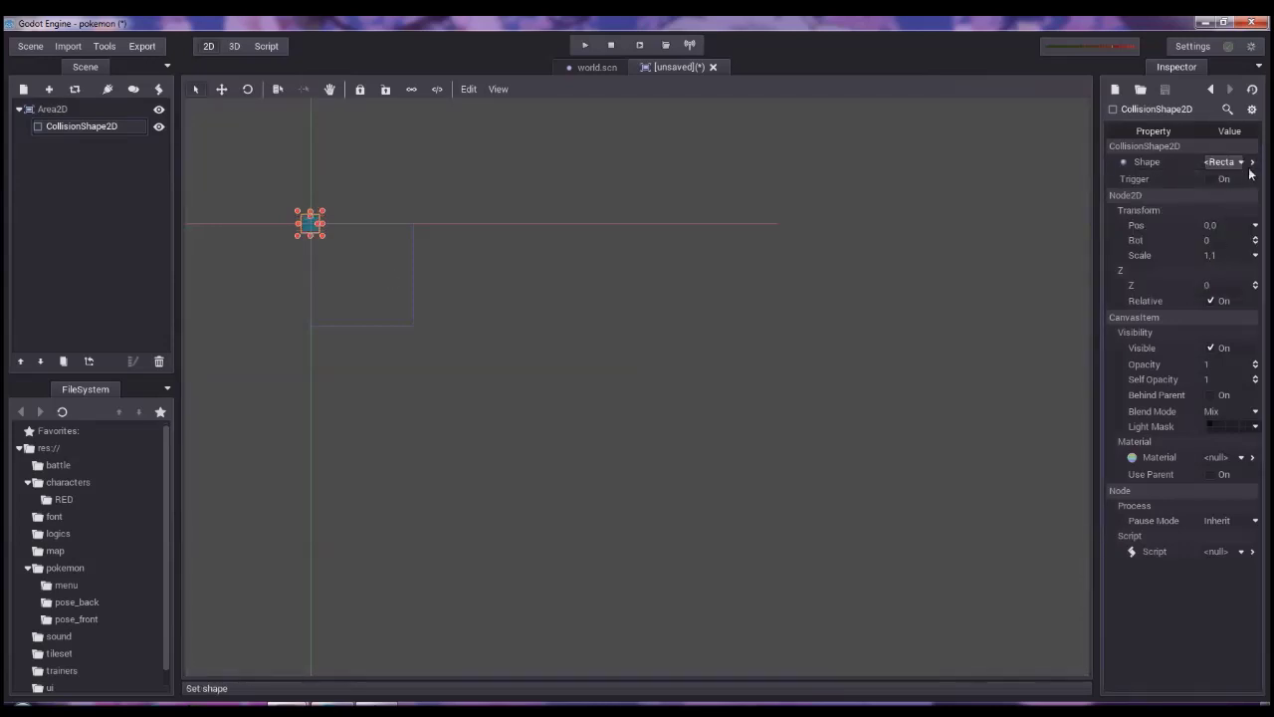
left_click(1216, 165)
left_click(1217, 162)
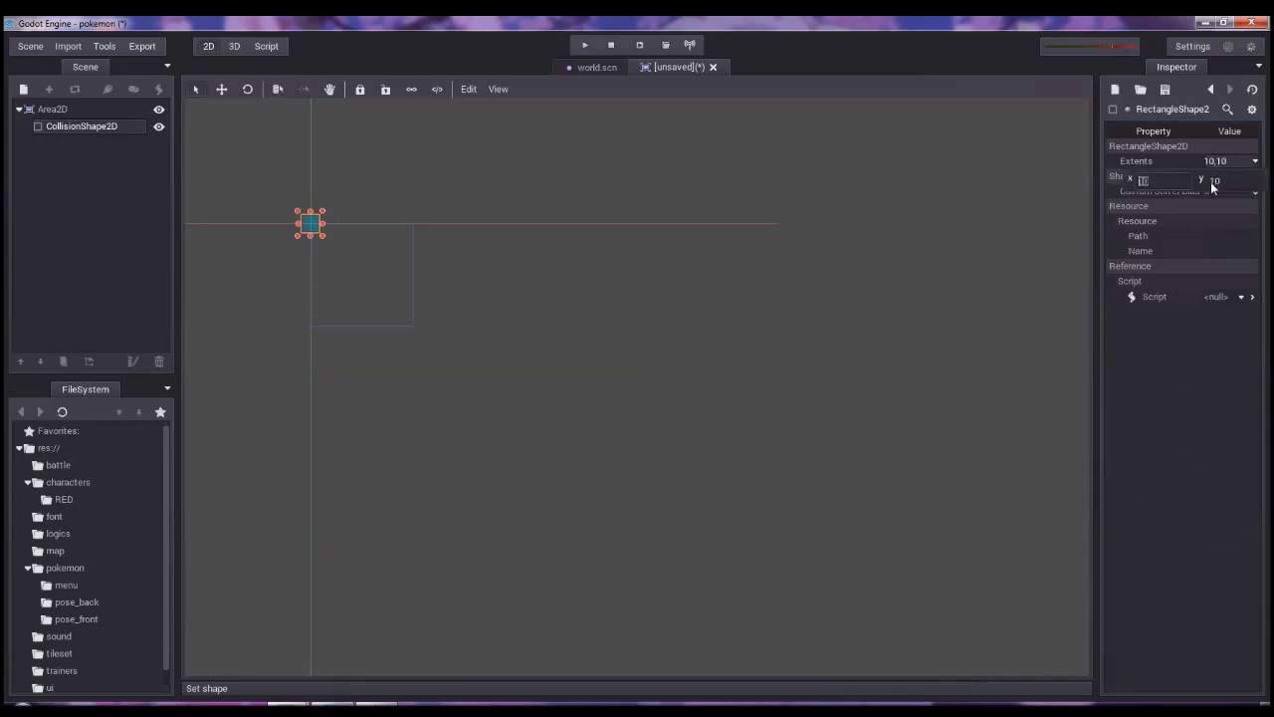
type("8")
key("Tab")
type("8")
key("Return")
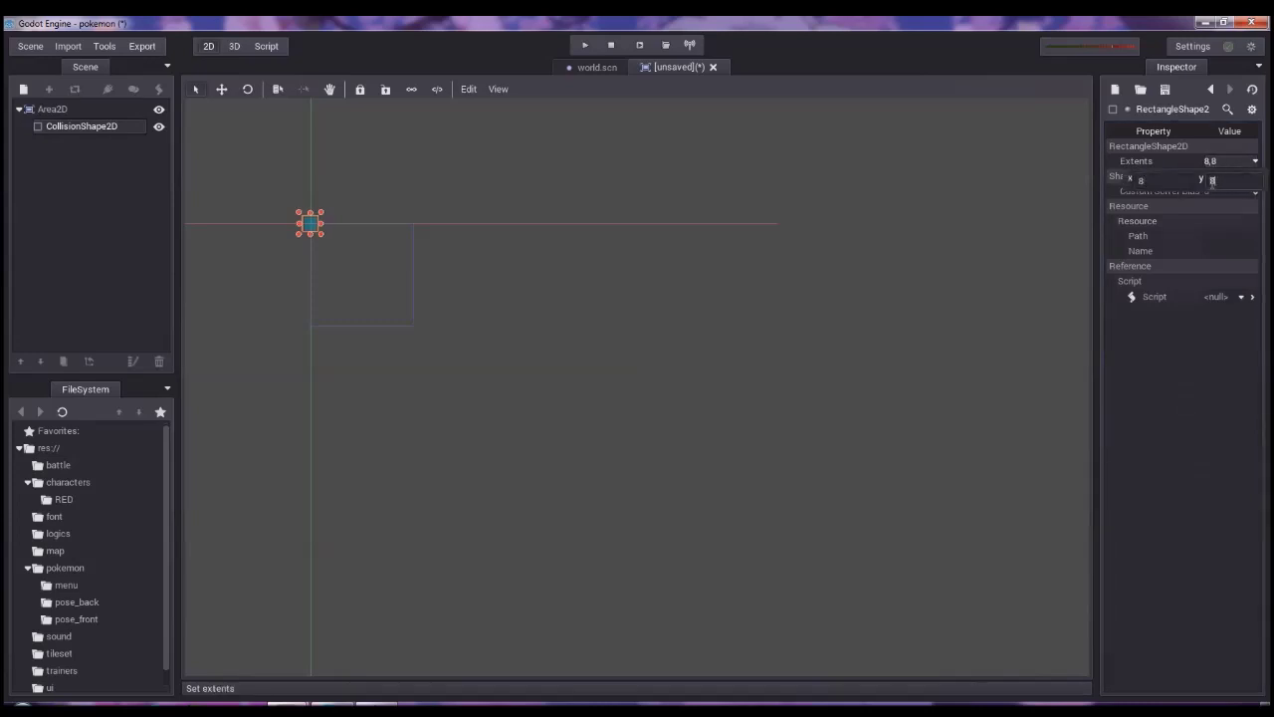
left_click(566, 266)
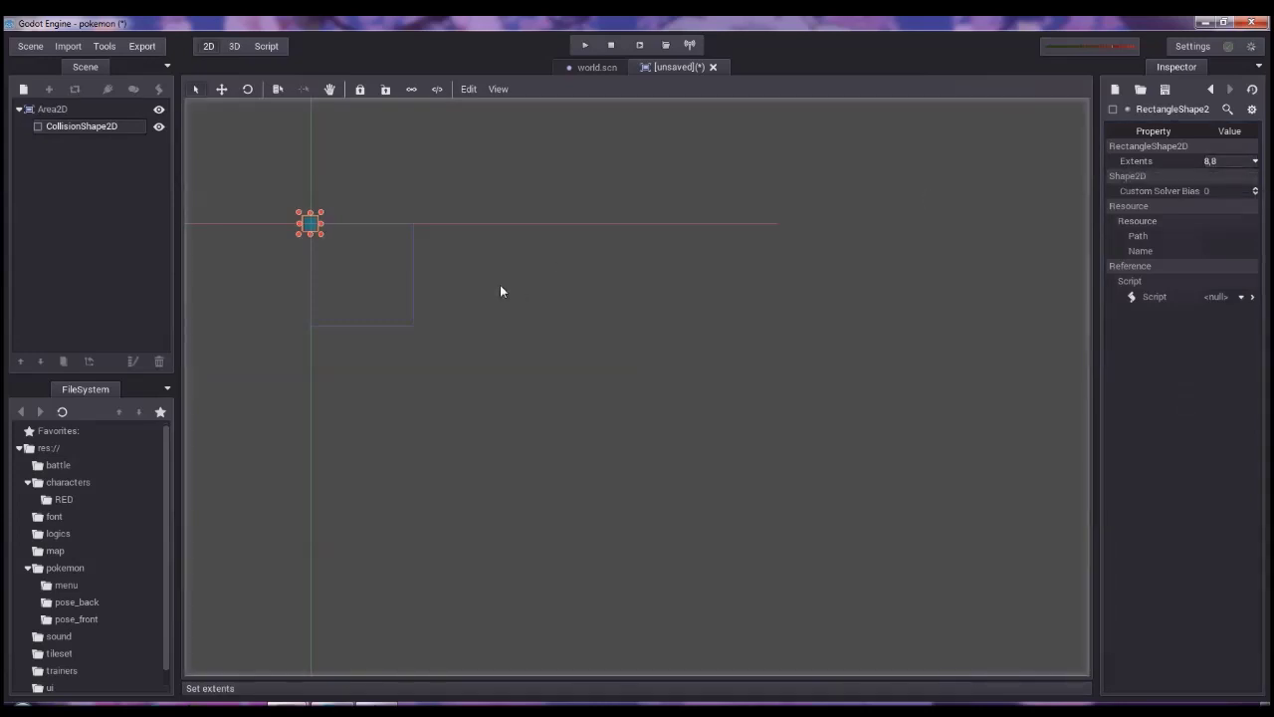
double_click(88, 127)
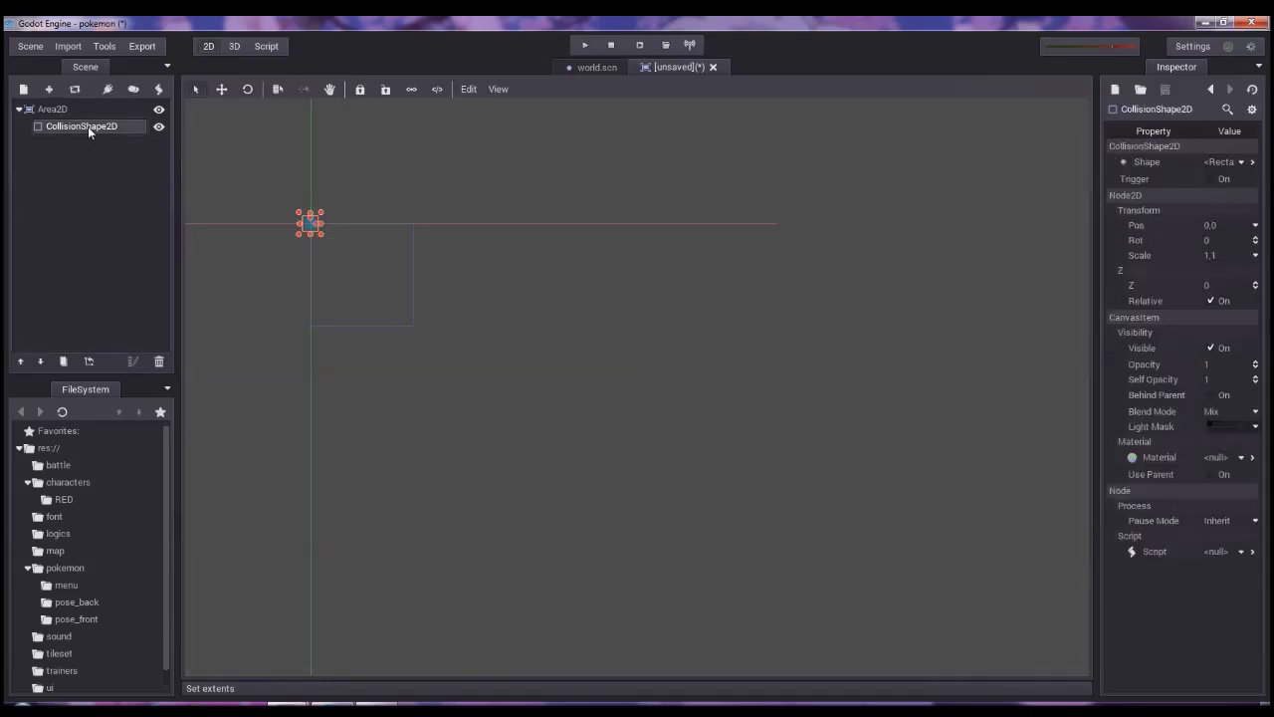
Rename the collision node to 'shape' and the Area2D root to 'event'.
type("shape")
key("Return")
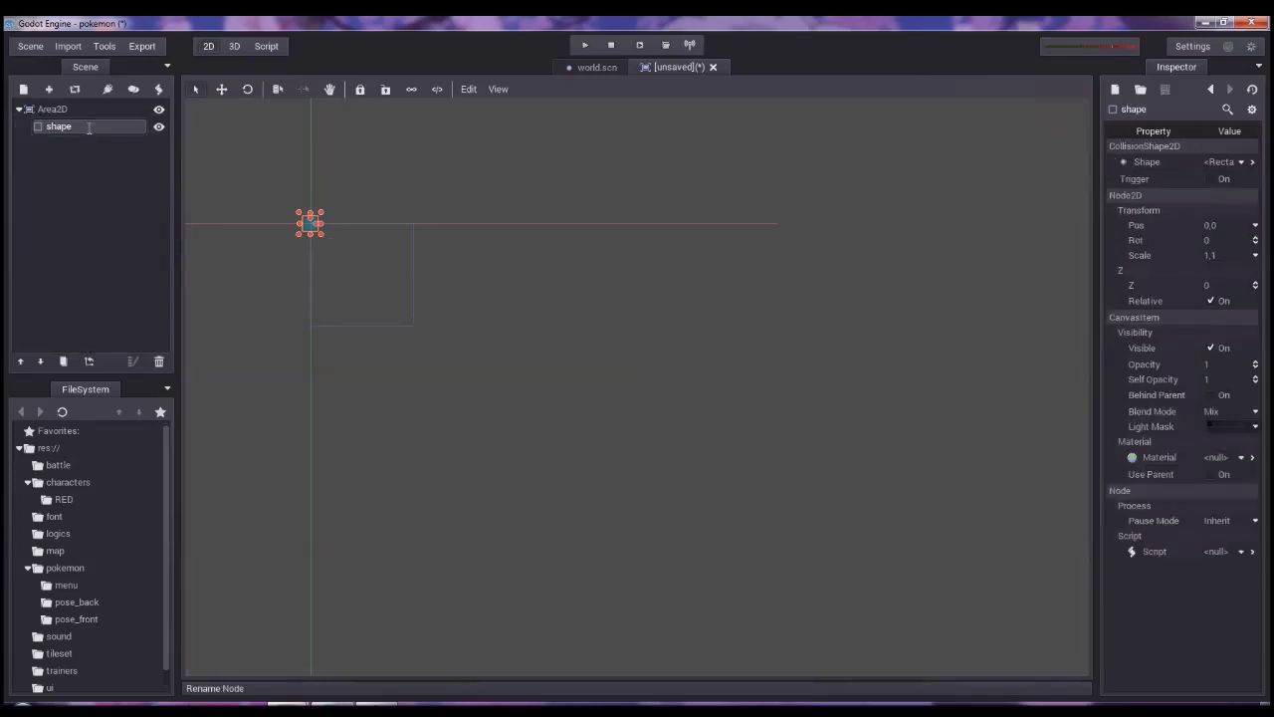
key("Up")
type("vent")
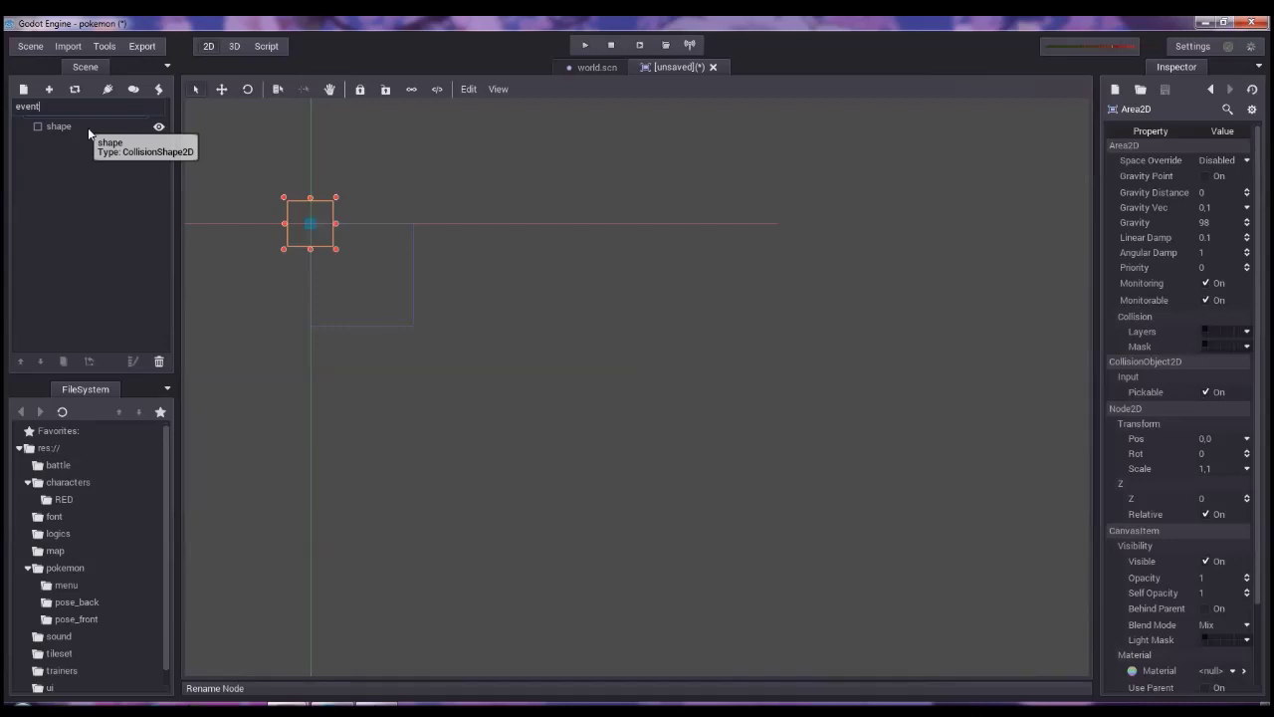
key("Return")
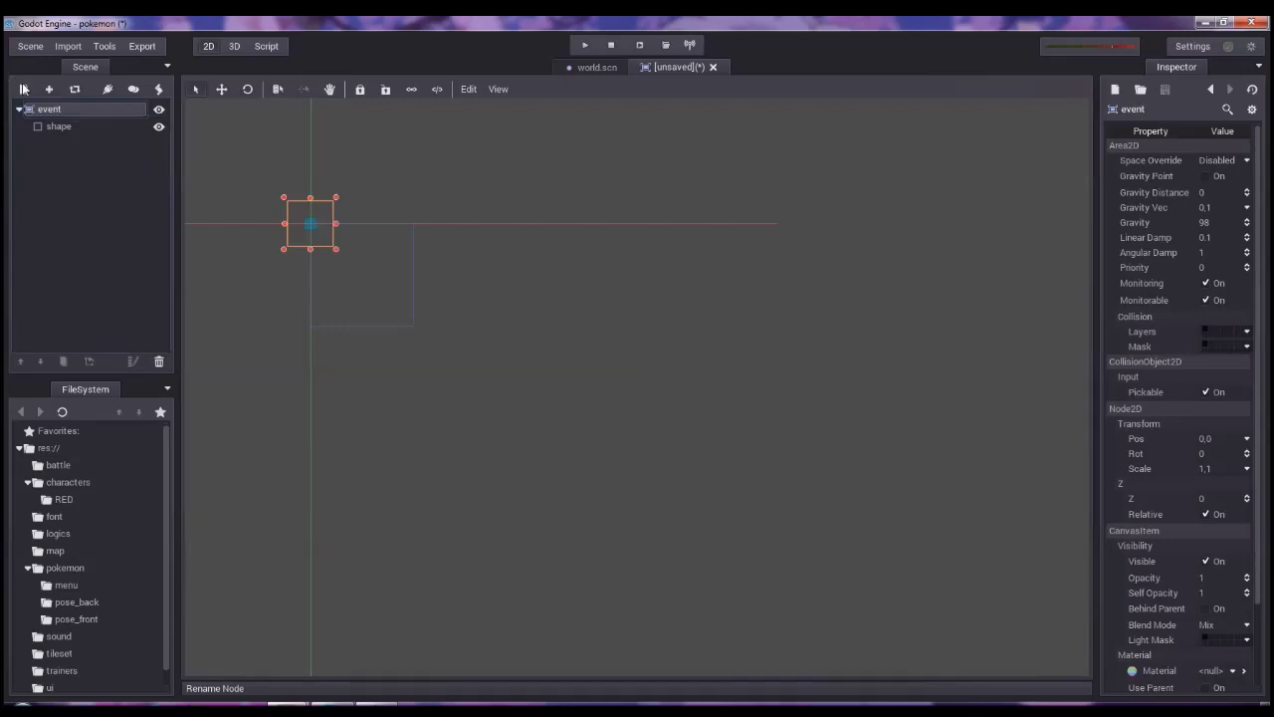
Add a plain Node child of event named 'pages'.
left_click(24, 91)
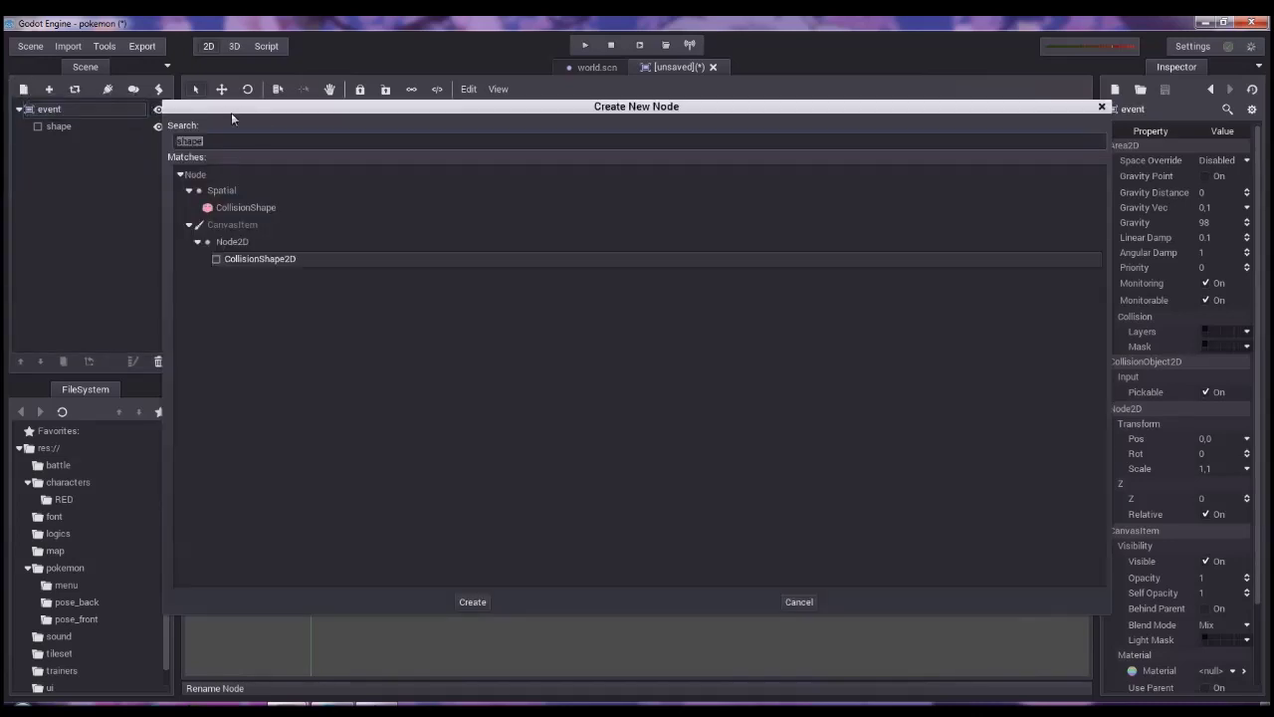
left_click(250, 173)
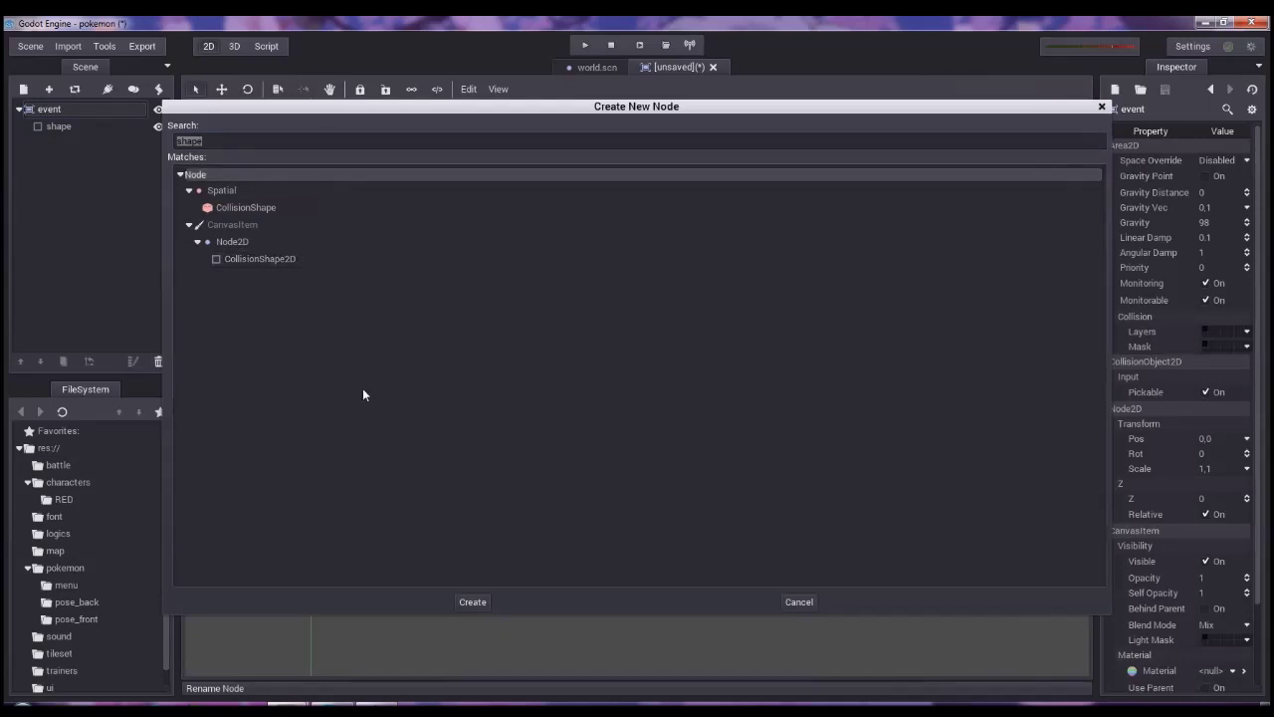
key("Return")
left_click(58, 147)
left_click(59, 147)
type("pages")
key("Return")
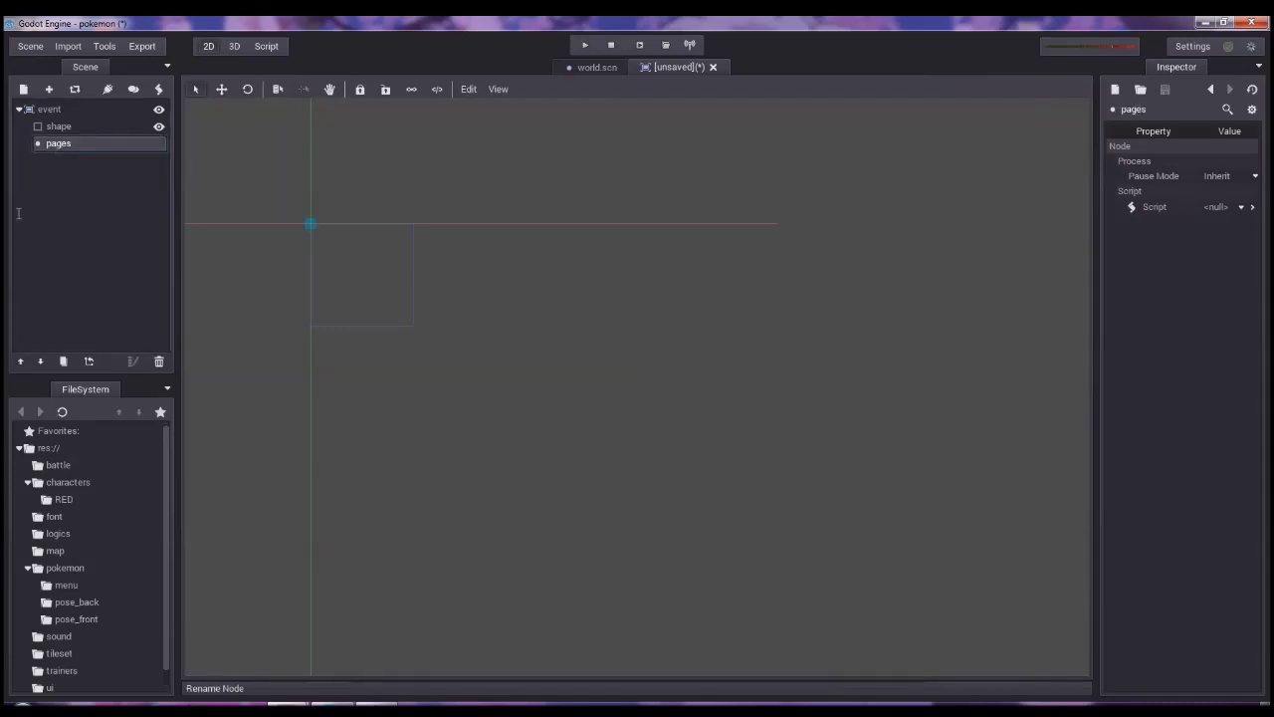
Add a plain Node under pages and name it 'page_a'.
left_click(25, 90)
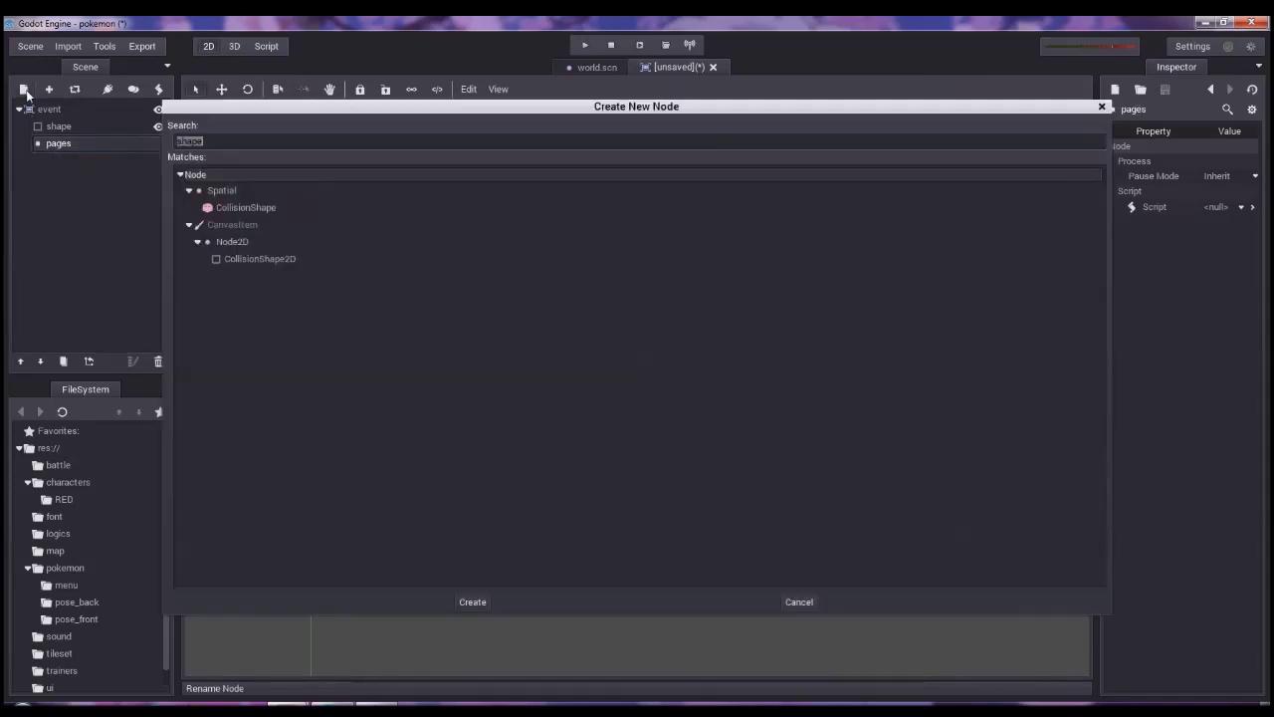
left_click(212, 177)
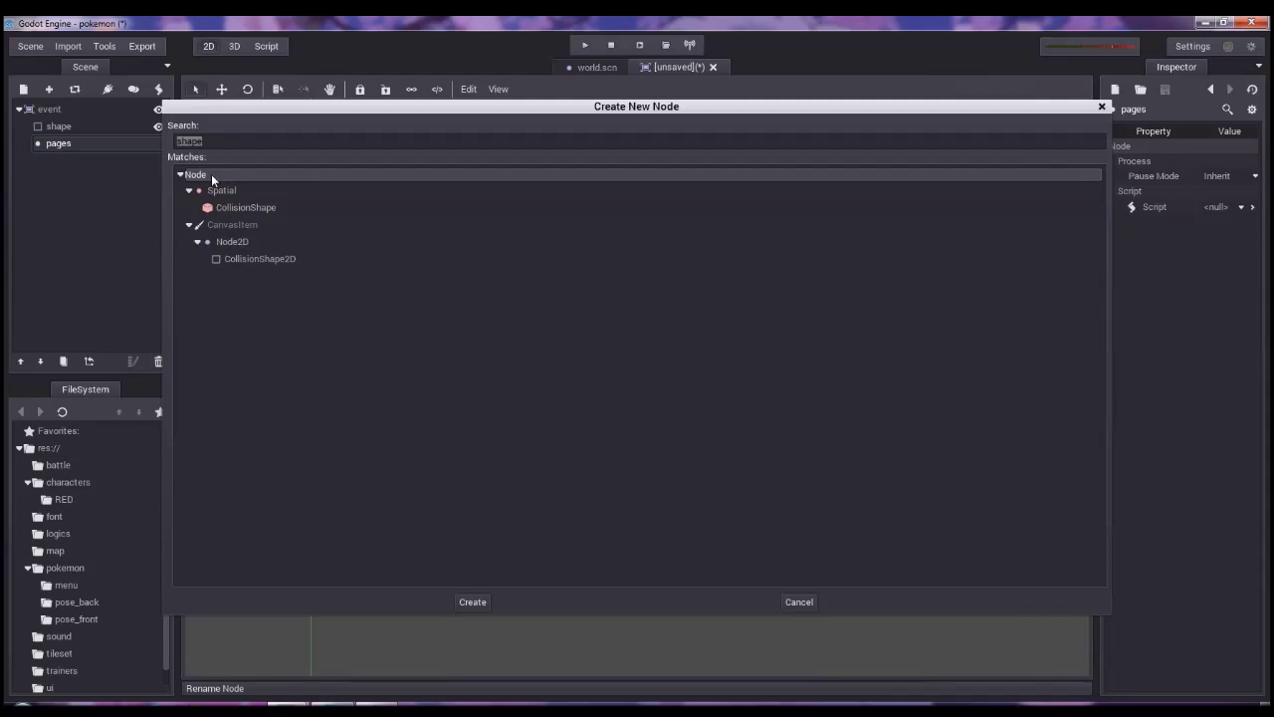
double_click(213, 177)
left_click(101, 164)
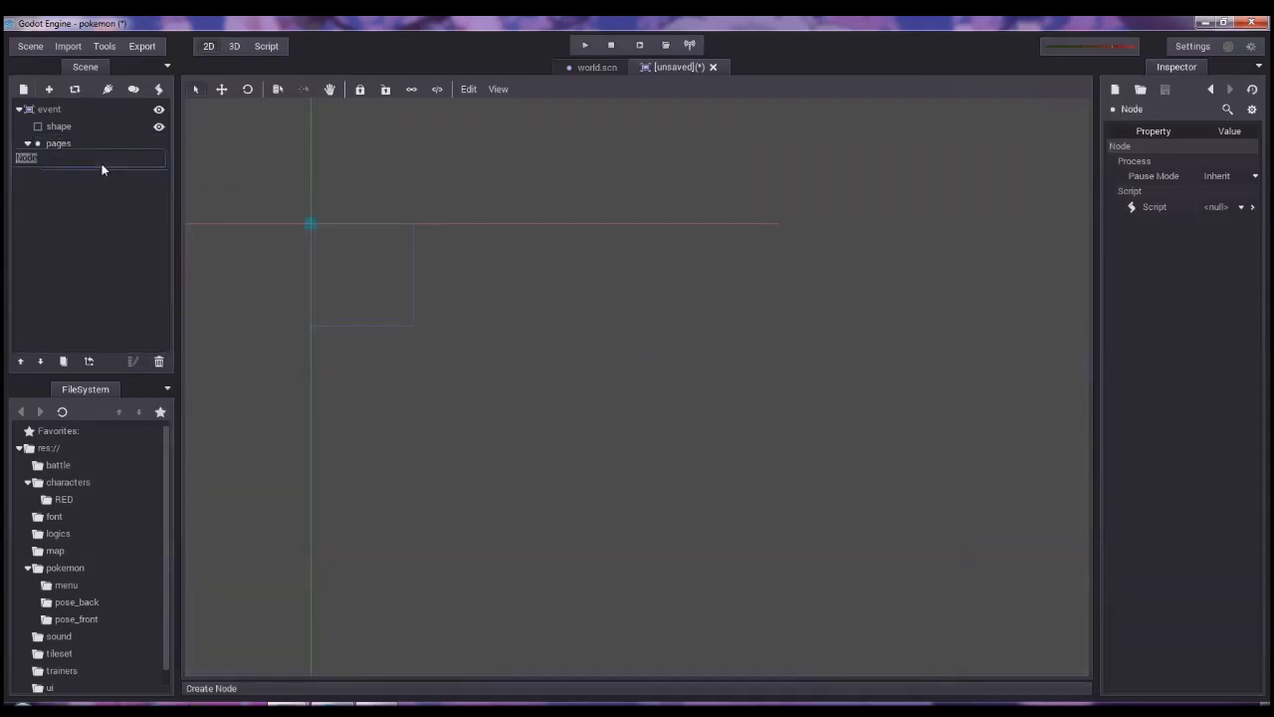
type("page")
type("a")
key("Return")
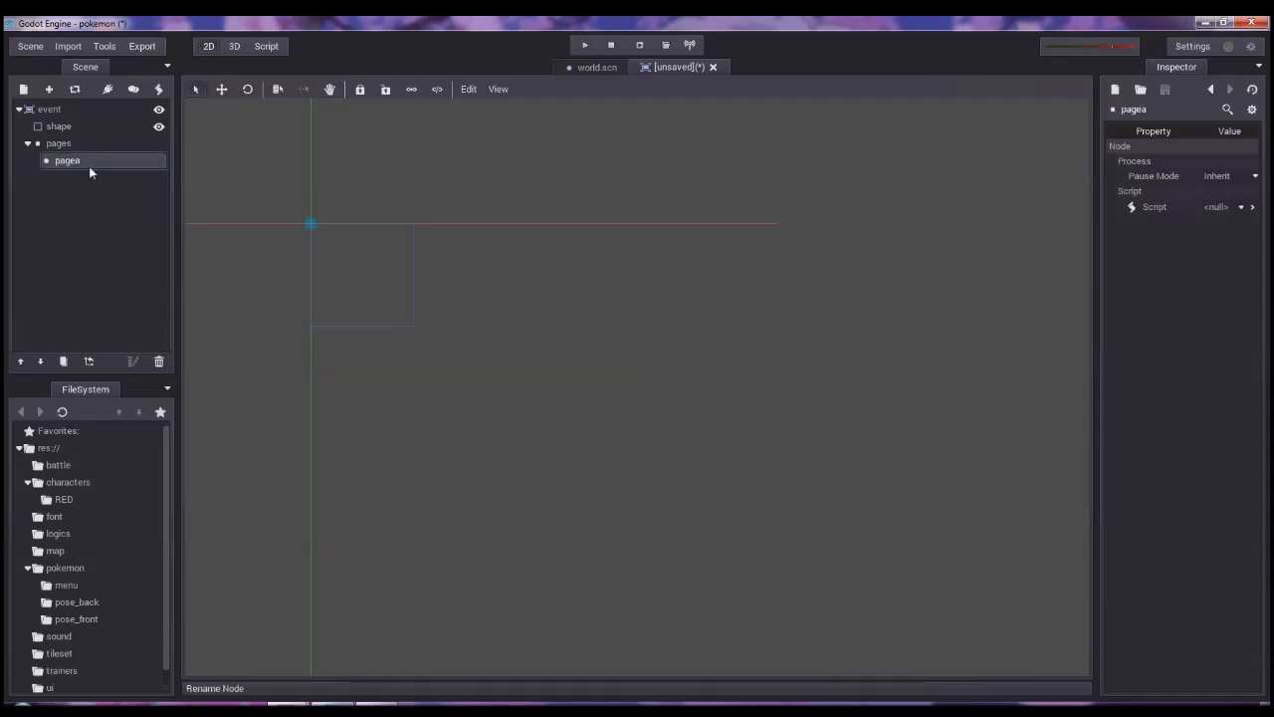
double_click(88, 166)
left_click(81, 156)
type("_")
key("Return")
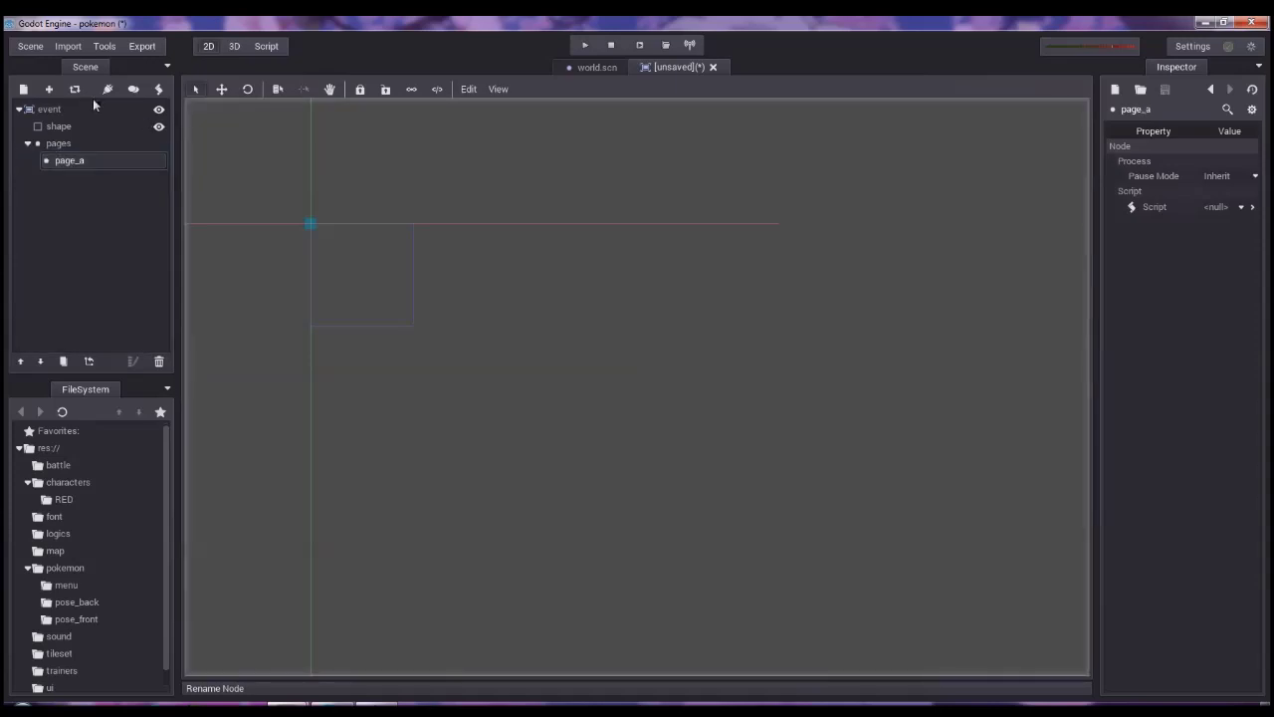
Add a plain Node under page_a named 'command'.
left_click(48, 92)
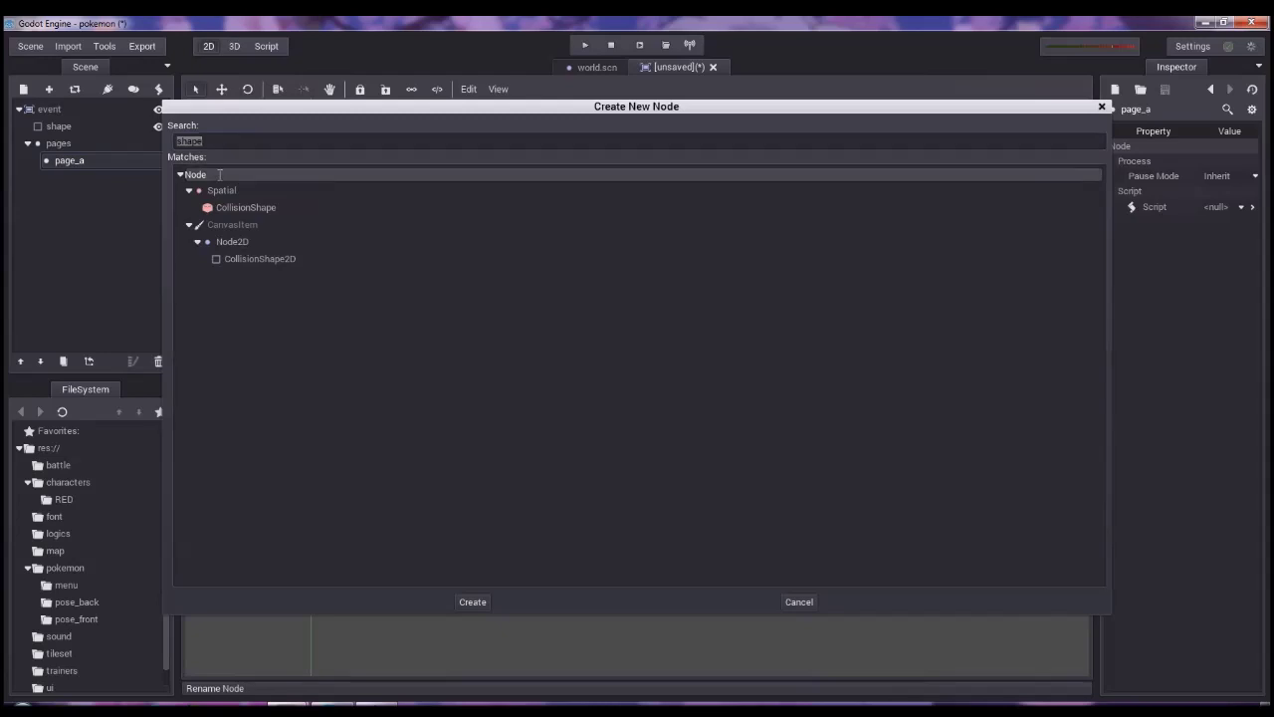
double_click(220, 174)
key("F2")
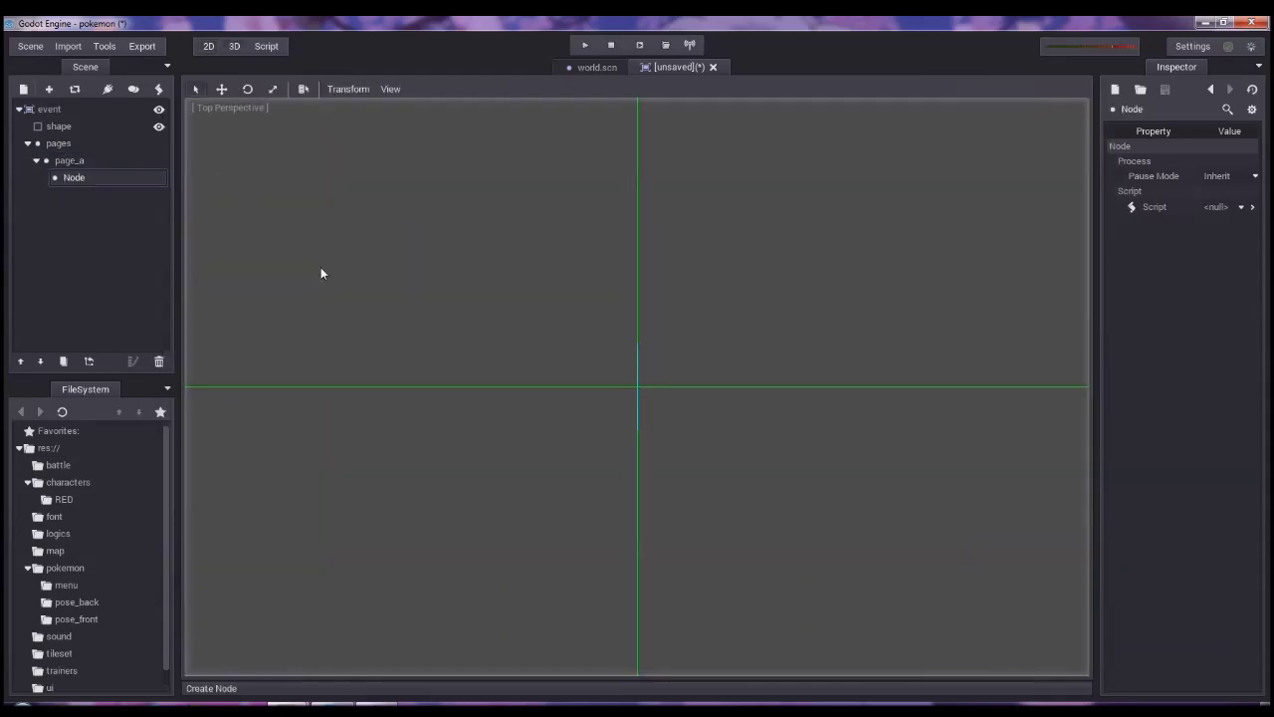
double_click(97, 182)
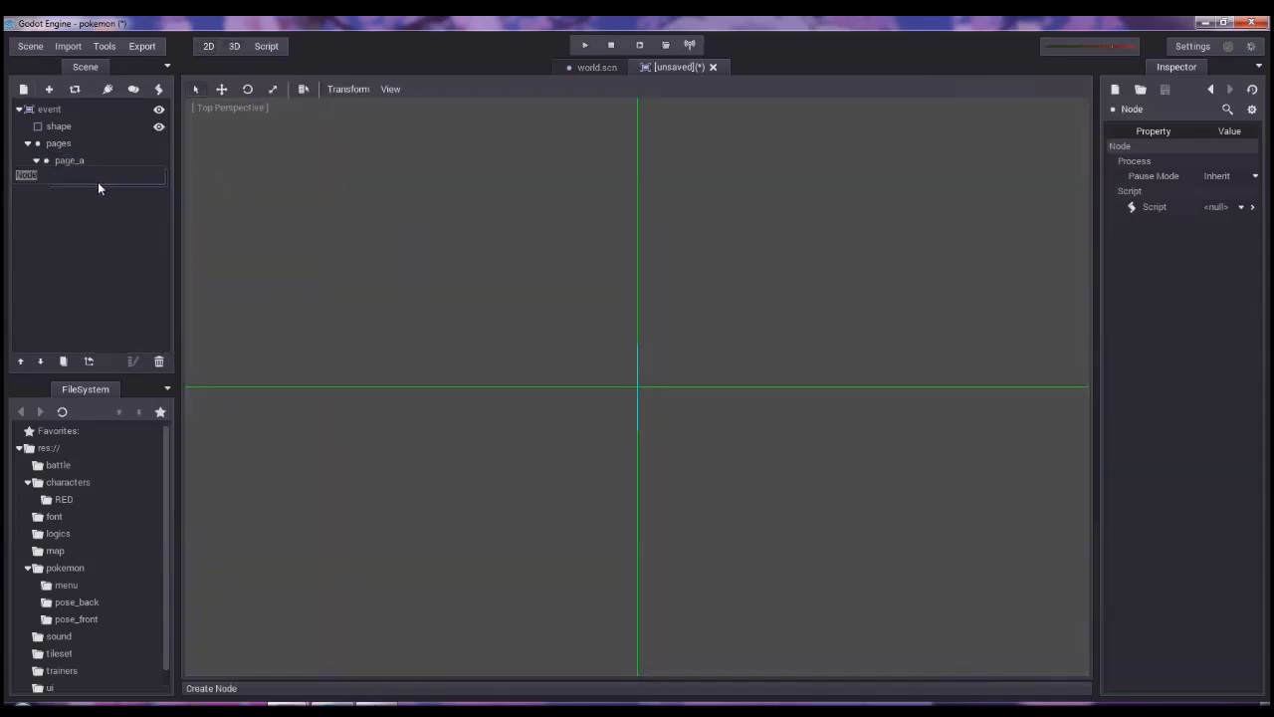
type("command")
key("Return")
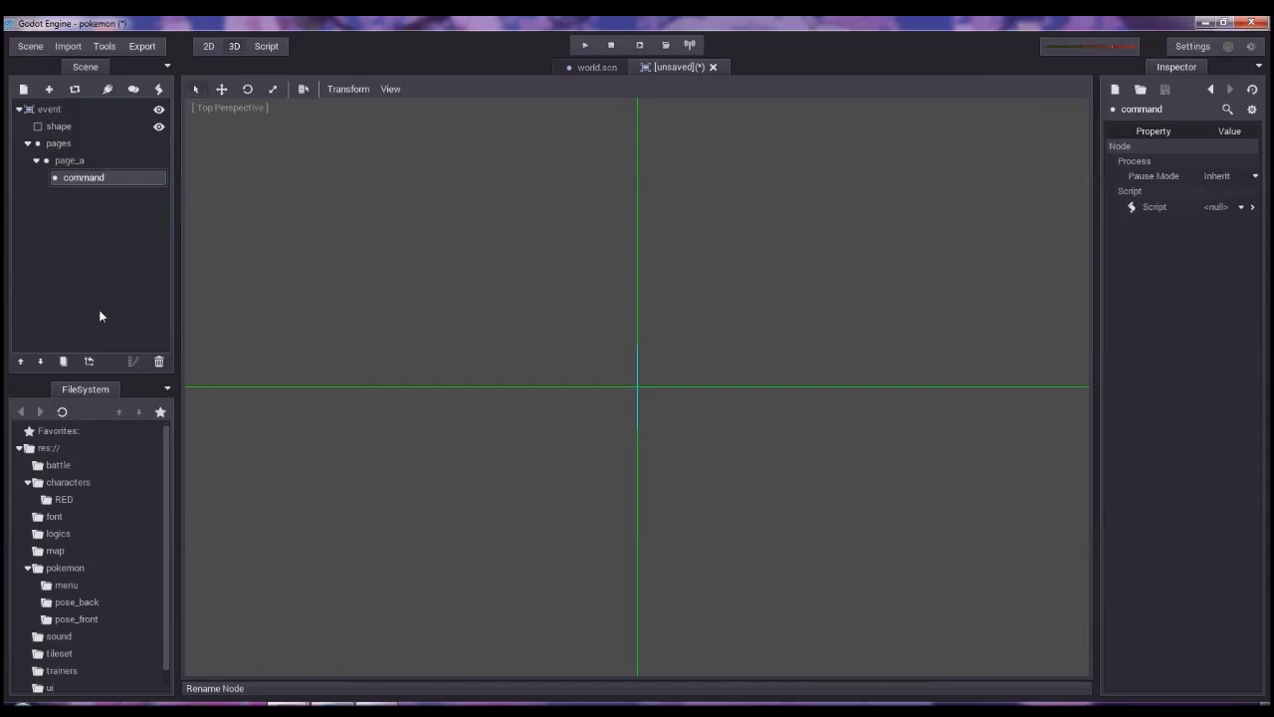
left_click(58, 161)
left_click(71, 146)
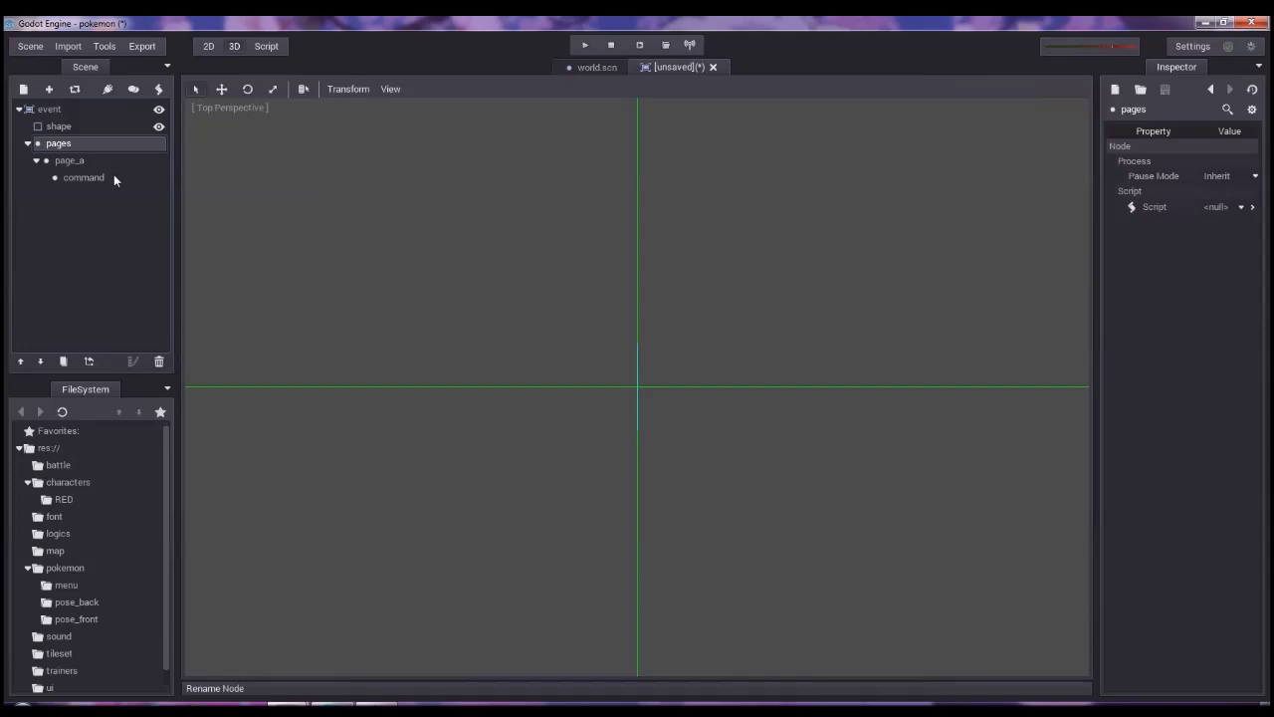
Create a new scene with a plain Node root renamed event_msg, then return to the event scene.
left_click(31, 46)
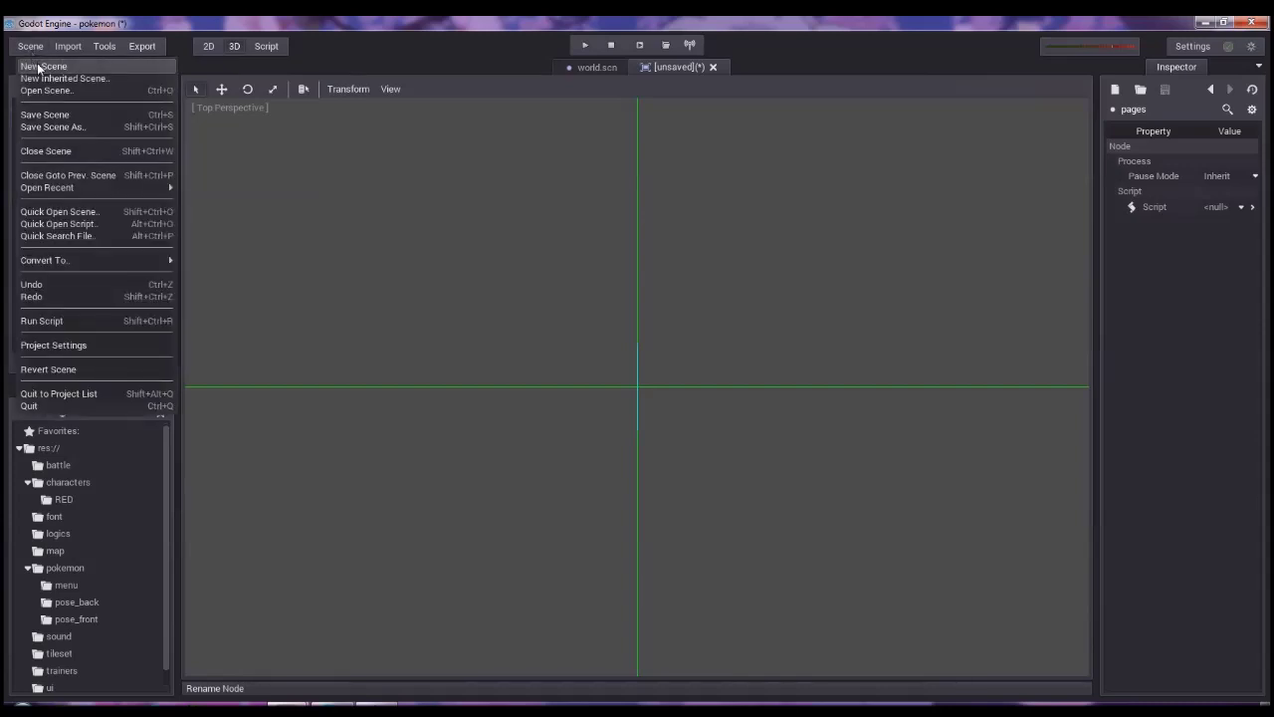
left_click(39, 68)
left_click(22, 90)
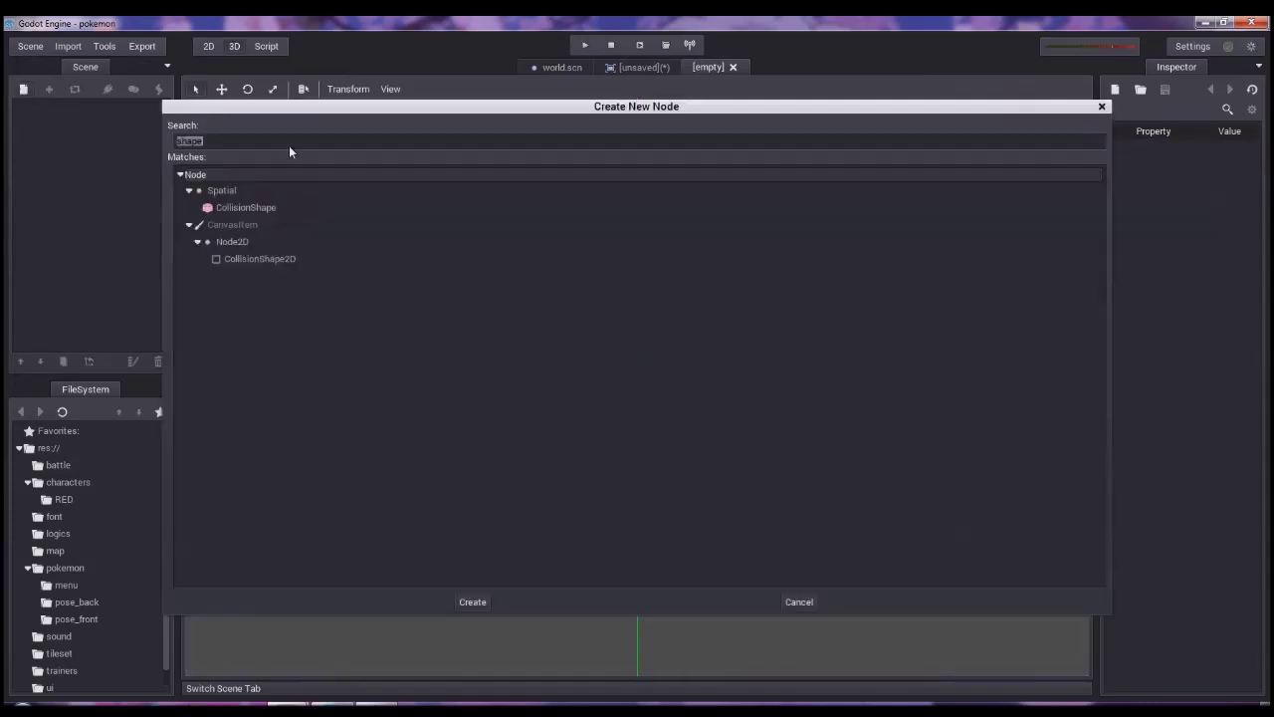
double_click(270, 177)
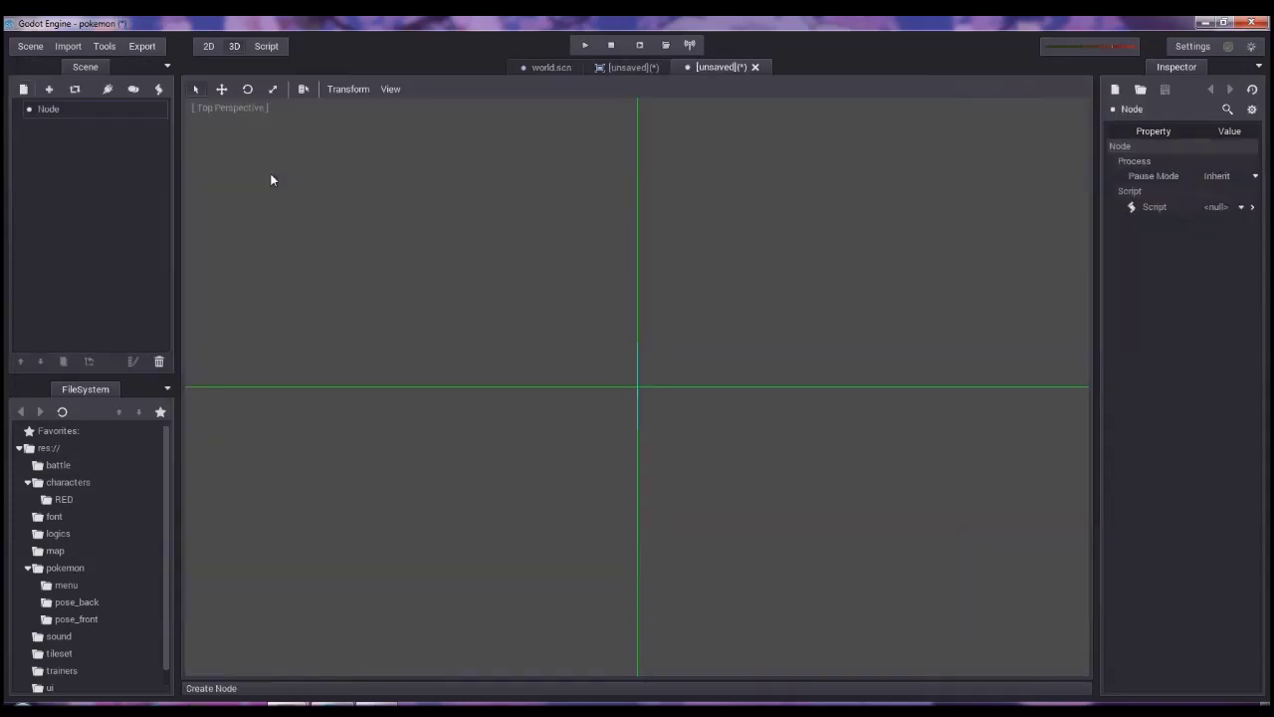
double_click(109, 111)
type("event")
type("_")
type("me")
type("g")
key("Return")
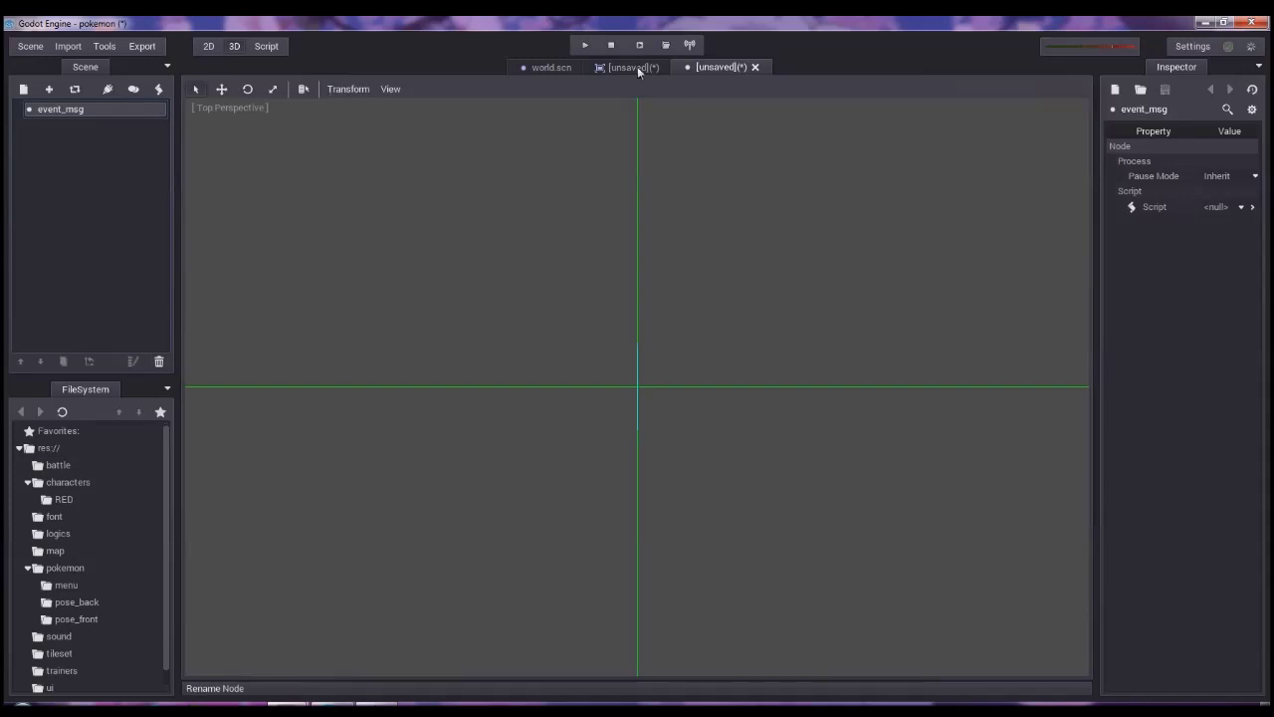
left_click(637, 68)
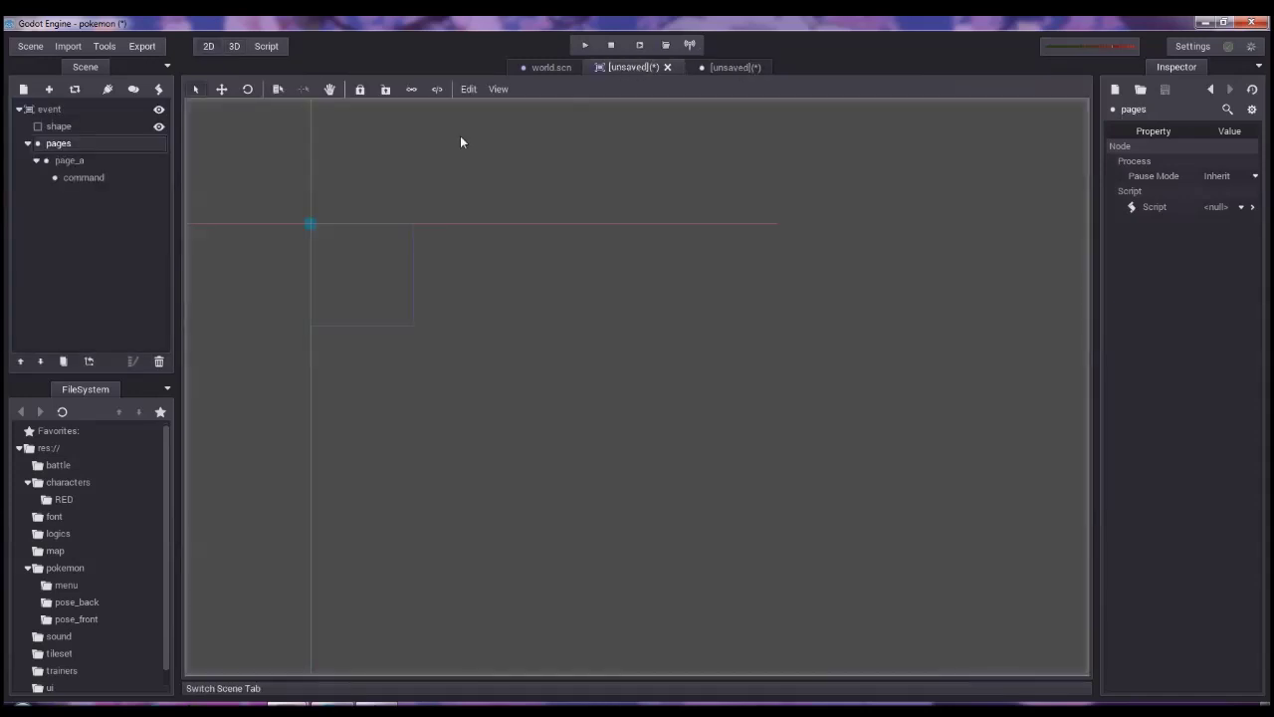
Save the scene as event.scn in a new logics/event folder, then switch to the event_msg scene.
key("ctrl+s")
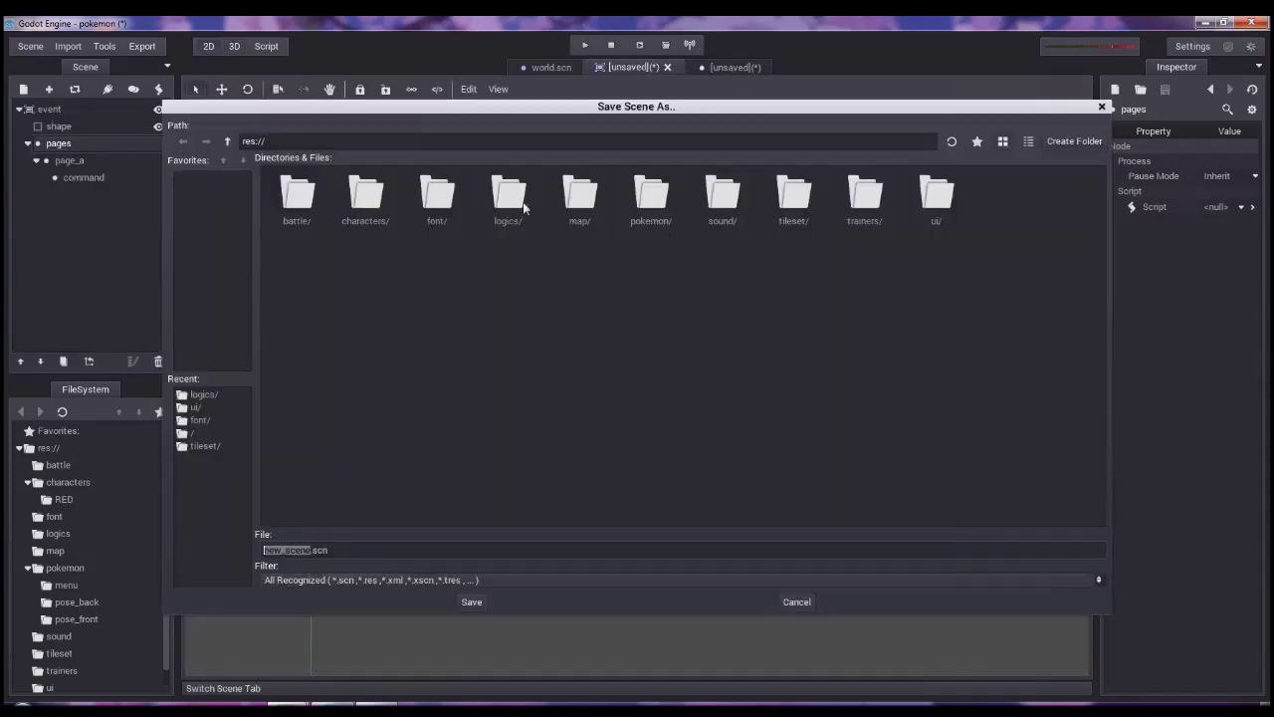
double_click(517, 201)
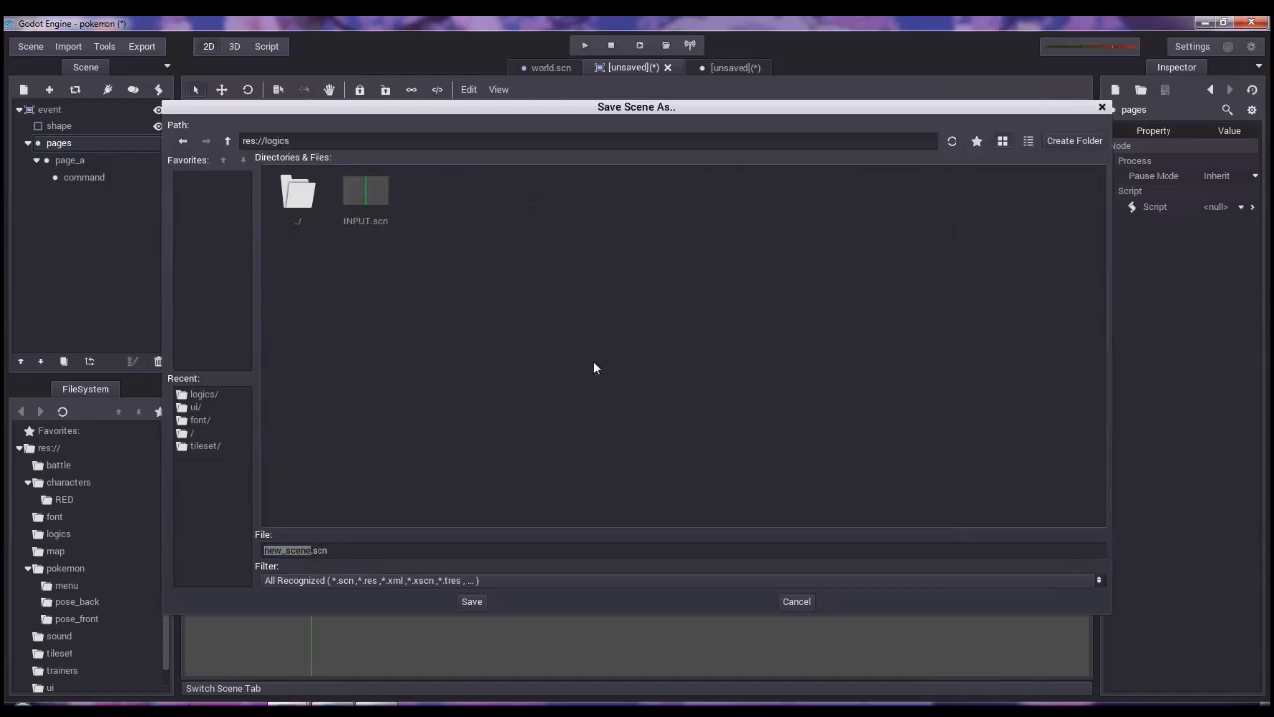
left_click(1087, 142)
type("event")
key("Return")
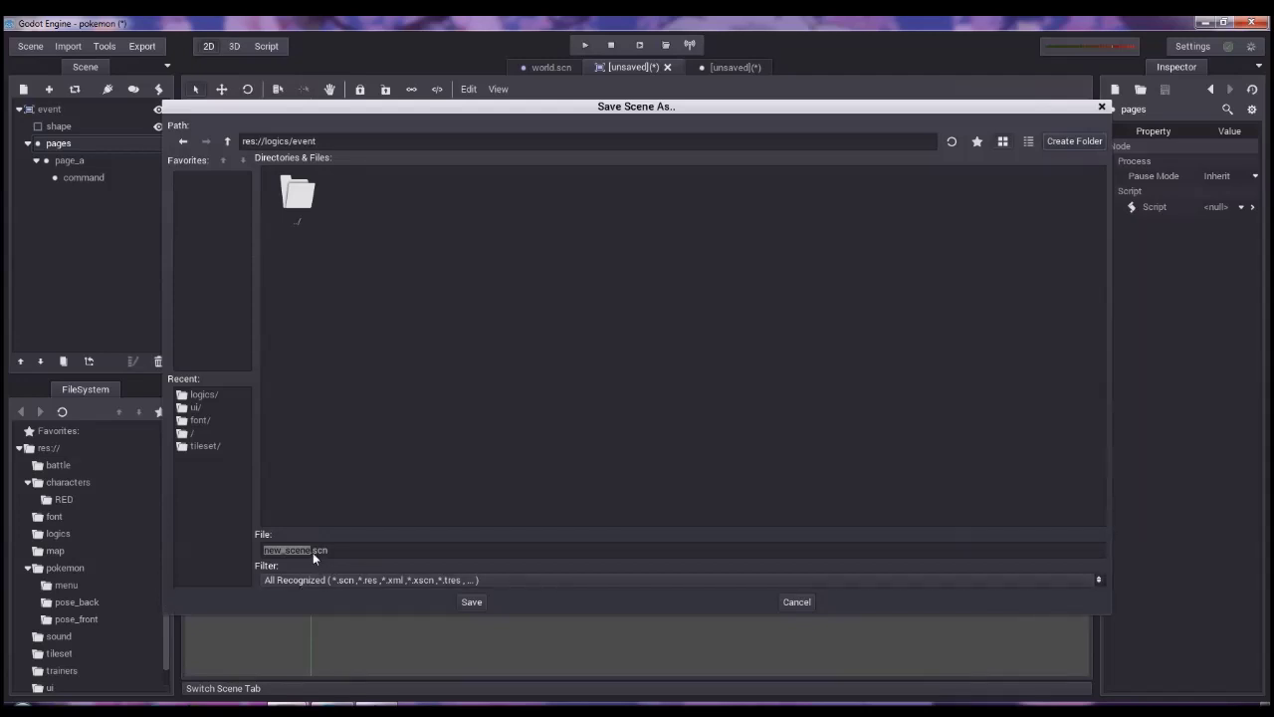
type("event")
key("Return")
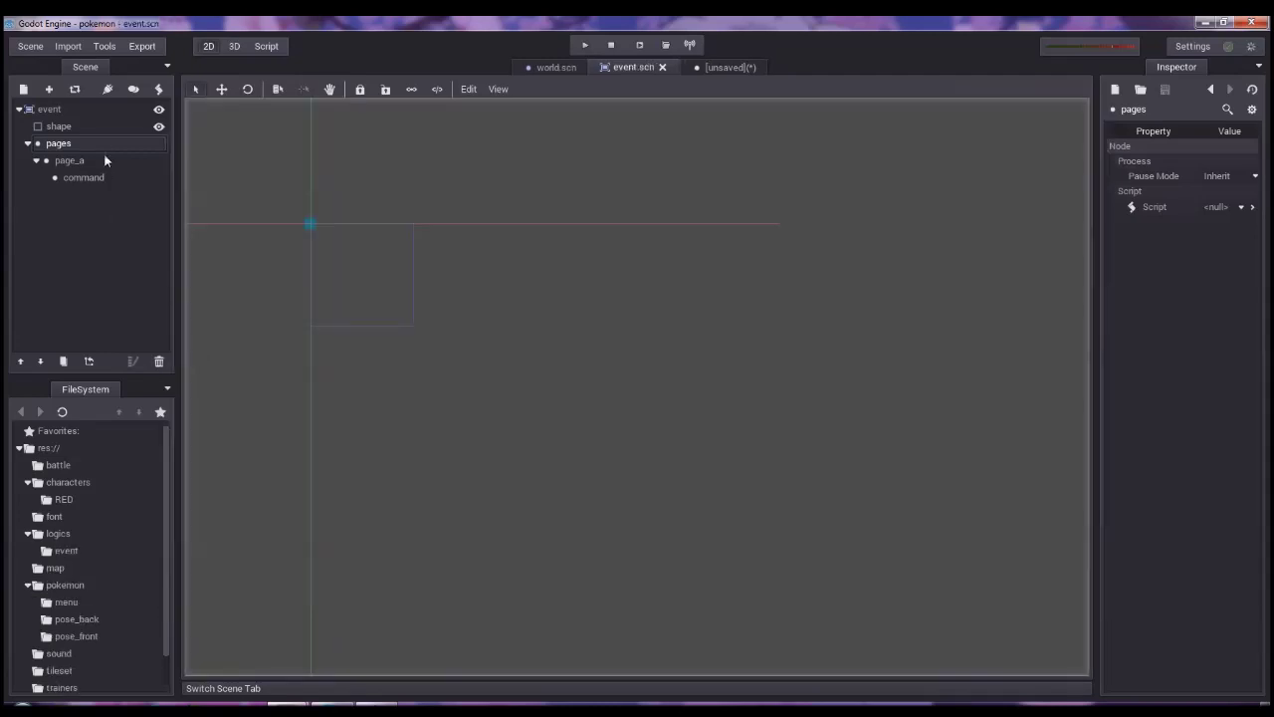
left_click(718, 67)
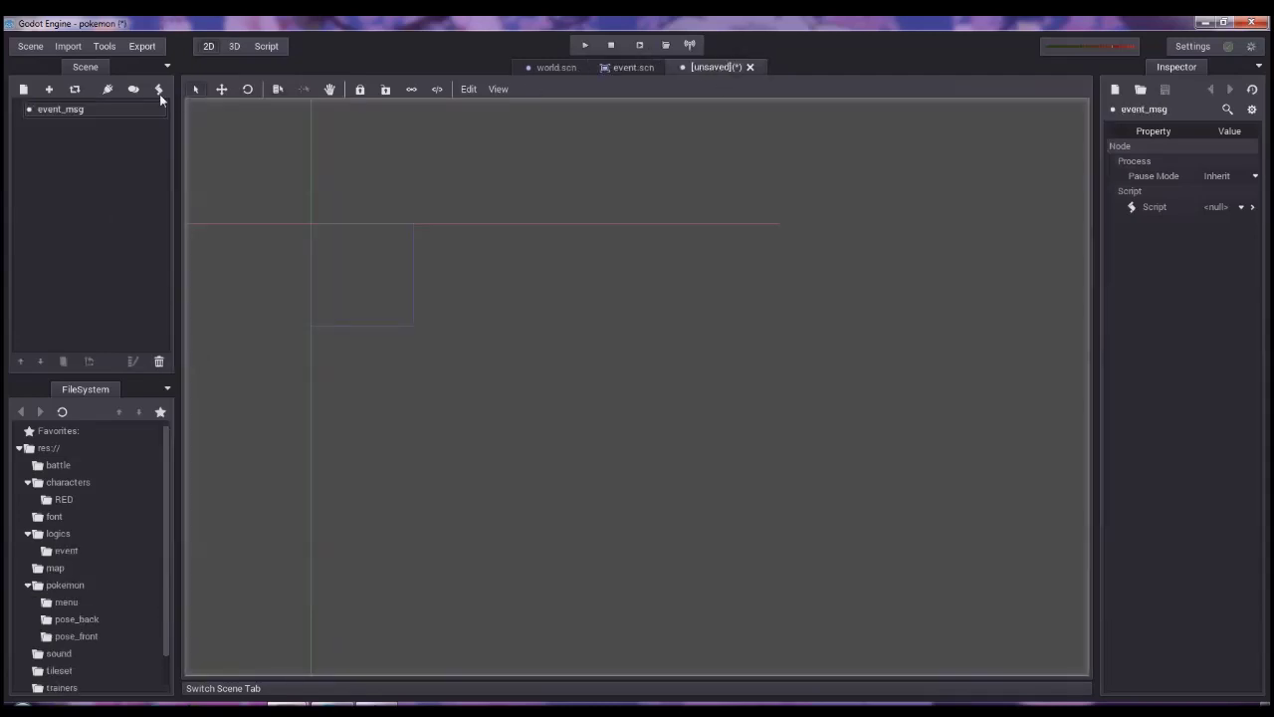
left_click(23, 88)
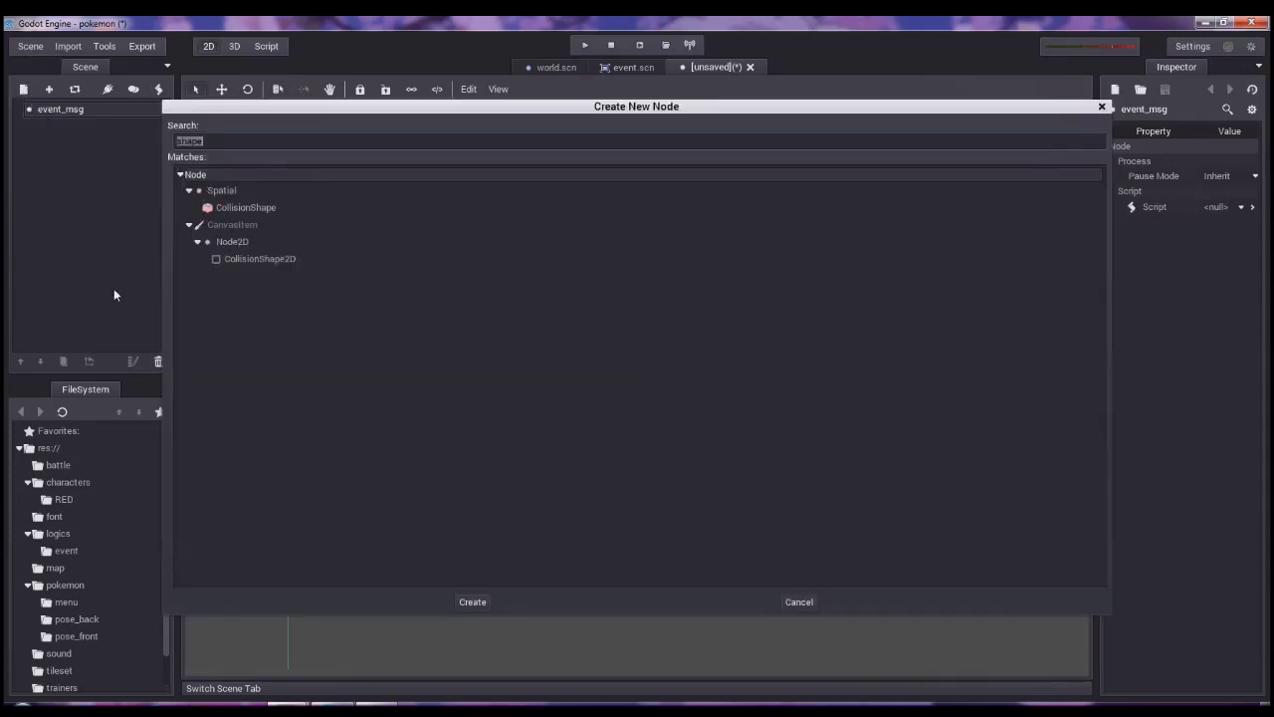
Create a 'commands' folder inside logics/event from the Save Scene As dialog, then cancel.
key("Escape")
left_click(30, 45)
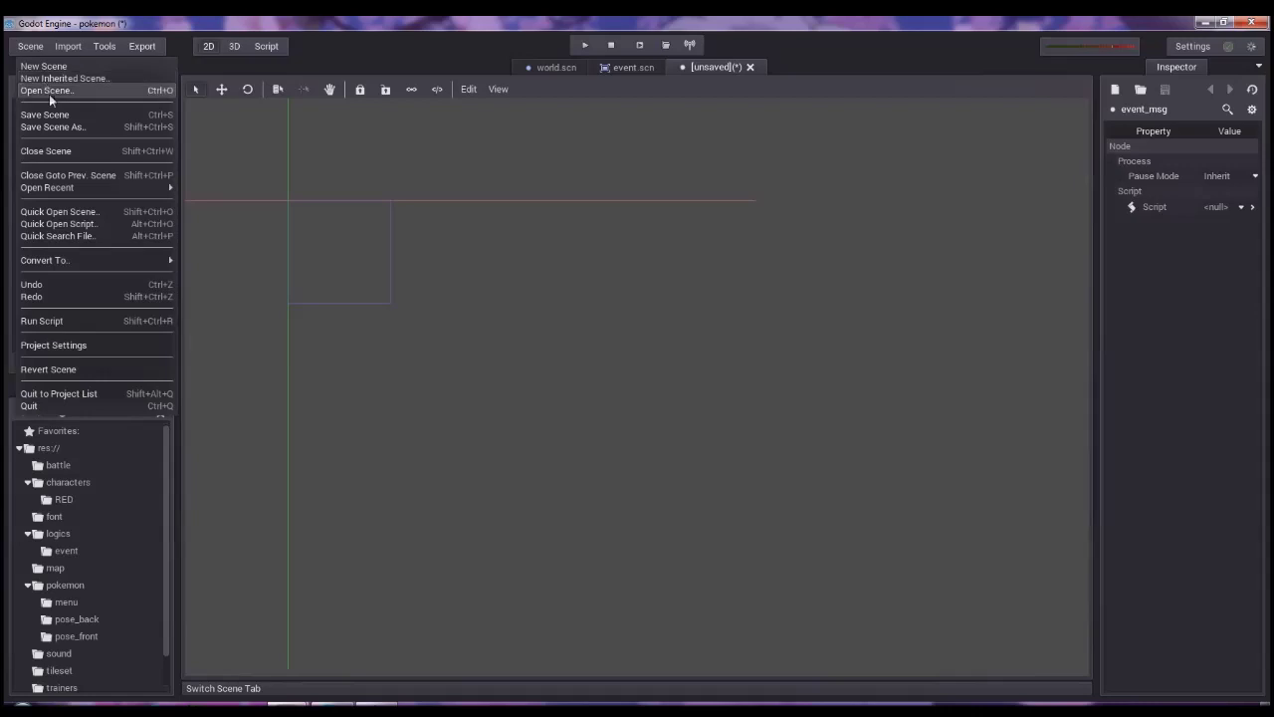
left_click(56, 114)
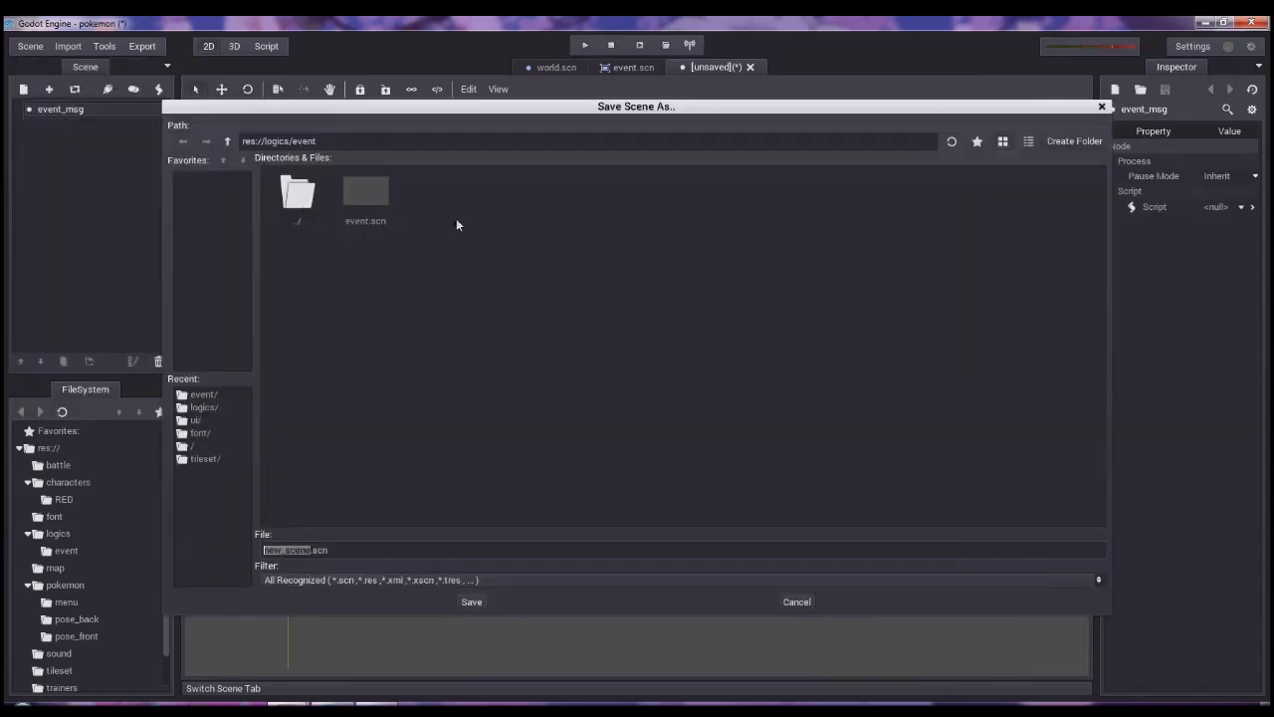
left_click(1076, 141)
type("event")
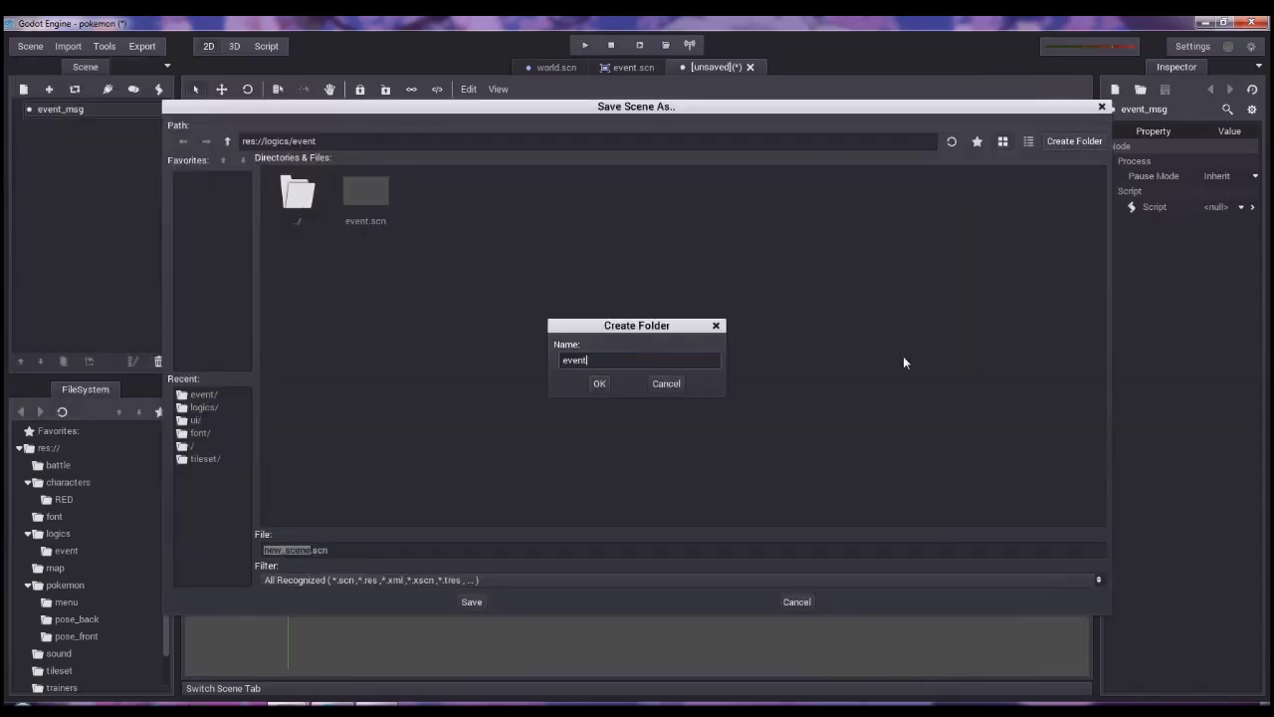
key("ctrl+a")
key("BackSpace")
type("commands")
key("Return")
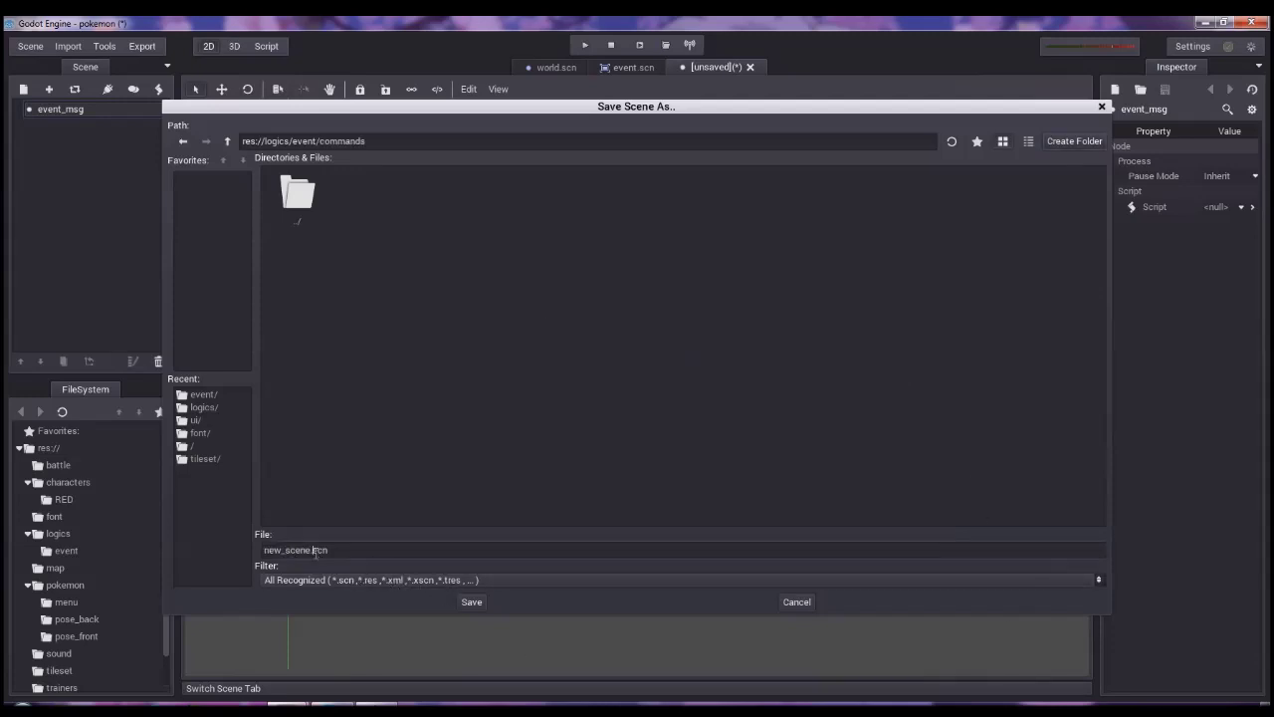
left_click(799, 601)
Rename the event_msg root node to cmd_msg.
left_click(66, 110)
left_click(65, 110)
left_click(57, 107)
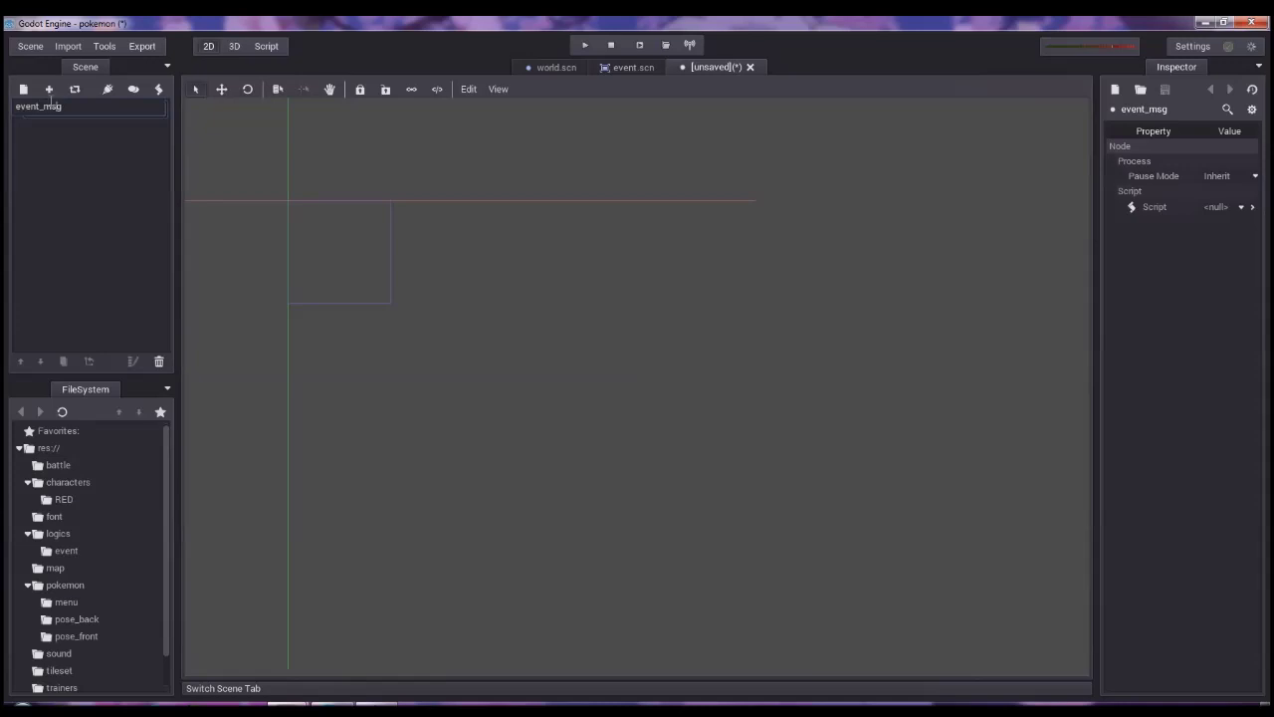
left_click_drag(38, 106, 5, 110)
type("cmd")
key("Return")
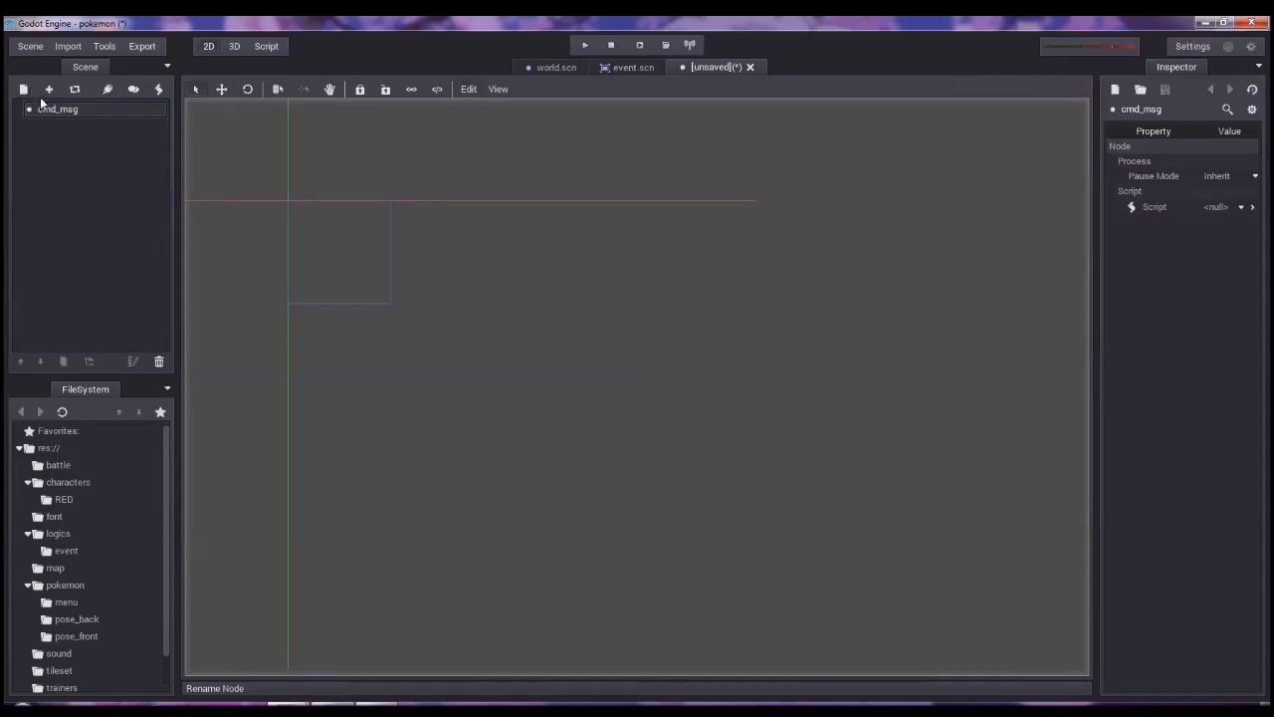
Save the scene as cmd_msg.scn in the commands folder, then return to the event scene.
left_click(30, 46)
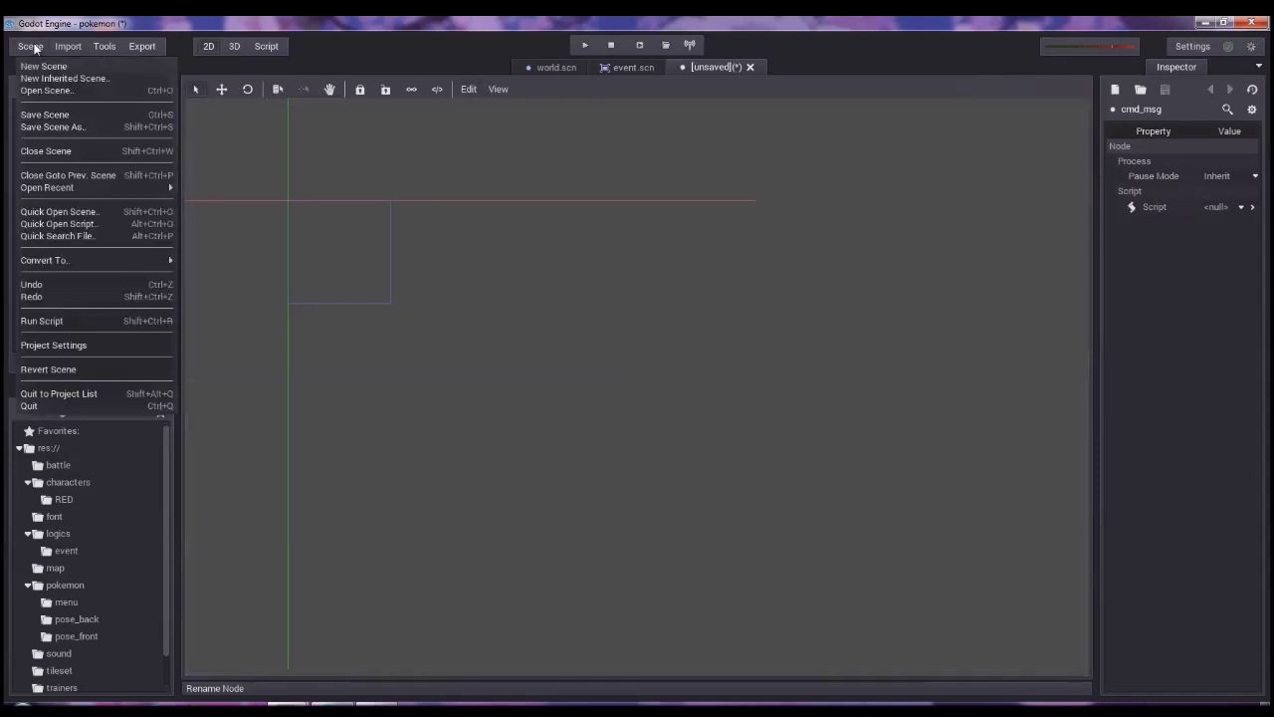
left_click(51, 114)
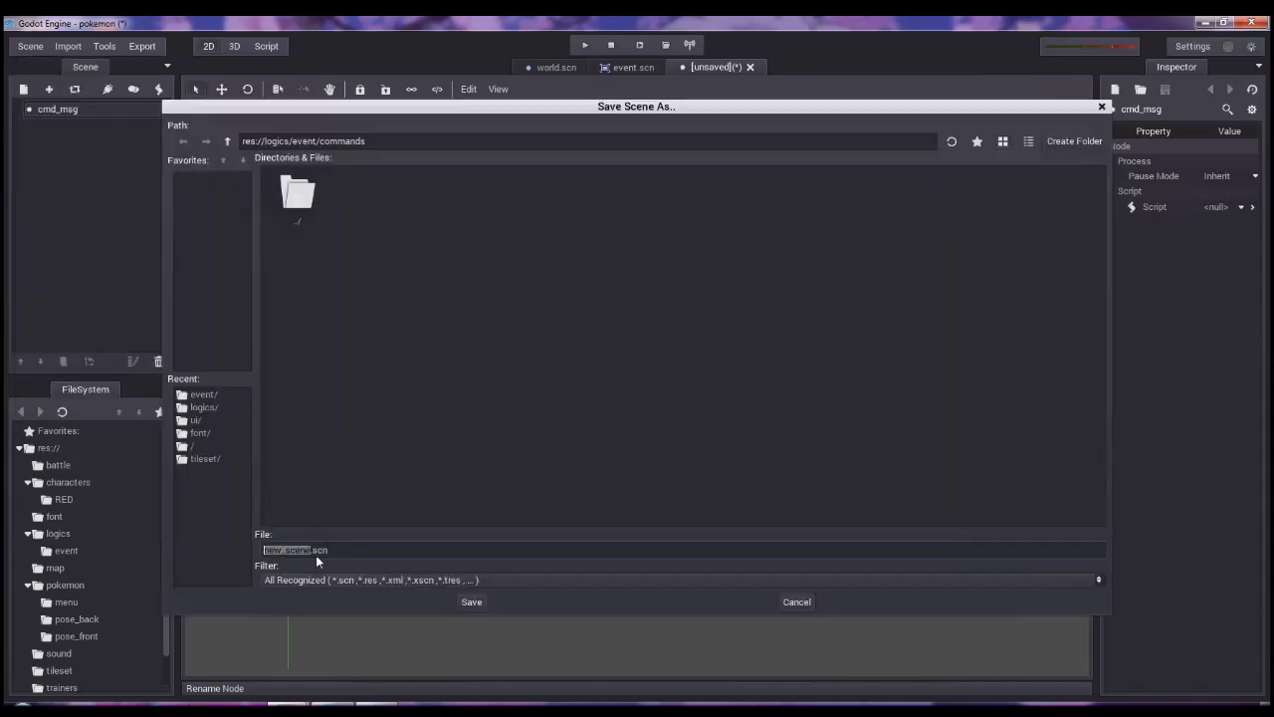
left_click_drag(303, 550, 165, 548)
key("BackSpace")
type("cmd_msg")
key("Return")
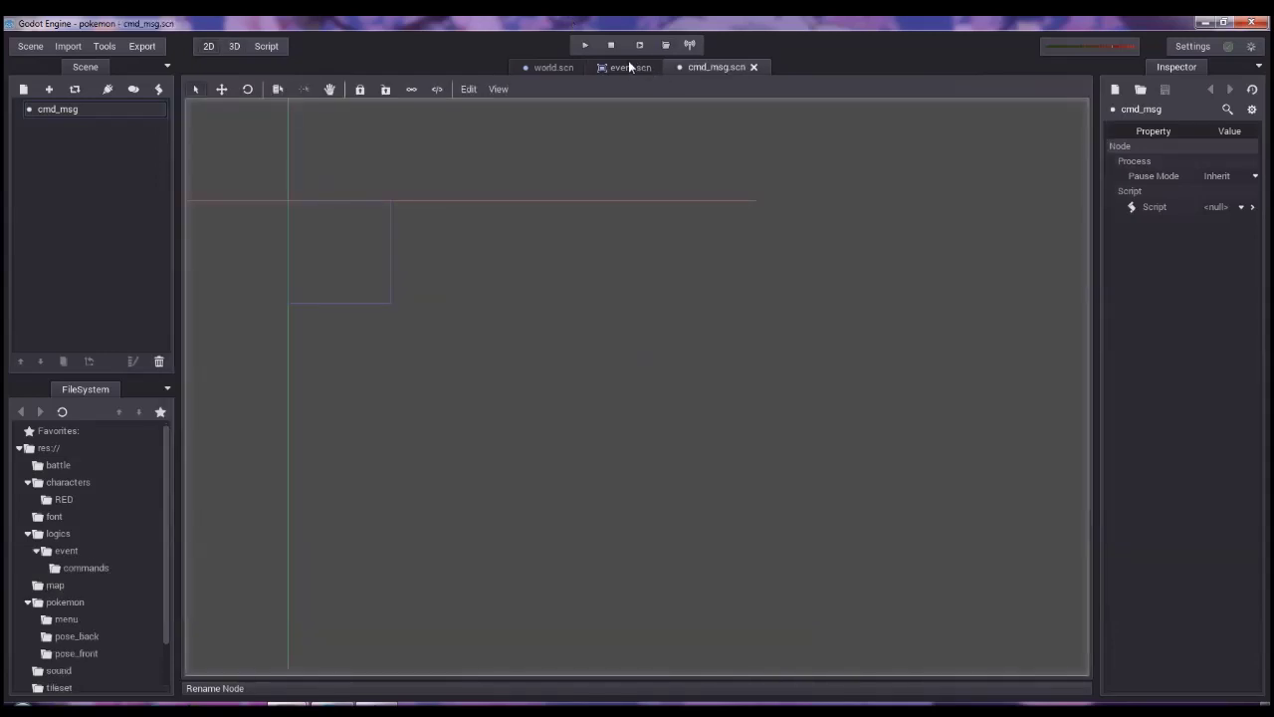
left_click(628, 66)
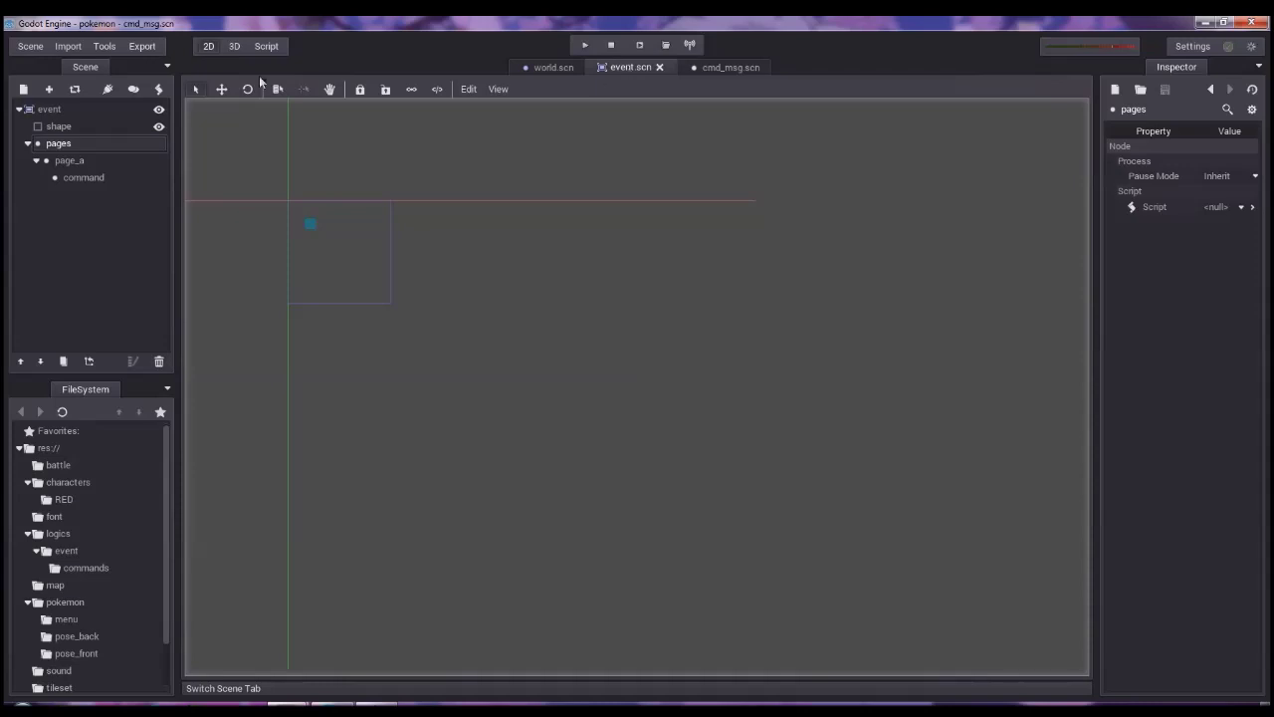
Attach a new event.gd script to the event root node.
left_click(66, 112)
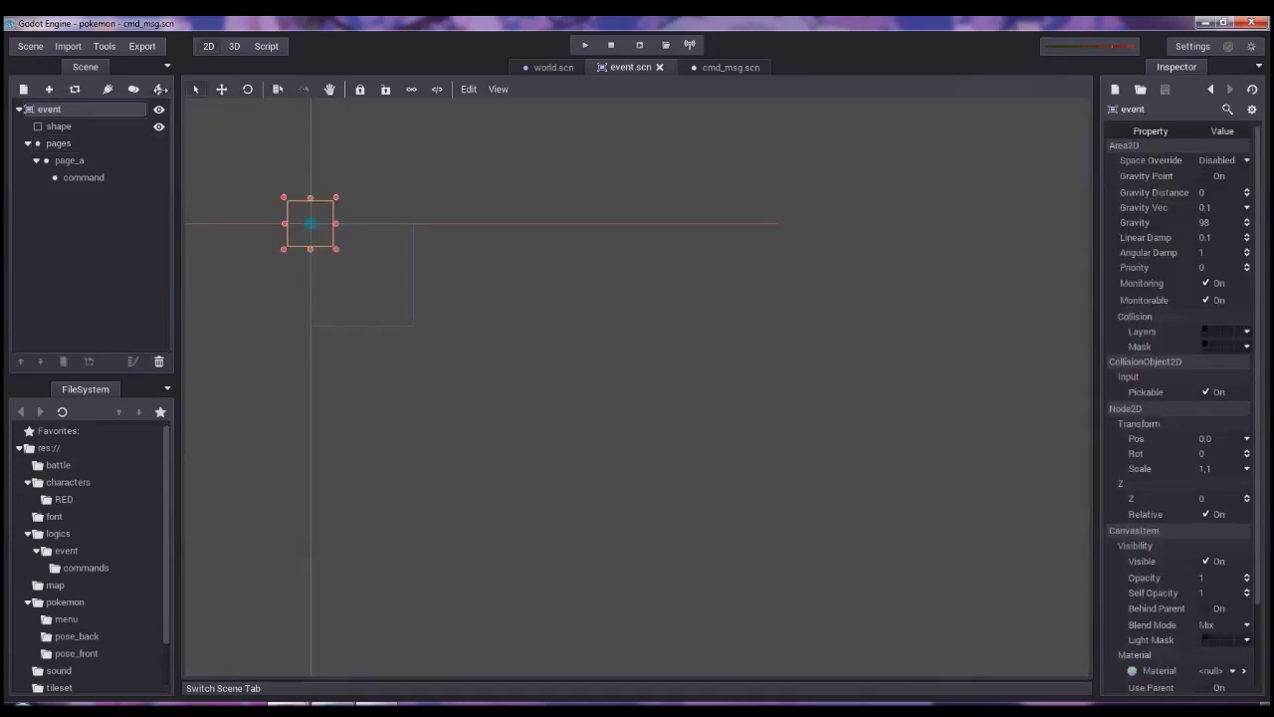
left_click(159, 88)
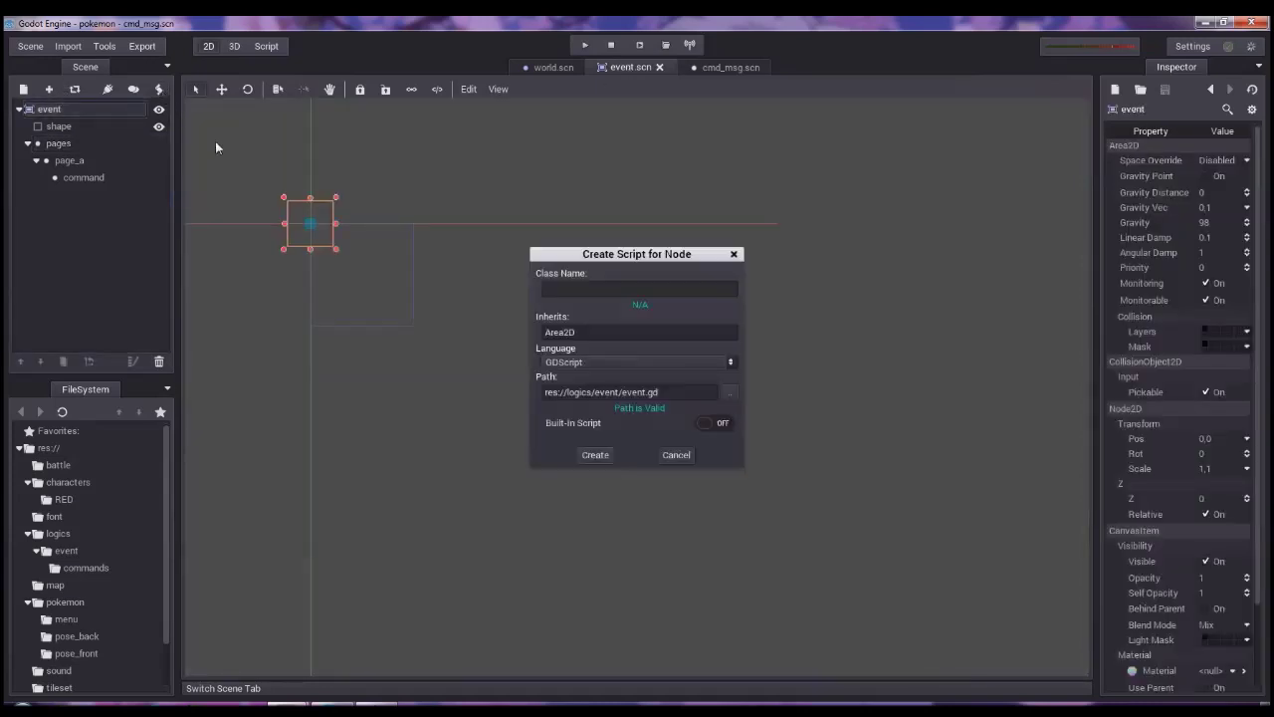
left_click(595, 456)
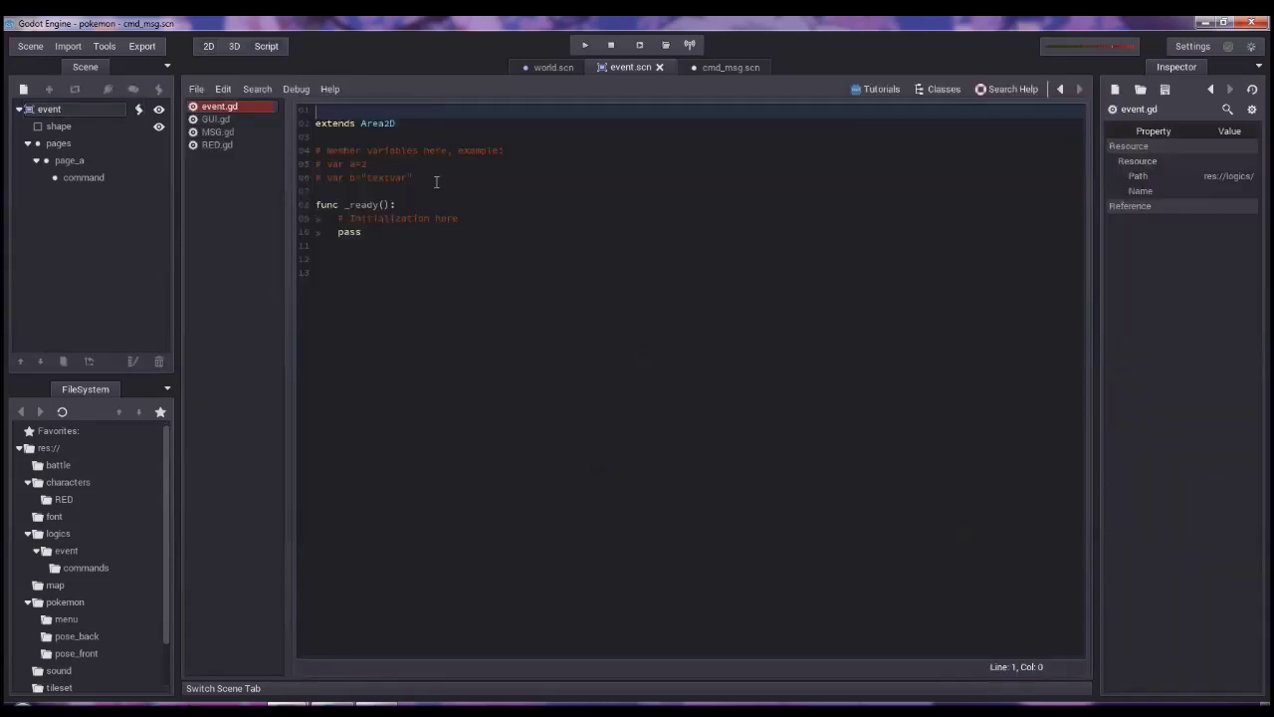
Replace the template comments with var current_page and rename _ready to set_page.
left_click_drag(435, 181, 313, 150)
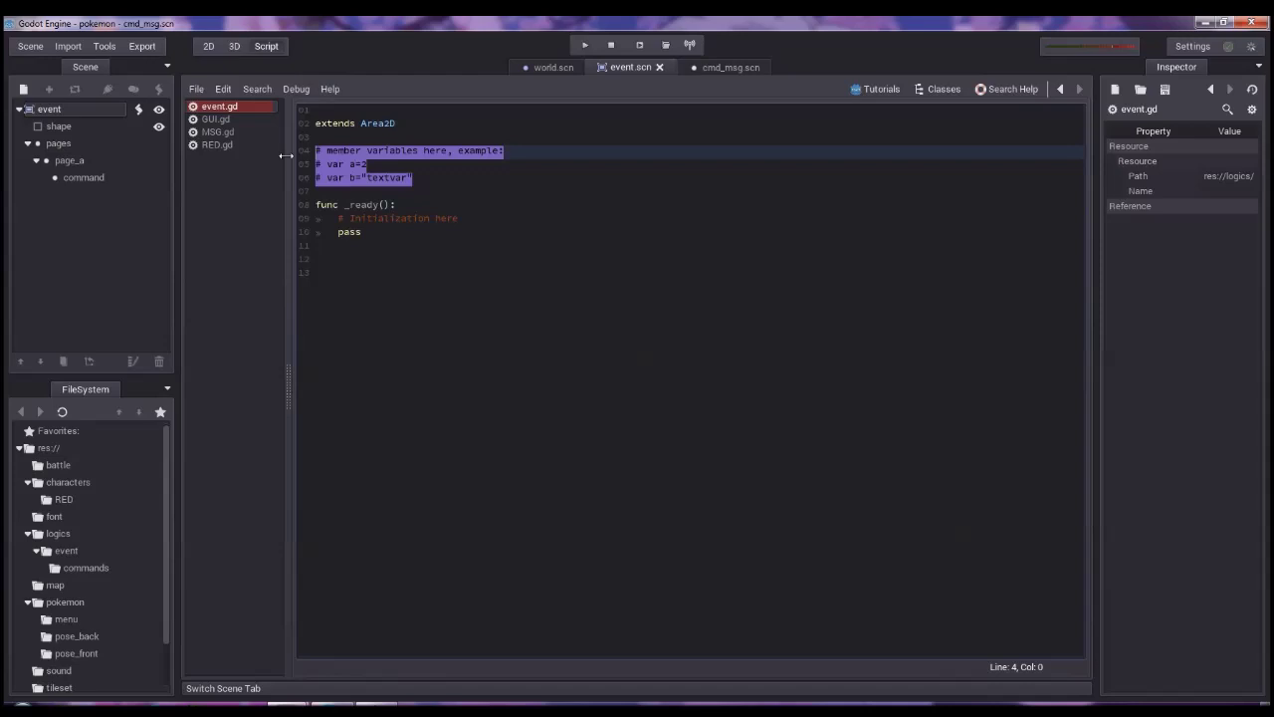
key("BackSpace")
type("var current_")
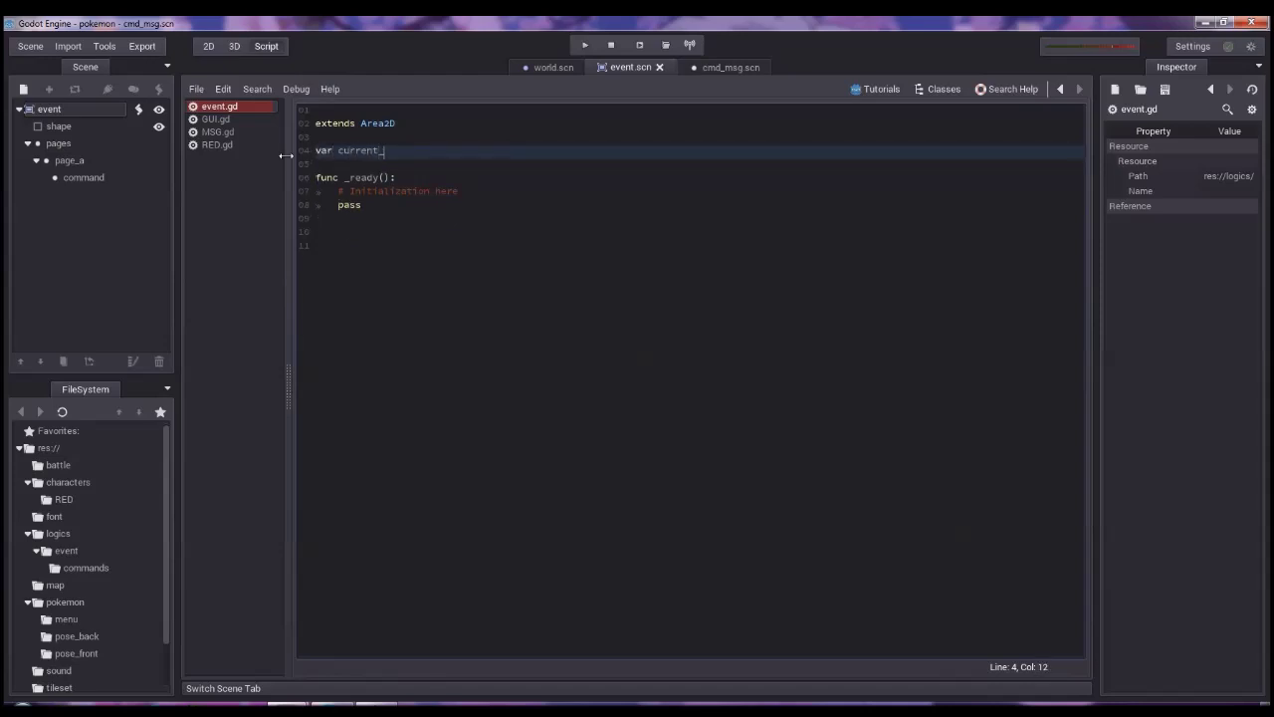
type("page")
left_click_drag(370, 207, 332, 190)
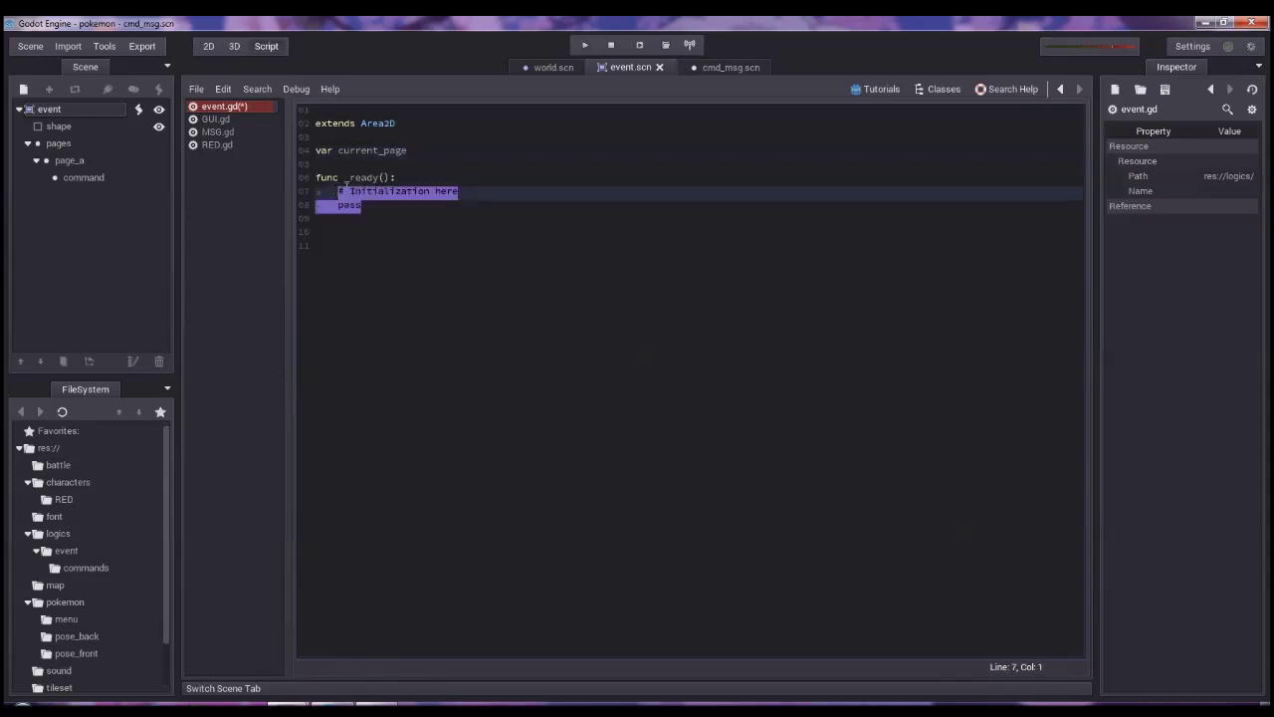
mouse_move(370, 207)
left_mouse_down()
mouse_move(337, 191)
mouse_move(343, 178)
left_mouse_up()
type("set_page")
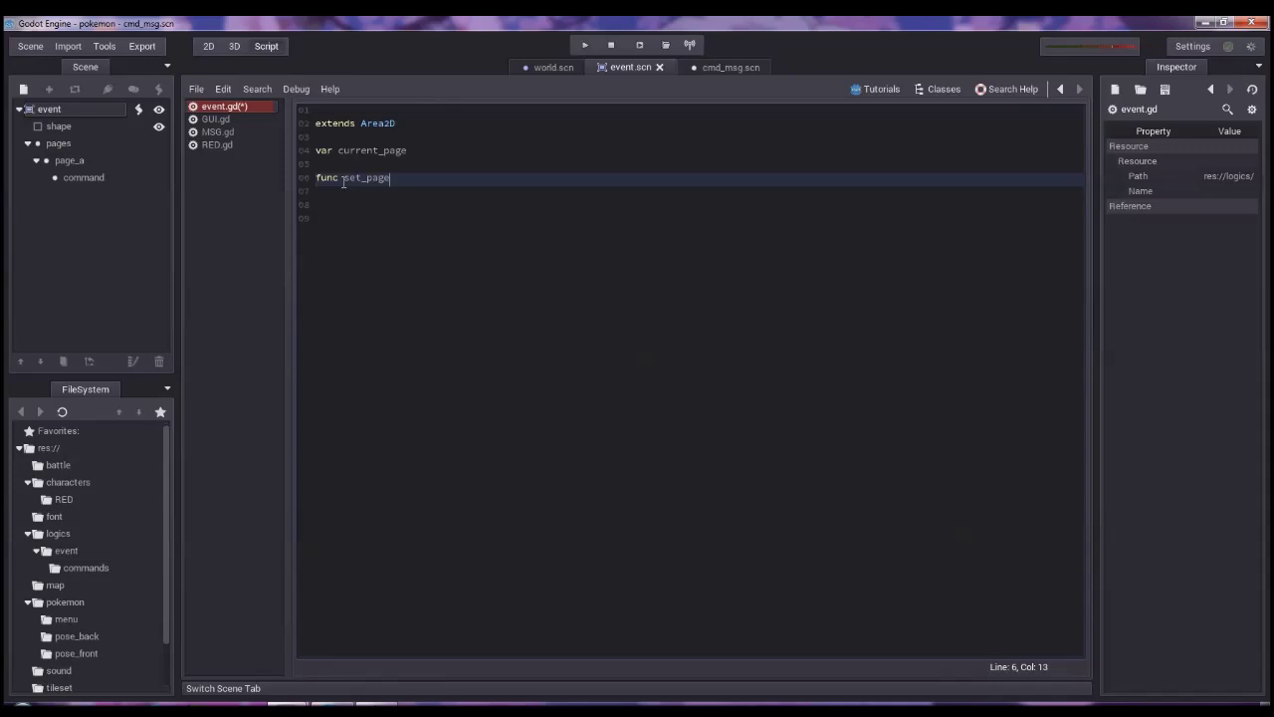
Complete the set_page(): function with a pass body and a blank line after it.
key("Return")
key("Return")
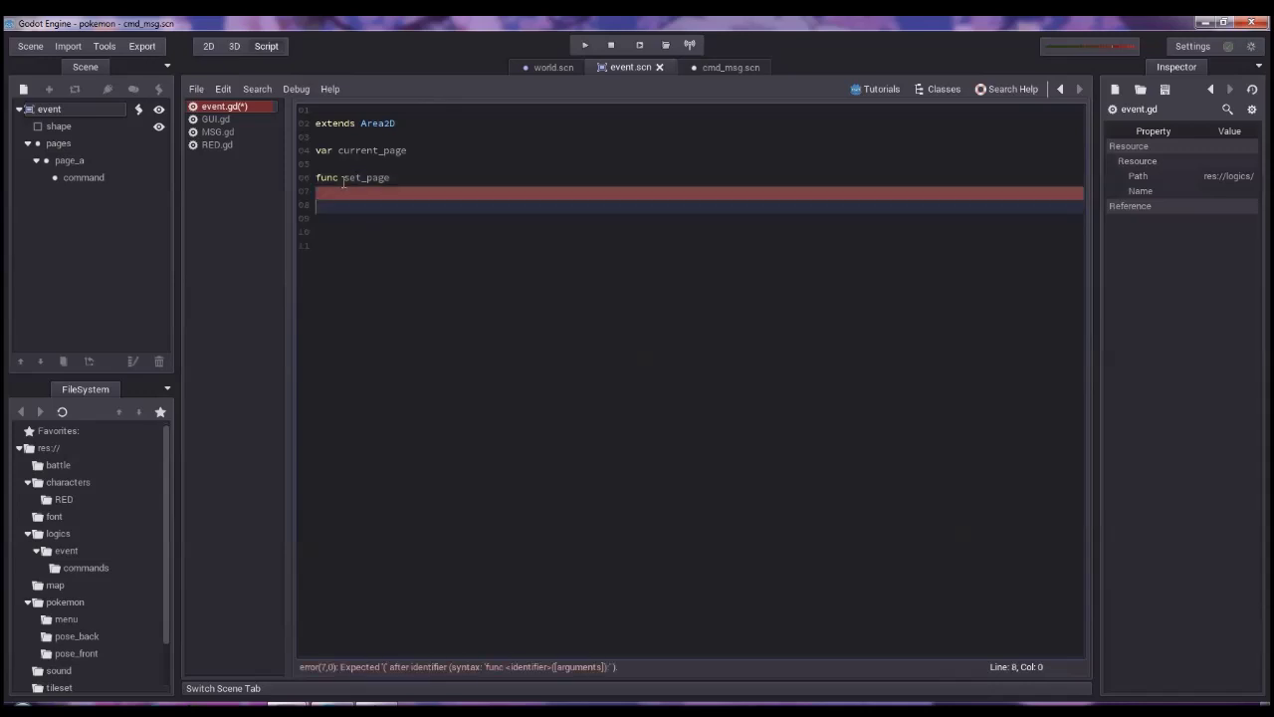
key("BackSpace")
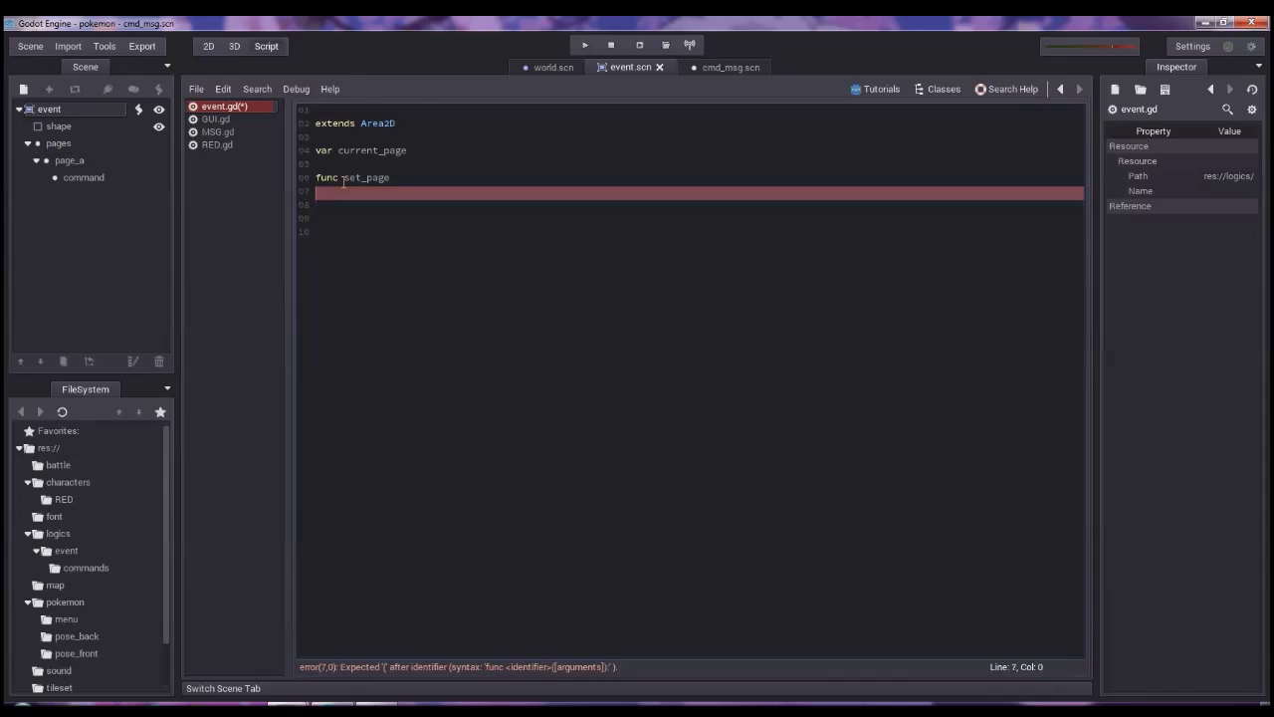
key("BackSpace")
type("():")
key("Return")
type("pass")
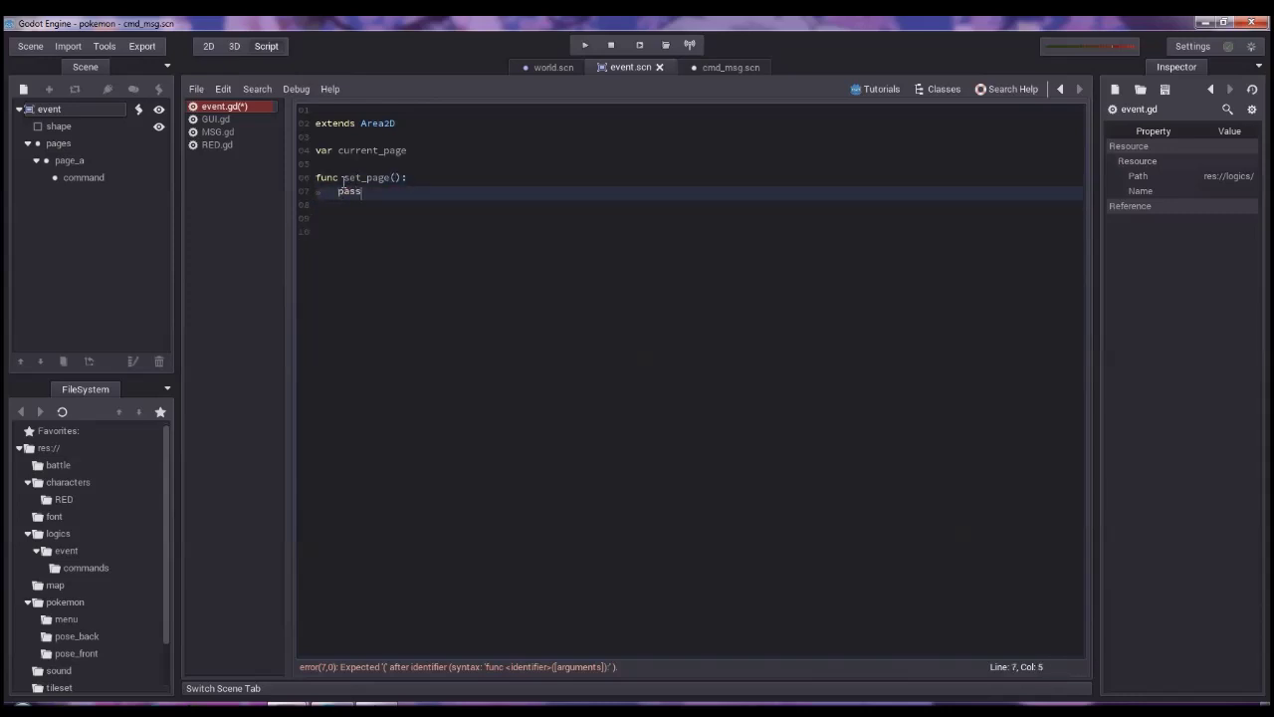
key("Return")
key("BackSpace")
key("Return")
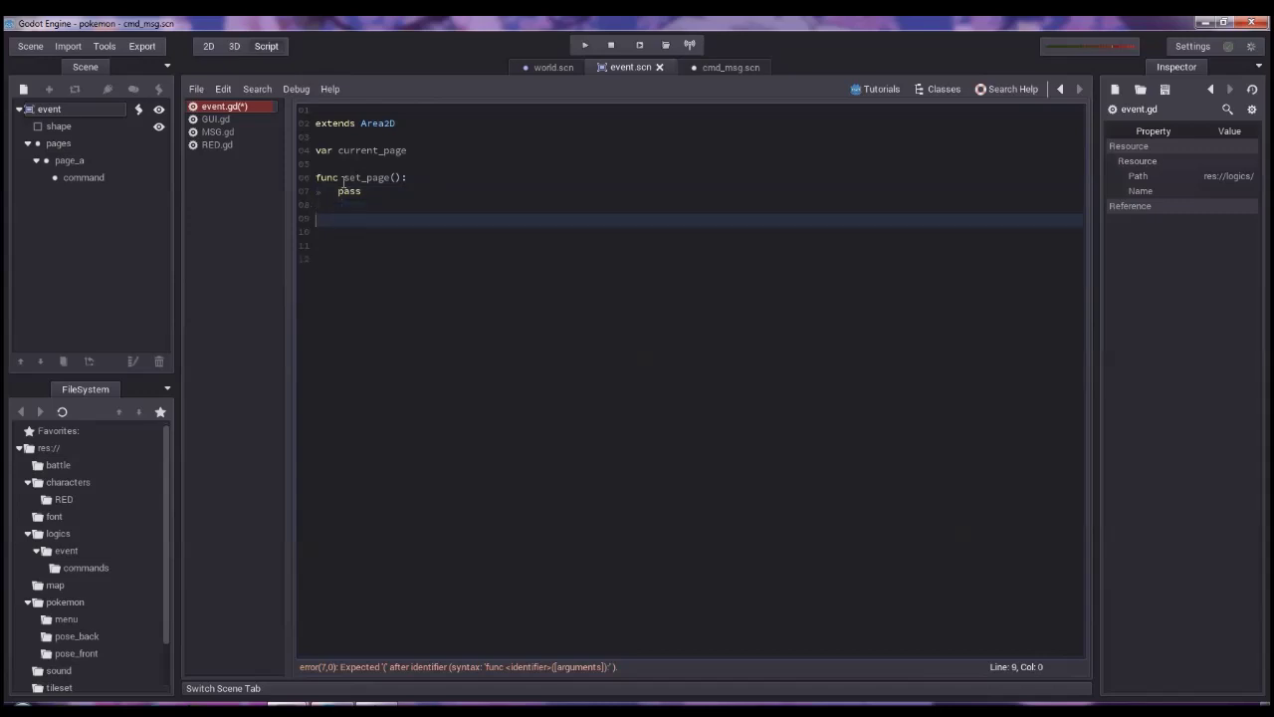
Add func exec() calling current_page.run() then yield(current_page(), "finished").
type("func ")
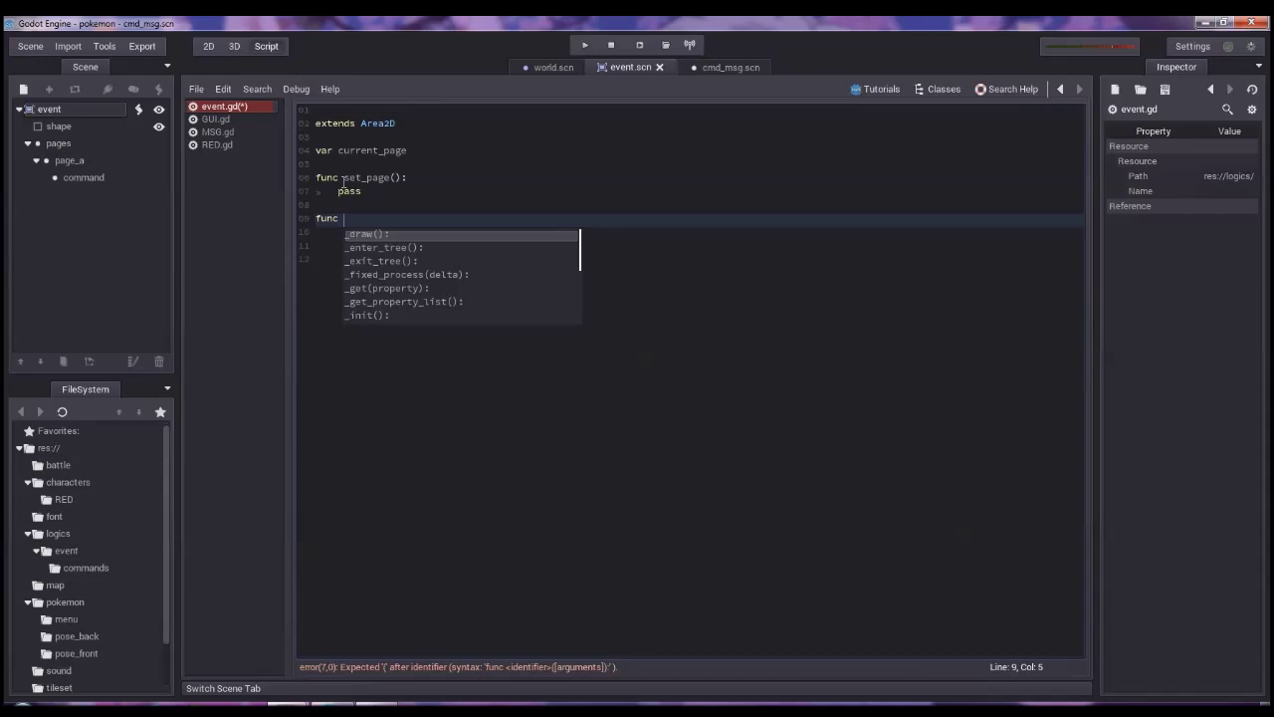
type("exec")
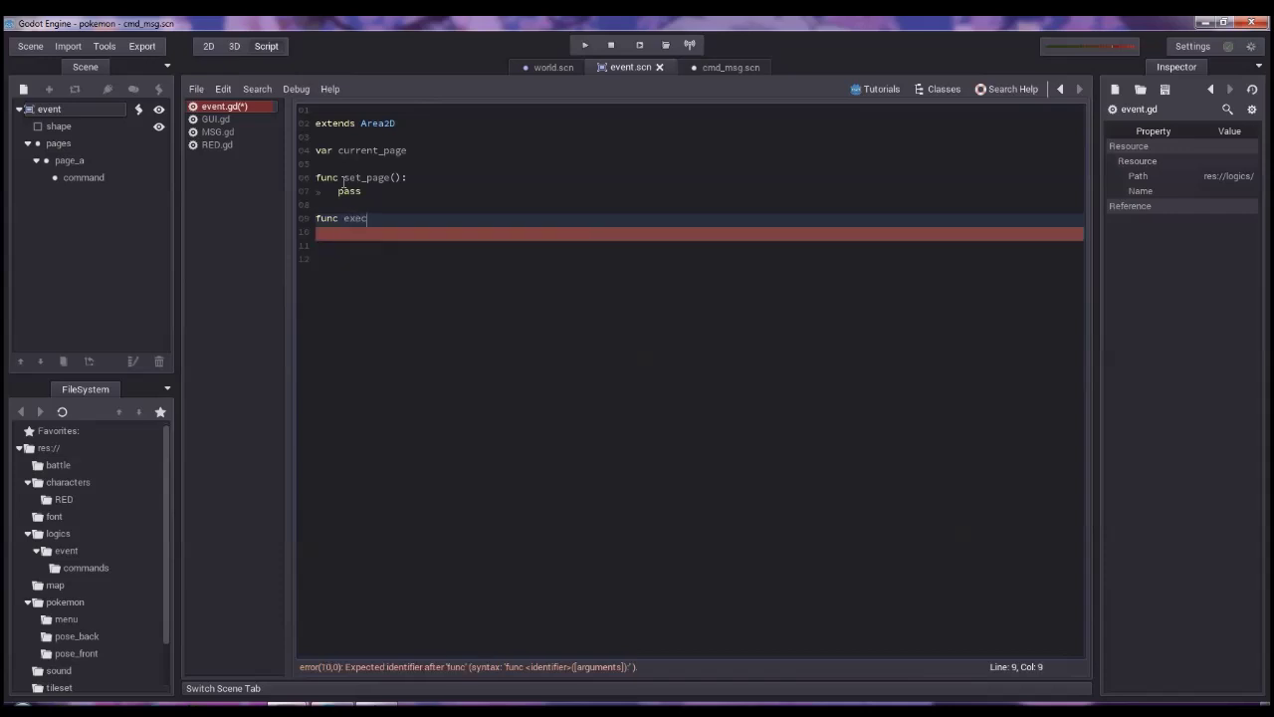
type("():")
key("Return")
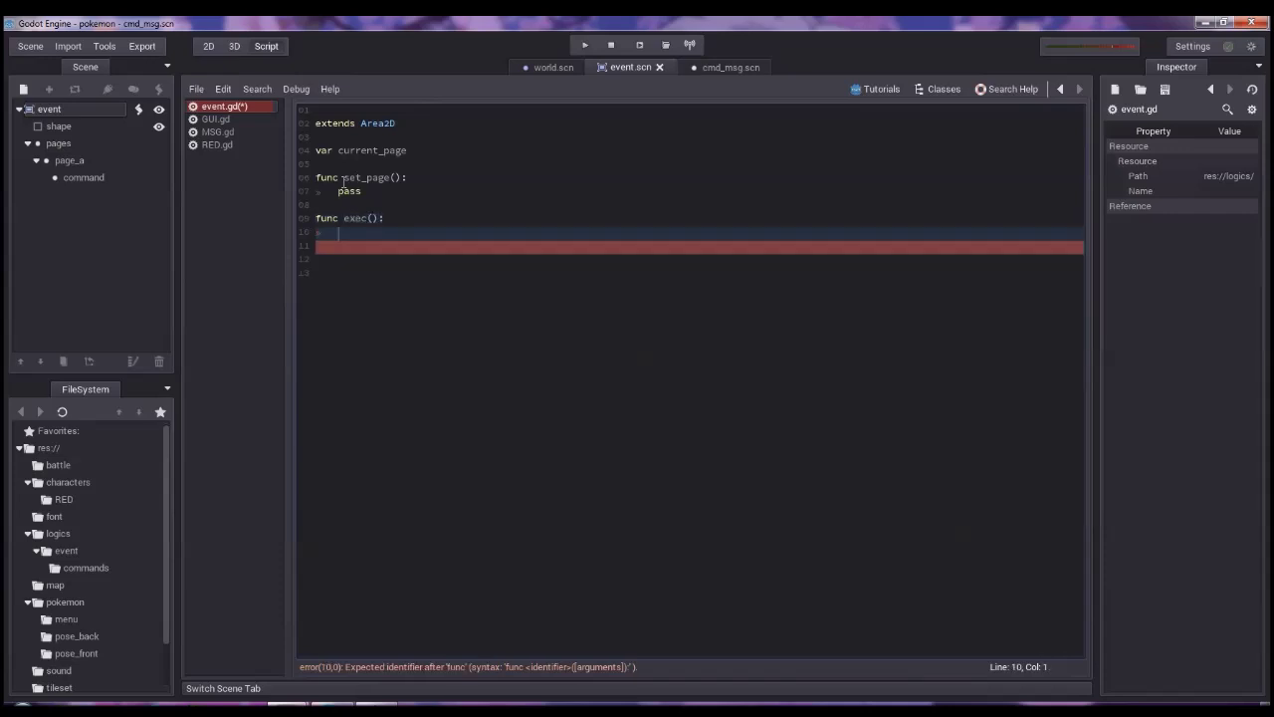
type("pass")
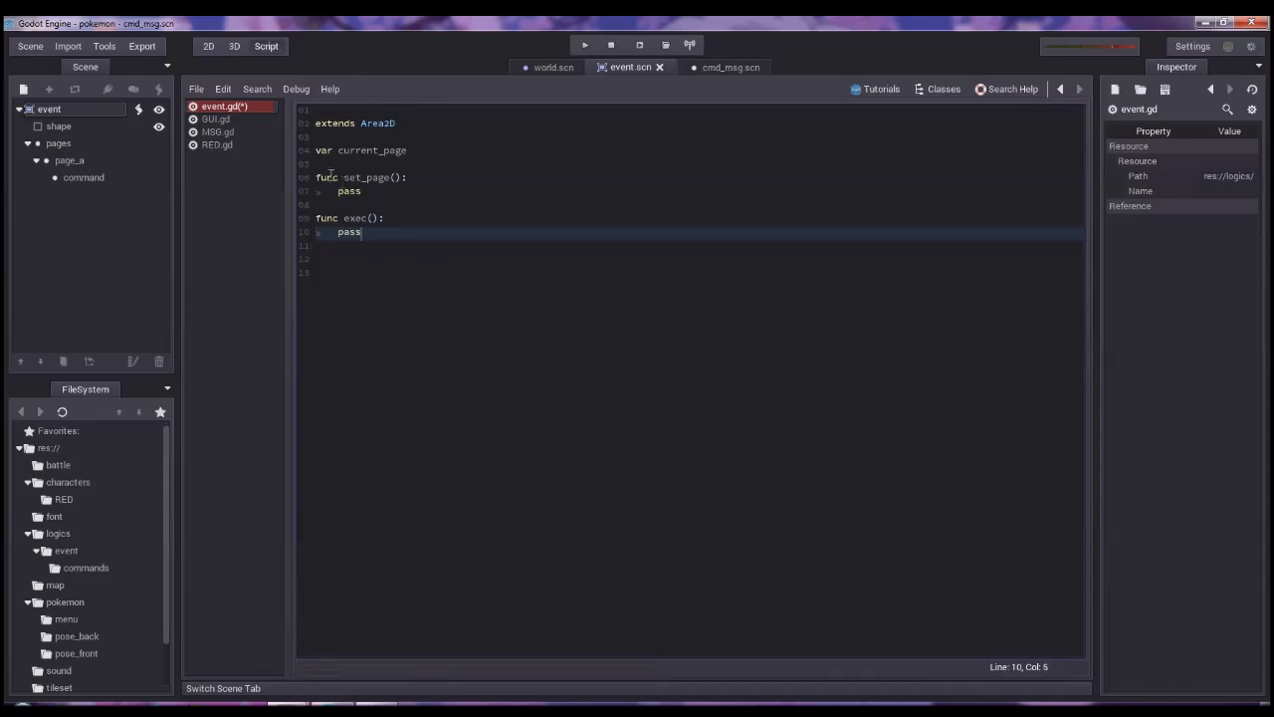
double_click(348, 237)
type("cur")
type("rent")
key("Return")
type(".")
type("run()")
key("Return")
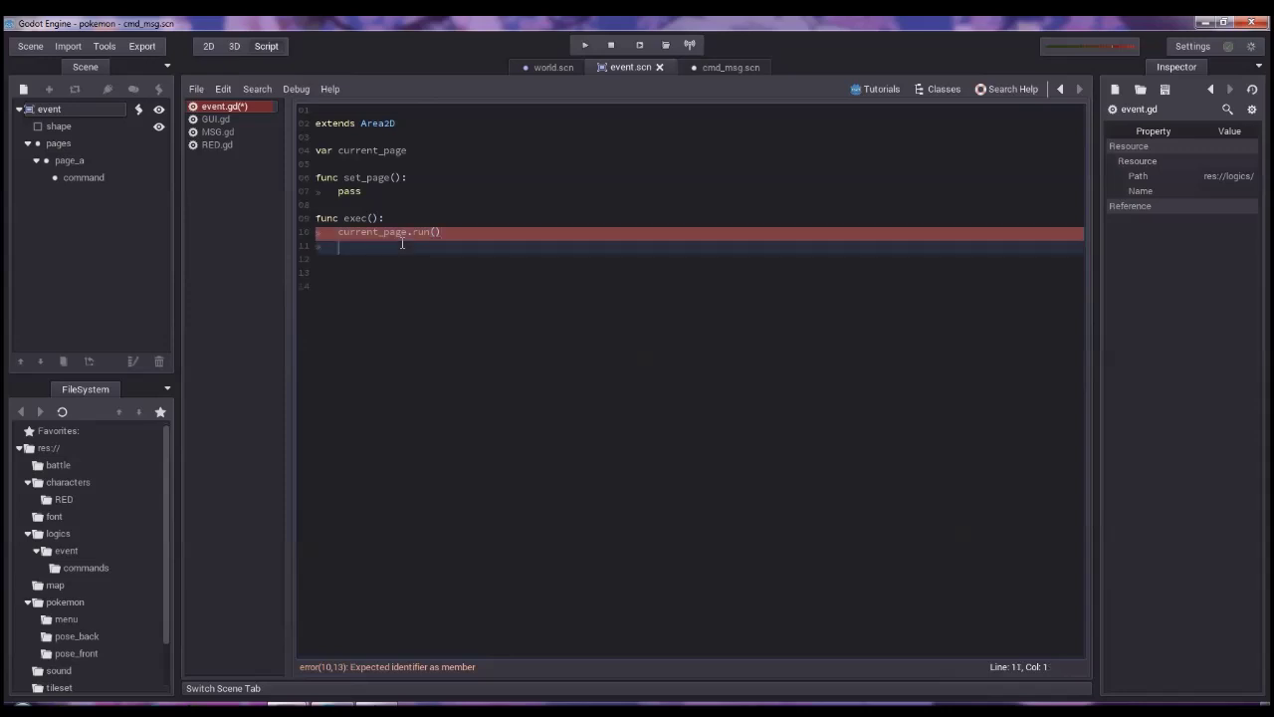
type("yield")
type("(curre")
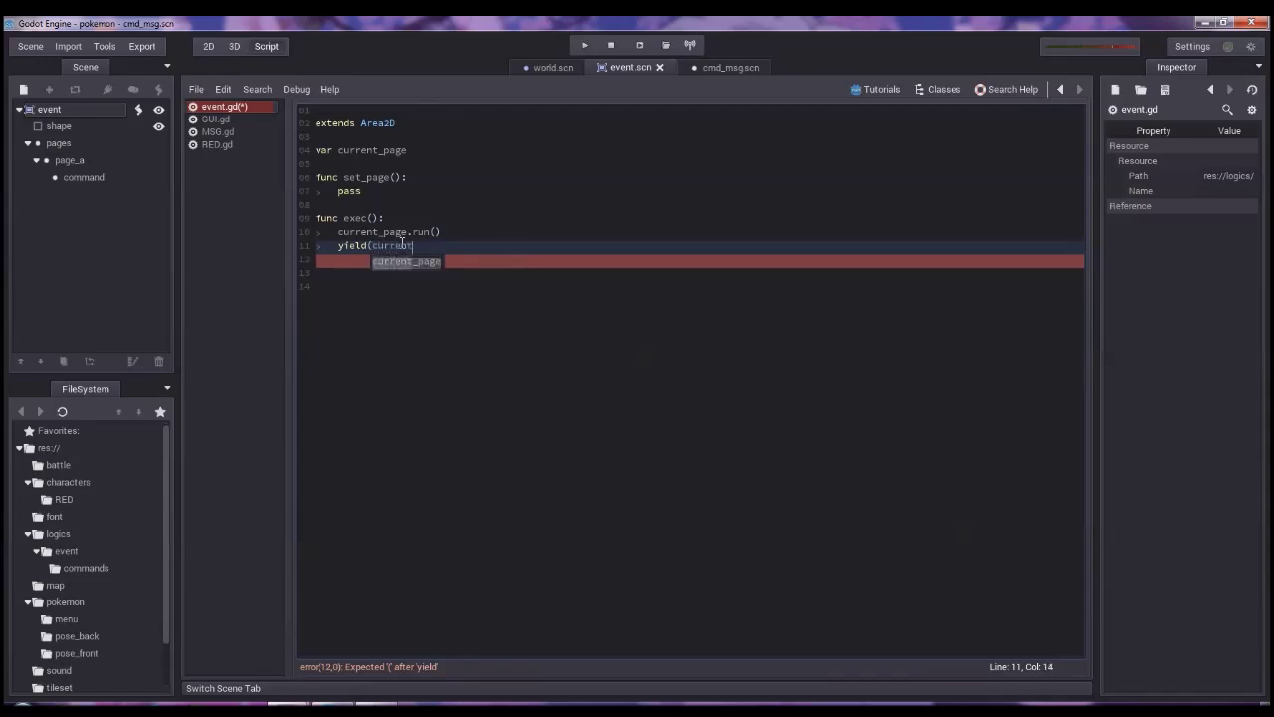
type("nt")
key("Return")
type("()")
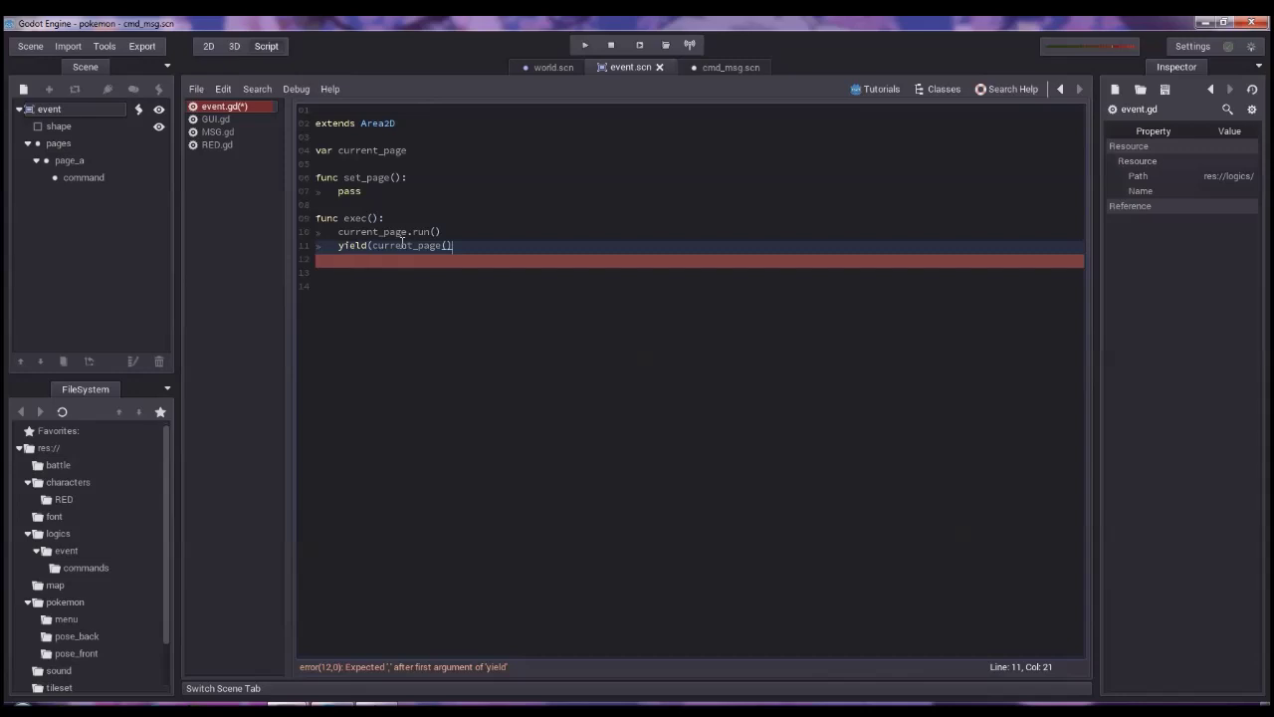
type(", ")
type("\"finished\"")
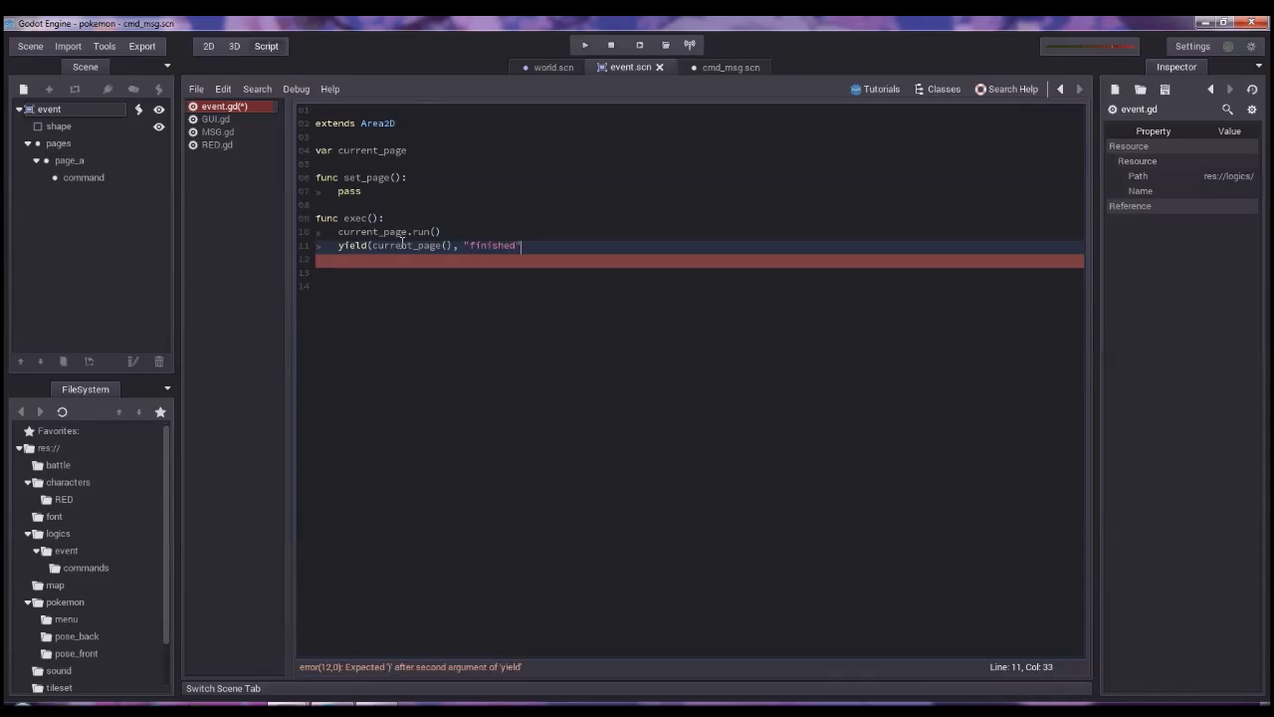
type(")")
Insert an empty indented line at the top of the exec body.
key("Up")
key("Up")
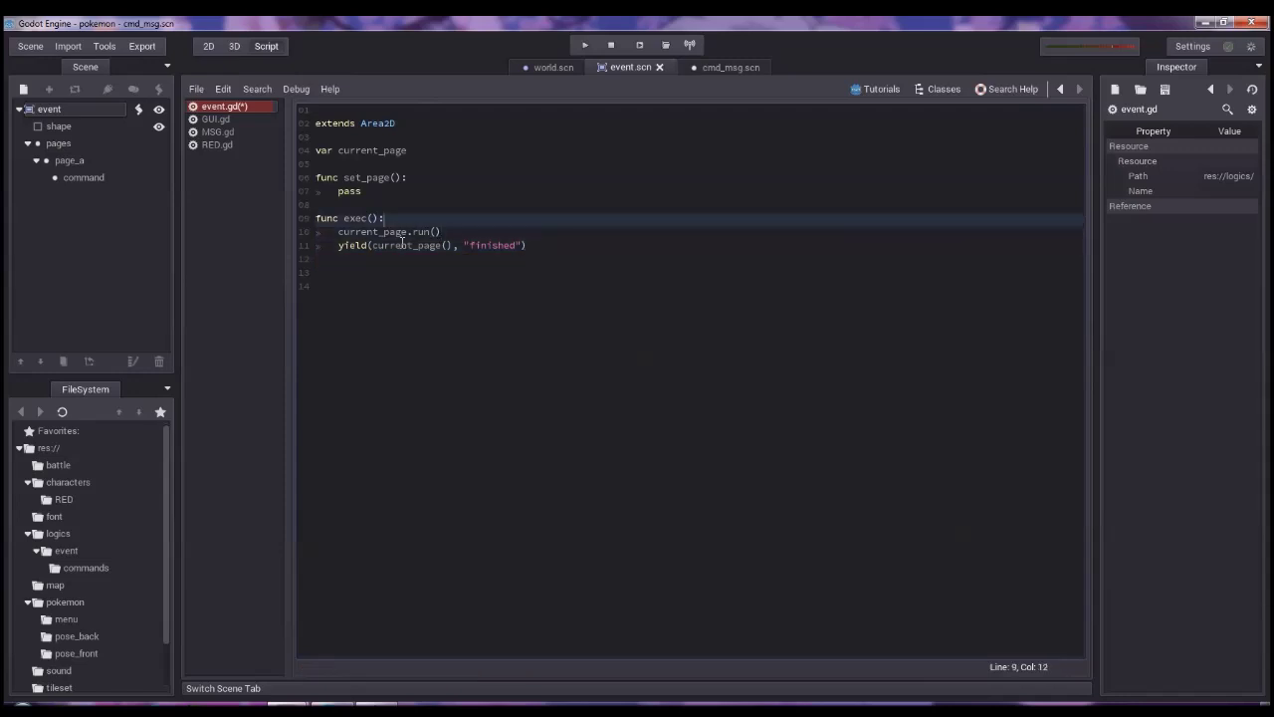
key("Return")
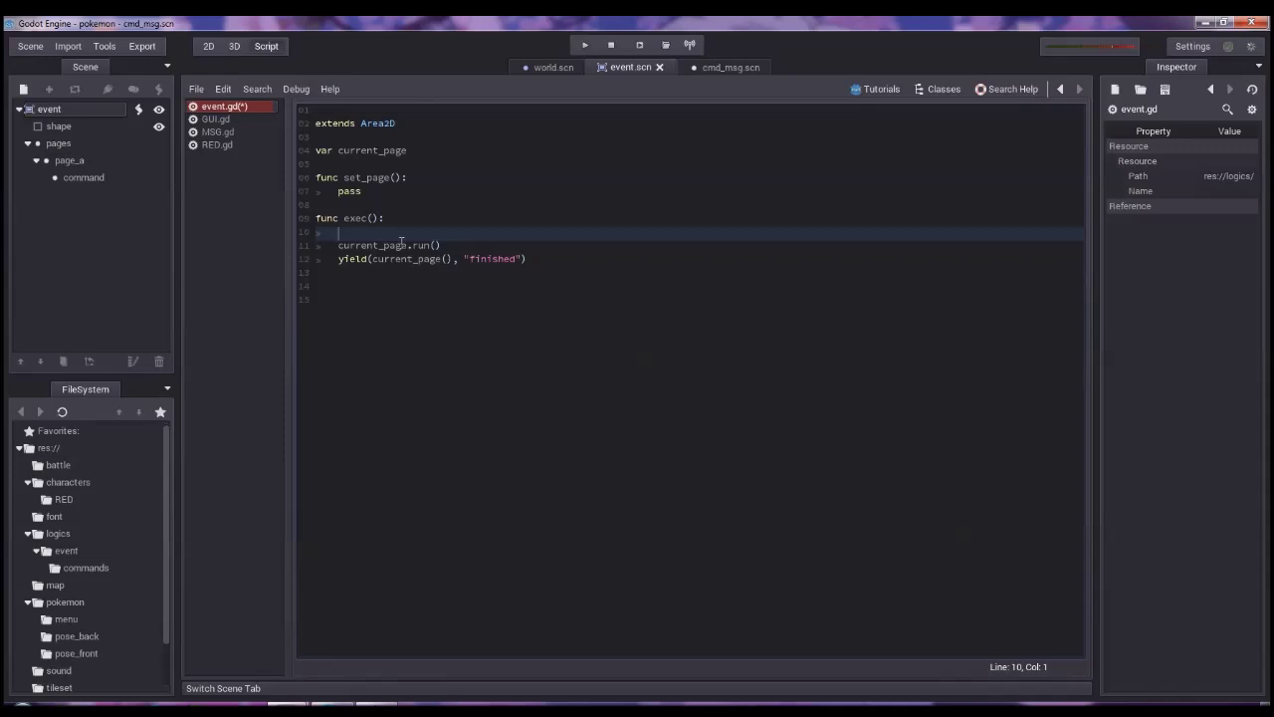
left_click(249, 135)
In RED.gd, declare var can_interact = false setget set_can_interact,get_can_interct.
left_click(247, 146)
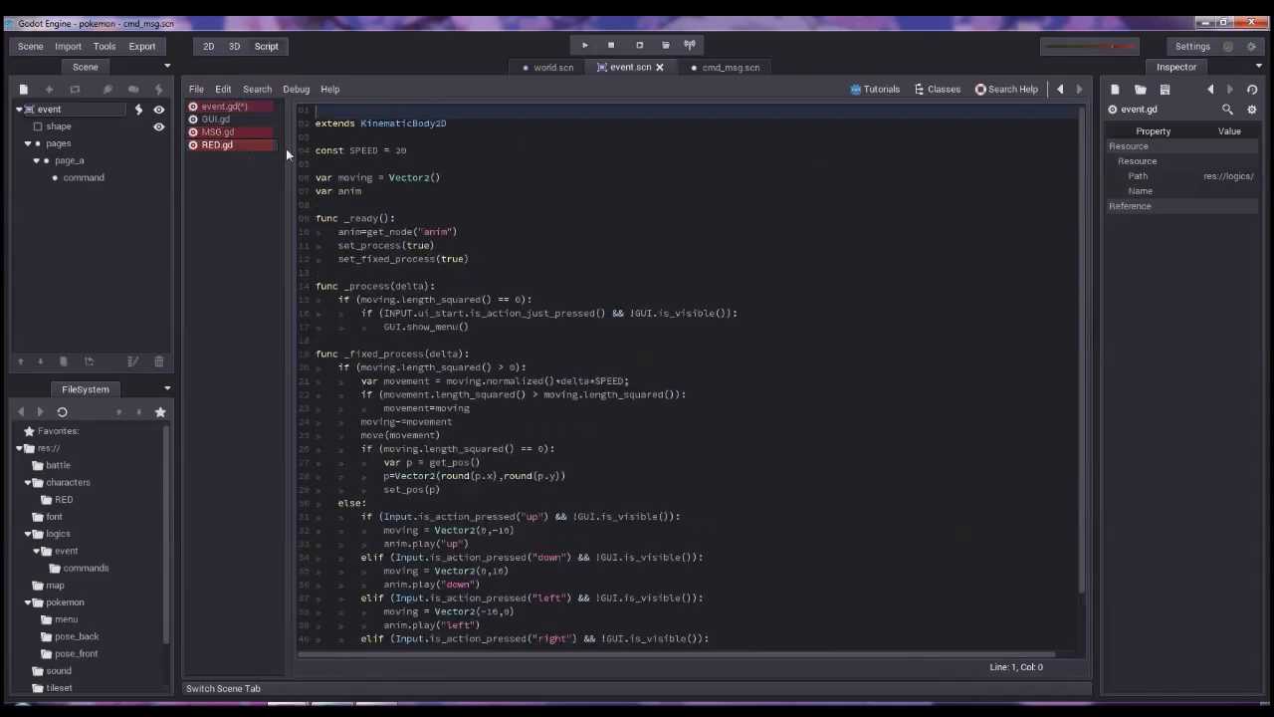
left_click(400, 192)
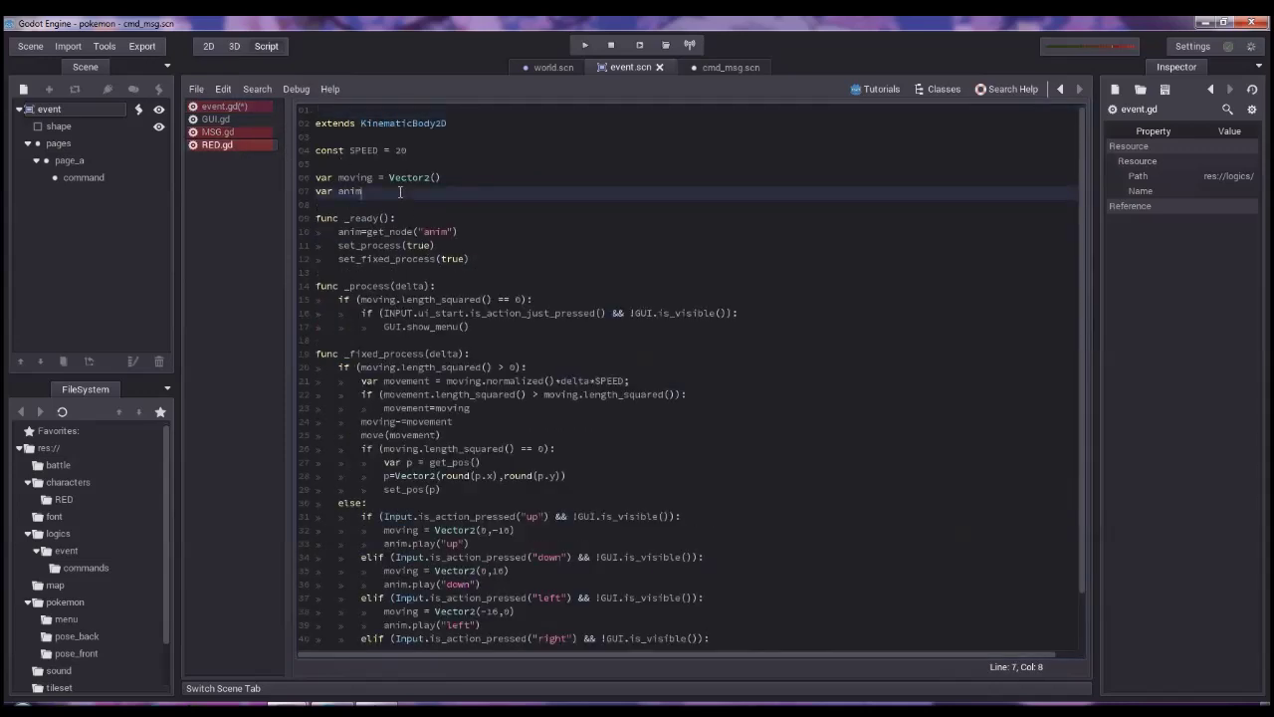
key("Return")
type("var ")
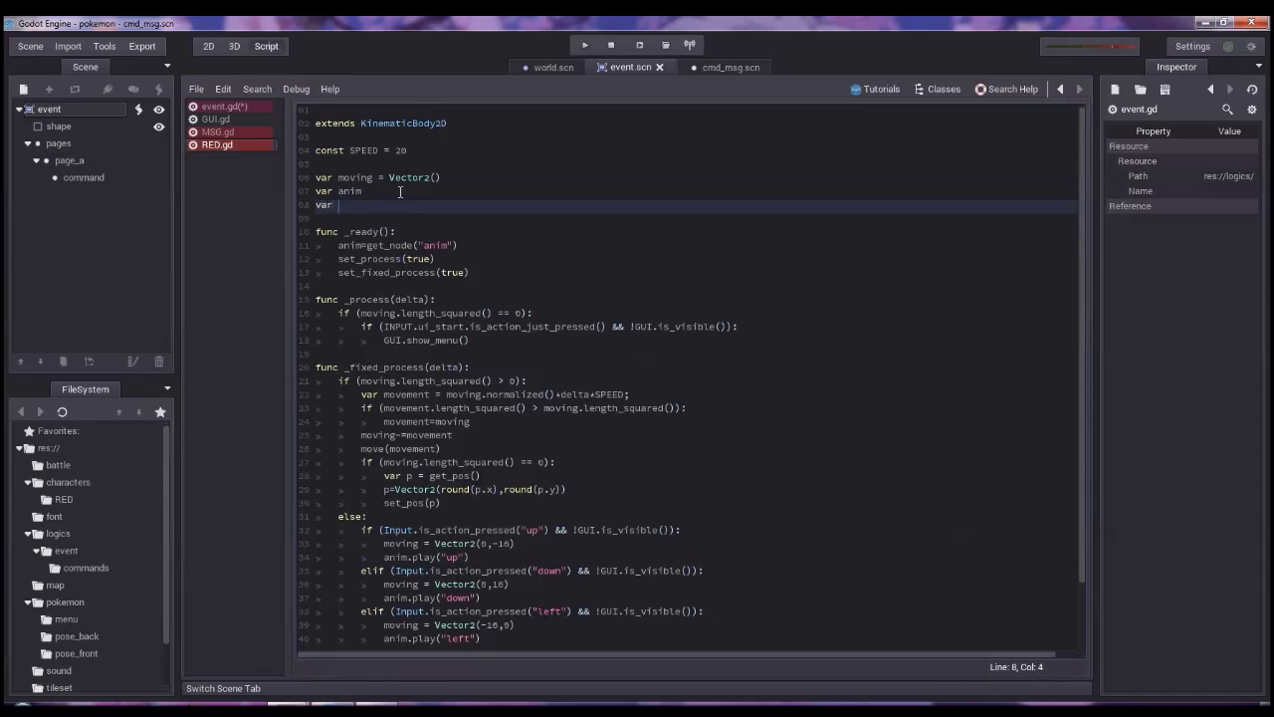
type("can_interact = ")
type("false ")
type("getset")
key("ctrl+shift+Left")
type("setget")
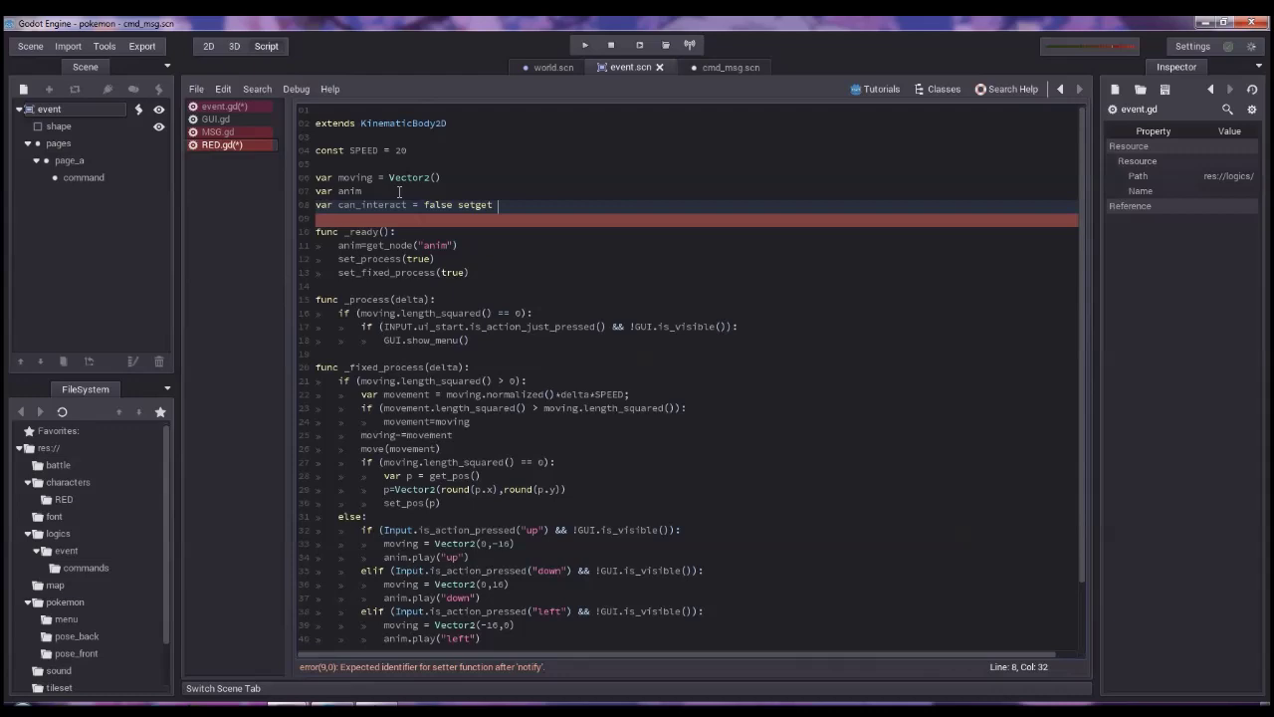
left_click_drag(406, 206, 341, 210)
left_click(508, 206)
type("set_can_interact")
type(",get_can_interct")
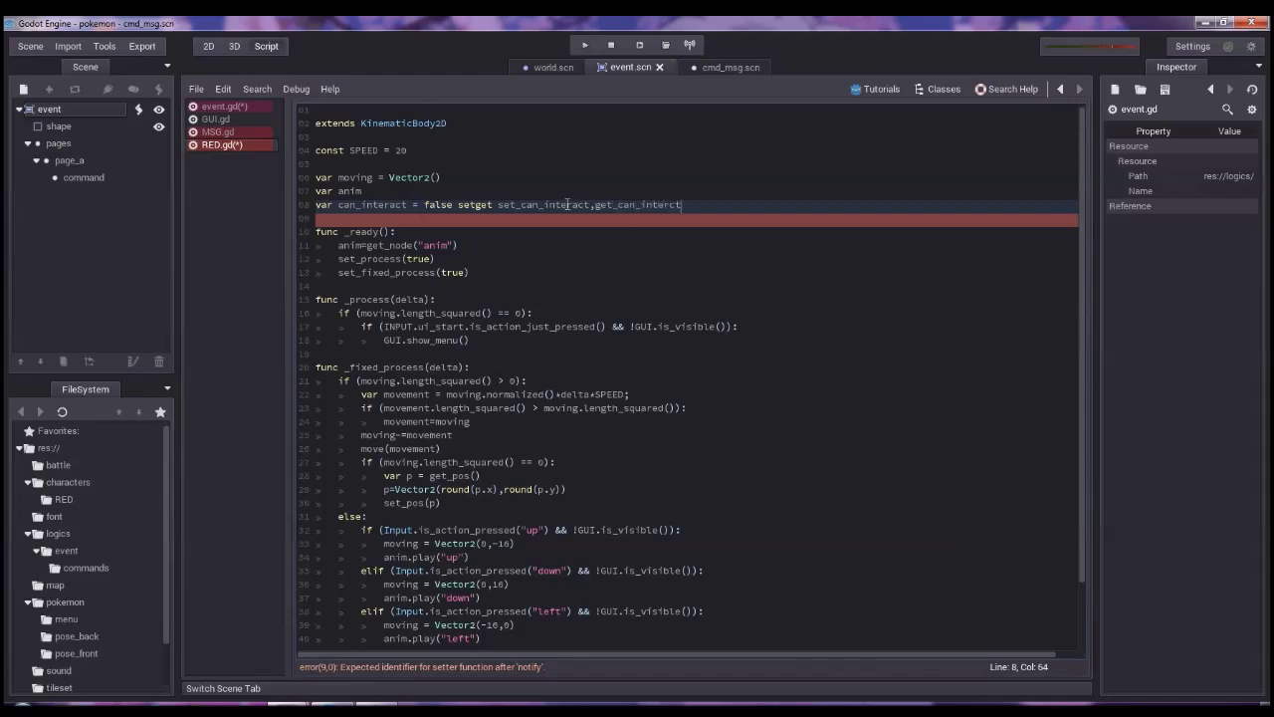
Copy the setter and getter names onto a new line at the end of the script.
left_click(544, 226)
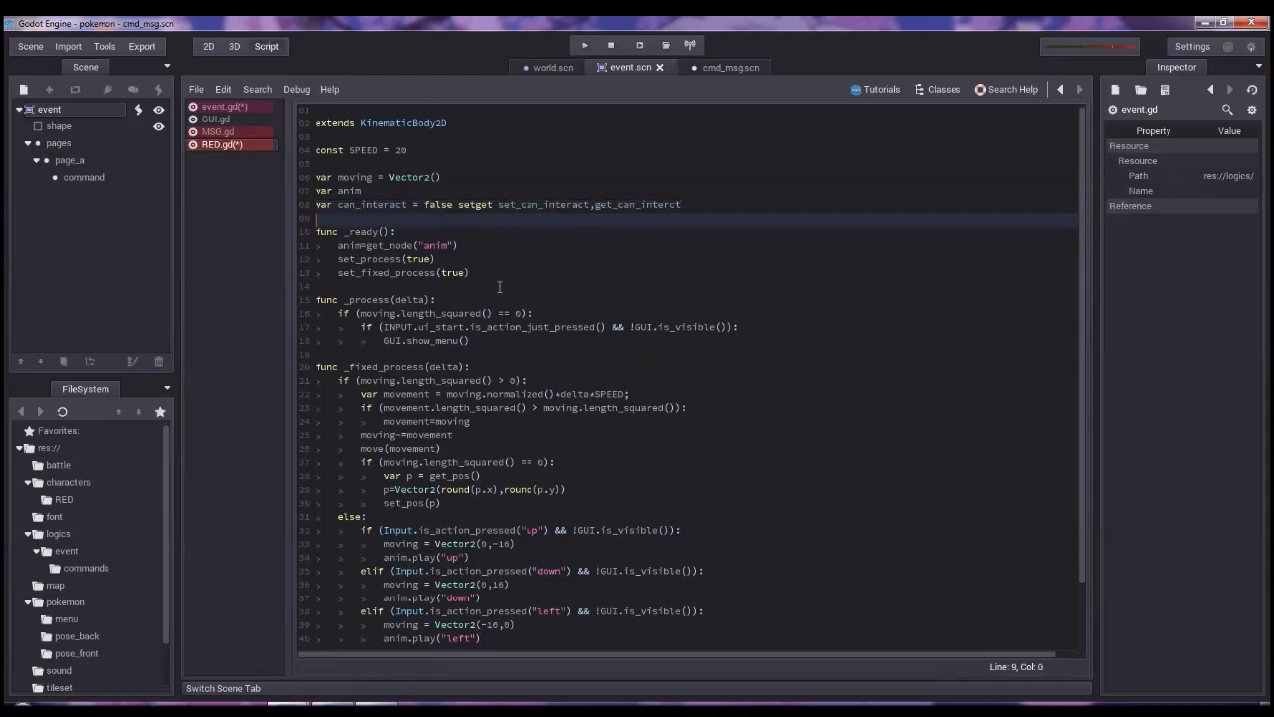
scroll(500, 288, "down", 2)
scroll(561, 175, "up", 1)
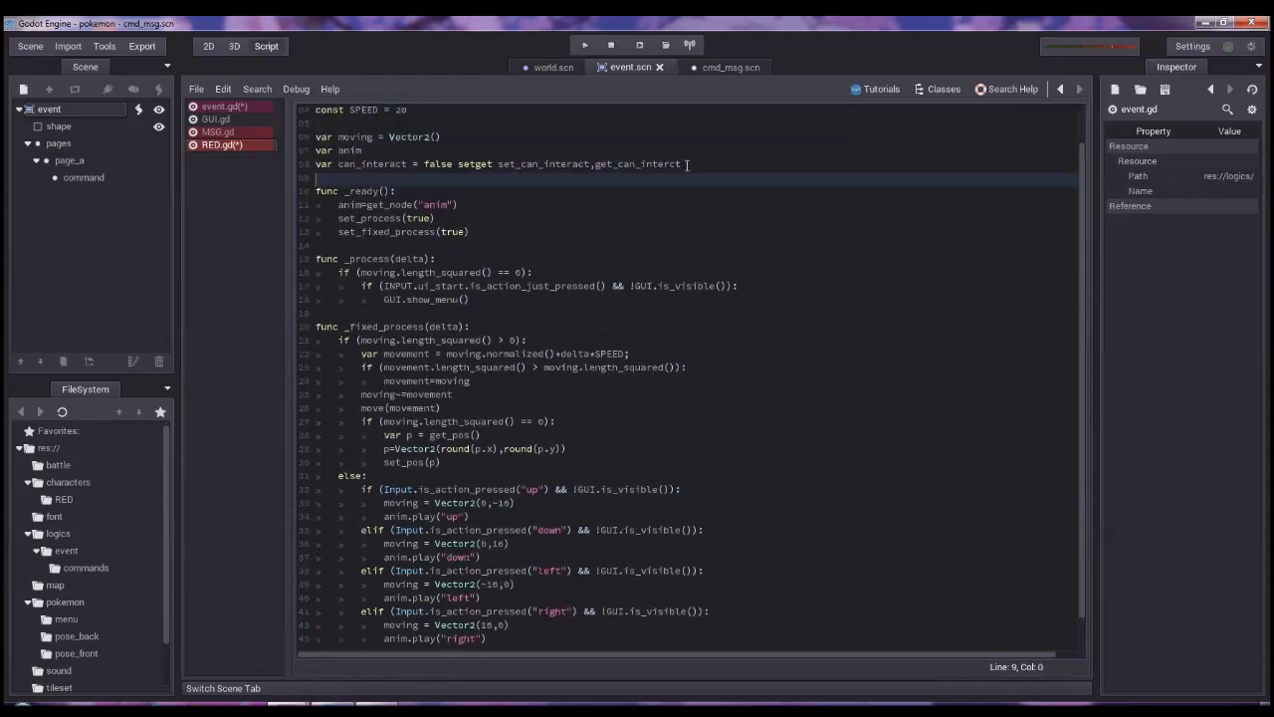
left_click_drag(683, 163, 502, 163)
key("shift+Left")
scroll(561, 288, "down", 1)
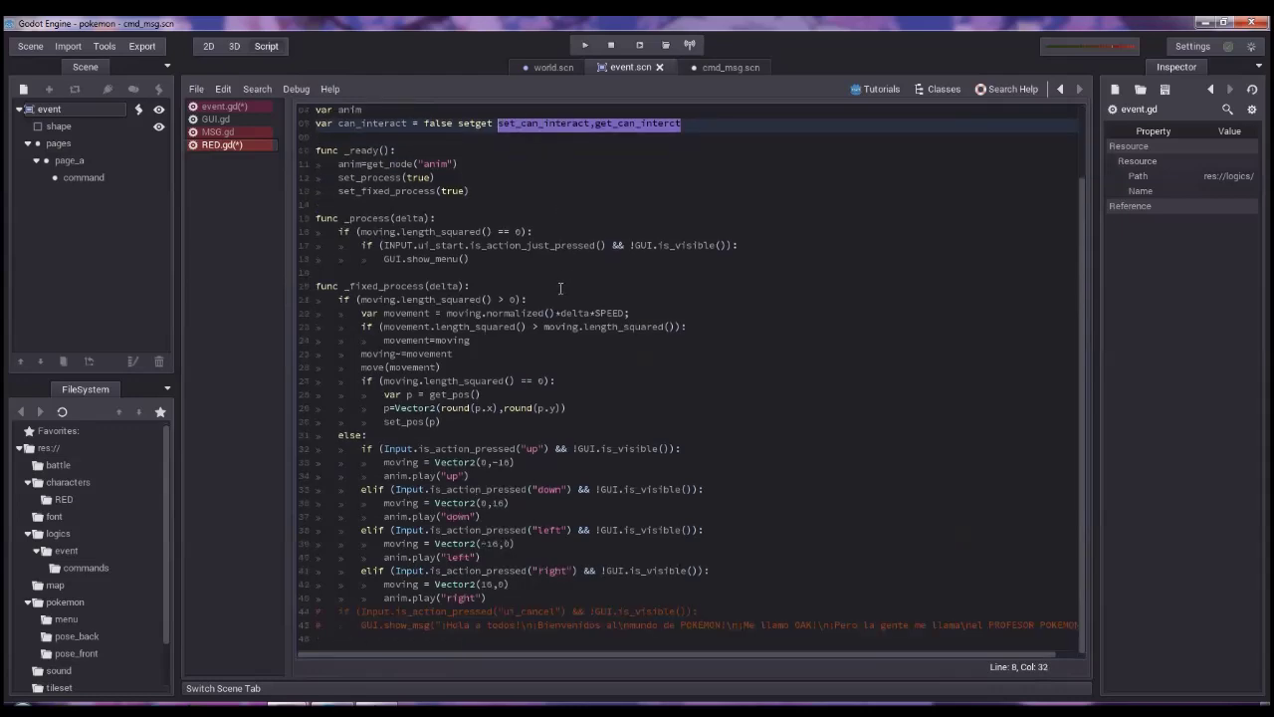
left_click(385, 637)
key("Return")
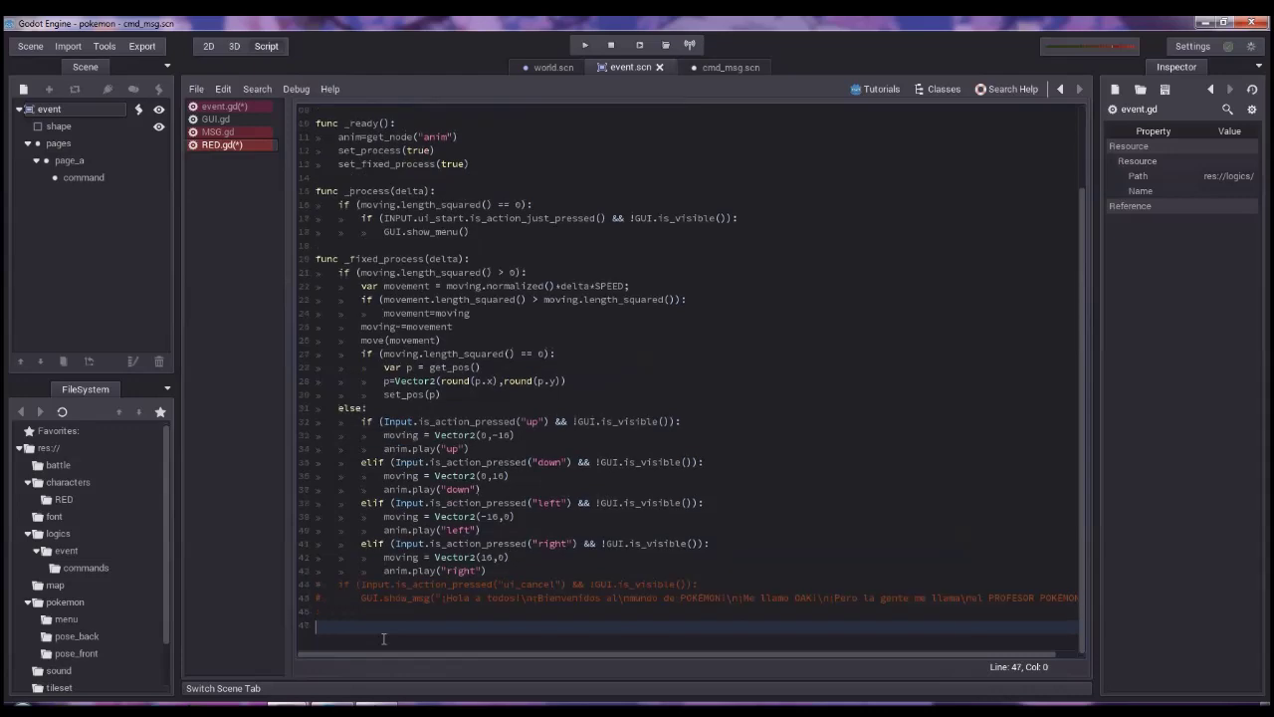
type("set_can_interact,get_can_interct")
Turn those names into empty functions set_can_interact() and get_can_interct() on separate lines.
key("Home")
type("func")
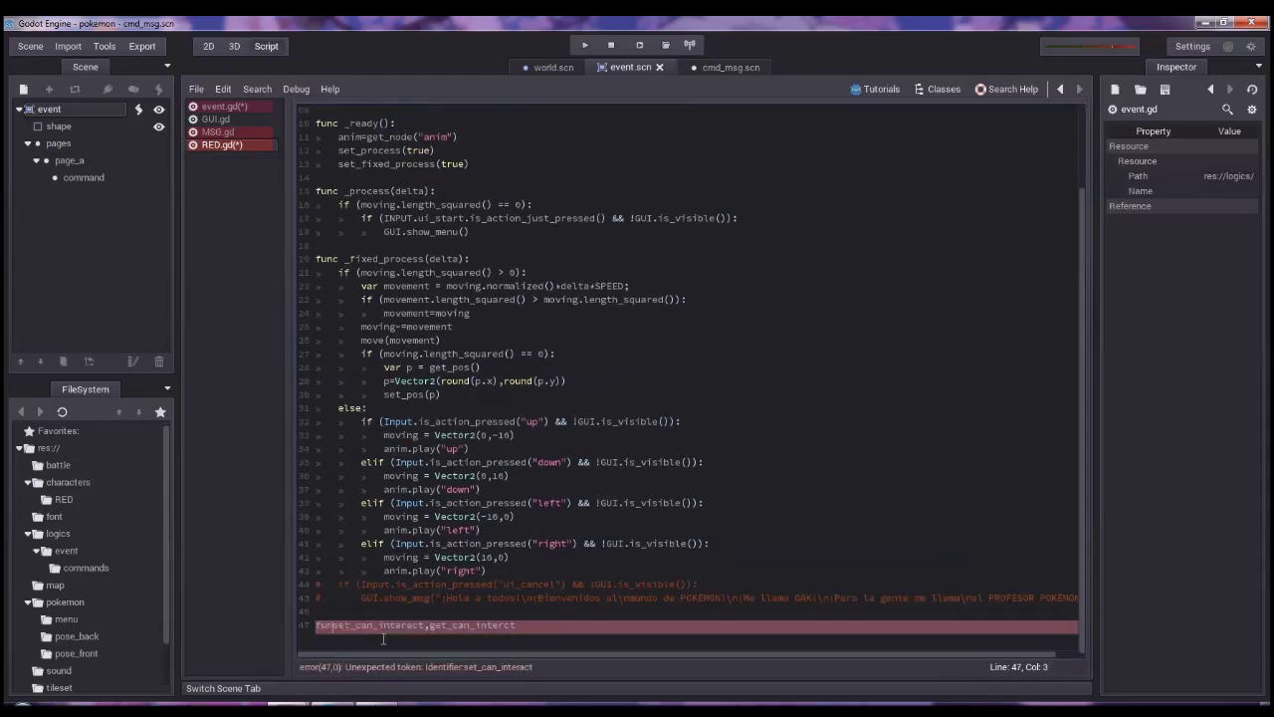
type(" ():")
key("Return")
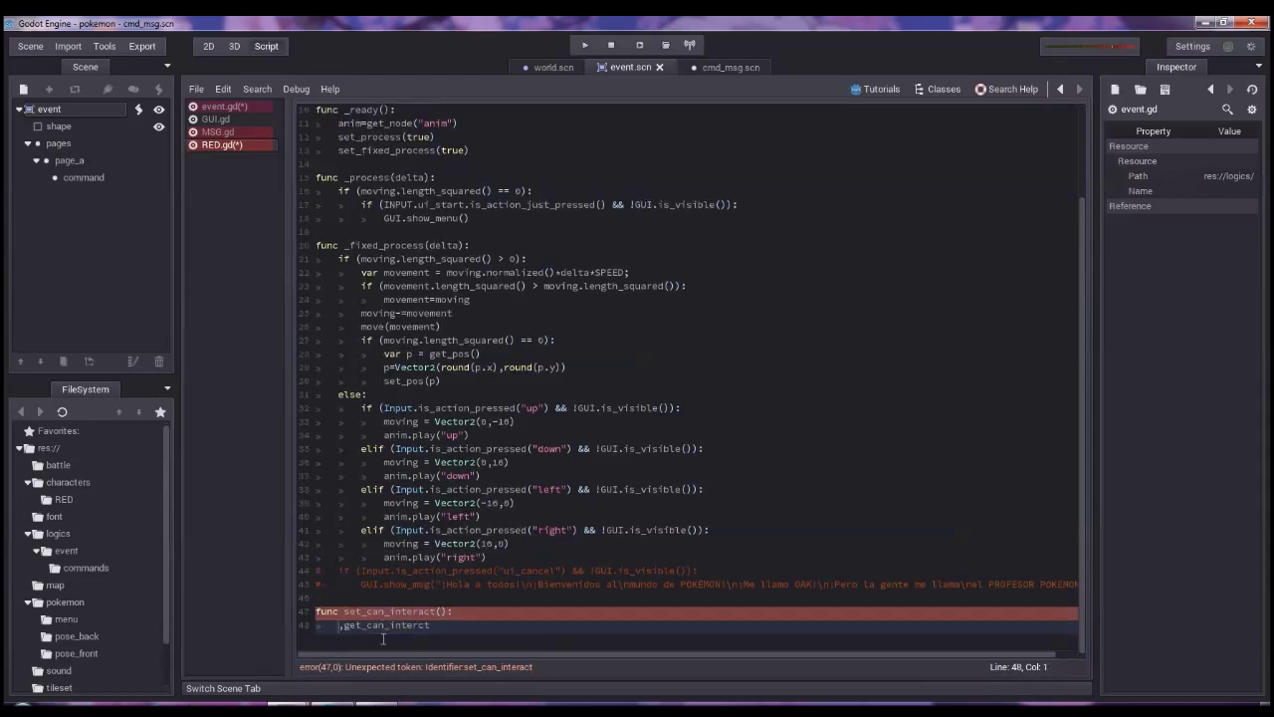
key("Return")
key("BackSpace")
key("Delete")
key("Return")
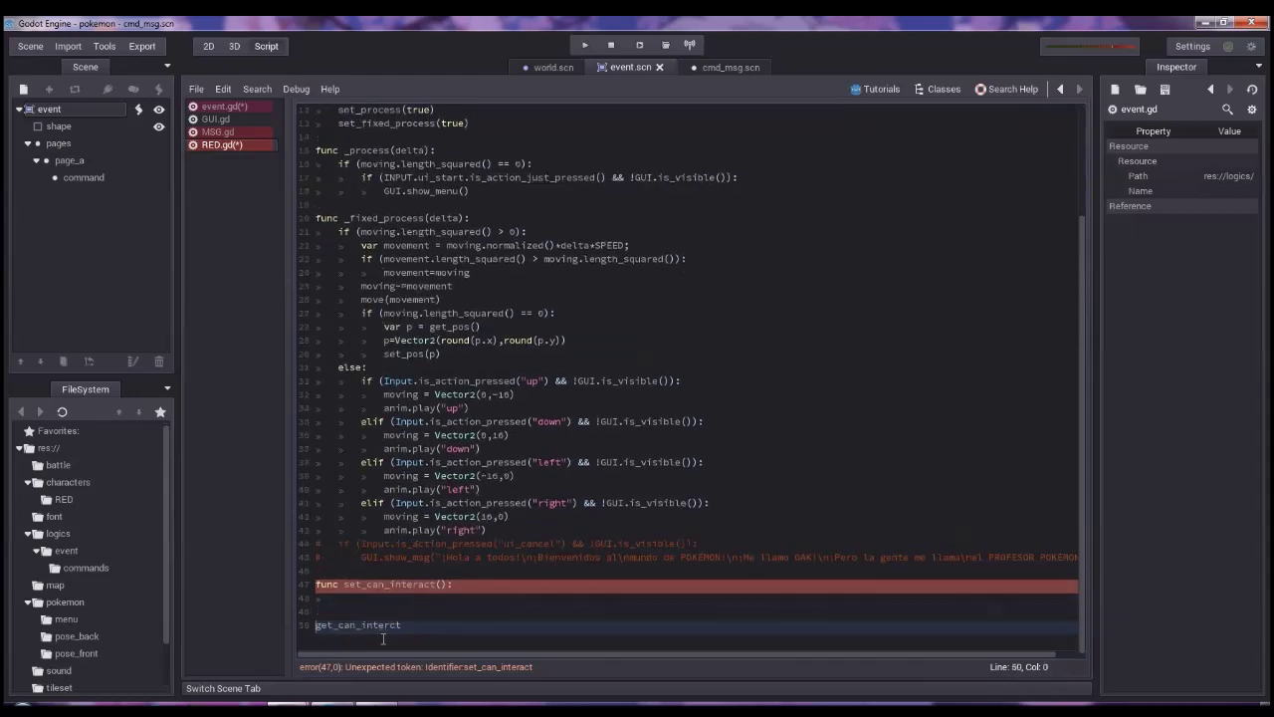
type("func ")
type("():")
Give set_can_interact a can parameter and start drafting set_process lines in its body.
key("Left")
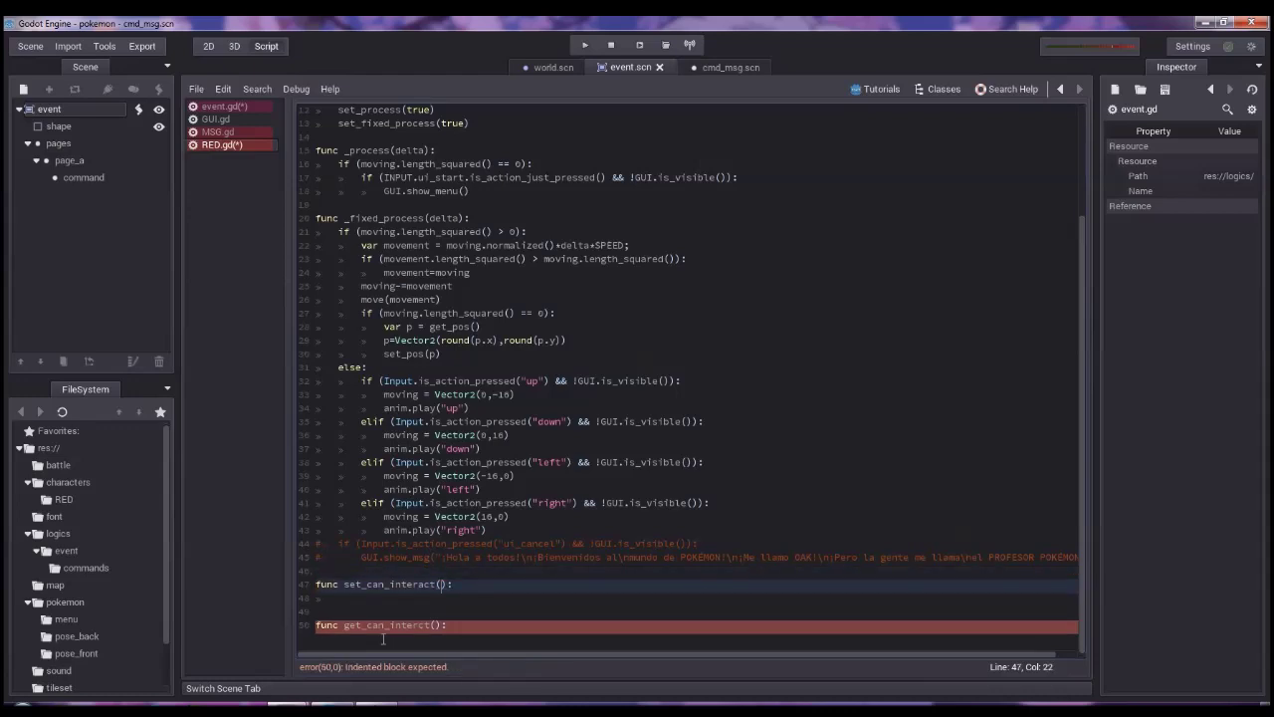
type("can")
key("Down")
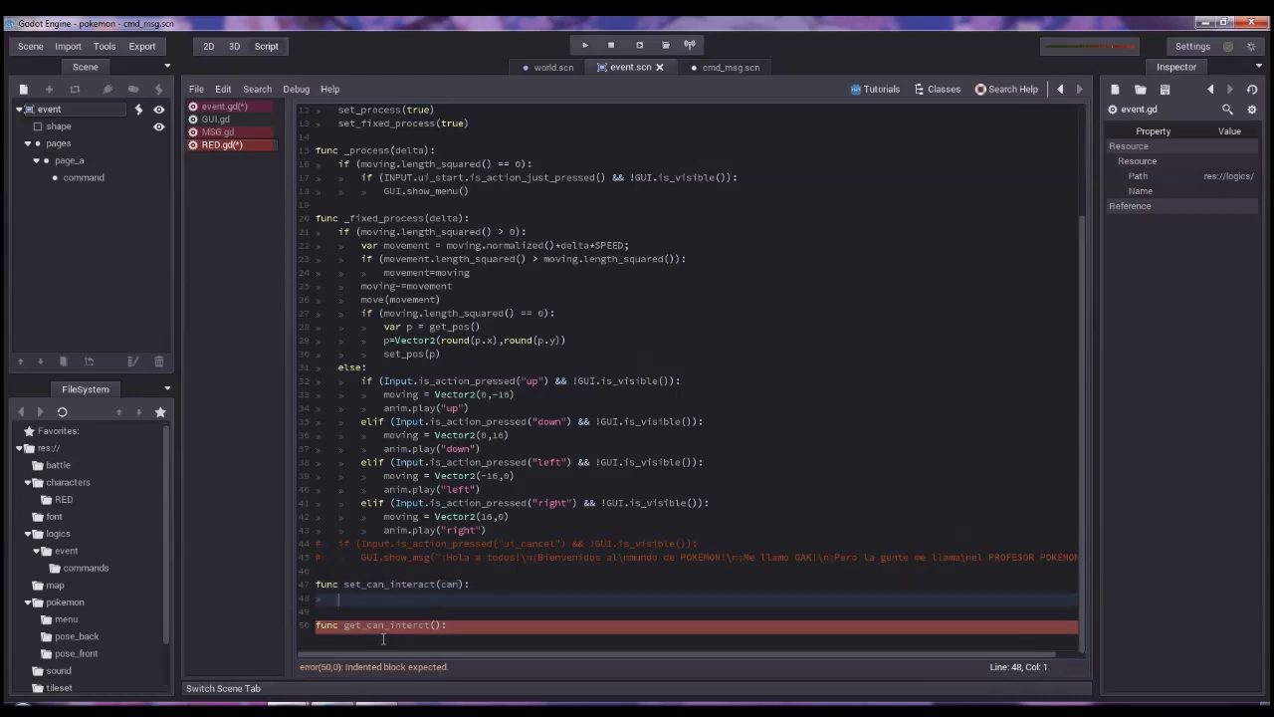
type("set_pr")
key("Return")
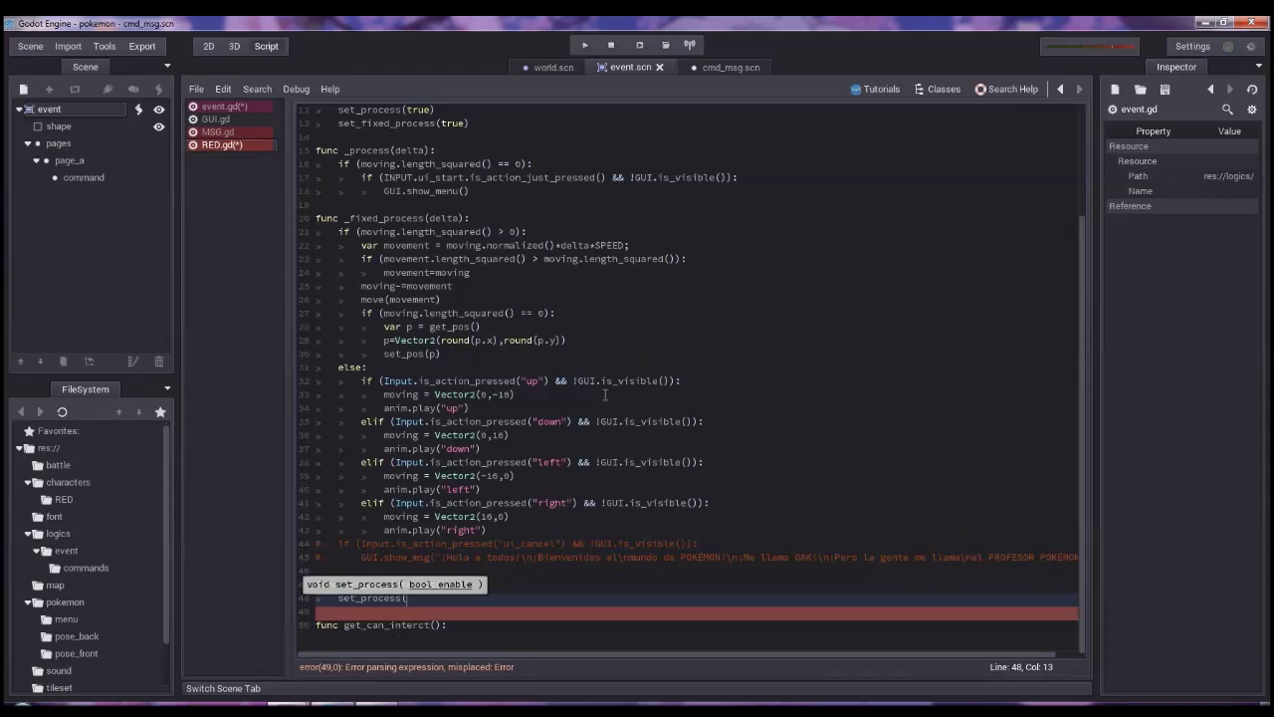
type("can_")
key("Return")
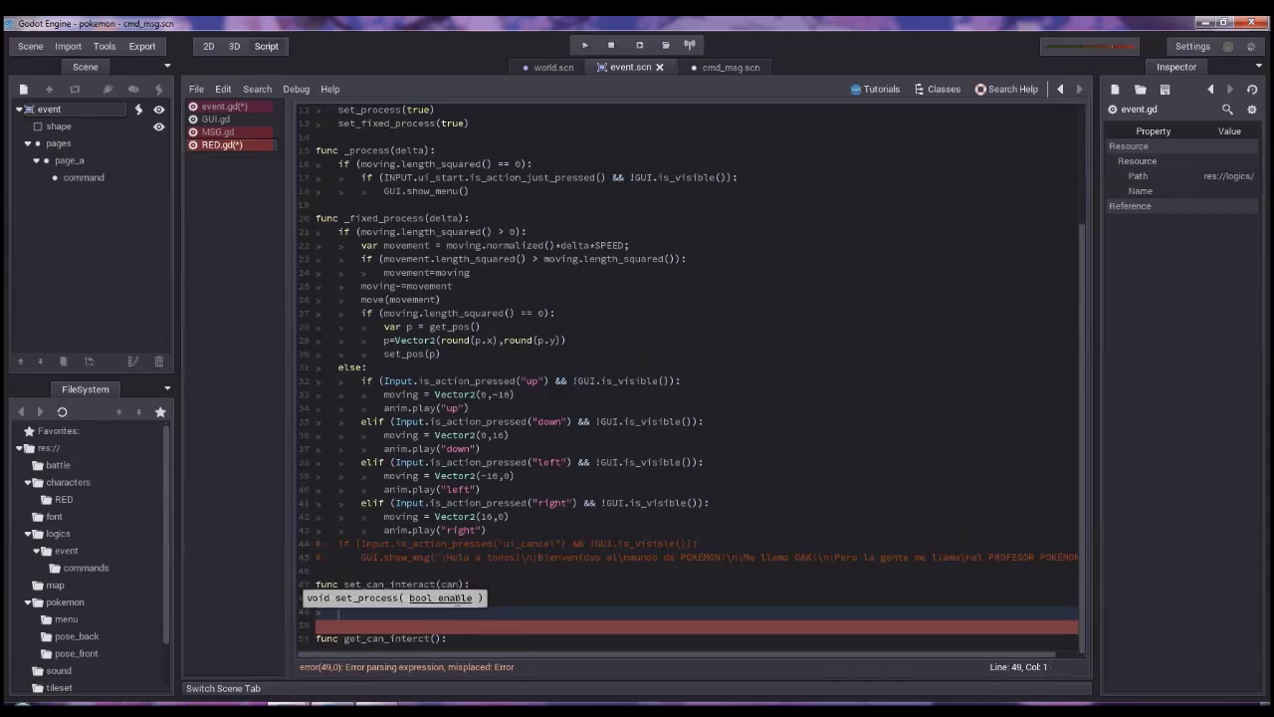
type("set")
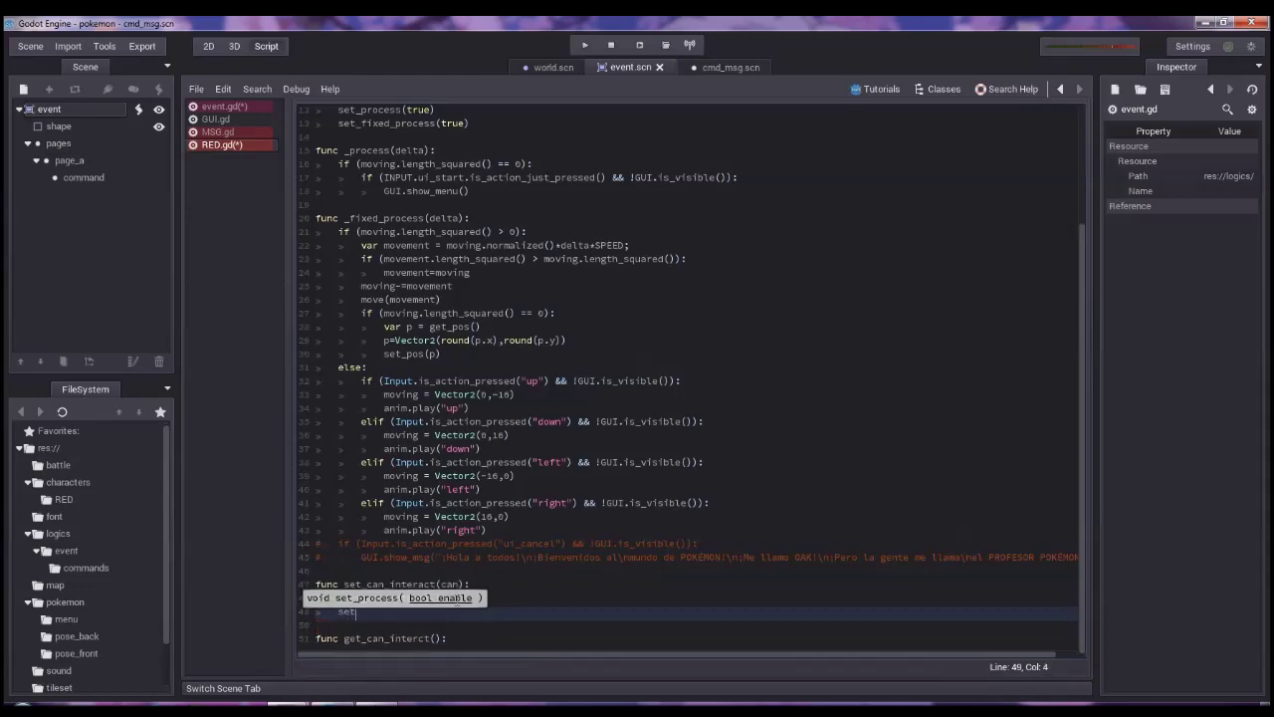
type("_")
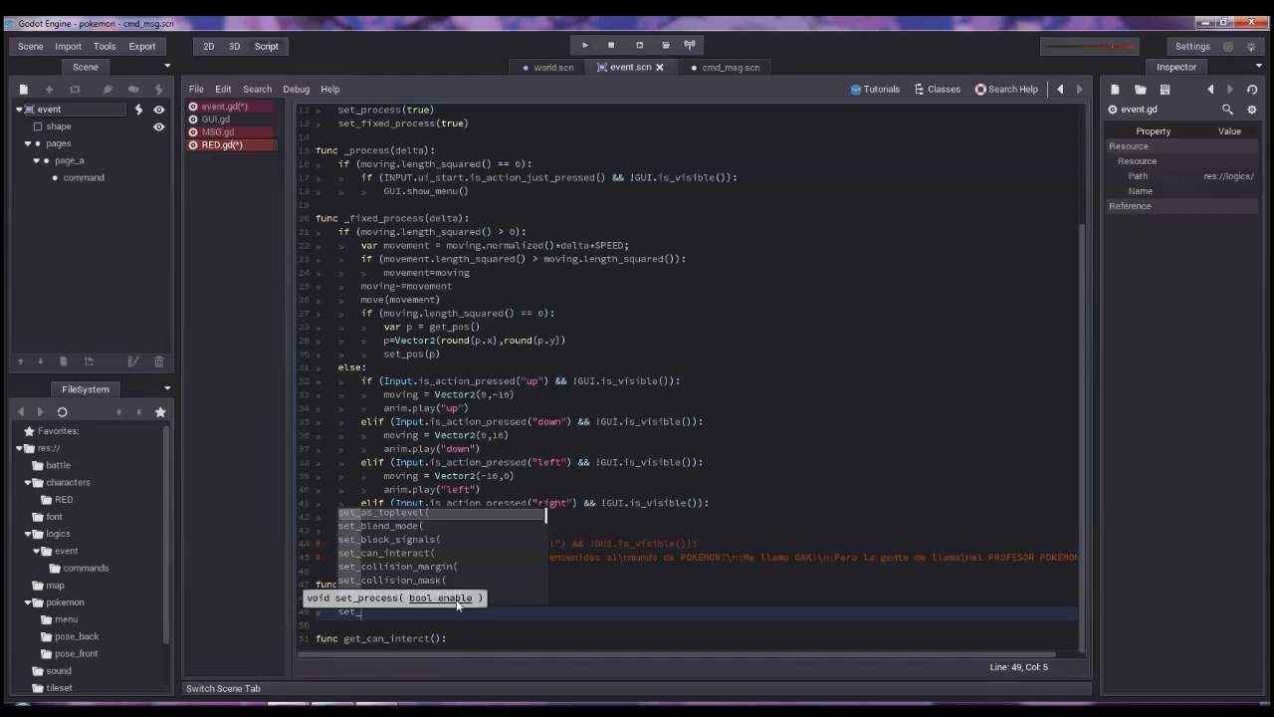
Delete the unfinished set_process draft lines from the setter body.
key("Escape")
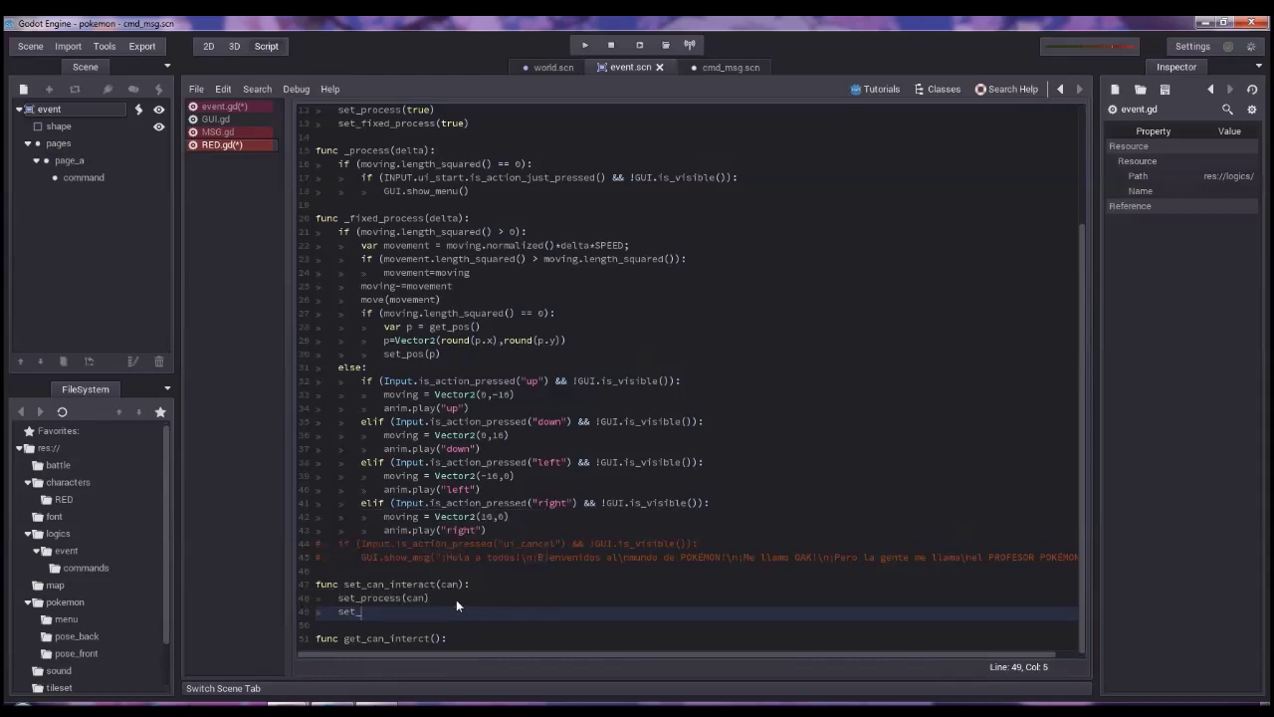
key("shift+Up")
key("ctrl+shift+Left")
key("shift+Left")
key("ctrl+shift+Right")
key("shift+Left")
key("shift+Home")
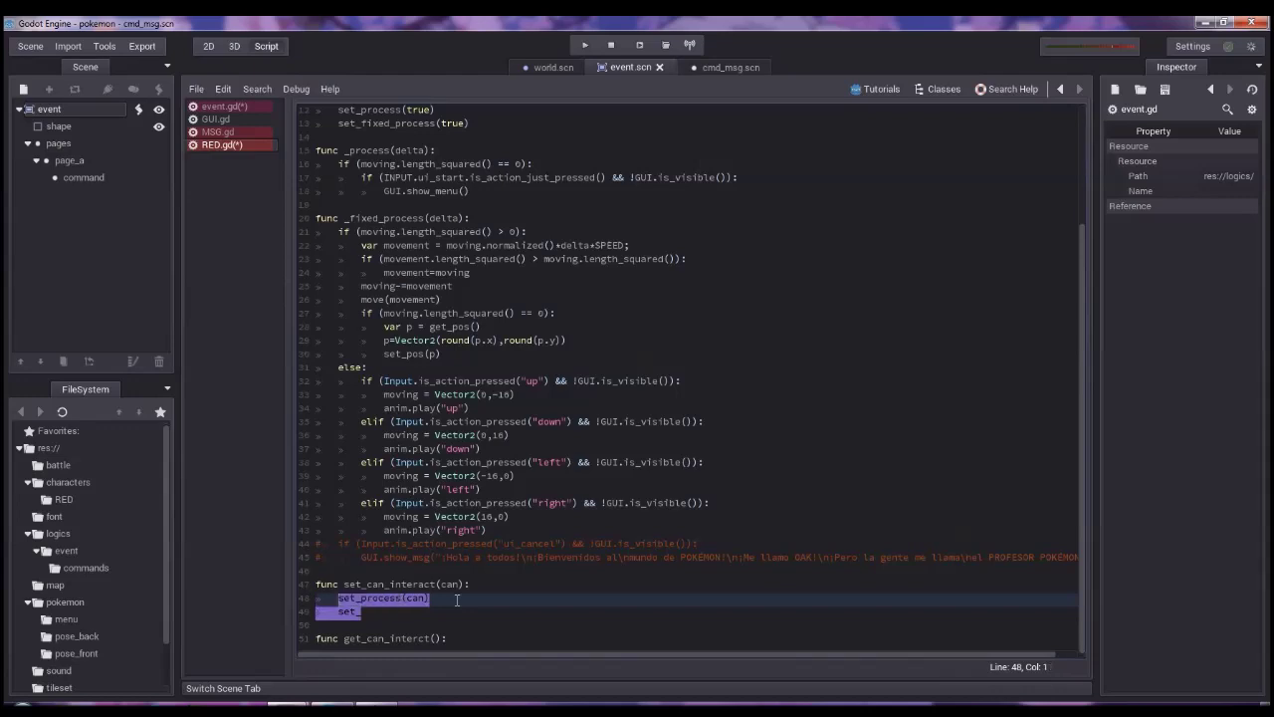
key("BackSpace")
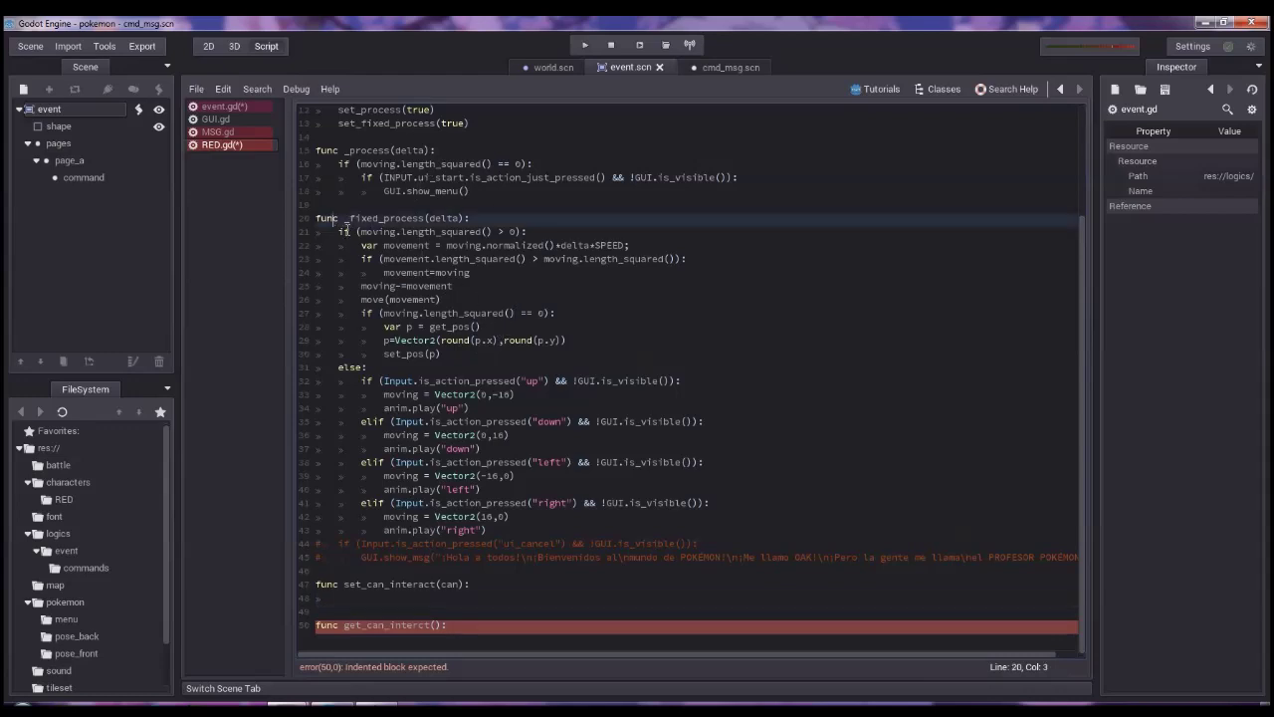
Review the movement code in _fixed_process, then return to the set_can_interact body.
left_click_drag(339, 218, 509, 533)
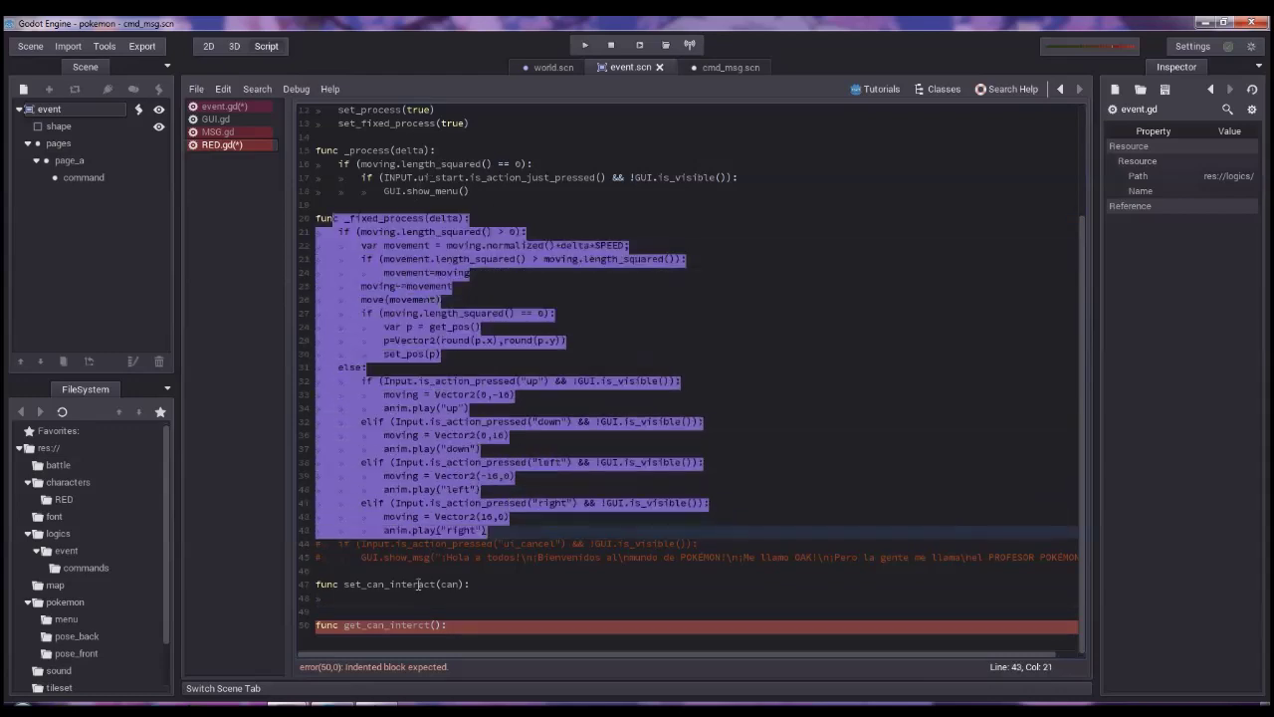
mouse_move(476, 353)
left_mouse_down()
mouse_move(356, 231)
mouse_move(340, 230)
left_mouse_up()
scroll(608, 421, "up", 4)
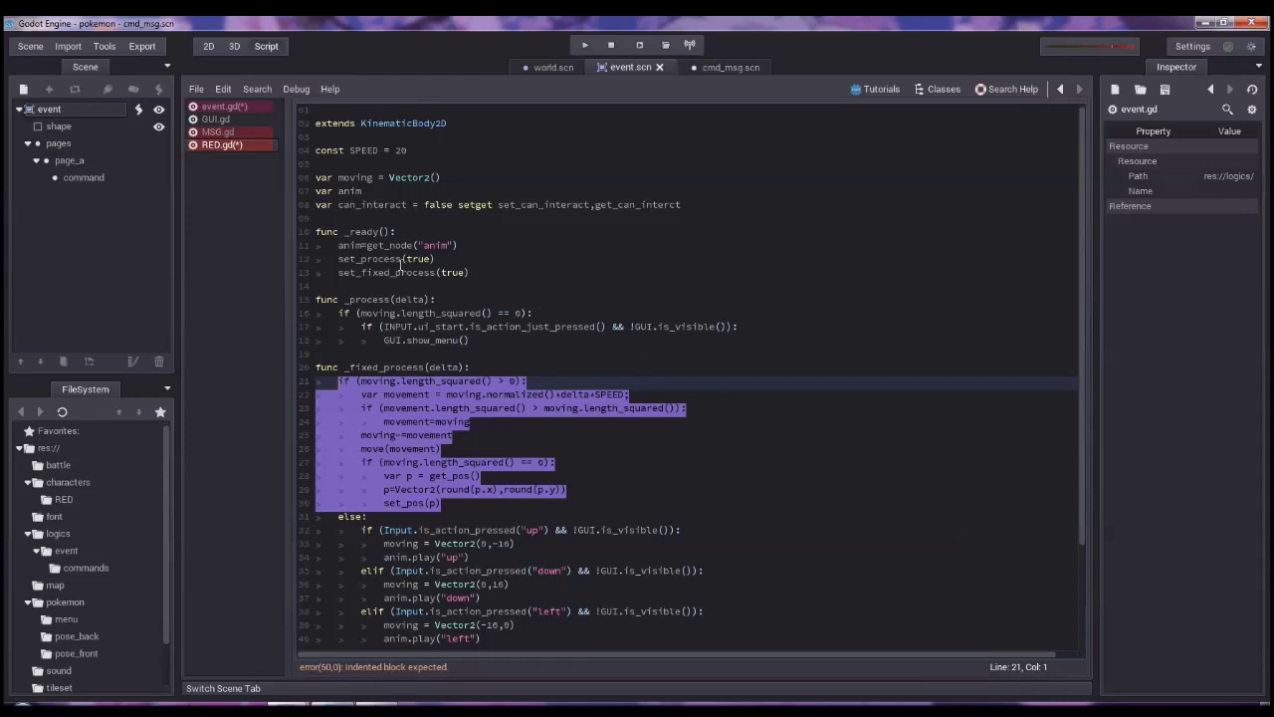
scroll(418, 398, "down", 4)
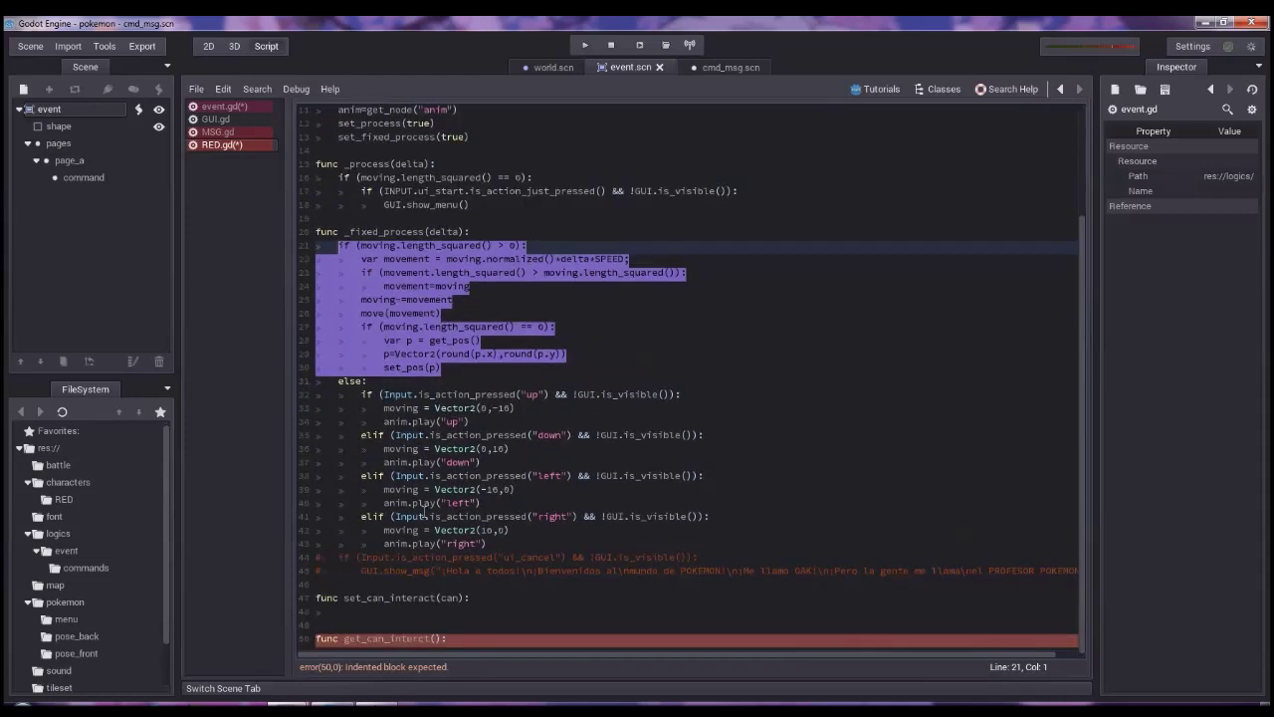
left_click(396, 614)
Store can_interact = can in the setter and make get_can_interct return can_interact.
type("can_interac")
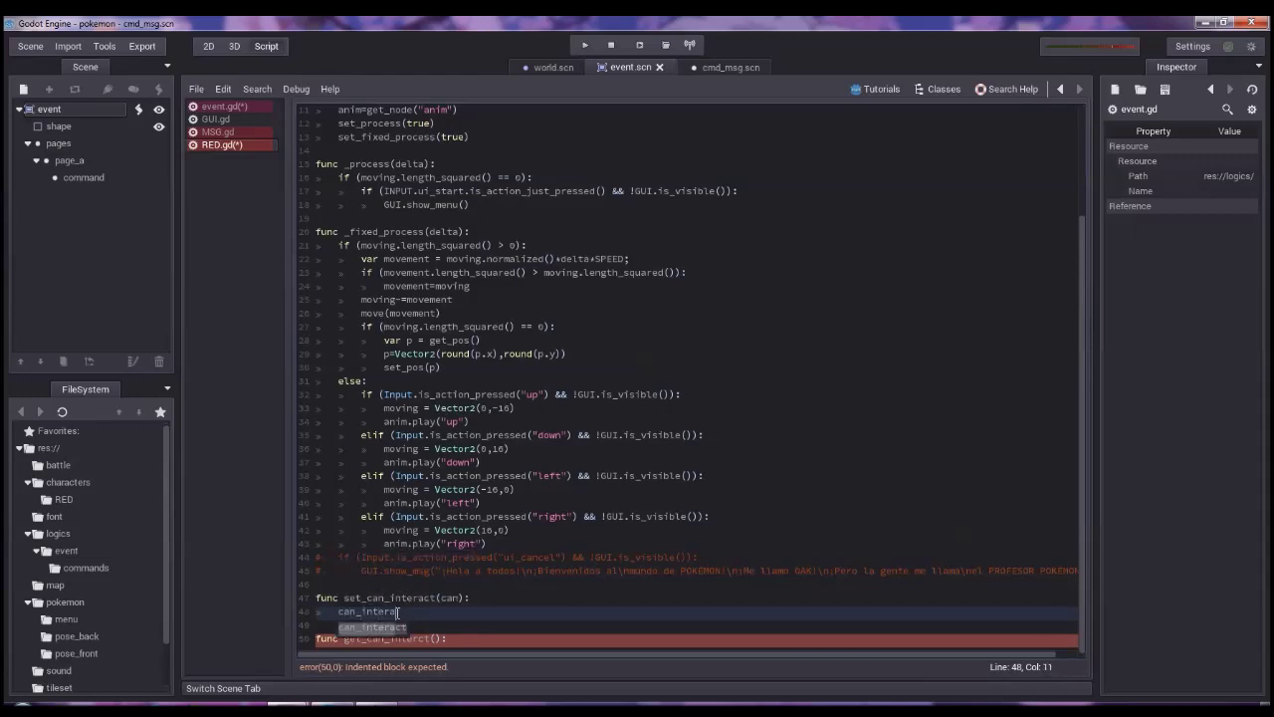
type("t = can")
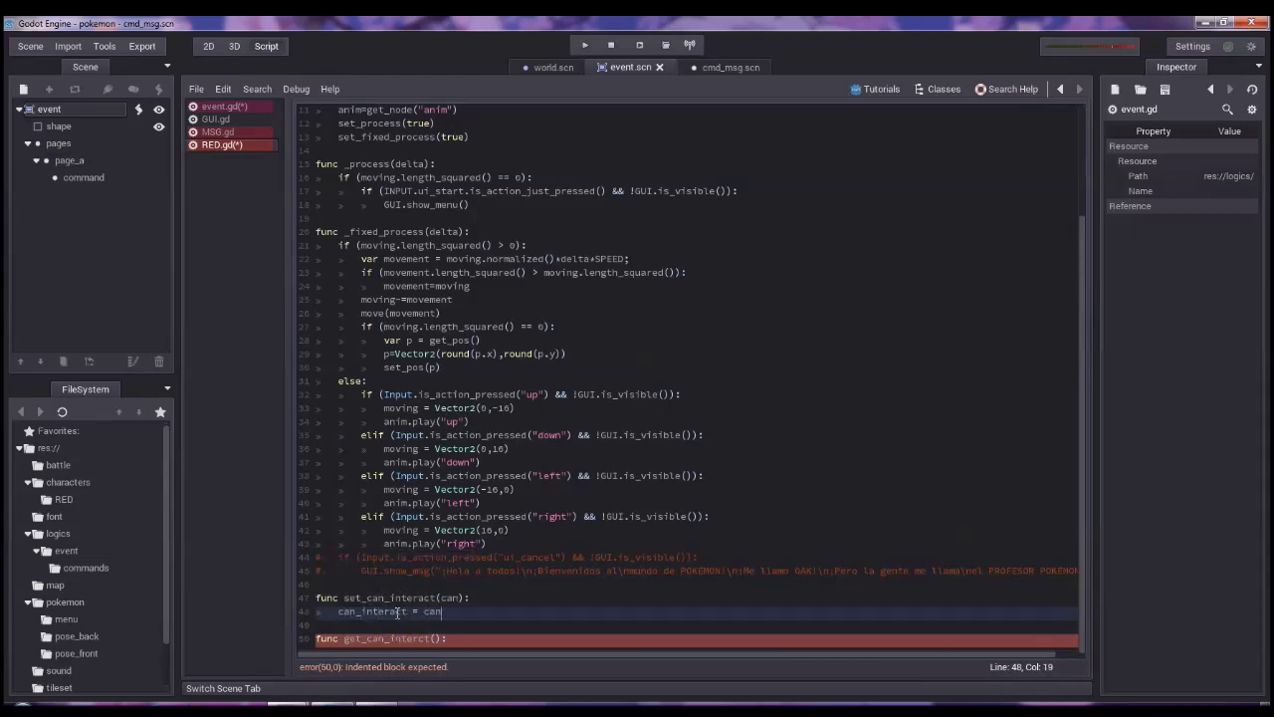
key("Escape")
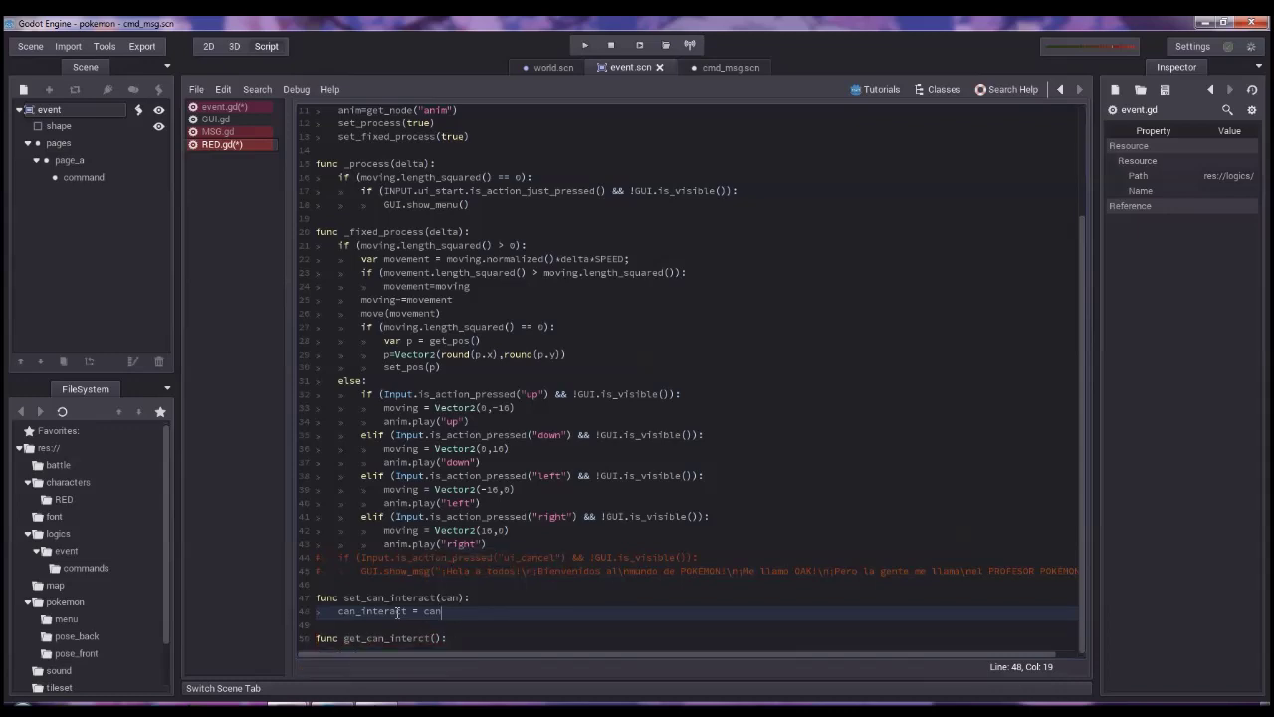
key("Down")
key("Down")
key("Return")
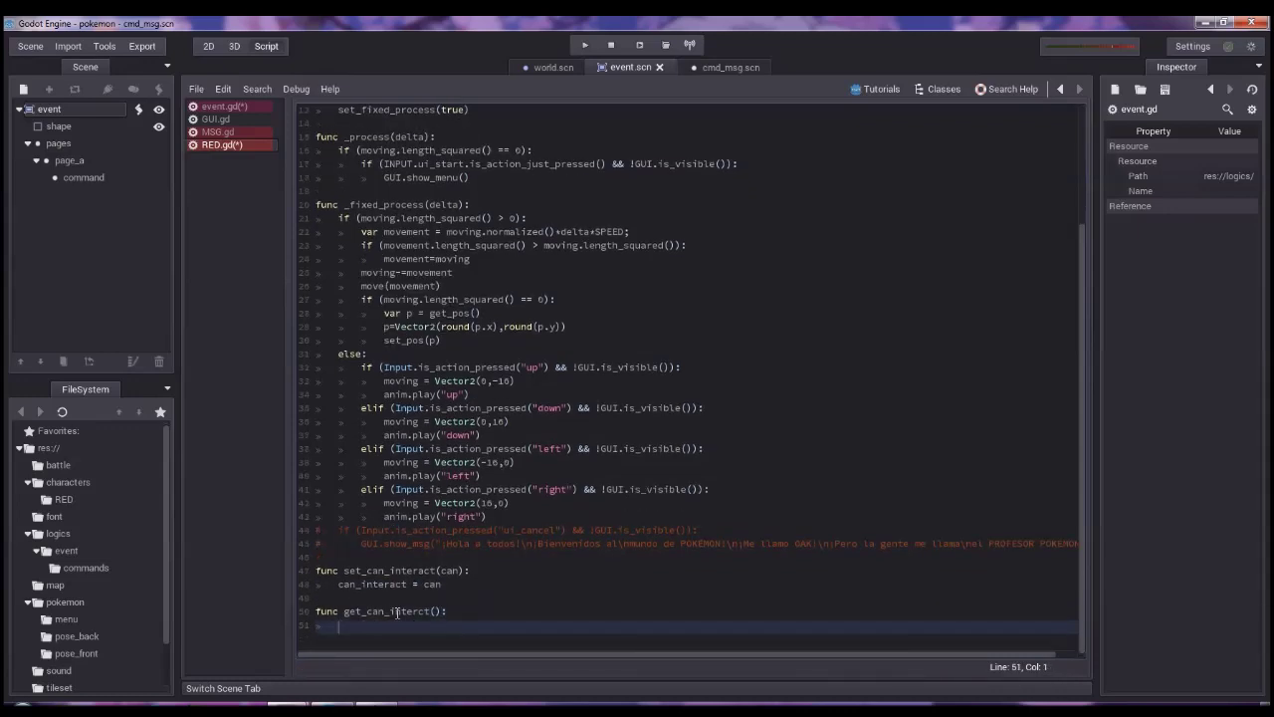
type("return can_")
key("Return")
Add set_process(can) as the first line of set_can_interact.
left_click(488, 573)
key("Return")
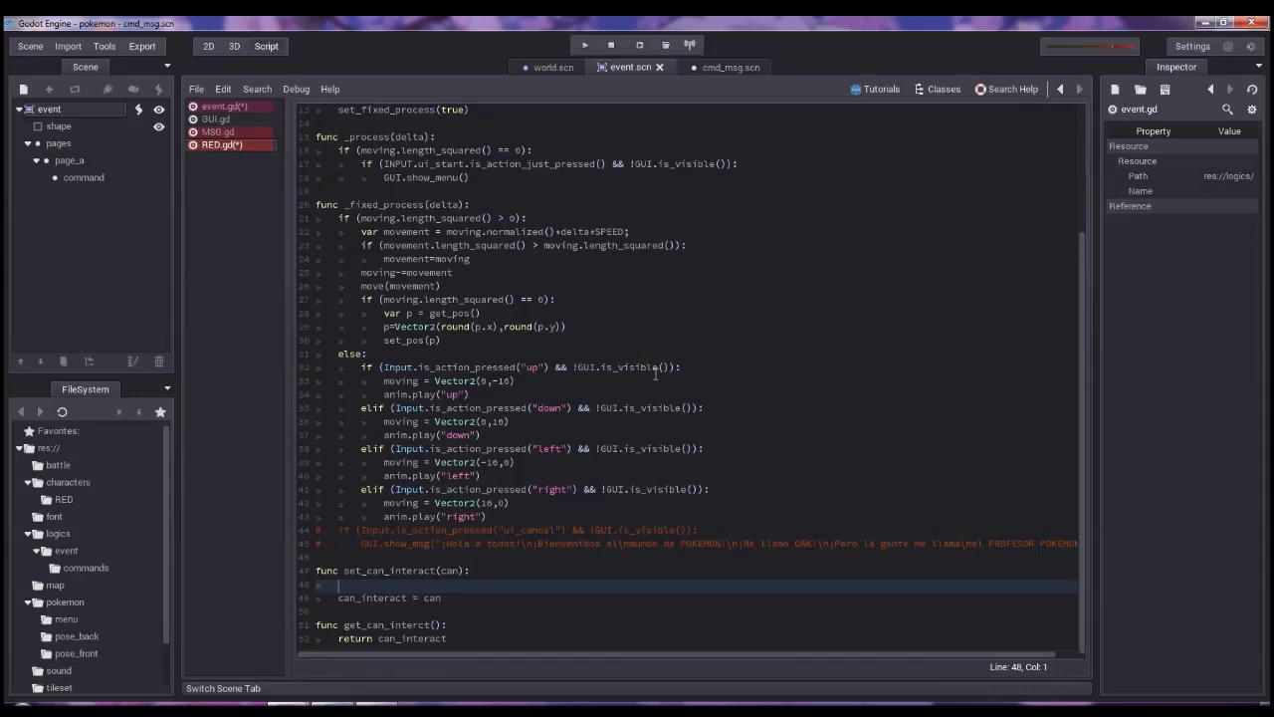
type("set_proc")
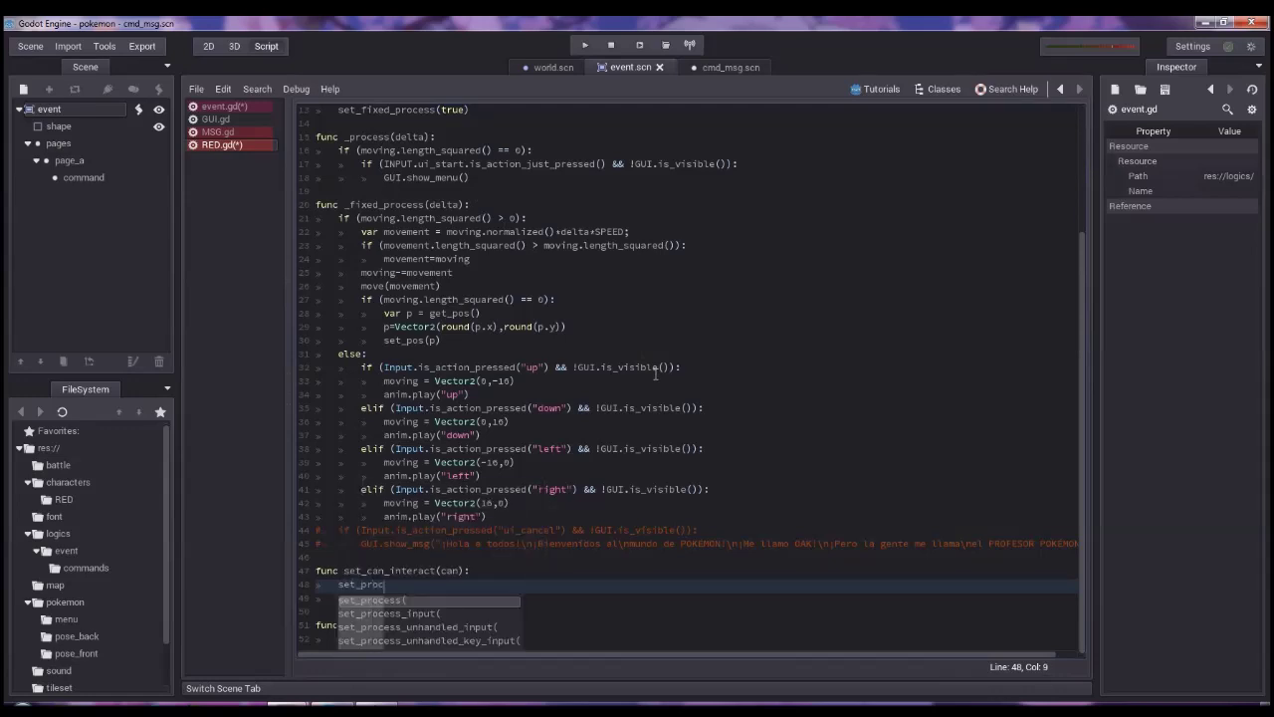
key("Return")
type("t")
key("BackSpace")
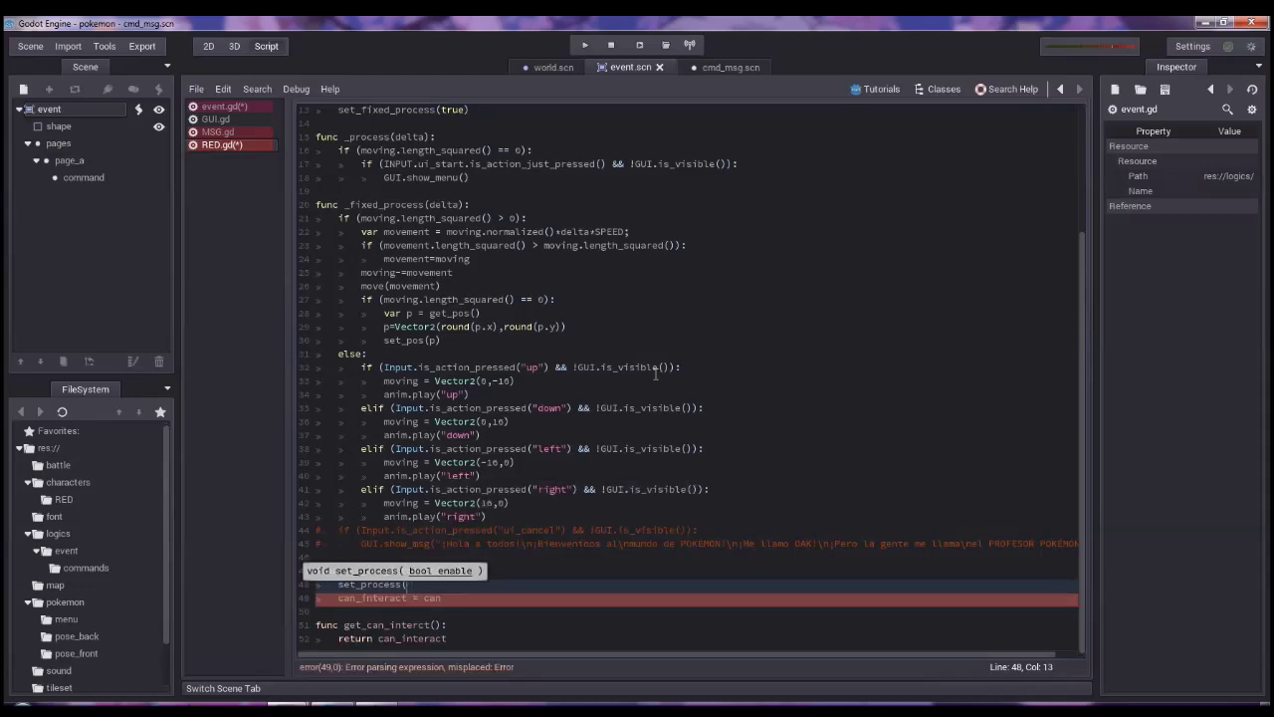
type("can")
left_click(583, 435)
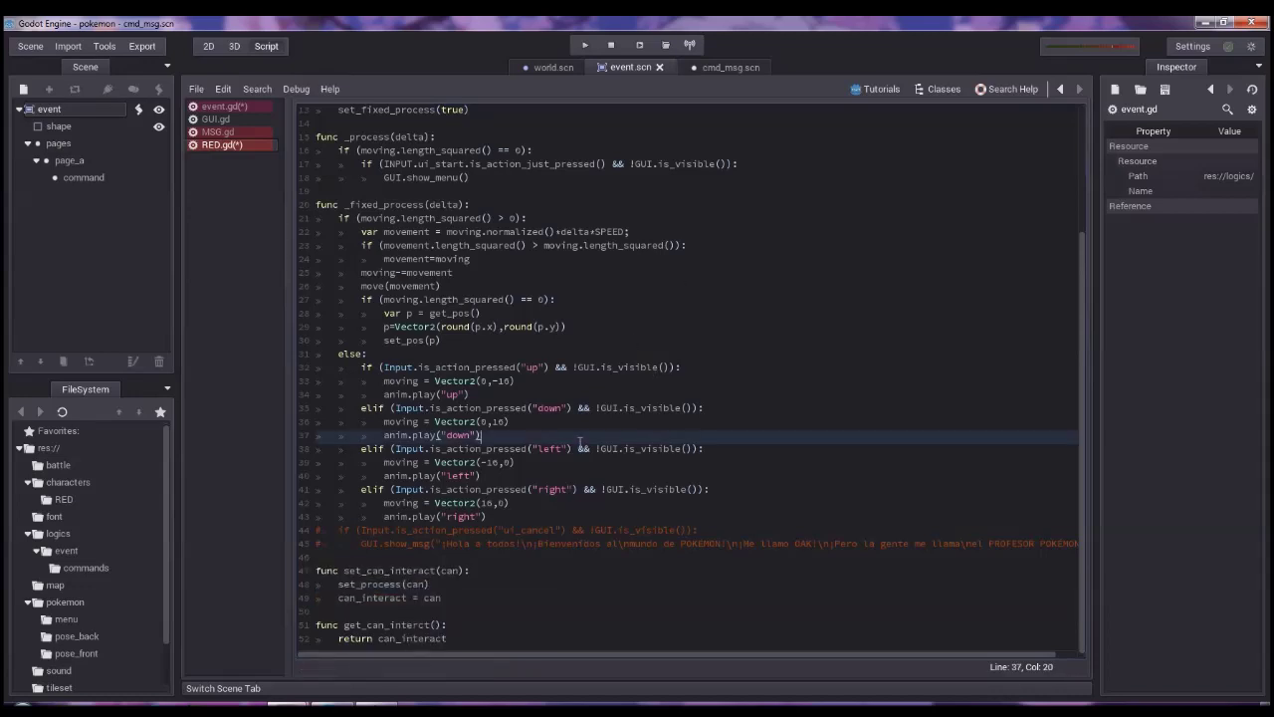
scroll(575, 439, "up", 3)
scroll(569, 439, "up", 1)
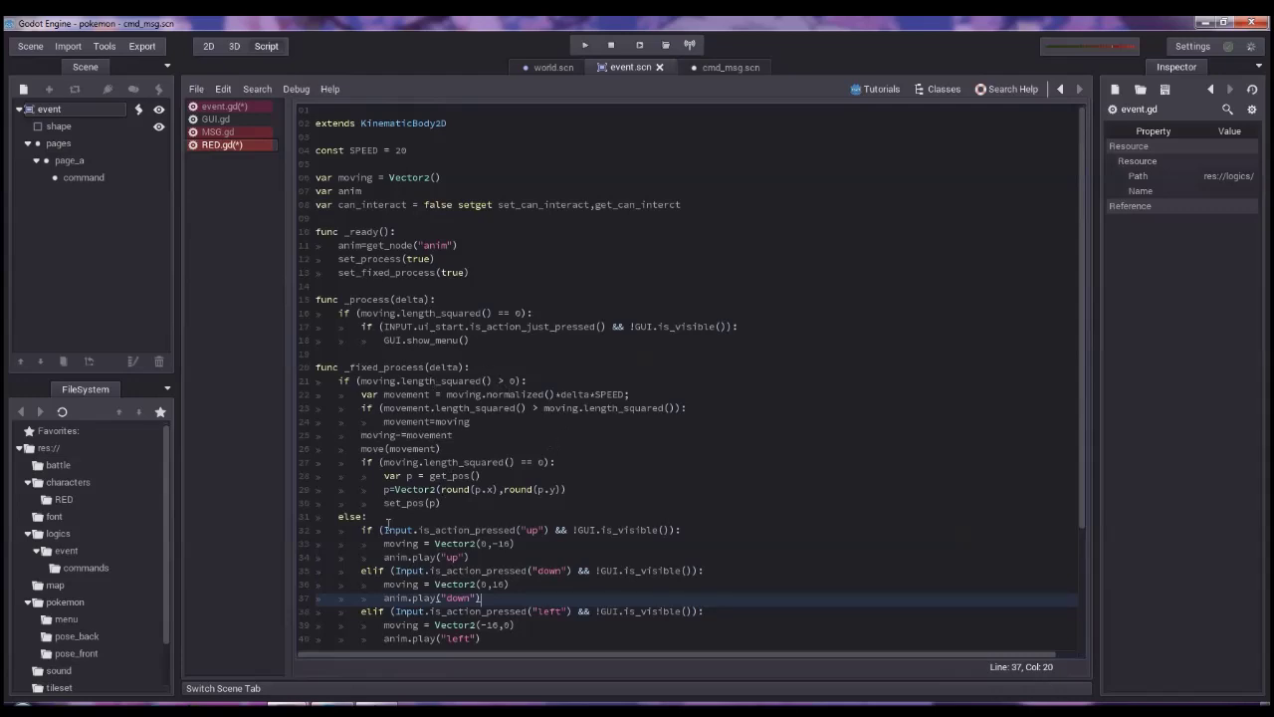
left_click(380, 519)
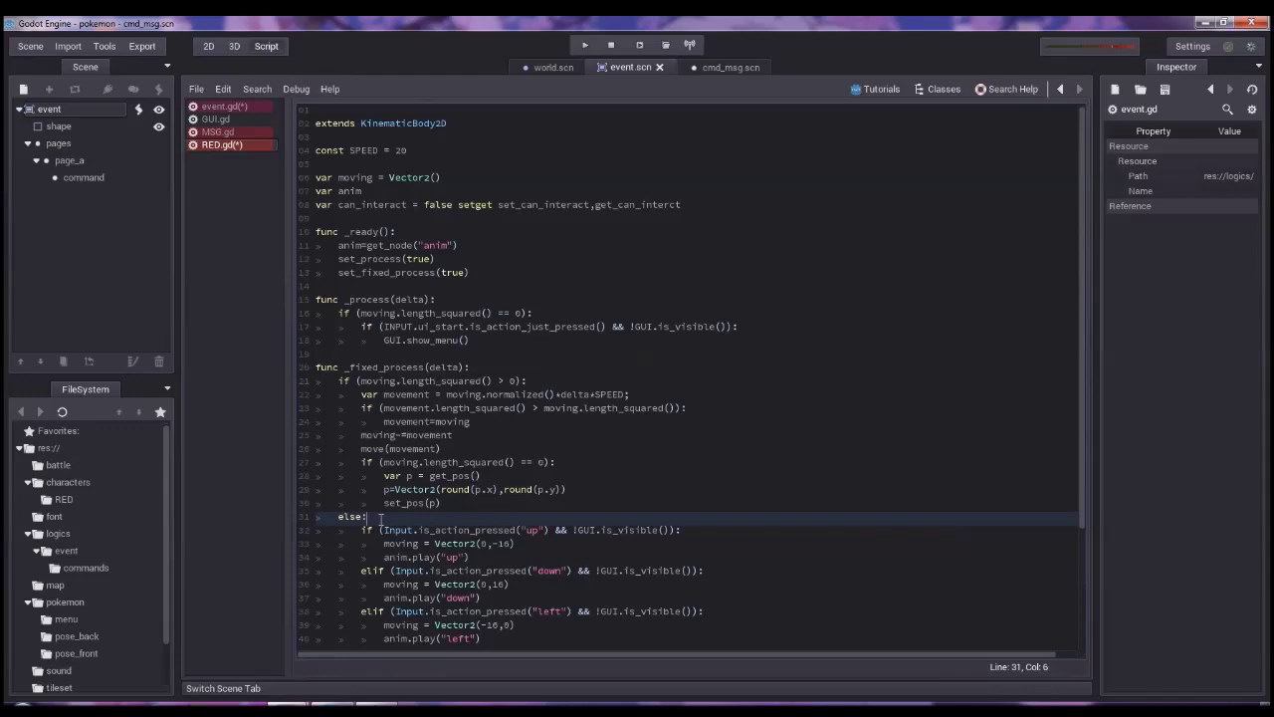
Under else:, add 'if (!can_interact): return' to stop movement.
key("Return")
type("if (!ca")
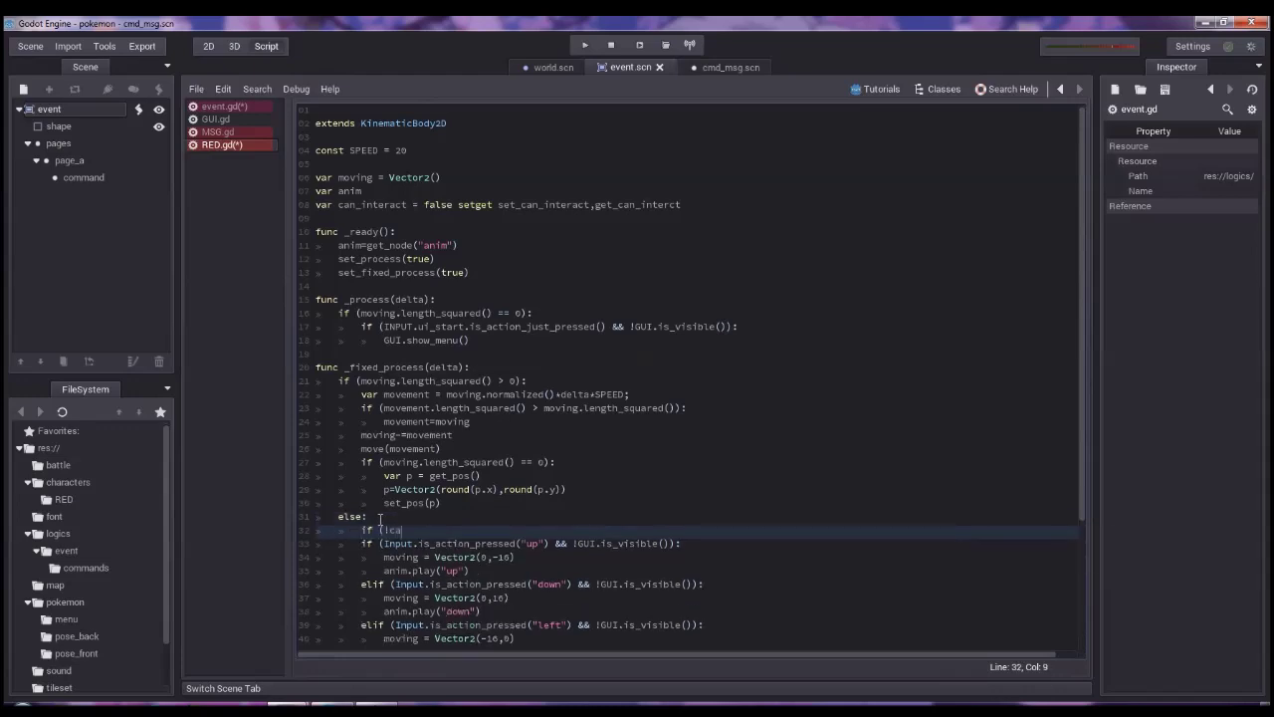
type("n_")
key("Return")
type(")")
key("Return")
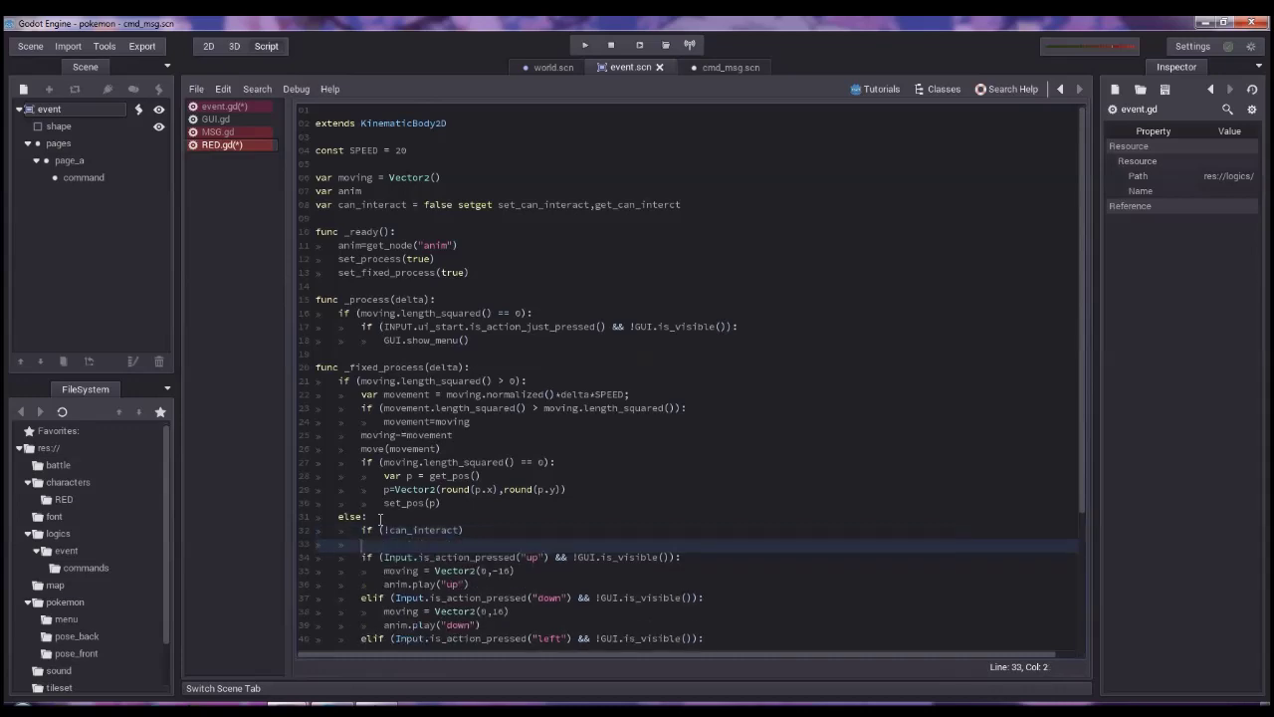
type("return")
key("Up")
key("End")
type(":")
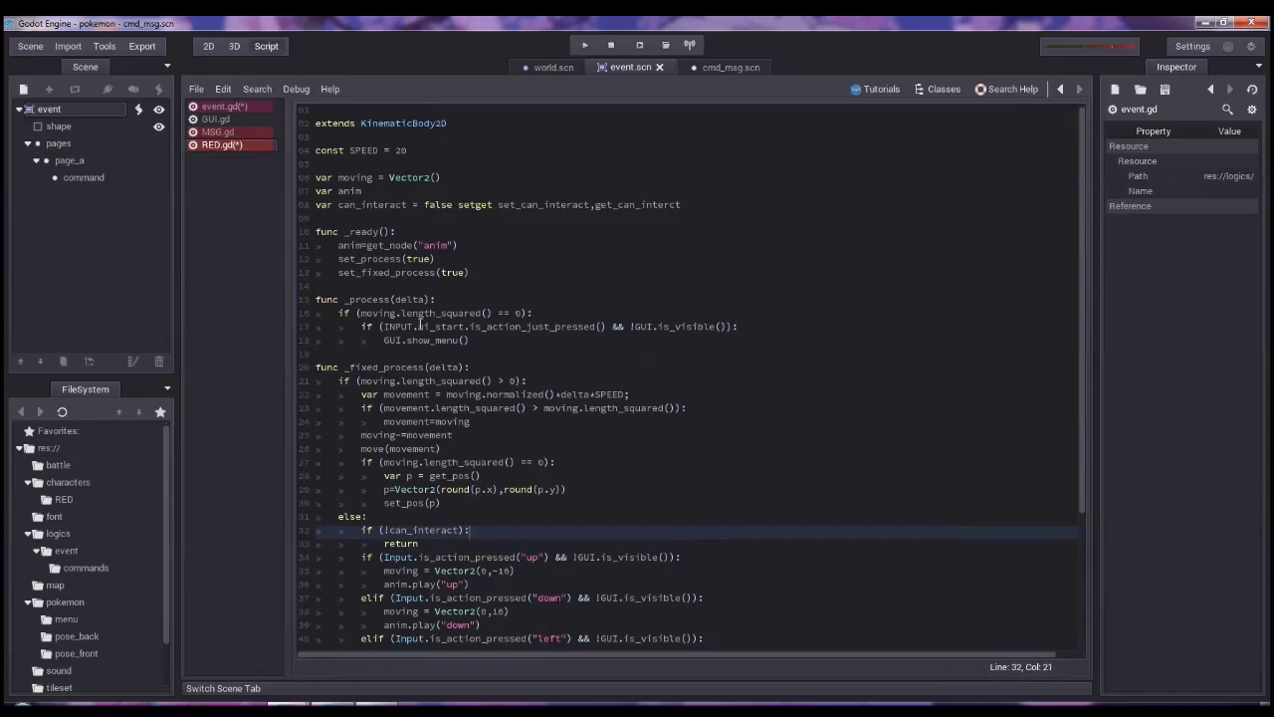
scroll(419, 326, "down", 4)
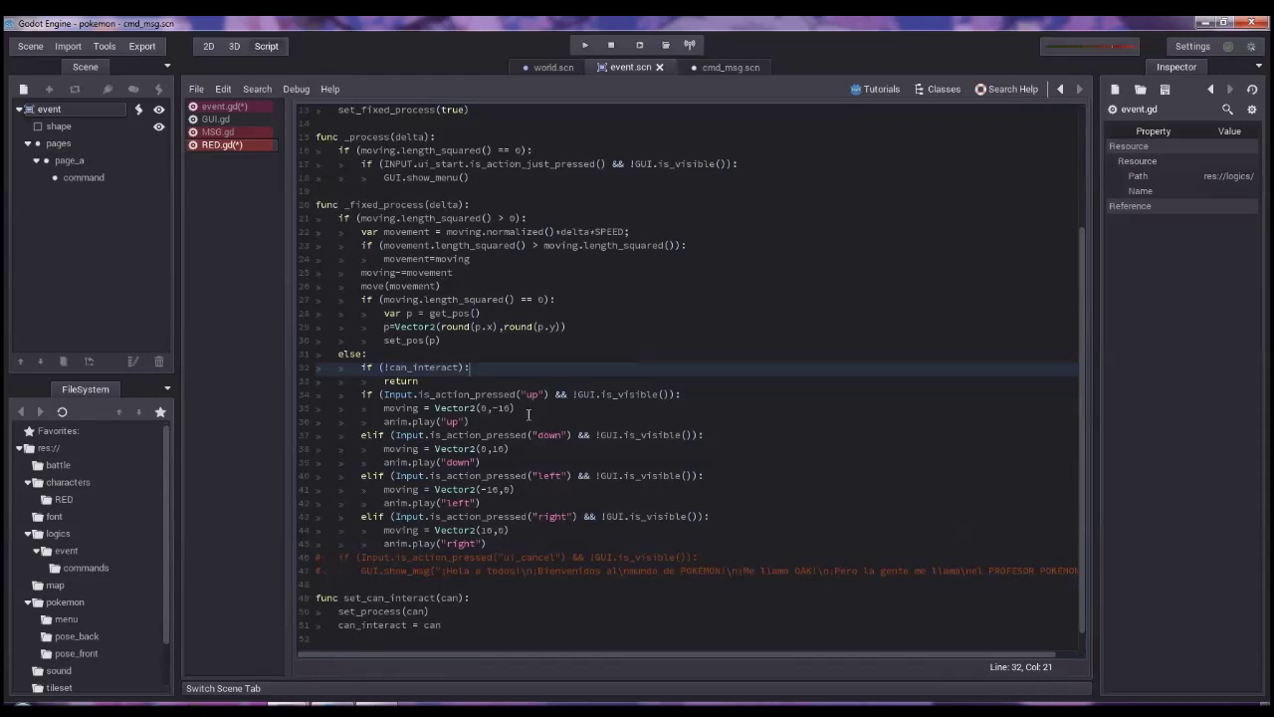
Add an elif (INPUT.ui_accept.is_just_pressed() && !GUI.is_visible()) branch holding pass, then save.
left_click(518, 548)
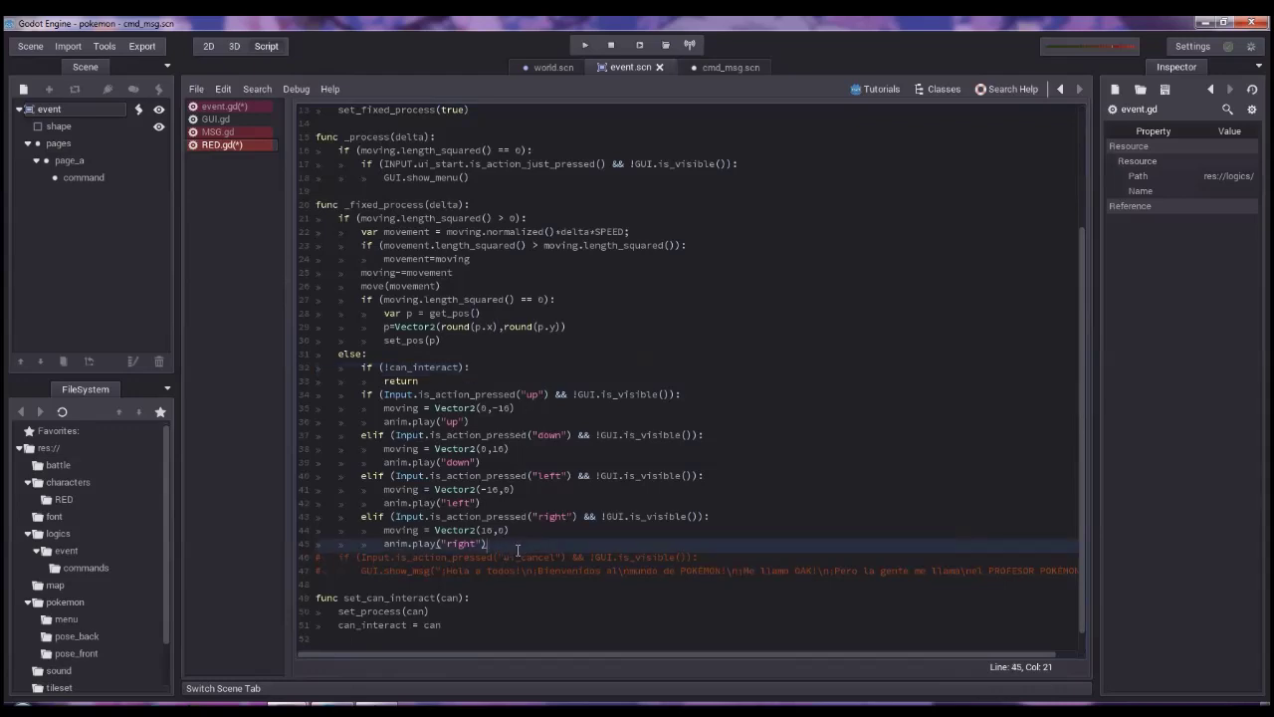
key("Return")
type("elif (INPUT")
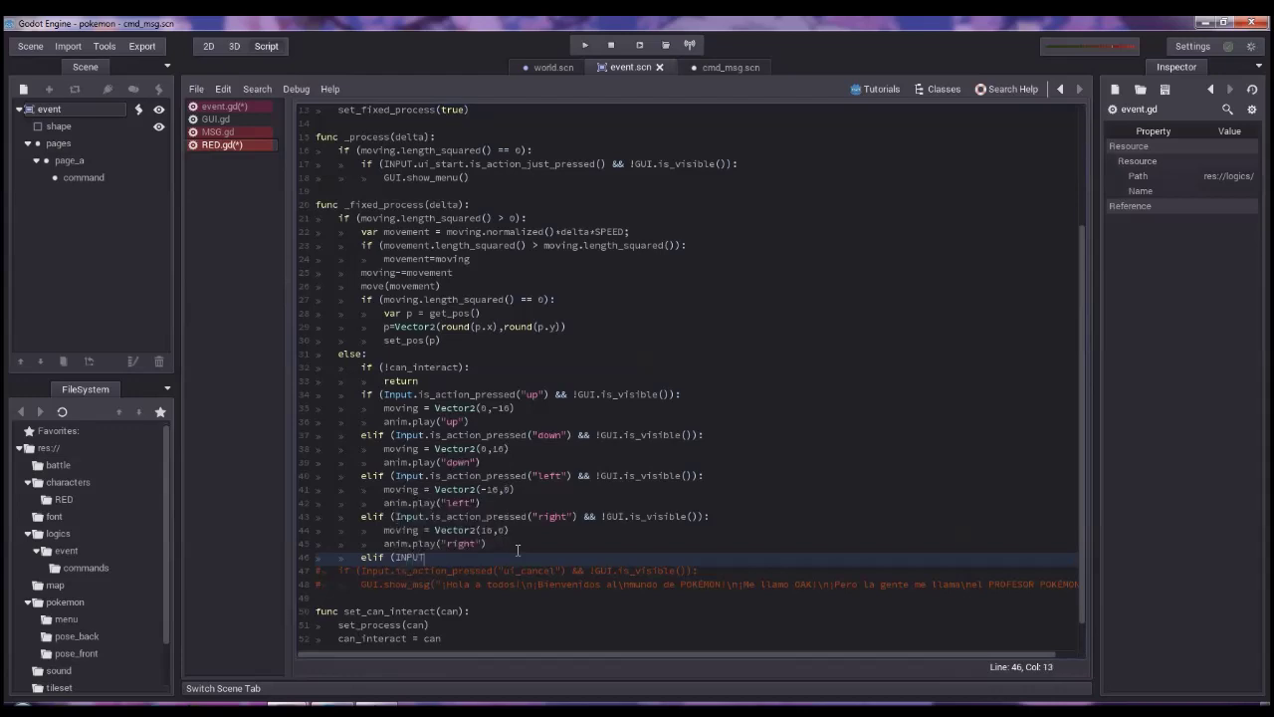
type(".ui_a")
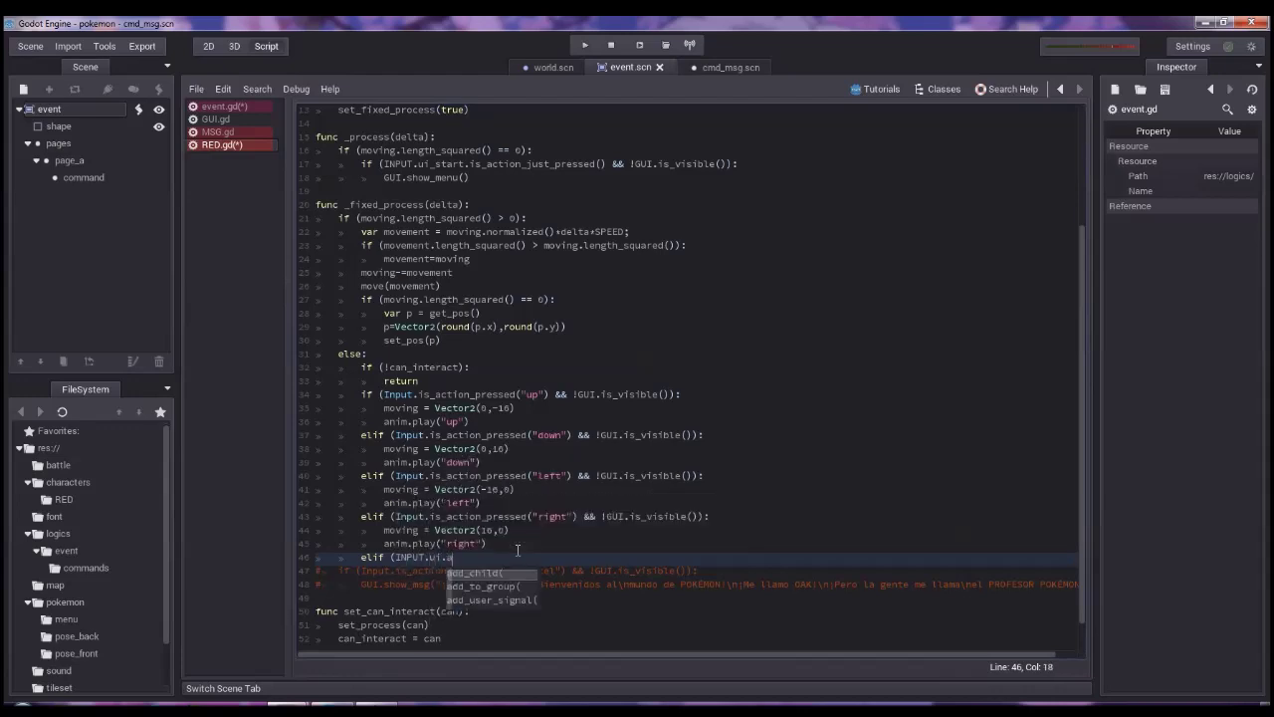
key("BackSpace")
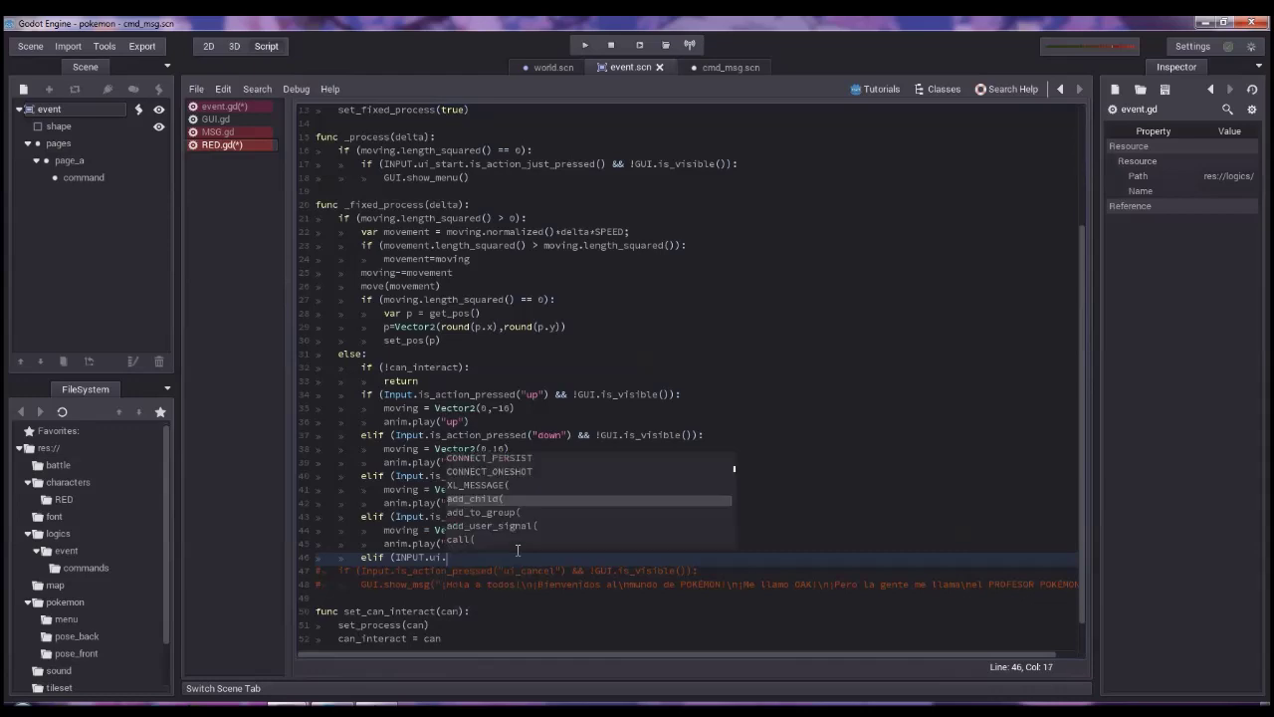
type("a")
key("Return")
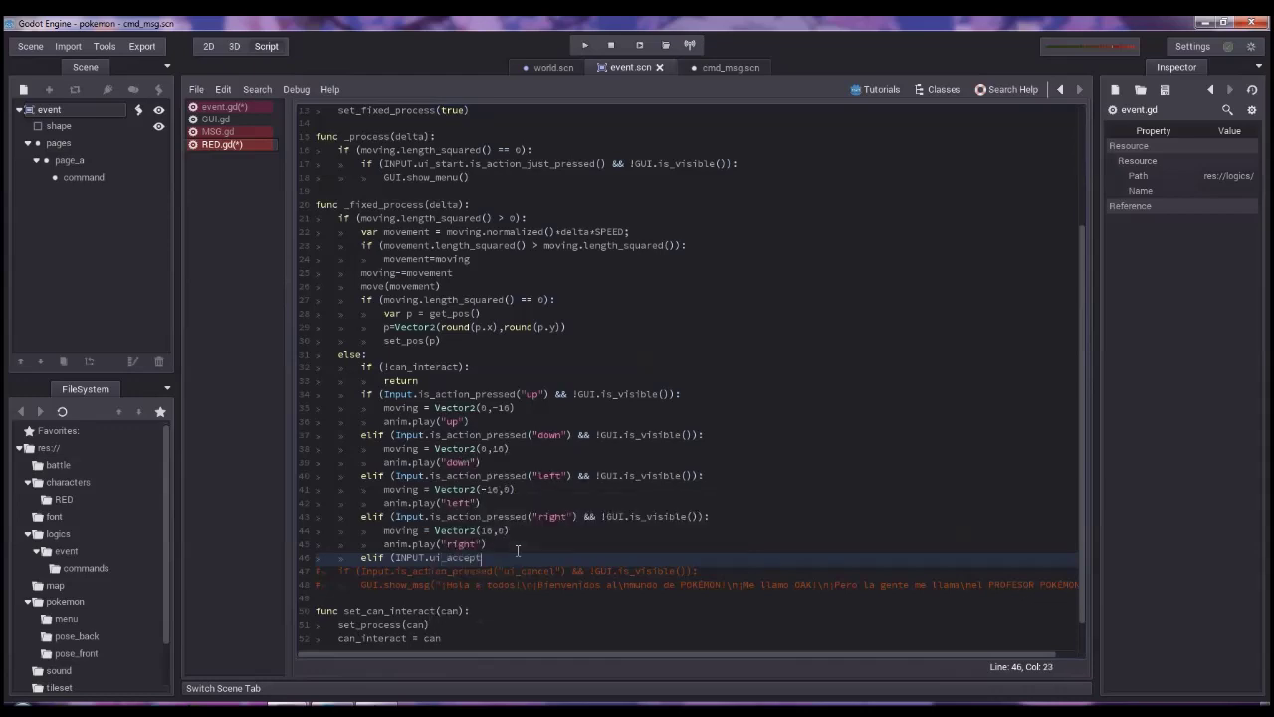
type(".is_just_pressed()")
type(" && !GUI.is_v")
key("Return")
type("))")
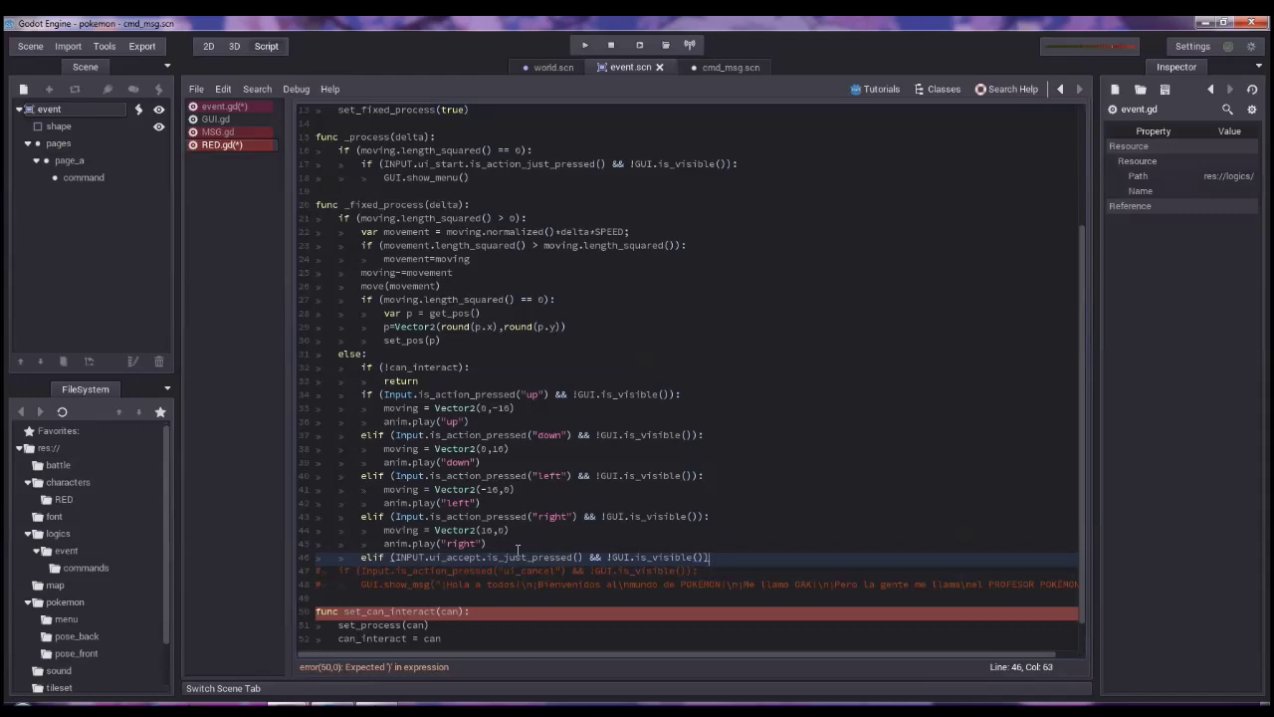
type(":")
key("Return")
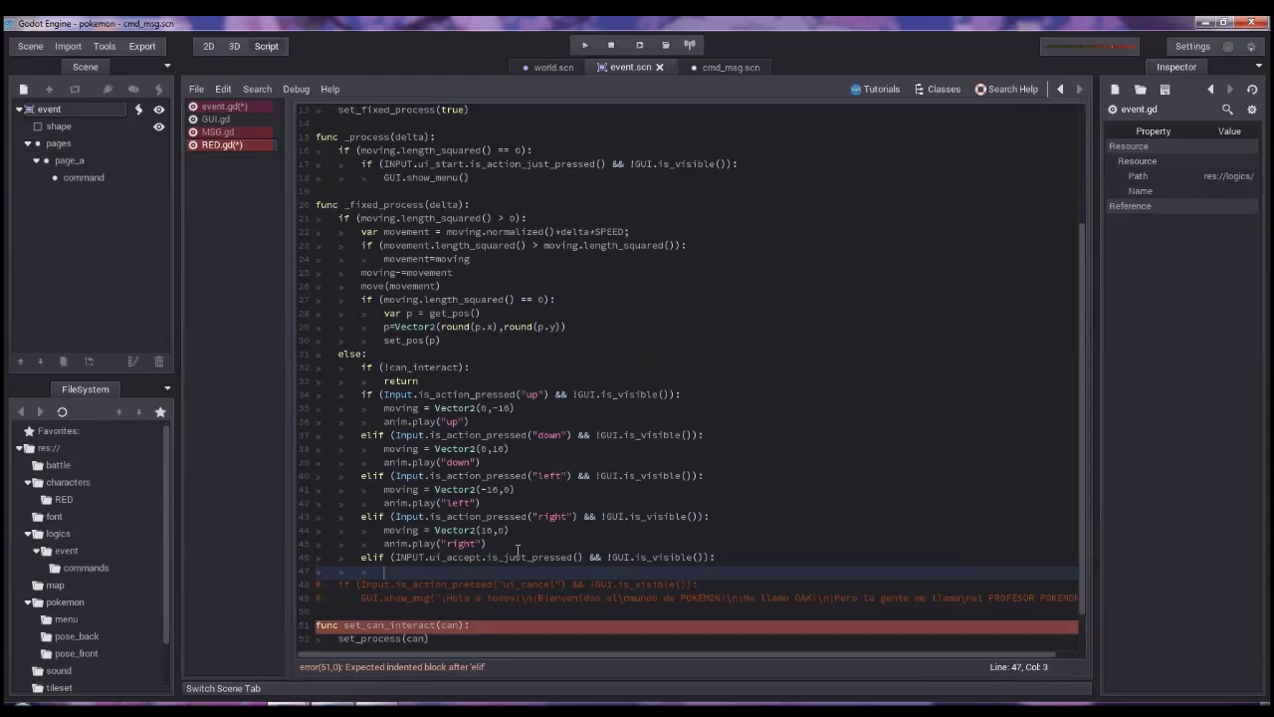
type("pass")
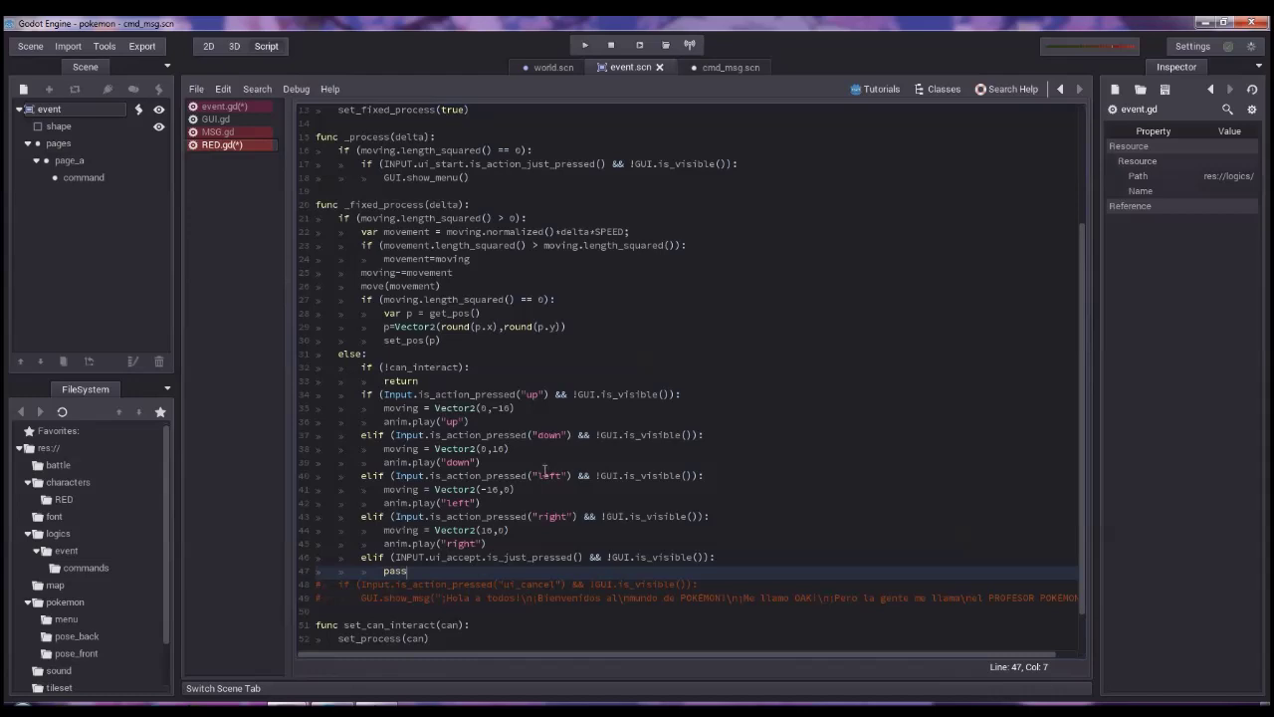
scroll(545, 469, "up", 1)
scroll(545, 470, "up", 3)
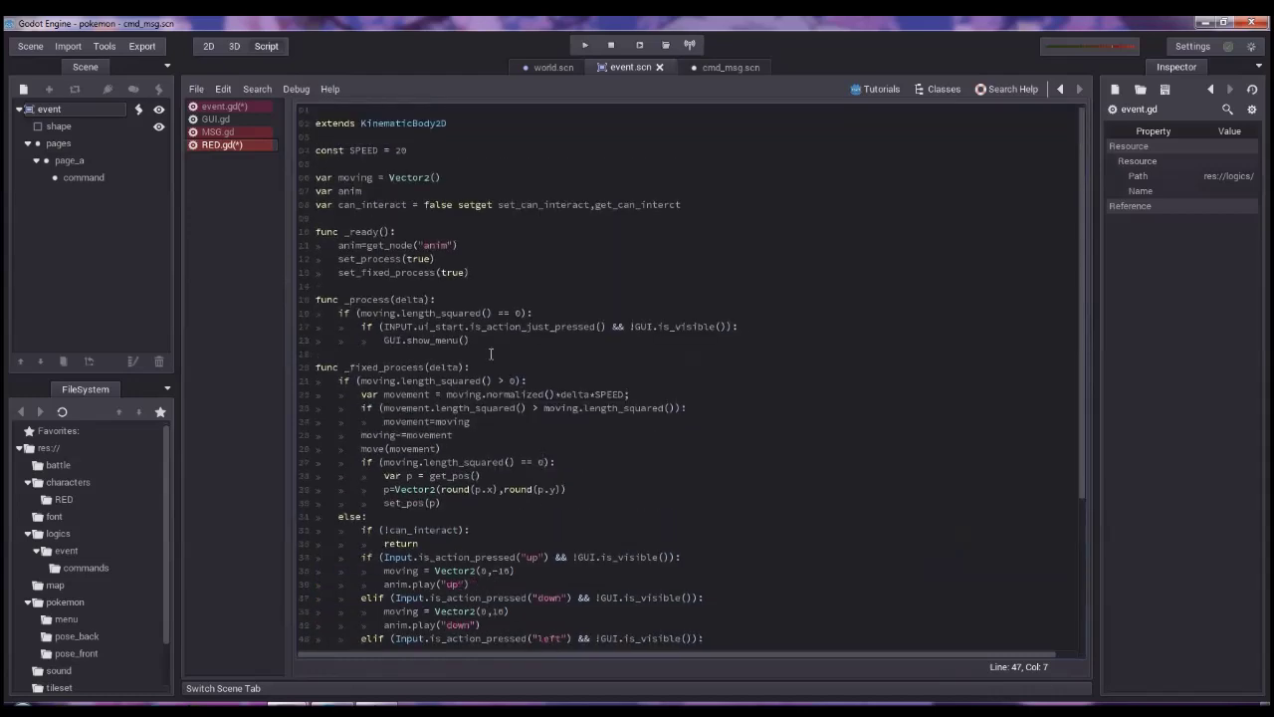
key("ctrl+s")
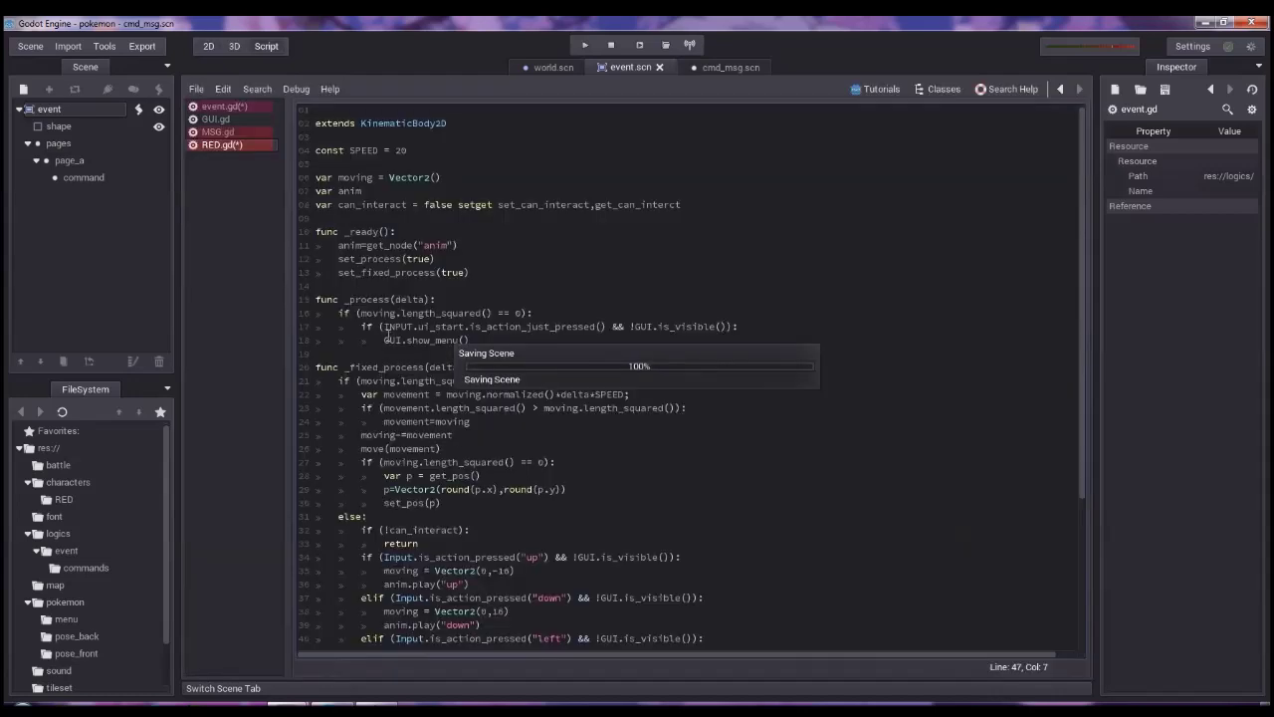
Glance at event.gd, then return to RED.gd's top and place the caret on blank line 9.
left_click(241, 108)
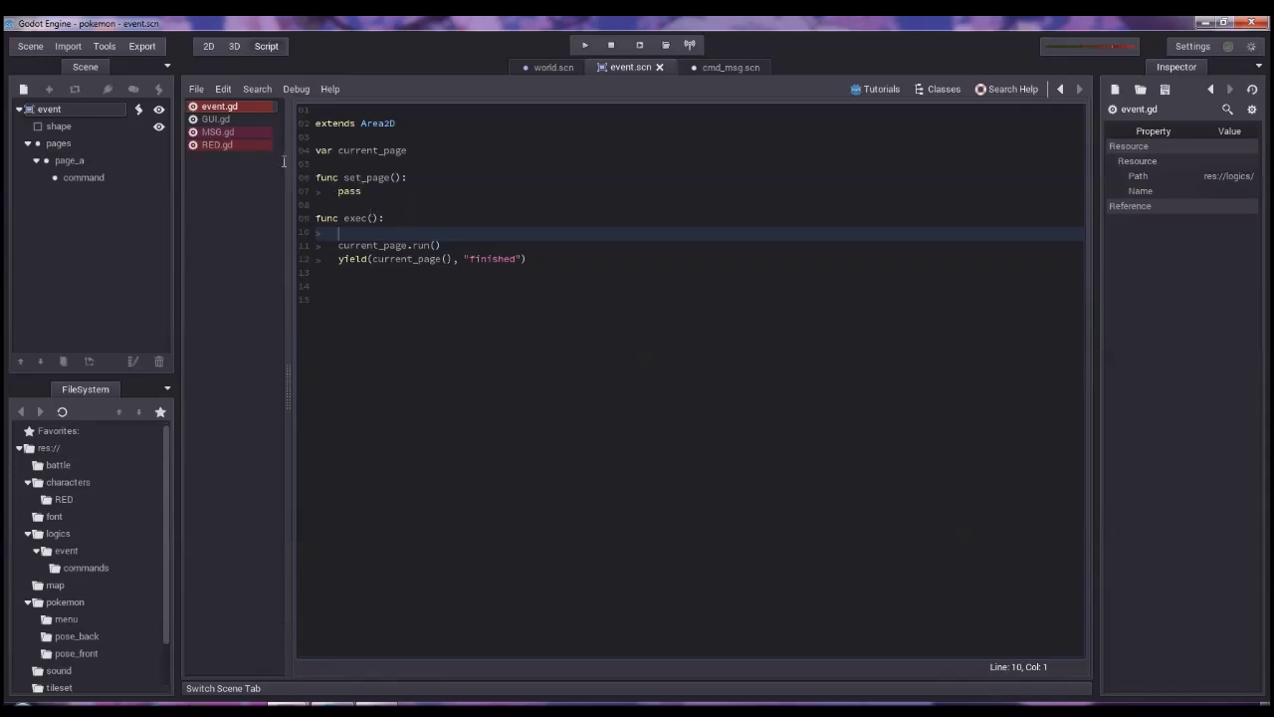
left_click(257, 147)
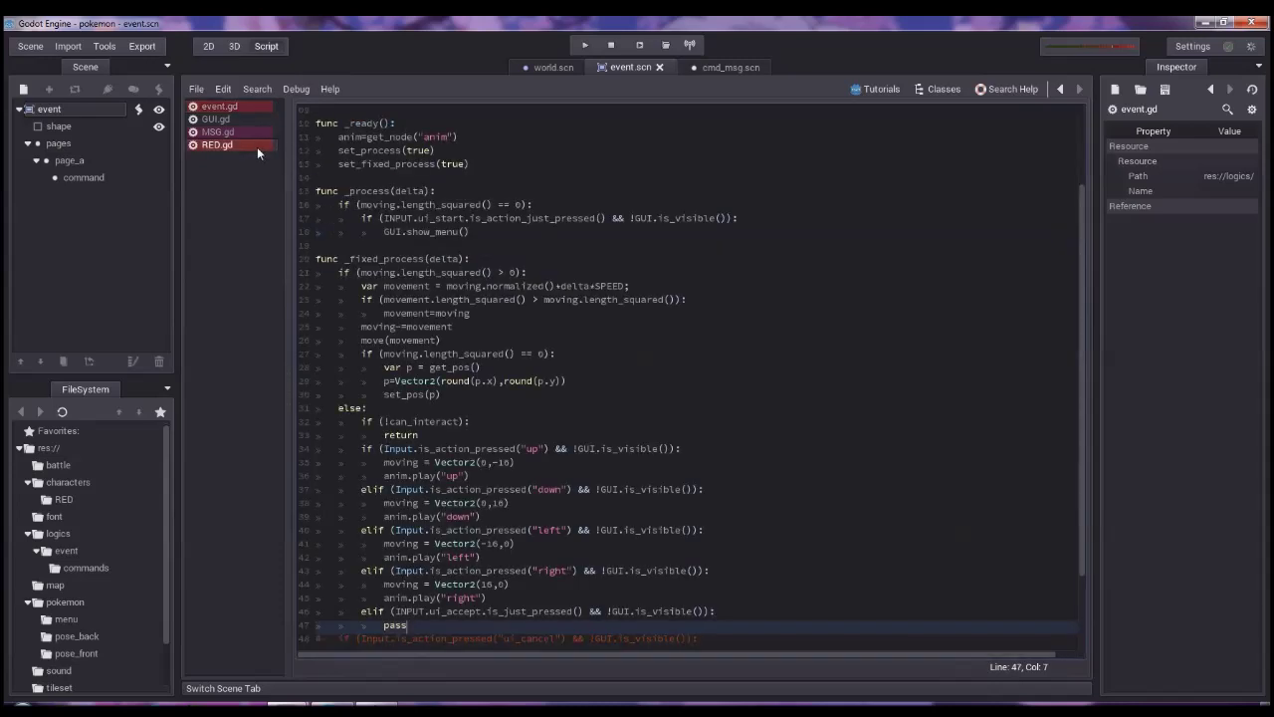
scroll(457, 358, "up", 2)
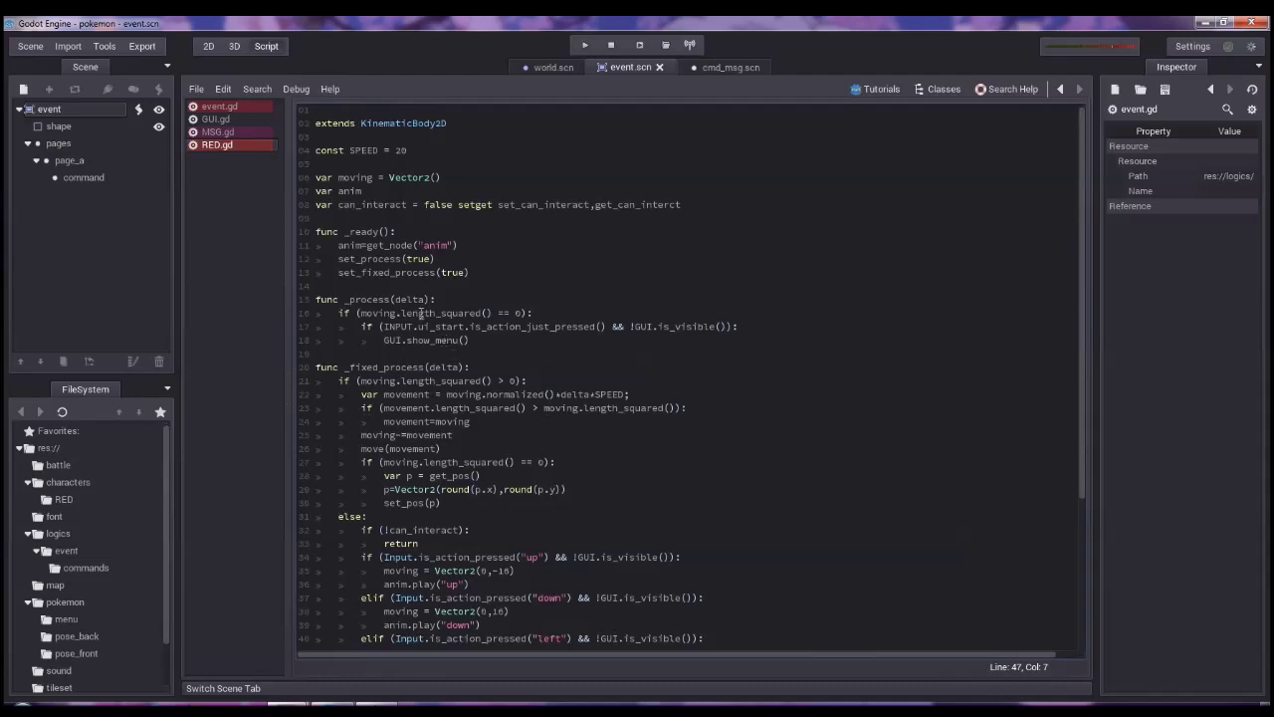
left_click(424, 233)
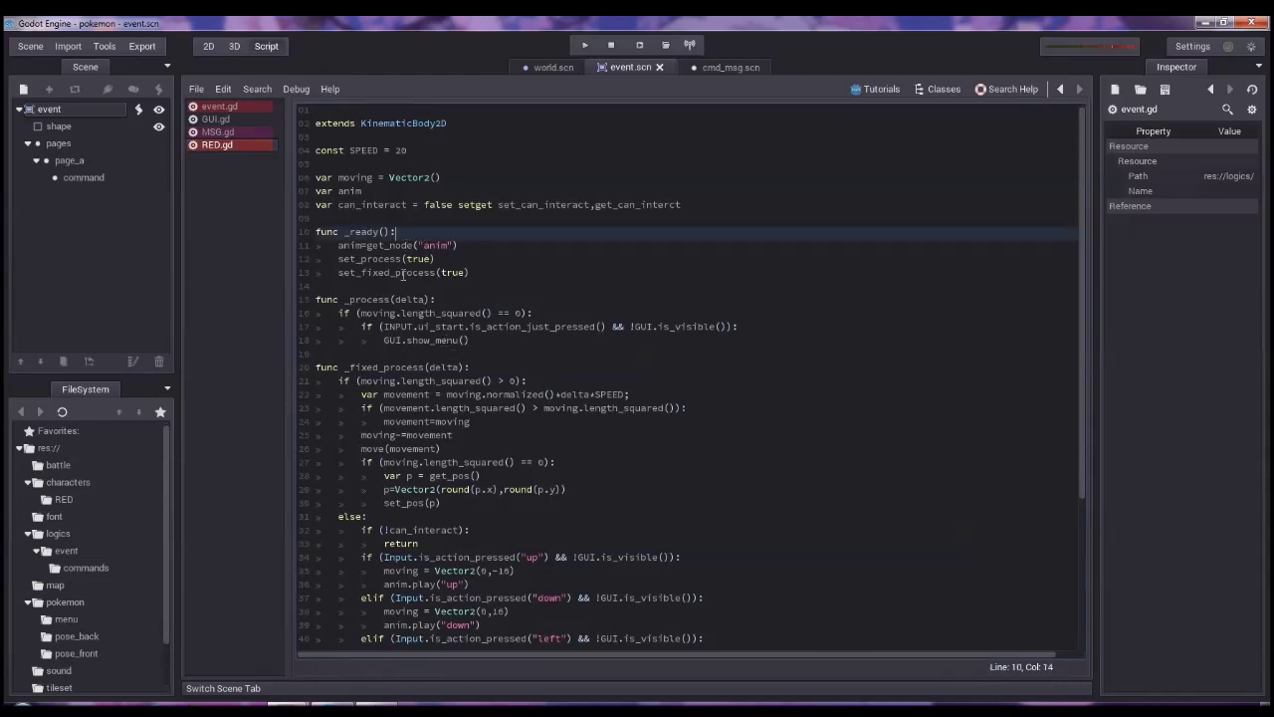
left_click(421, 205)
left_click(417, 218)
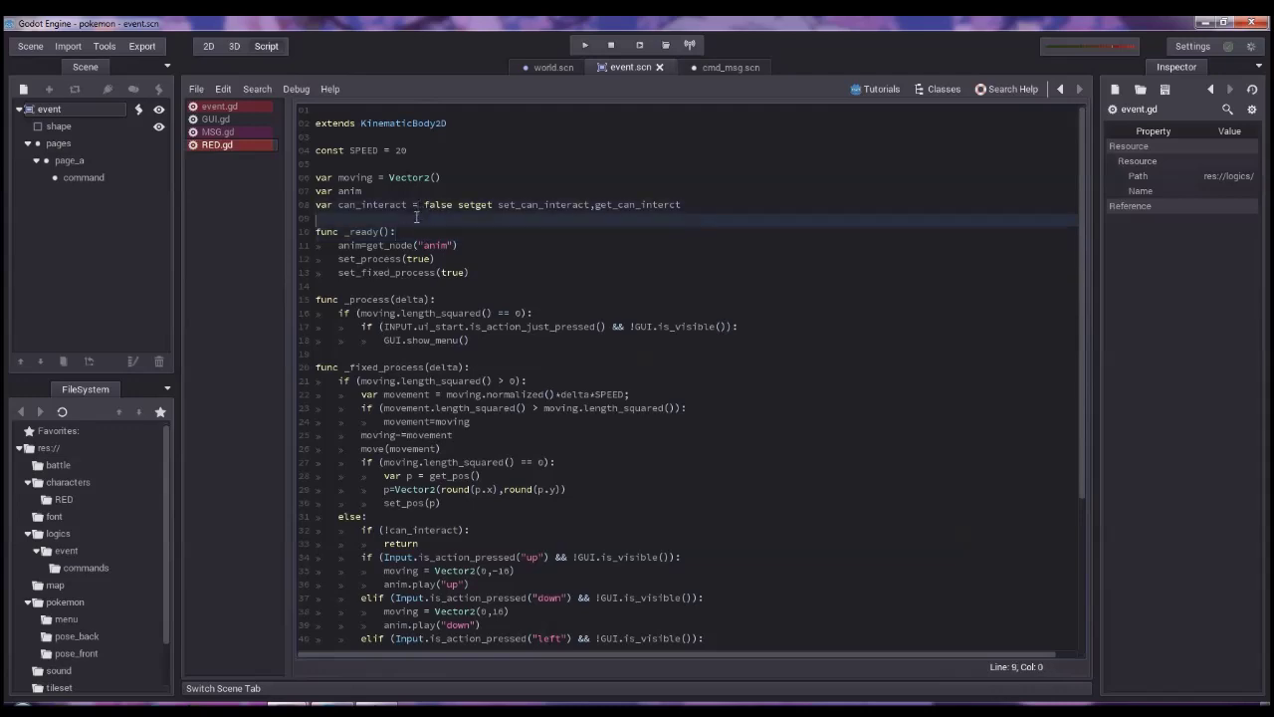
Add func _init() calling Globals.set("player", self) above _ready, and save.
key("Return")
key("Return")
key("Up")
type("func _in")
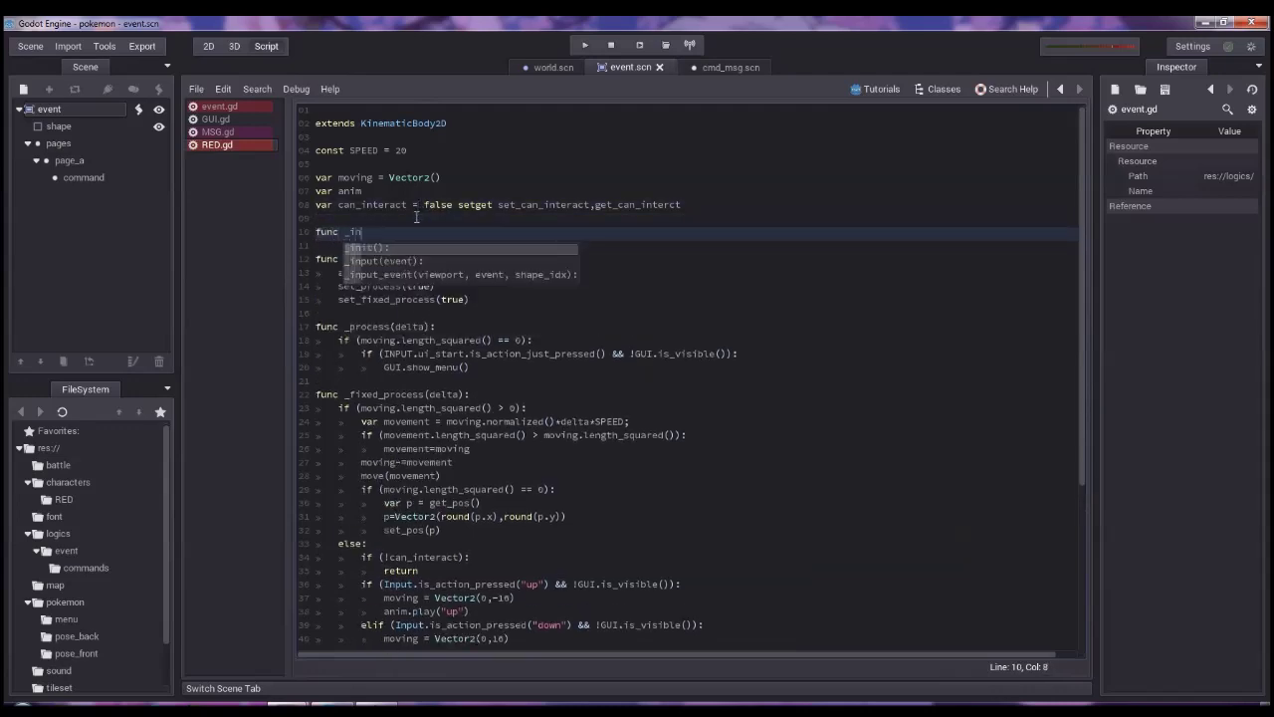
key("Return")
key("Return")
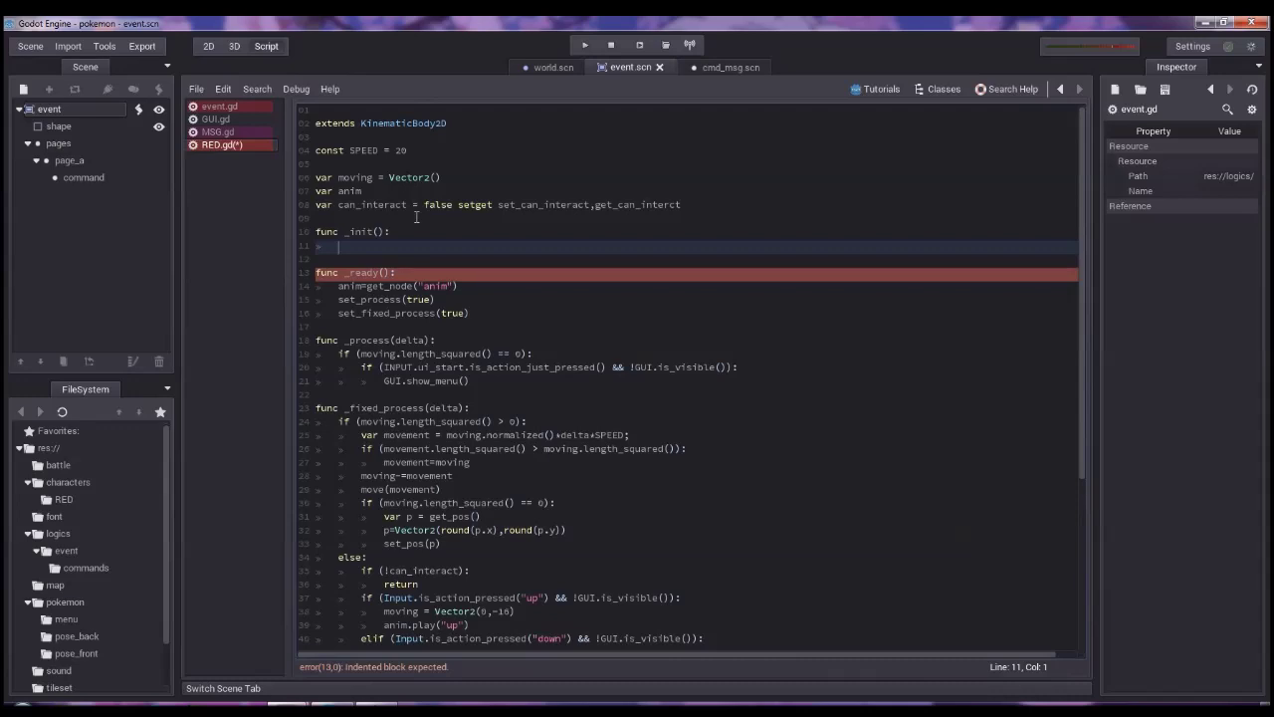
type("GU")
type("ls")
type(".set")
type("(")
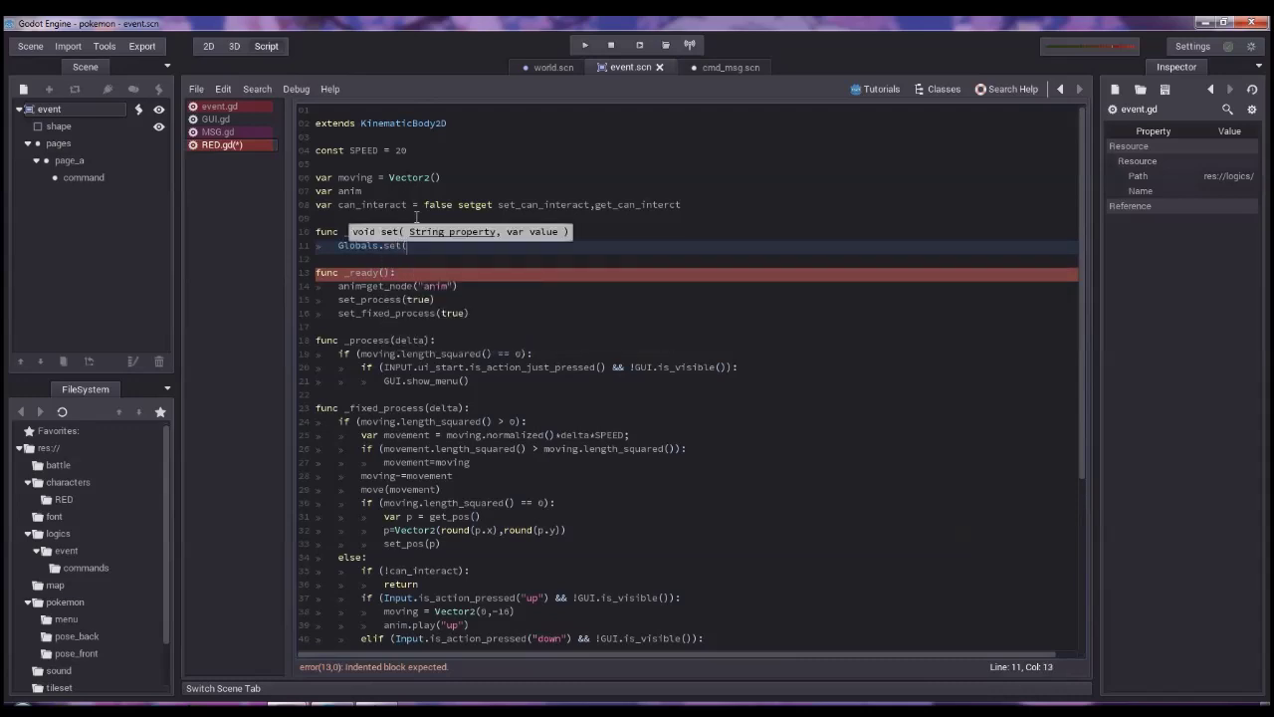
type("\"player")
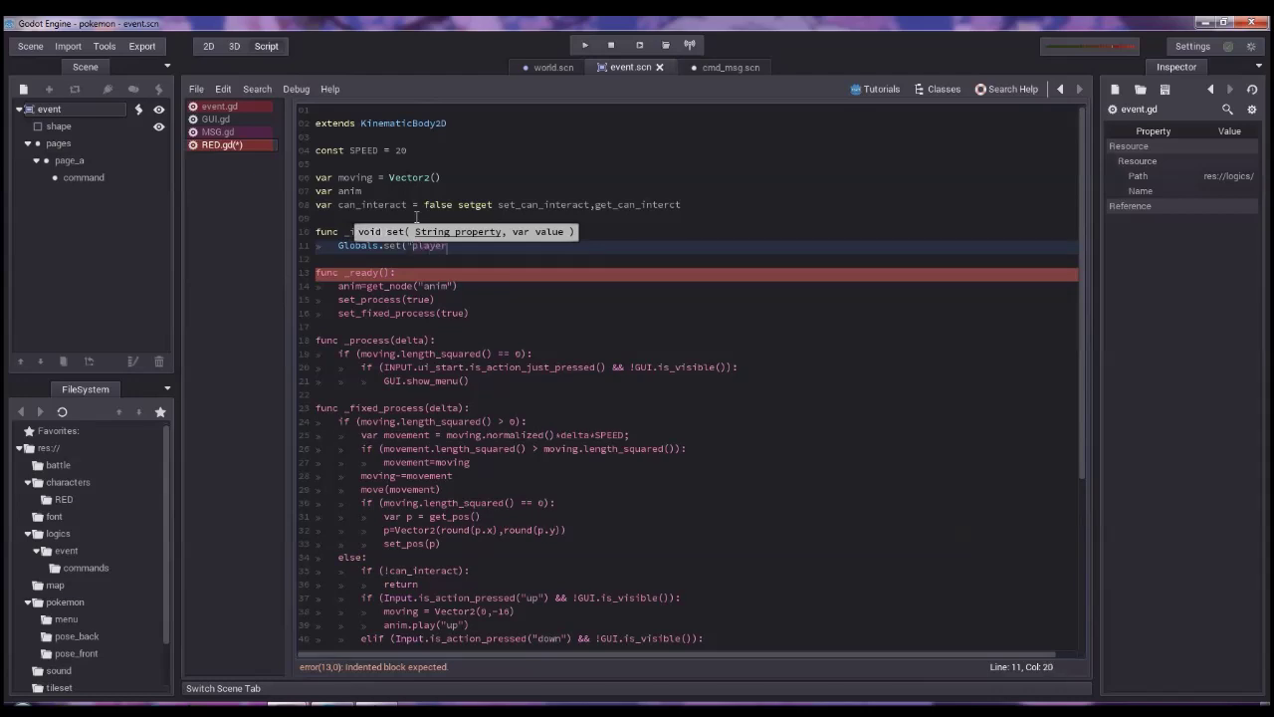
type("\",")
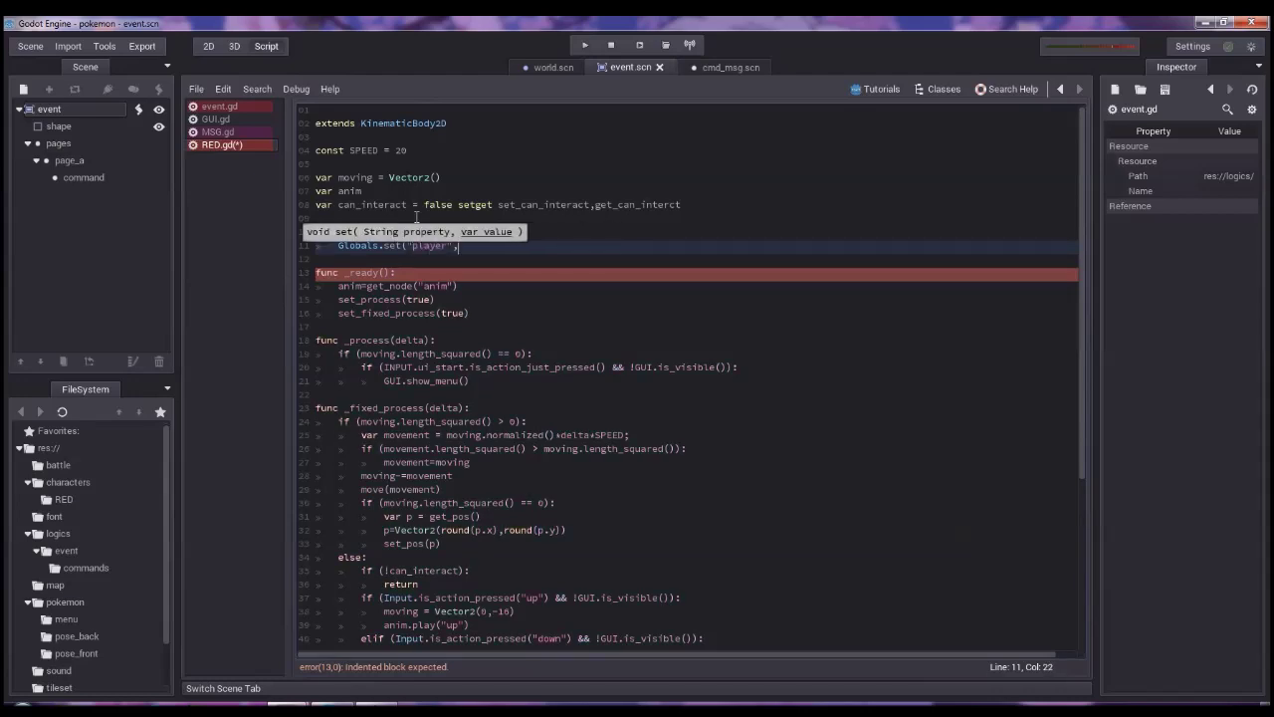
type(" self)")
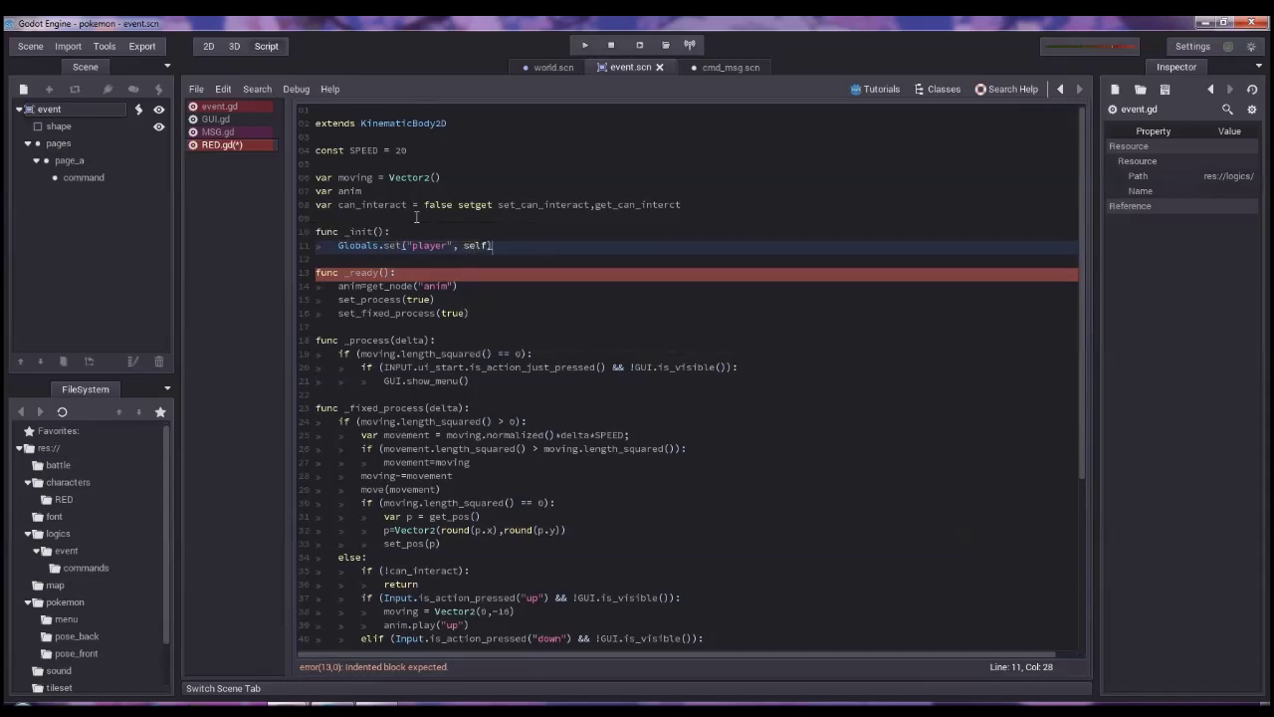
key("ctrl+s")
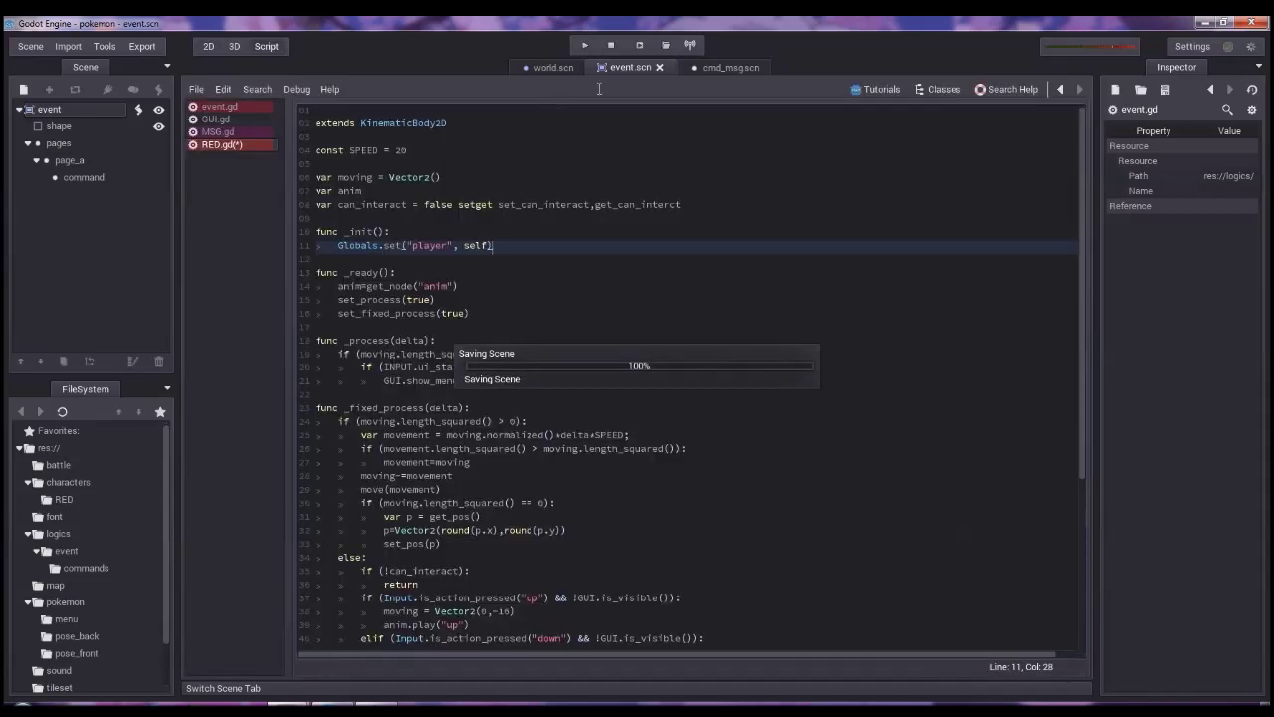
left_click(719, 69)
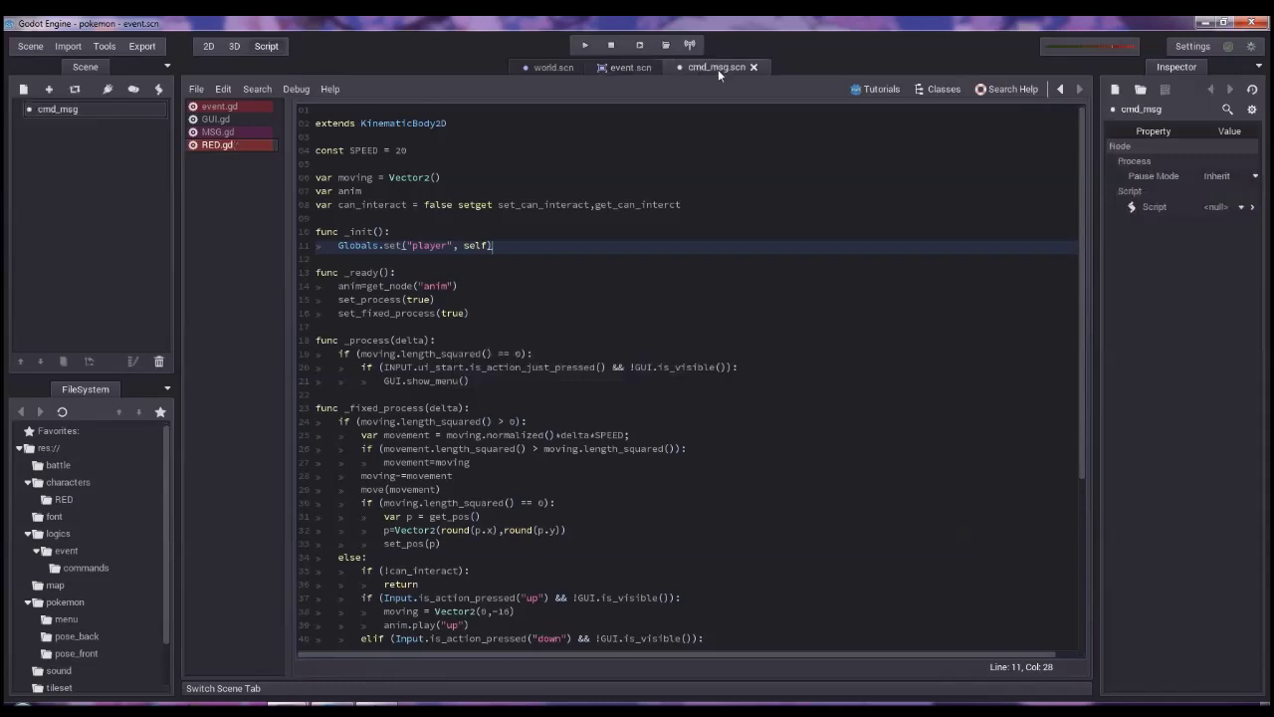
In event.gd, declare var player and make room above func exec.
left_click(249, 108)
left_click(411, 165)
type("var player")
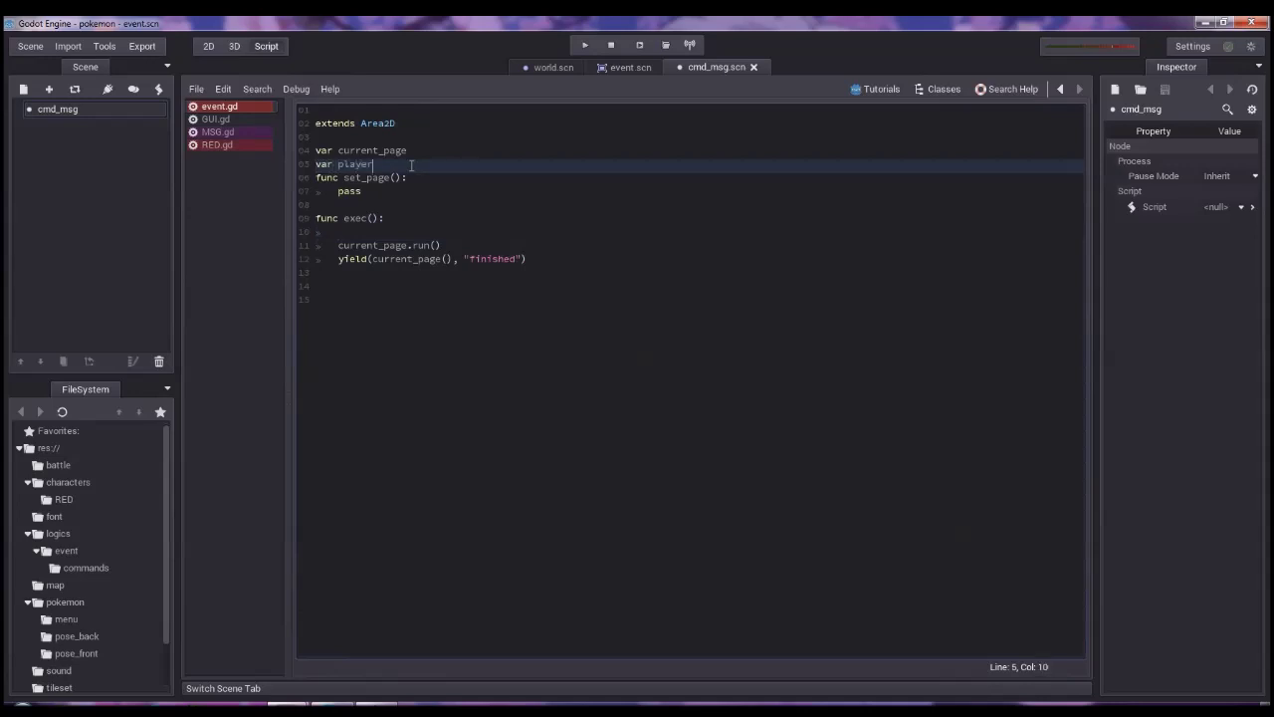
key("Return")
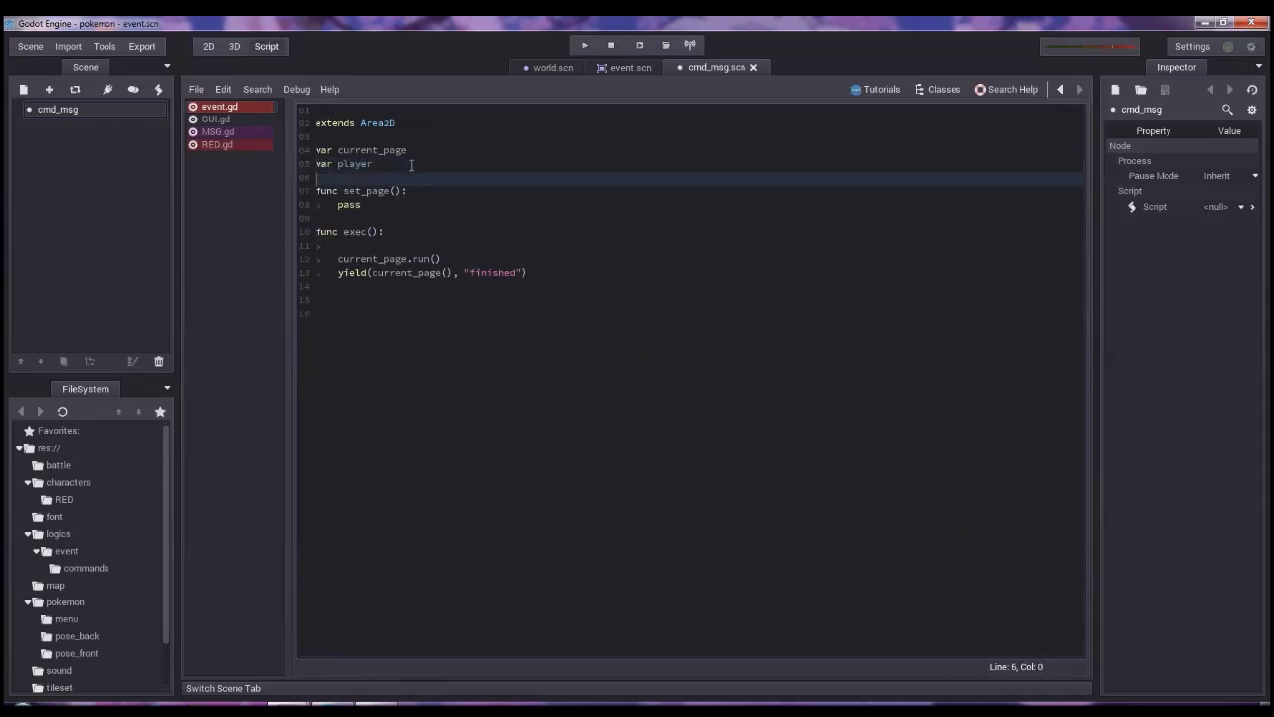
key("Down")
key("Down")
key("Down")
key("Return")
key("Return")
key("Up")
Write func _ready(): with the body player=Globals.get("player").
type("func ready:")
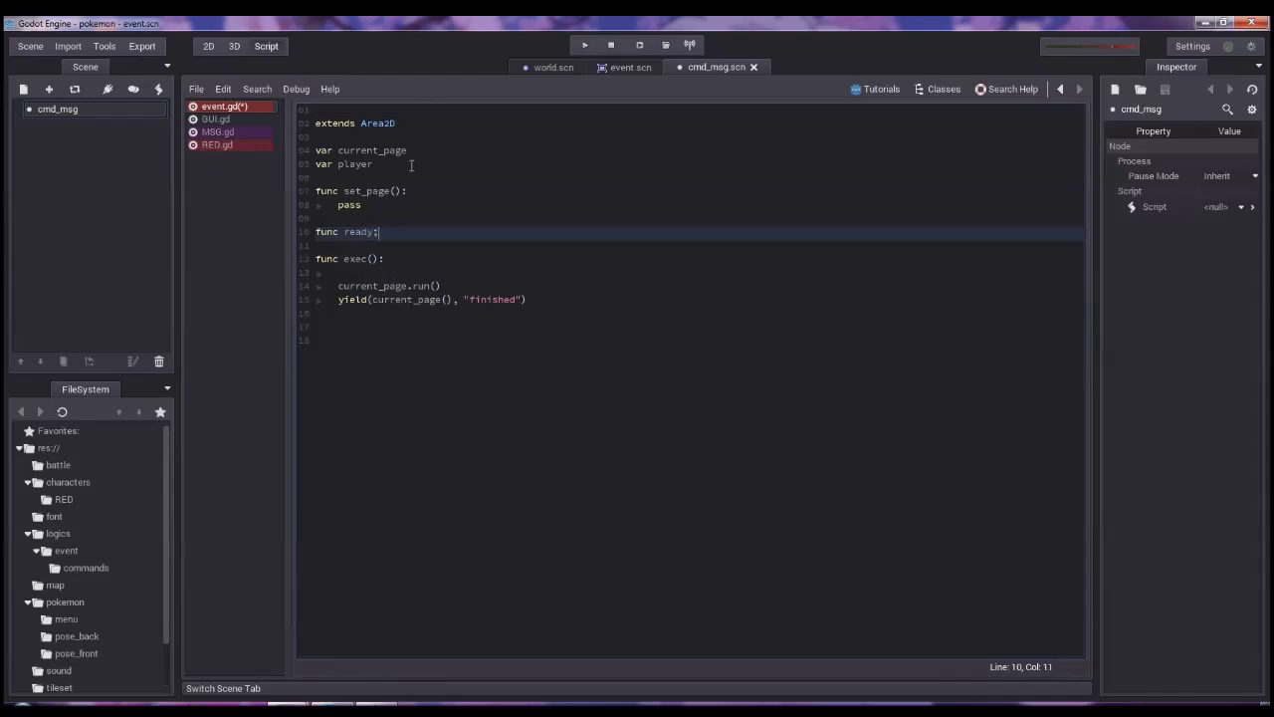
key("BackSpace")
type("():")
key("ctrl+Left")
key("ctrl+Left")
type("_un")
key("Return")
key("ctrl+z")
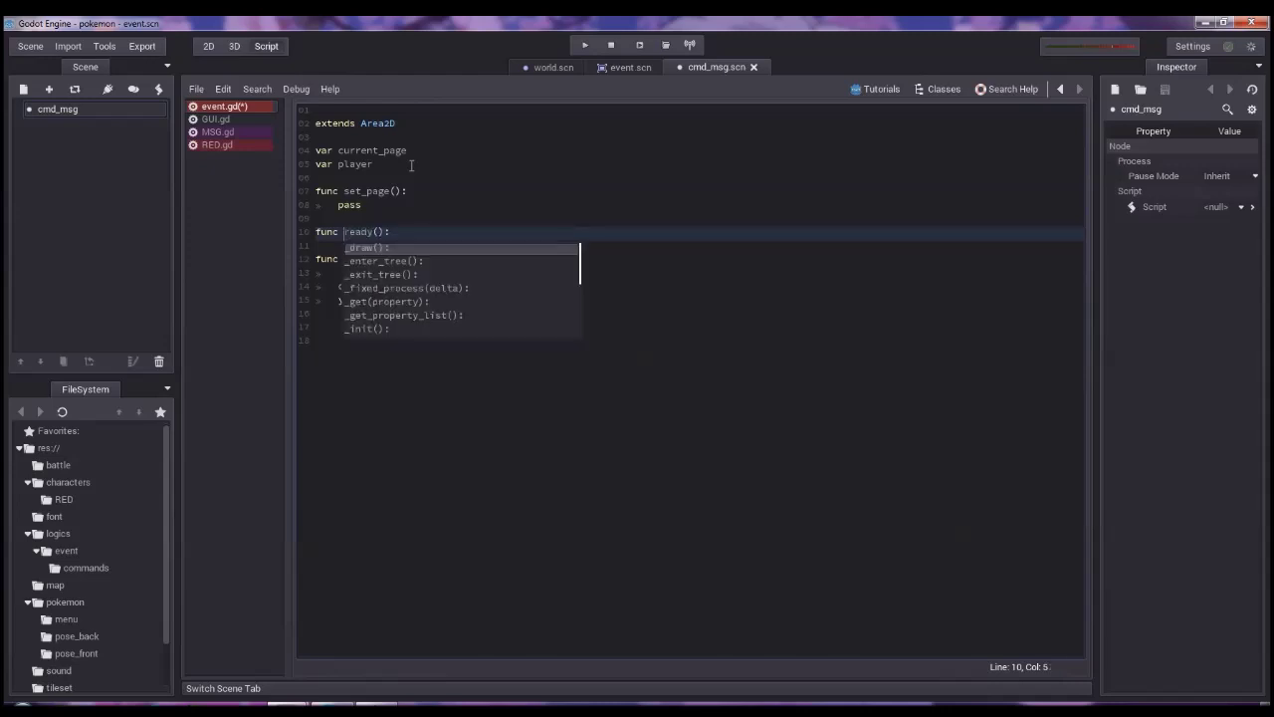
type("_")
key("Escape")
key("End")
key("Return")
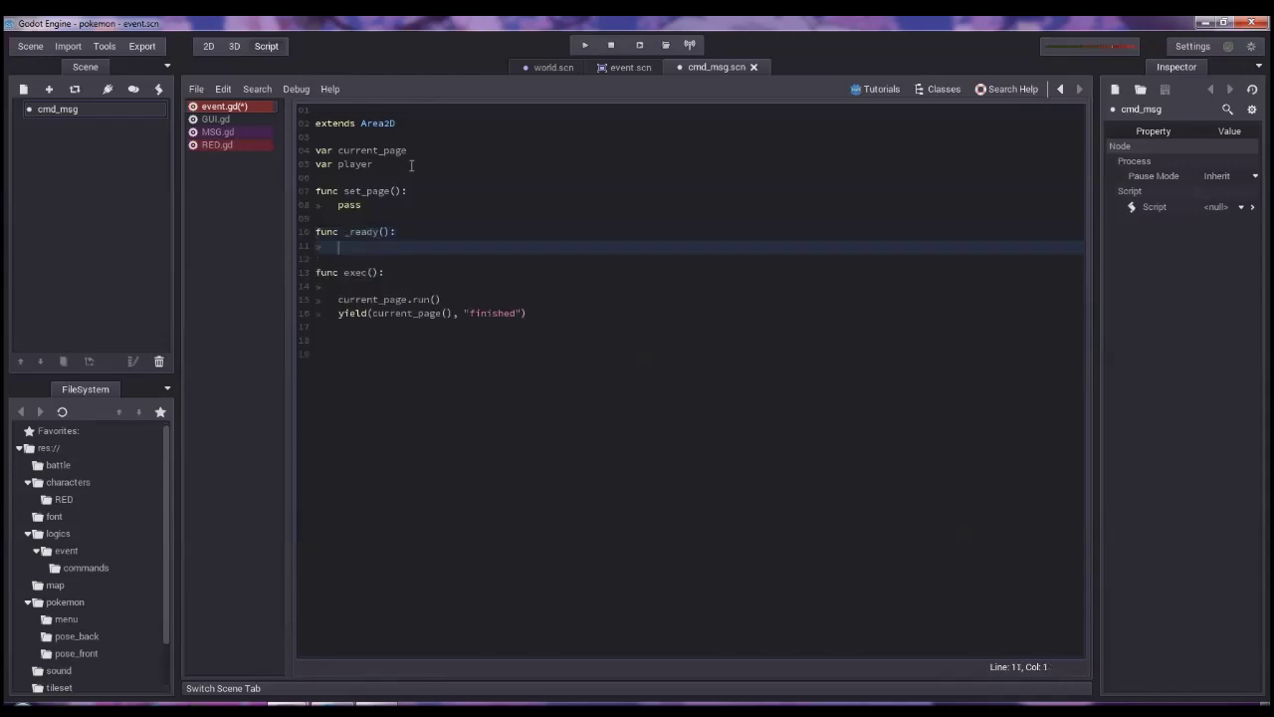
type("pla")
key("Return")
type("player=")
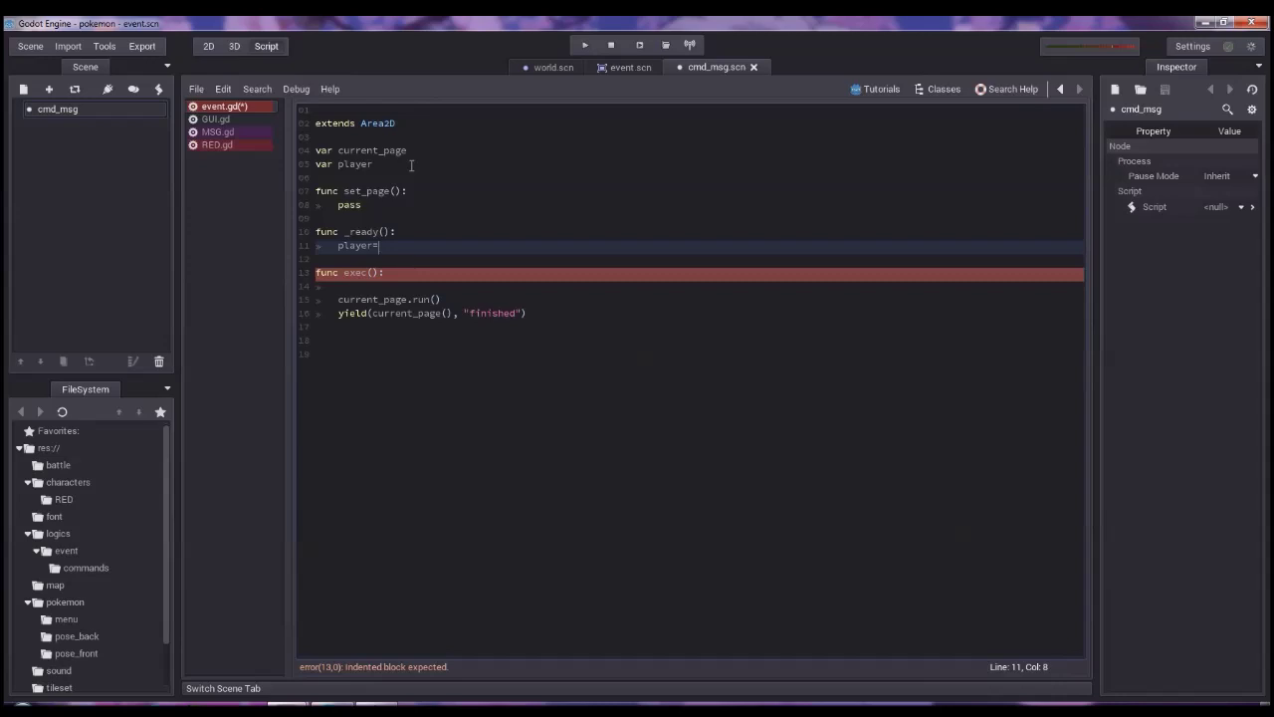
type("Globals.get")
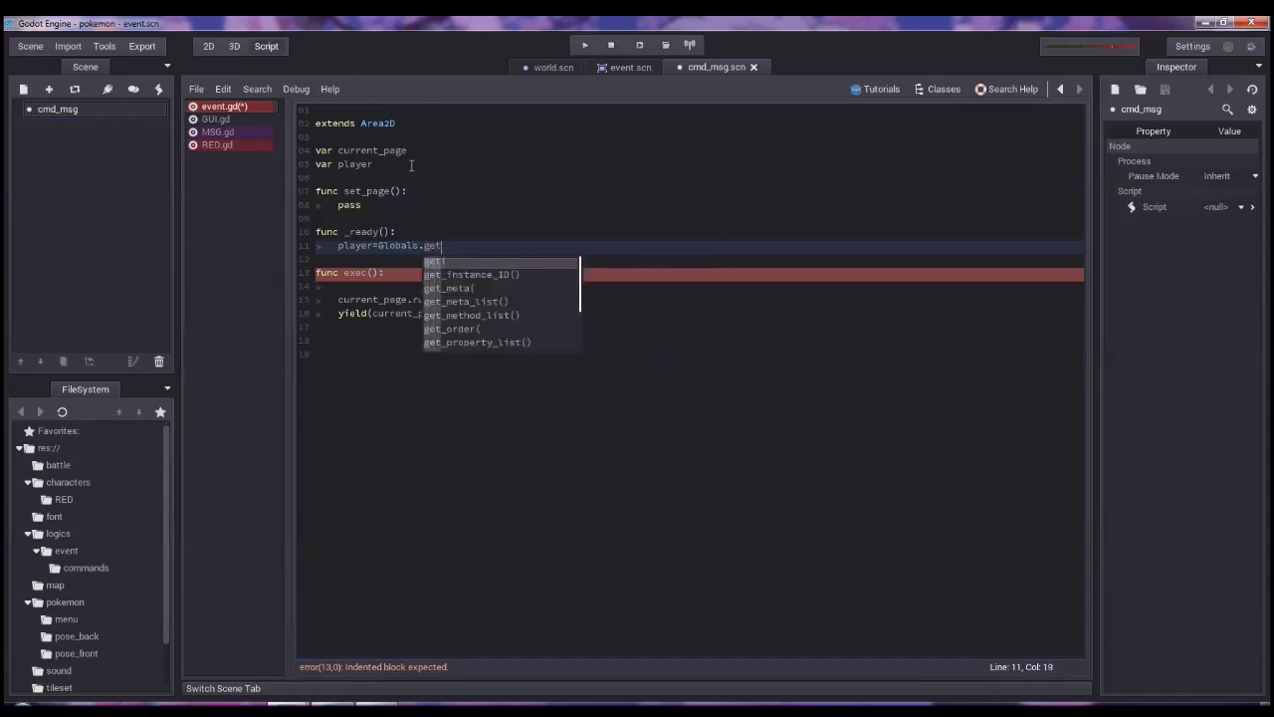
type("(\"player")
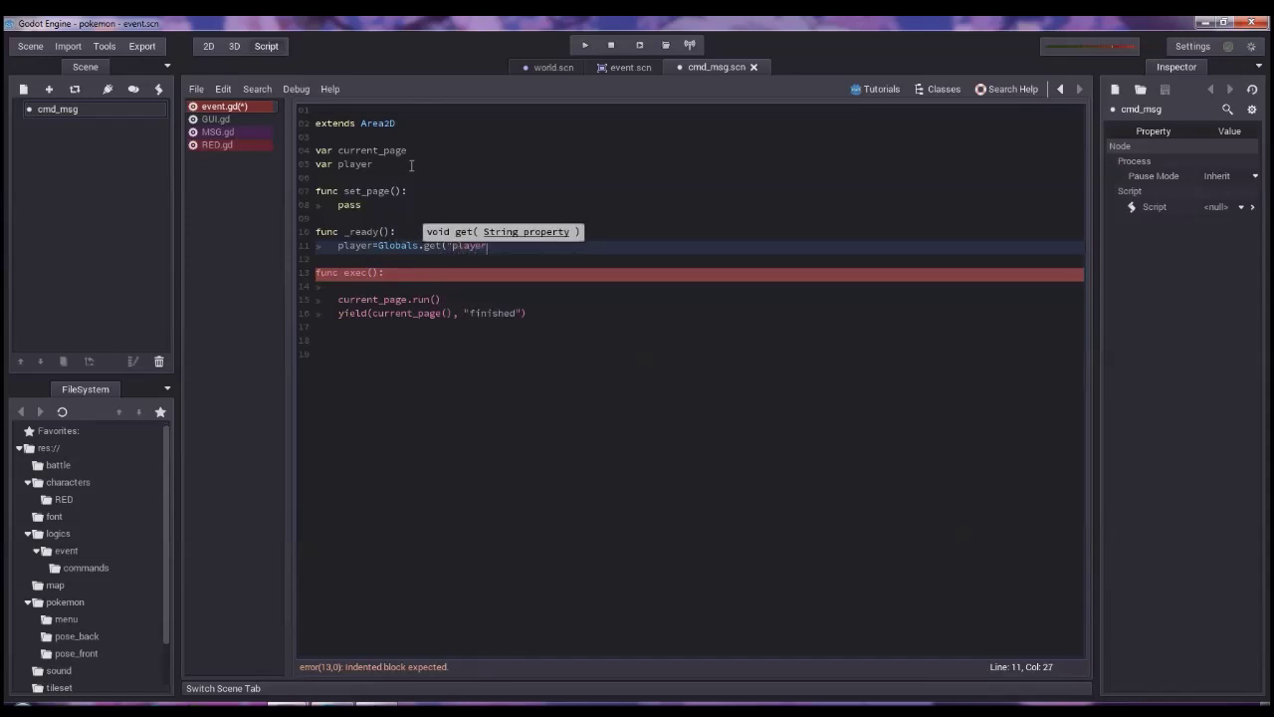
type("\")")
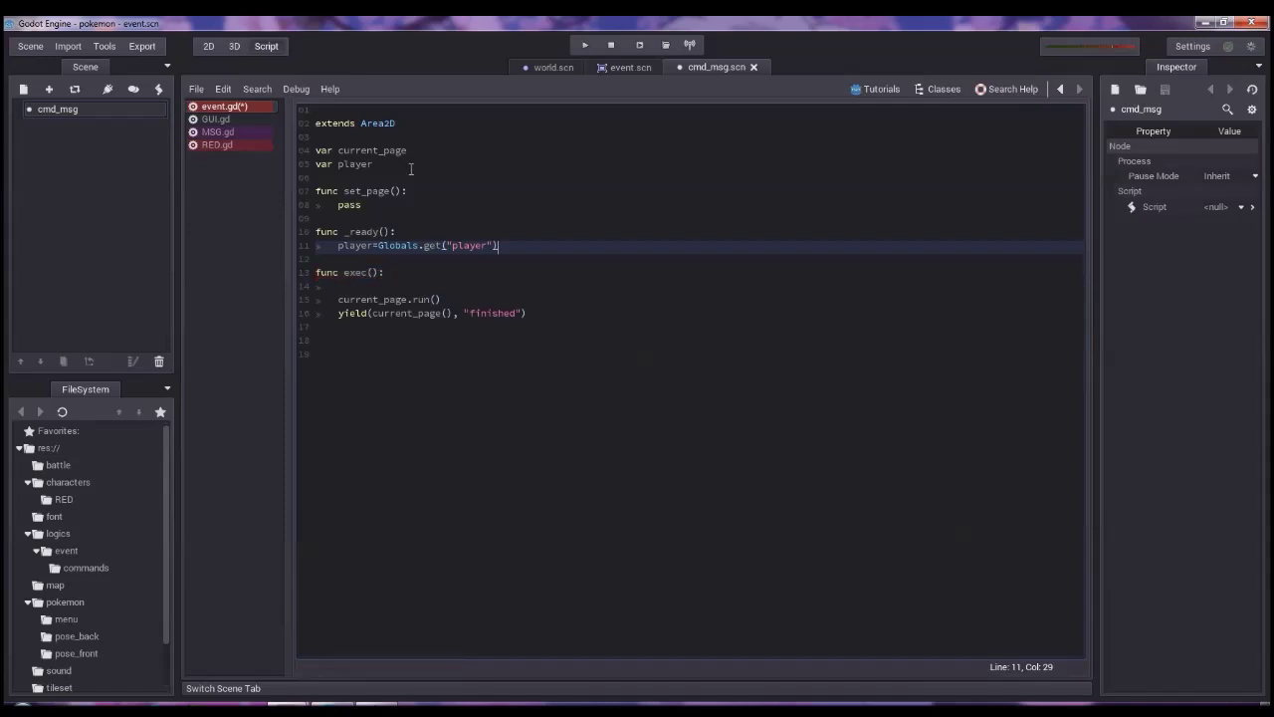
Set player.can_interact = false at the start of exec and copy the line below the yield.
left_click(396, 288)
type("player.")
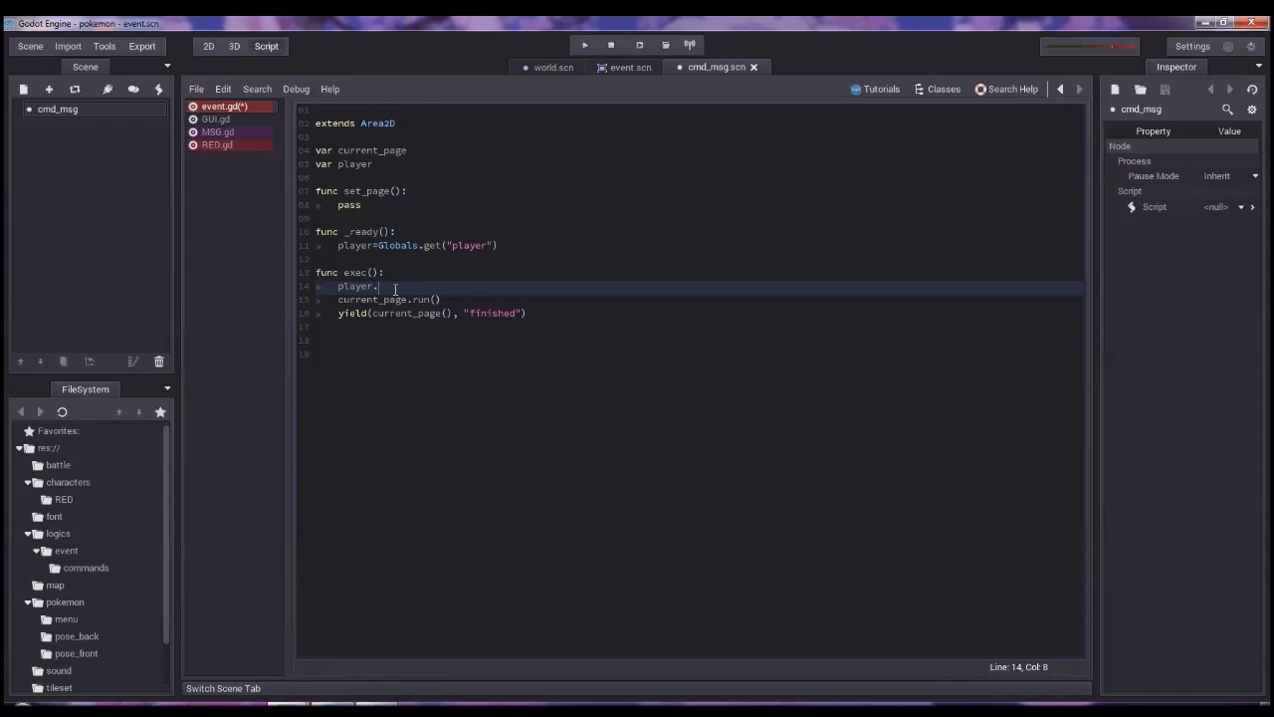
type("can_interact = ")
type("false")
key("shift+Up")
key("ctrl+c")
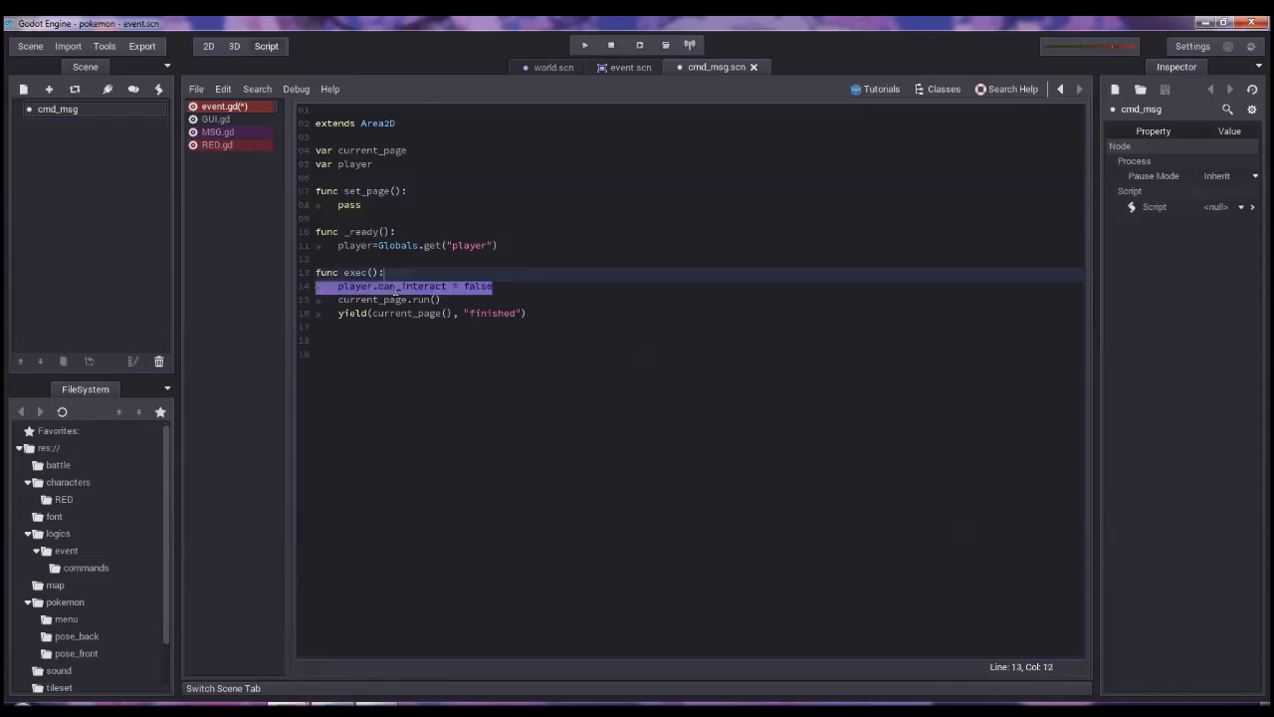
key("Down")
key("Down")
key("Down")
key("End")
key("Return")
key("ctrl+v")
Change the copied line to player.can_interact = true and save event.gd.
key("Up")
key("BackSpace")
key("Down")
key("ctrl+shift+Left")
type("true")
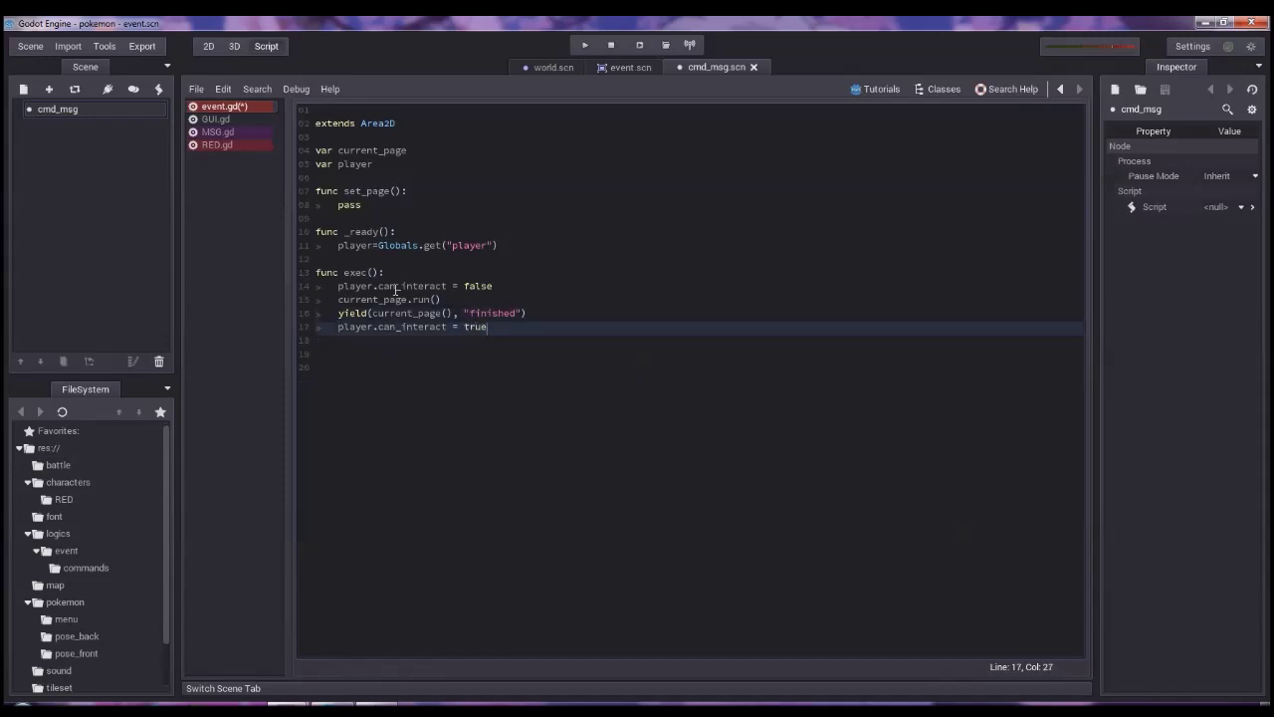
key("ctrl+s")
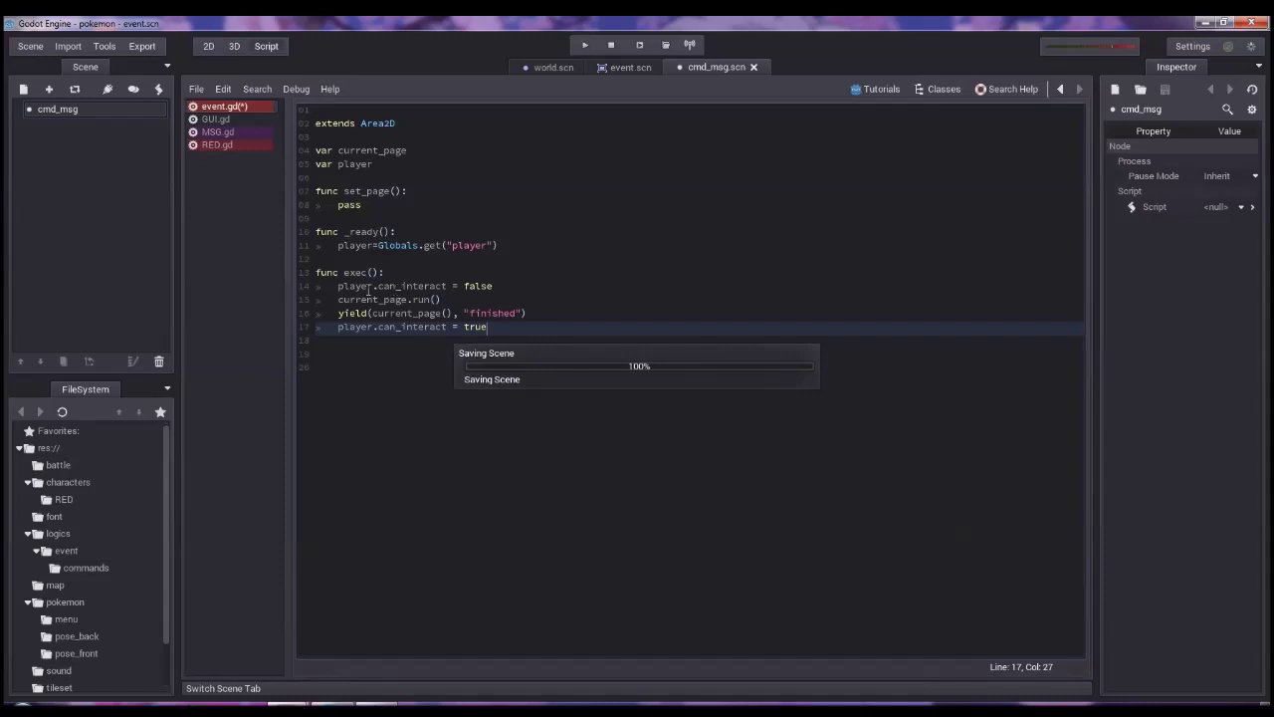
left_click(241, 145)
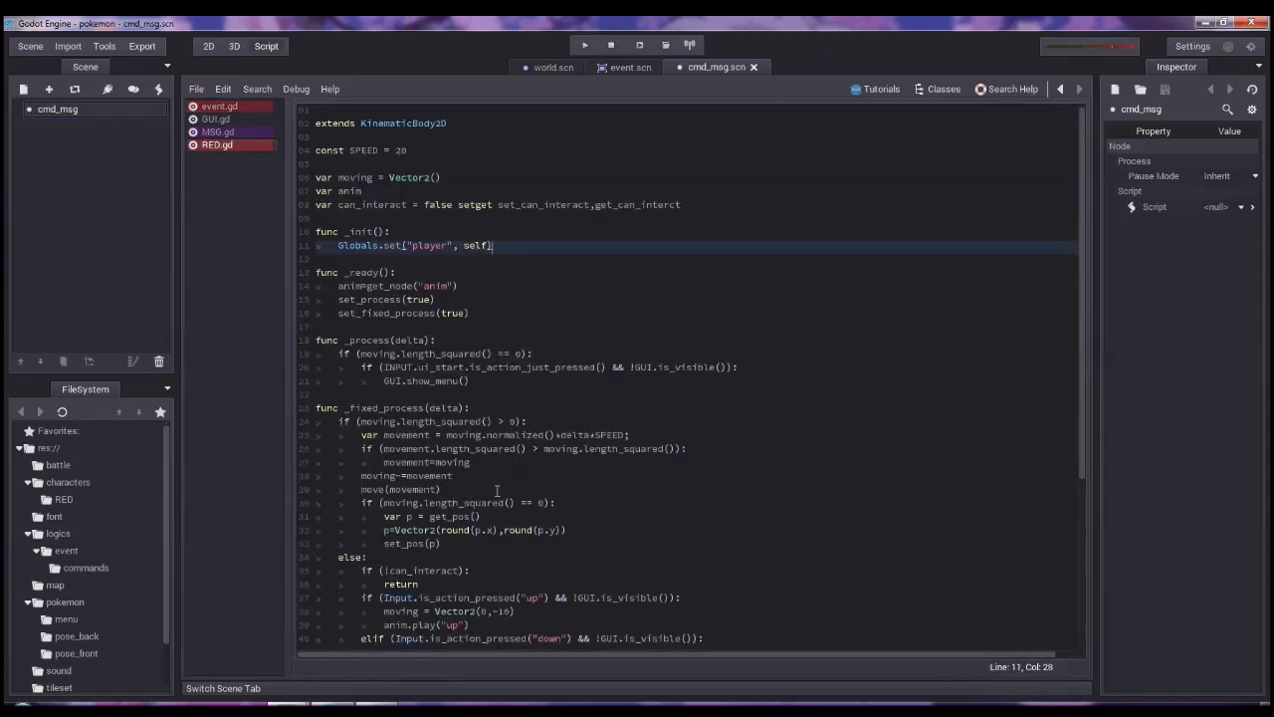
Find the can_interact = can line in RED.gd's set_can_interact setter.
scroll(433, 475, "down", 6)
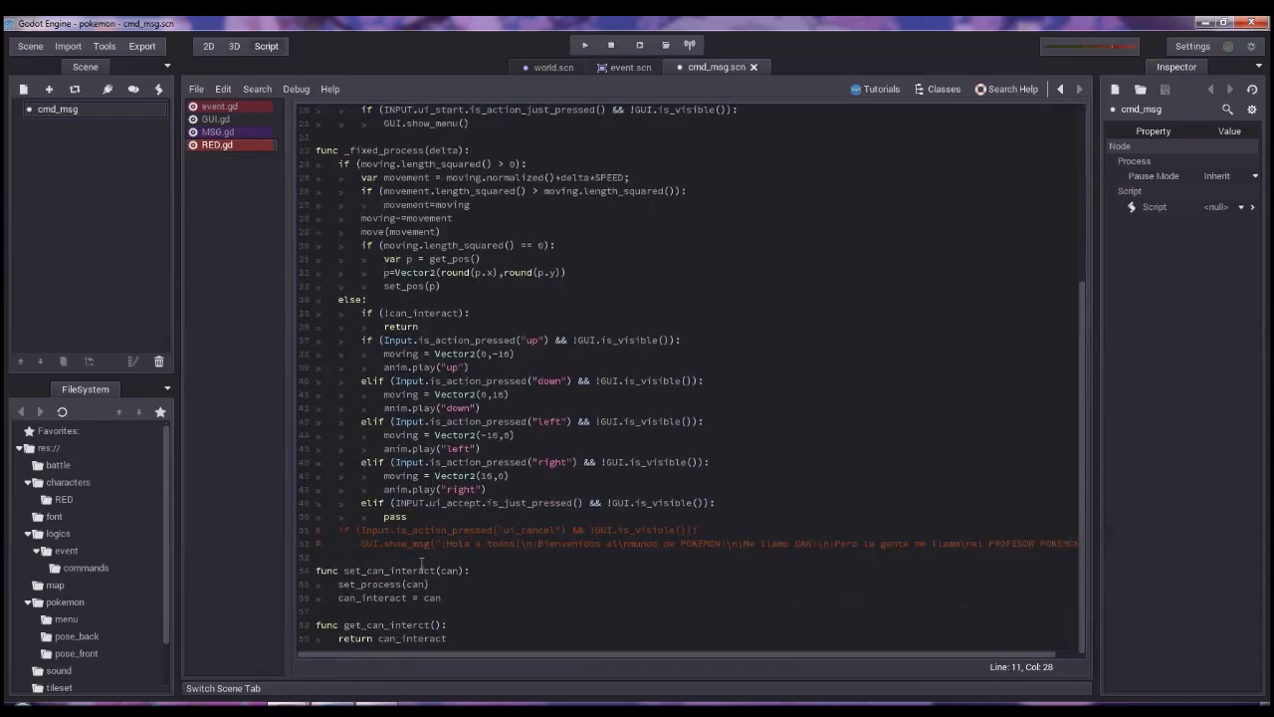
left_click(435, 597)
left_click_drag(439, 598, 339, 598)
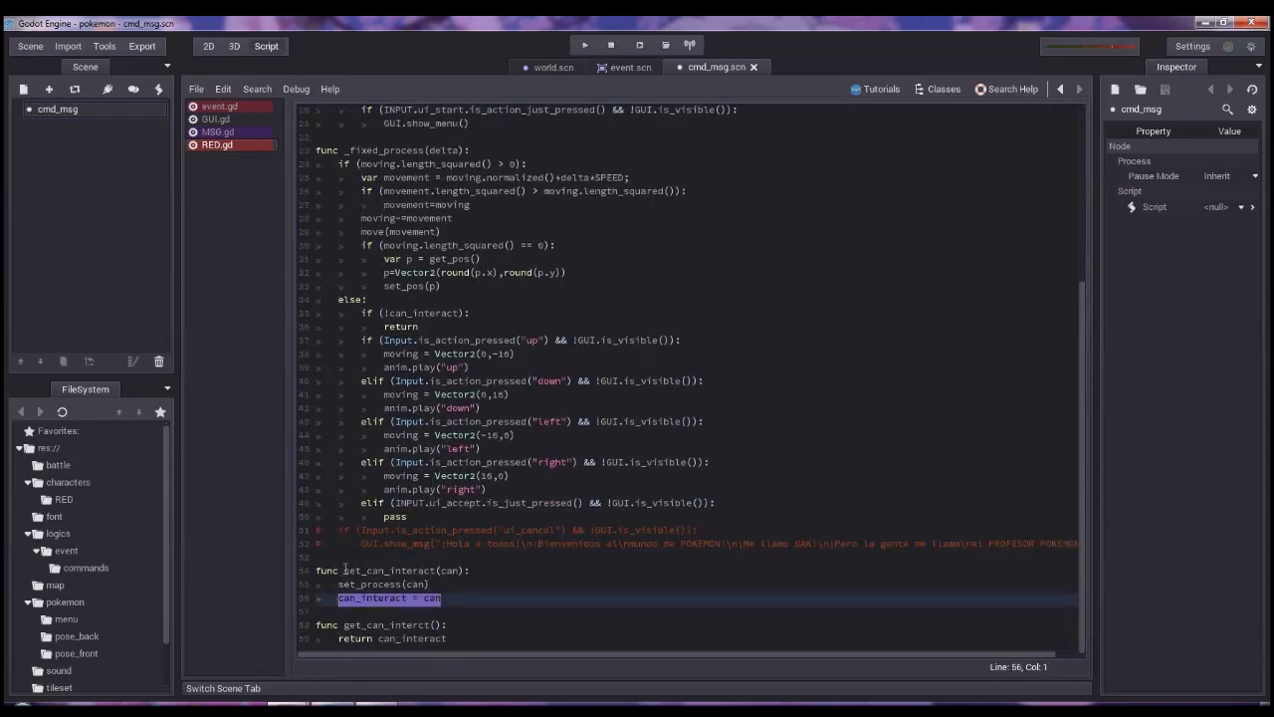
left_click(449, 597)
left_click(339, 598)
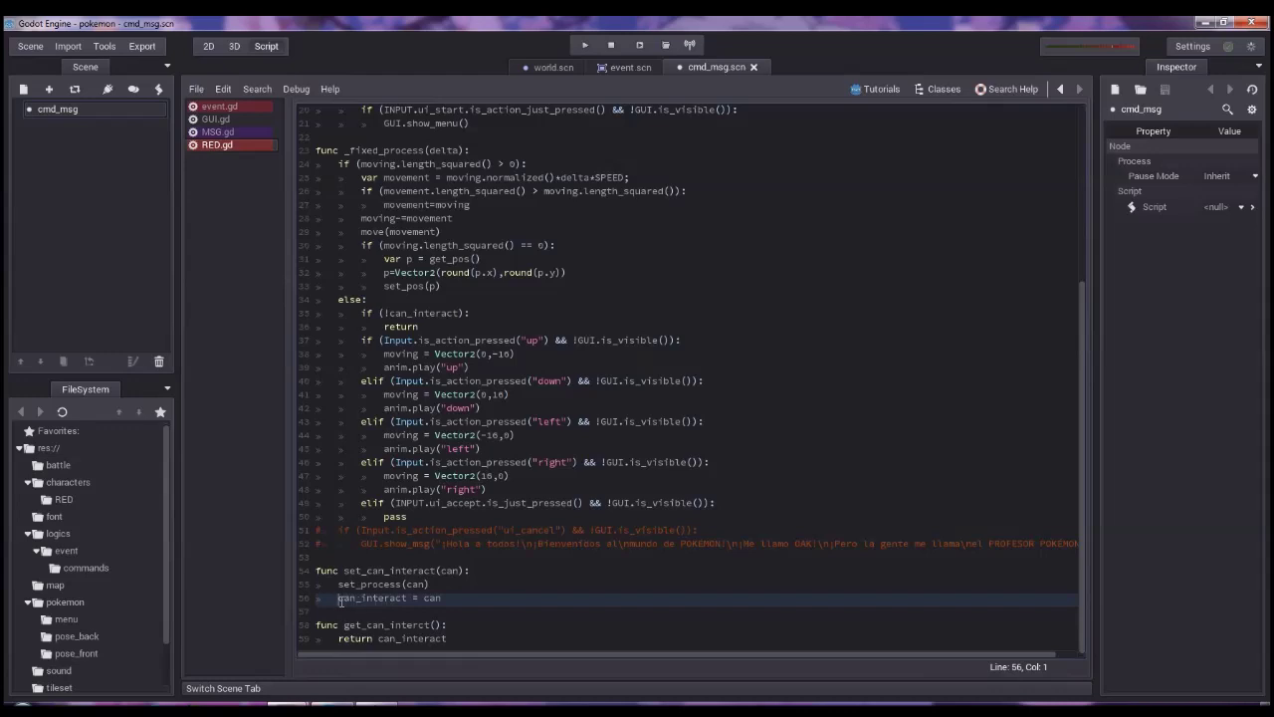
left_click_drag(338, 600, 406, 600)
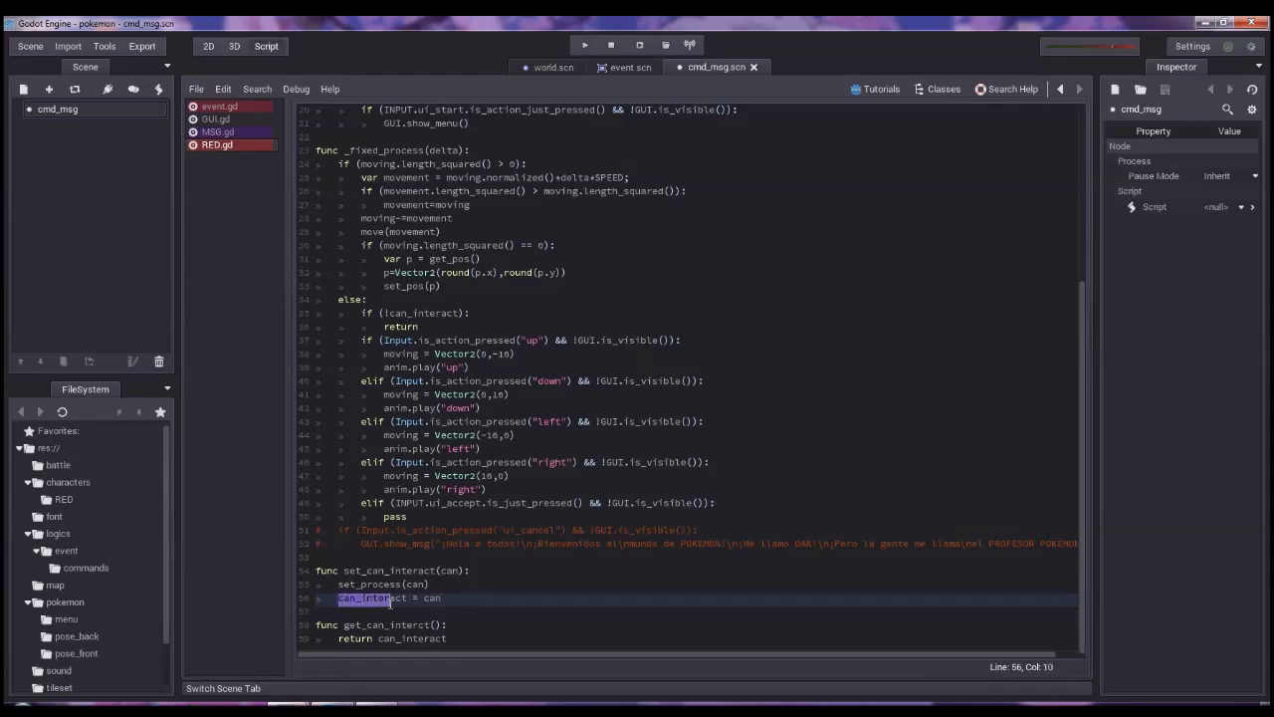
left_click(338, 599)
Add a self. prefix to that line, remove it again, and save RED.gd.
type("self.")
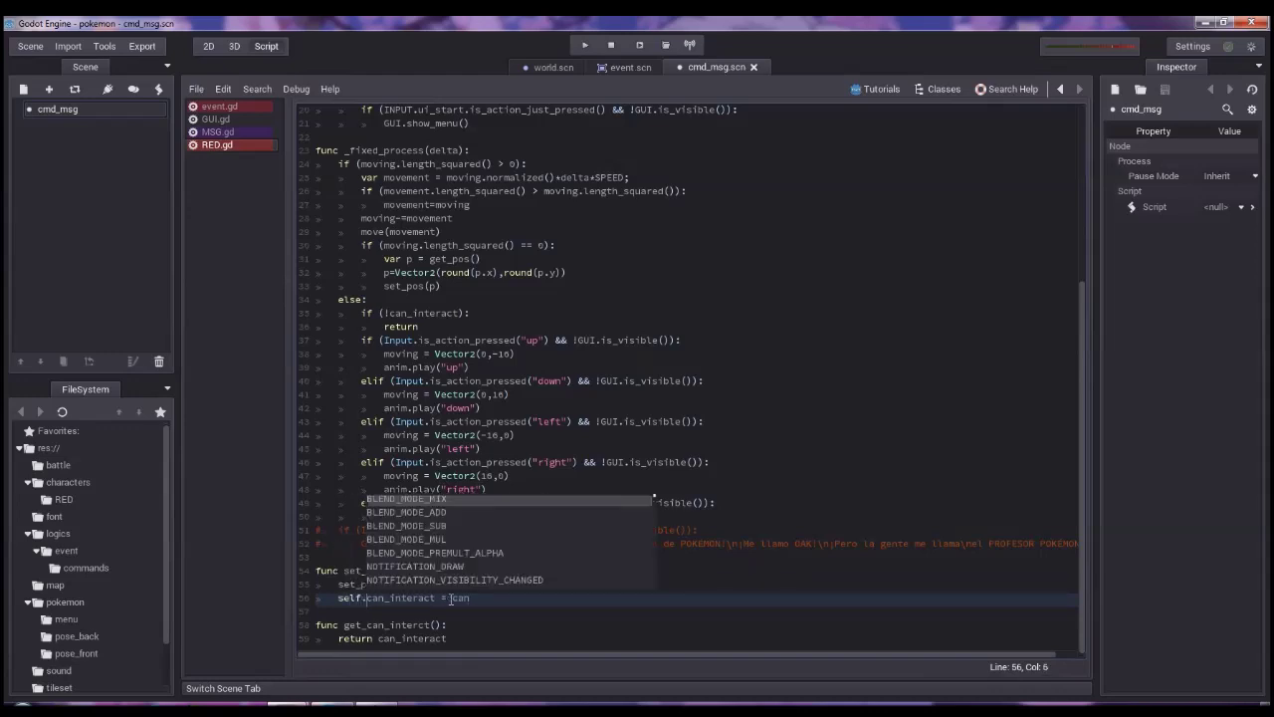
left_click(453, 599)
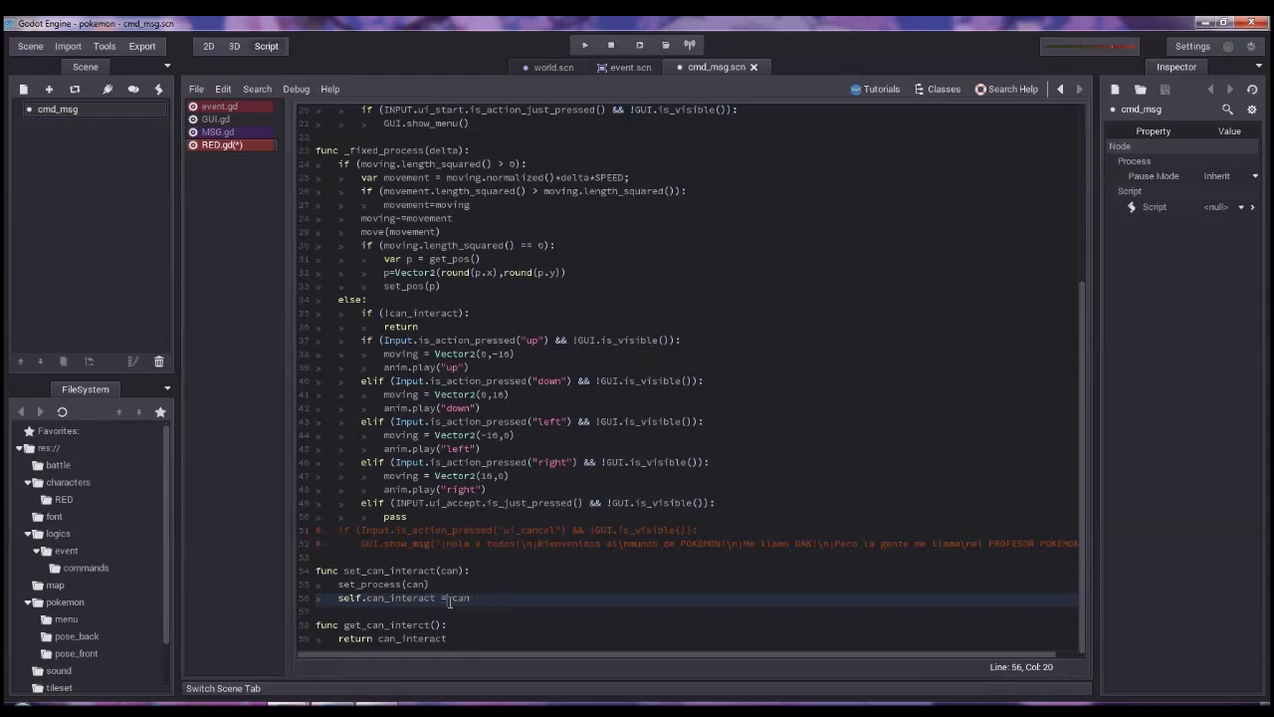
left_click(365, 598)
left_click_drag(364, 599, 339, 599)
key("BackSpace")
key("ctrl+s")
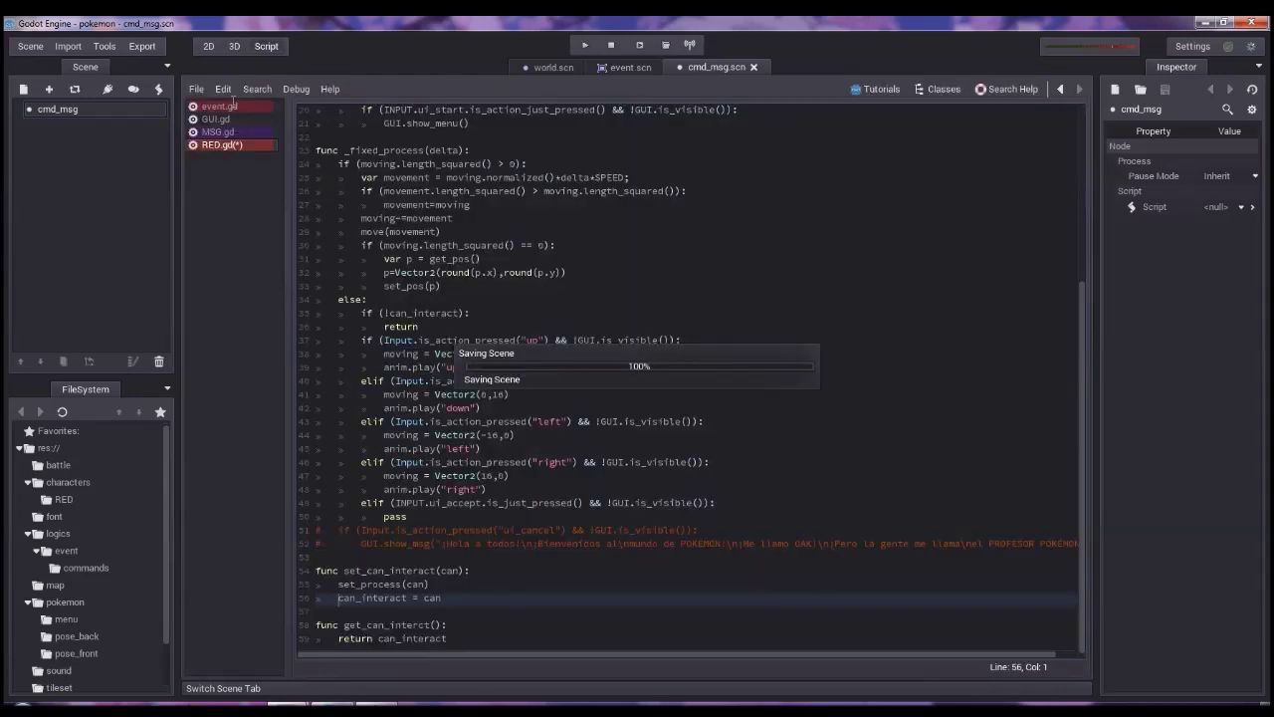
left_click(232, 107)
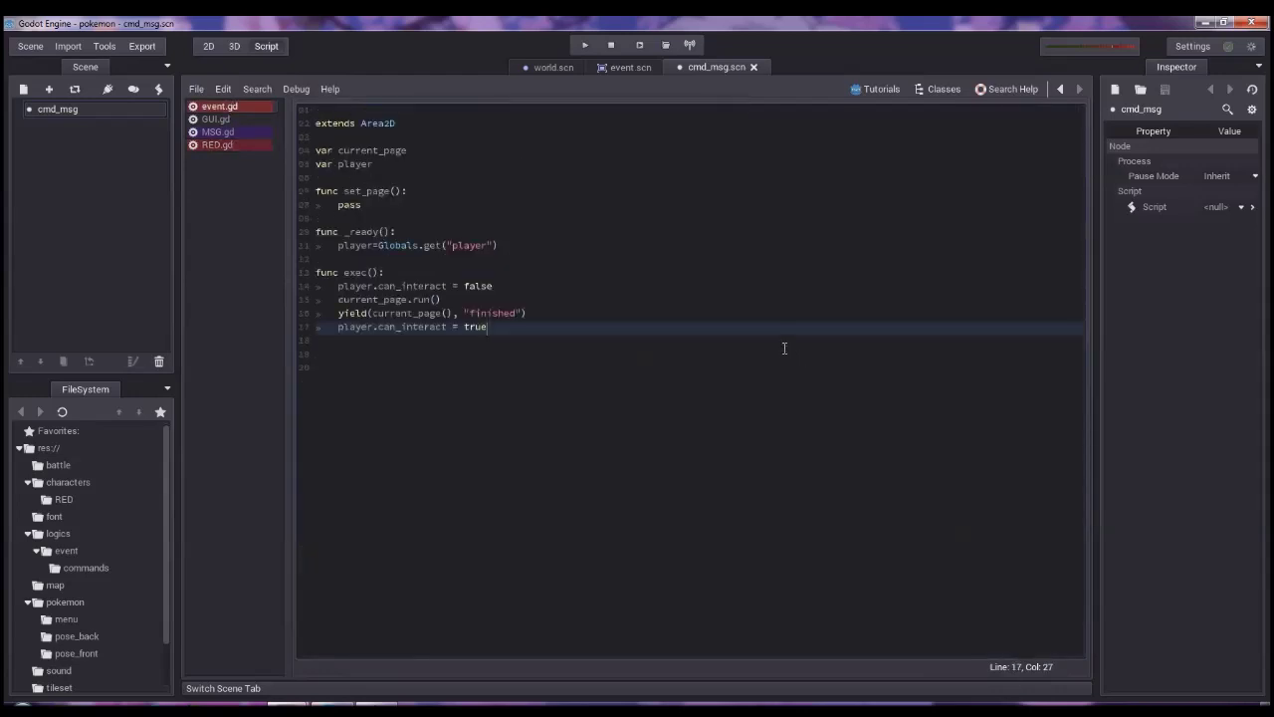
Give set_page a page parameter and replace pass with current_page = page.
left_click(394, 190)
type("page")
key("Down")
key("shift+Home")
type("current_p")
key("Return")
type("= ")
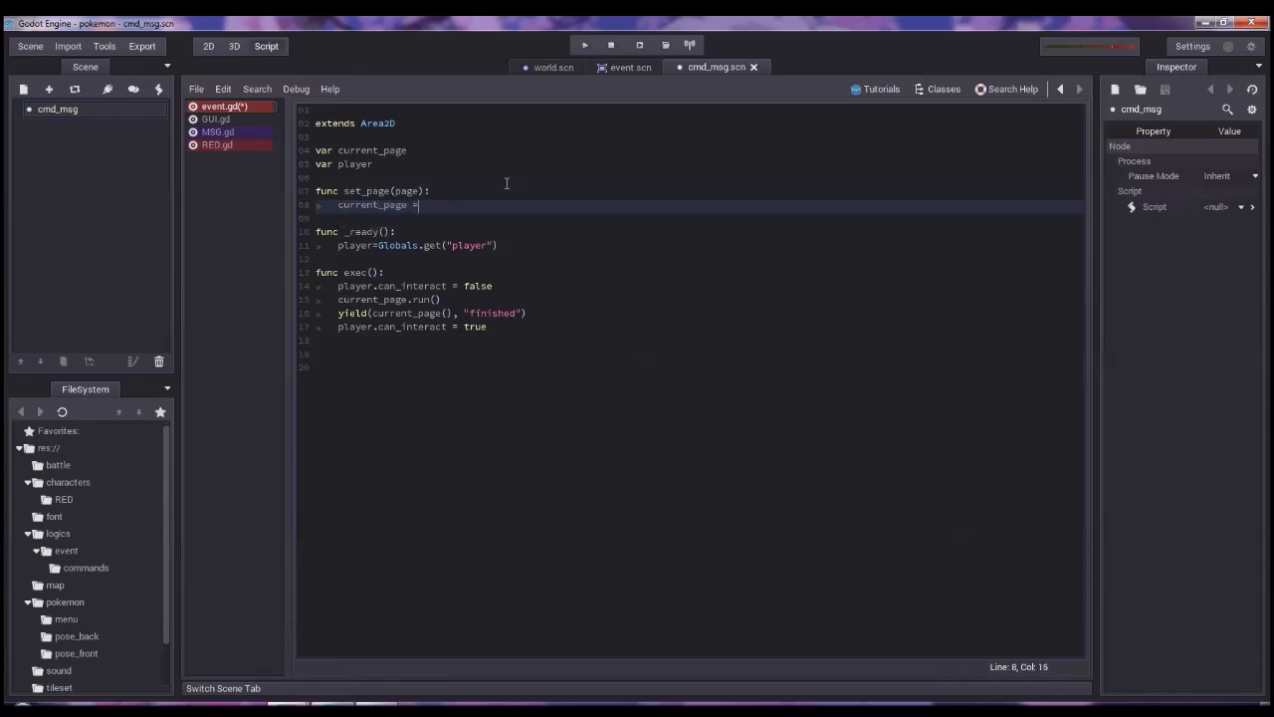
type("self")
key("BackSpace")
key("BackSpace")
key("BackSpace")
key("BackSpace")
type("page")
Prefix the current_page declaration with export(NodePath).
key("Up")
key("Up")
key("Up")
key("Up")
key("Home")
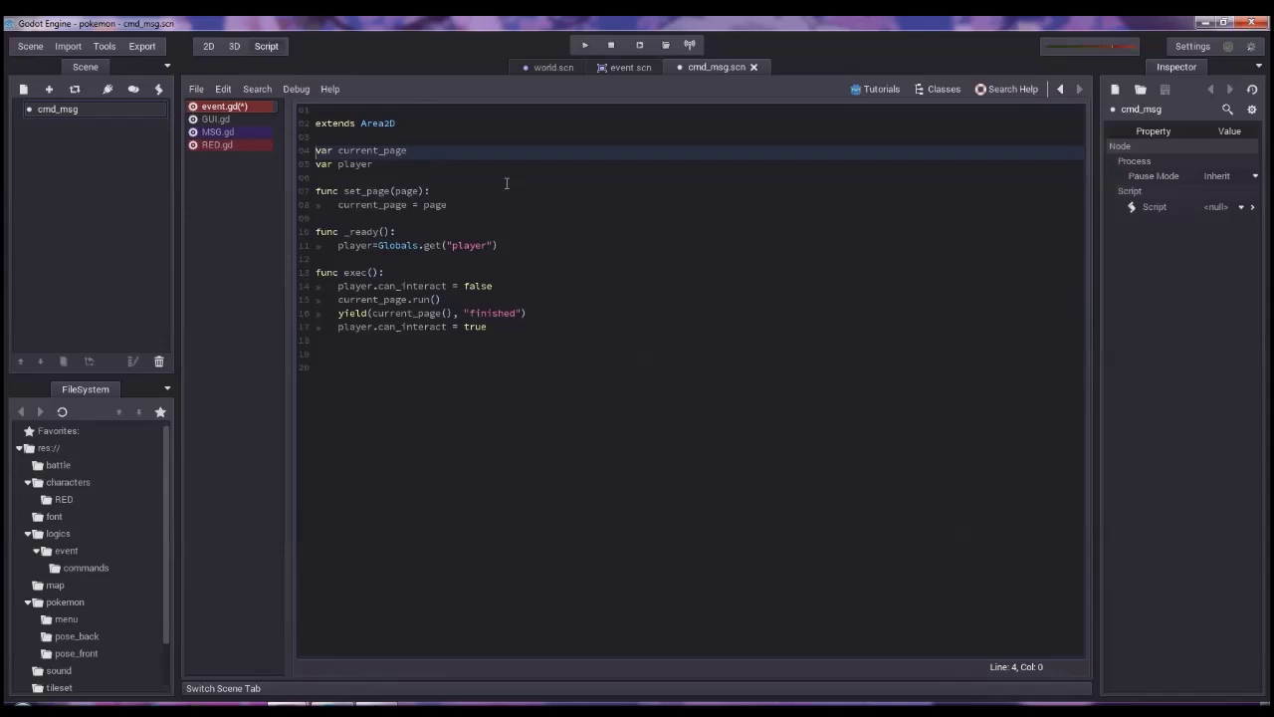
type("export")
type("(NodePath")
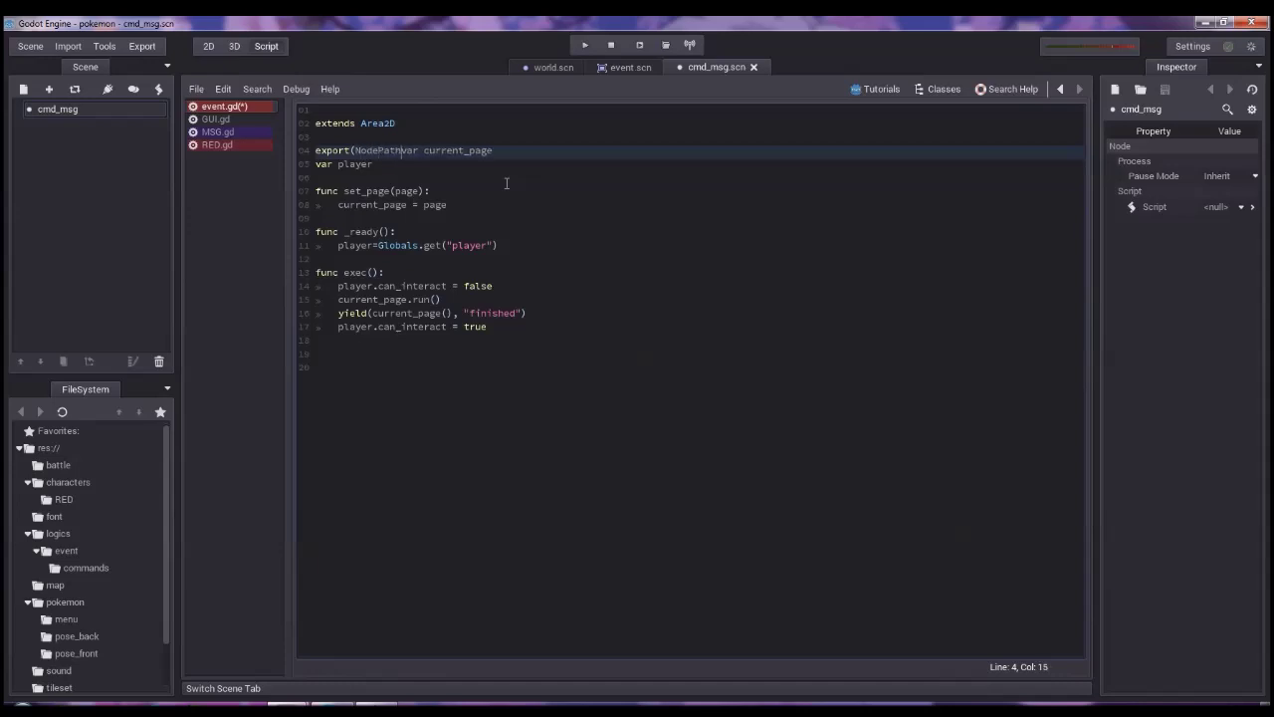
type(")")
Declare export(NodePath) var initial_page above the current_page declaration.
key("ctrl+z")
key("ctrl+z")
key("ctrl+y")
key("Up")
key("Up")
key("Up")
key("Up")
key("Up")
key("Return")
type("export")
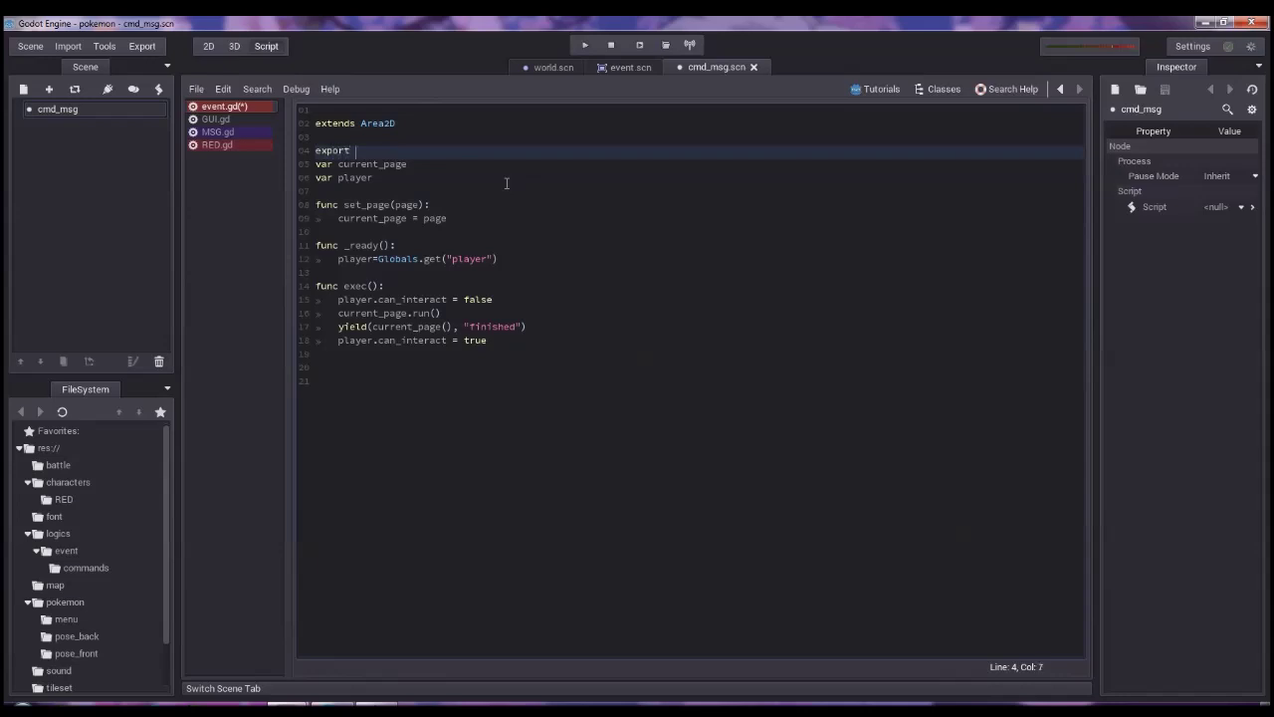
type("(NodePath) ")
type("initial_page")
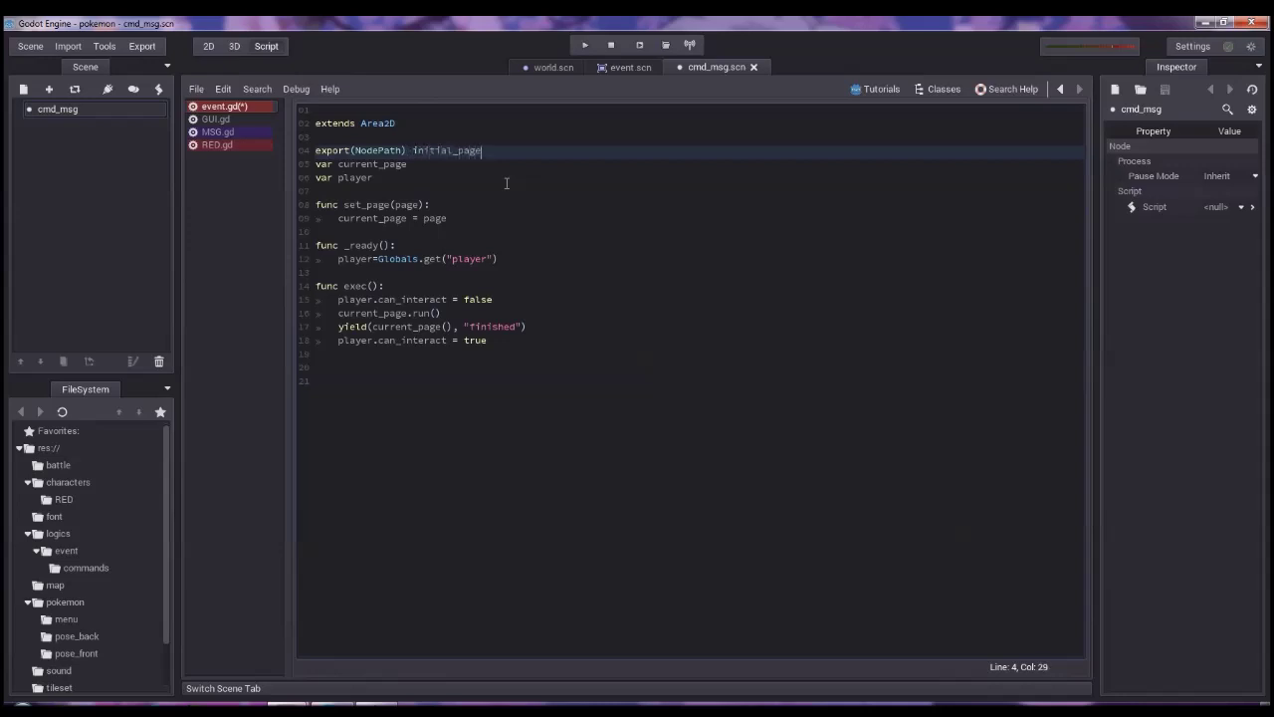
key("Down")
key("Down")
key("Down")
key("Down")
key("Down")
key("Down")
key("Down")
key("Down")
key("End")
key("Left")
key("Left")
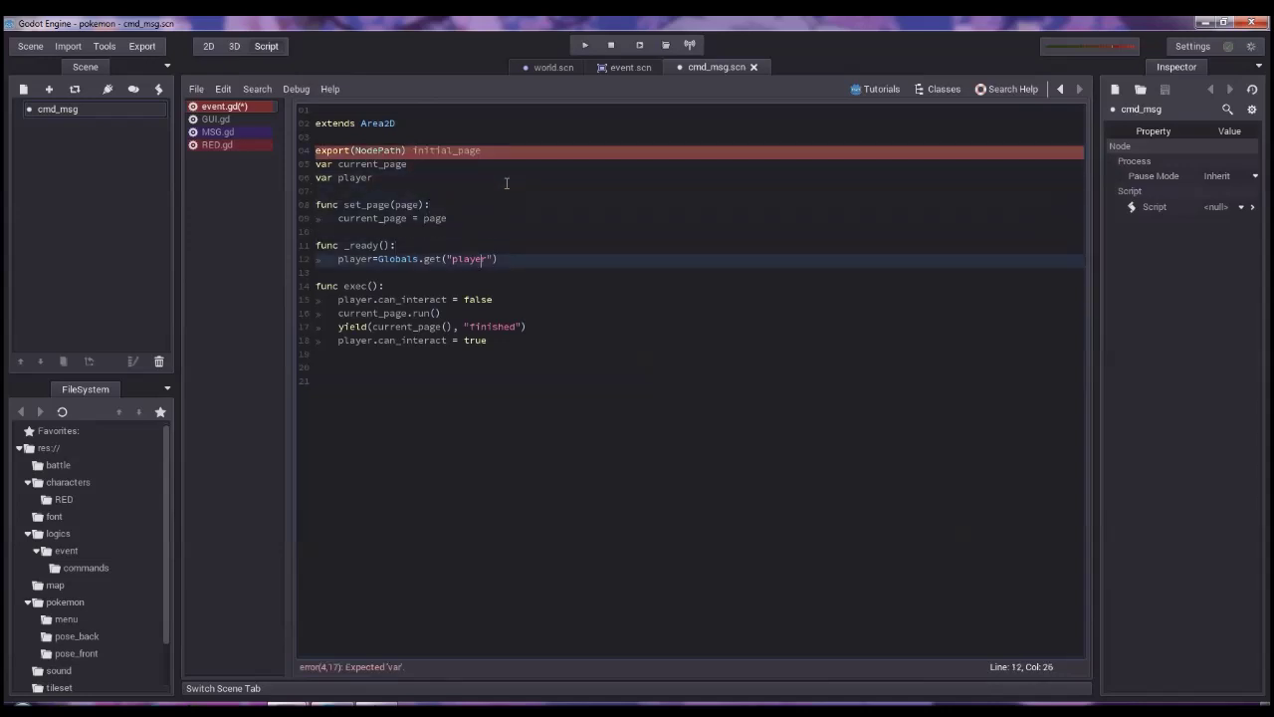
key("Up")
key("Up")
key("Up")
key("Up")
key("Up")
key("Up")
key("Up")
key("End")
key("ctrl+Left")
type("var")
Add current_page = get_node(initial_page) to _ready and save the script.
key("Down")
key("Down")
key("Down")
key("Down")
key("Down")
key("Down")
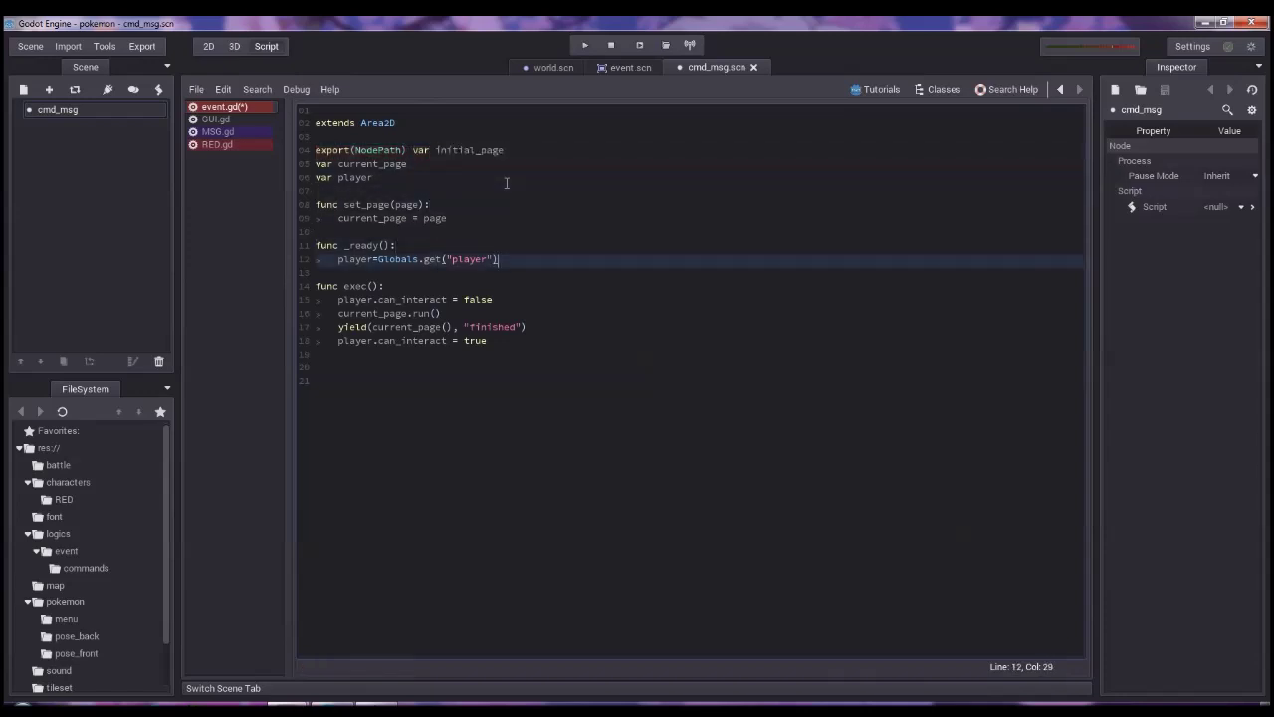
key("End")
key("Return")
type("current_pae")
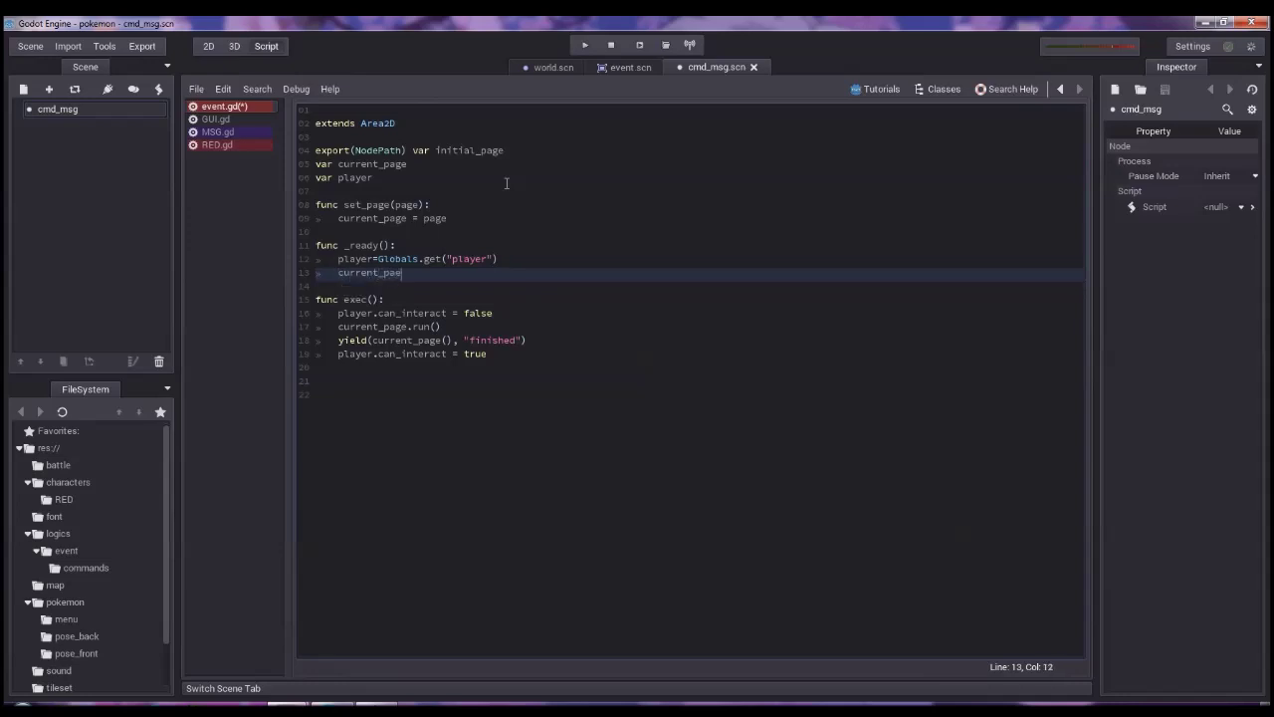
key("BackSpace")
type("ge =")
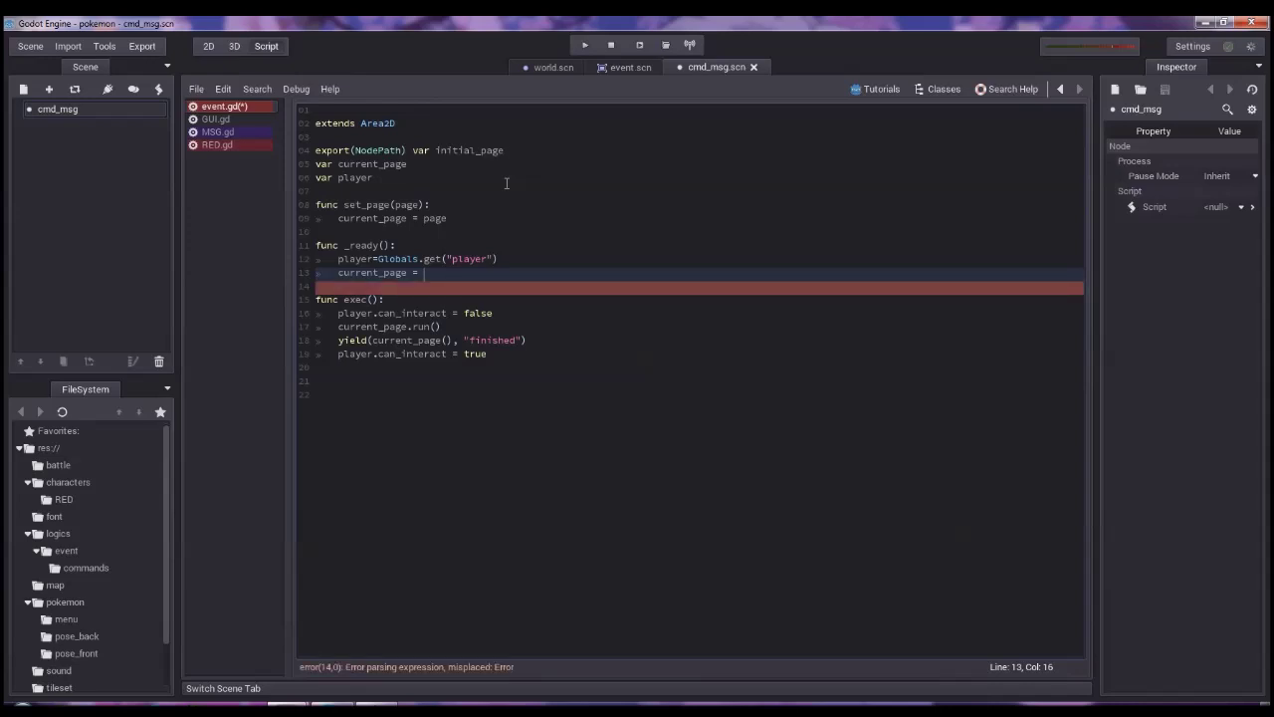
type("get_node(")
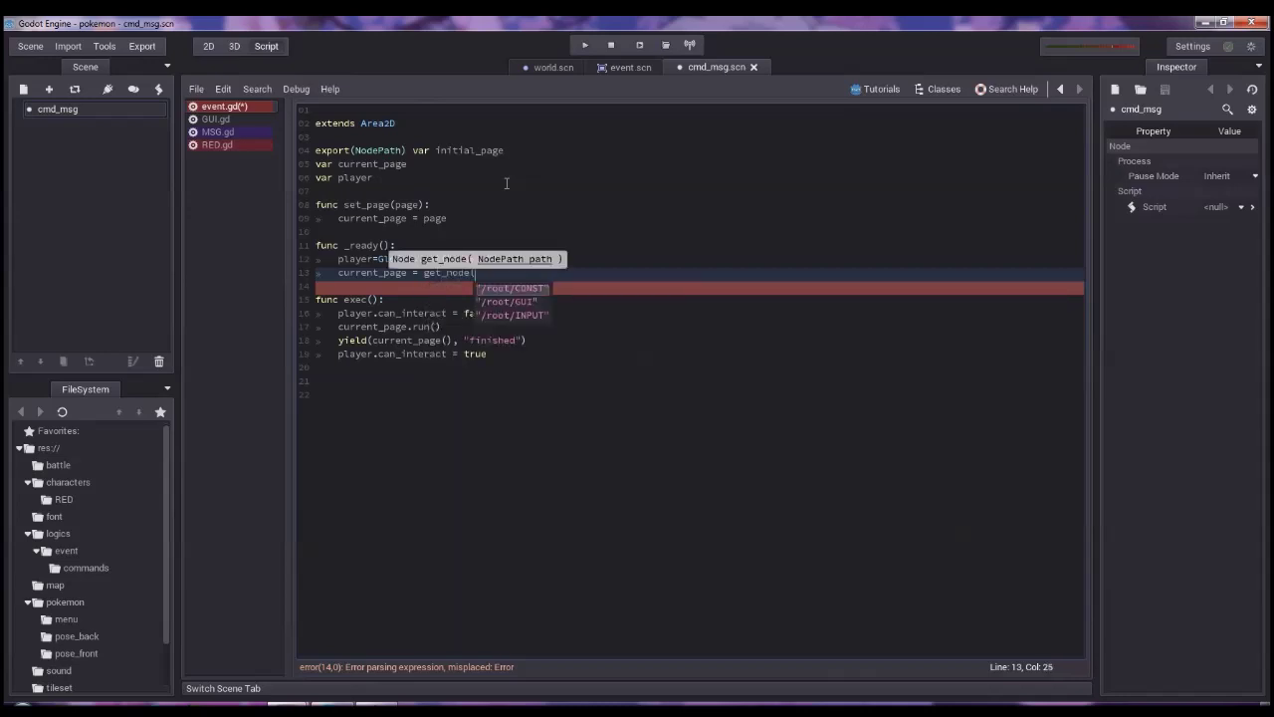
type("initi")
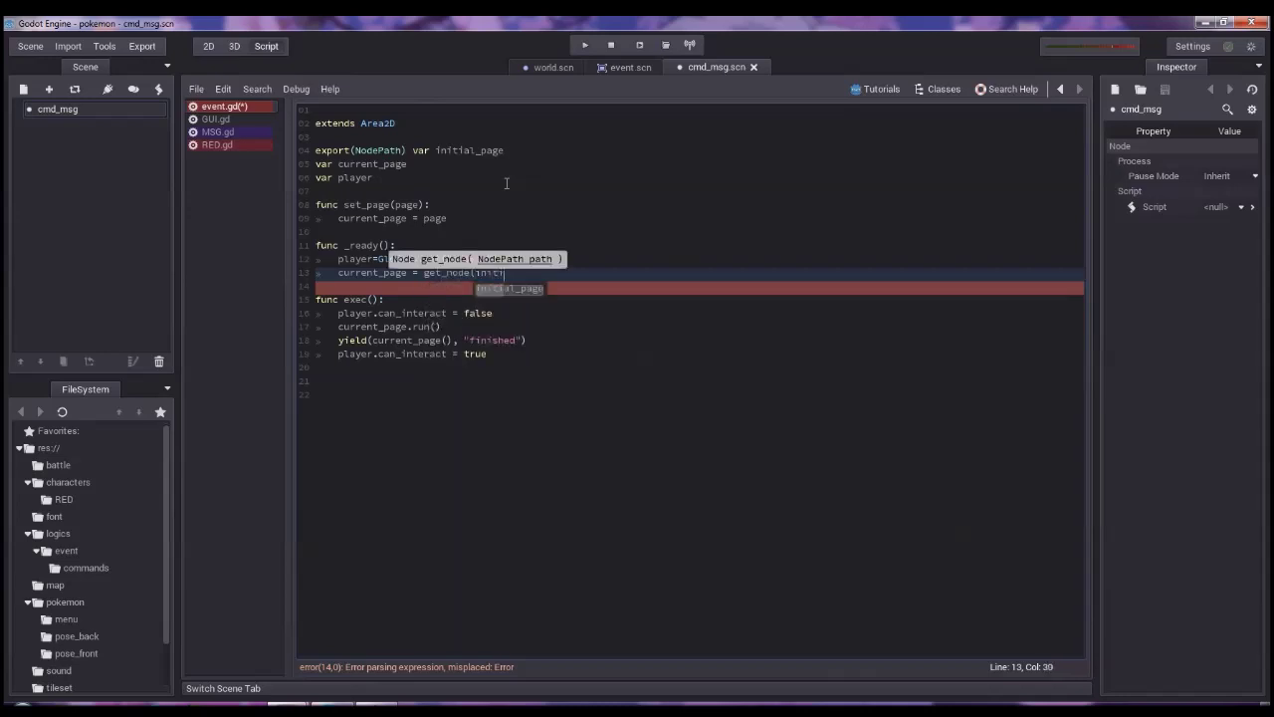
key("Return")
type(".get")
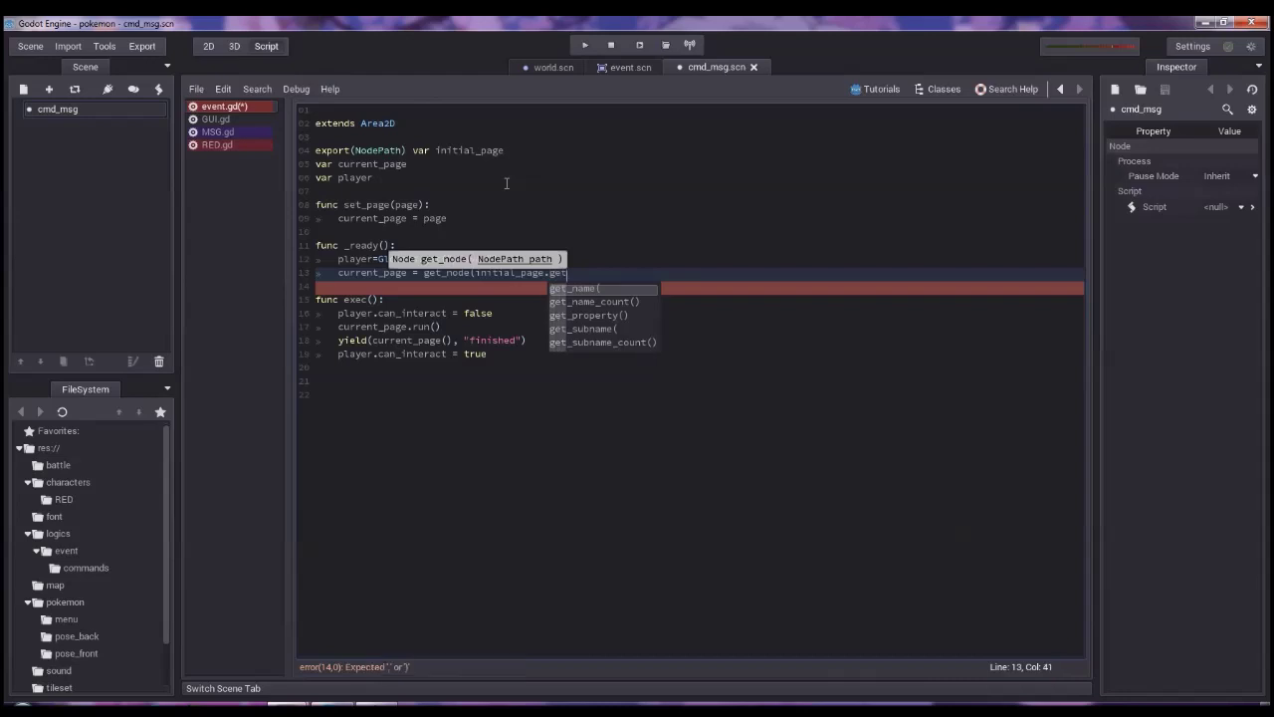
key("Escape")
key("BackSpace")
key("BackSpace")
key("BackSpace")
key("BackSpace")
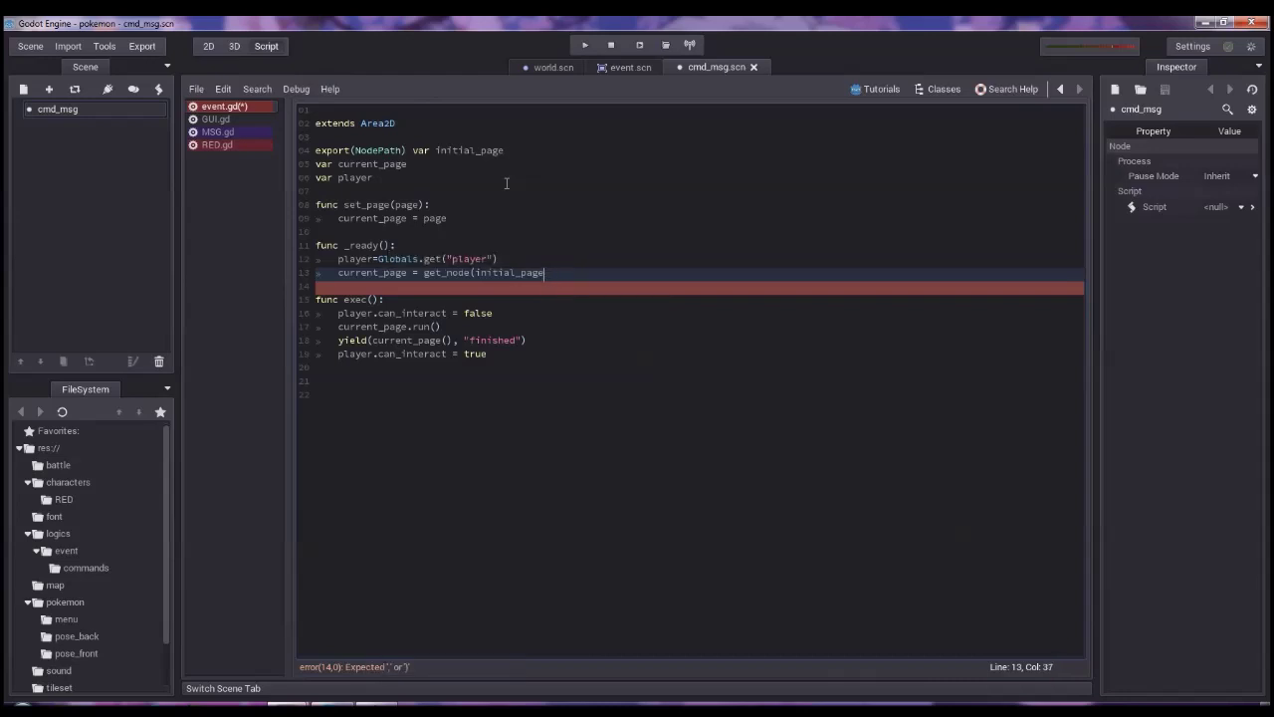
type(")")
key("ctrl+s")
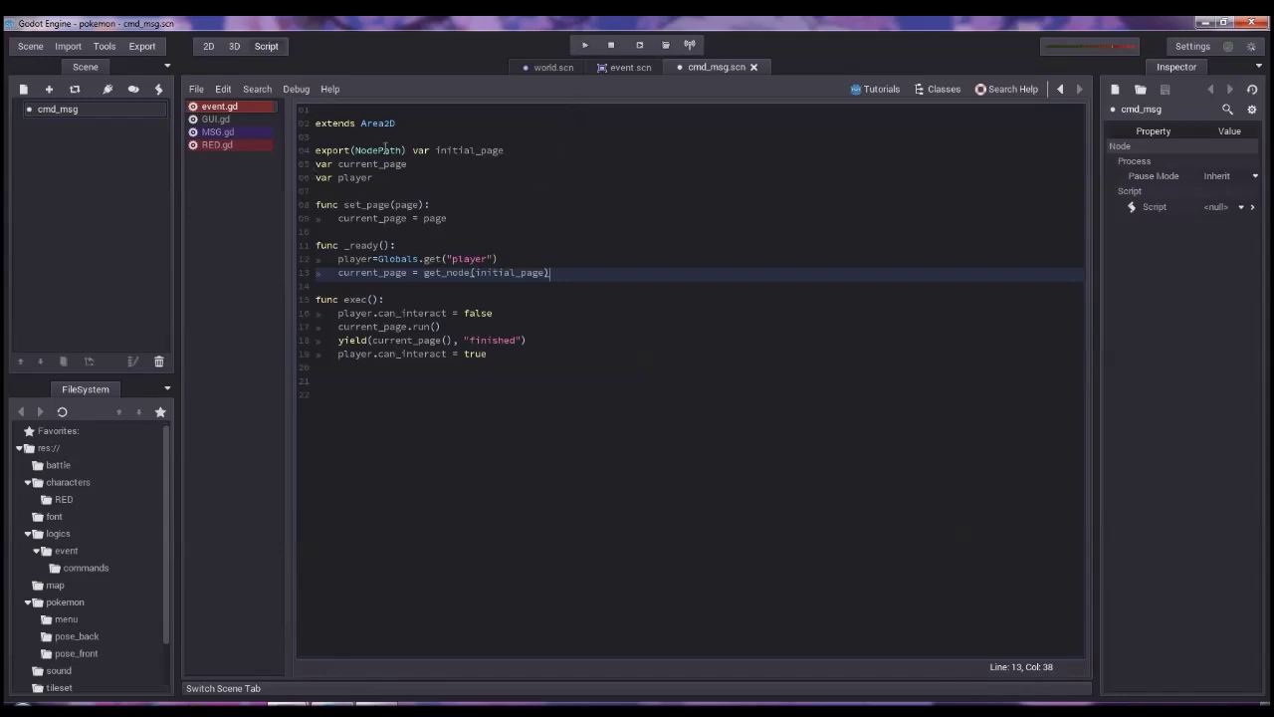
left_click(622, 68)
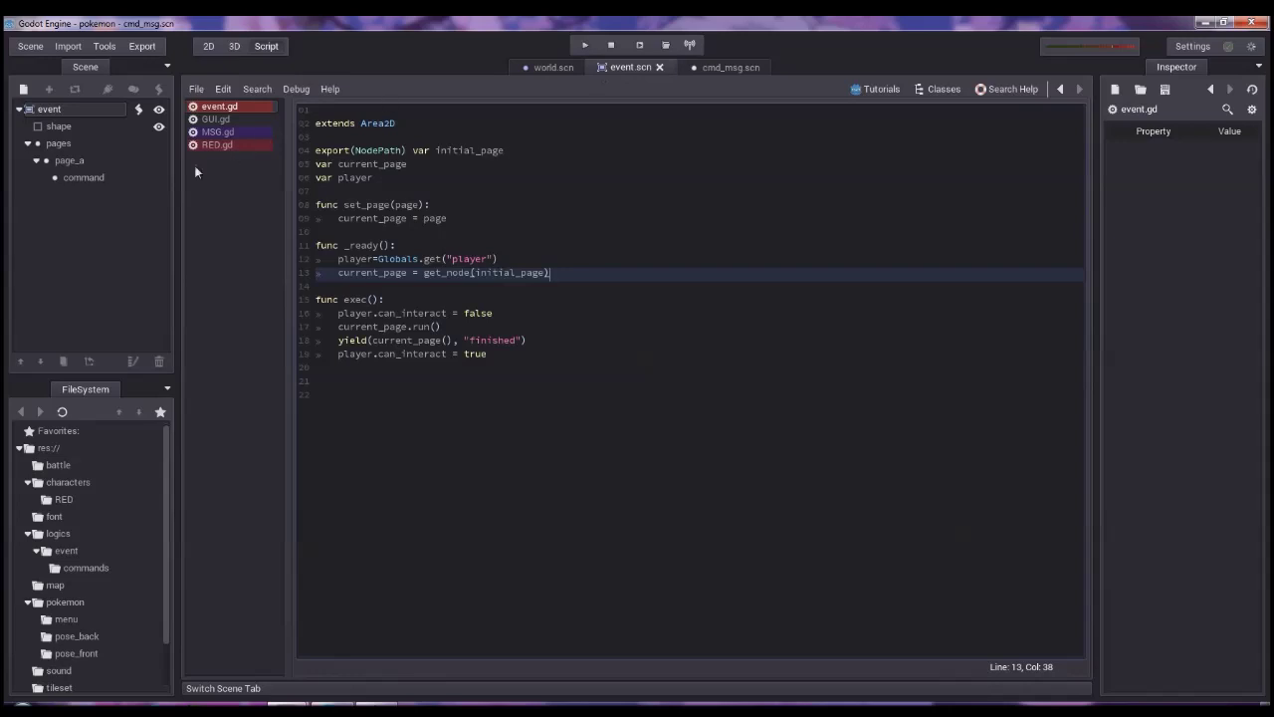
Start a New Scene, add a plain Node as its root, and name it event_page.
left_click(138, 144)
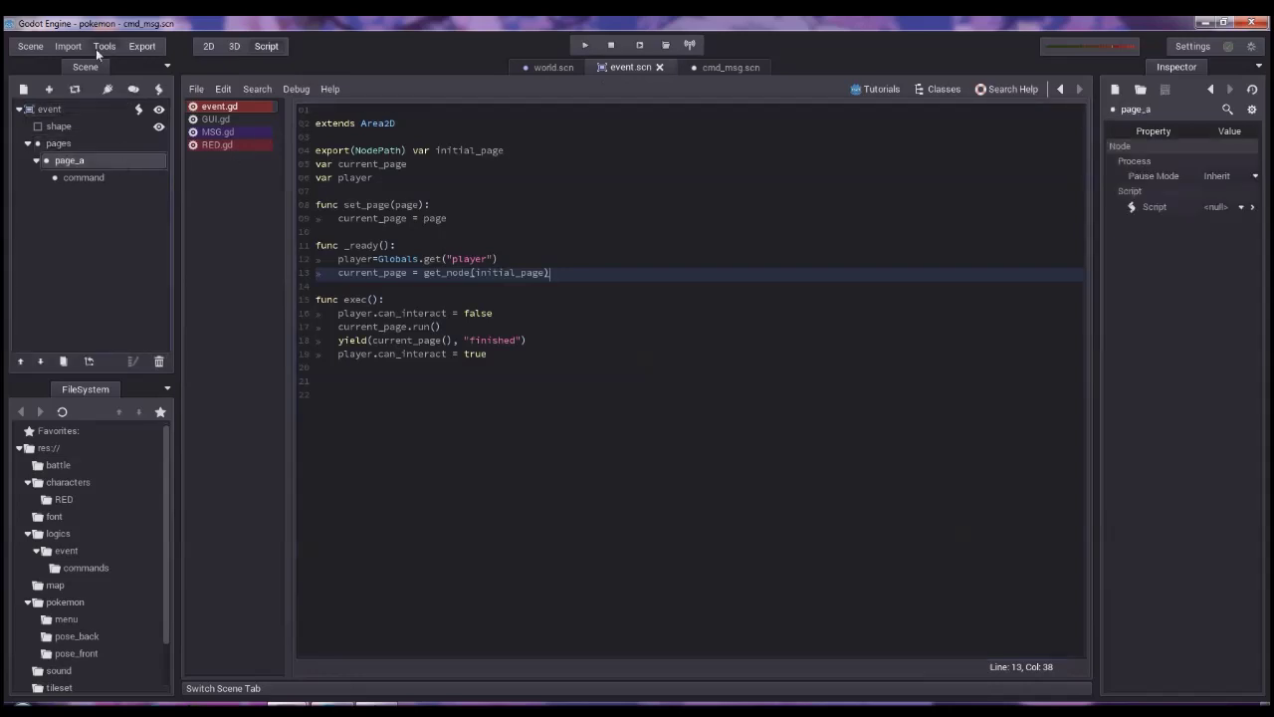
left_click(30, 46)
left_click(34, 70)
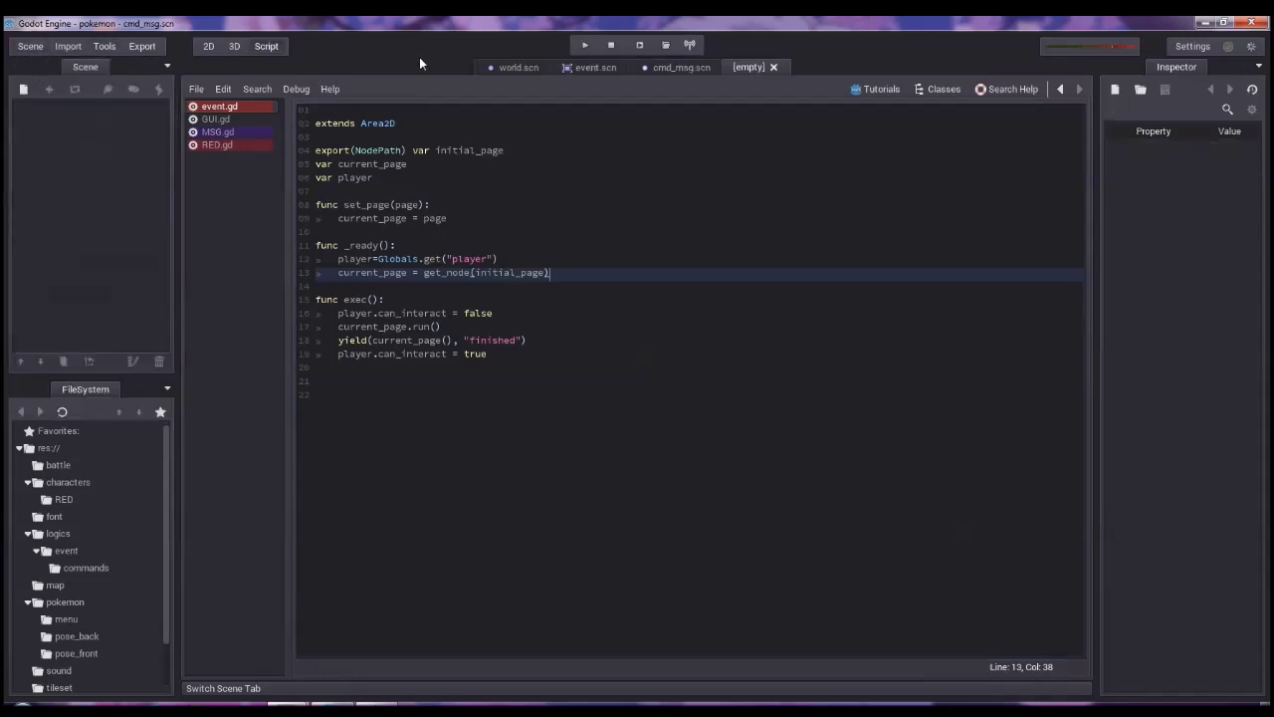
left_click(23, 89)
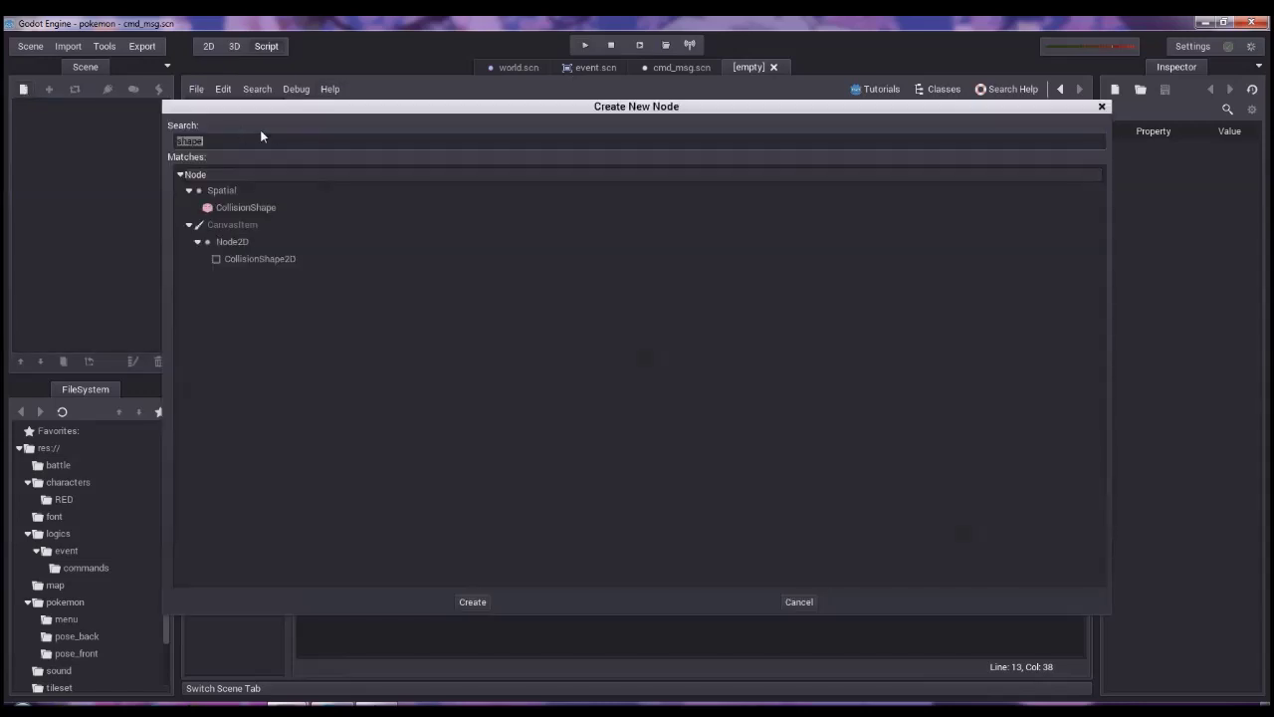
type("event")
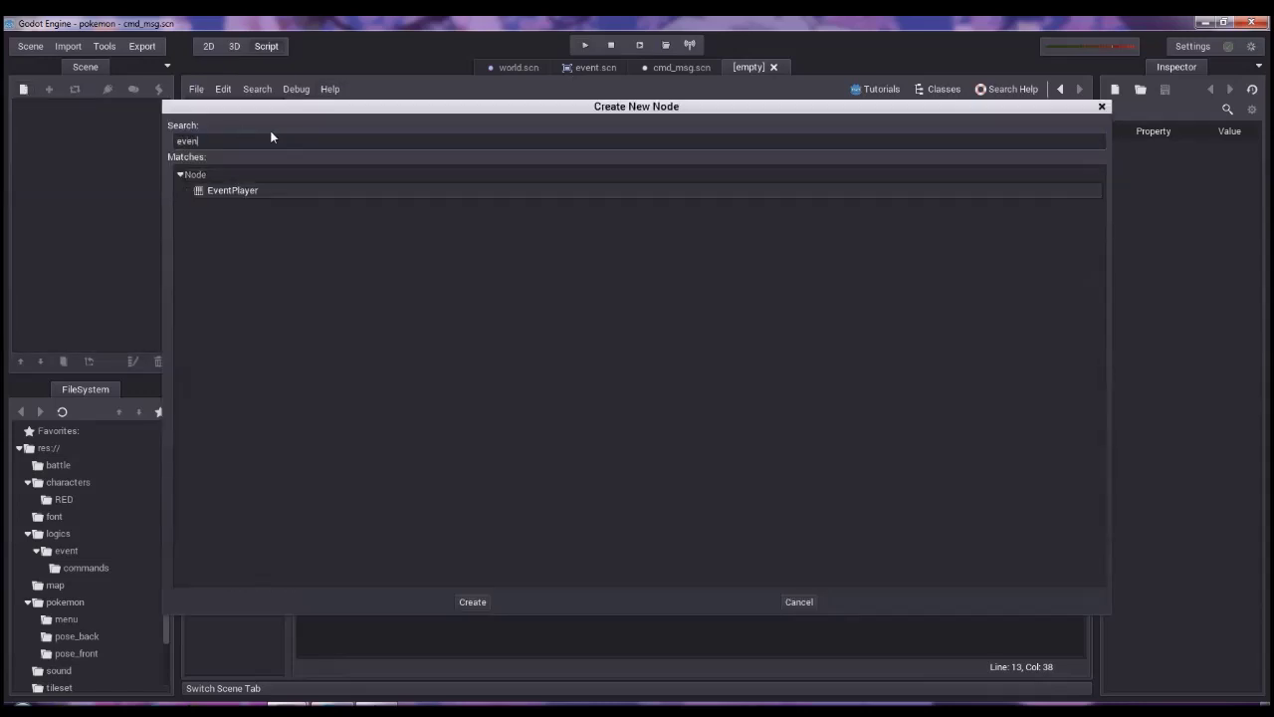
type("_page")
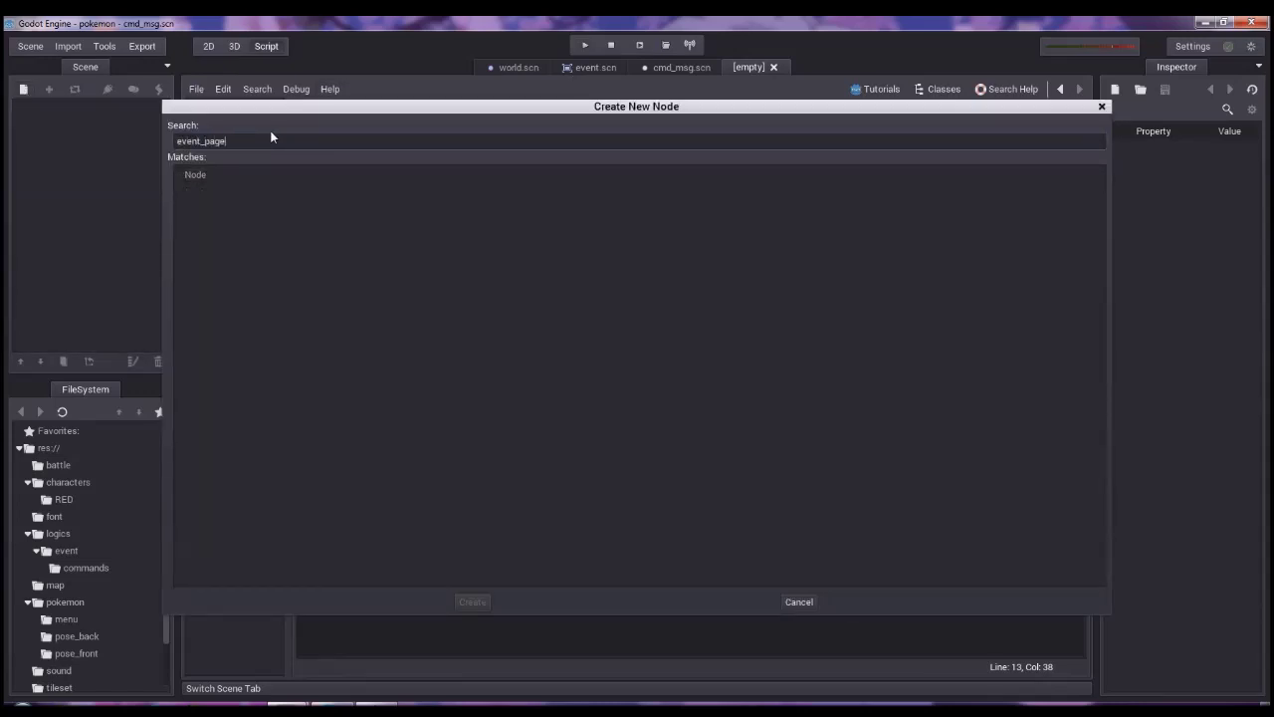
double_click(217, 175)
double_click(99, 110)
type("event_page")
key("Return")
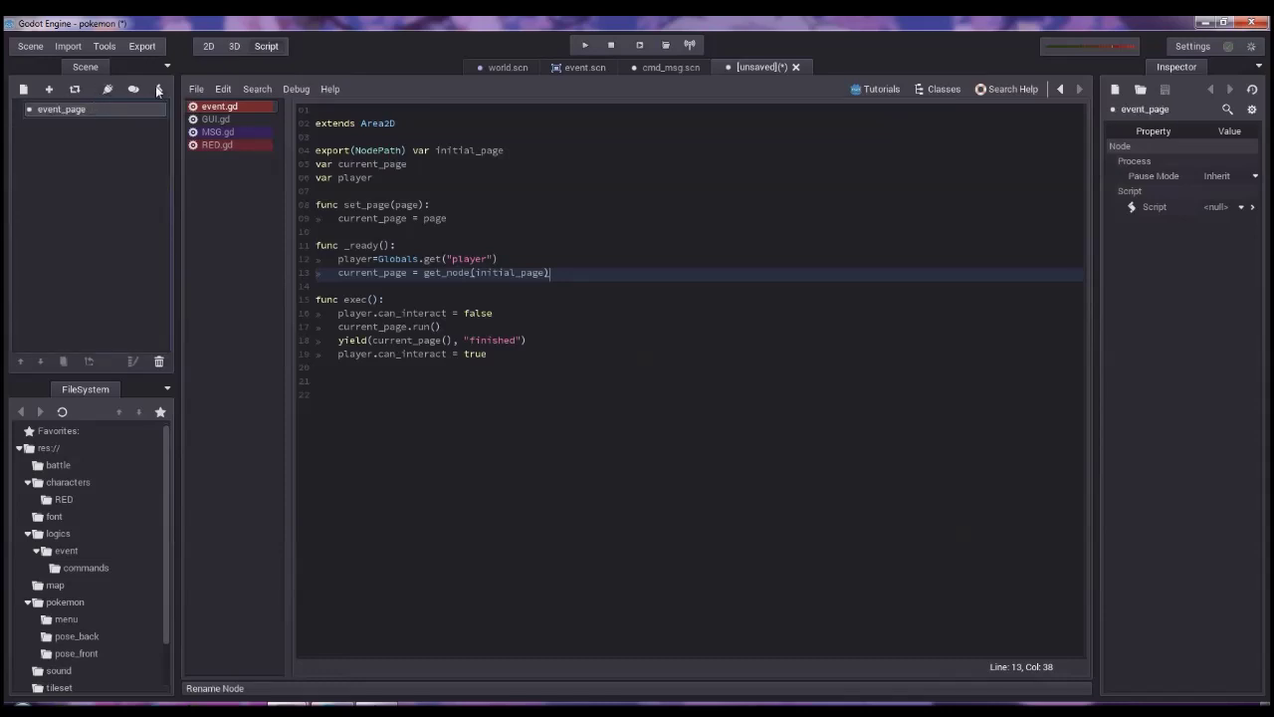
Cancel a first script attempt and save the new scene as event_page.scn.
left_click(156, 87)
left_click(598, 287)
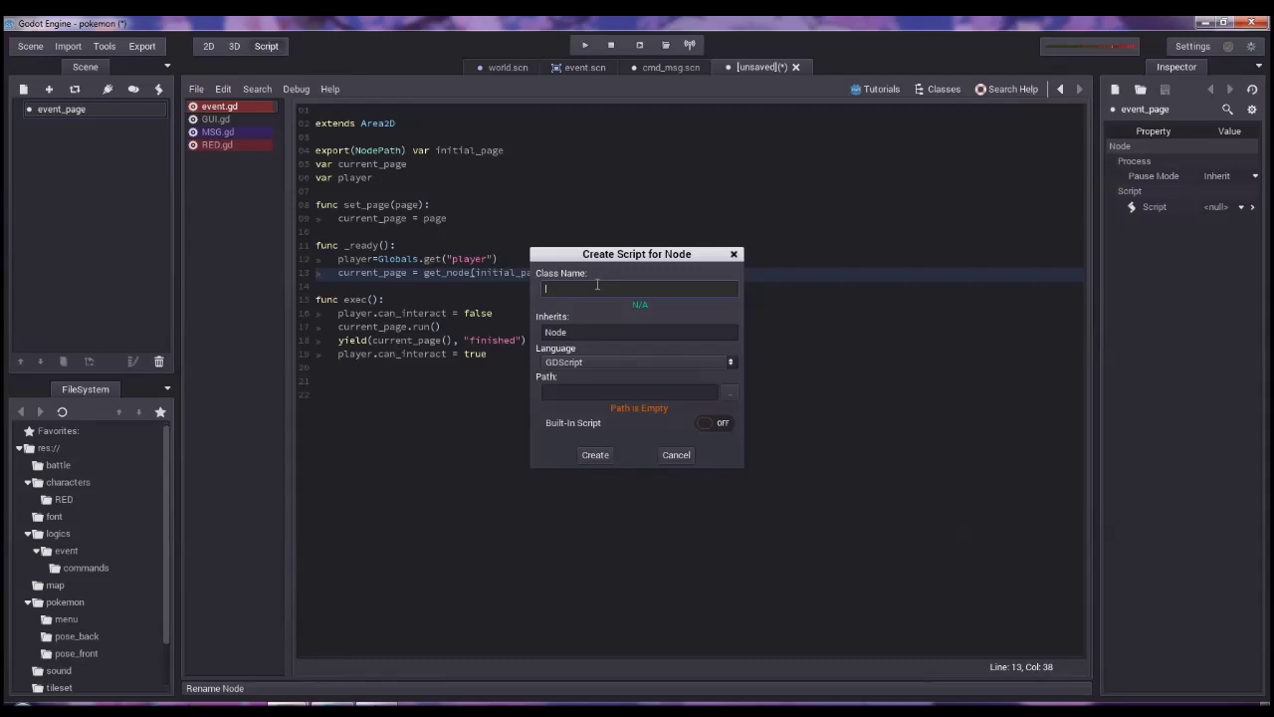
left_click(675, 454)
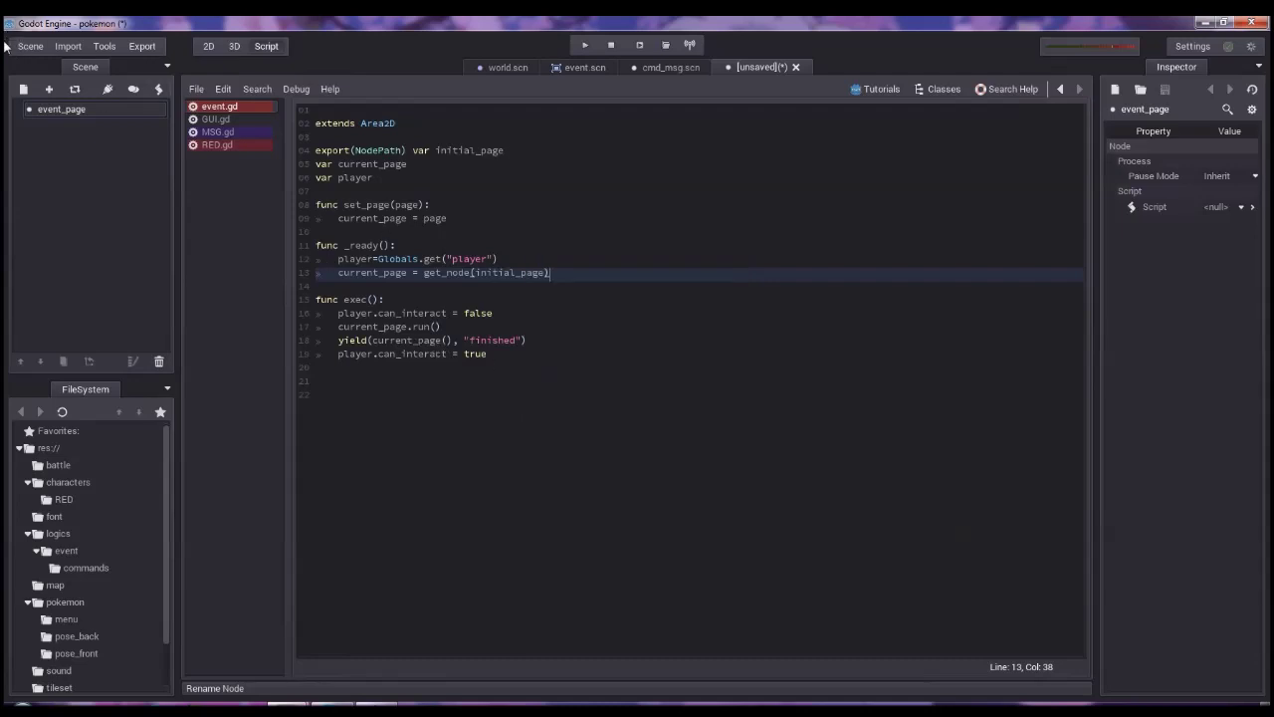
double_click(104, 107)
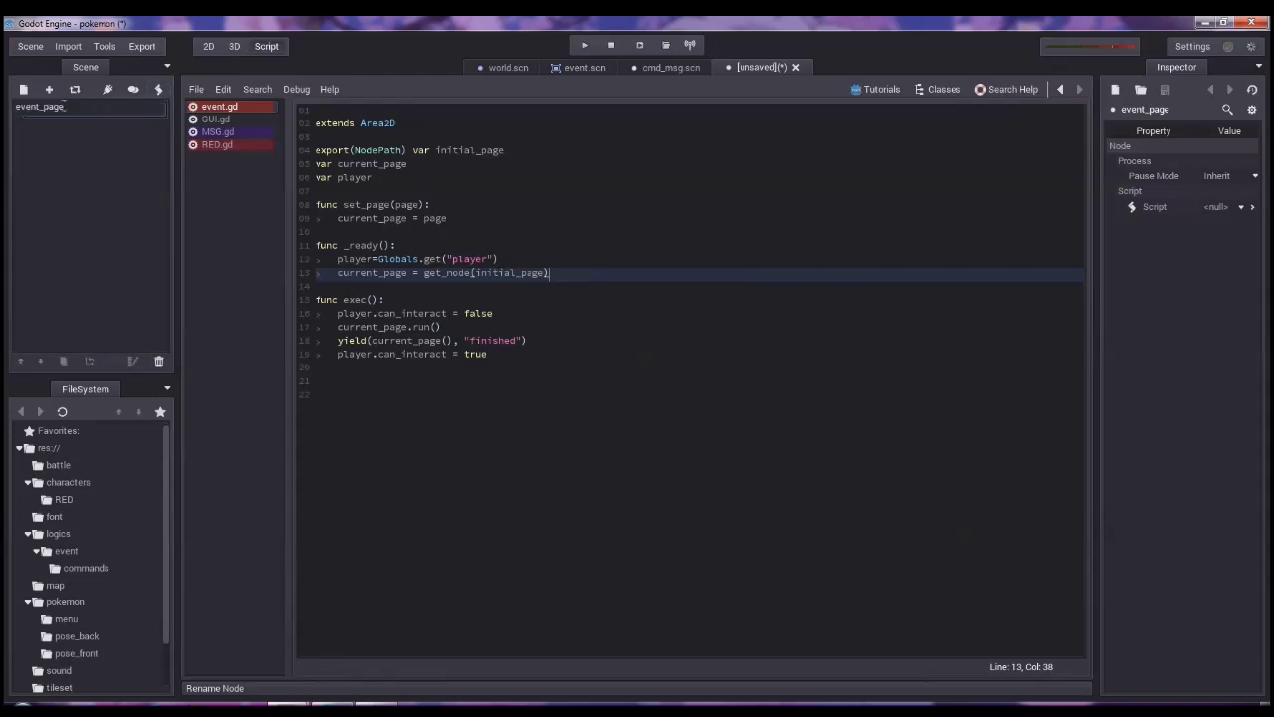
left_click(30, 46)
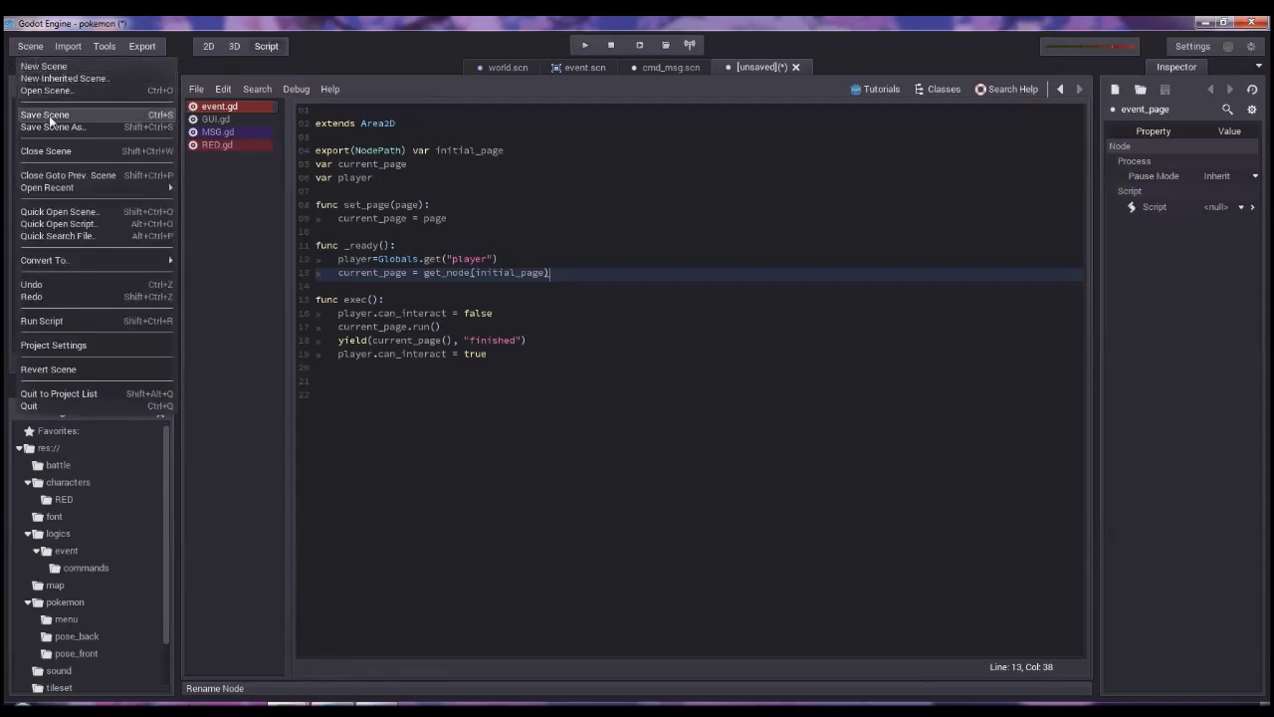
left_click(49, 115)
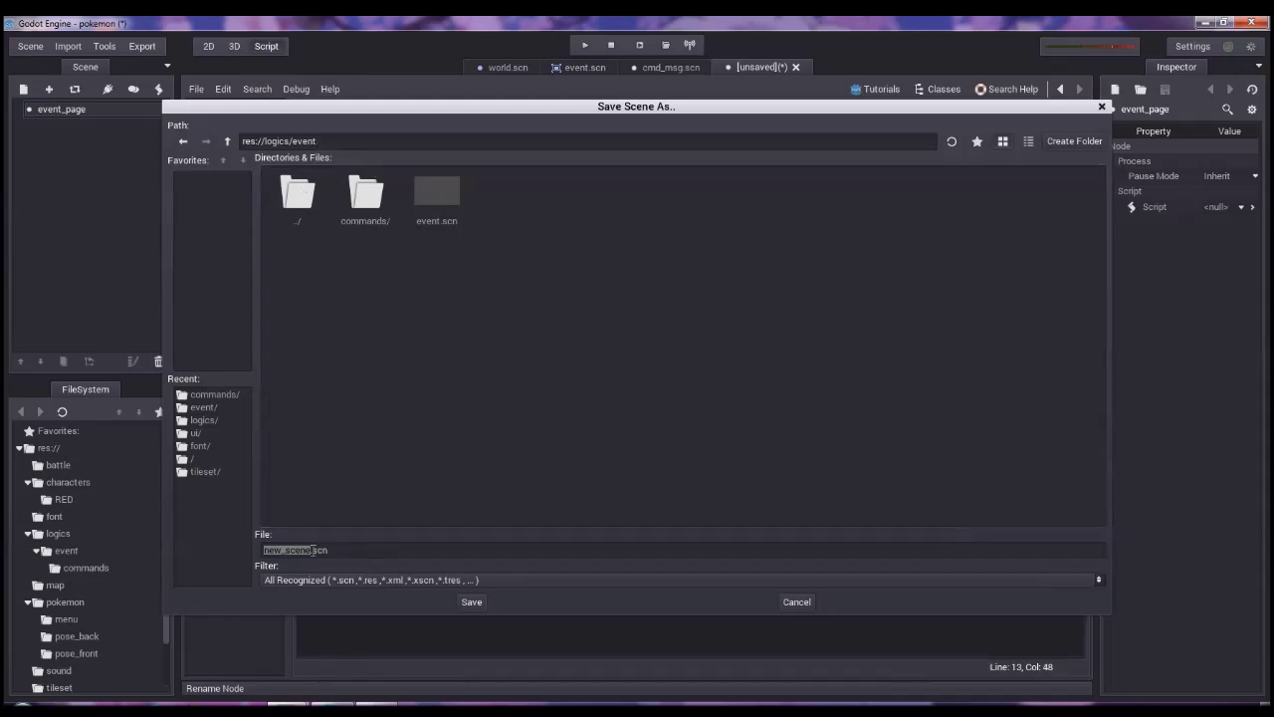
type("event_page")
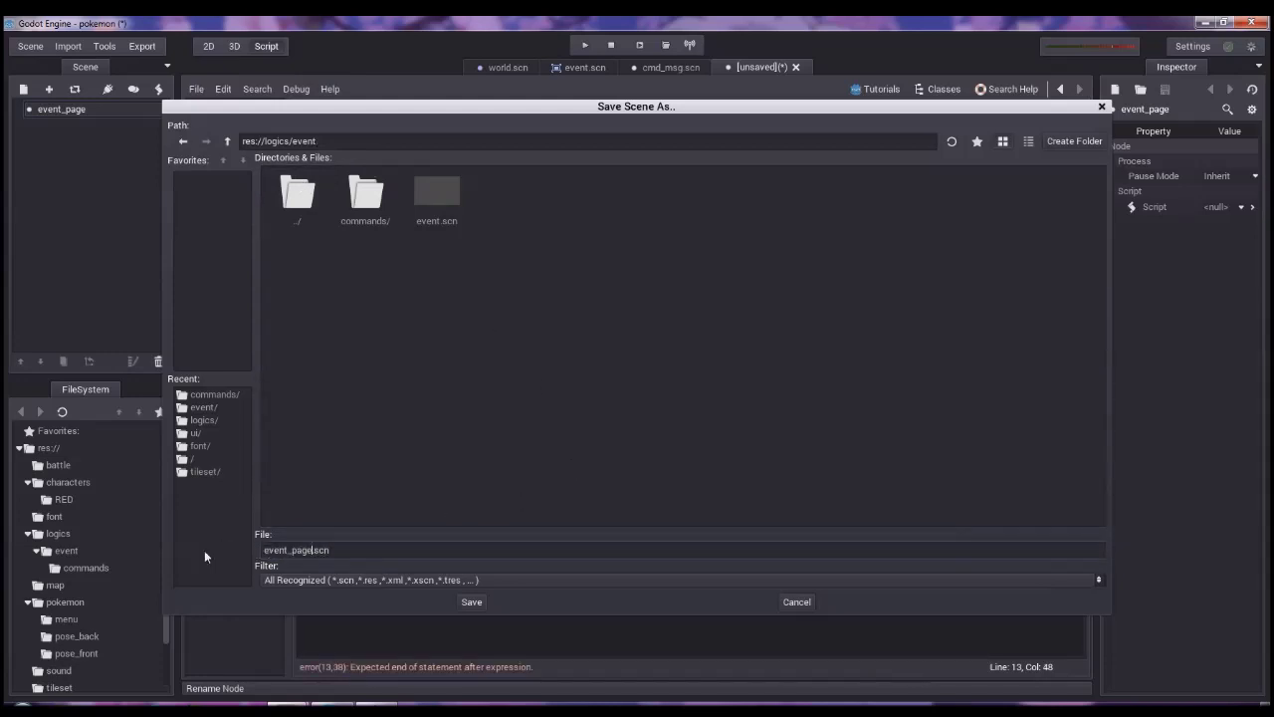
key("Return")
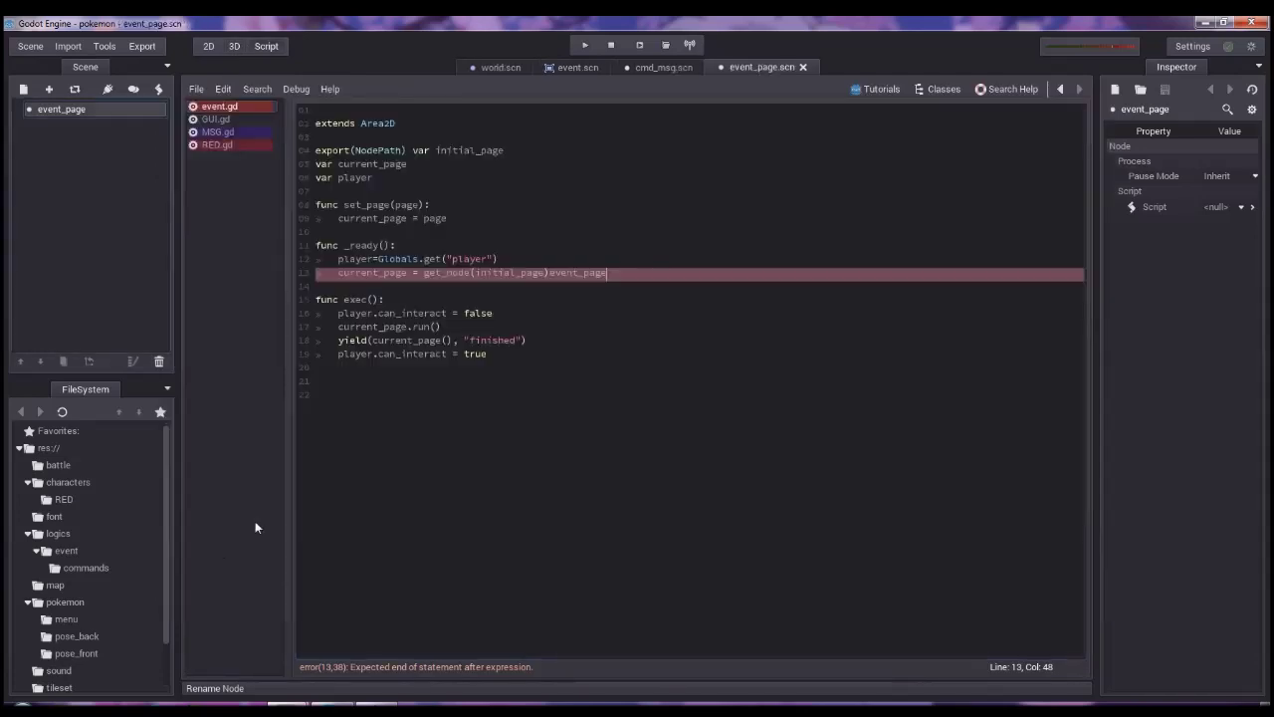
key("ctrl+z")
key("ctrl+z")
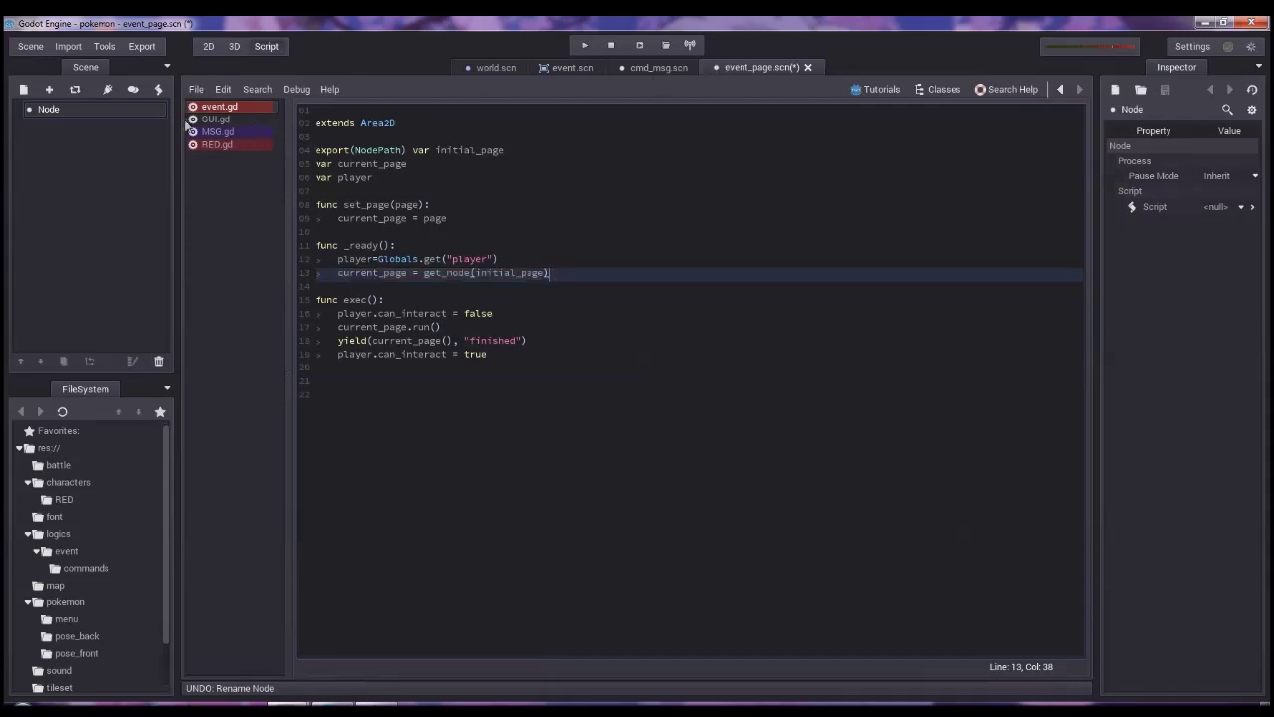
Attach a new event_page.gd script to the root and delete its example comment lines.
left_click(158, 88)
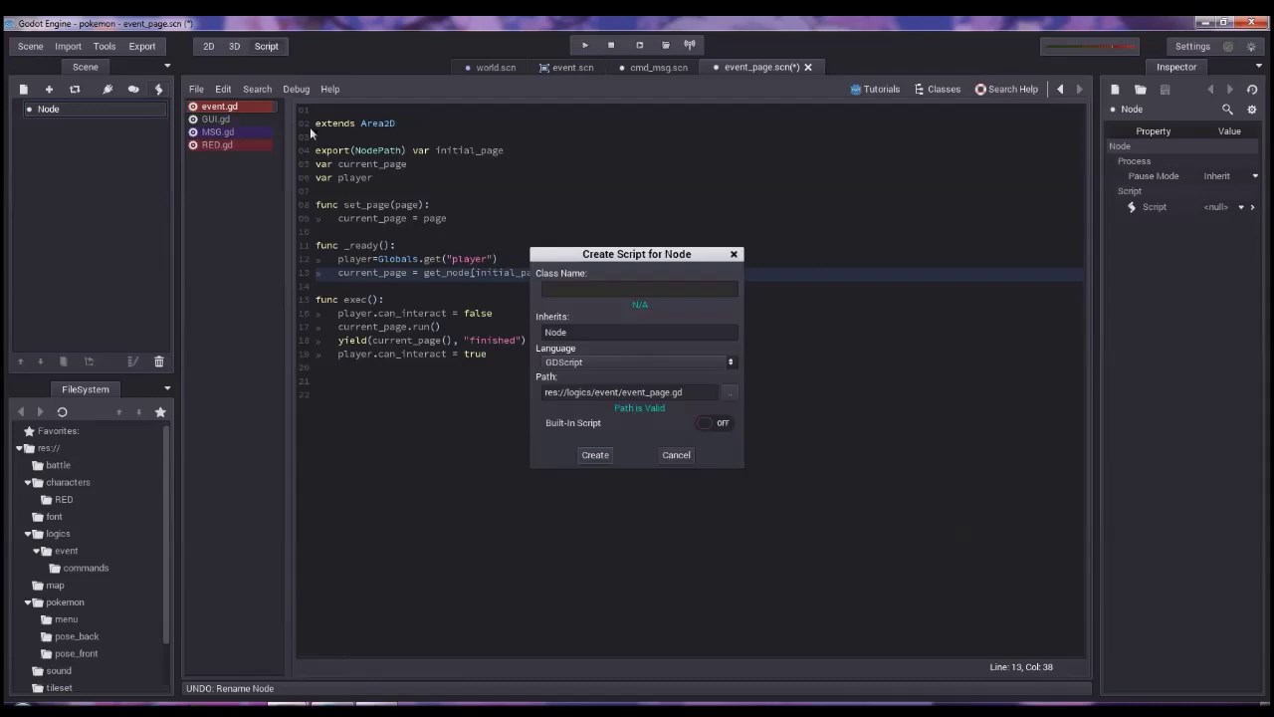
left_click(602, 455)
left_click_drag(413, 177, 315, 150)
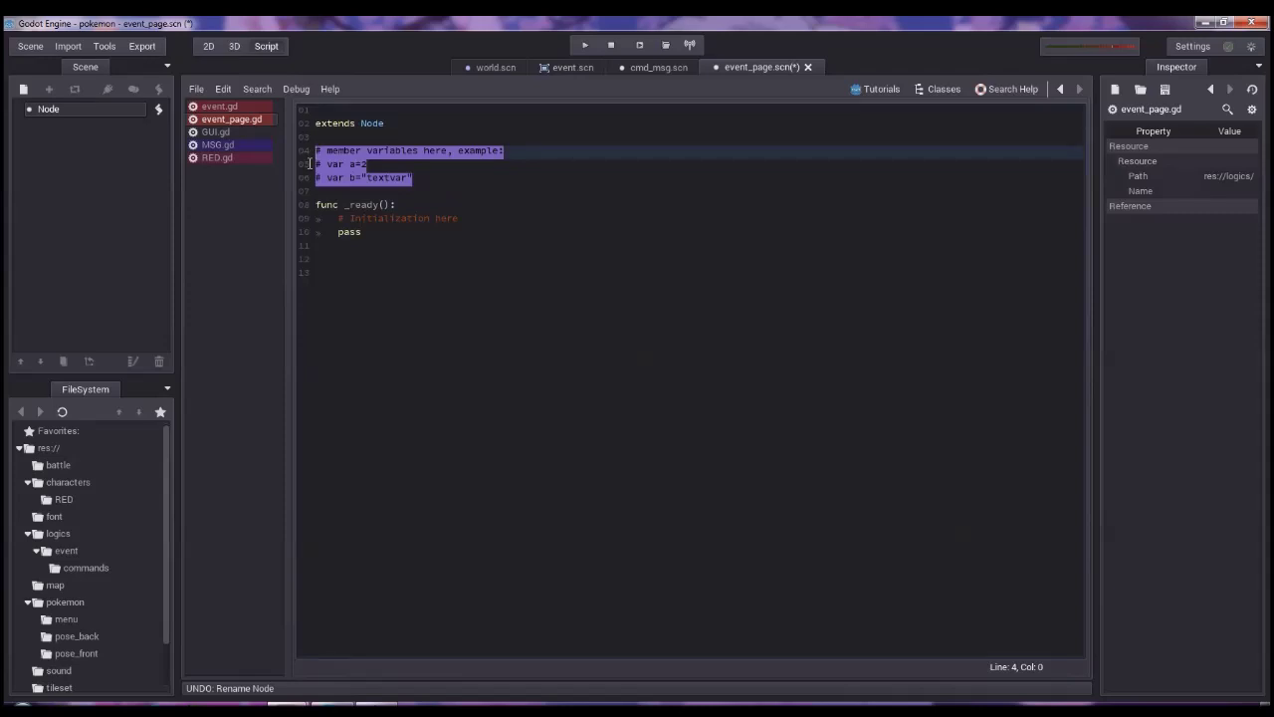
key("Delete")
Remove the blank lines and _ready body and start a func _run(): header.
key("BackSpace")
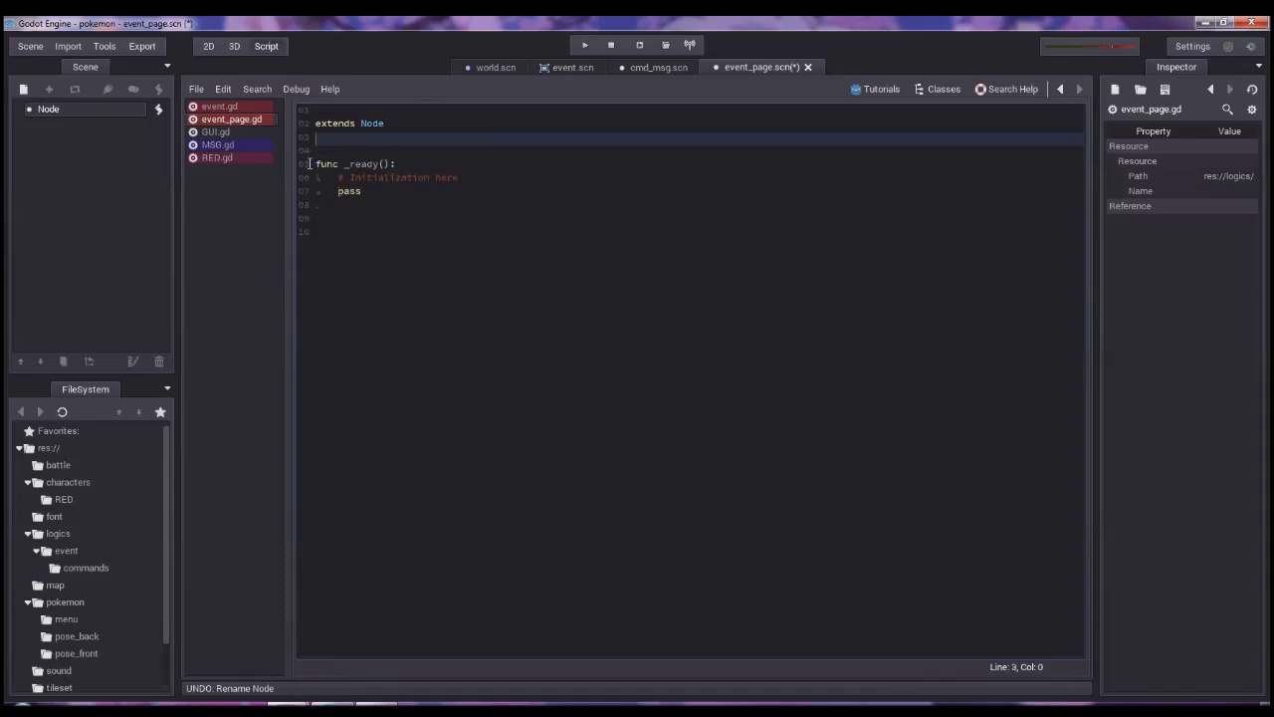
key("BackSpace")
left_click_drag(369, 182, 346, 151)
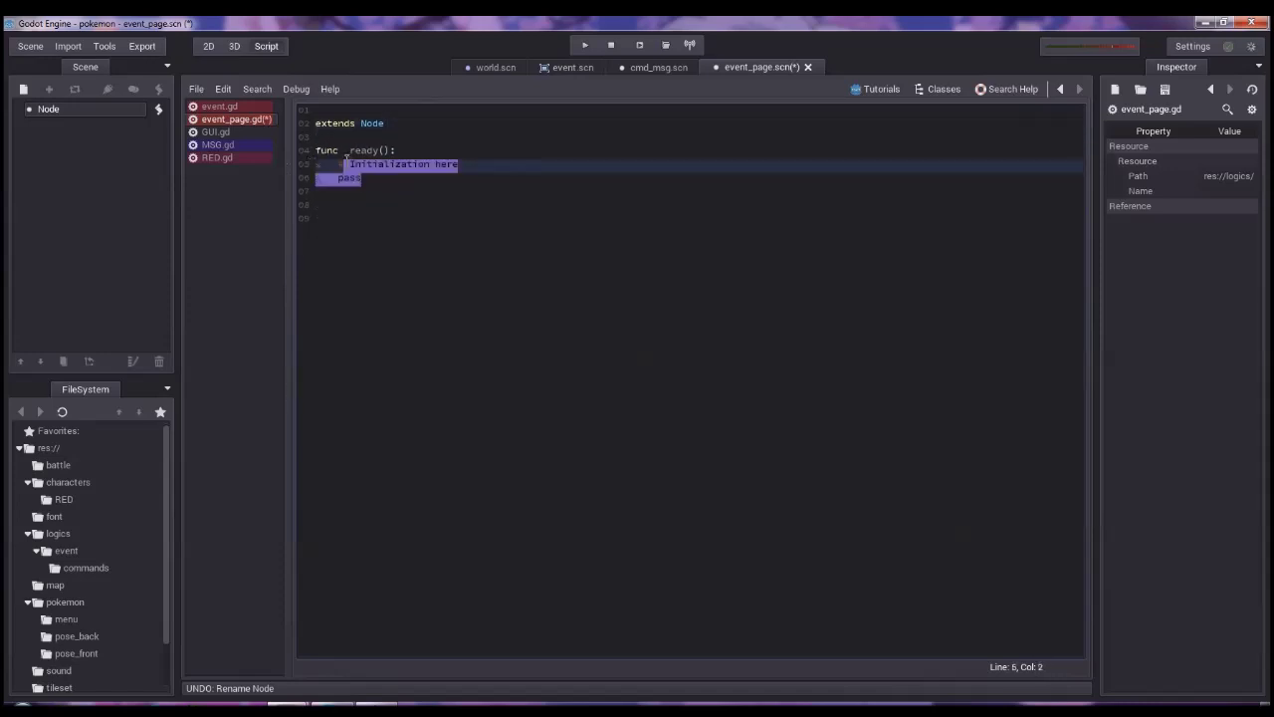
key("Delete")
type("run():")
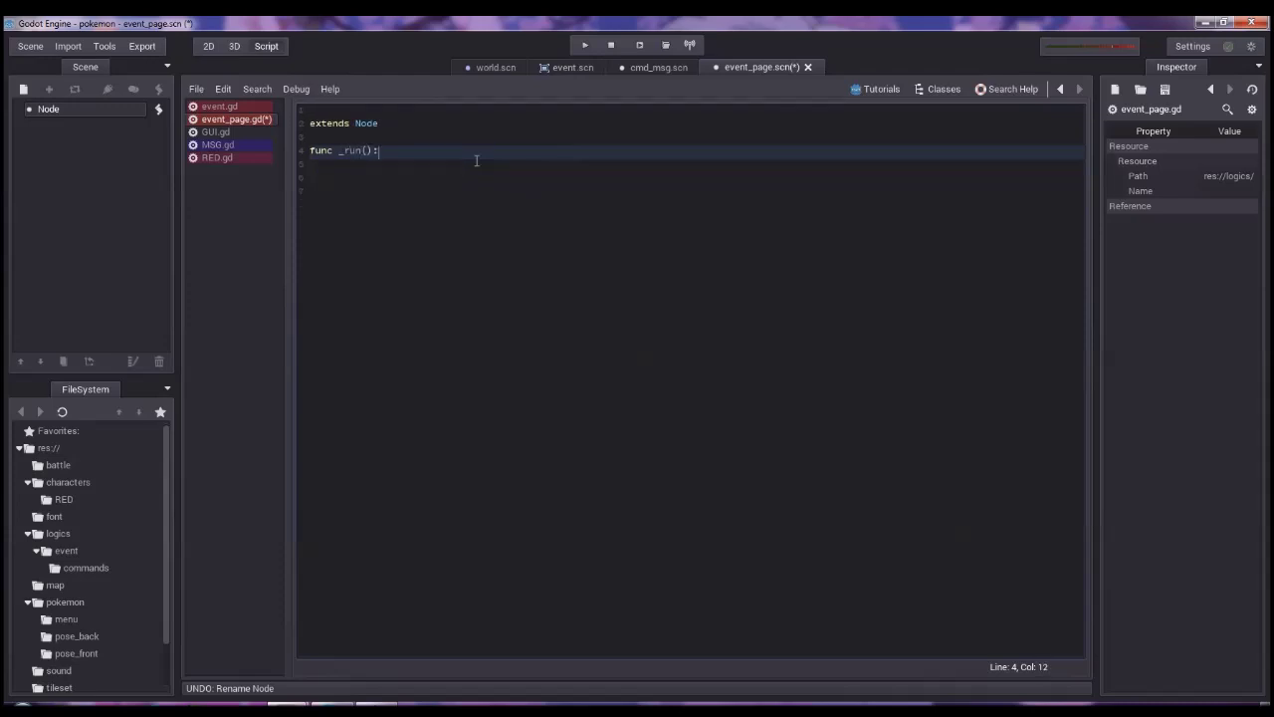
key("Return")
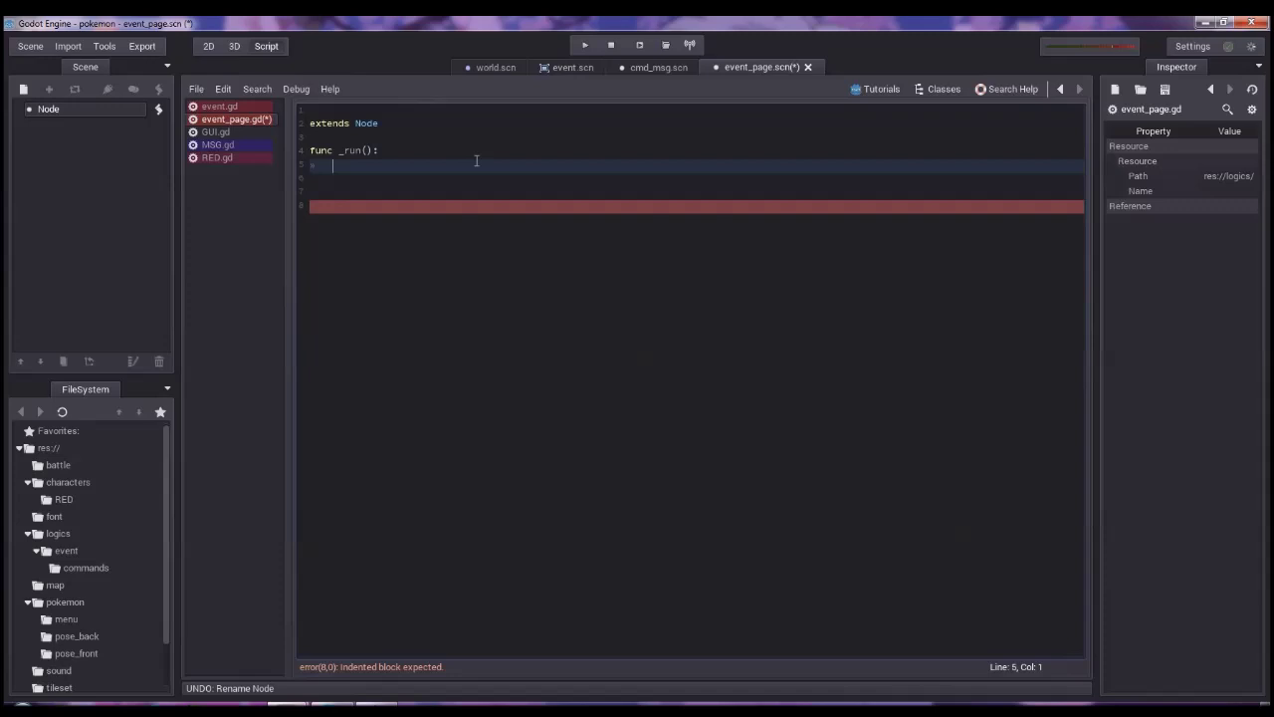
Write the loop for cmd in get_children(): inside _run.
type("chil")
type("d")
key("BackSpace")
key("BackSpace")
key("BackSpace")
key("BackSpace")
key("BackSpace")
type("for (int")
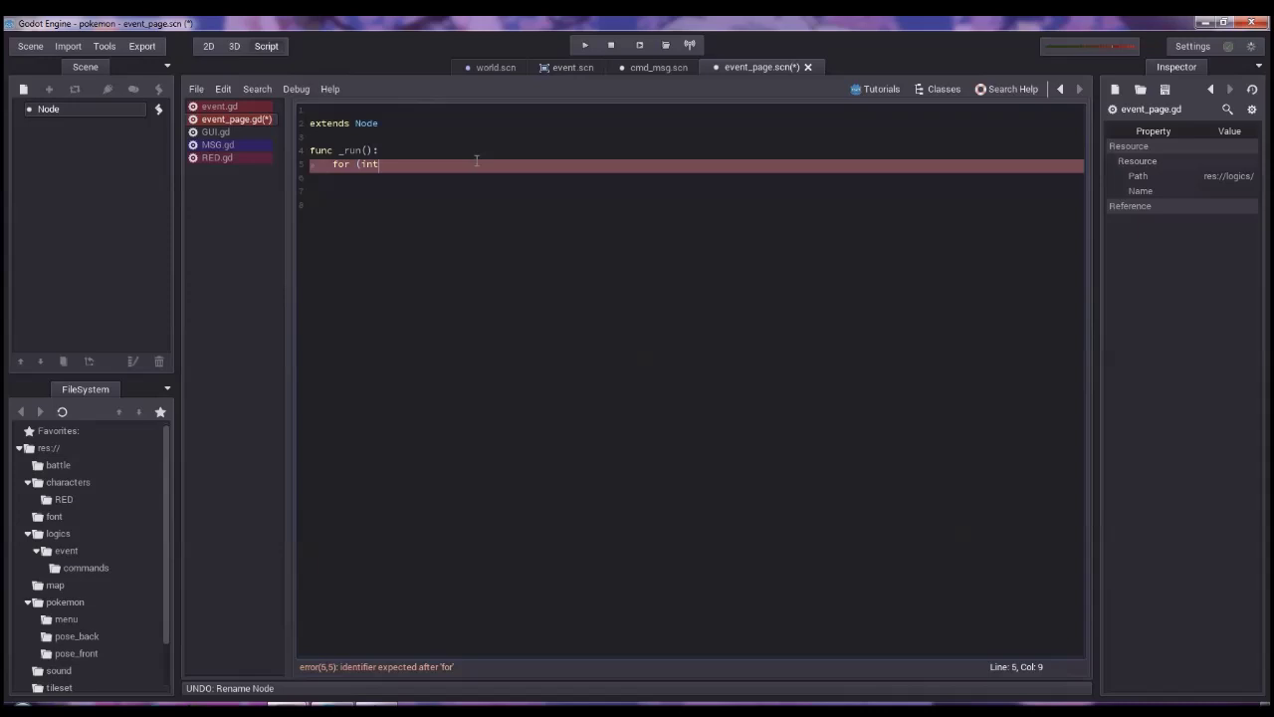
key("BackSpace")
key("BackSpace")
key("BackSpace")
type("cmd in ")
type("chet")
key("BackSpace")
key("BackSpace")
key("BackSpace")
key("BackSpace")
key("BackSpace")
type("get_")
key("Left")
key("Left")
key("Left")
key("BackSpace")
key("End")
key("ctrl+space")
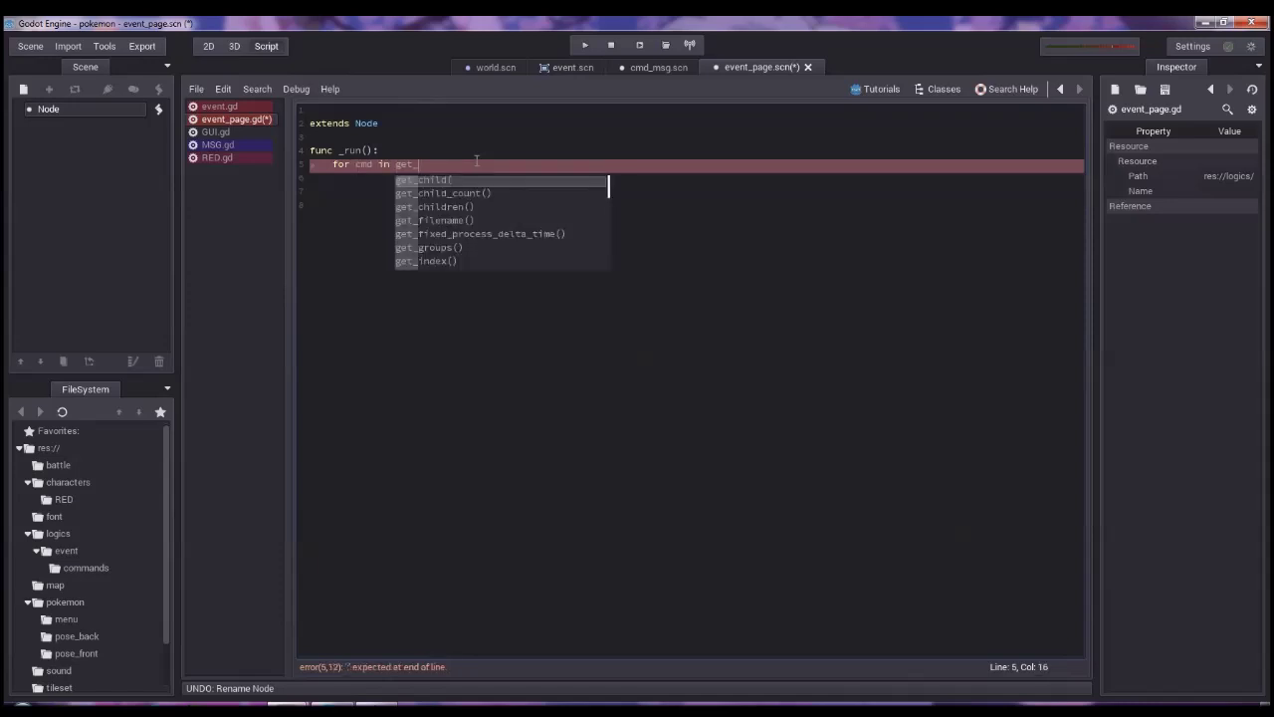
key("Down")
key("Down")
key("Return")
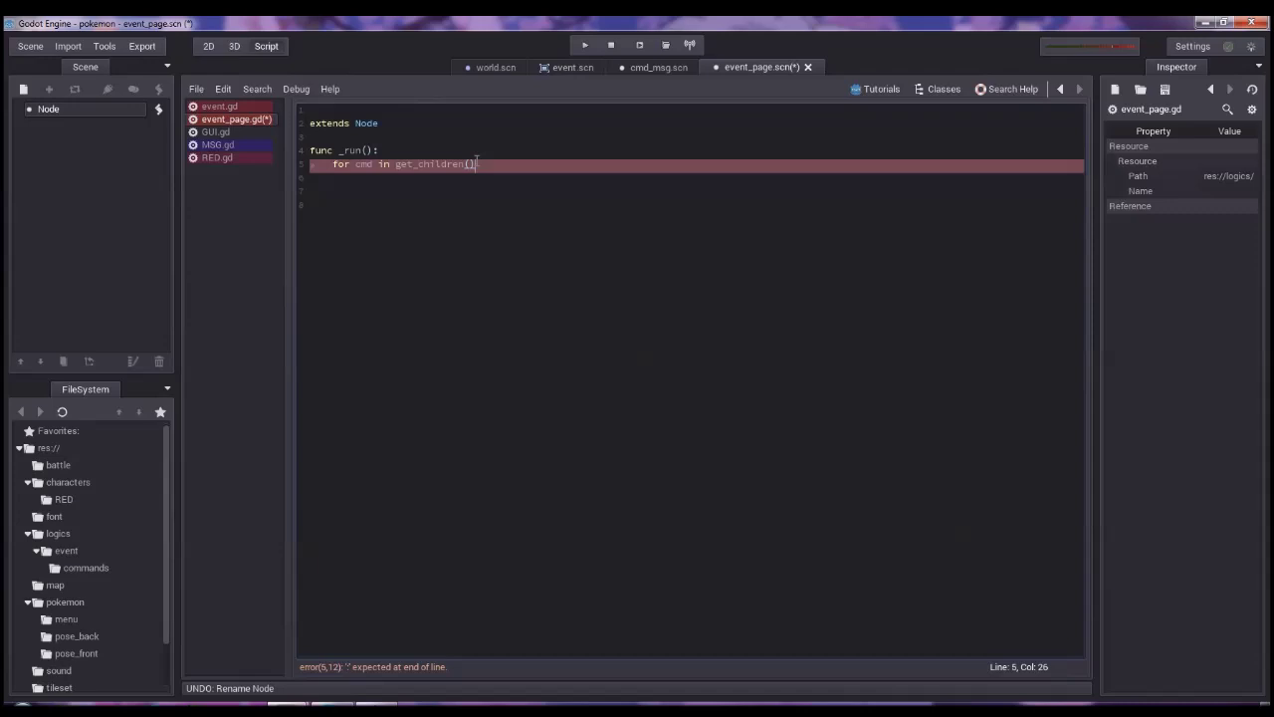
type(":")
key("Return")
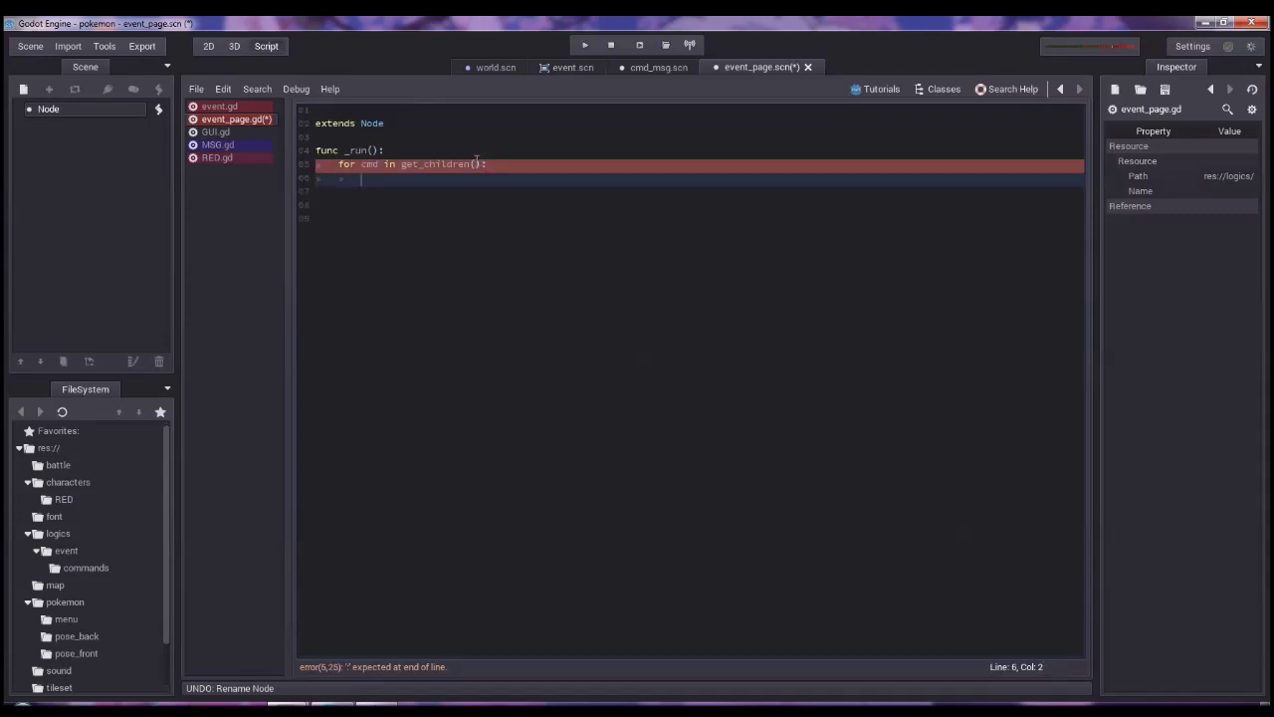
Fill the loop body with cmd.run() and yield(cmd, "finished").
type("cmd.run()")
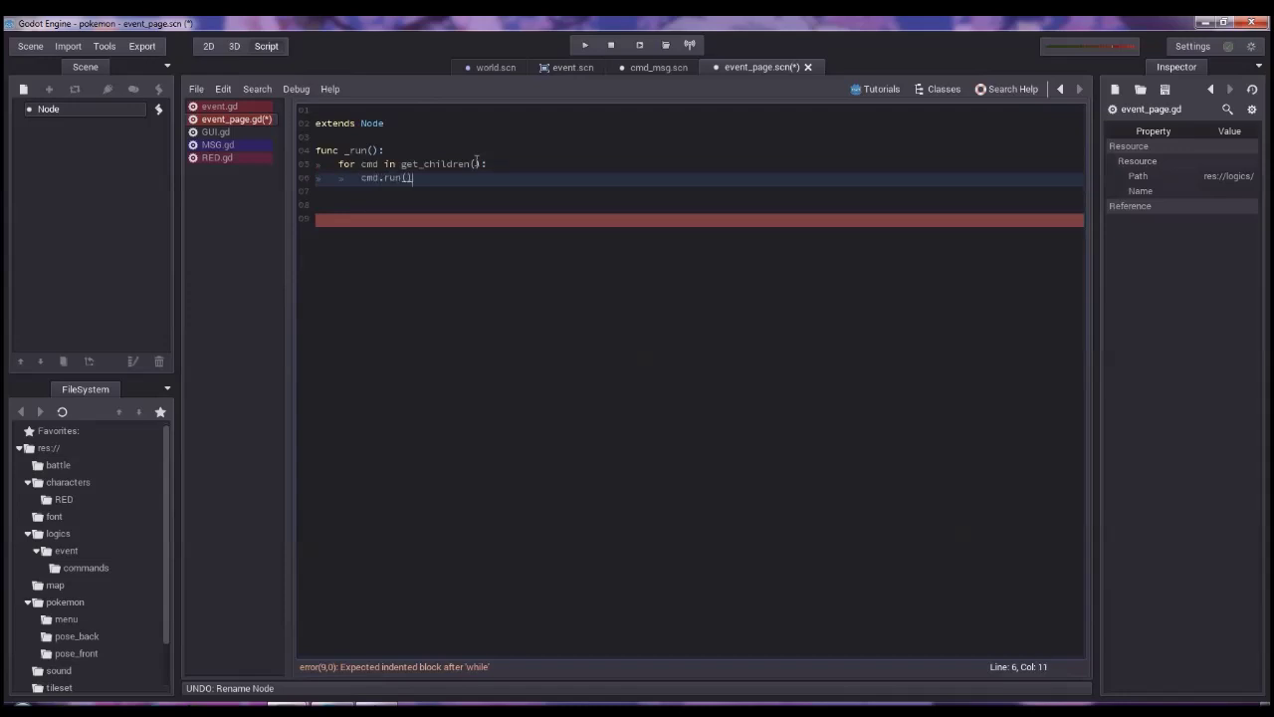
key("Return")
type("yield")
type("(co")
key("BackSpace")
type("md, ")
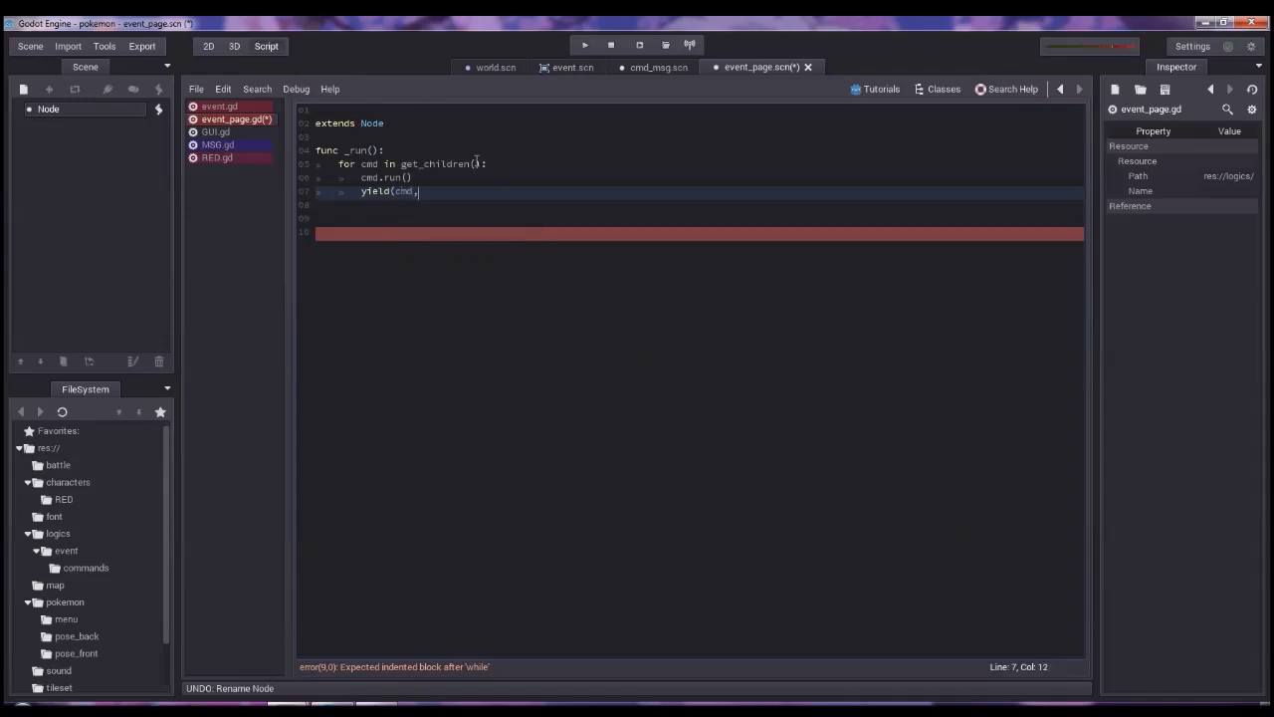
type("\"finished\")")
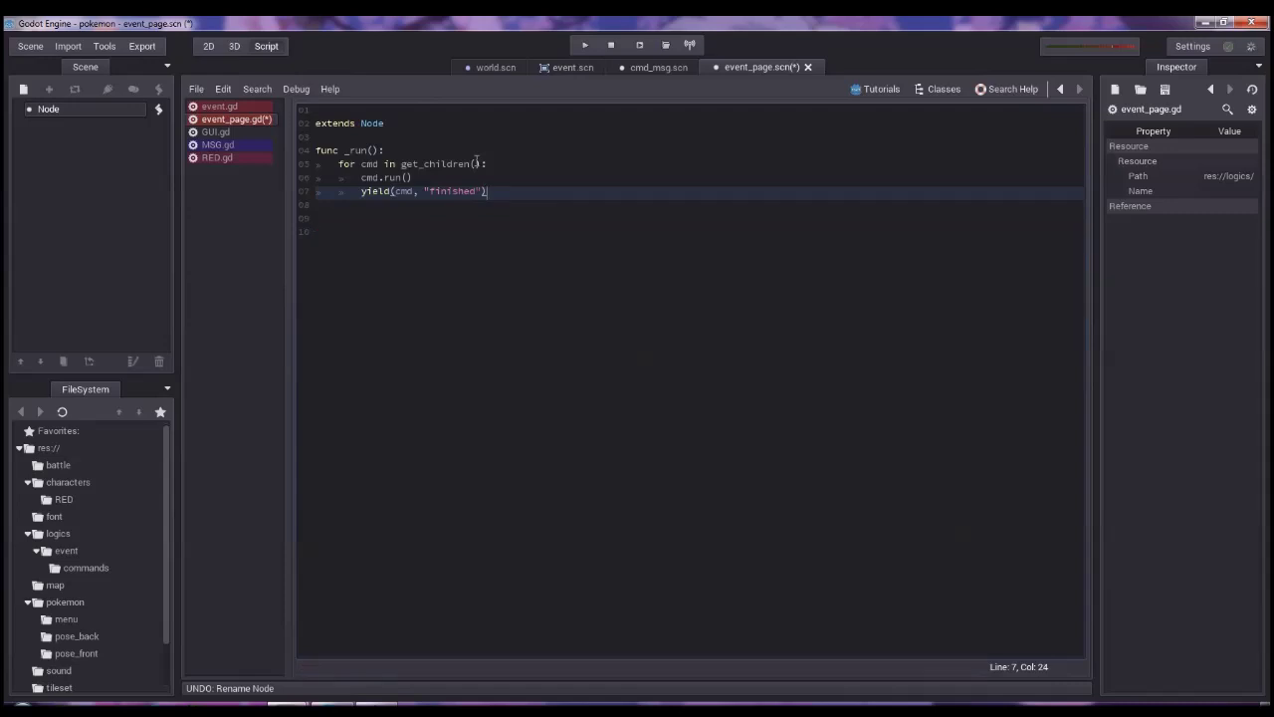
left_click(424, 135)
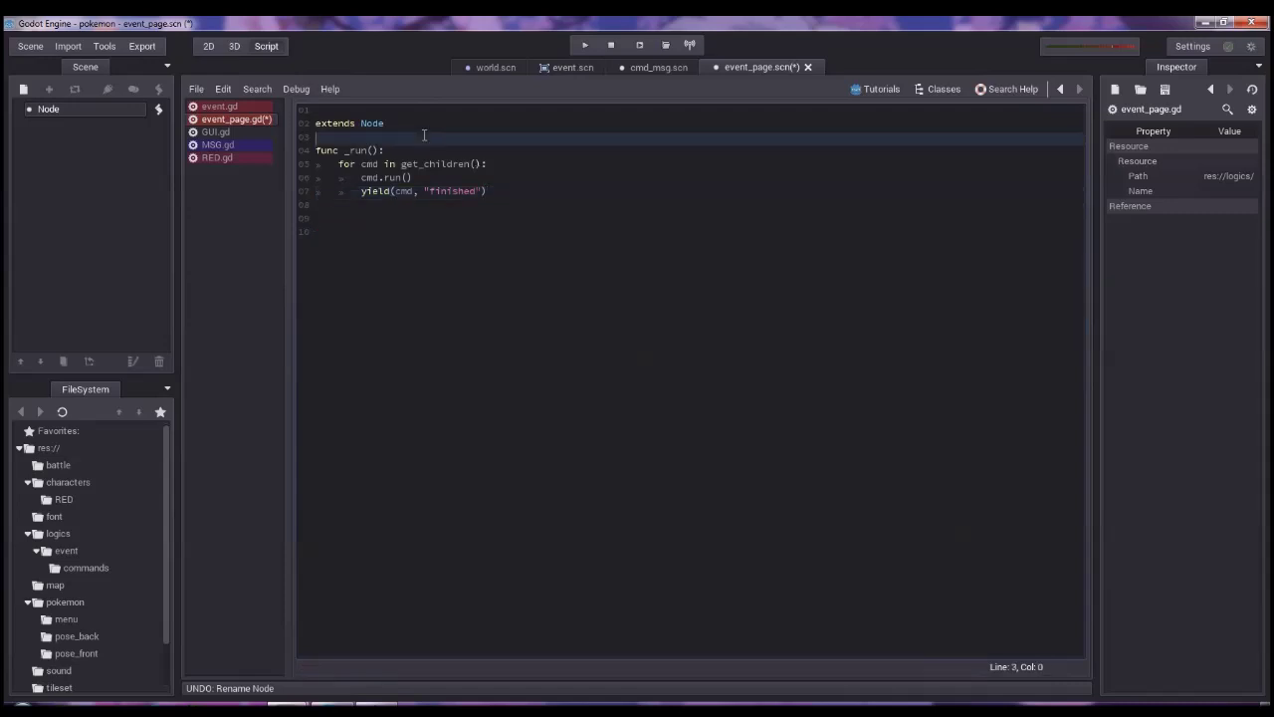
Insert func _init() calling add_user_signal("finished") above _run, then switch to cmd_msg.scn.
key("Return")
key("Return")
key("Up")
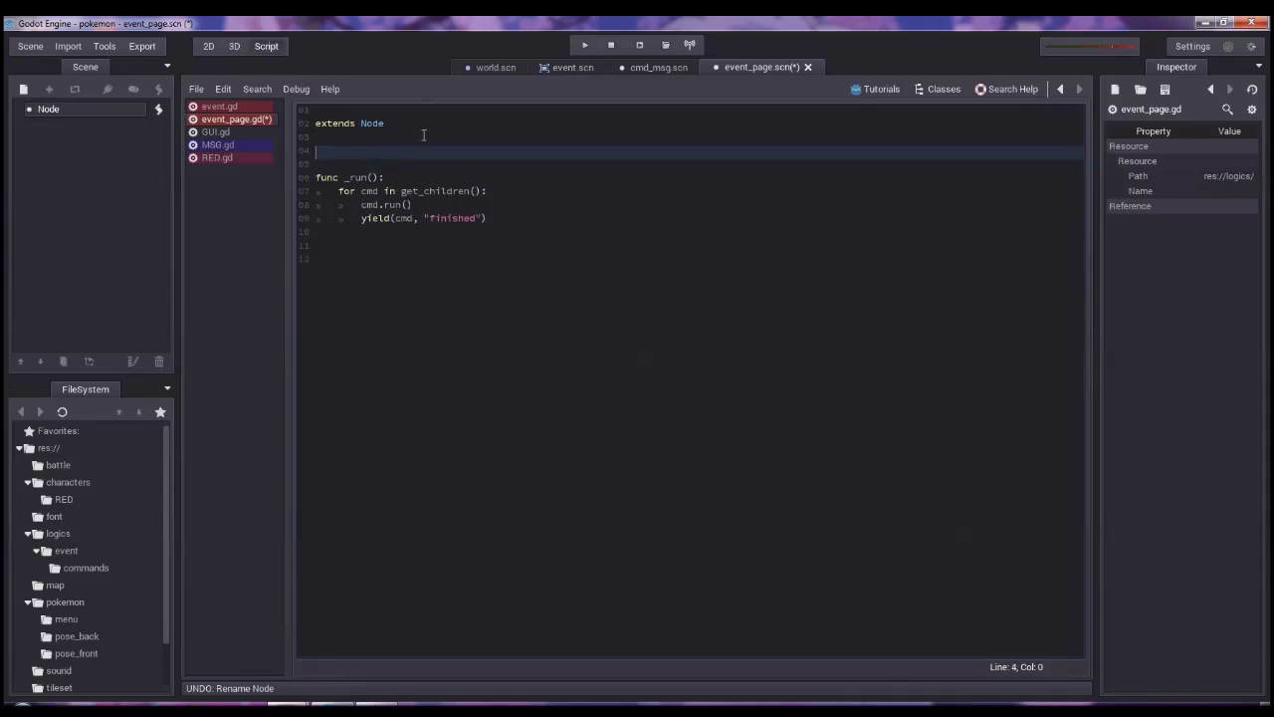
type("func ")
type("_init")
key("Return")
key("Return")
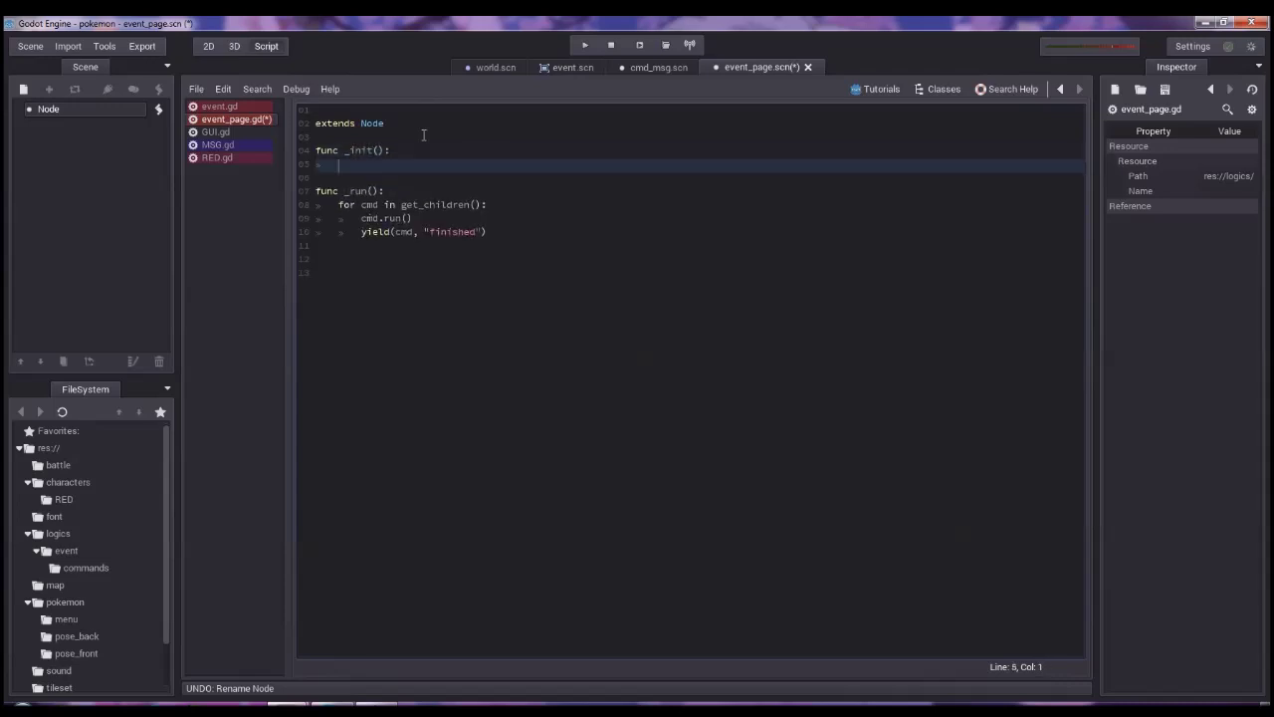
type("add_user_")
key("Return")
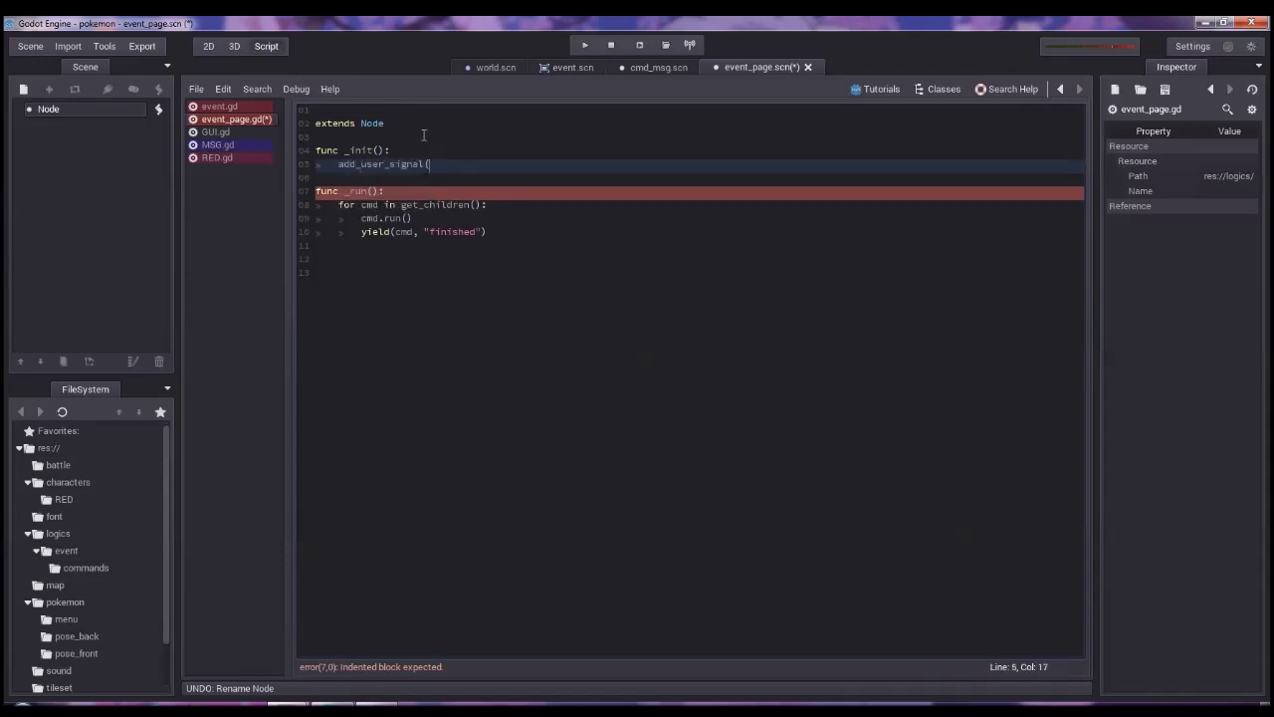
type("\"finis")
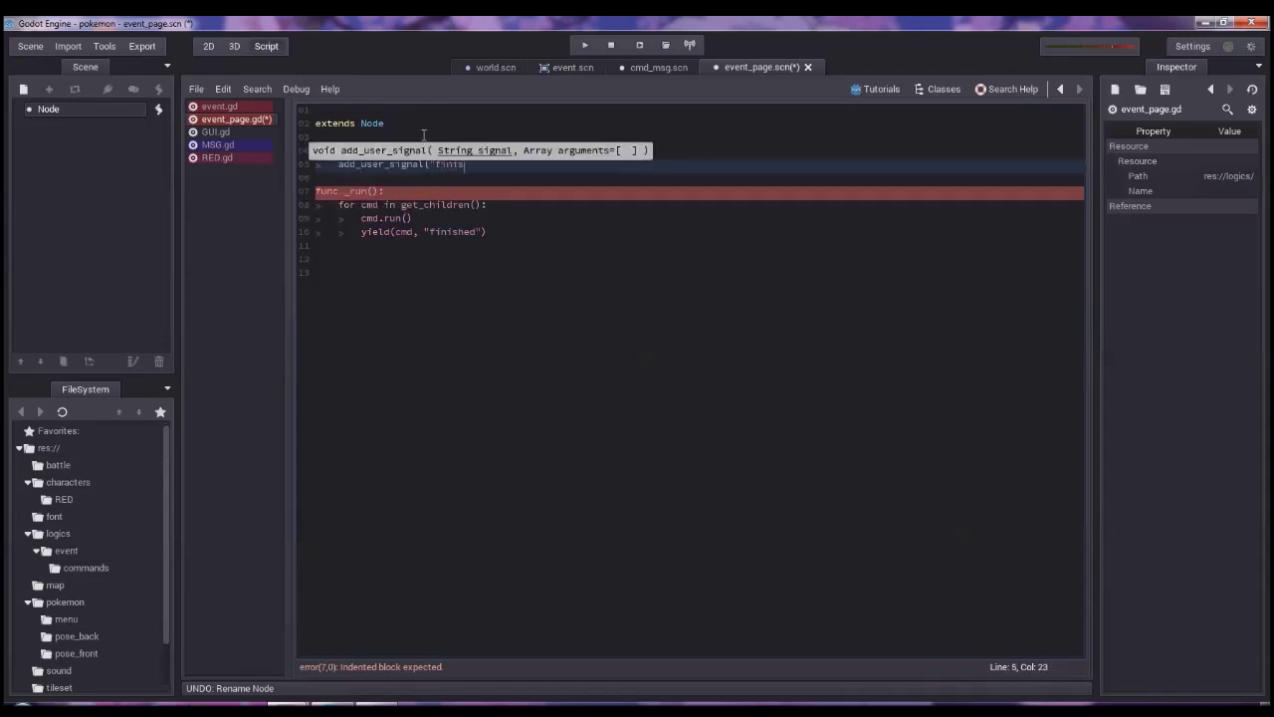
type("hed\")")
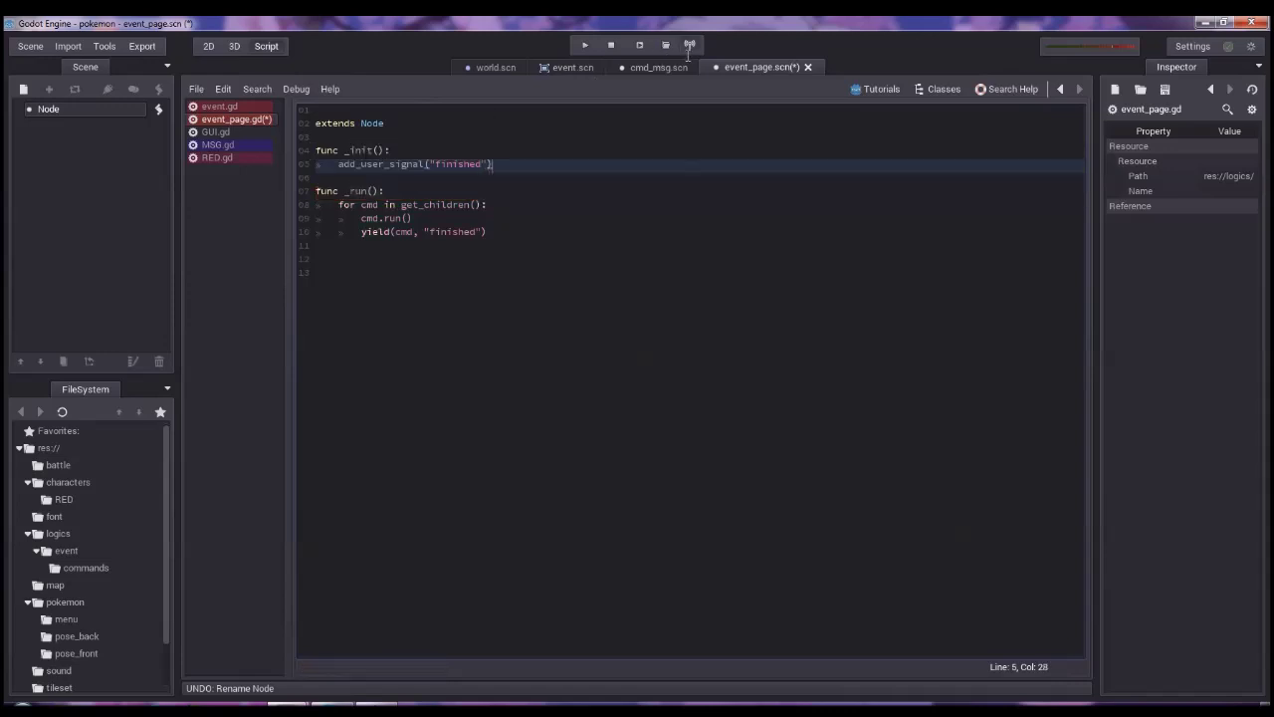
left_click(660, 66)
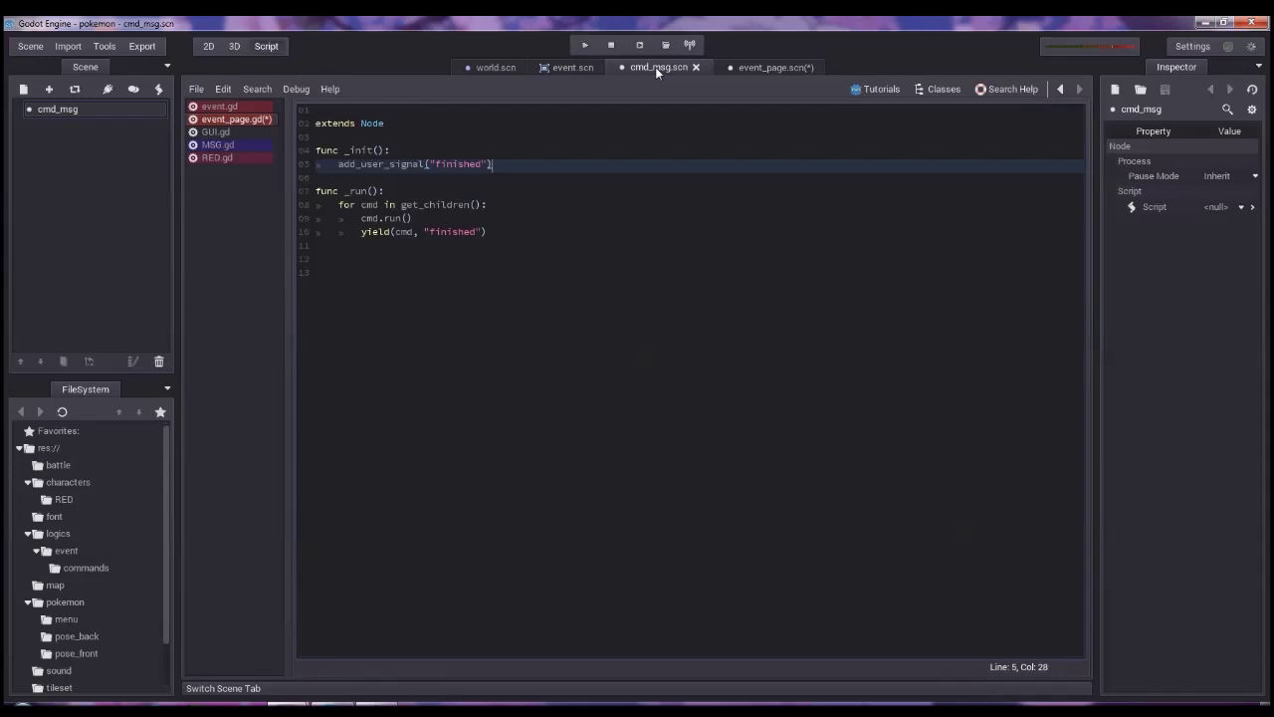
Attach a new cmd_msg.gd script to the cmd_msg node and delete its template comments.
left_click(142, 110)
left_click(156, 89)
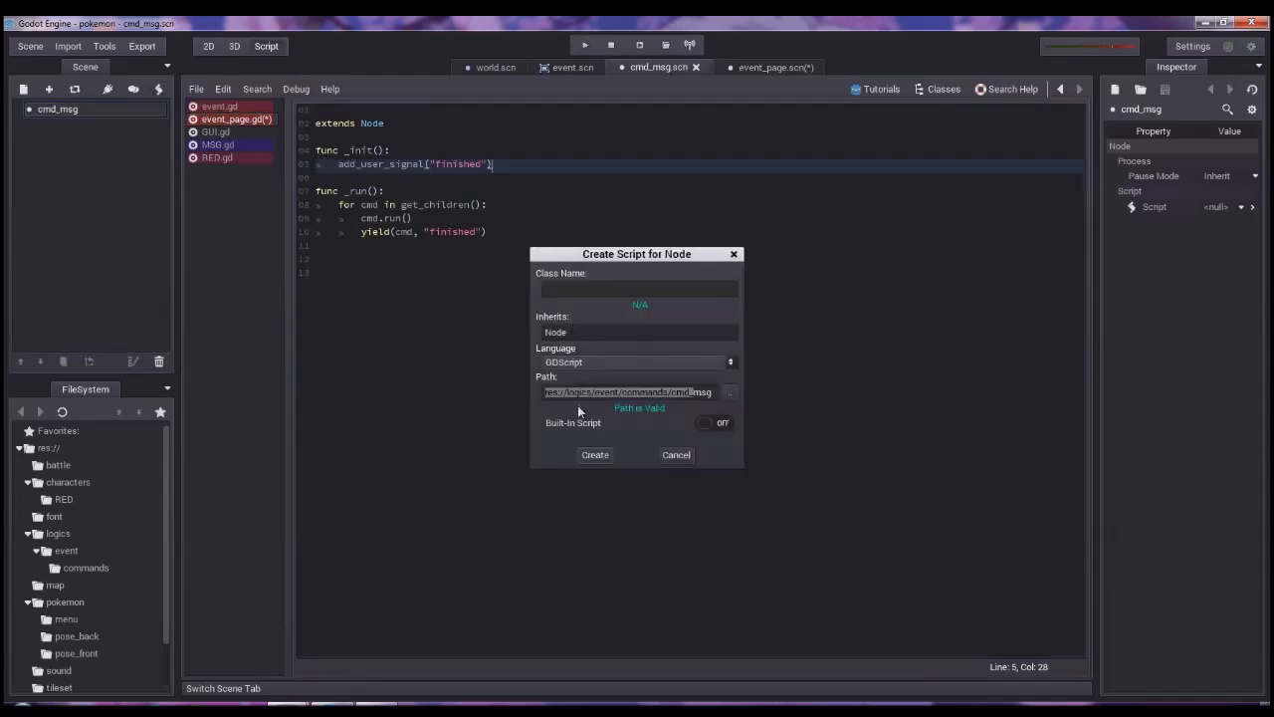
left_click(596, 455)
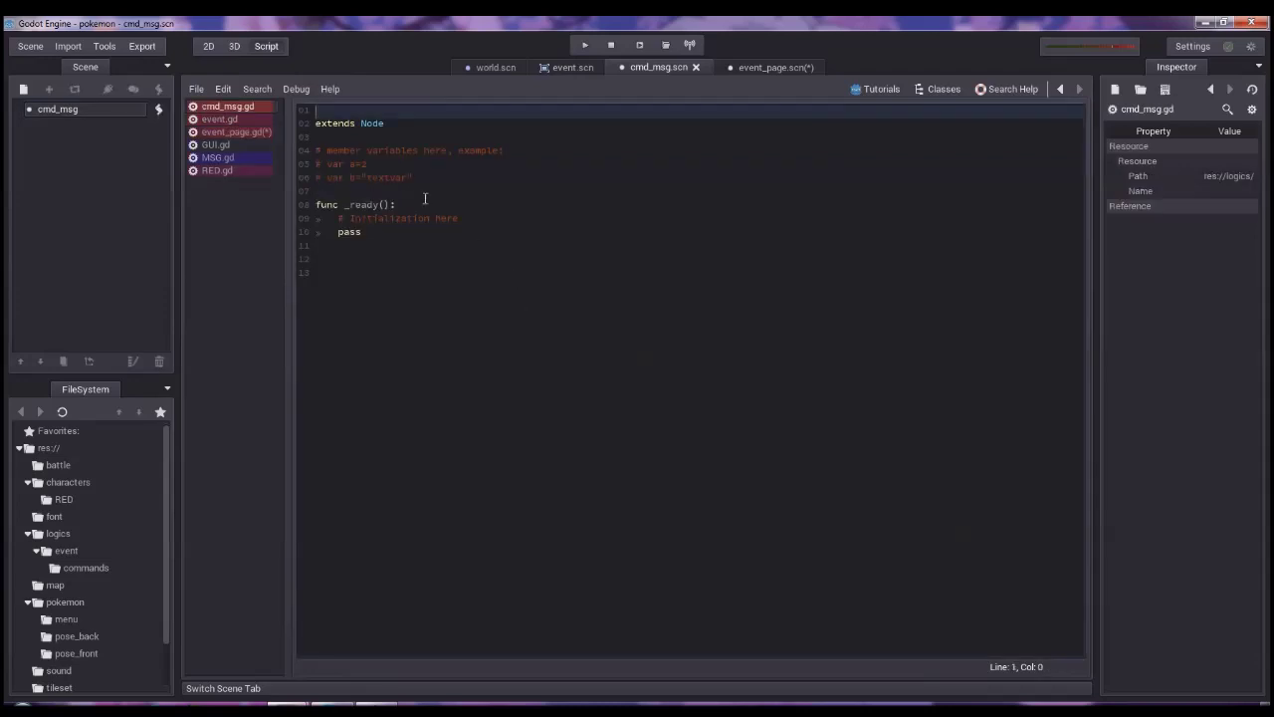
left_click_drag(426, 190, 279, 152)
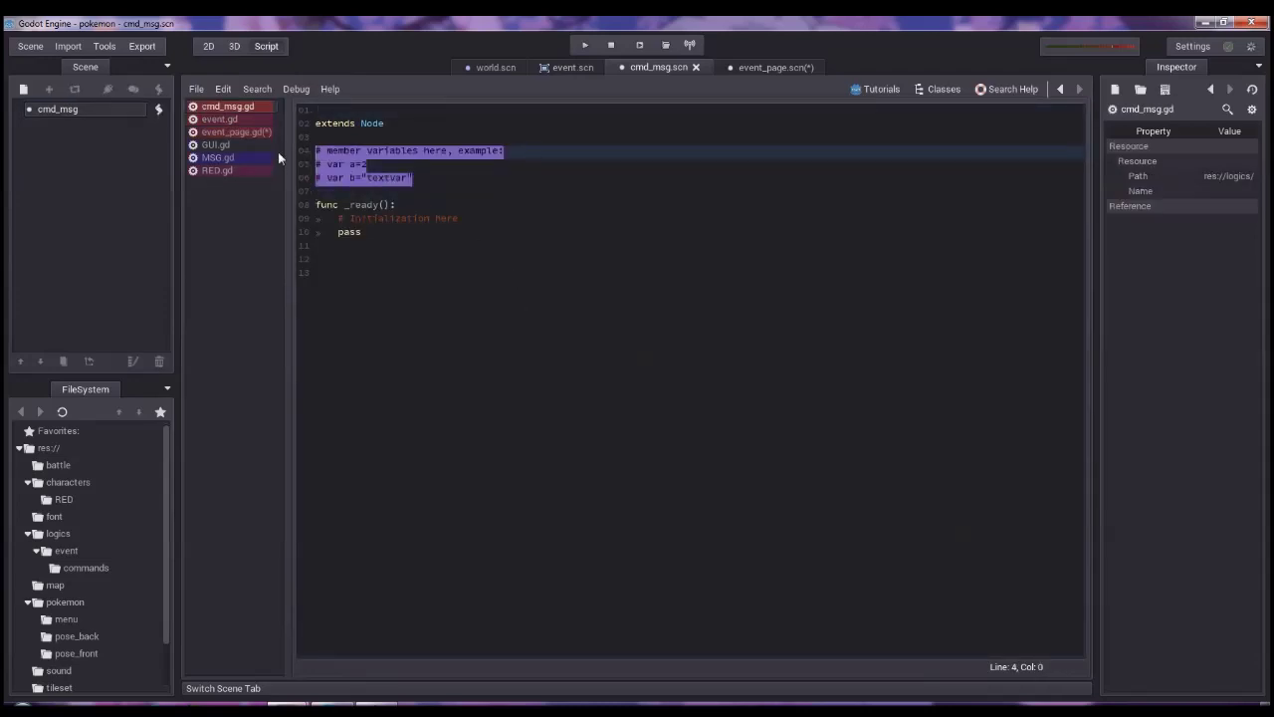
key("BackSpace")
Add func _init() that calls add_user_signal("finished").
type("func ")
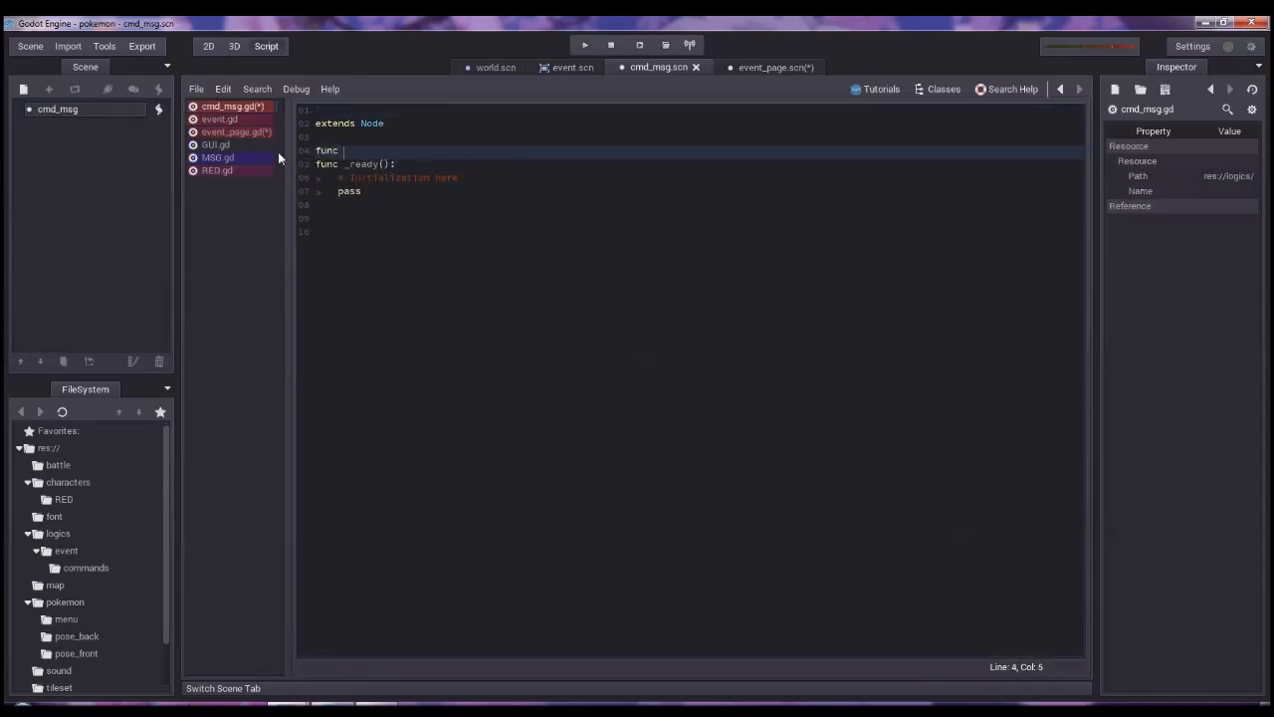
type("_init")
key("Return")
key("Return")
key("Return")
key("Up")
type("add")
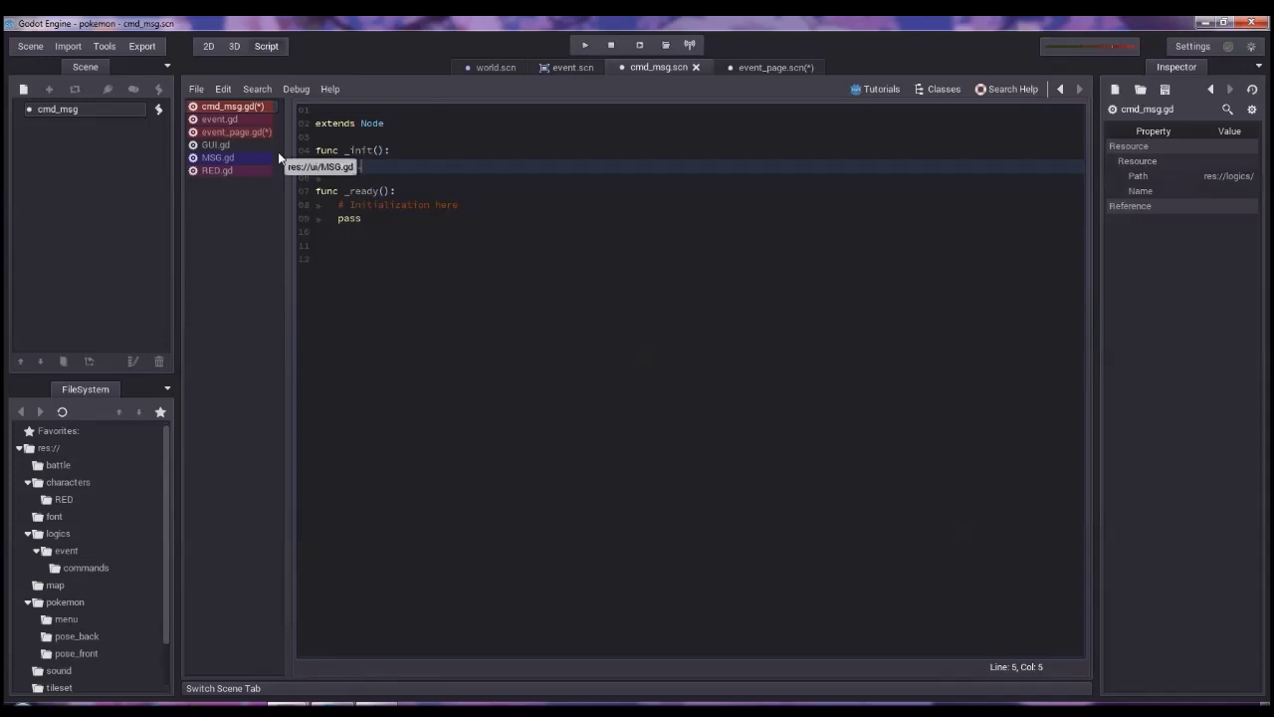
type("_user")
key("Return")
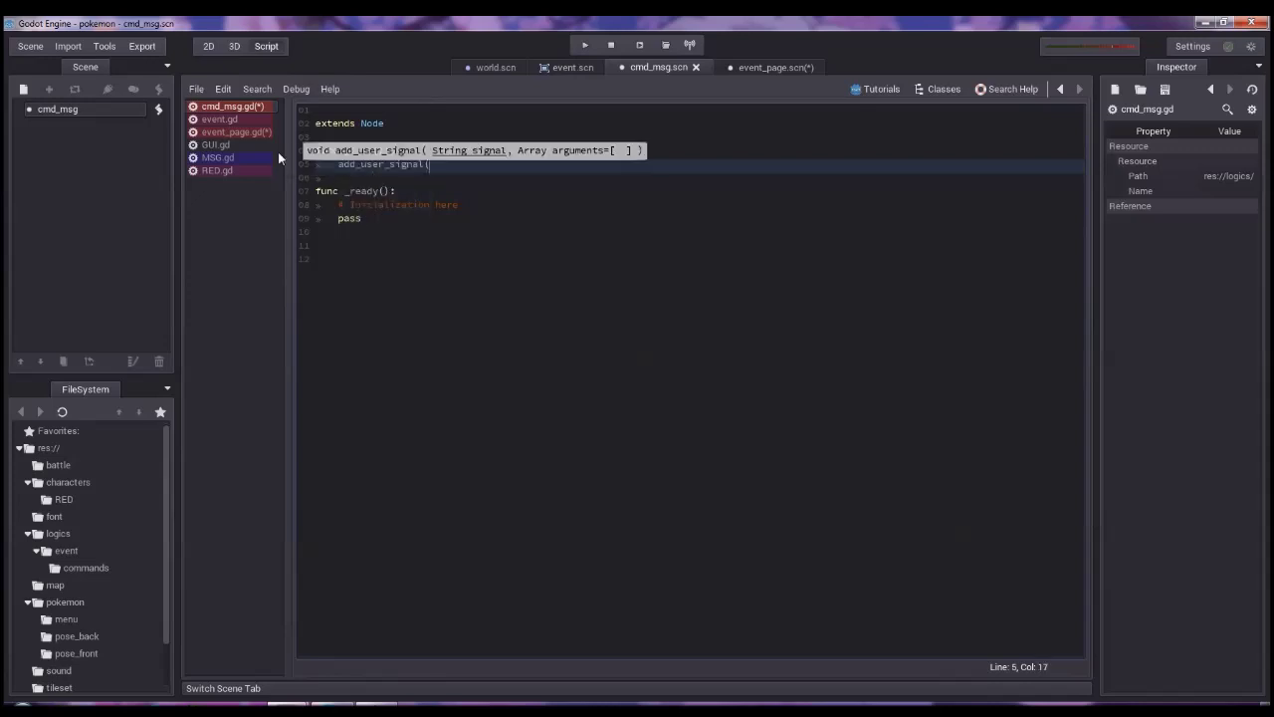
type("\"finished\")")
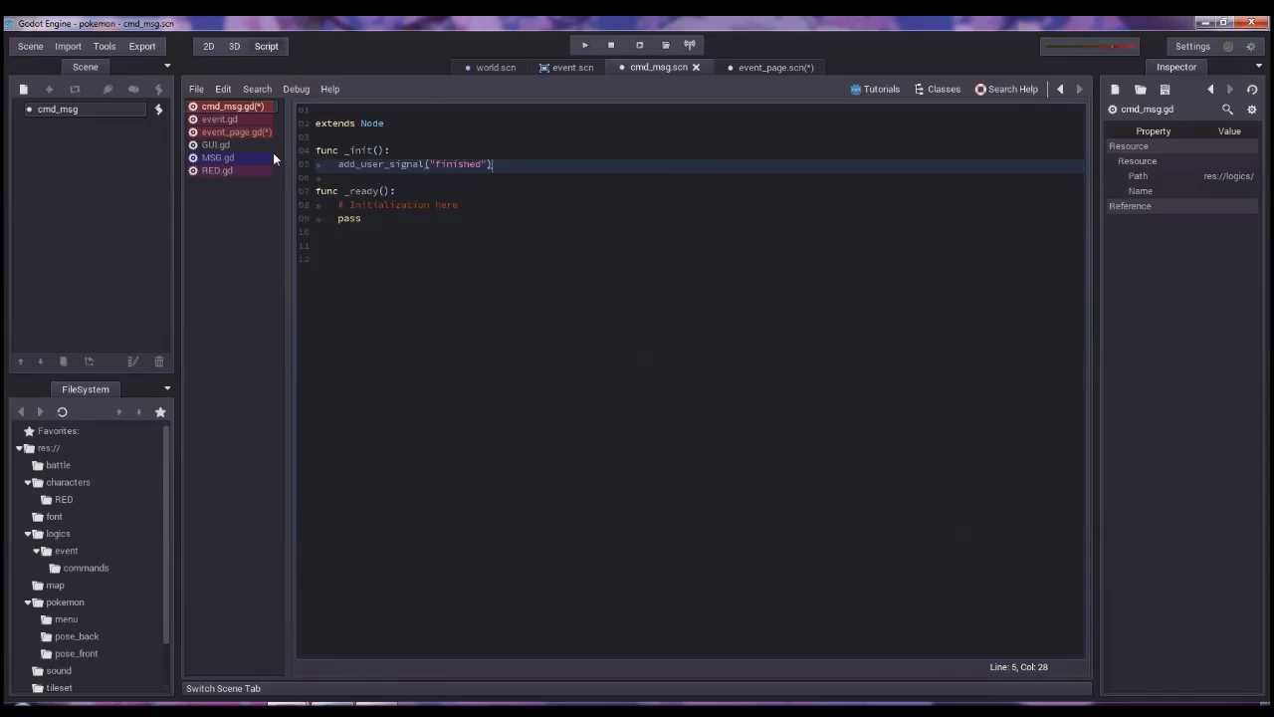
Replace the template's _ready block with an empty func run():.
key("Down")
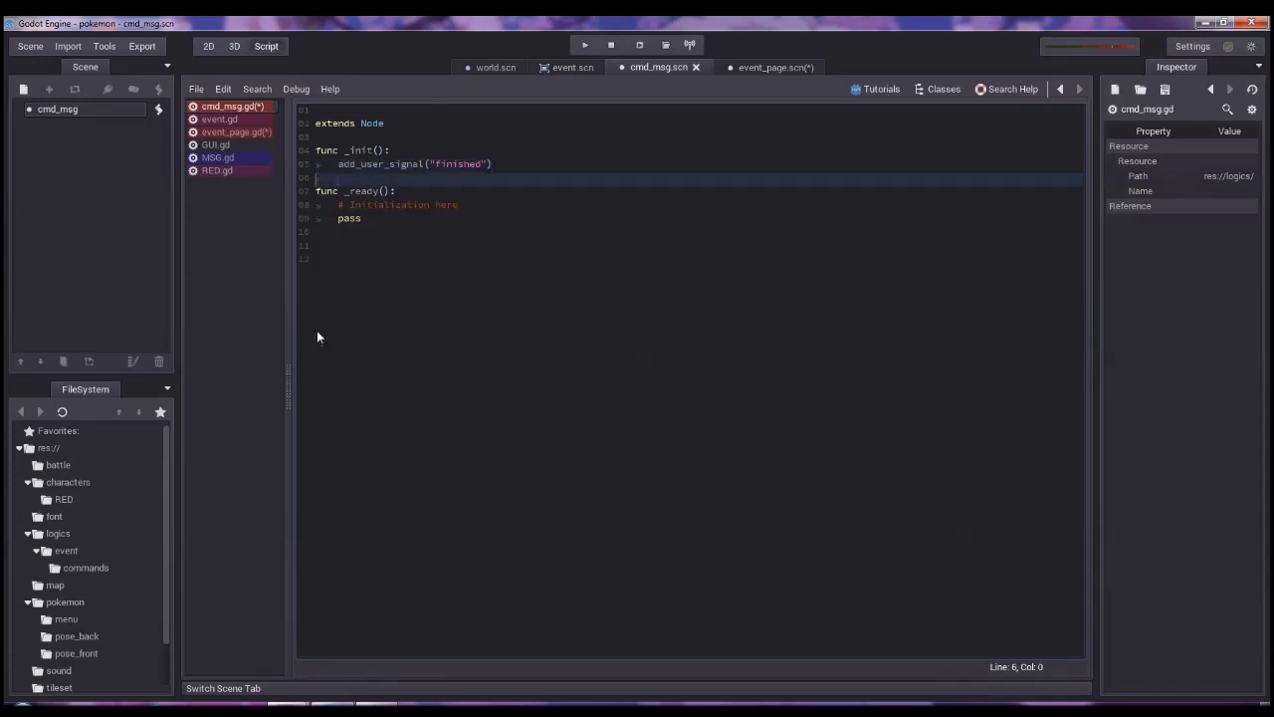
left_click_drag(362, 218, 348, 190)
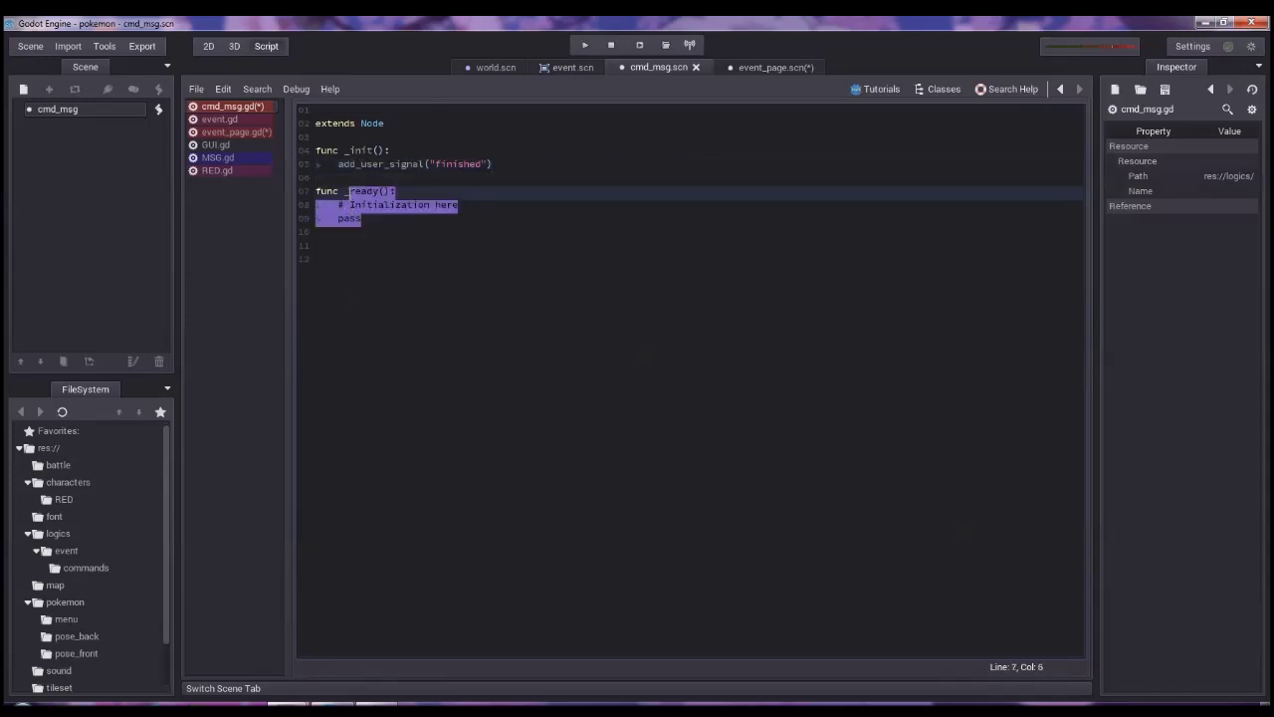
key("BackSpace")
key("BackSpace")
type("run()")
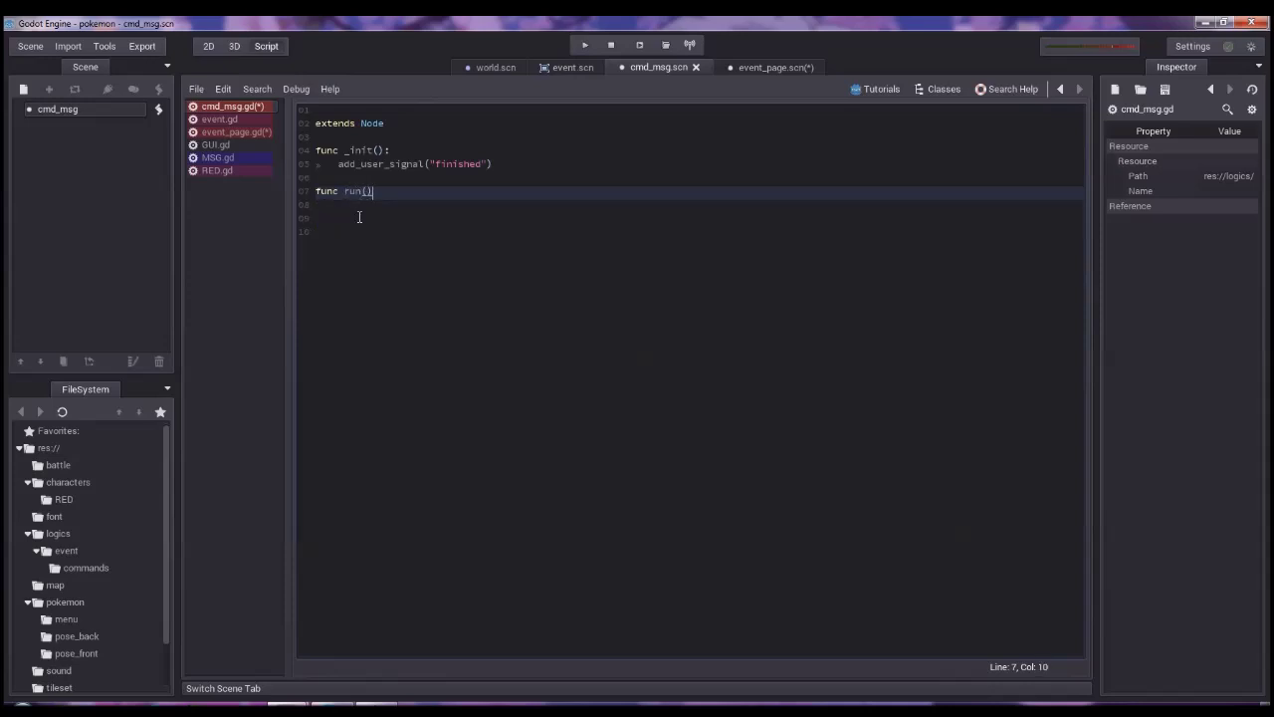
type(":")
key("Return")
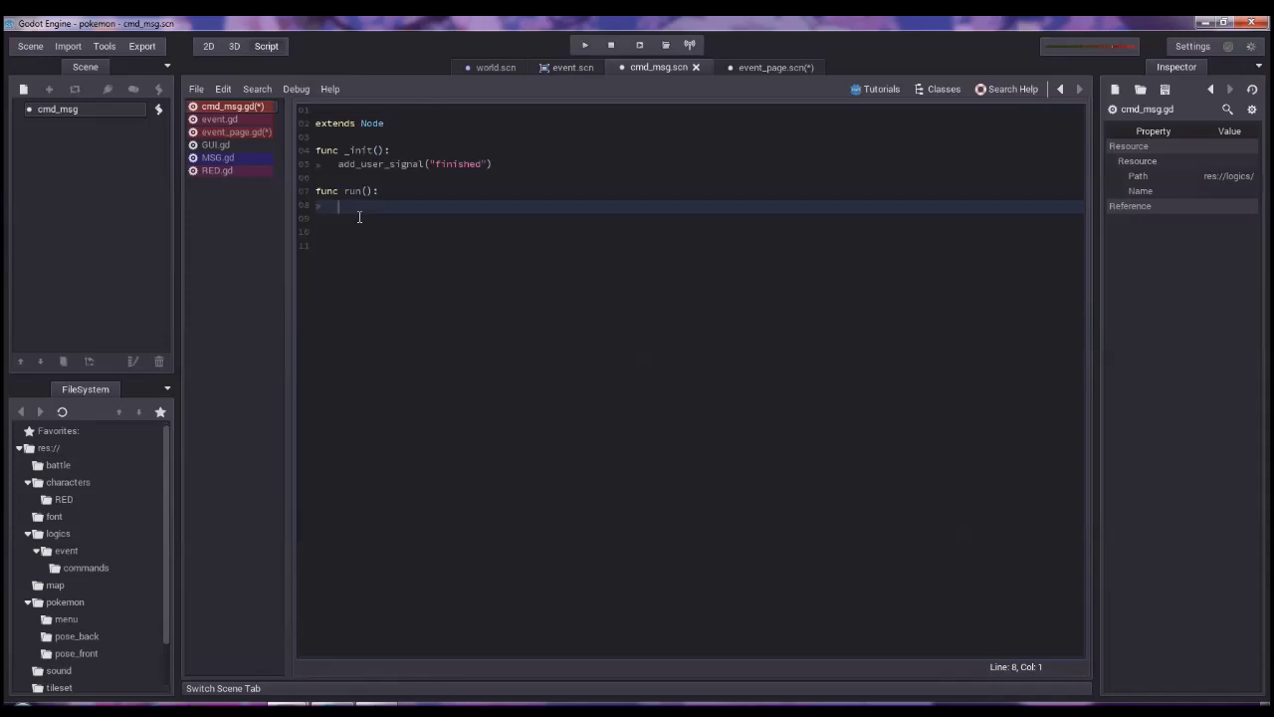
left_click_drag(359, 217, 371, 189)
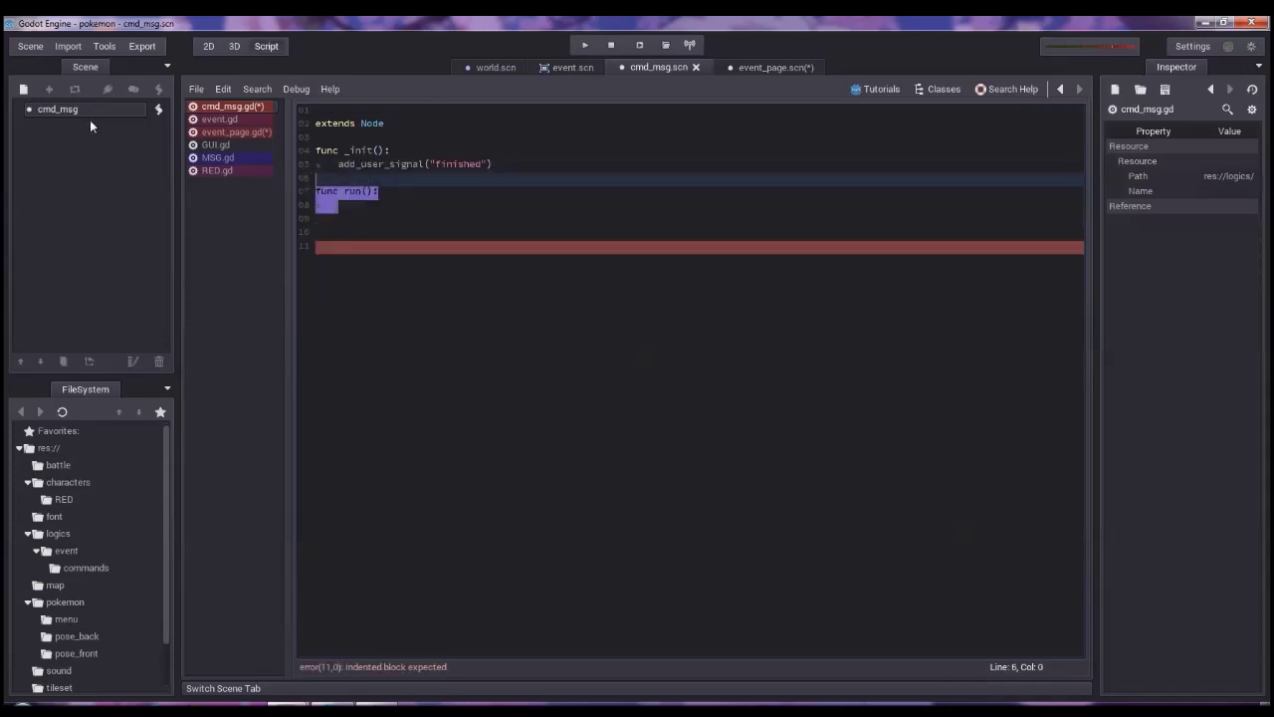
left_click(342, 124)
left_click(341, 139)
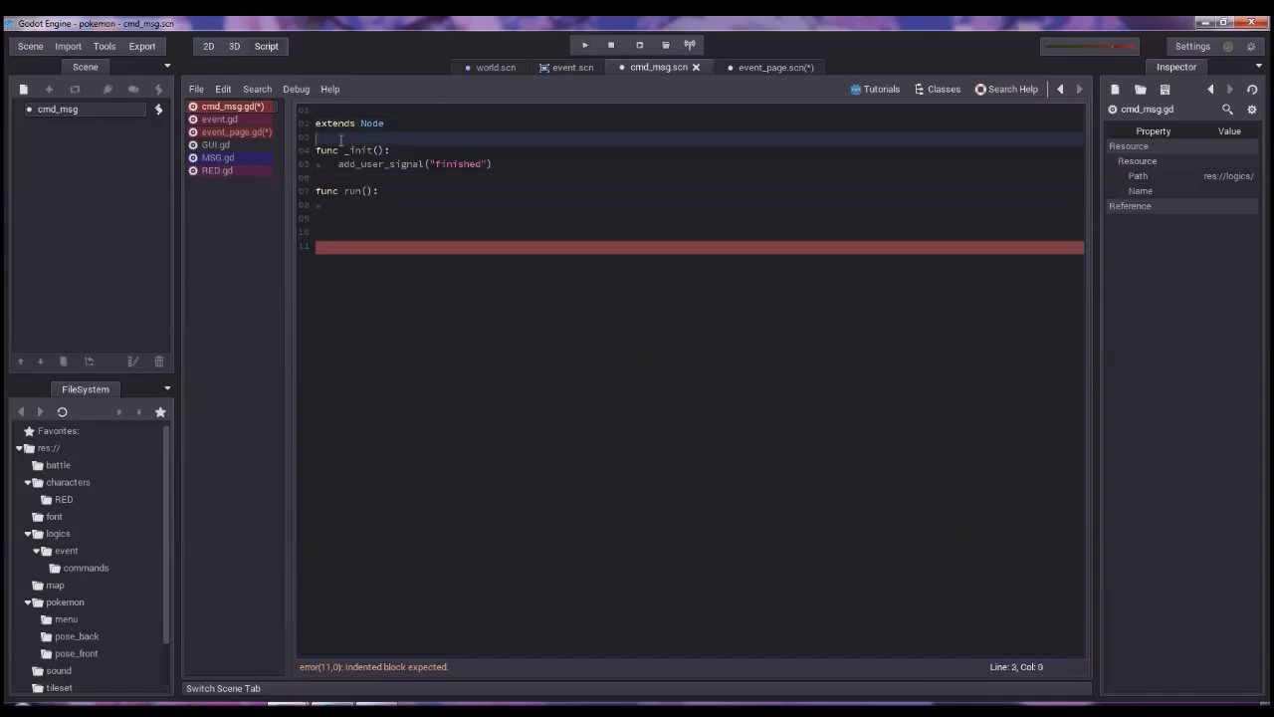
Declare export(String, MULTILINE) var text below extends Node.
key("Return")
key("Return")
key("Up")
type("export")
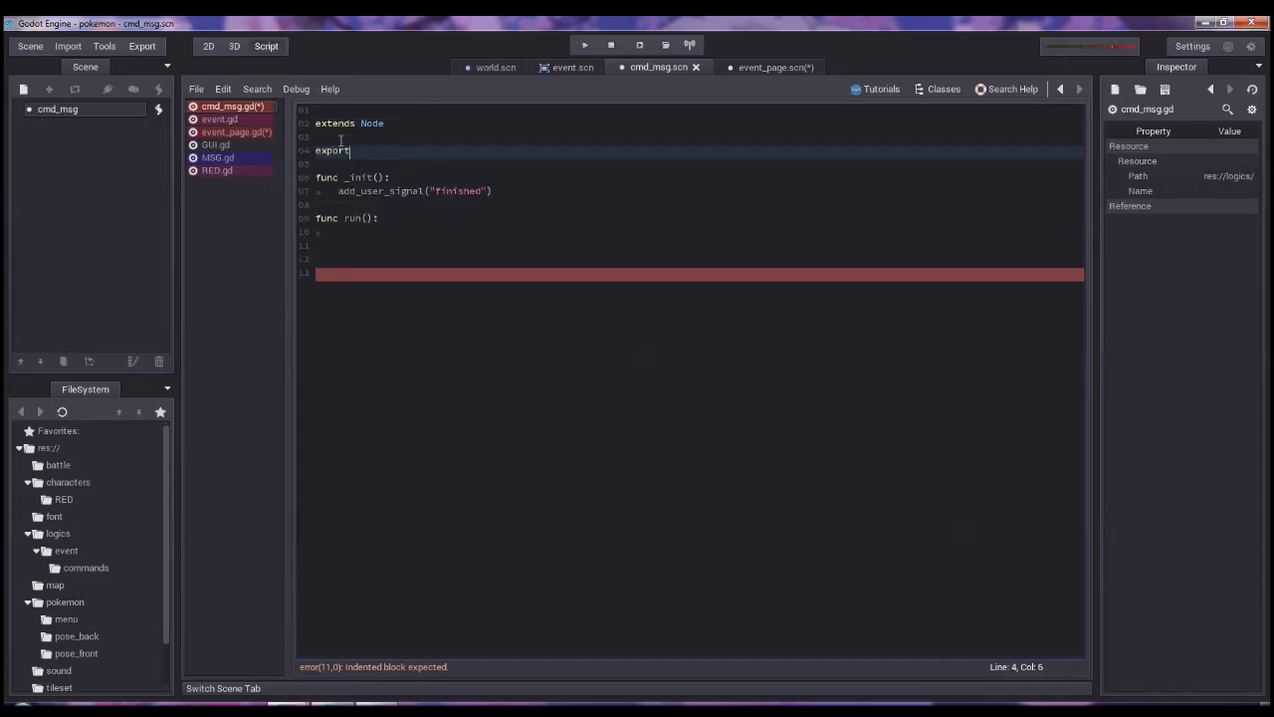
type("(String, ")
type("MULTILINE) text")
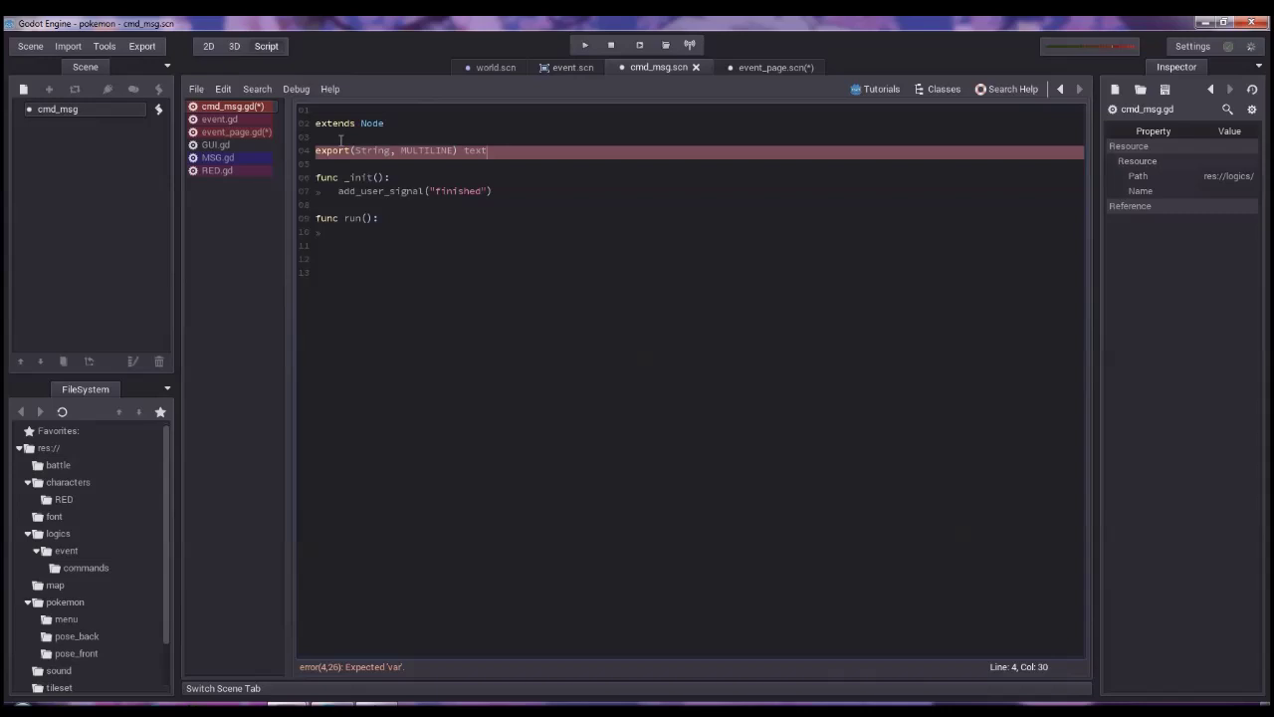
type("var")
Make run() call GUI.show_msg(text).
key("Down")
key("Down")
key("Down")
key("Down")
key("Down")
key("Down")
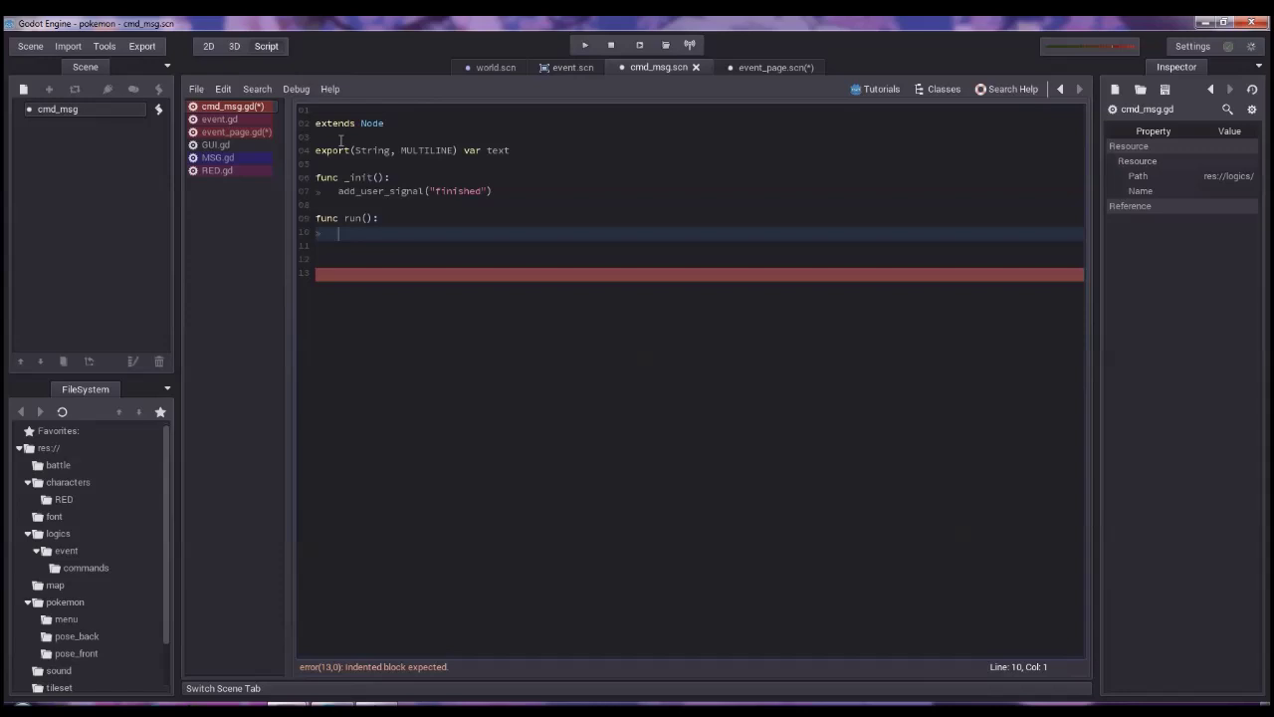
type("GUI.")
type("sho")
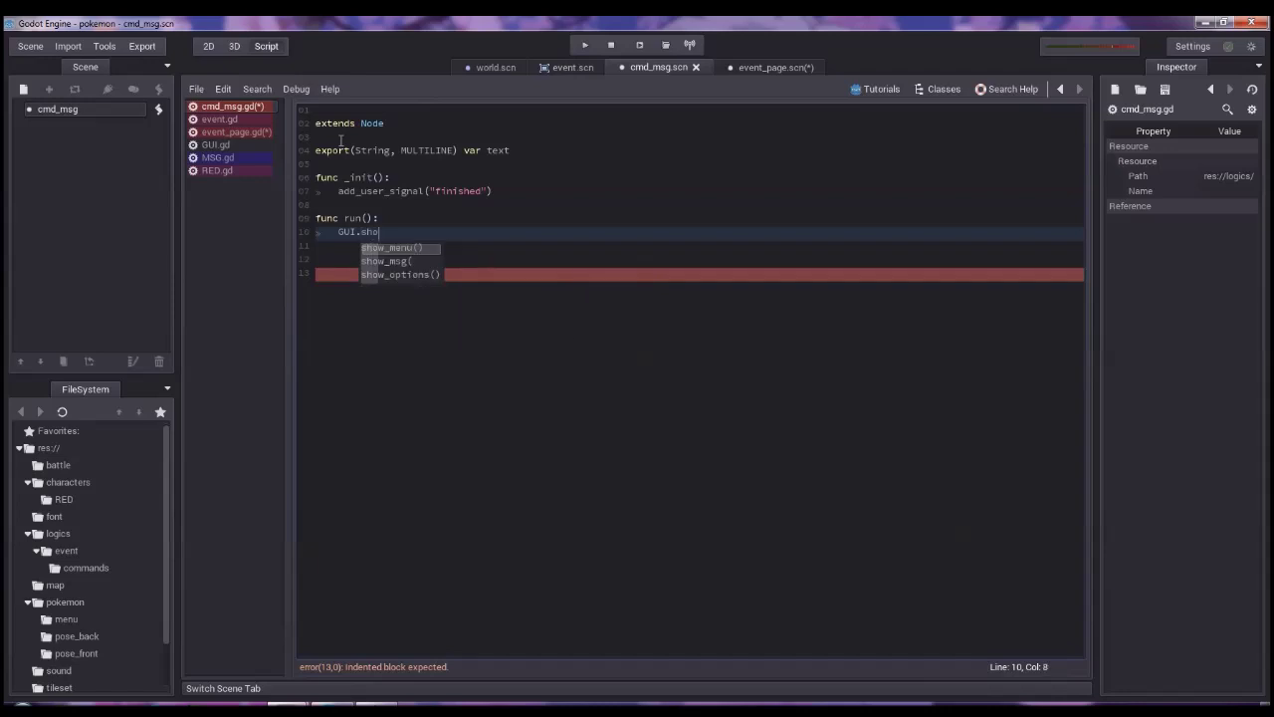
key("Down")
key("Return")
type("tex")
key("Return")
type(")")
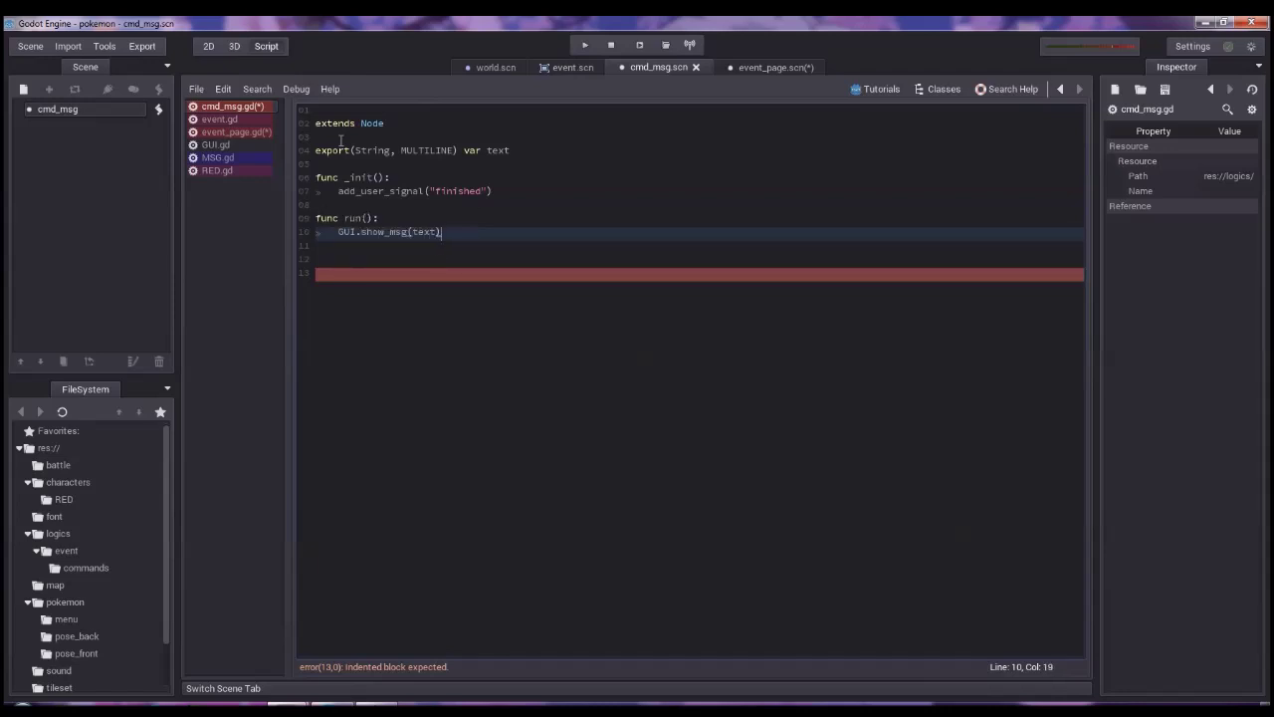
key("Return")
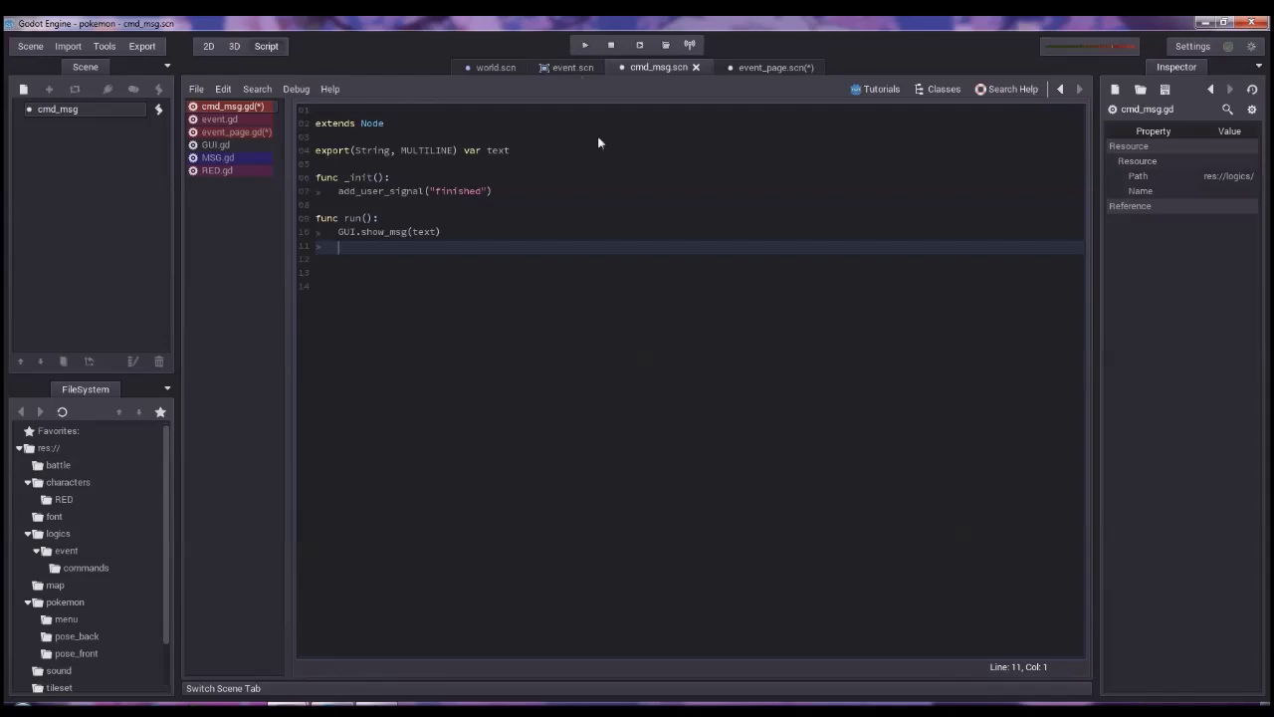
Write the 'while (GUI.is_visible()):' loop header in cmd_msg's run() function.
type("while")
type(" (GUI.is_")
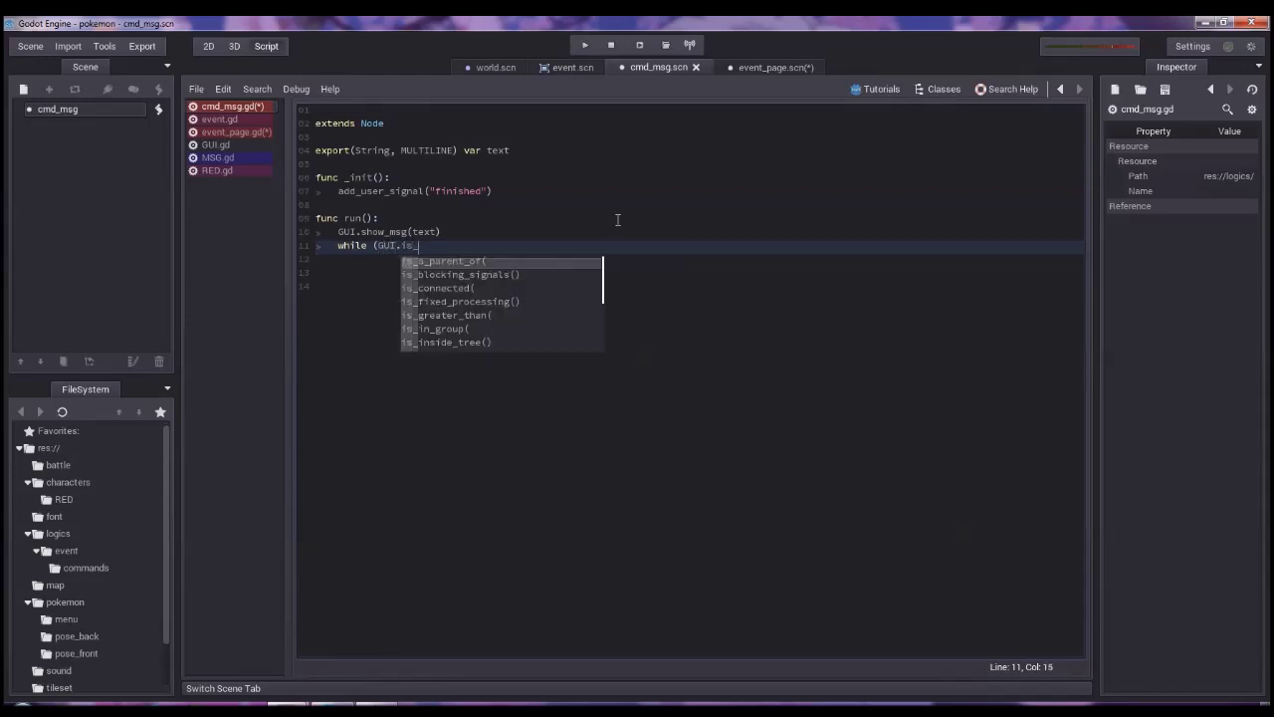
type("visi")
key("Return")
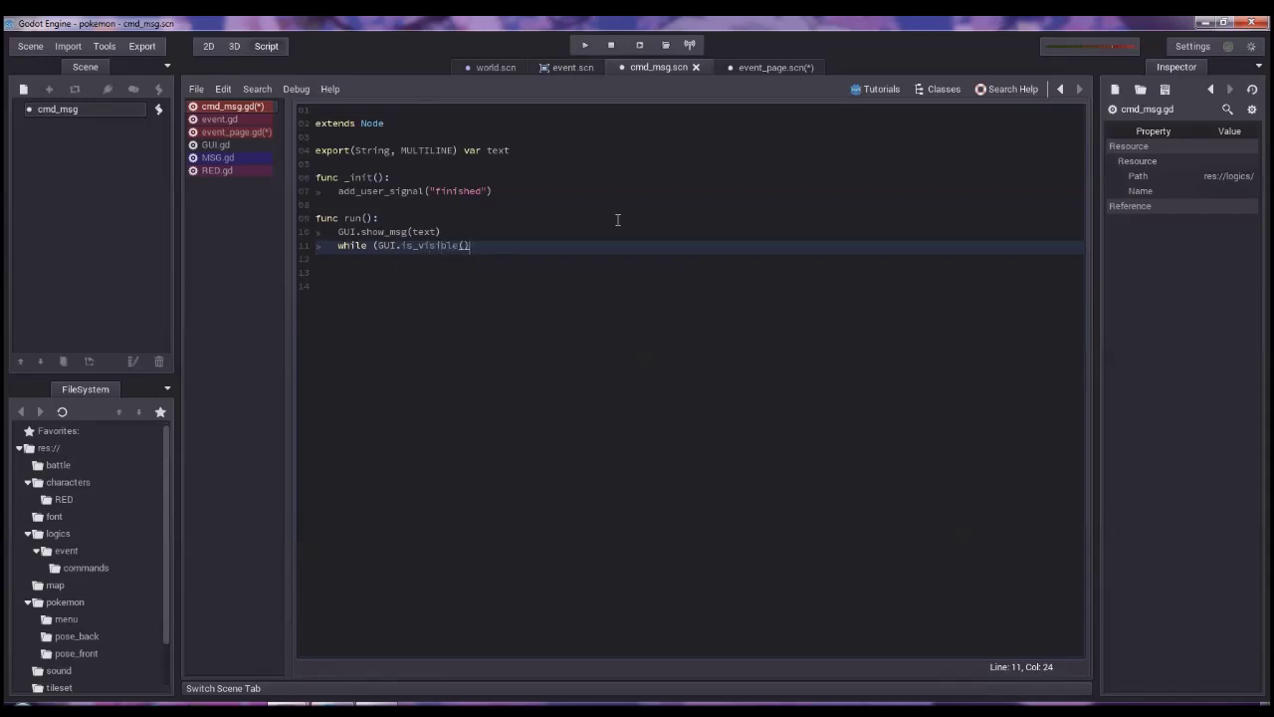
type(")")
key("Return")
key("Tab")
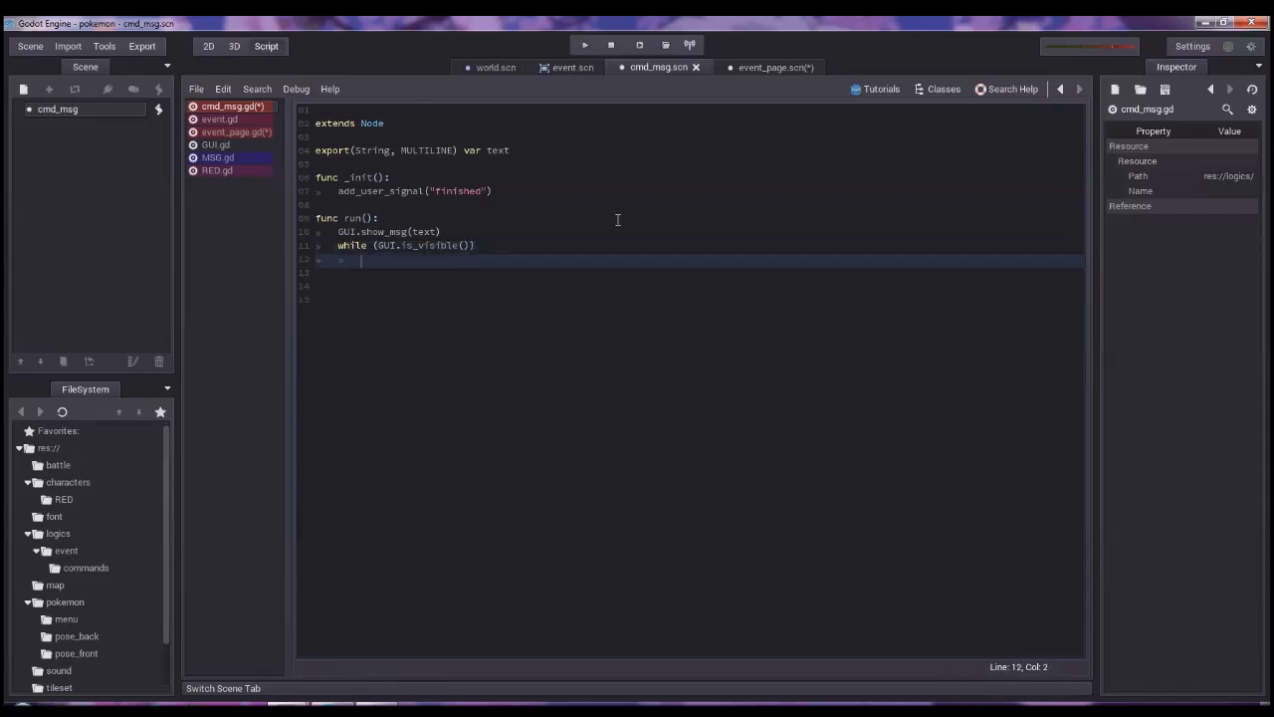
key("BackSpace")
key("BackSpace")
key("BackSpace")
key("BackSpace")
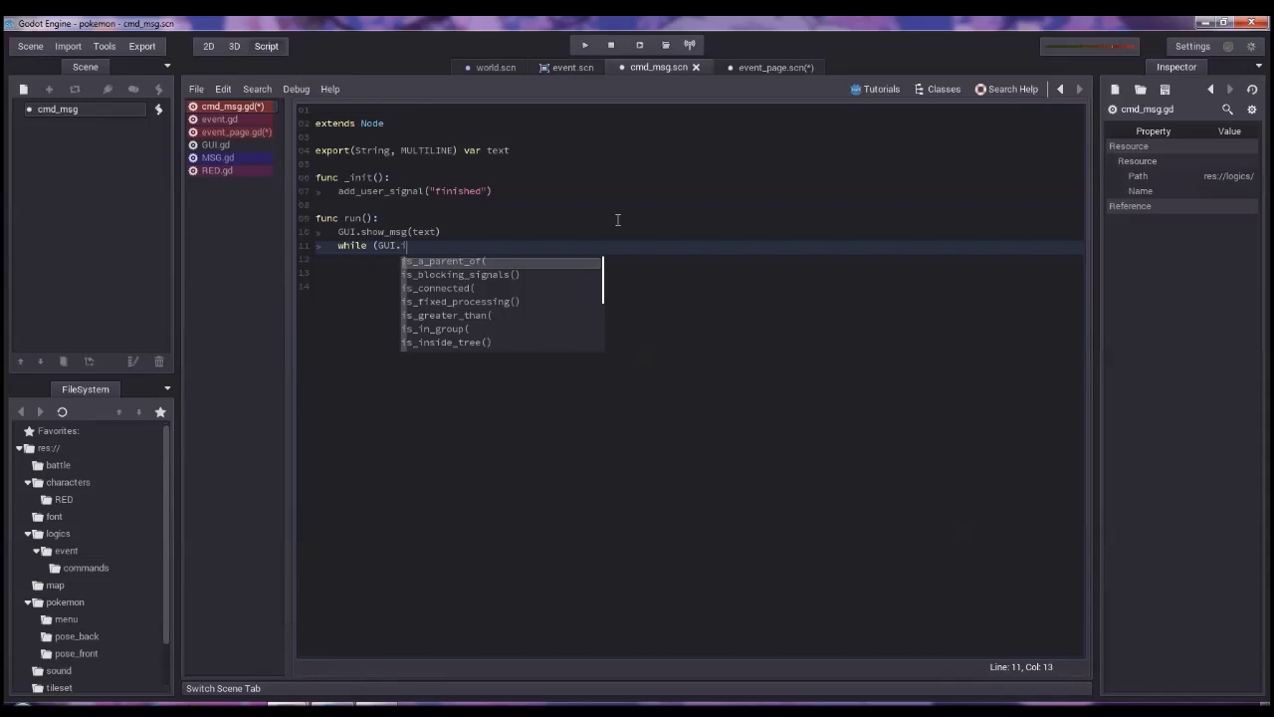
key("ctrl+z")
key("ctrl+space")
key("Escape")
key("End")
type(":")
key("Return")
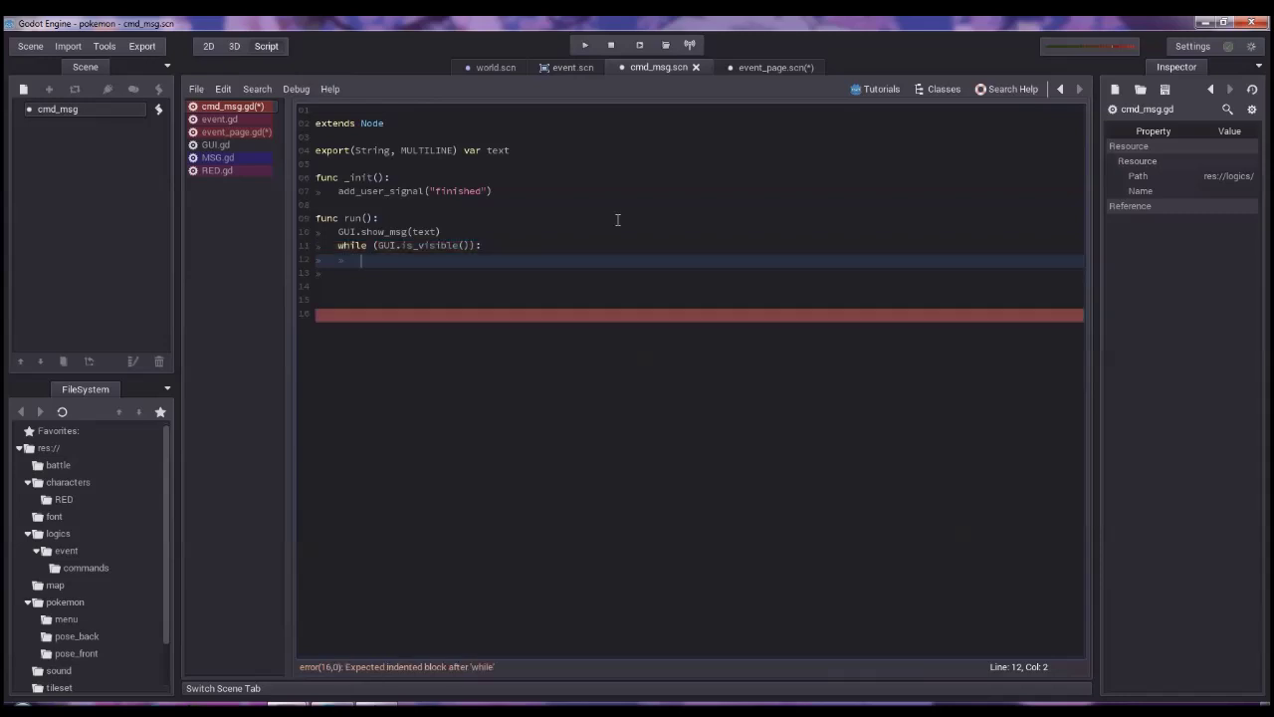
Make the loop body 'yield(get_tree(),"idle_frame")' so it waits each idle frame.
type("yield.")
key("BackSpace")
type("(")
type("get_tree")
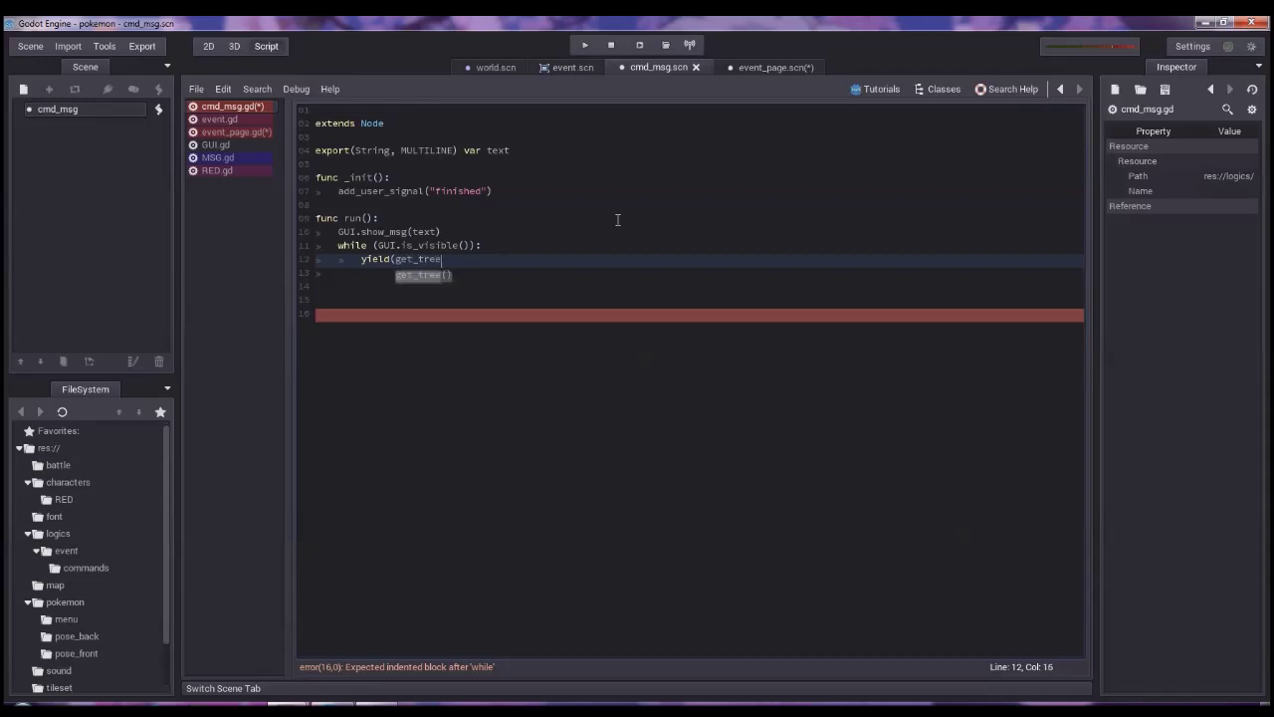
key("Return")
type(",\"idle_frame\"")
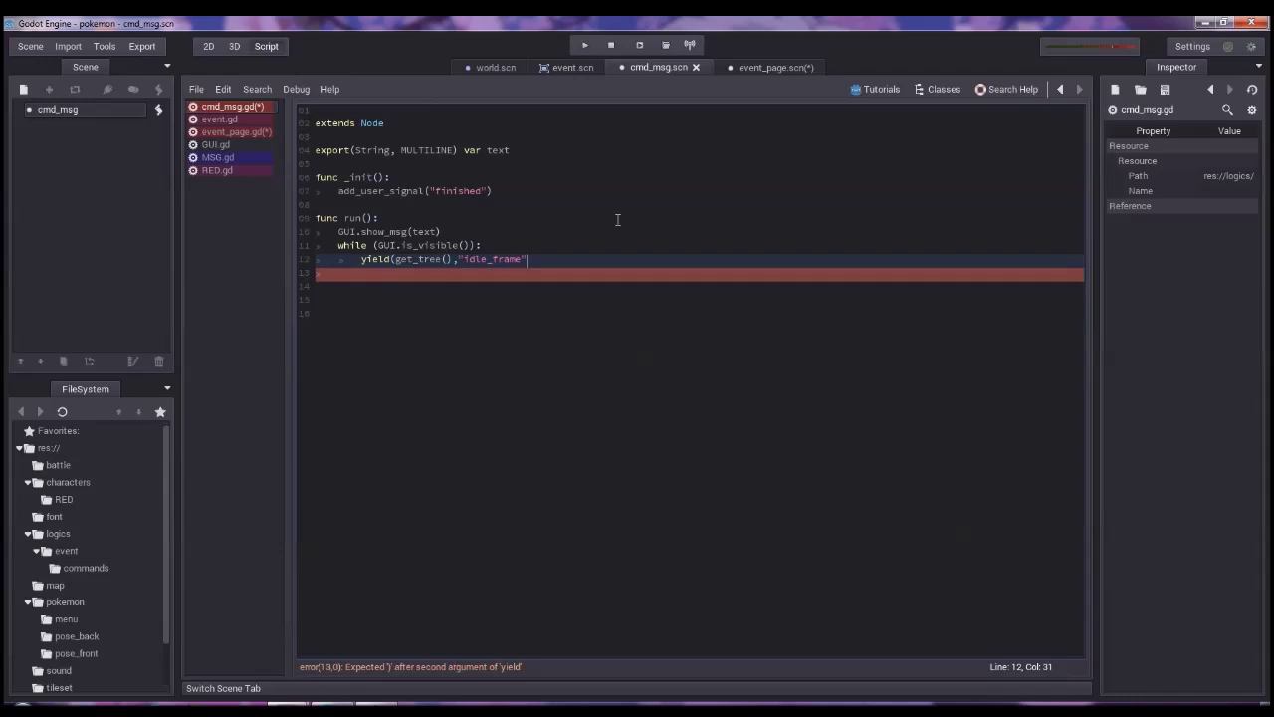
type(")")
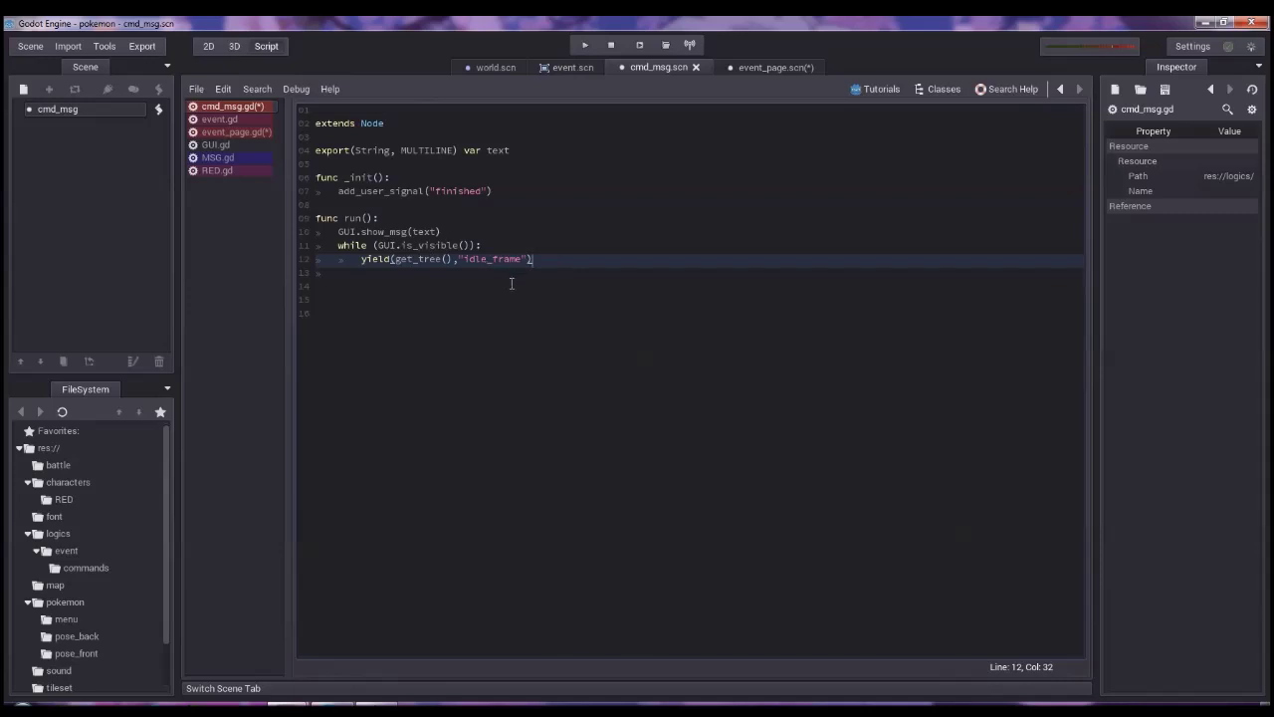
key("Return")
Add emit_signal("finished") after the loop and save the cmd_msg scene.
key("BackSpace")
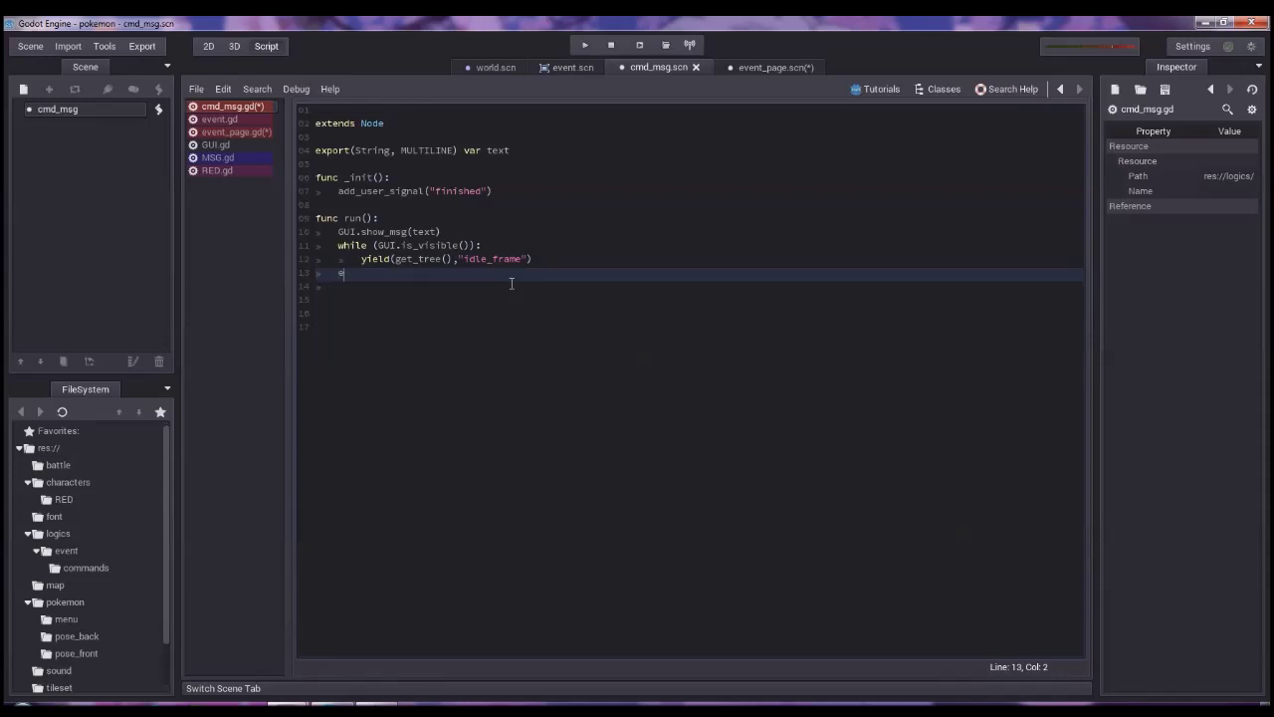
type("emit")
key("Return")
type("\"")
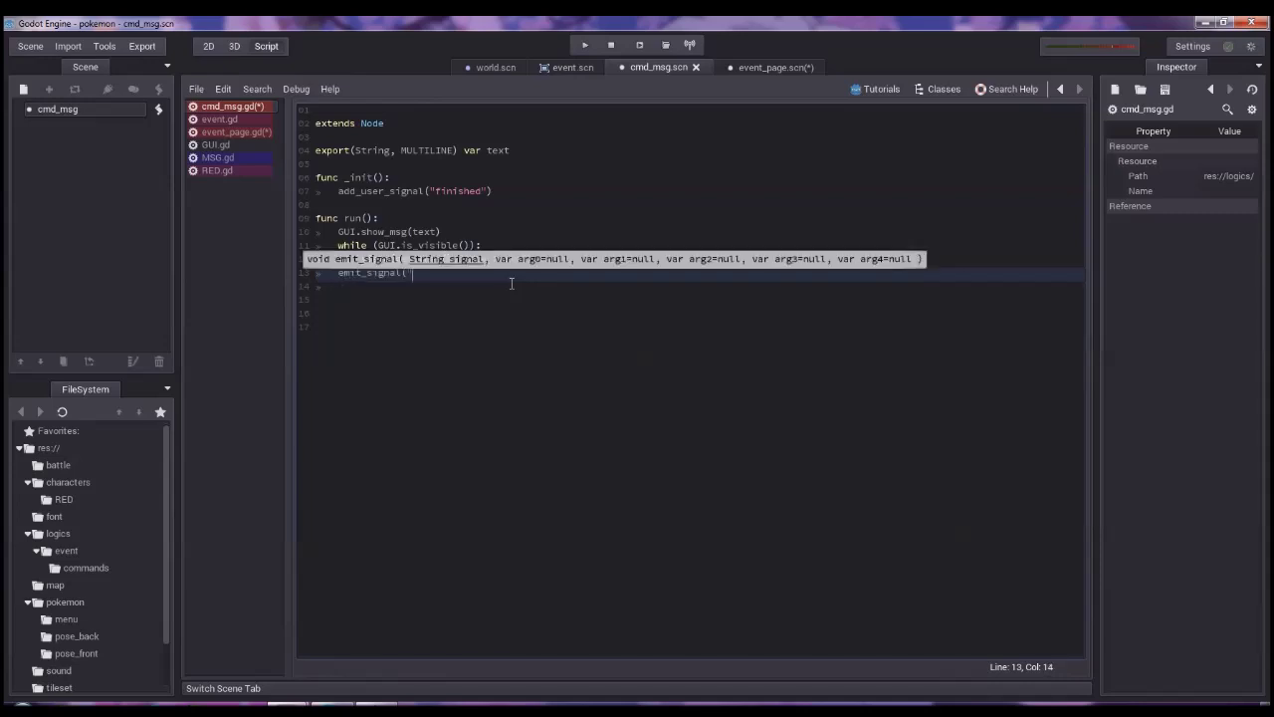
type("finished\")")
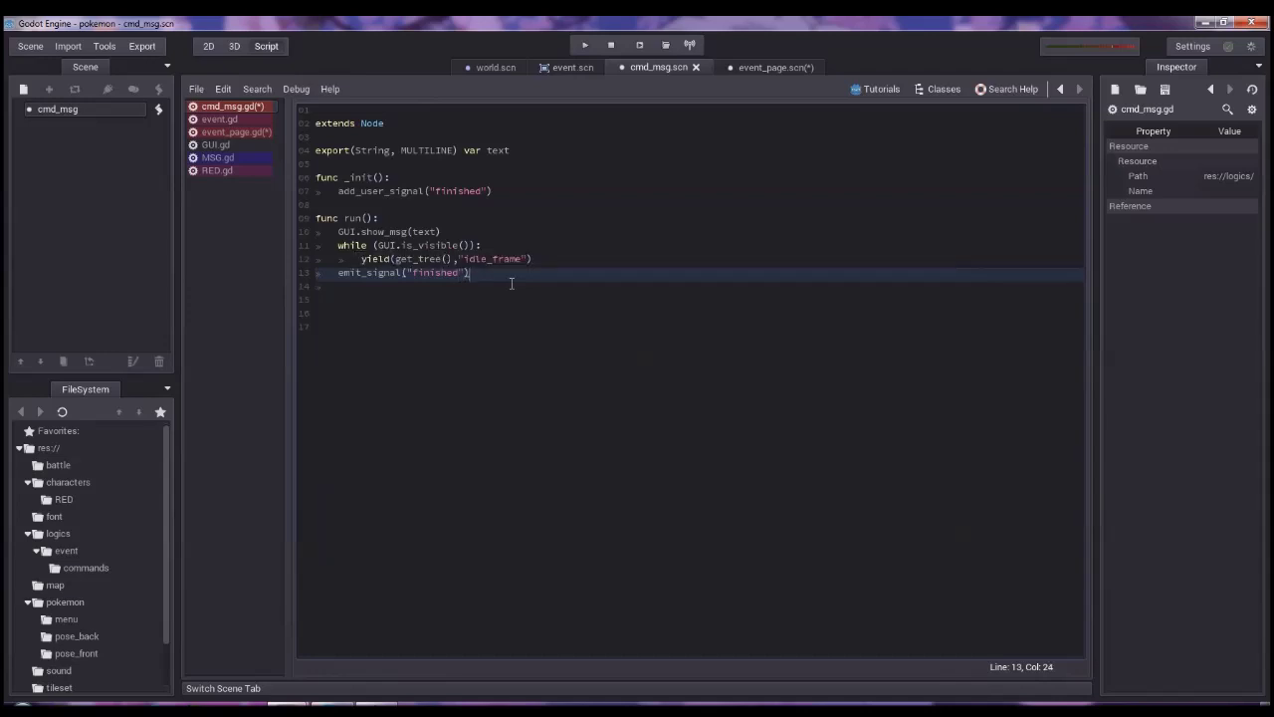
key("ctrl+s")
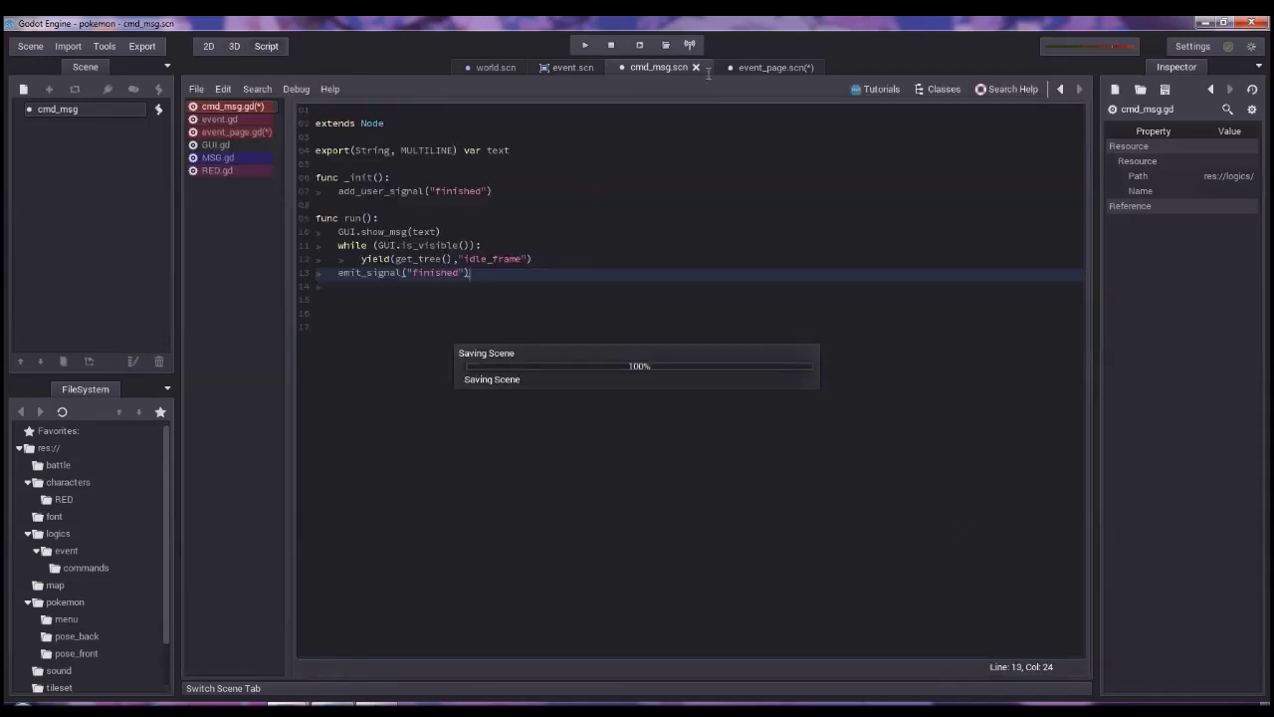
left_click(763, 66)
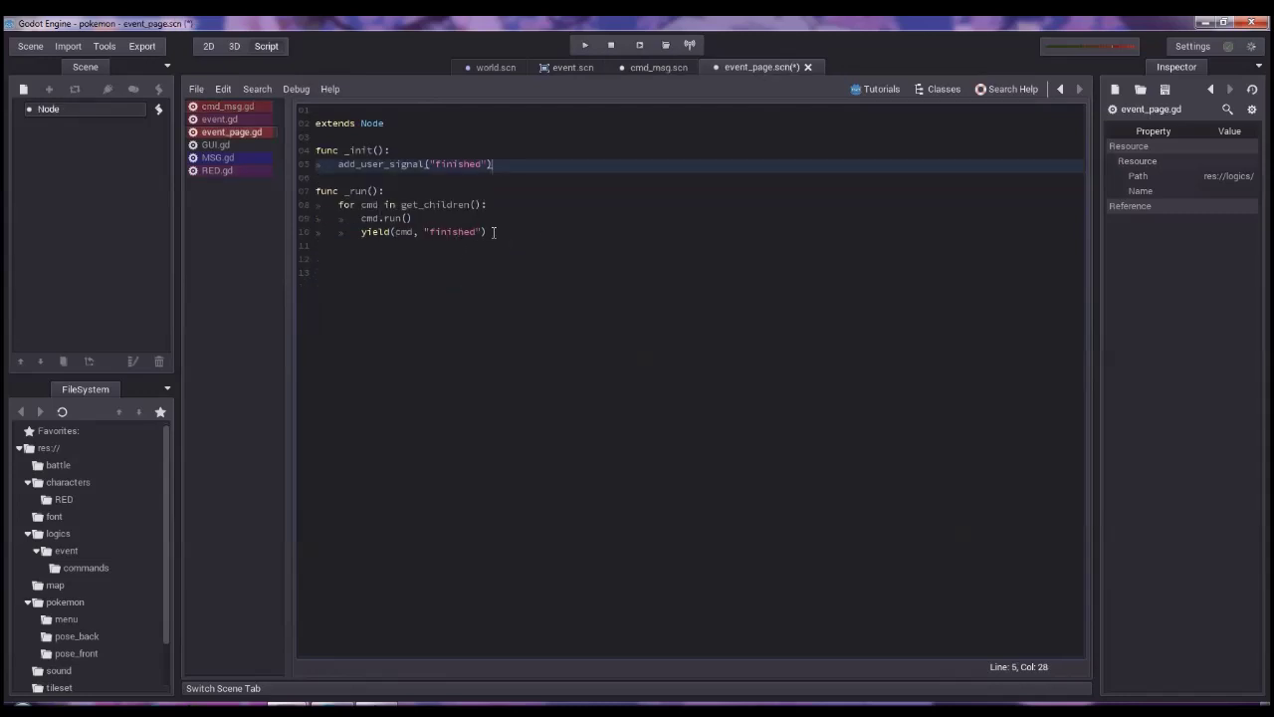
Append emit_signal("finished") after the for loop in event_page's _run() and save.
left_click(420, 250)
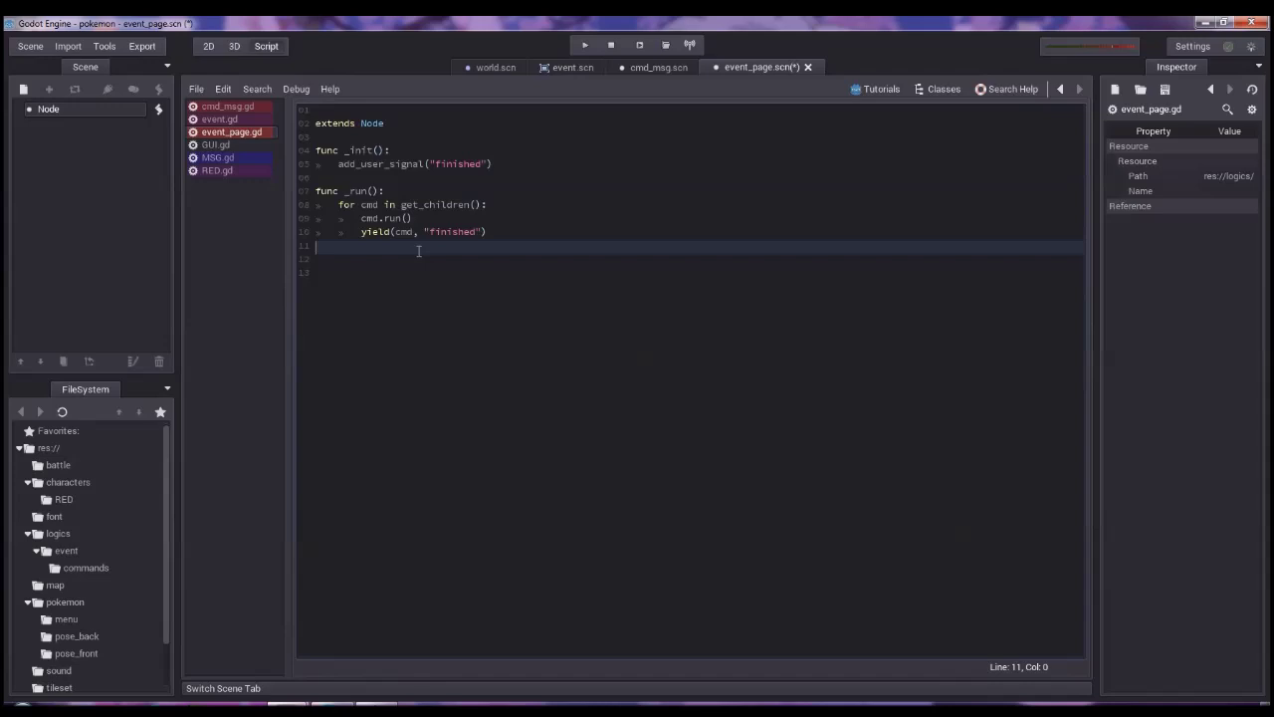
key("Tab")
type("emit")
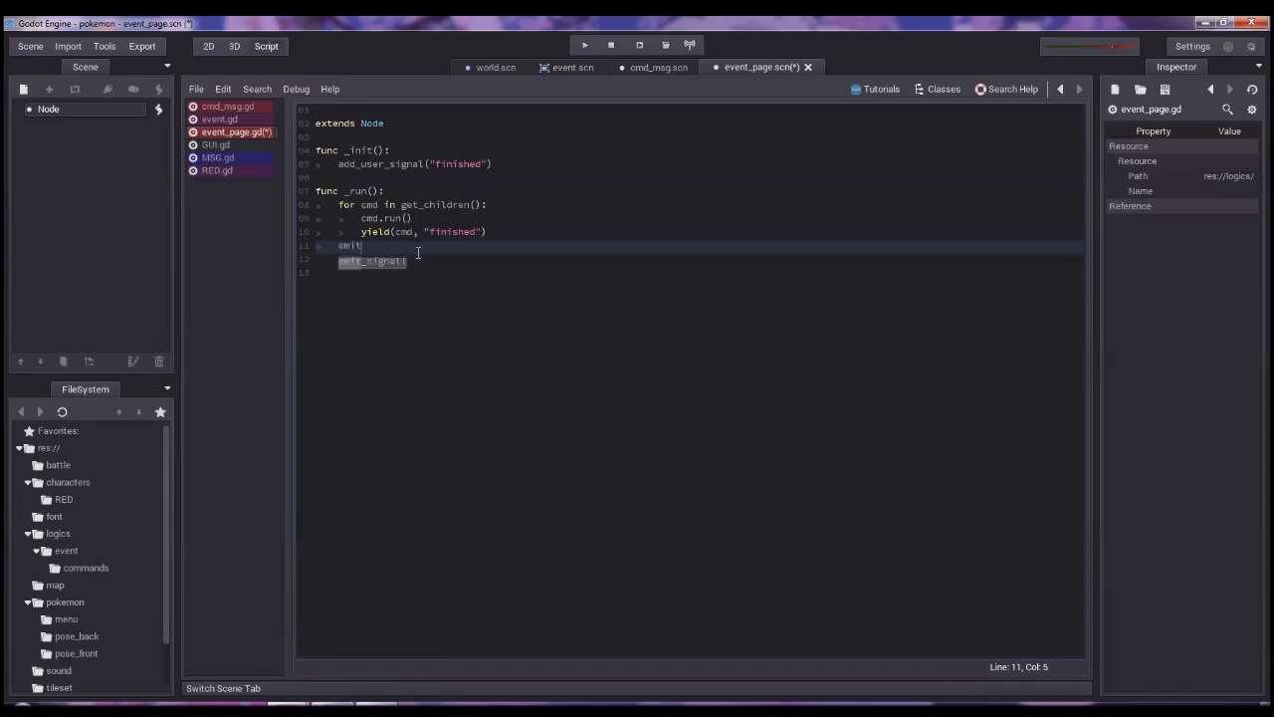
key("Return")
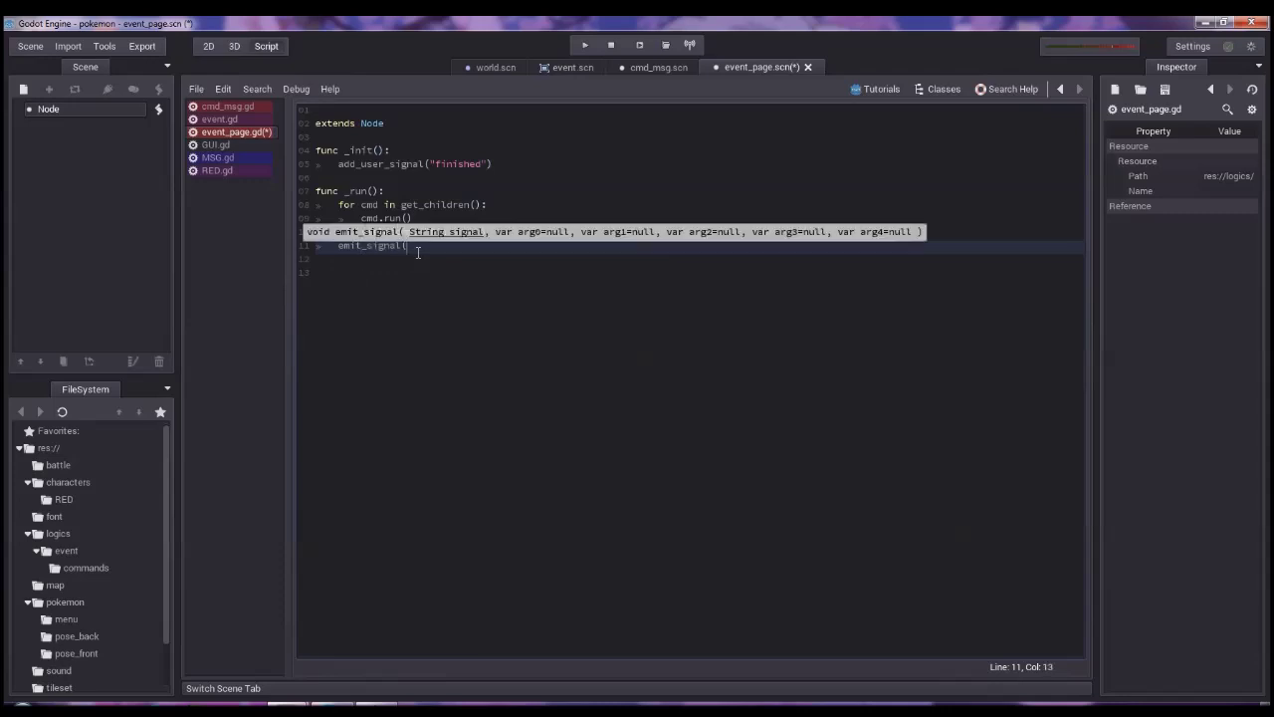
type("\"")
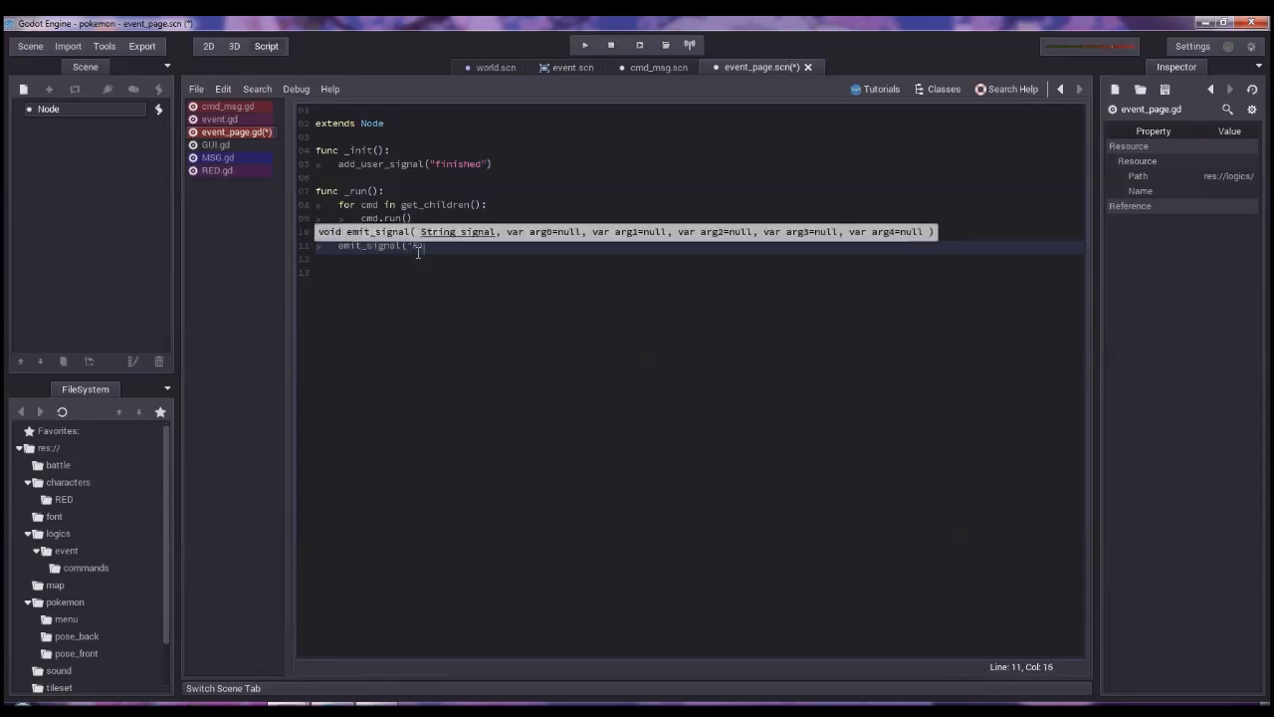
type("finished\")")
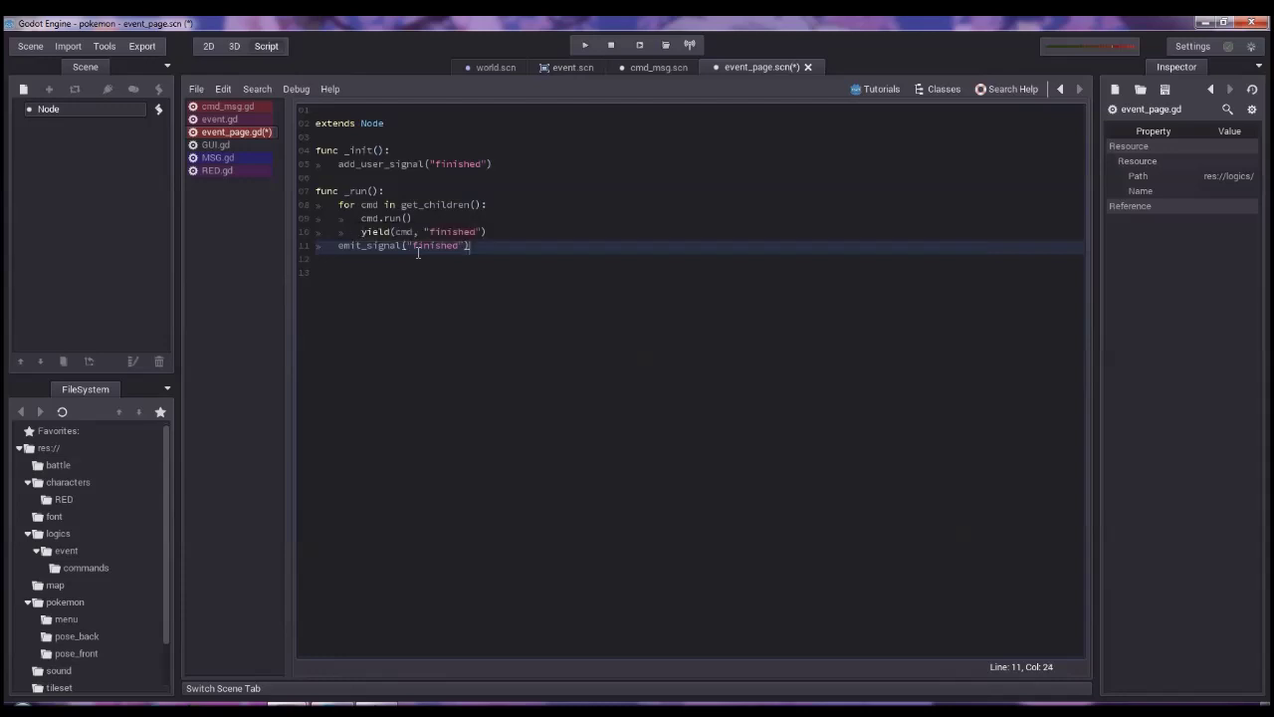
key("ctrl+s")
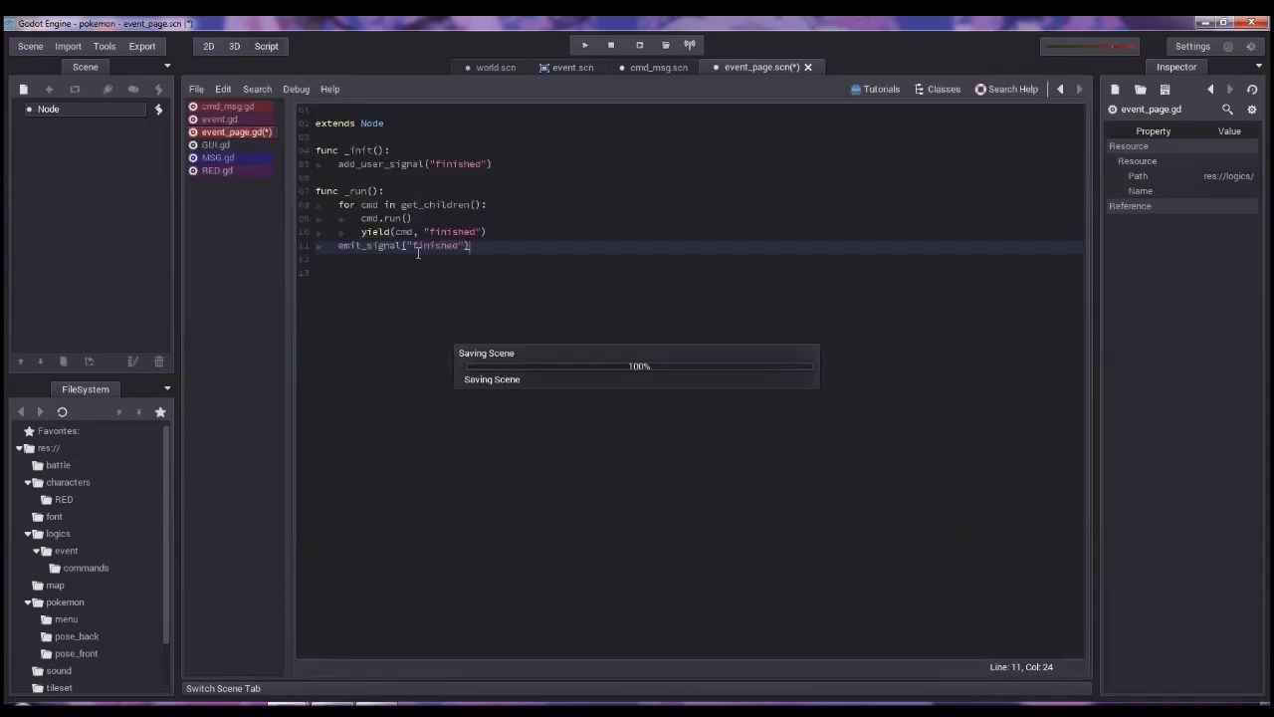
left_click(668, 67)
left_click(587, 71)
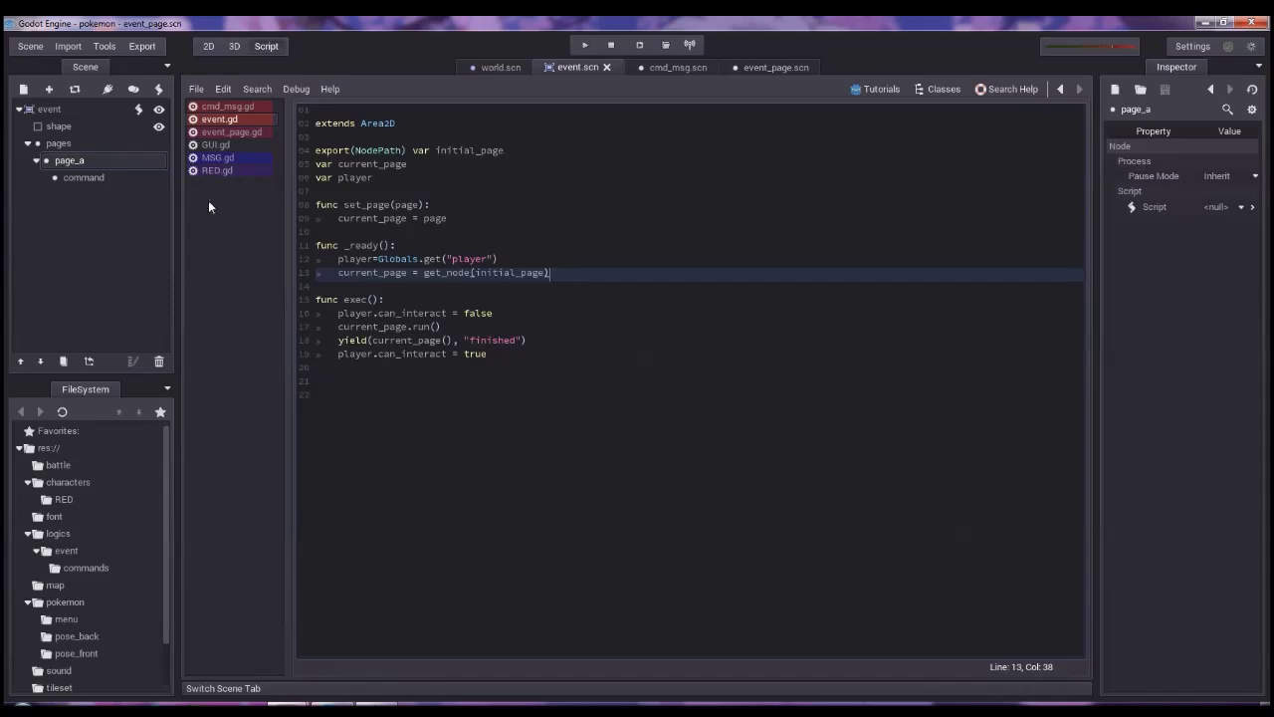
Delete page_a and its command from the event scene's pages, then start adding a new child to pages.
left_click(125, 145)
left_click(119, 159)
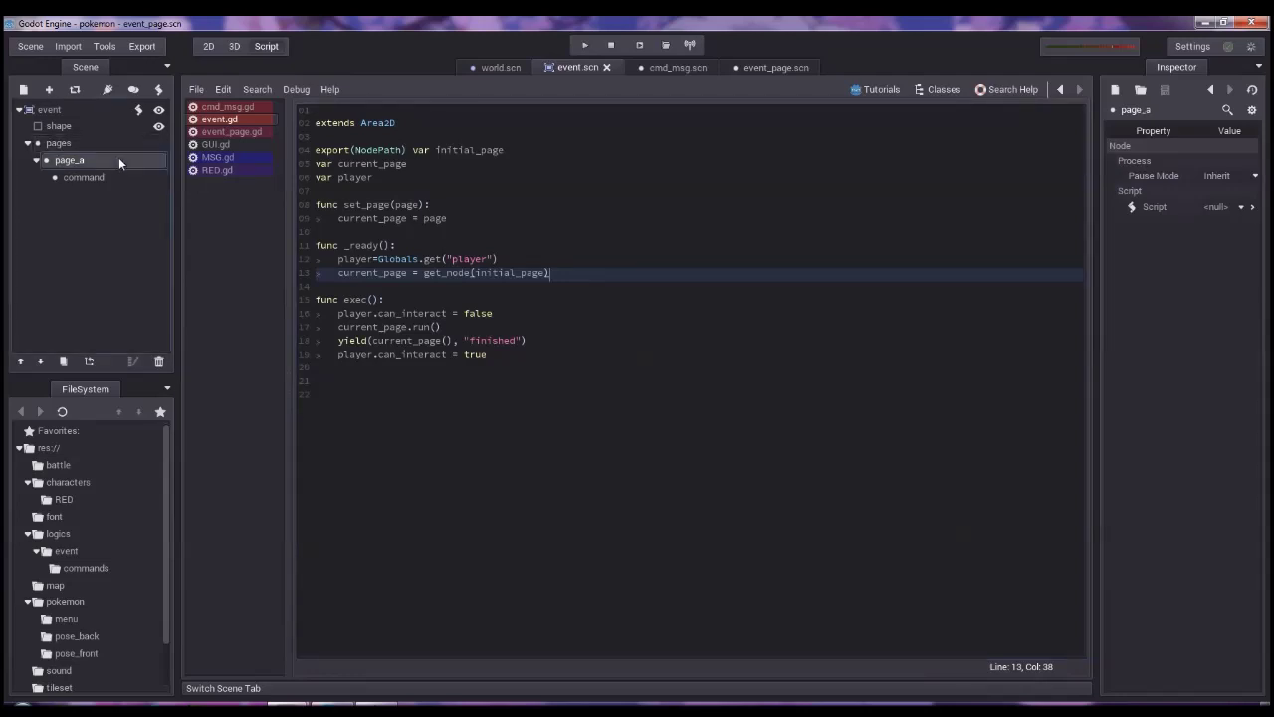
key("Delete")
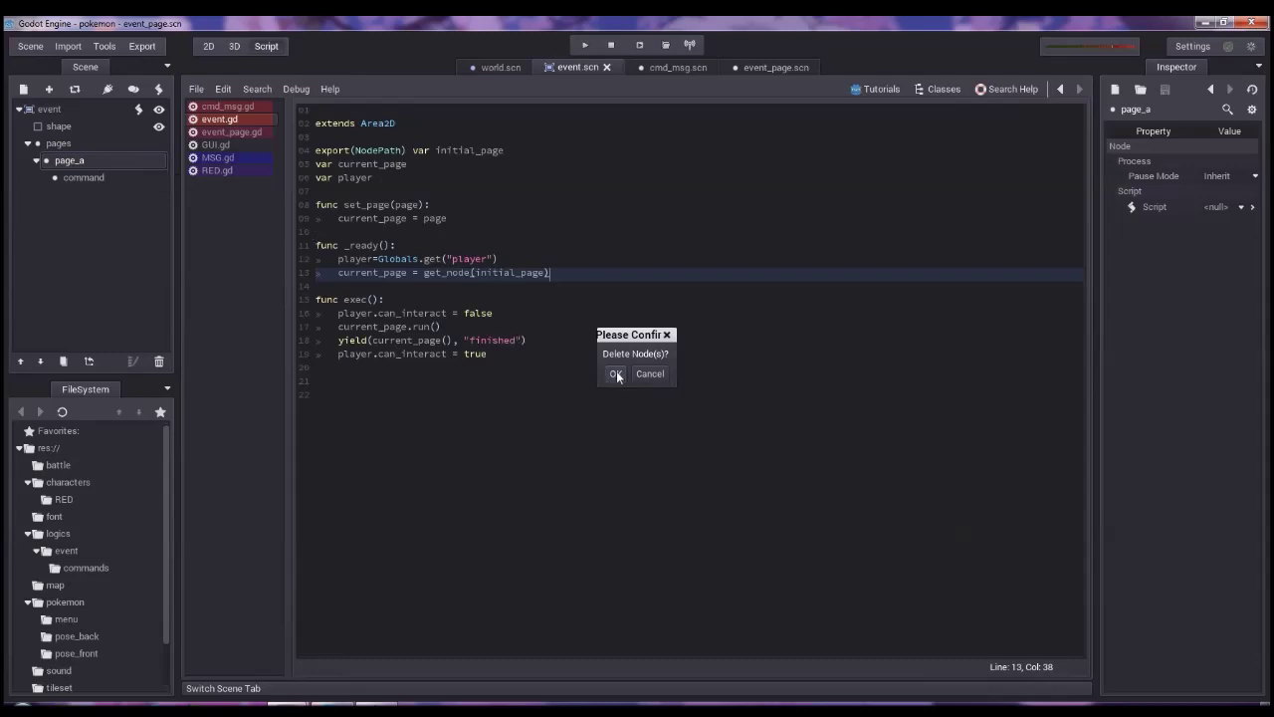
left_click(616, 375)
left_click(94, 145)
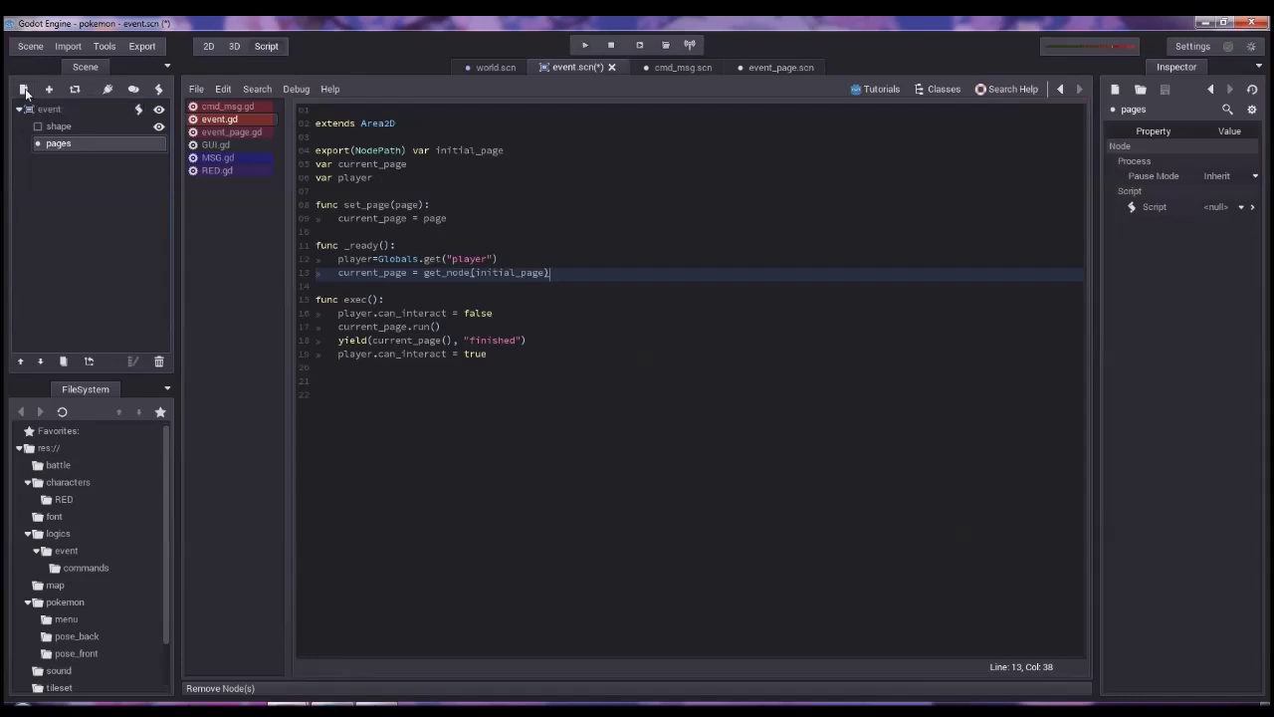
left_click(23, 90)
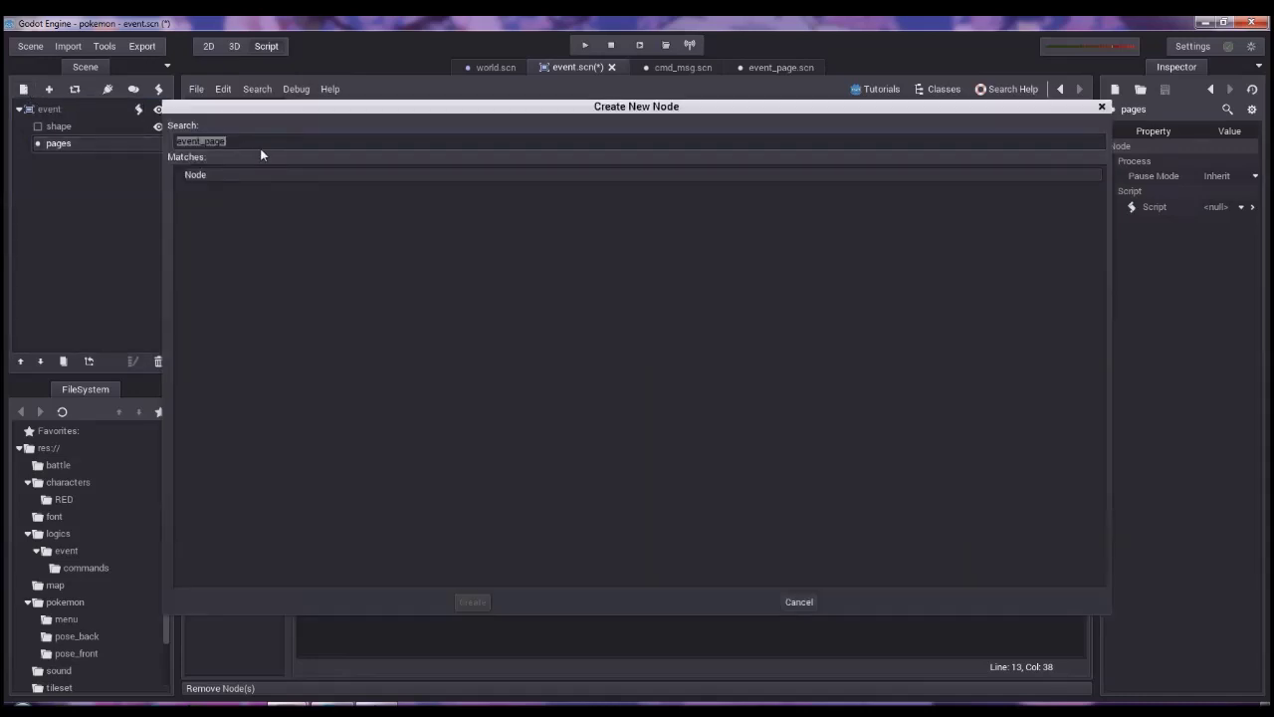
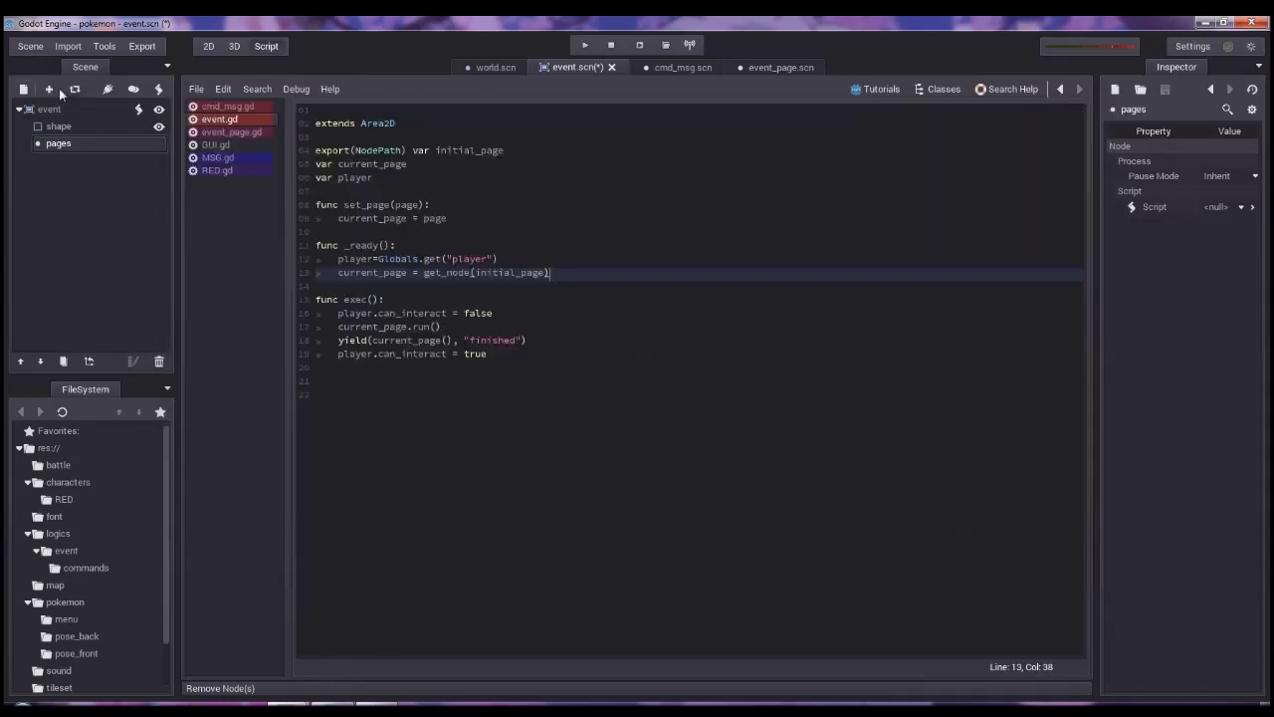
Instance logics/event/event_page.scn as a child of the pages node.
left_click(51, 90)
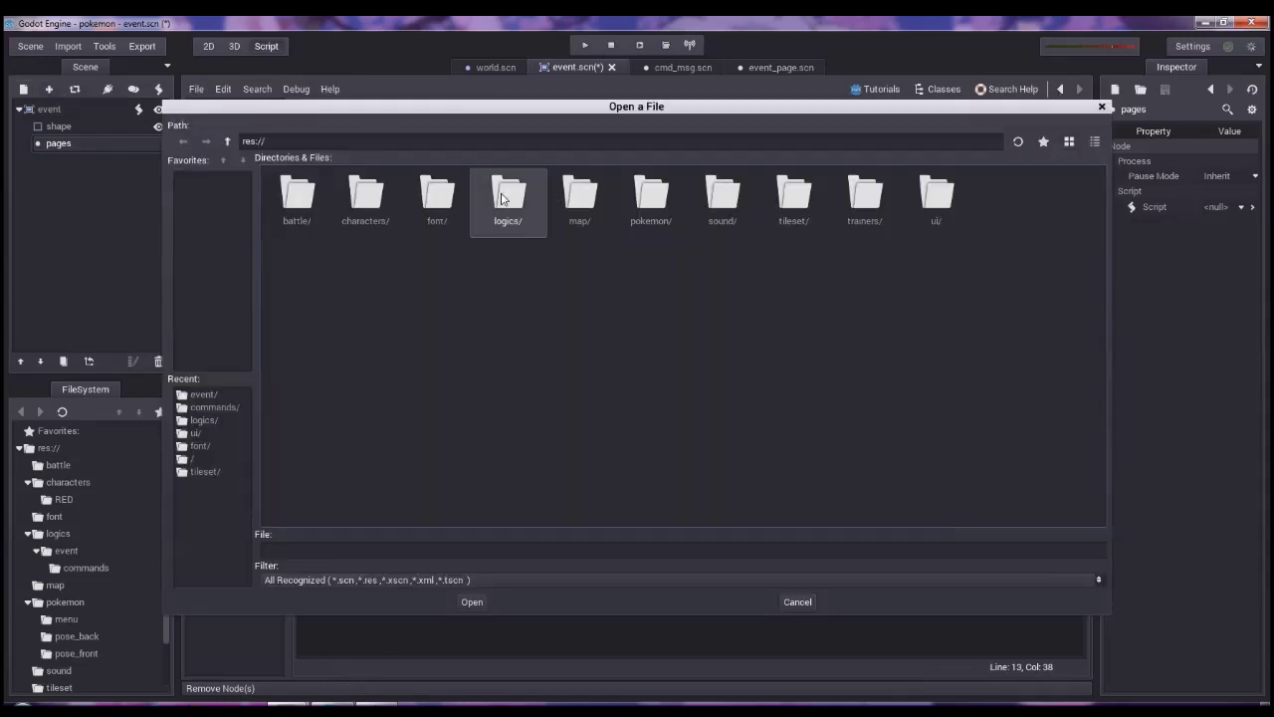
double_click(503, 199)
double_click(368, 197)
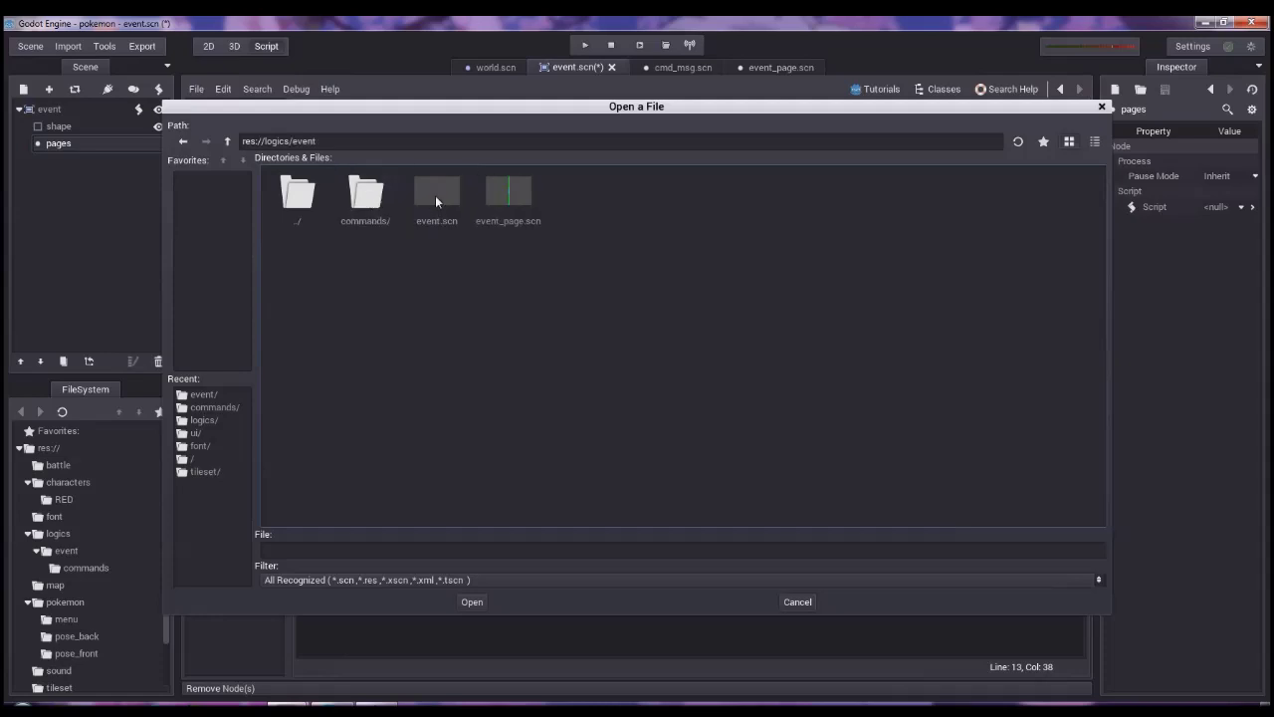
left_click(520, 196)
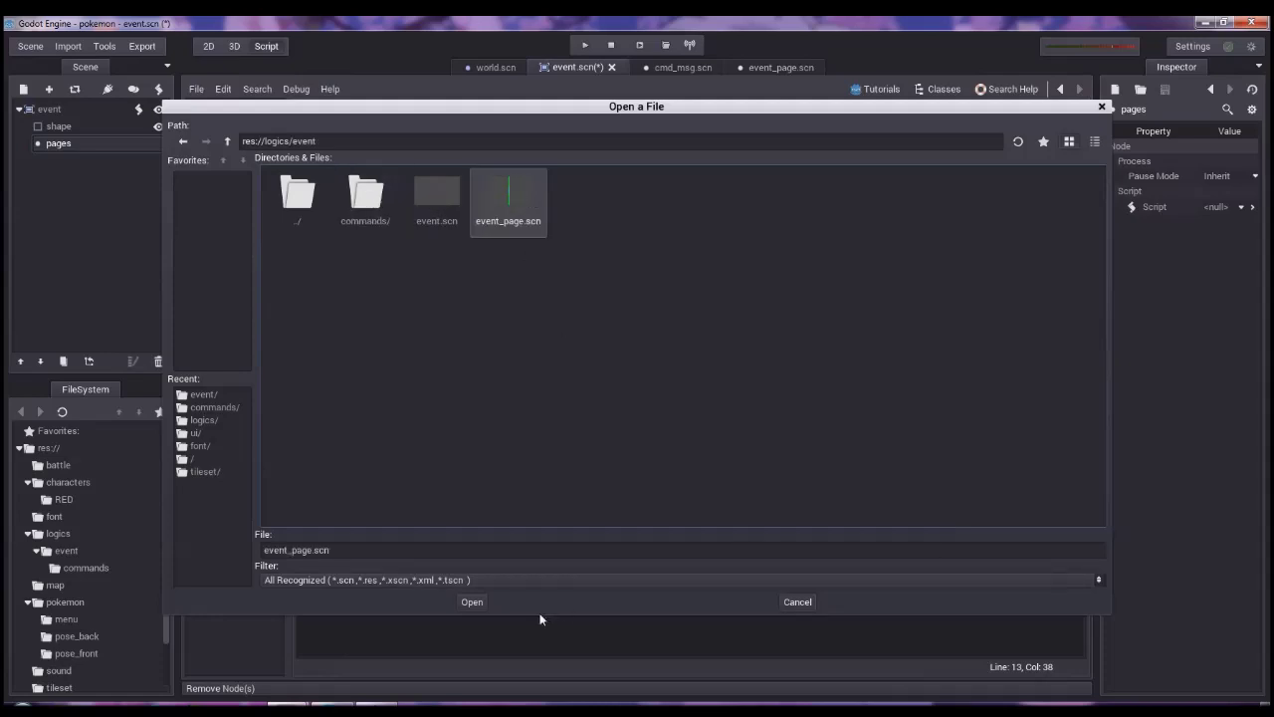
left_click(474, 602)
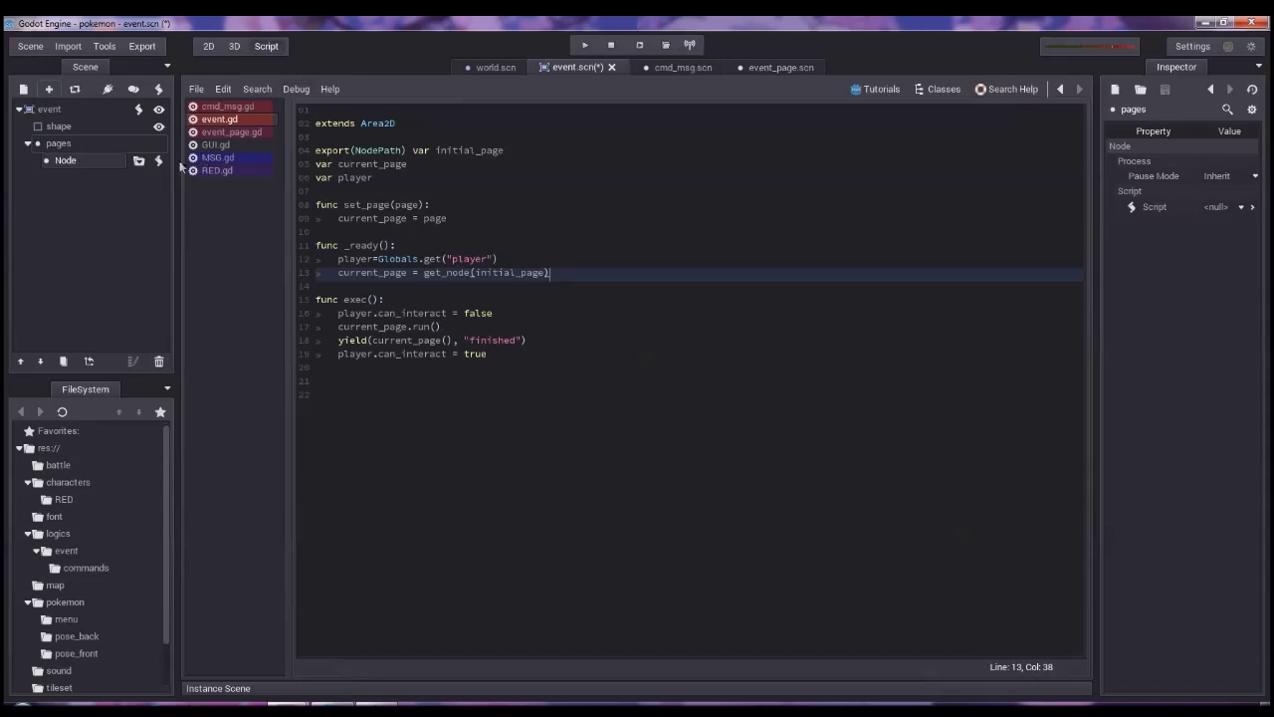
Rename the event_page scene's root node to event_page and save that scene.
left_click(781, 67)
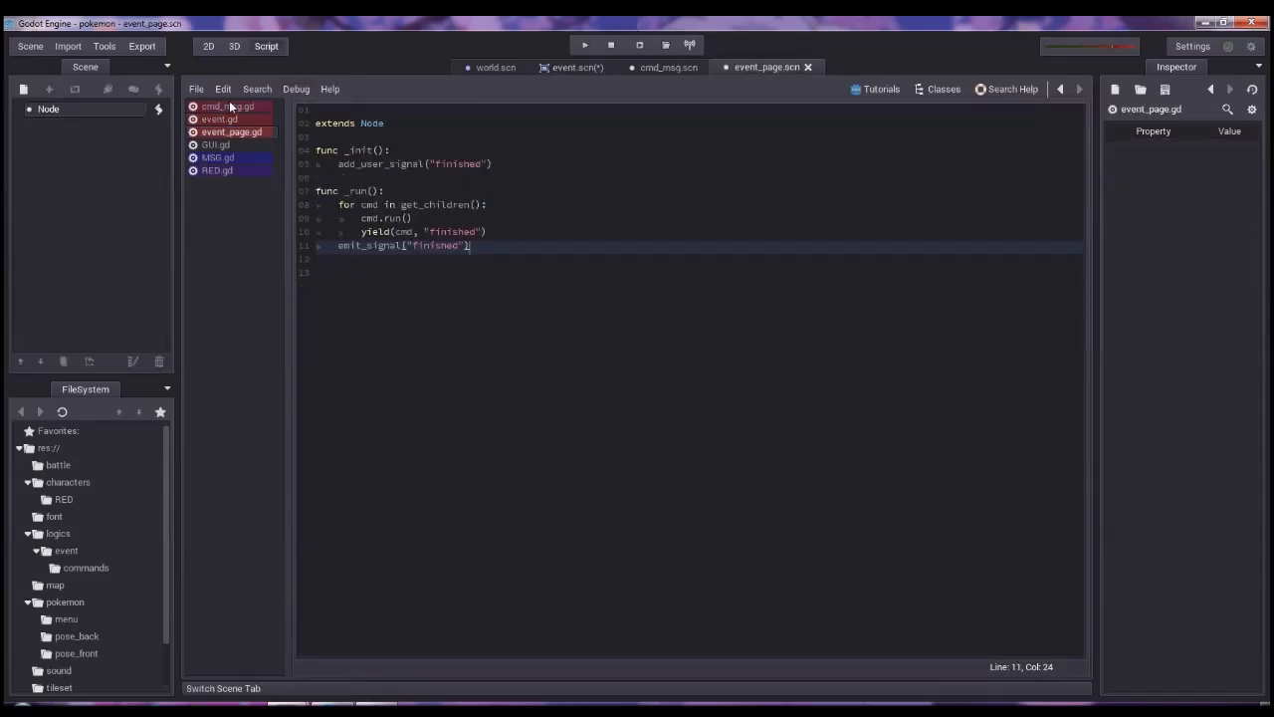
left_click(123, 112)
left_click(123, 112)
type("event_page")
key("Return")
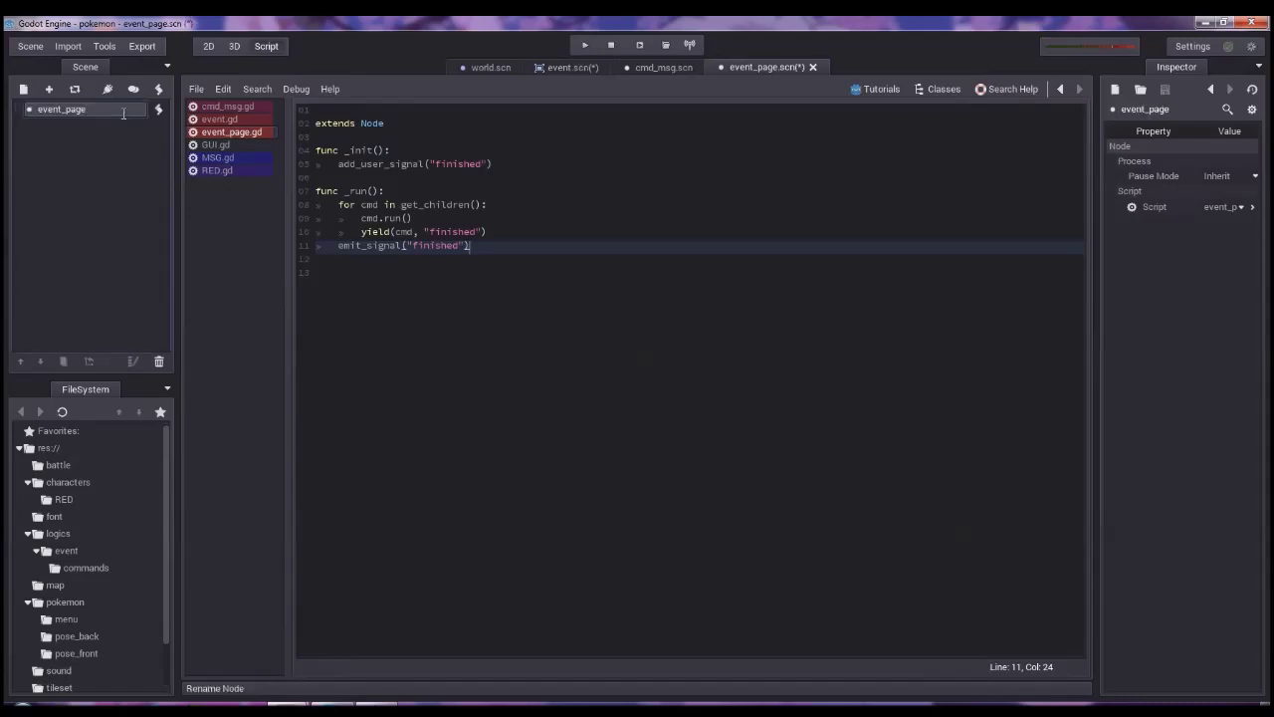
key("ctrl+s")
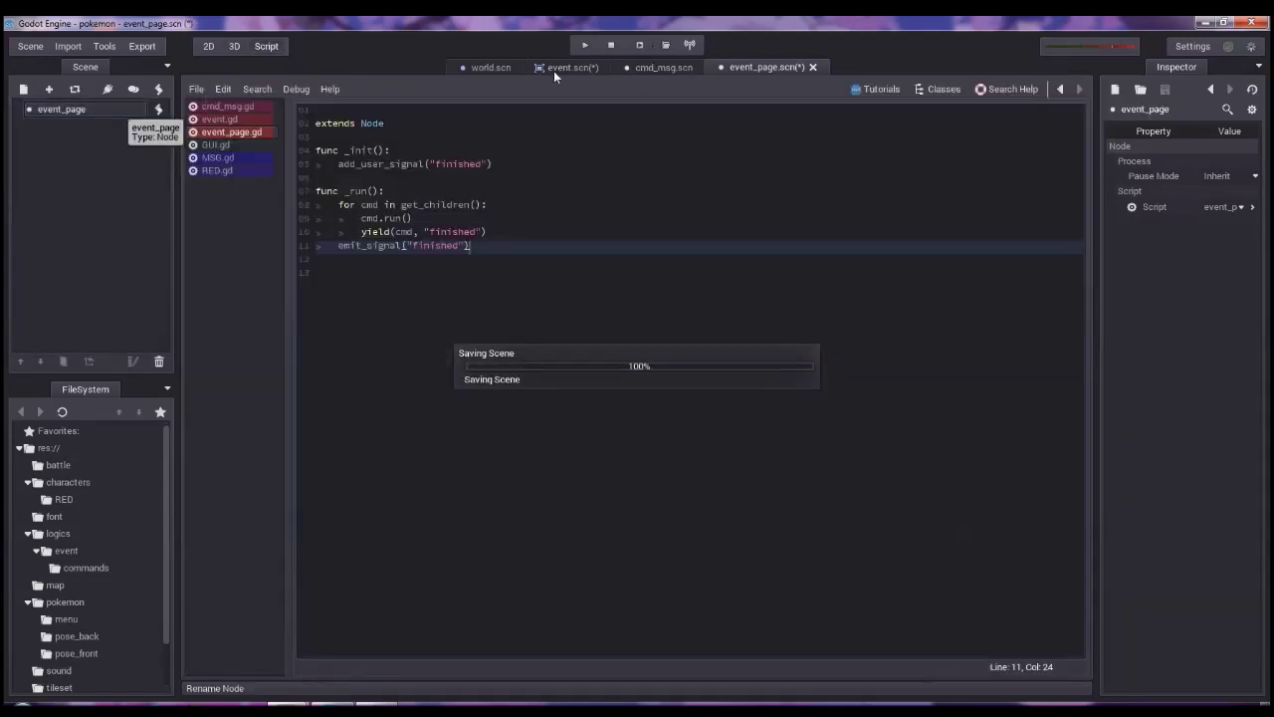
Rename the instanced page node in the event scene to event_page and save.
left_click(551, 69)
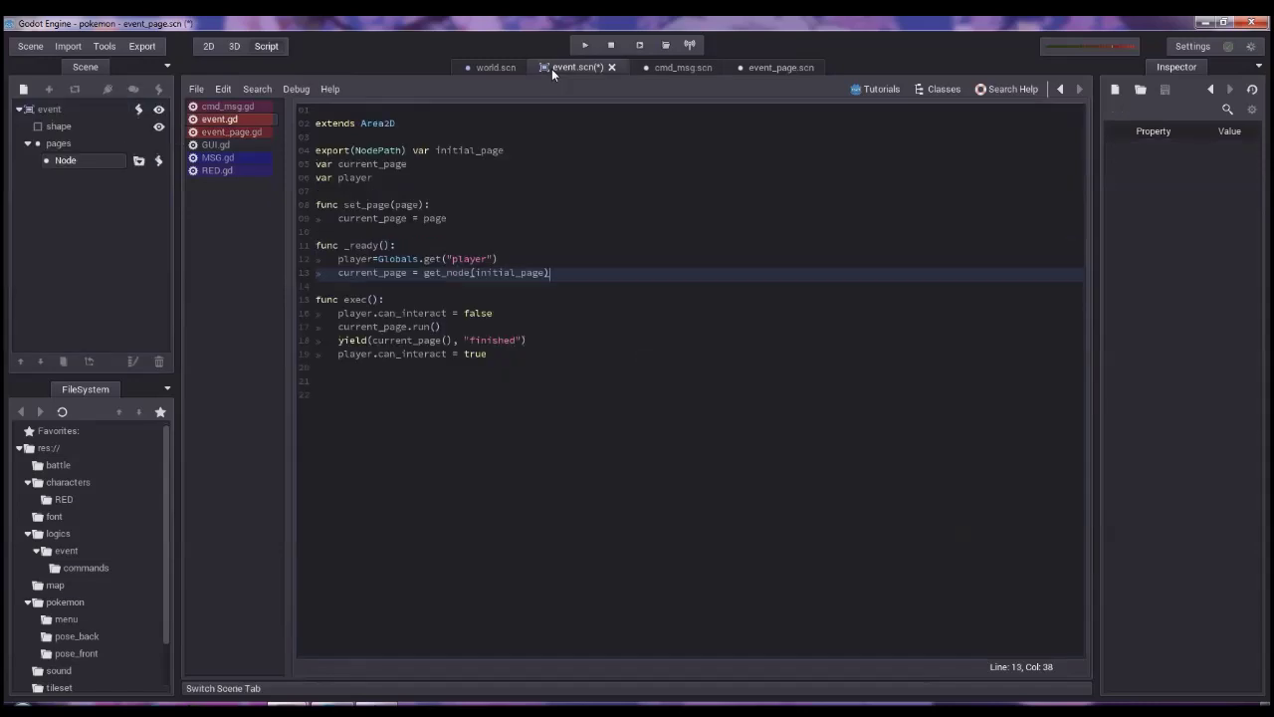
double_click(96, 159)
type("event_page")
key("Return")
key("ctrl+s")
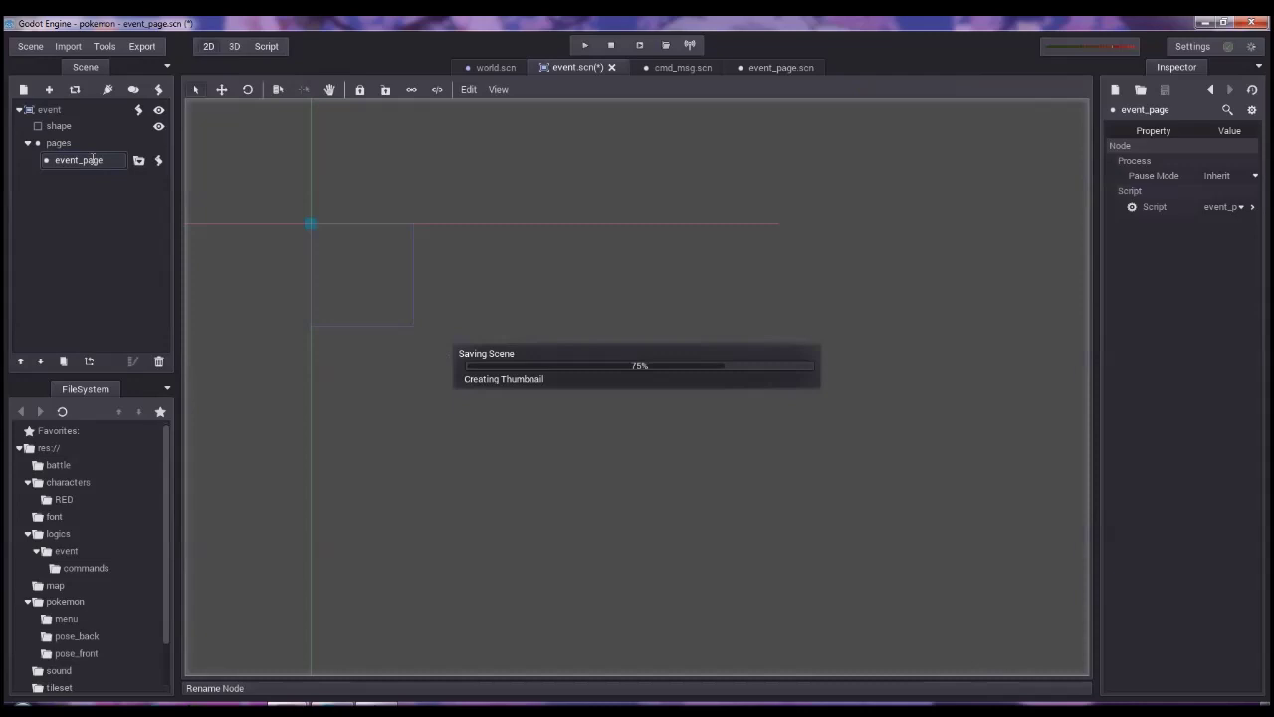
Instance commands/cmd_msg.scn twice under event_page, creating cmd_msg and cmd_msg 2.
left_click(50, 90)
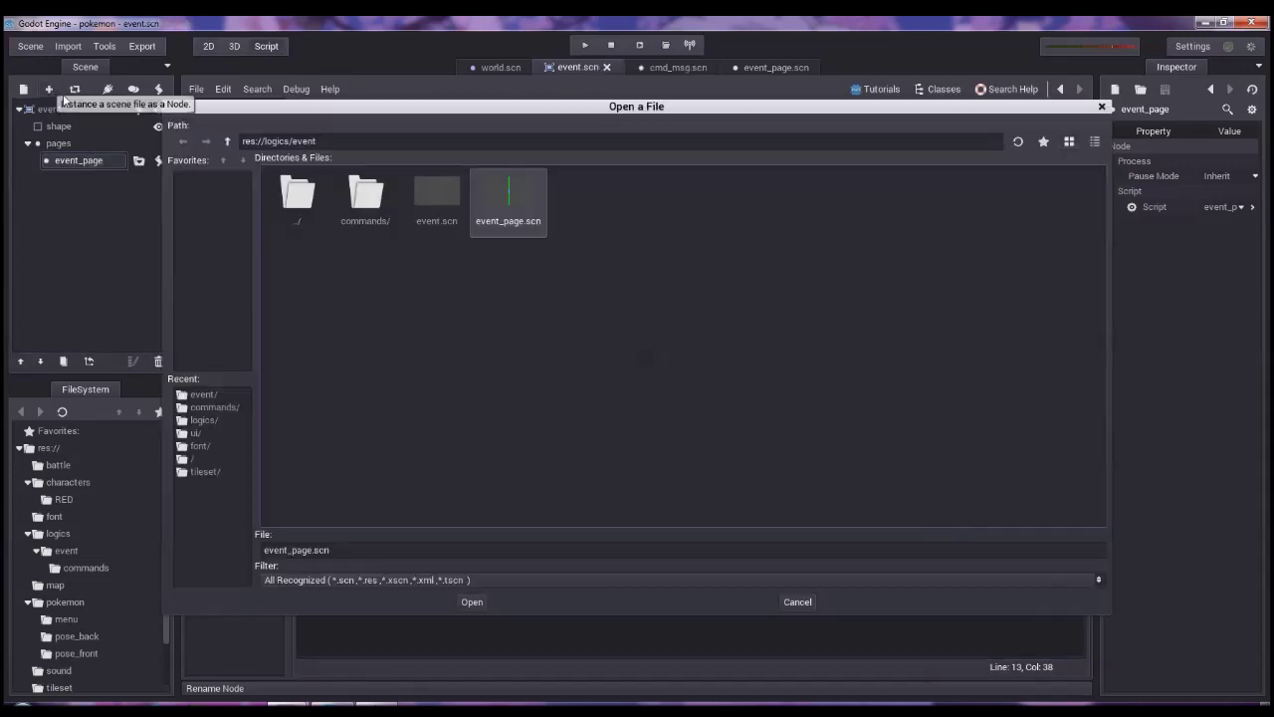
double_click(374, 203)
left_click(371, 201)
double_click(371, 201)
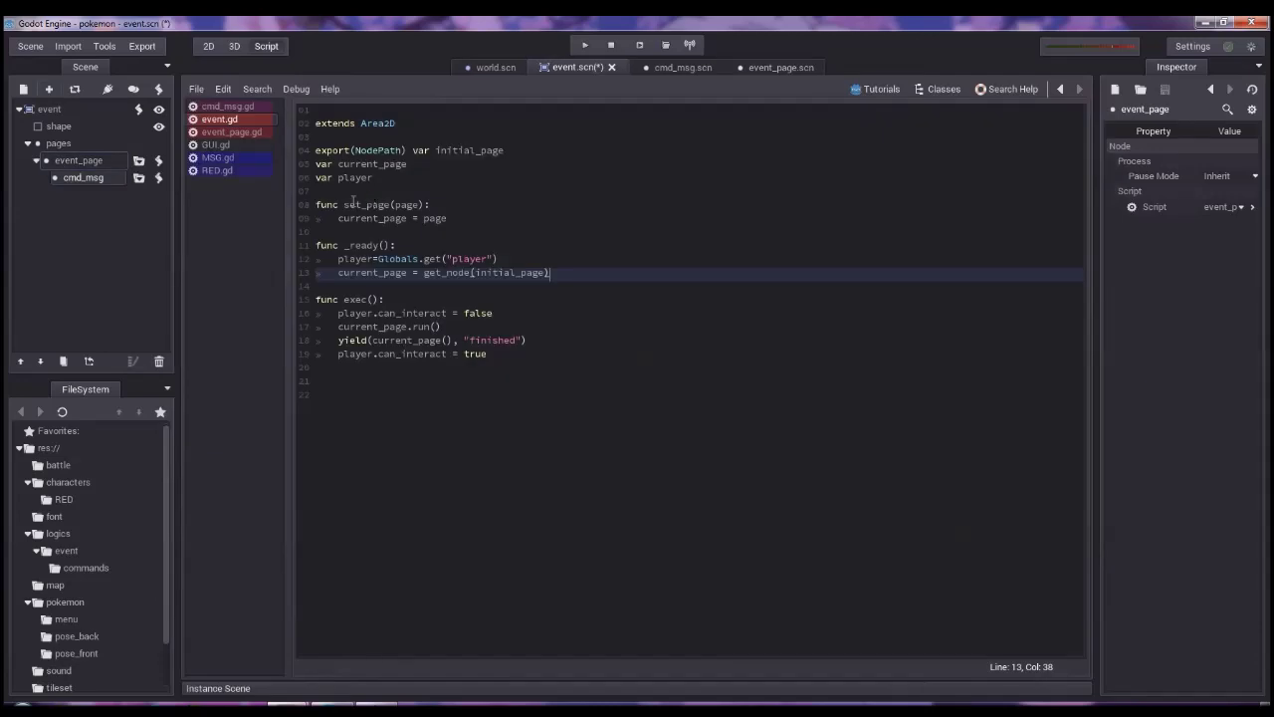
left_click(88, 176)
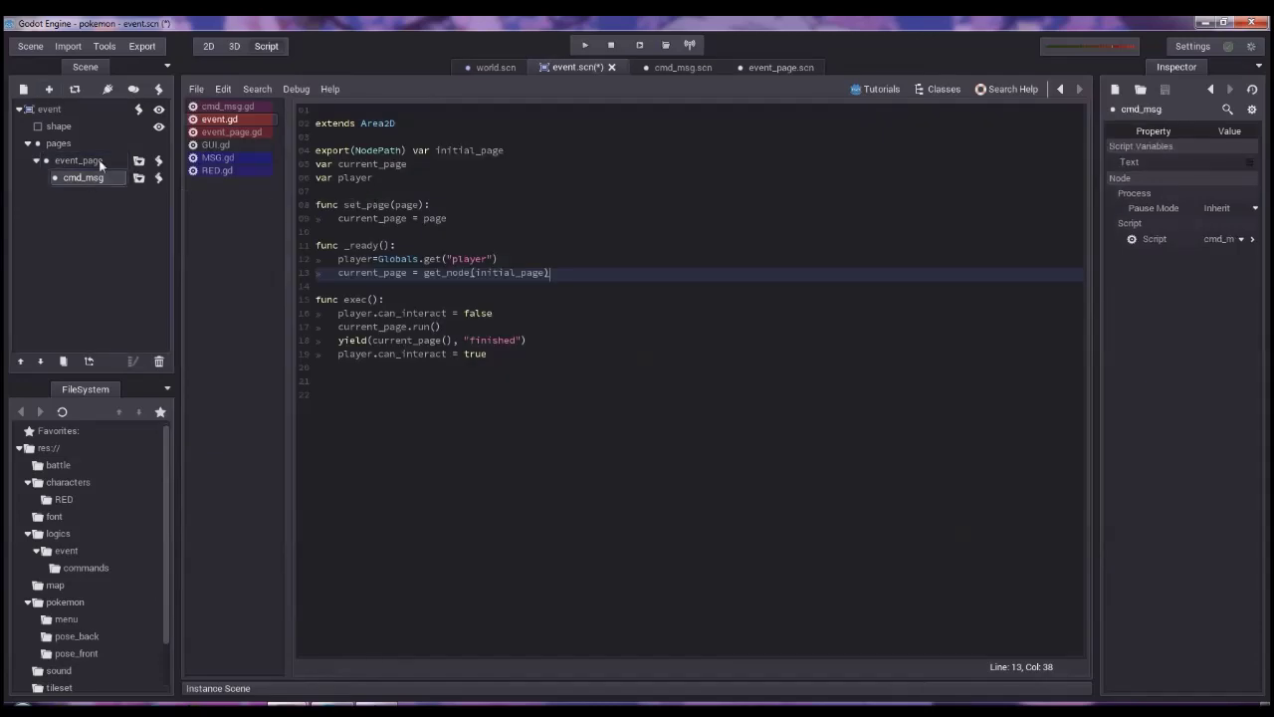
left_click(99, 162)
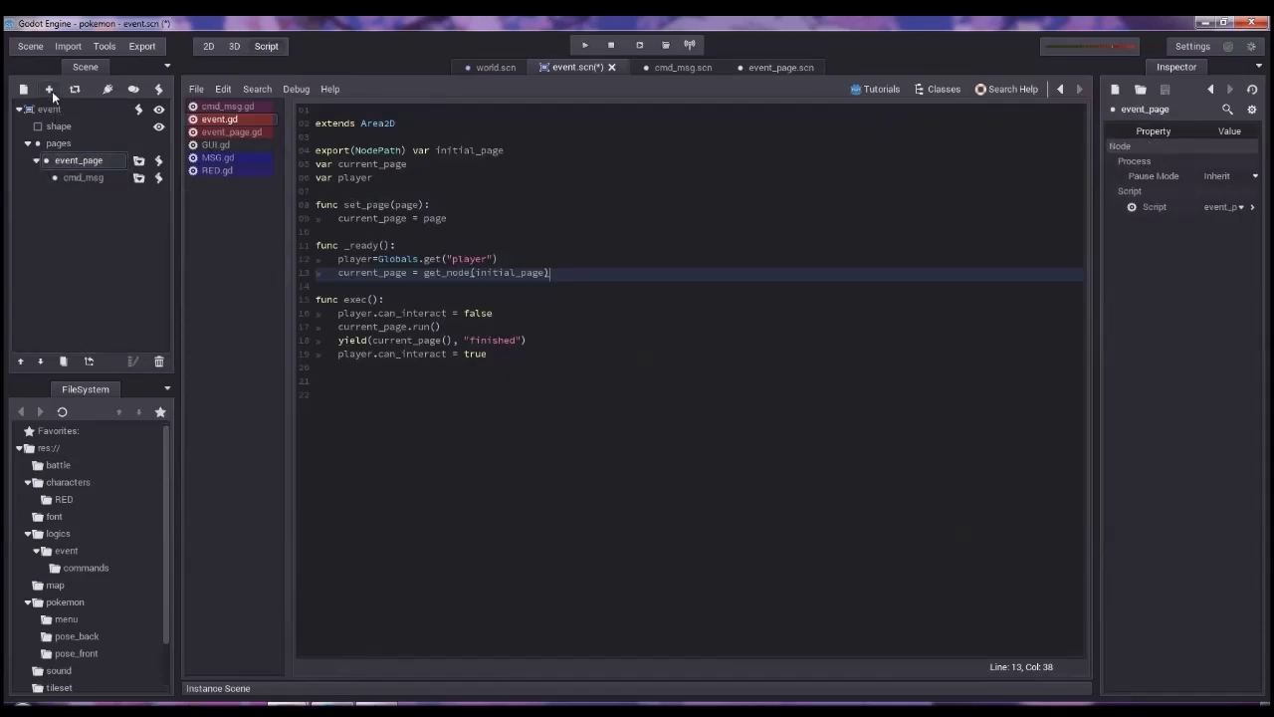
left_click(52, 91)
double_click(352, 196)
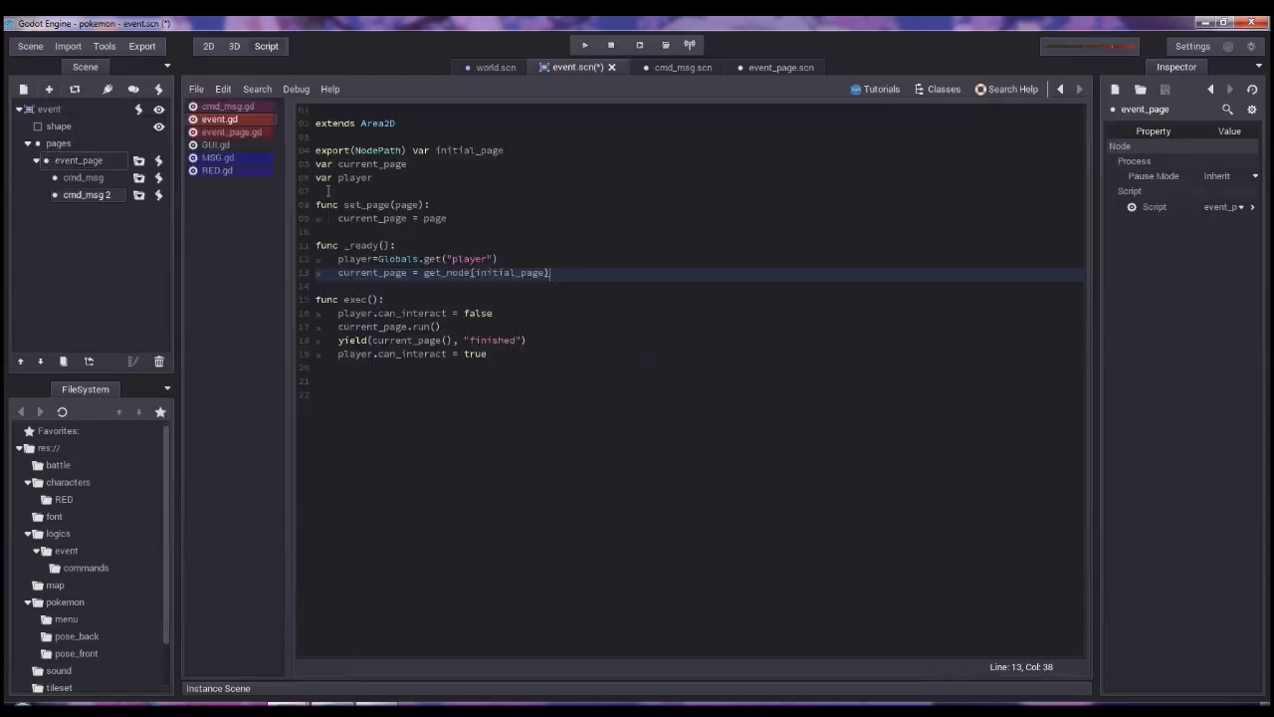
left_click(83, 177)
left_click(79, 160)
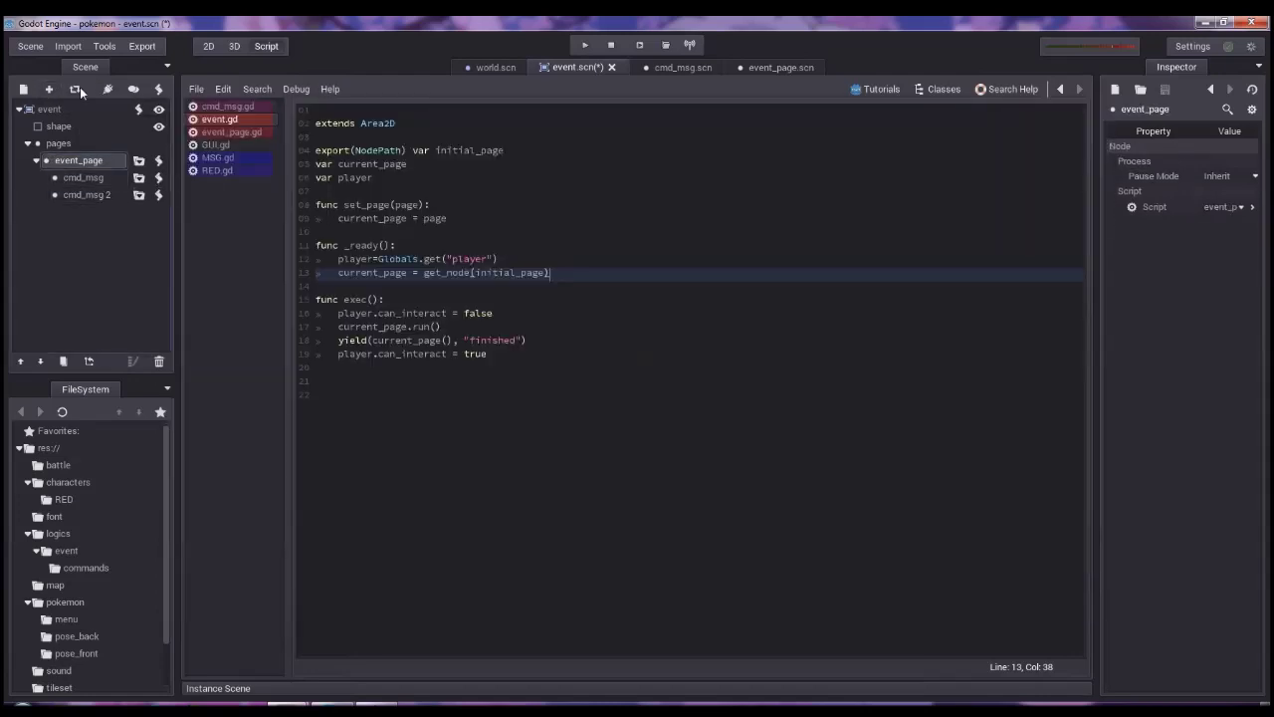
Leave event_page's type unchanged and instance cmd_msg.scn inside cmd_msg 2.
left_click(79, 87)
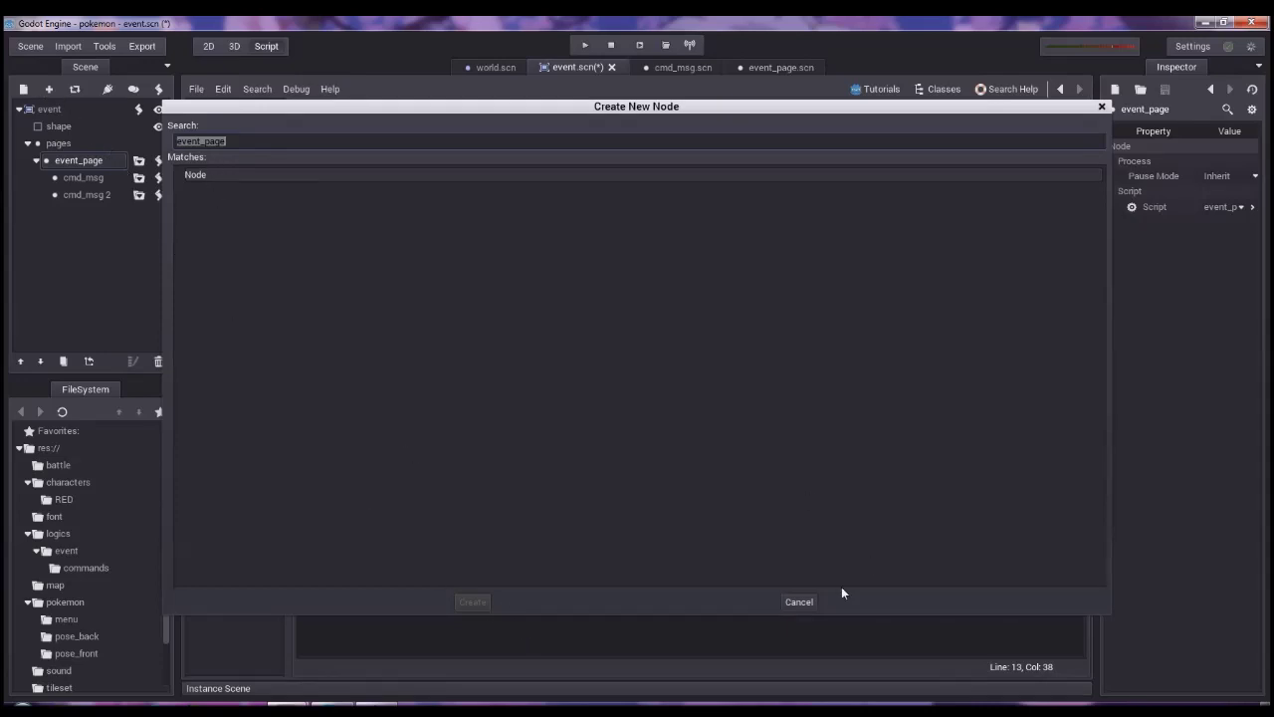
left_click(793, 601)
left_click(95, 195)
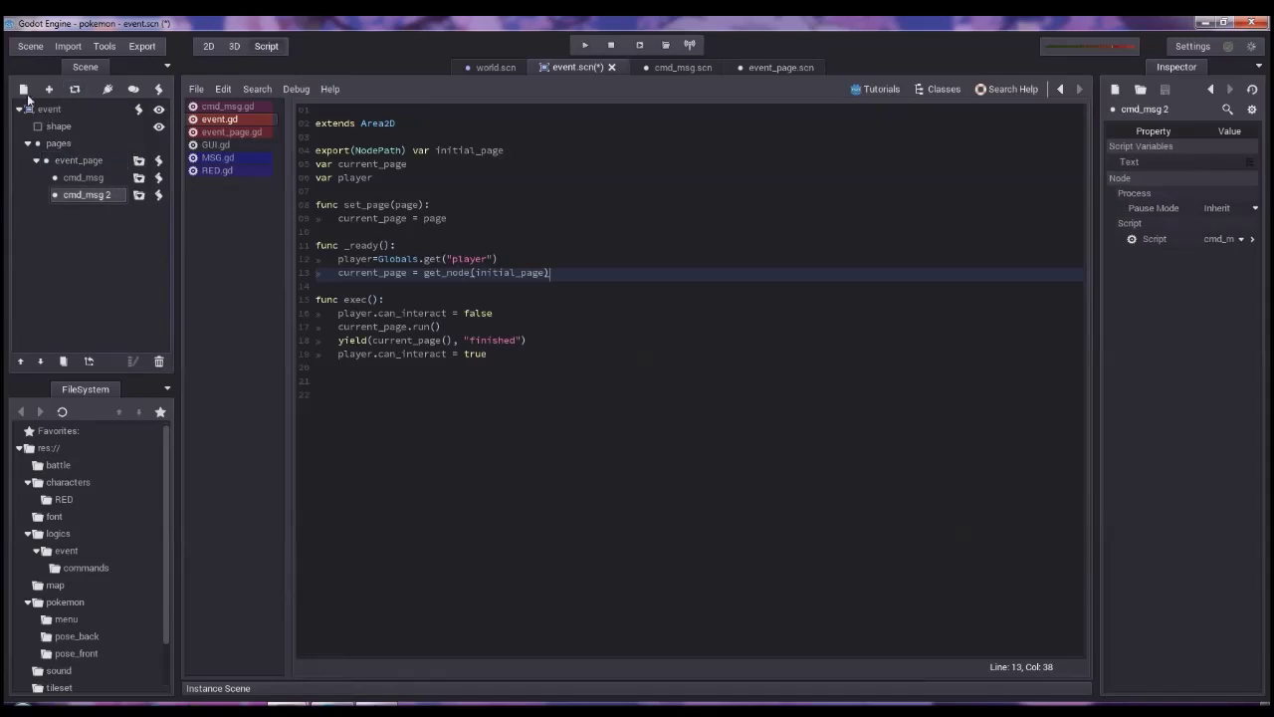
left_click(48, 90)
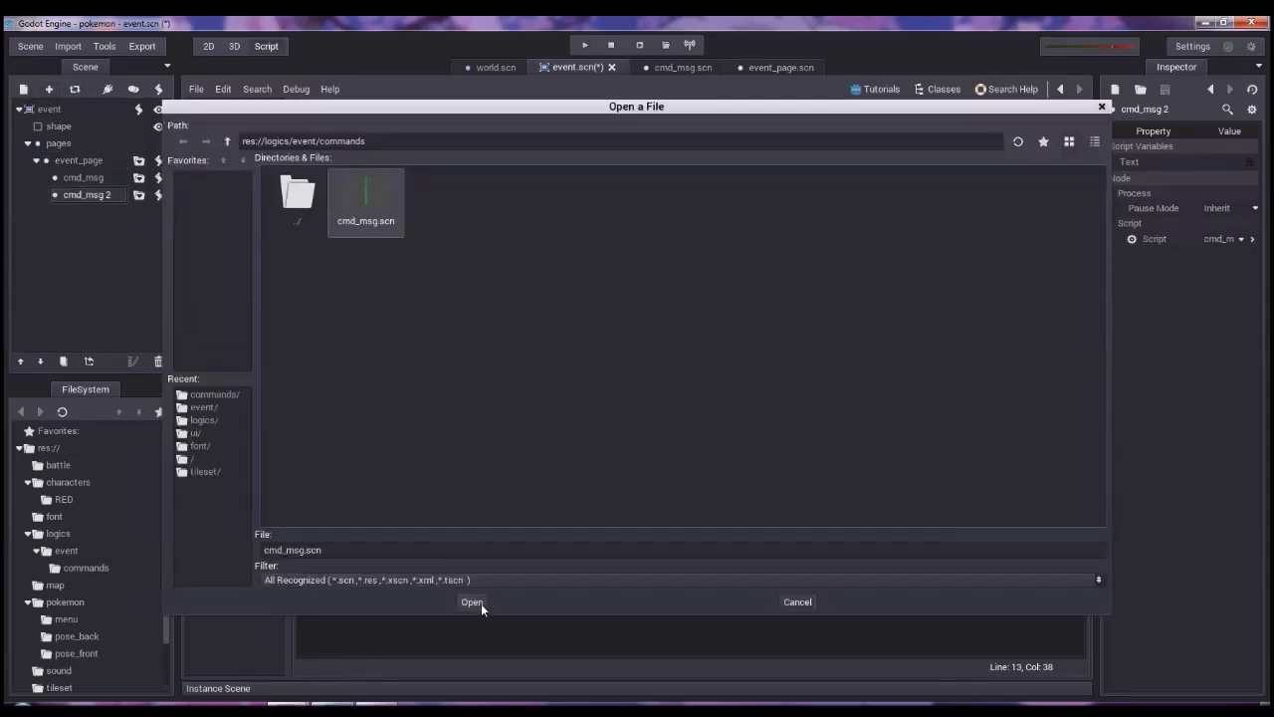
double_click(358, 211)
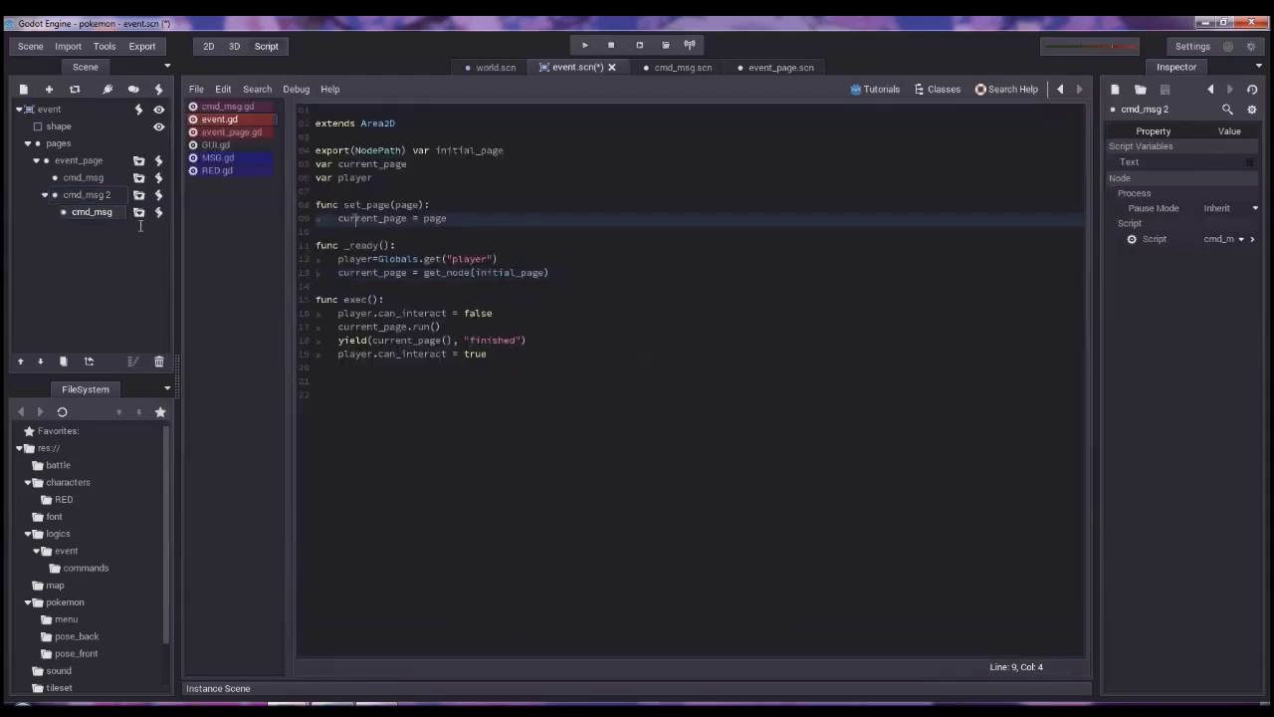
double_click(117, 189)
left_click(80, 177)
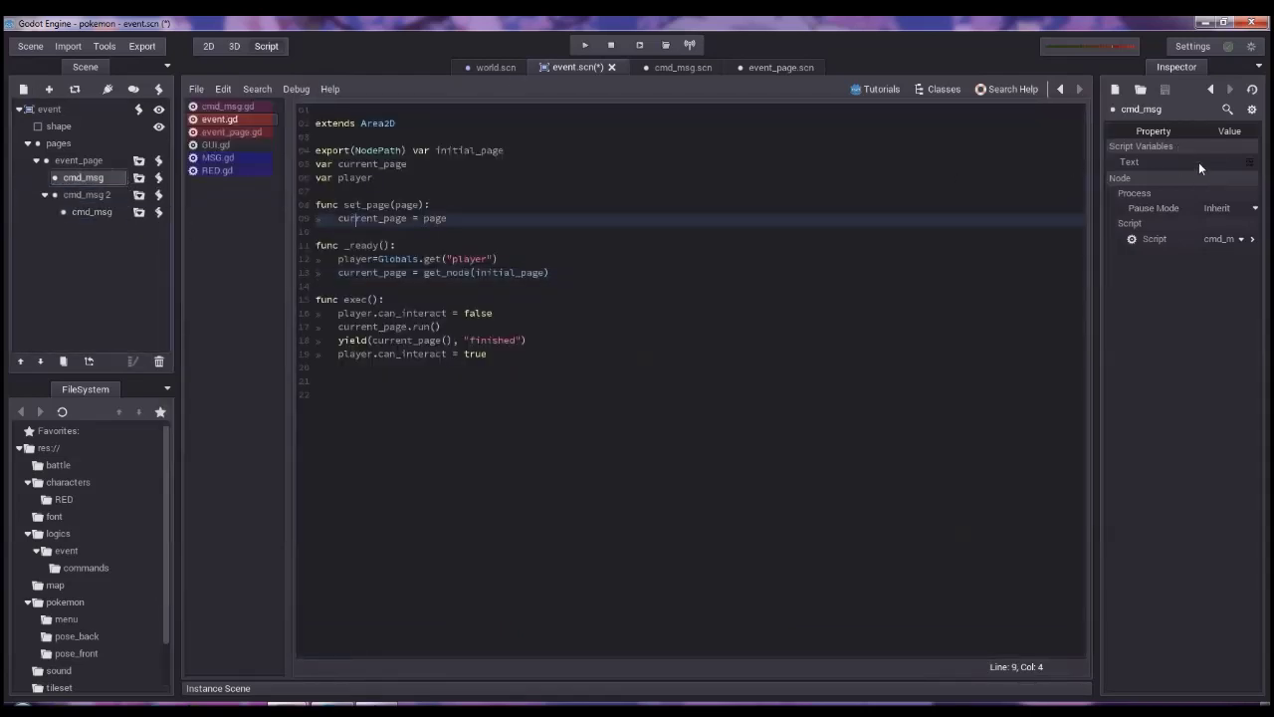
left_click(1249, 161)
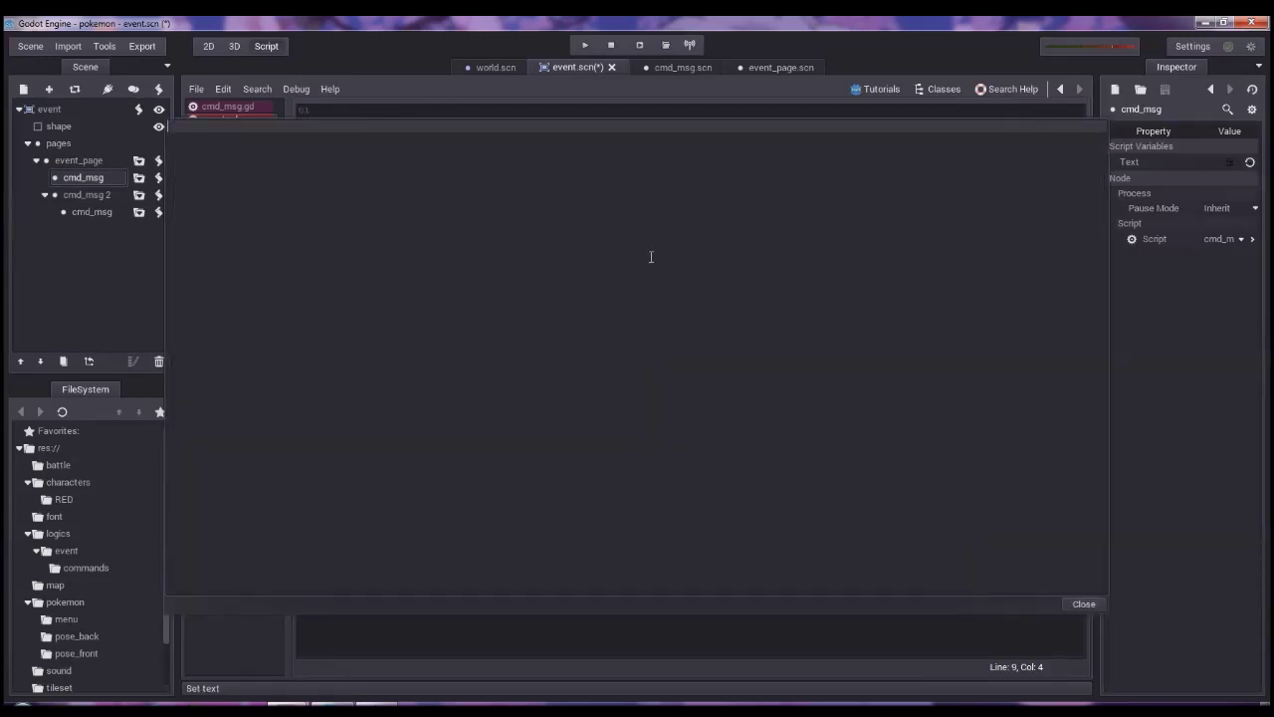
Set the first cmd_msg's text to 'ESTE ES EL MENSAJE' and 'PRIMERO' on two lines.
type("ESTE ES EL MENSAJE")
key("Return")
type("PRIMERO")
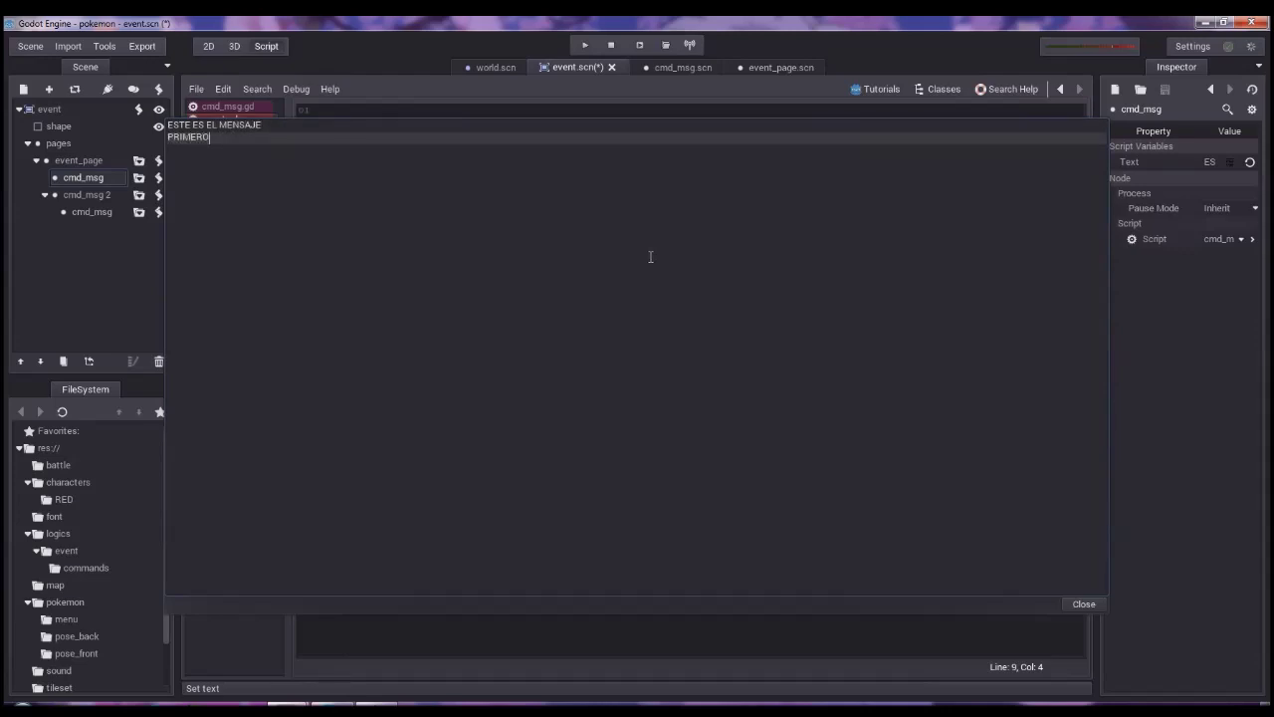
left_click(104, 211)
Set cmd_msg 2's text to 'NO HAY 2 SIN TRE'.
left_click(100, 199)
left_click(1215, 161)
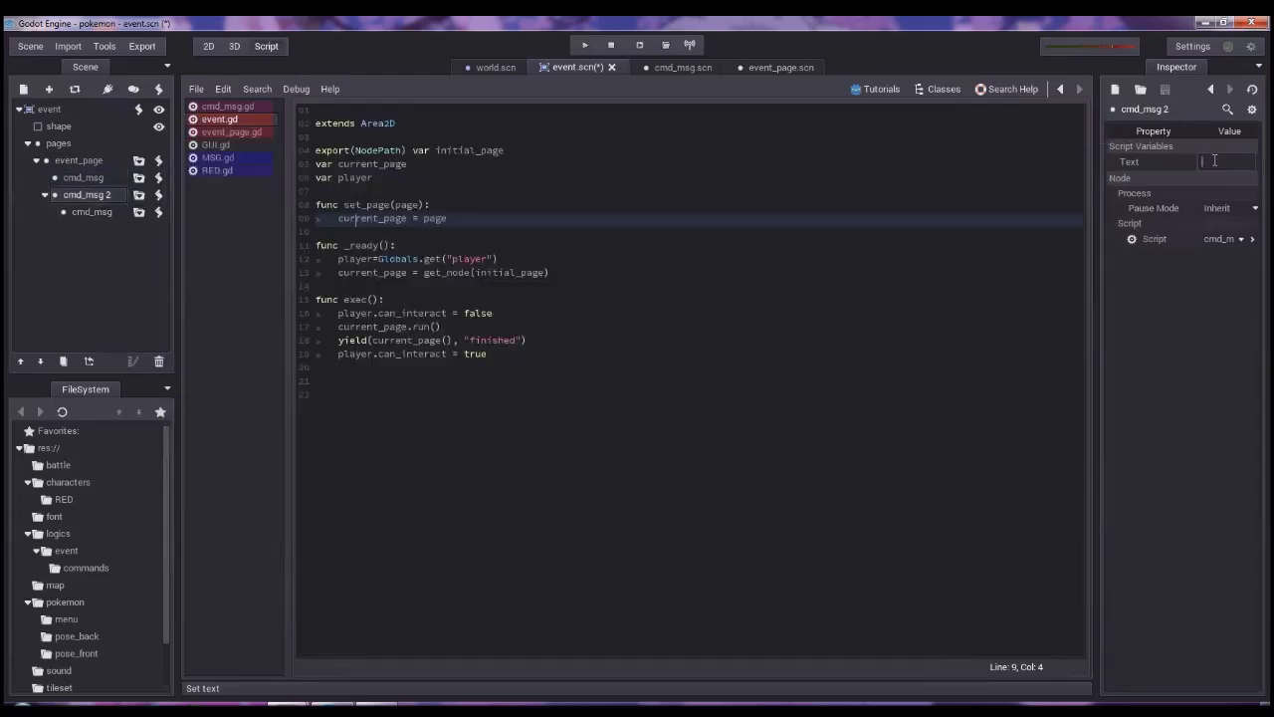
type("NO HAY 2")
type(" SIN TRE")
key("Return")
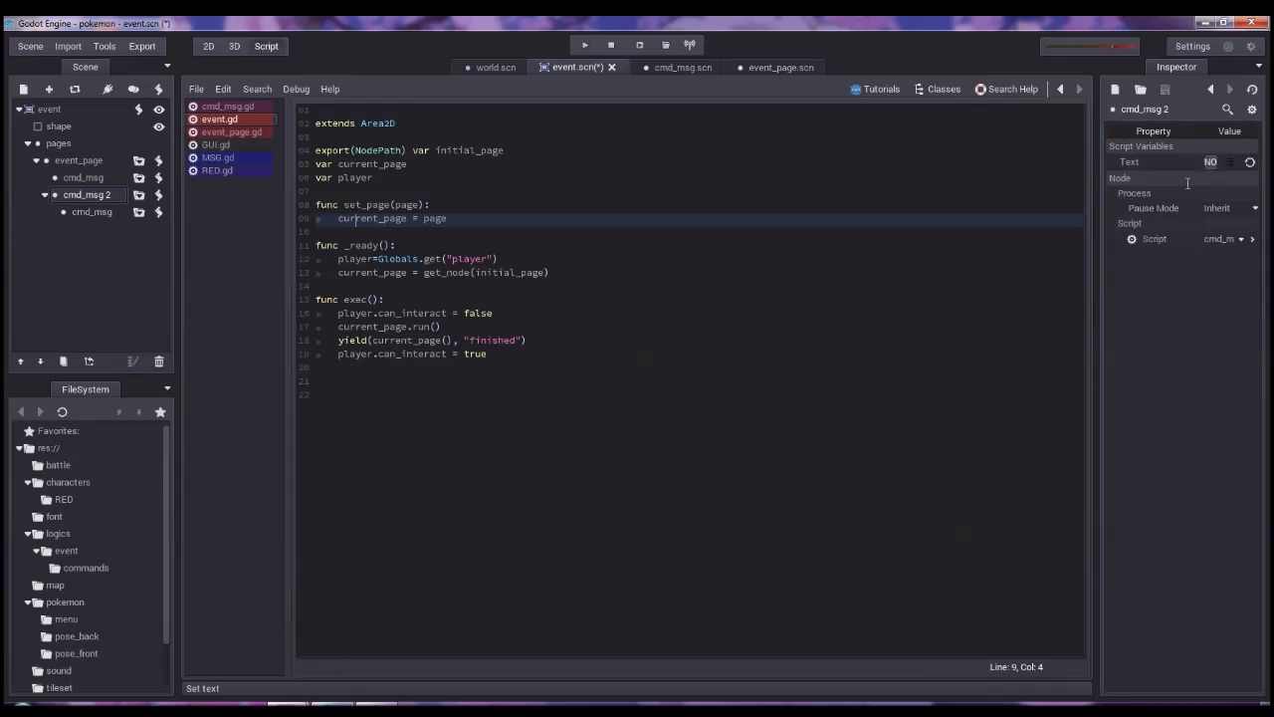
Set the nested cmd_msg's text to 'ESTE ES EL TERCERO' with a second line 'jaja'.
left_click(90, 212)
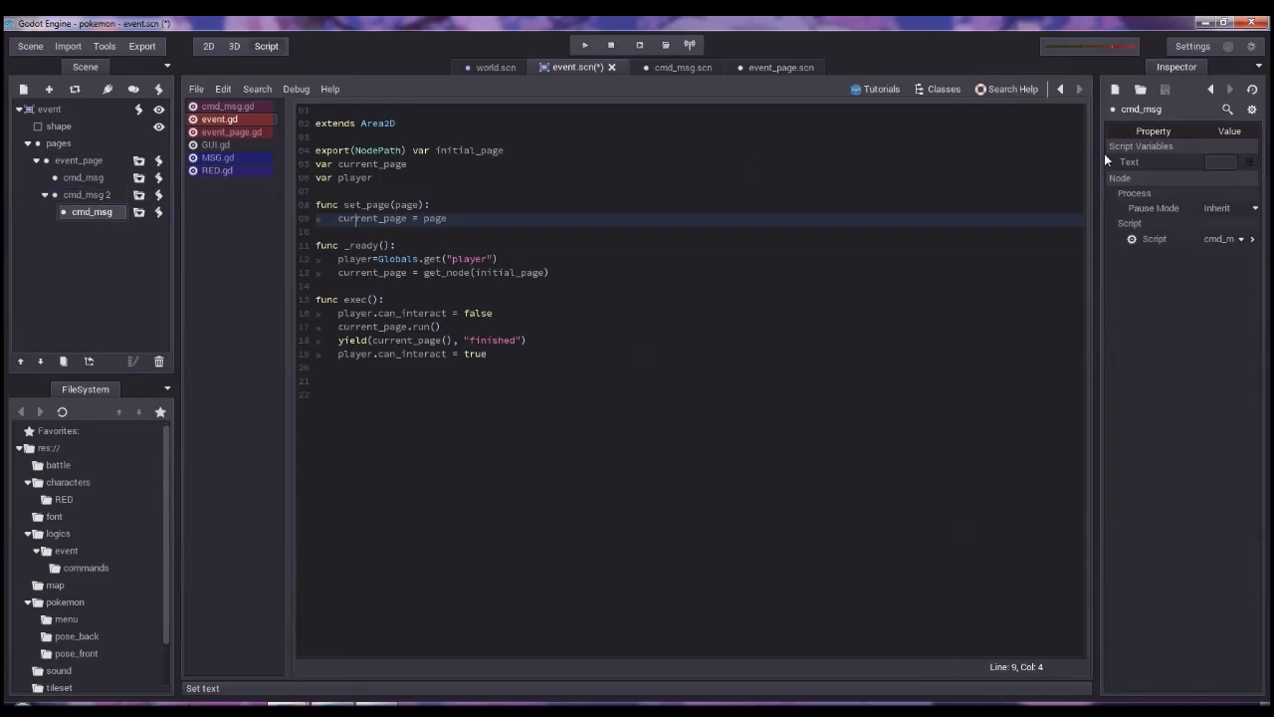
left_click(1222, 163)
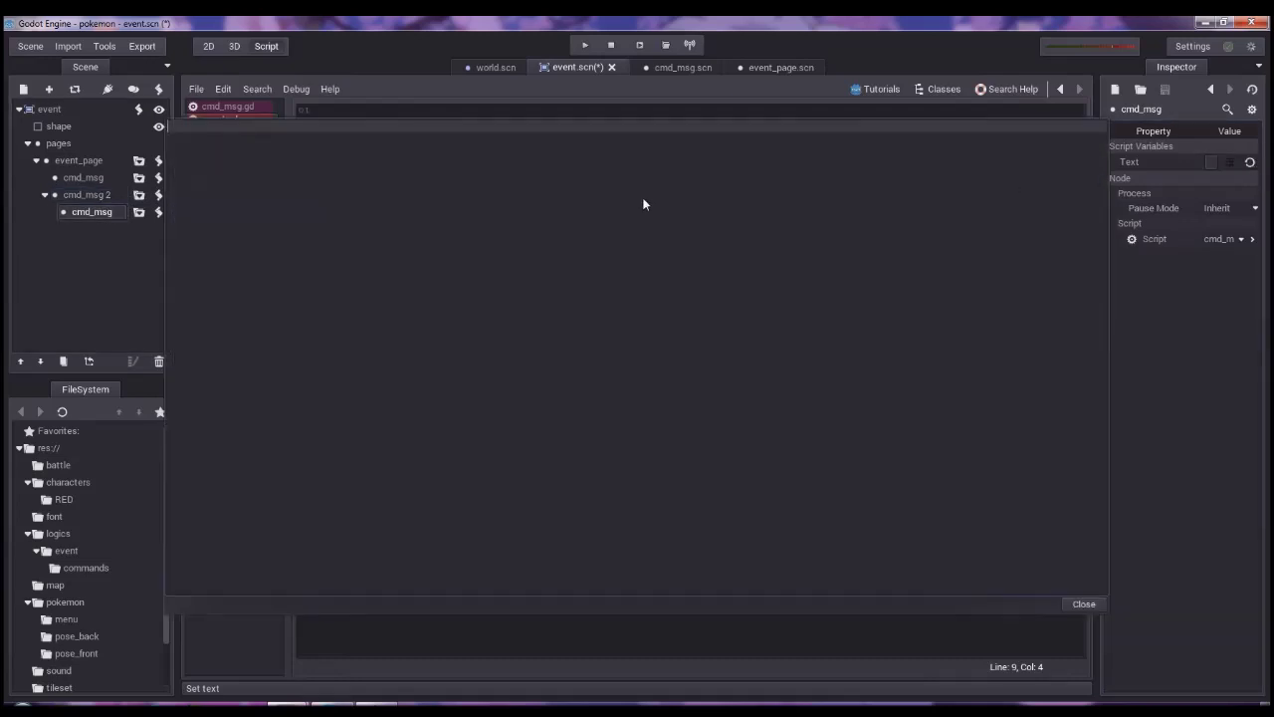
type("ESTE ES E")
type("L TERCER")
type("O")
key("Return")
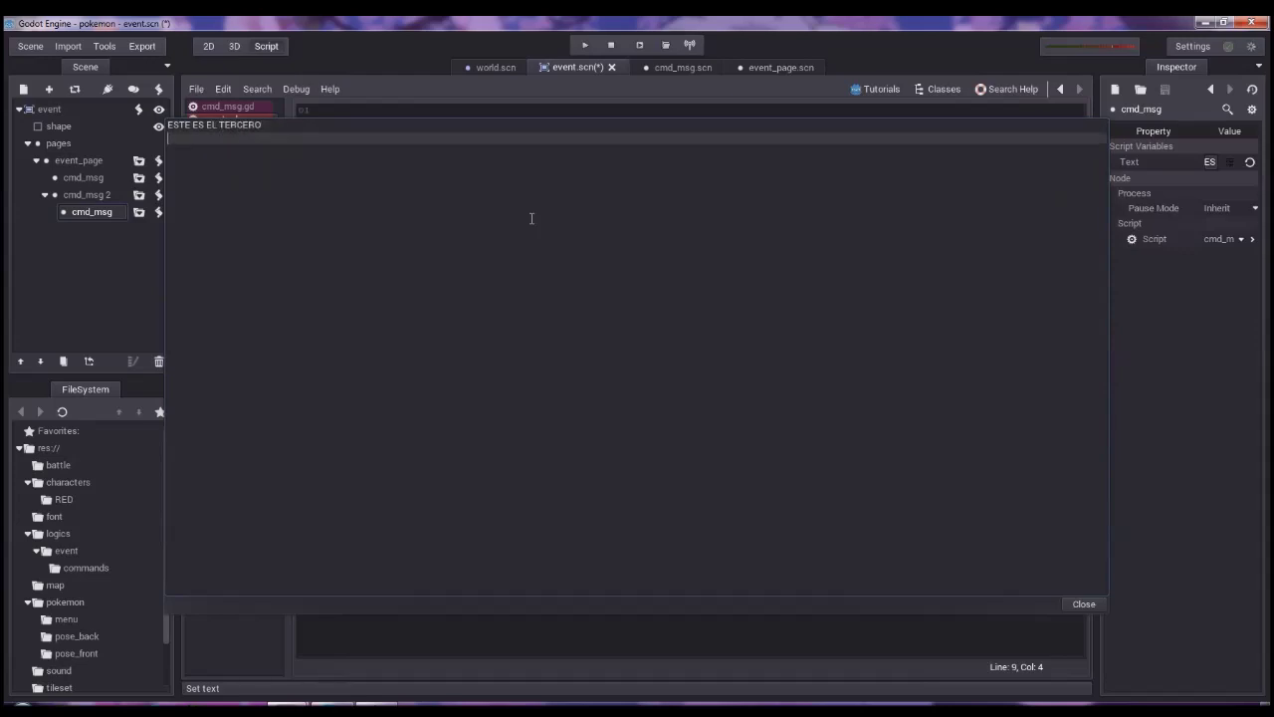
type("jaja")
left_click(123, 240)
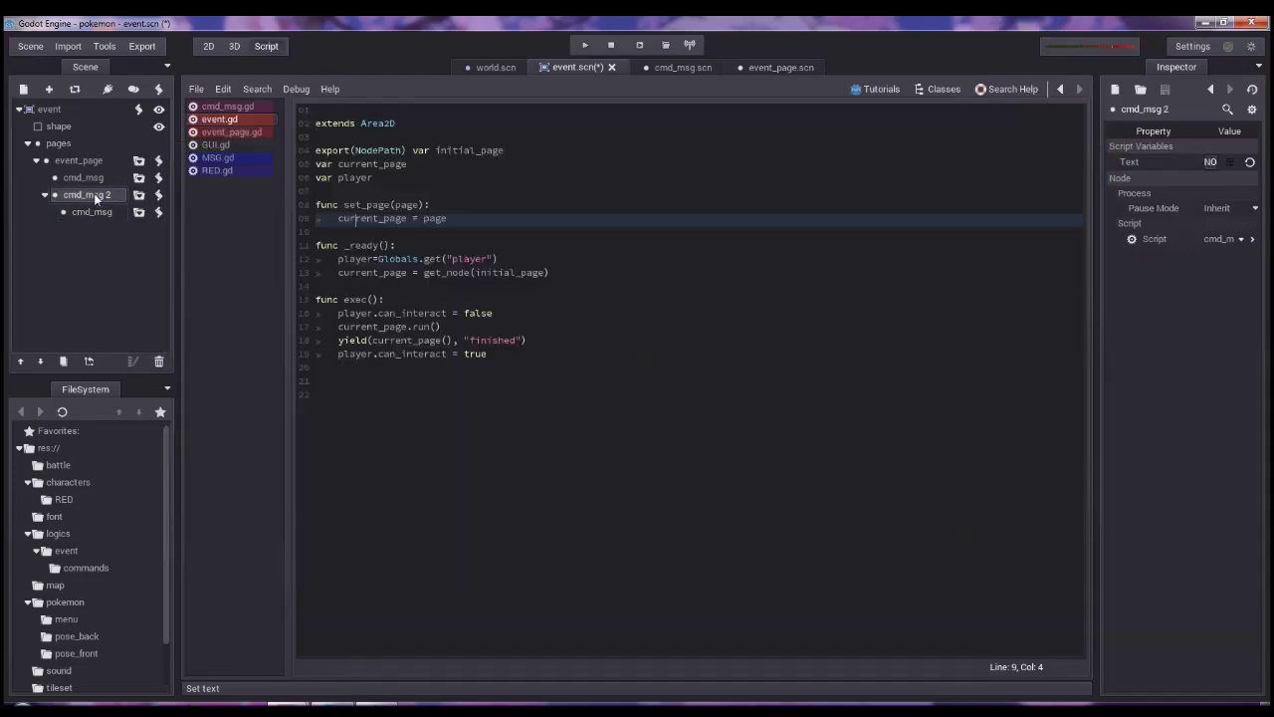
left_click(88, 165)
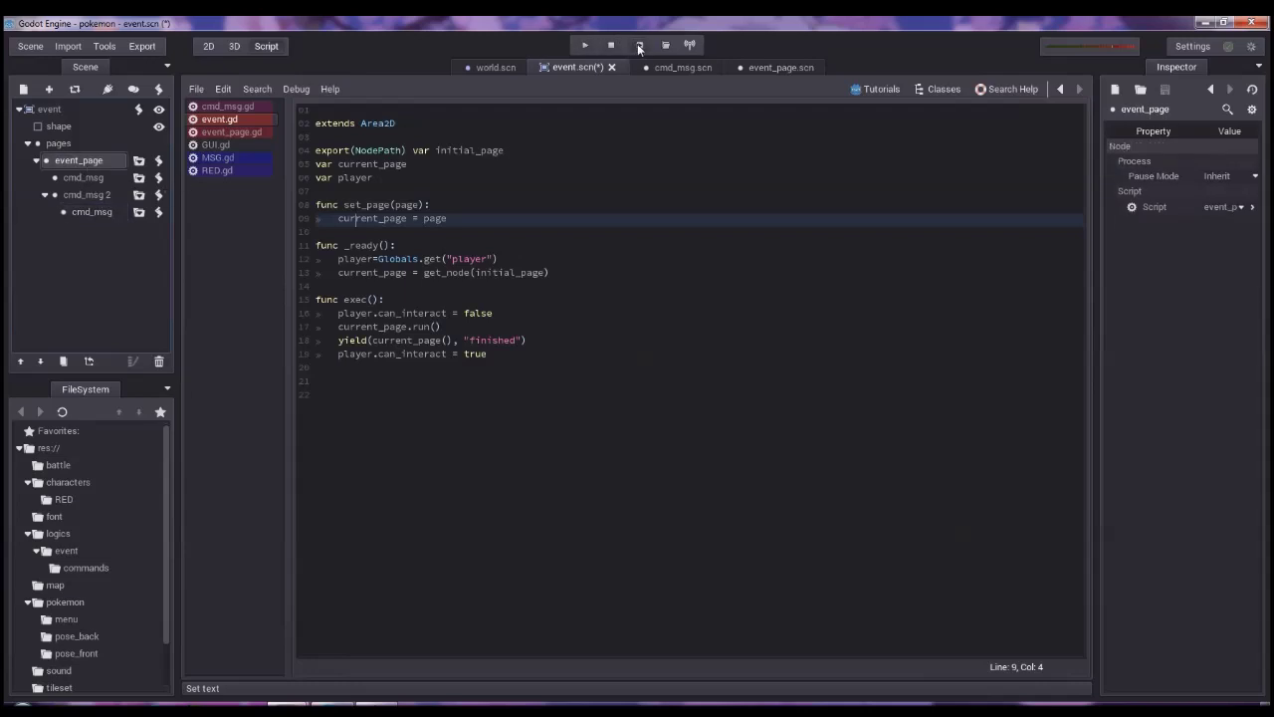
Assign pages/event_page as the event node's Initial Page, save event.scn, and play it with F6.
left_click(638, 44)
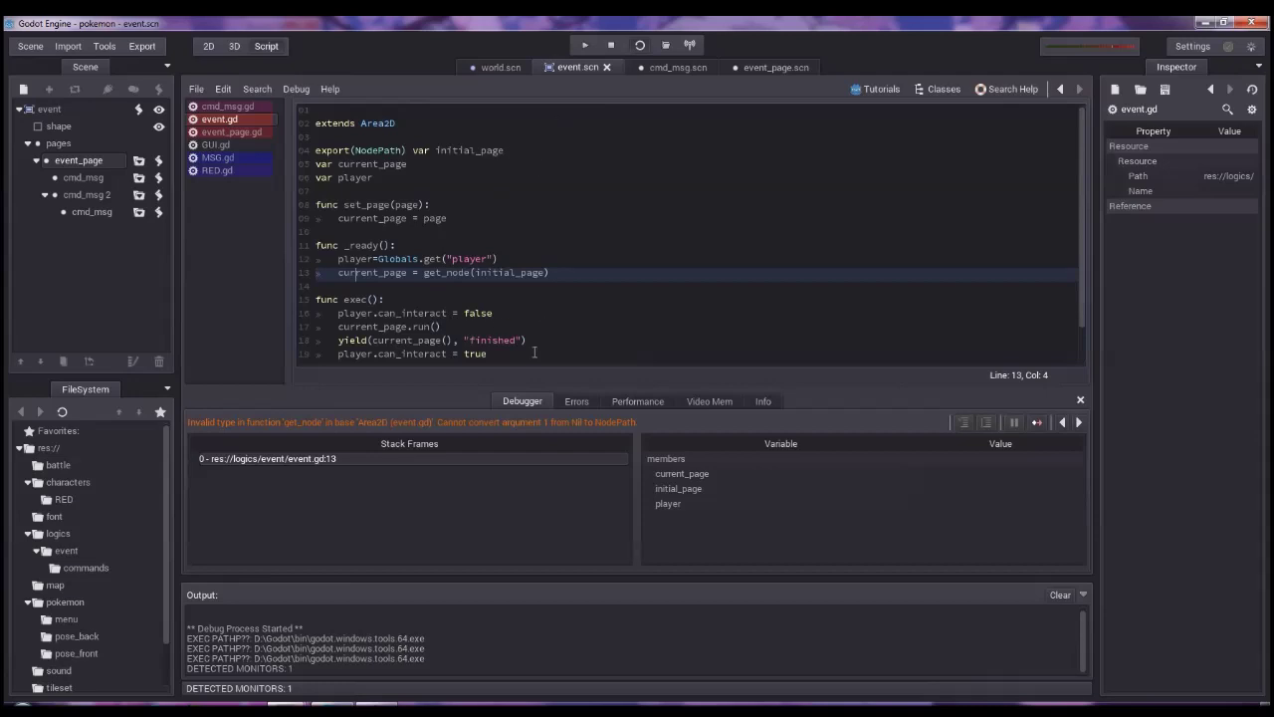
left_click(610, 47)
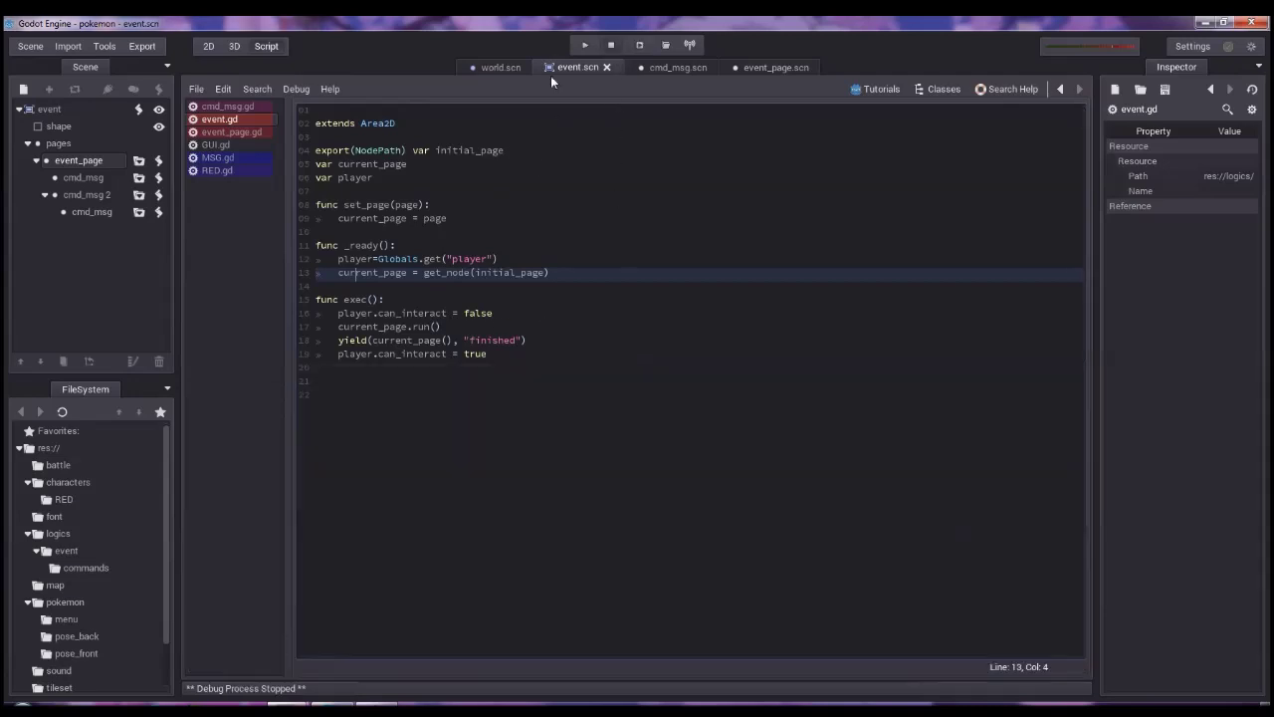
left_click(84, 110)
left_click(1224, 162)
left_click(1235, 177)
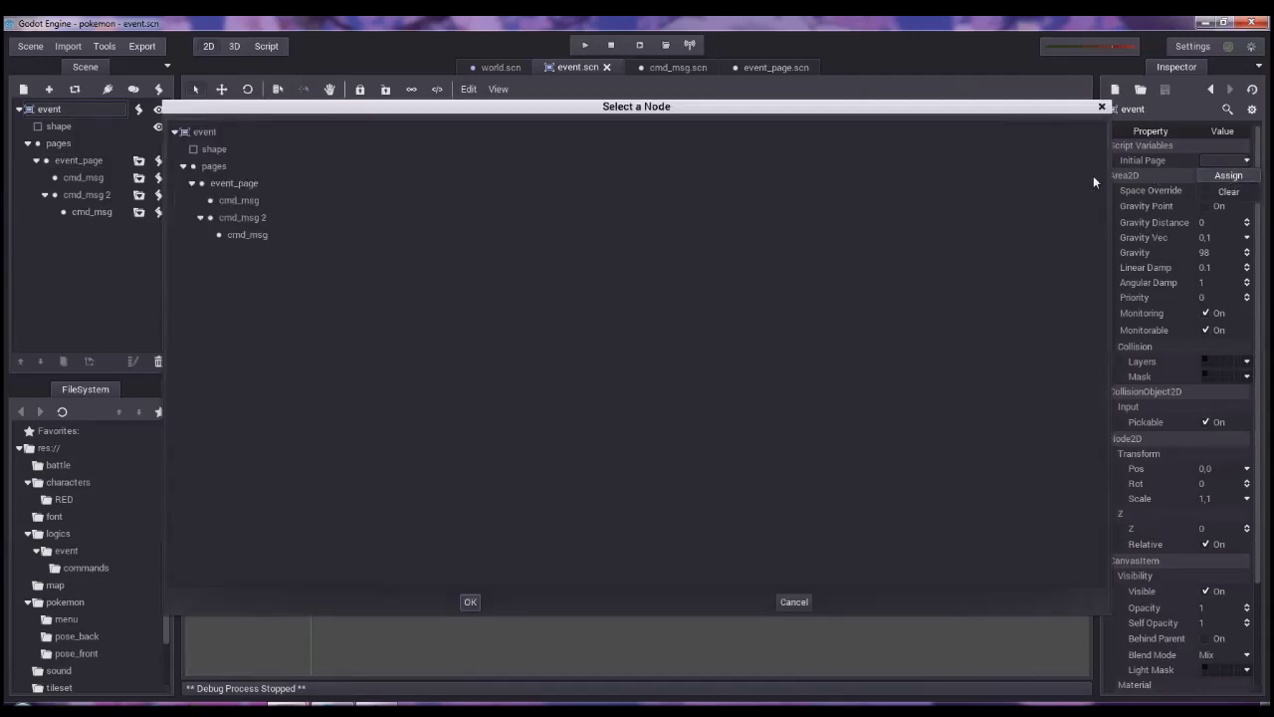
left_click(243, 184)
left_click(471, 603)
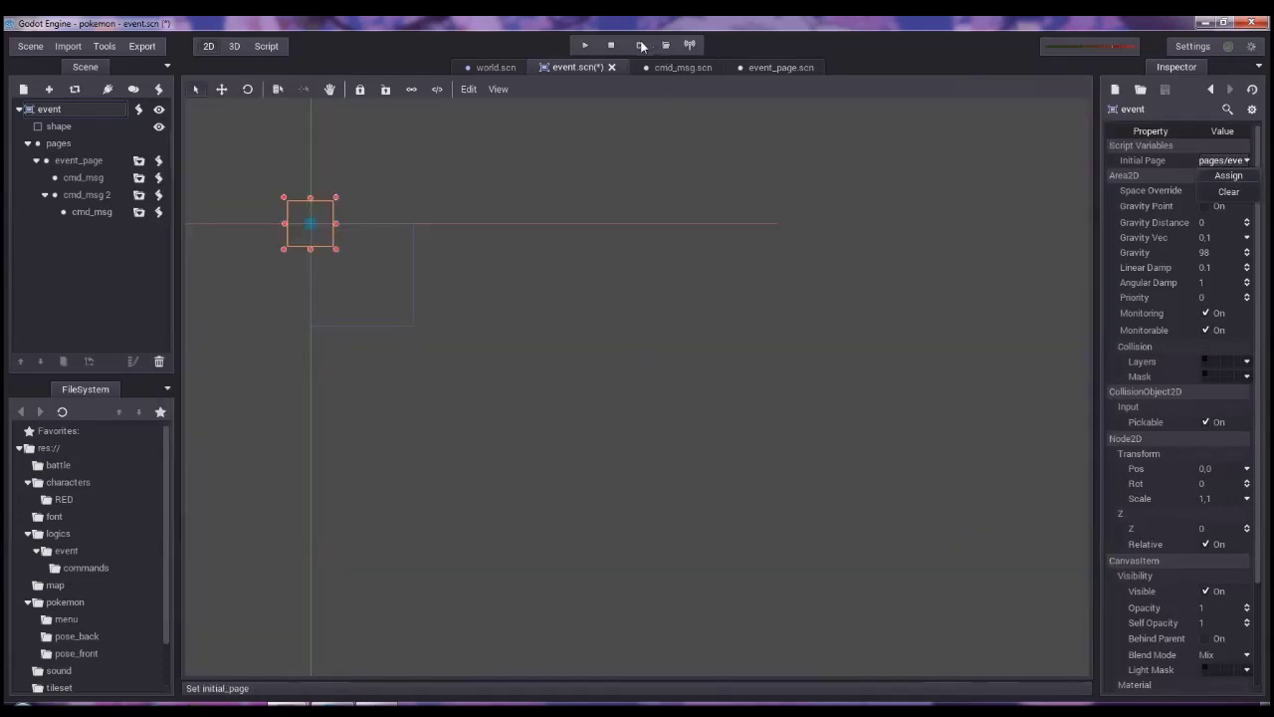
key("ctrl+s")
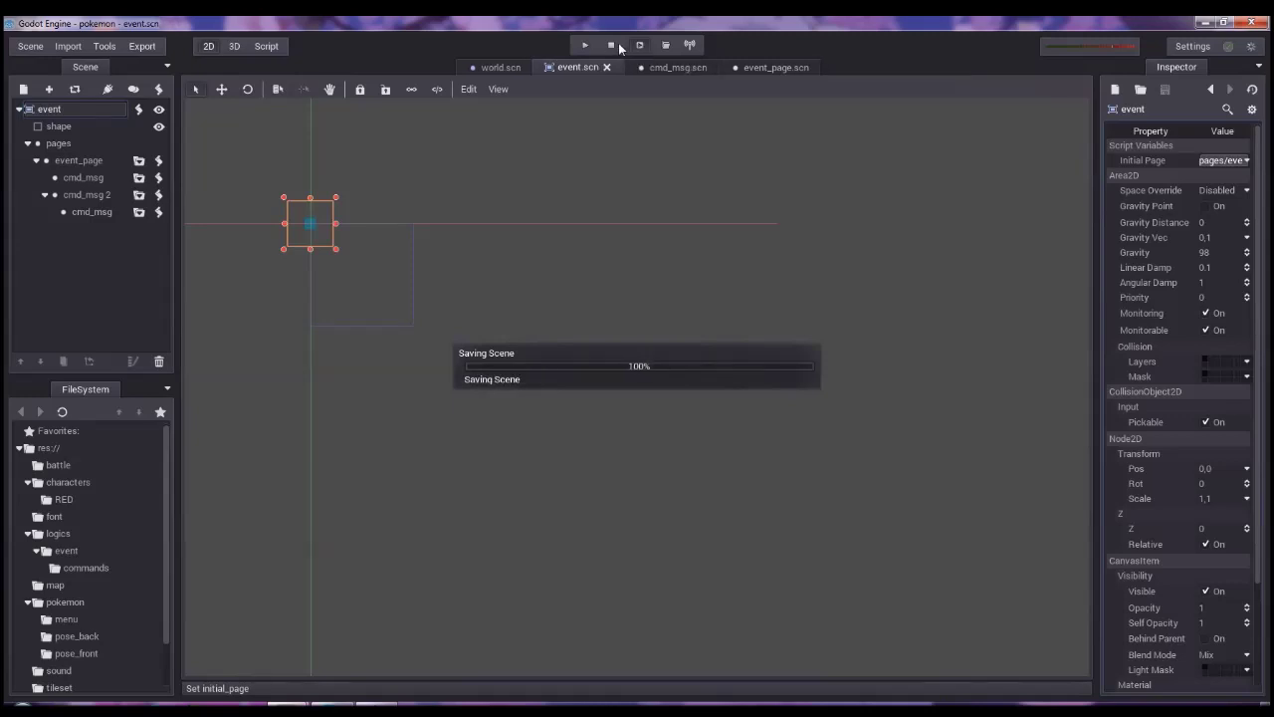
key("F6")
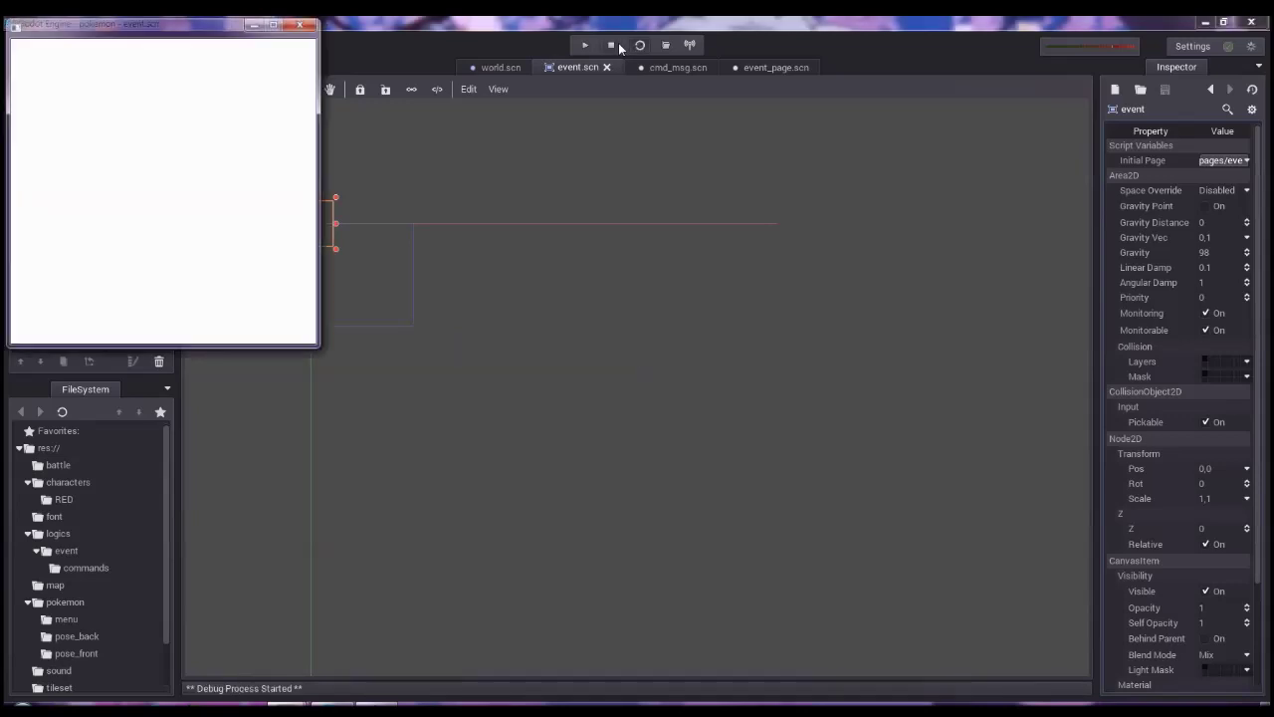
Add an exec() call after get_node(initial_page) in event.gd's _ready.
left_click(613, 46)
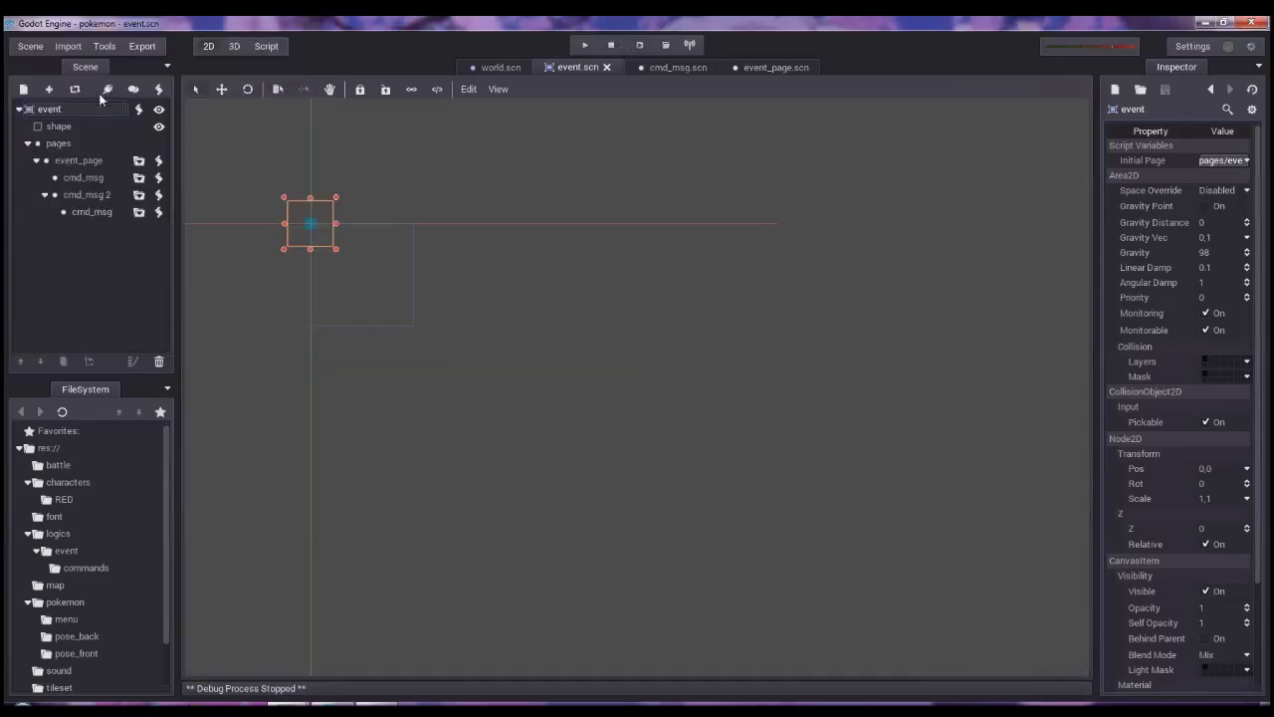
left_click(139, 110)
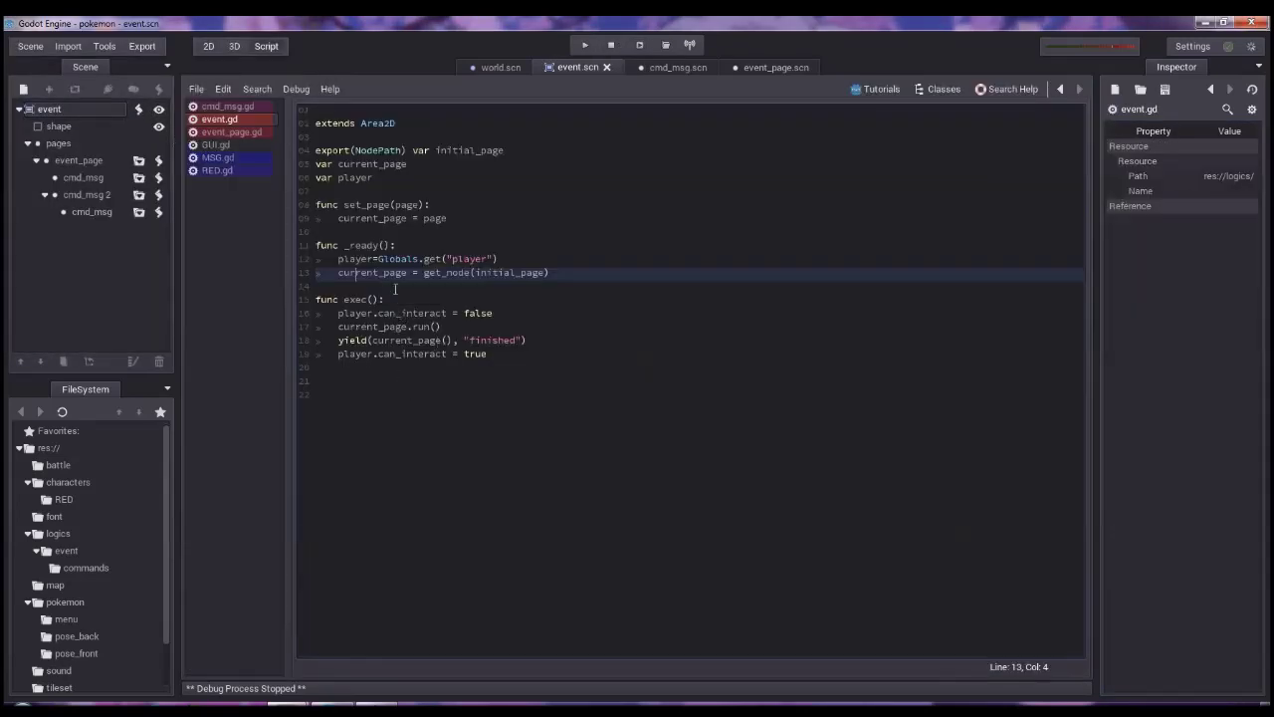
left_click(581, 273)
key("Return")
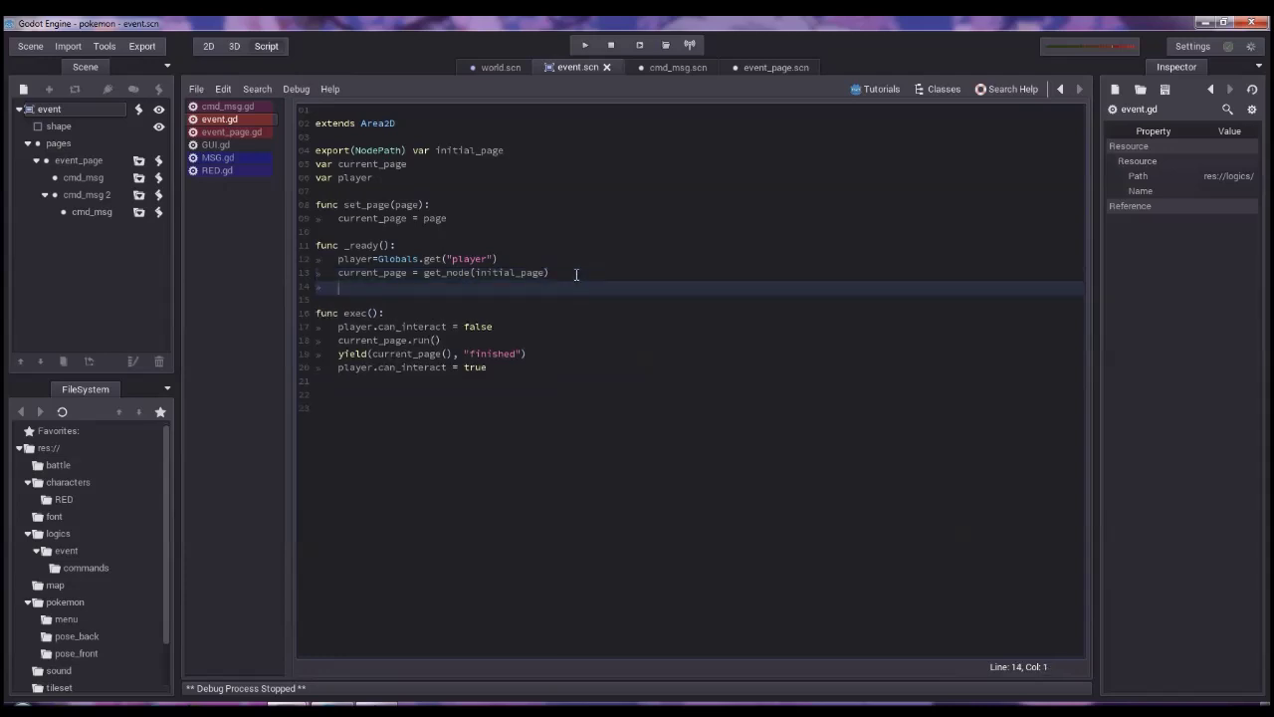
type("exec()")
Test-run the scene, stop it, and open RED.gd in the world scene.
left_click(639, 45)
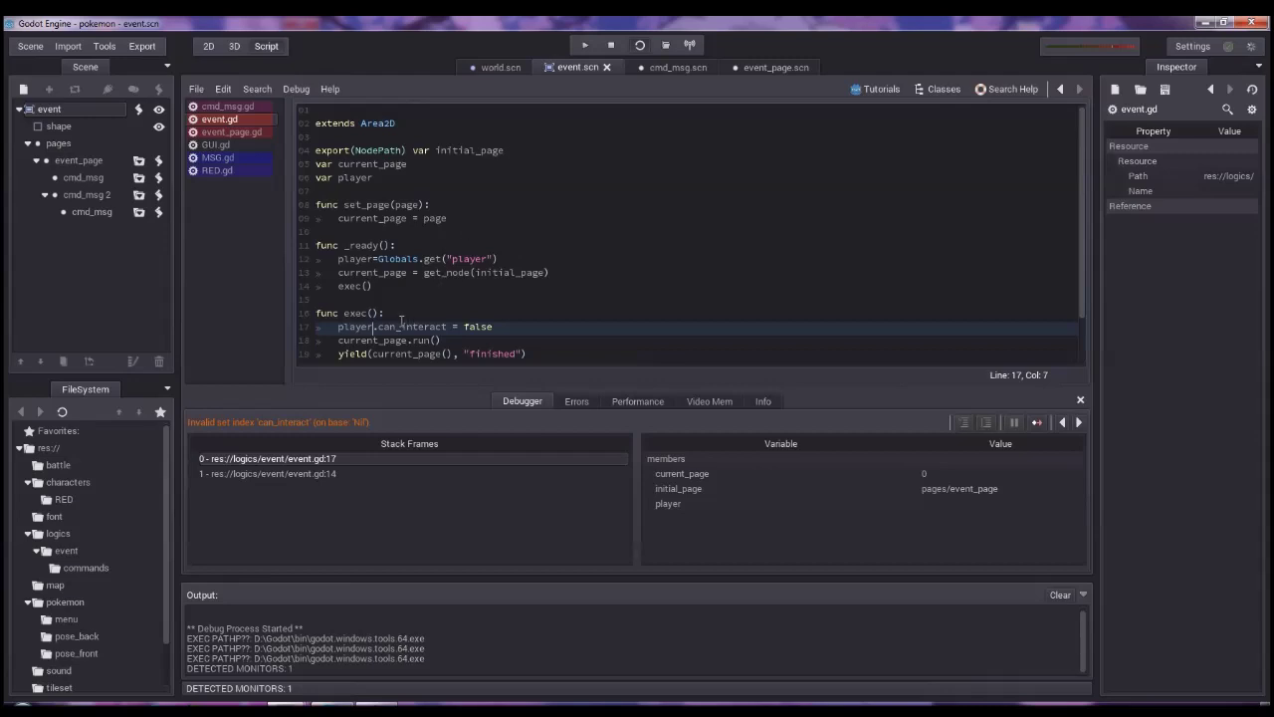
left_click(614, 47)
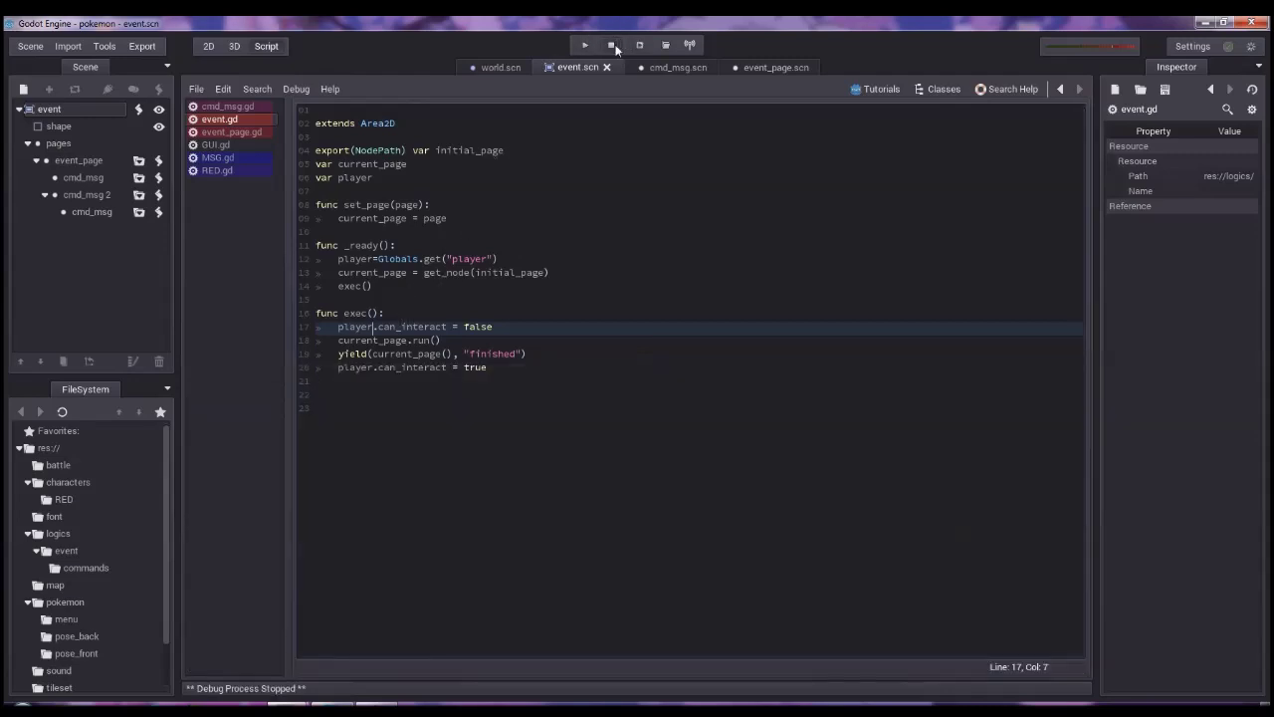
left_click(247, 170)
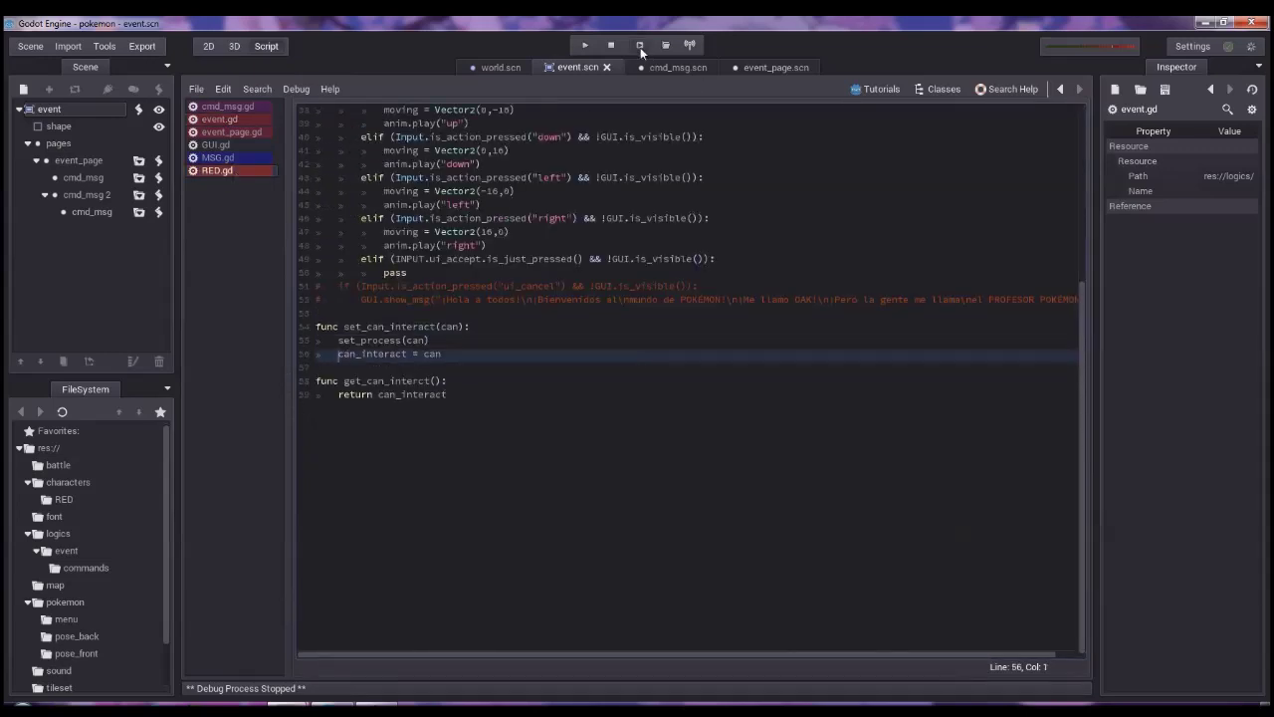
left_click(493, 67)
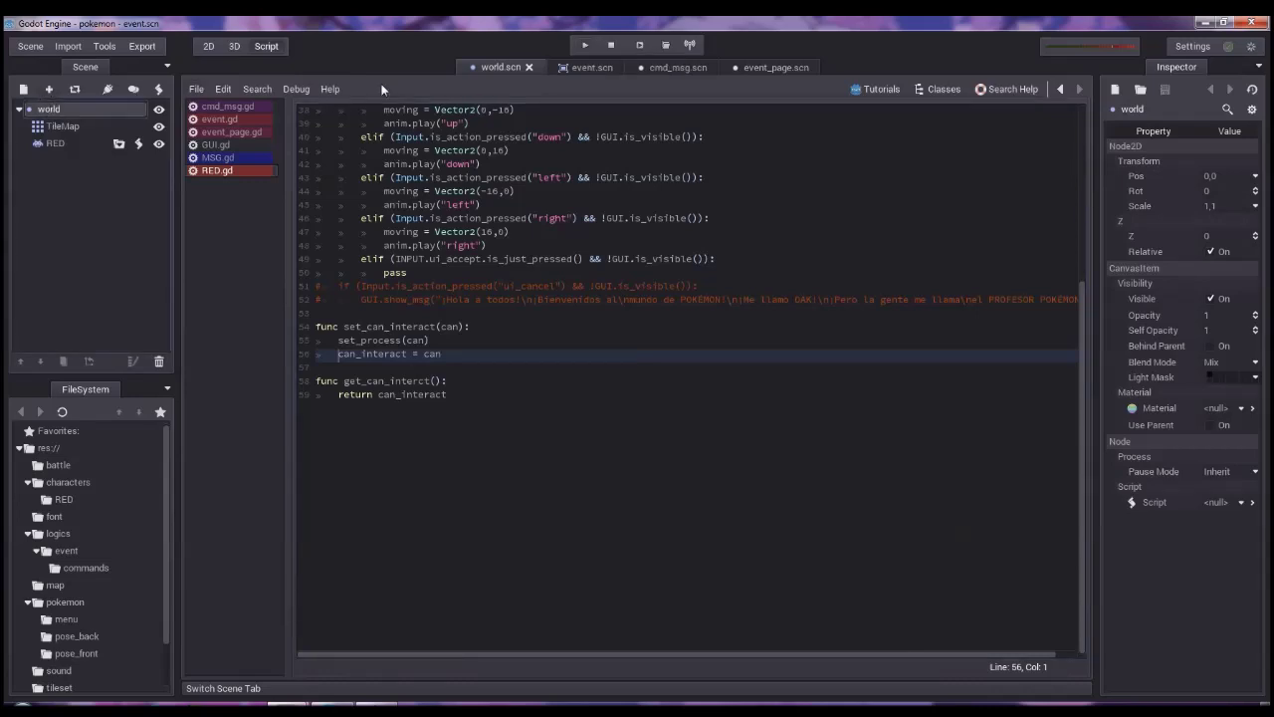
Instance event.scn into the world scene and drag it onto the tilemap.
left_click(208, 47)
left_click(52, 88)
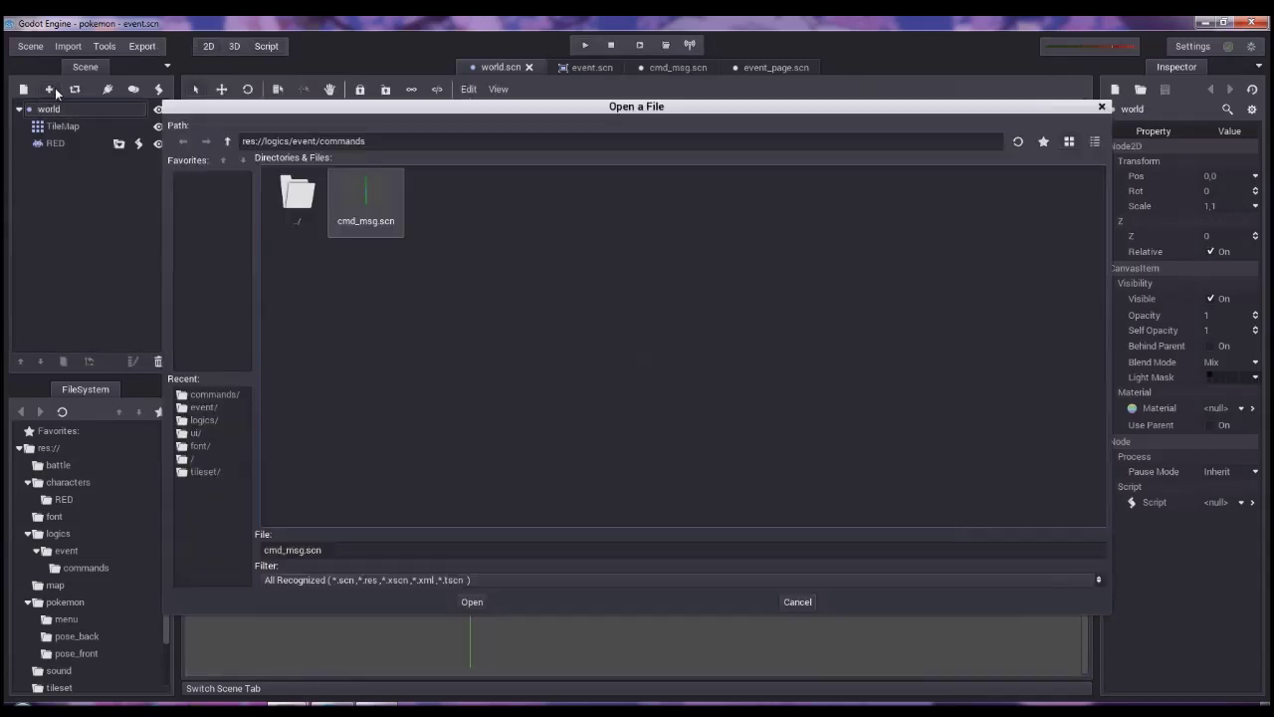
left_click(286, 196)
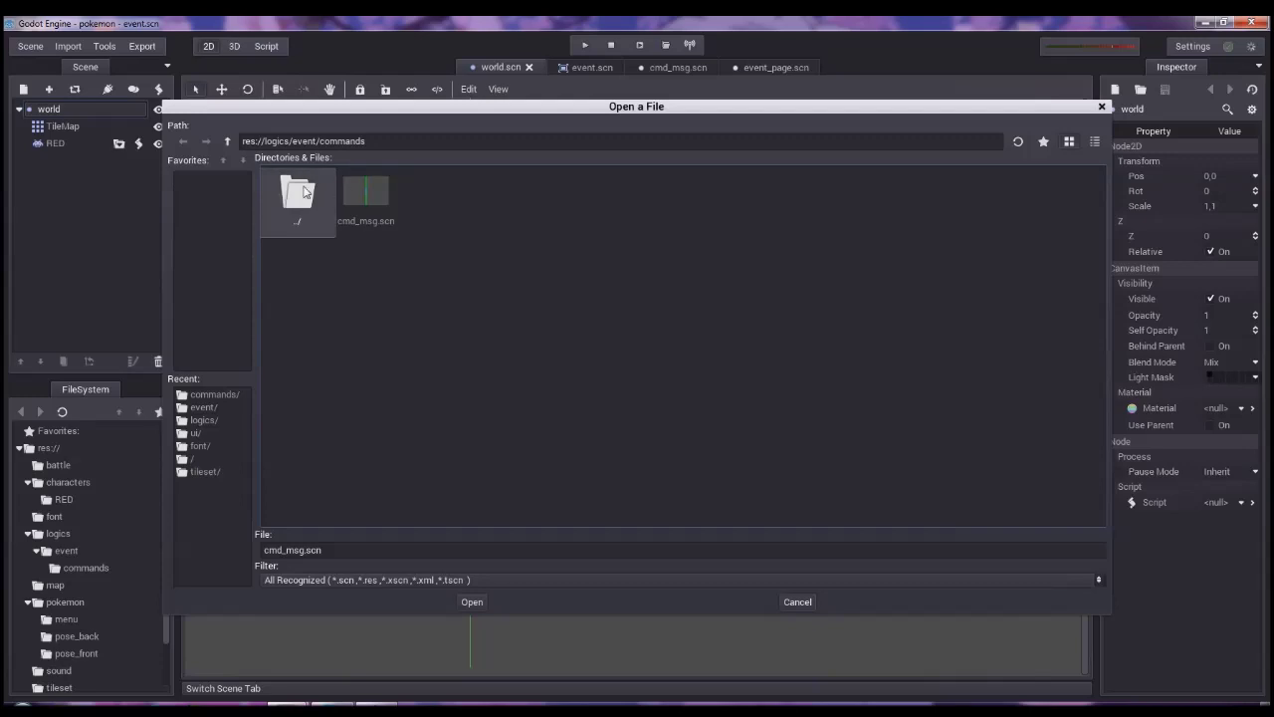
double_click(298, 192)
double_click(430, 188)
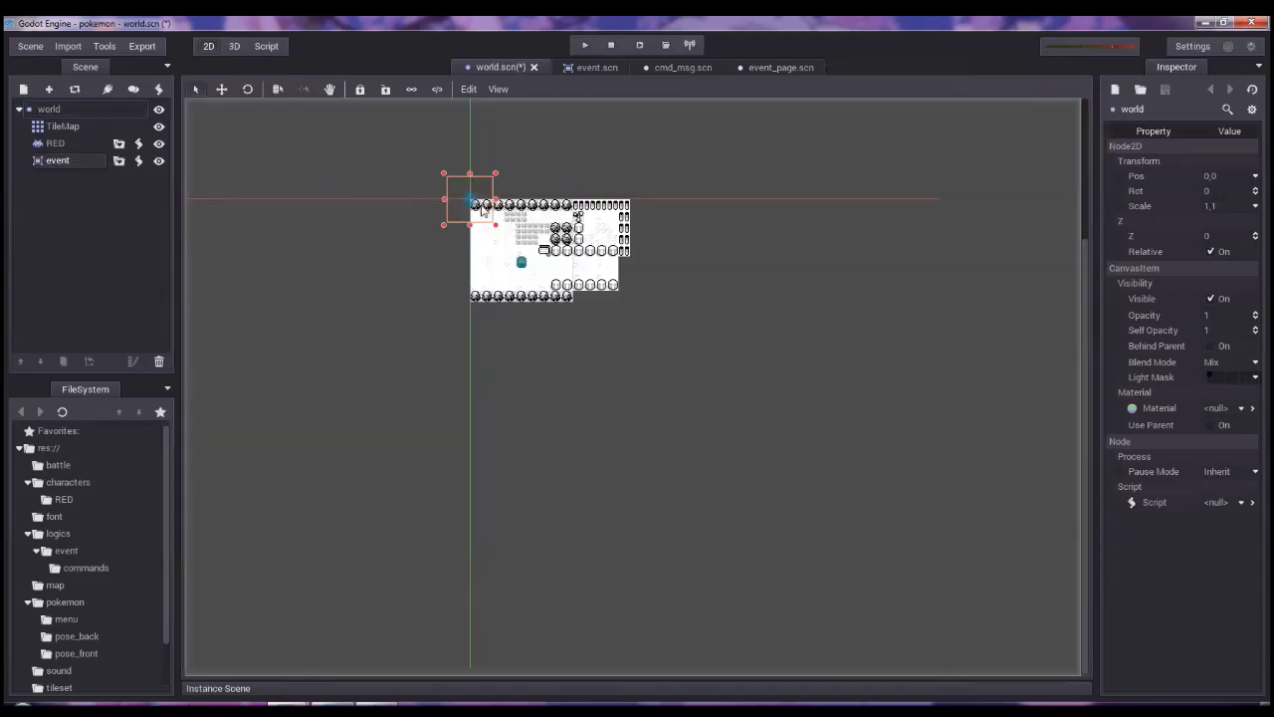
left_click_drag(472, 209, 509, 243)
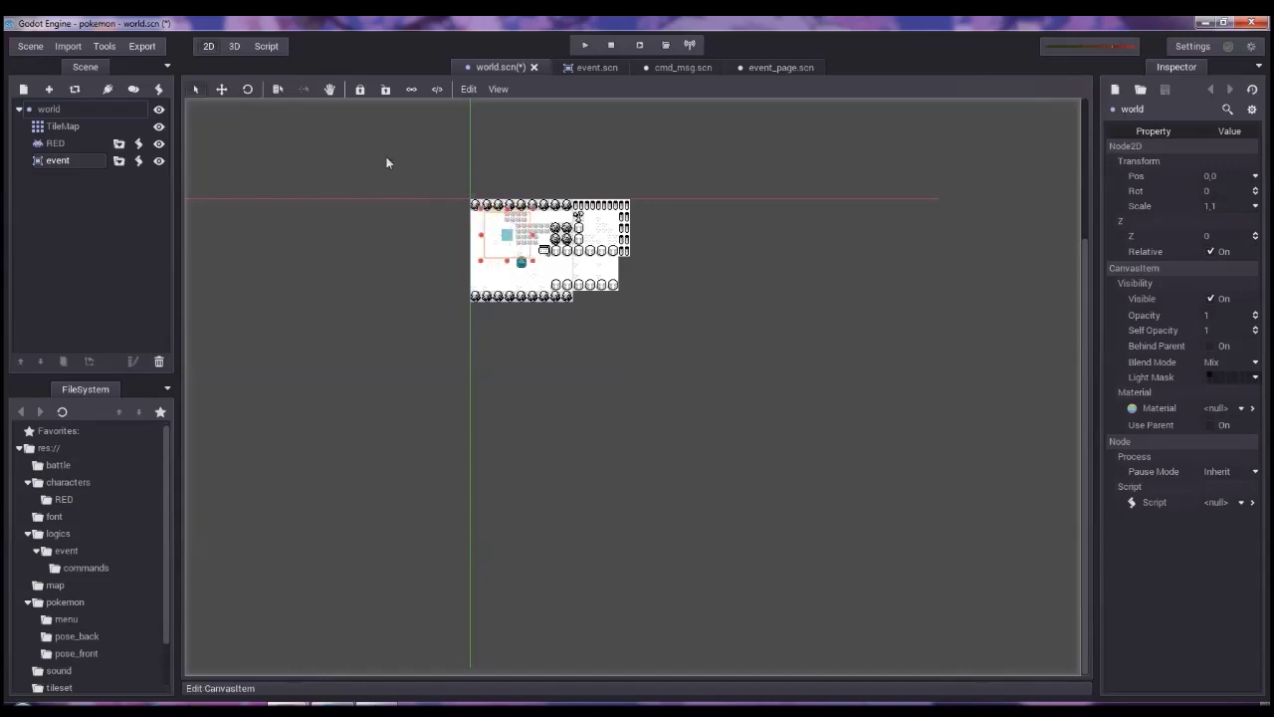
Set the snap grid offset to 8 and shift the event node right.
left_click(467, 89)
left_click(498, 110)
left_click(468, 89)
left_click(489, 158)
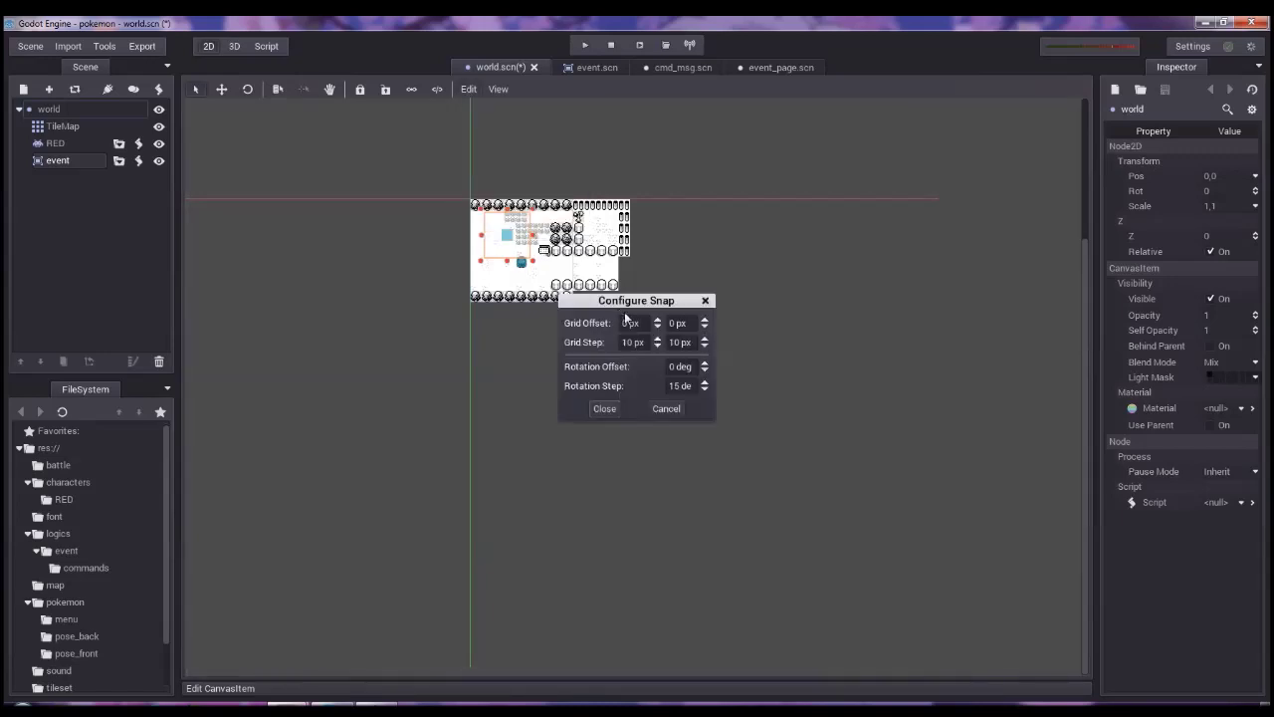
double_click(673, 322)
type("8")
left_click(619, 408)
left_click_drag(511, 242, 549, 257)
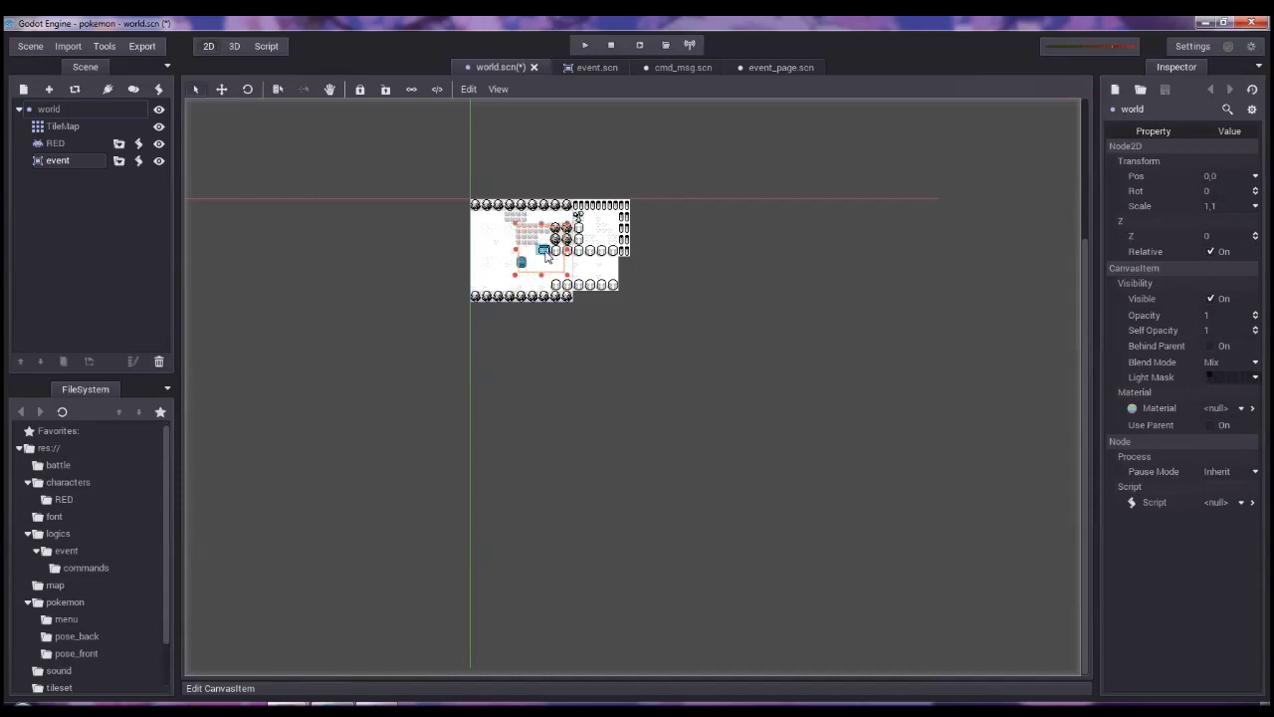
Show the snap grid on the canvas and zoom into the map.
left_click(468, 88)
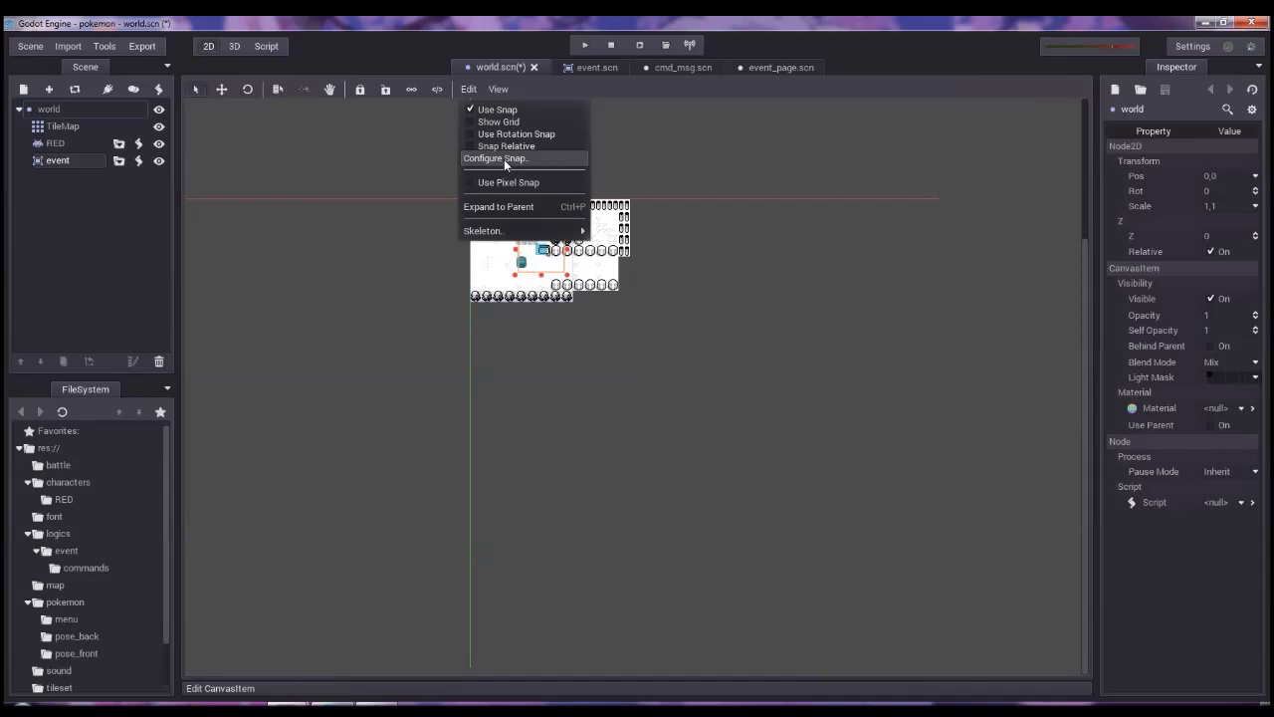
left_click(498, 121)
scroll(585, 305, "up", 3)
scroll(585, 305, "up", 4)
middle_click_drag(585, 305, 531, 453)
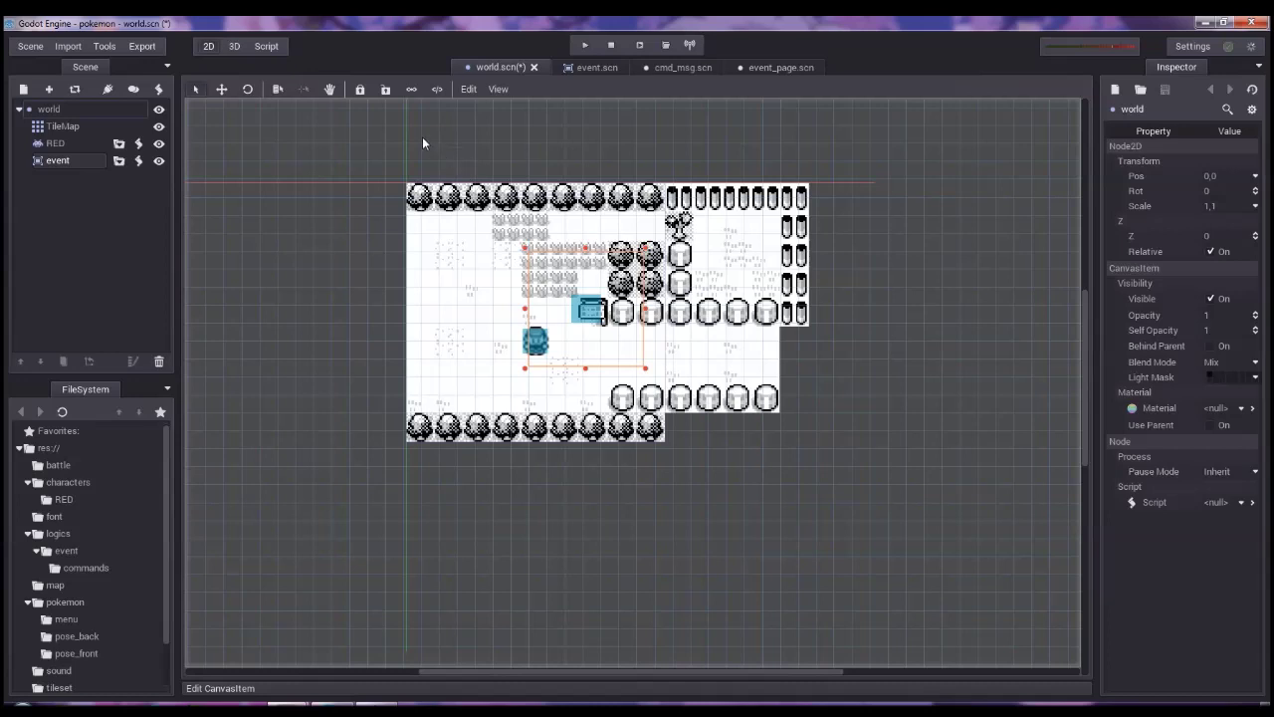
Set the grid step to 8 × 8 px, snap the event node to it, and run.
left_click(467, 91)
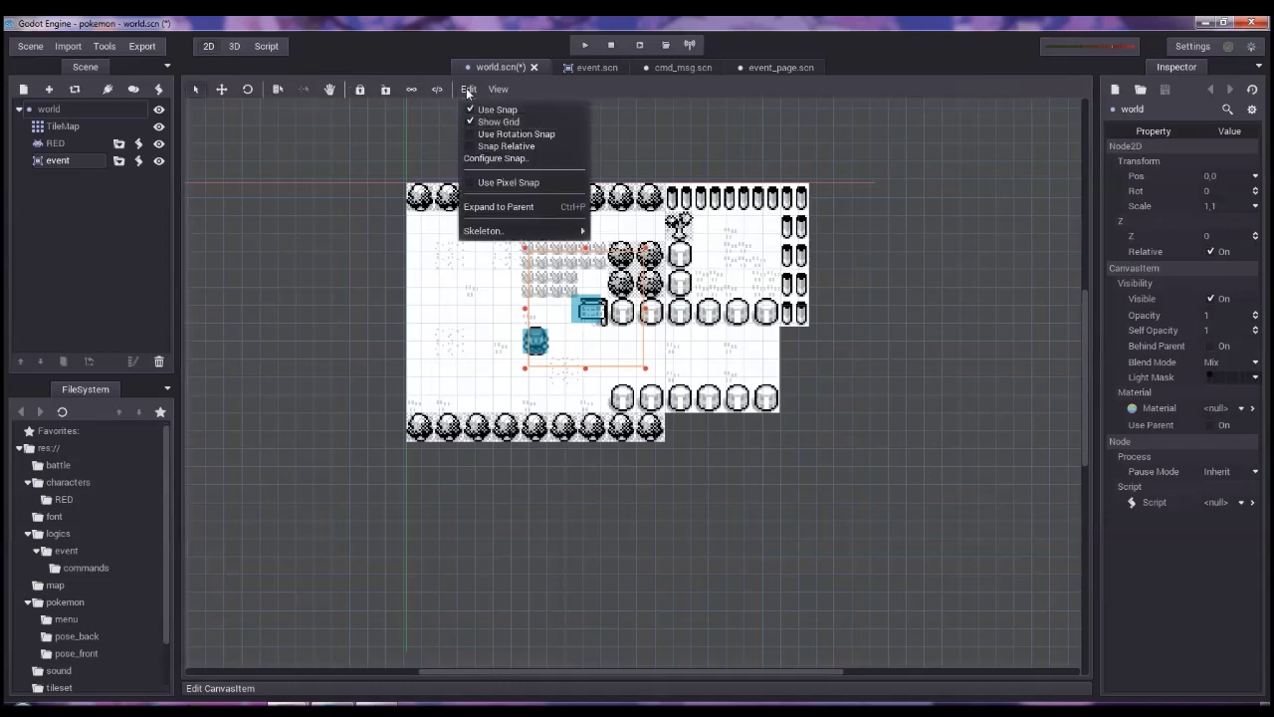
left_click(497, 160)
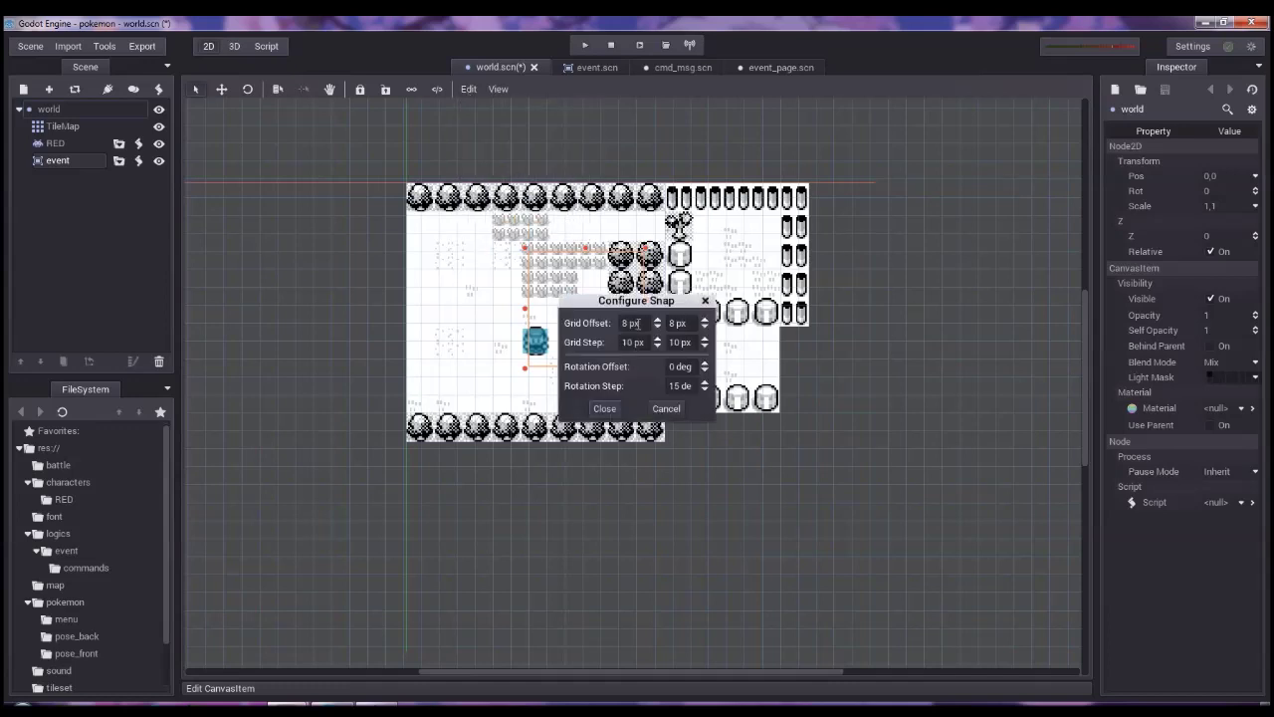
double_click(632, 343)
type("8")
double_click(675, 342)
type("8")
left_click(605, 408)
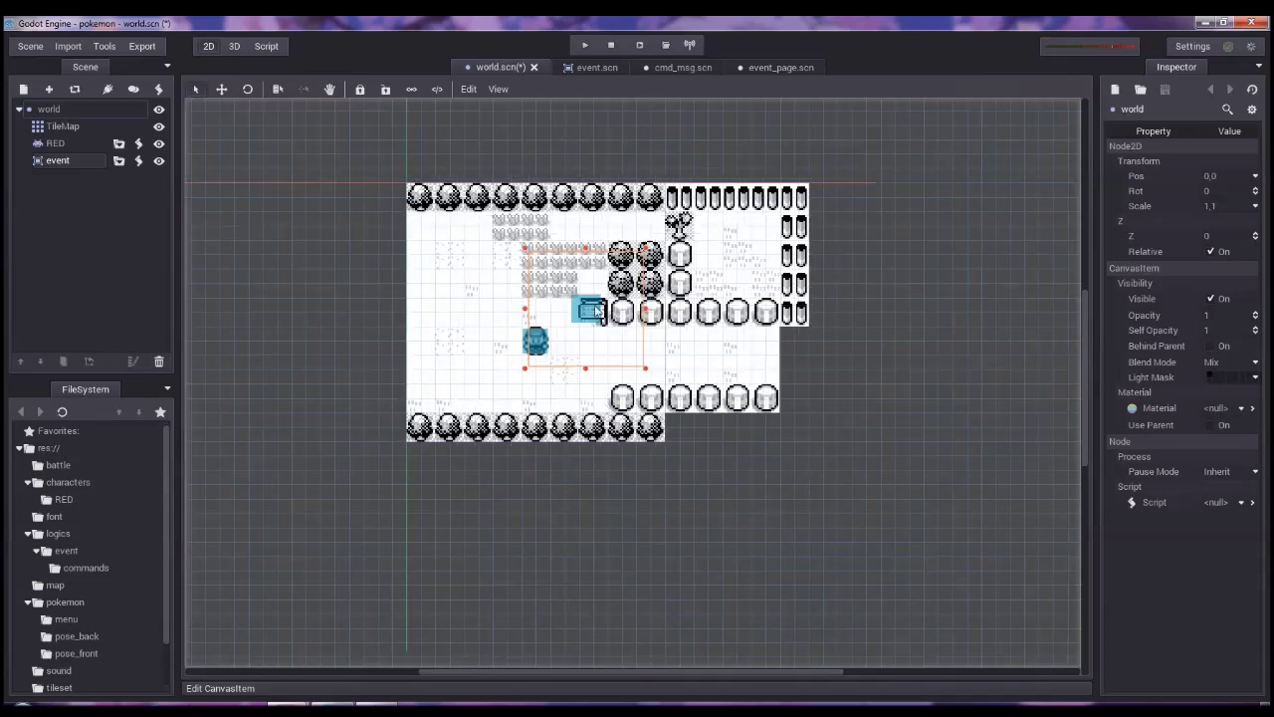
left_click_drag(598, 312, 604, 314)
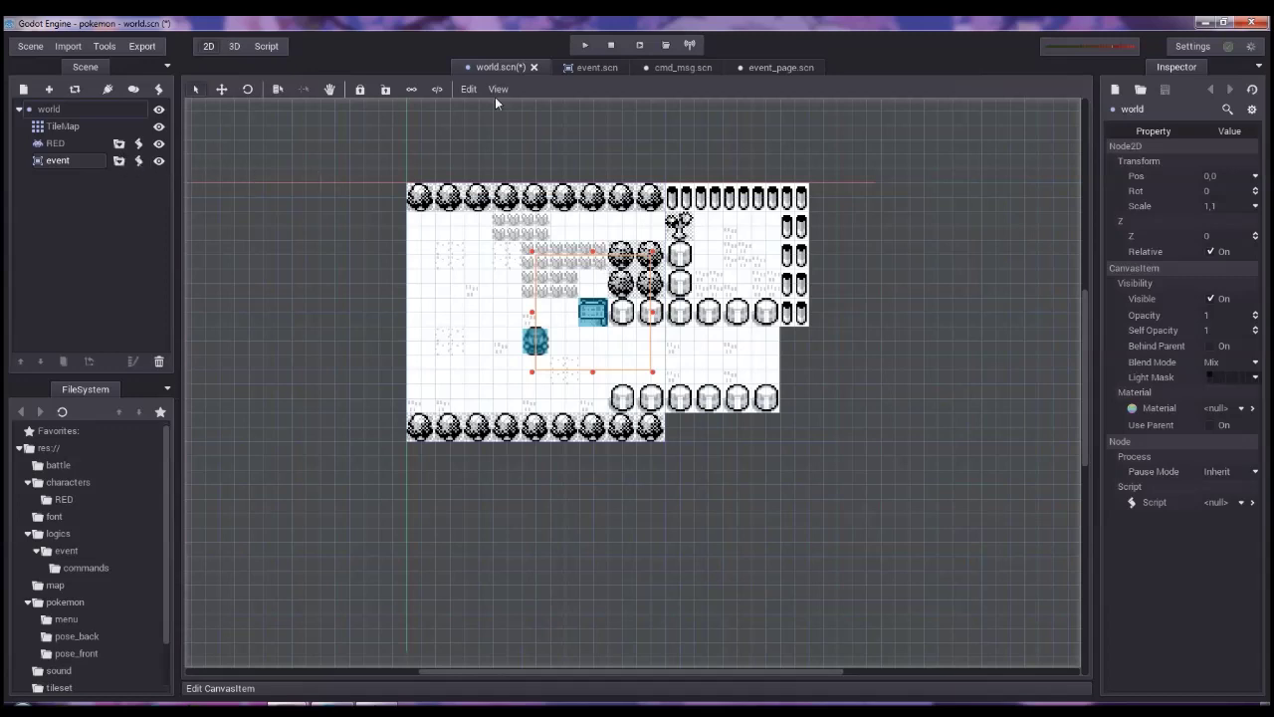
left_click(588, 46)
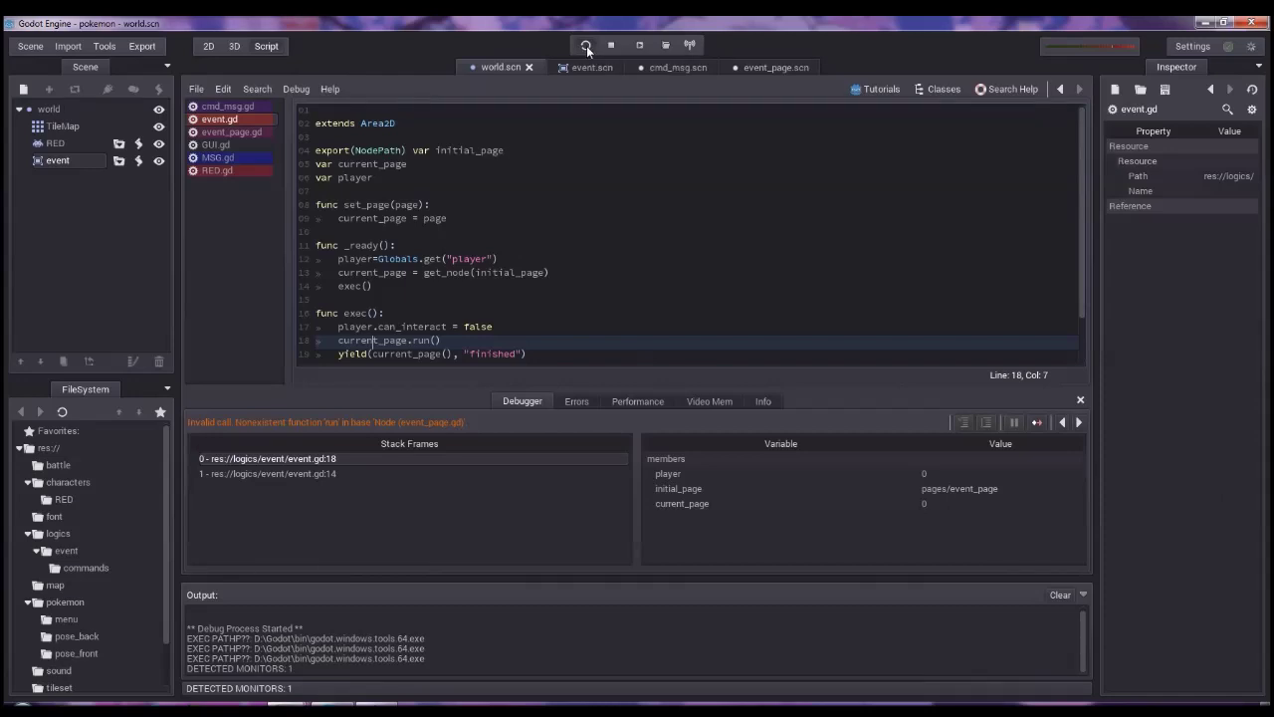
Change line 13 to current_page = get_node(initial_page.get_name()) and run the game.
left_click_drag(553, 272, 382, 273)
left_click(611, 46)
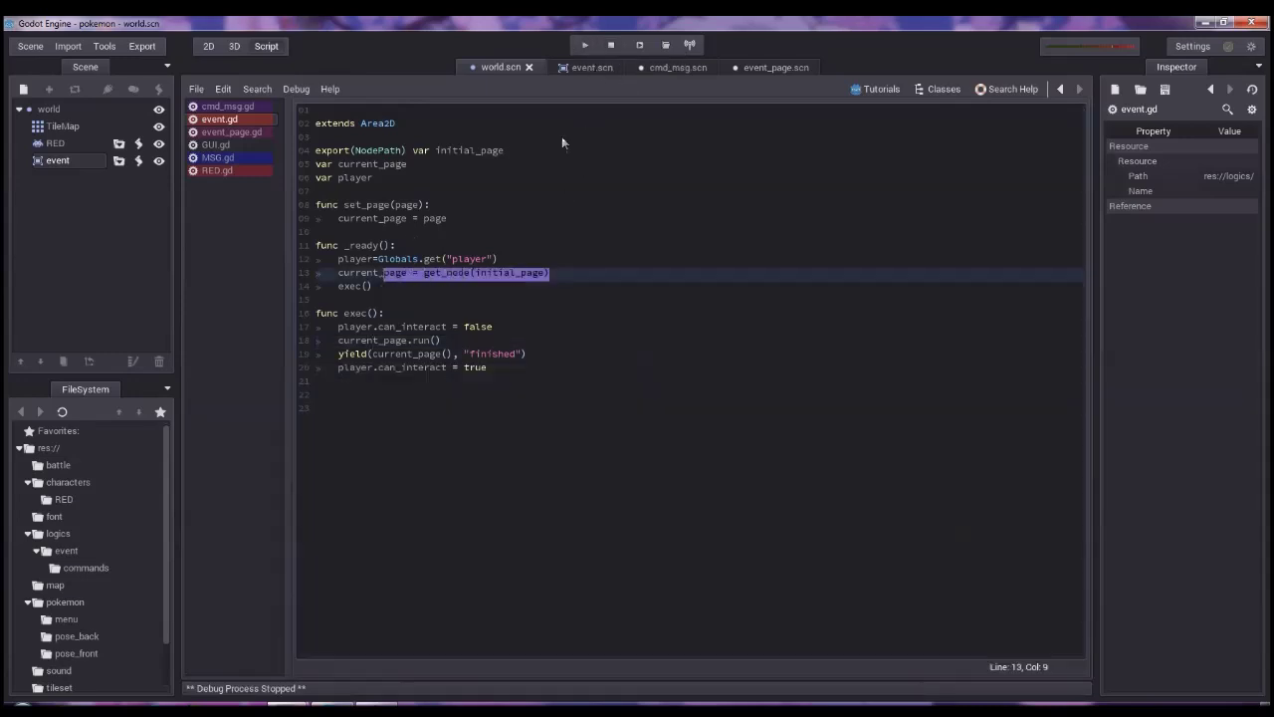
key("End")
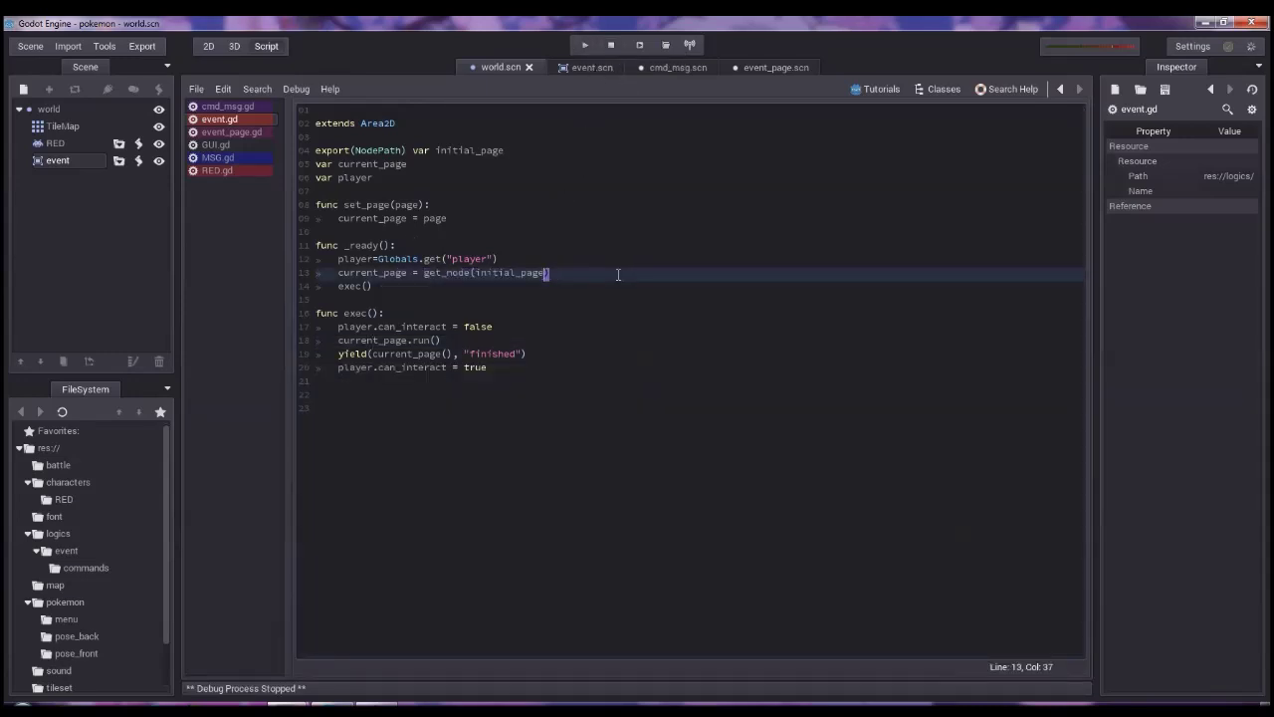
type(".")
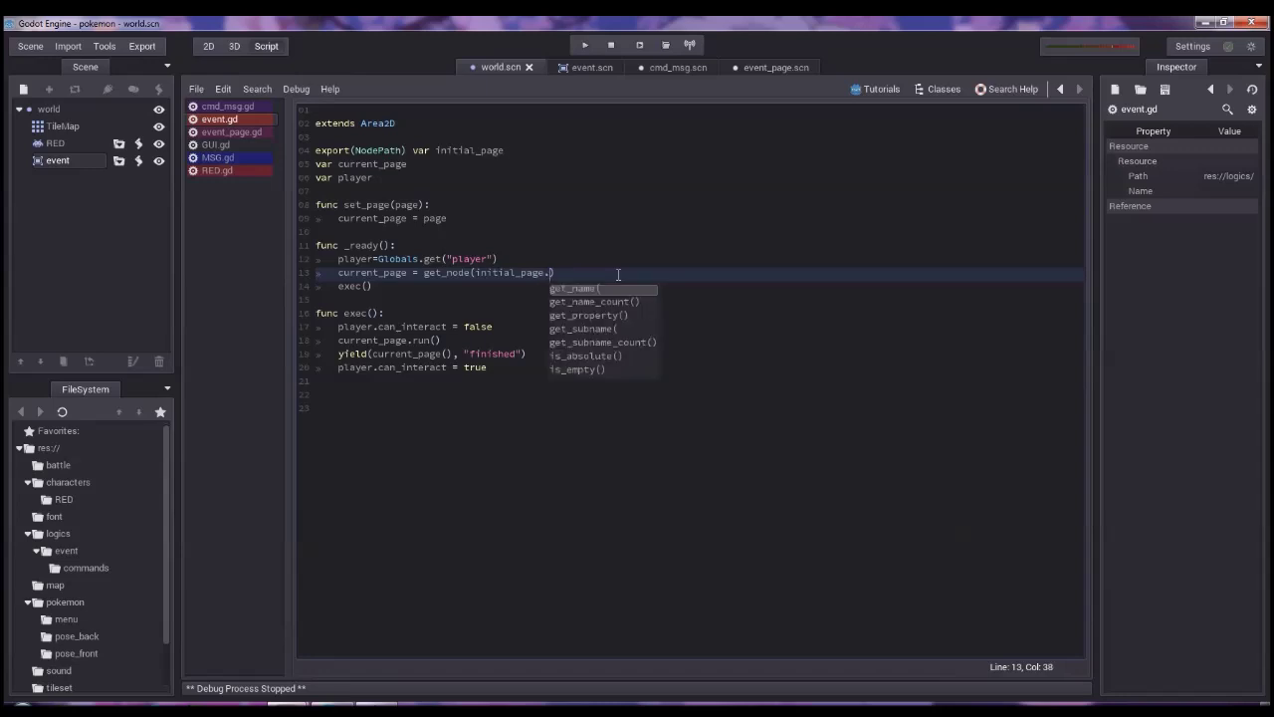
key("Down")
key("Down")
key("Down")
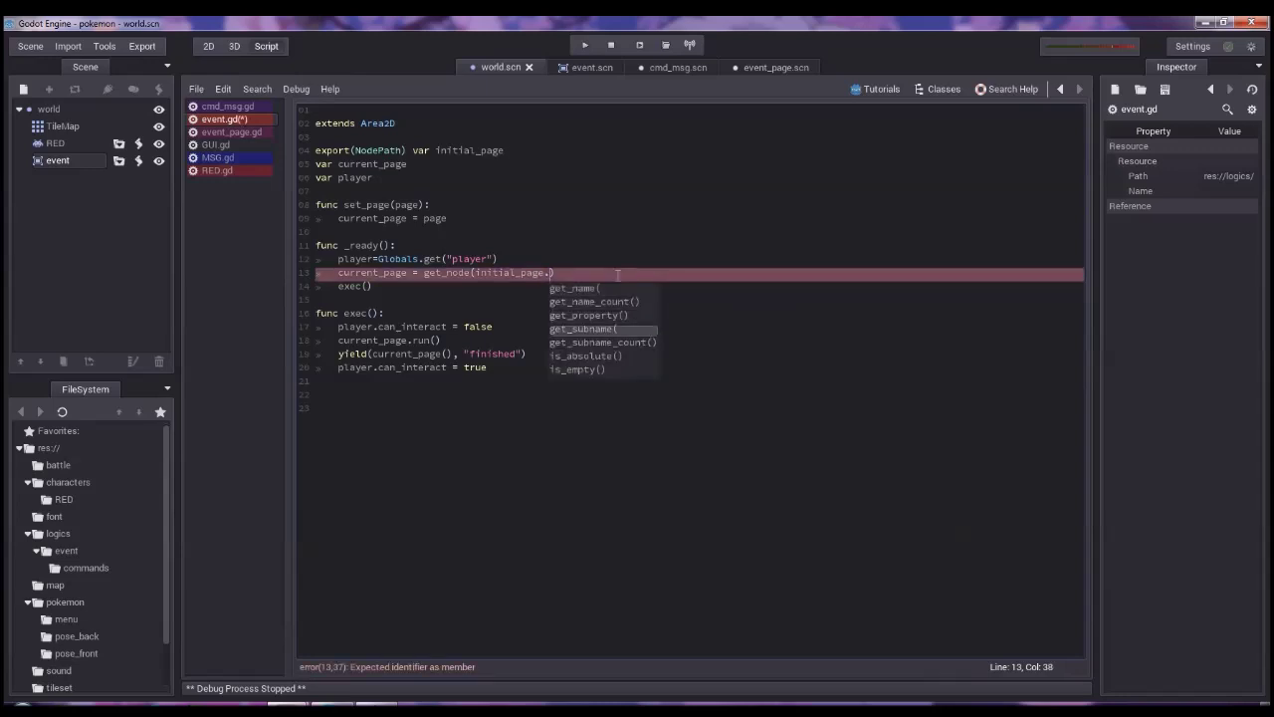
key("Down")
key("Down")
key("Down")
key("Up")
key("Up")
key("Up")
key("Up")
key("Up")
key("Up")
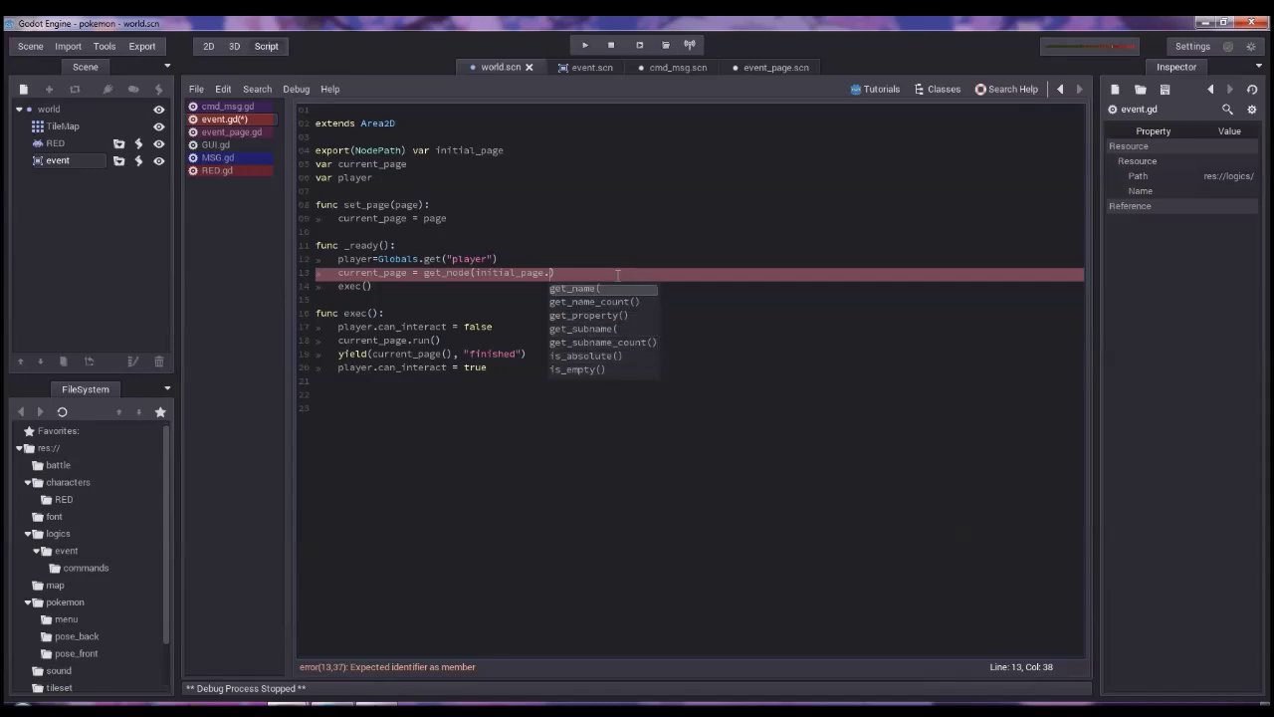
key("Return")
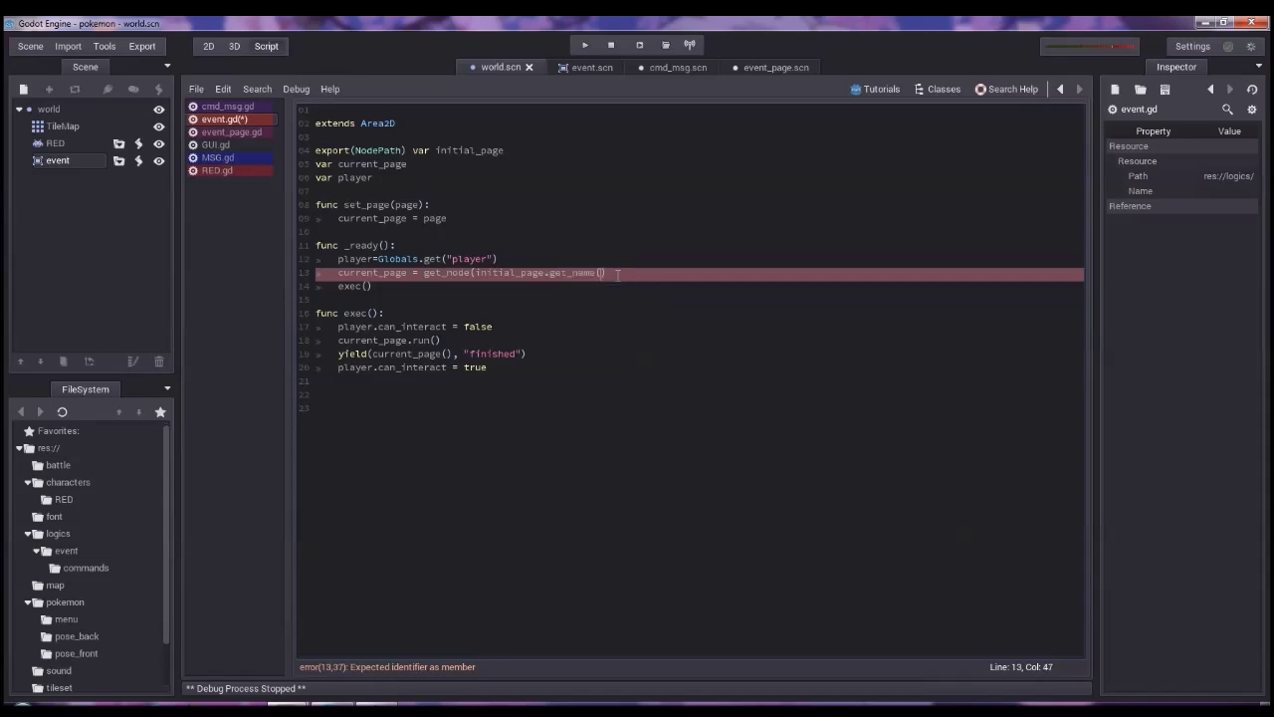
type(")")
left_click(584, 45)
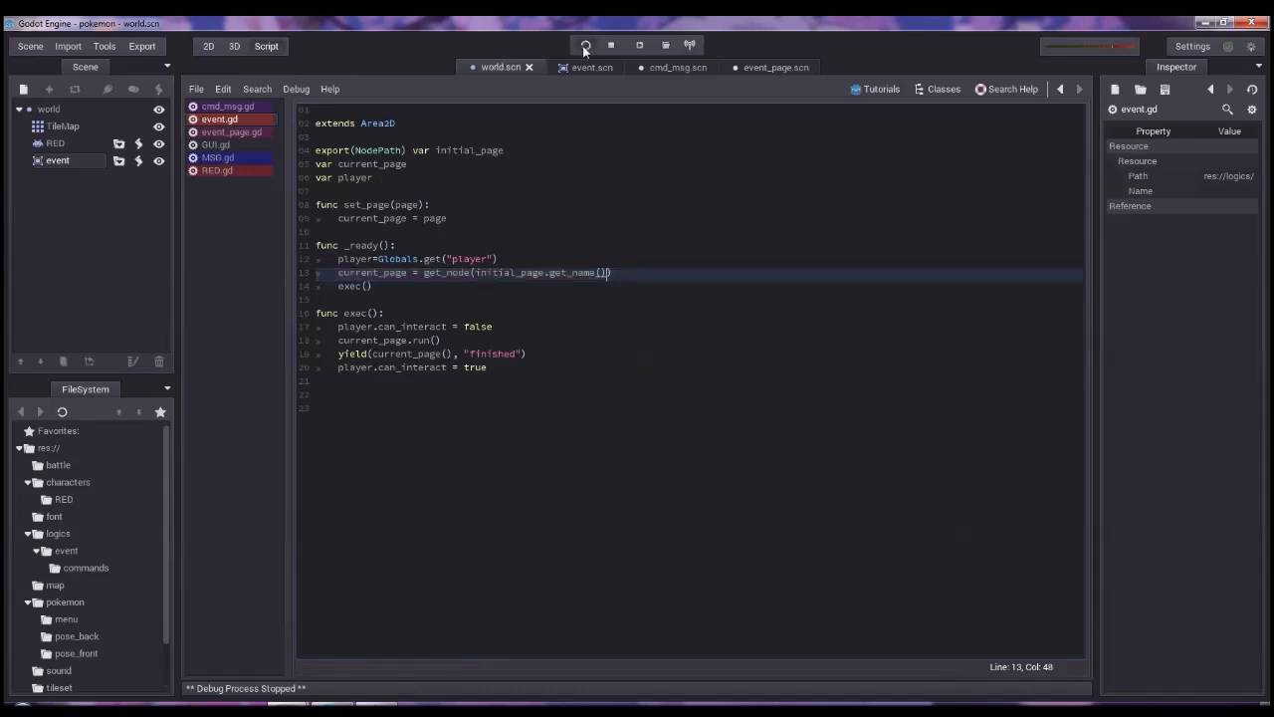
Run and stop the game, then retype the parentheses after get_name on line 13.
left_click(583, 46)
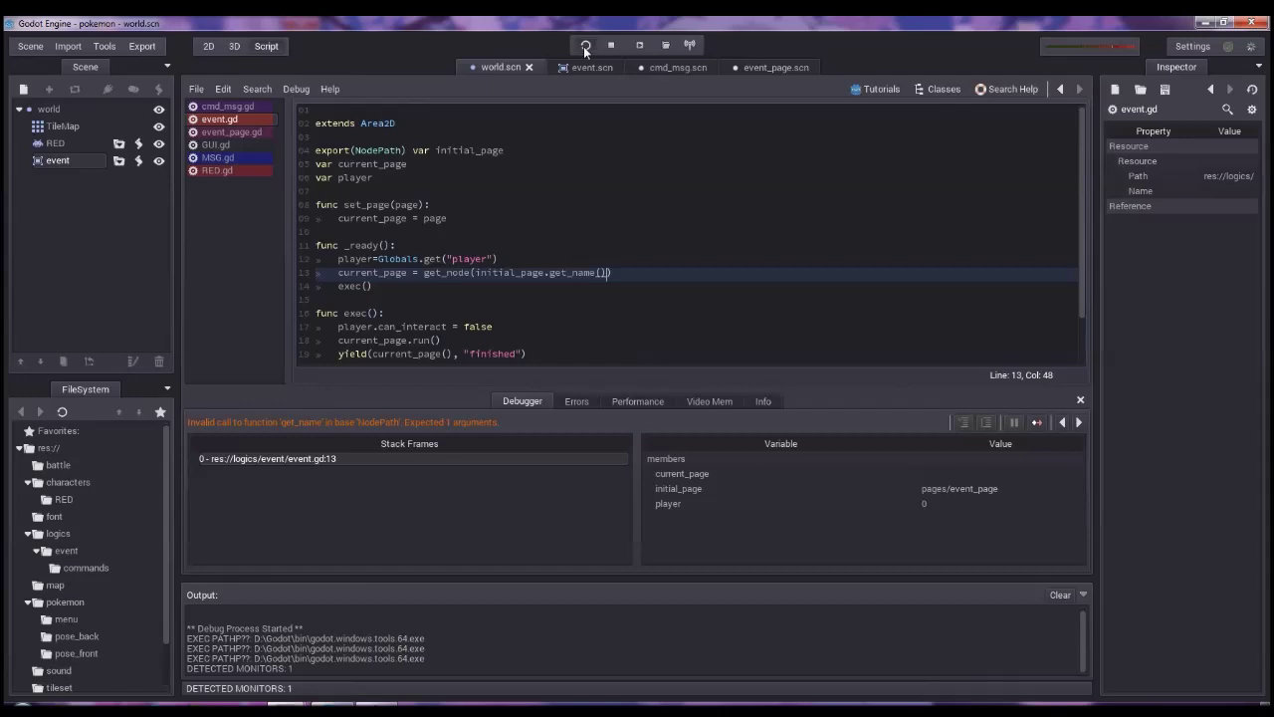
left_click(611, 45)
key("Left")
key("ctrl+space")
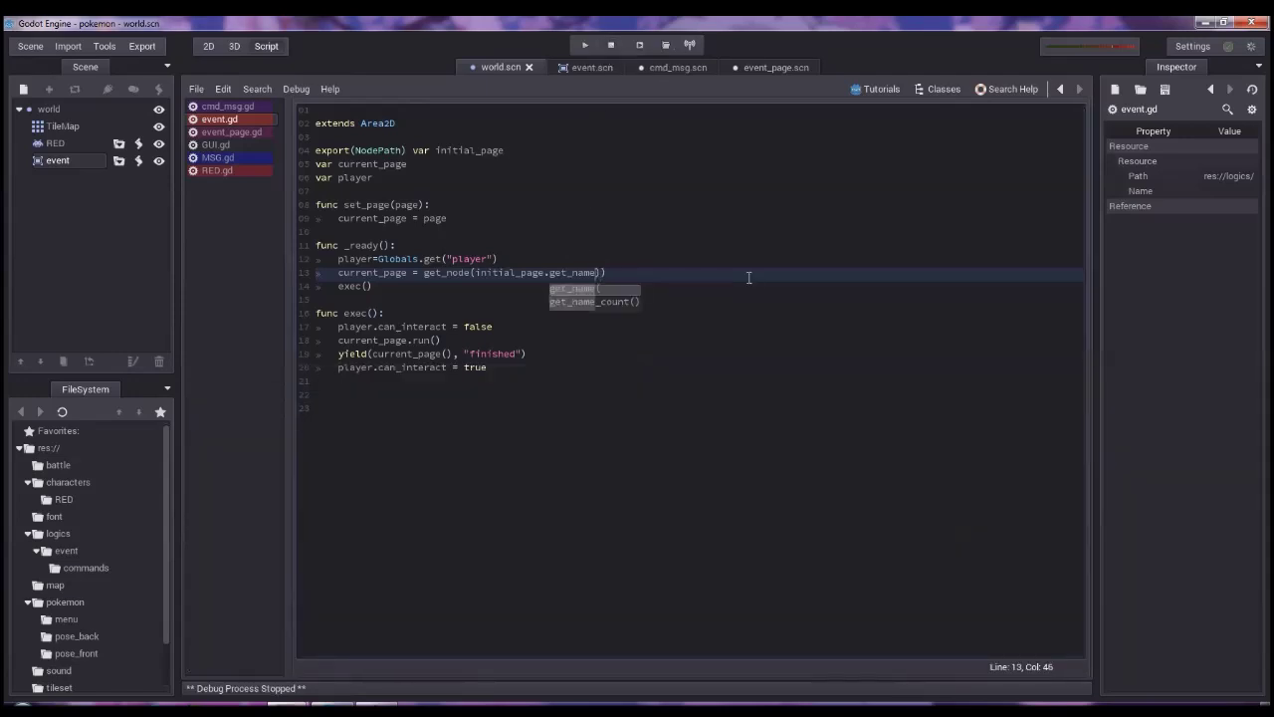
key("Escape")
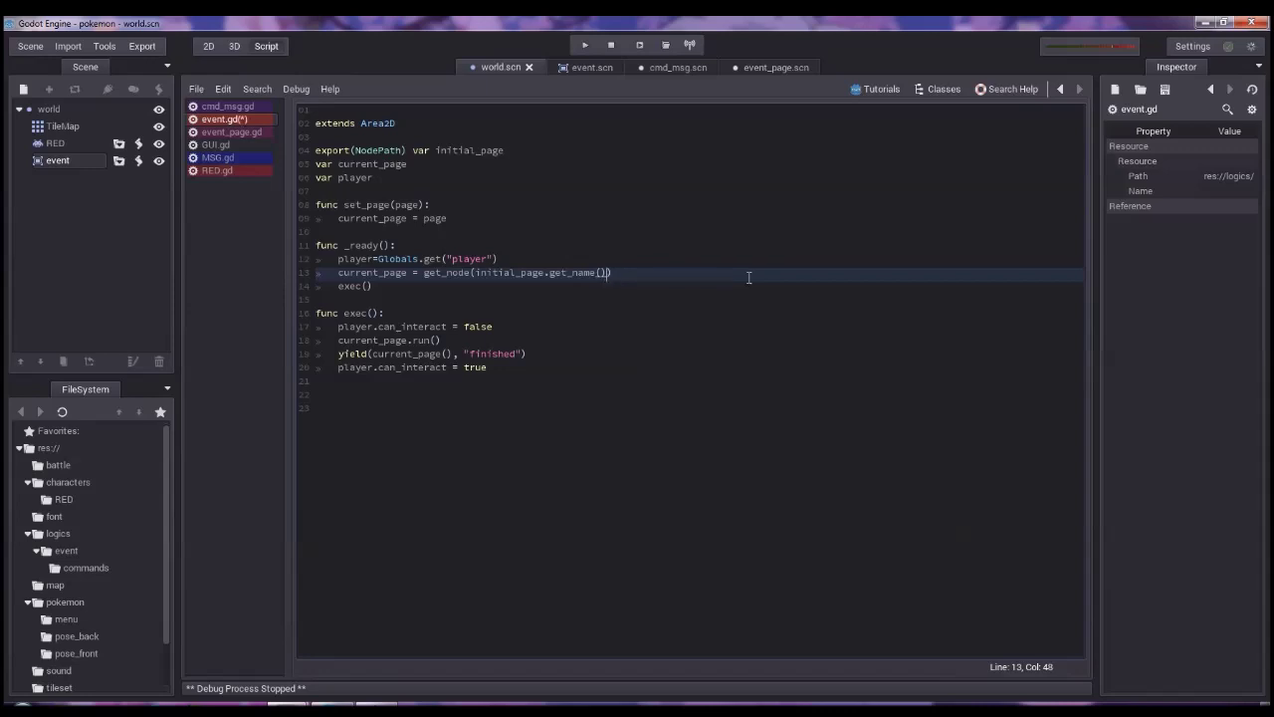
key("BackSpace")
key("BackSpace")
key("Return")
type("))")
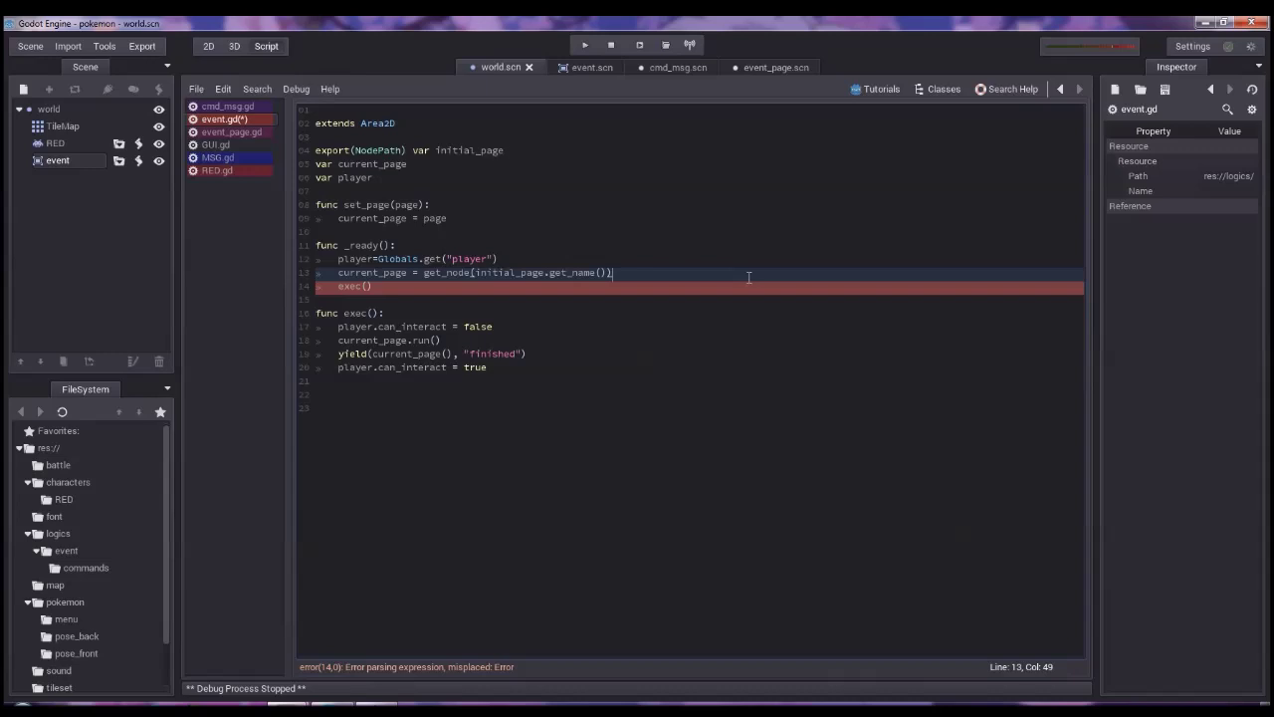
Replace line 13's argument with the "pages/event_page" node path and run with F5.
key("Left")
key("shift+Left")
key("shift+Left")
key("shift+Left")
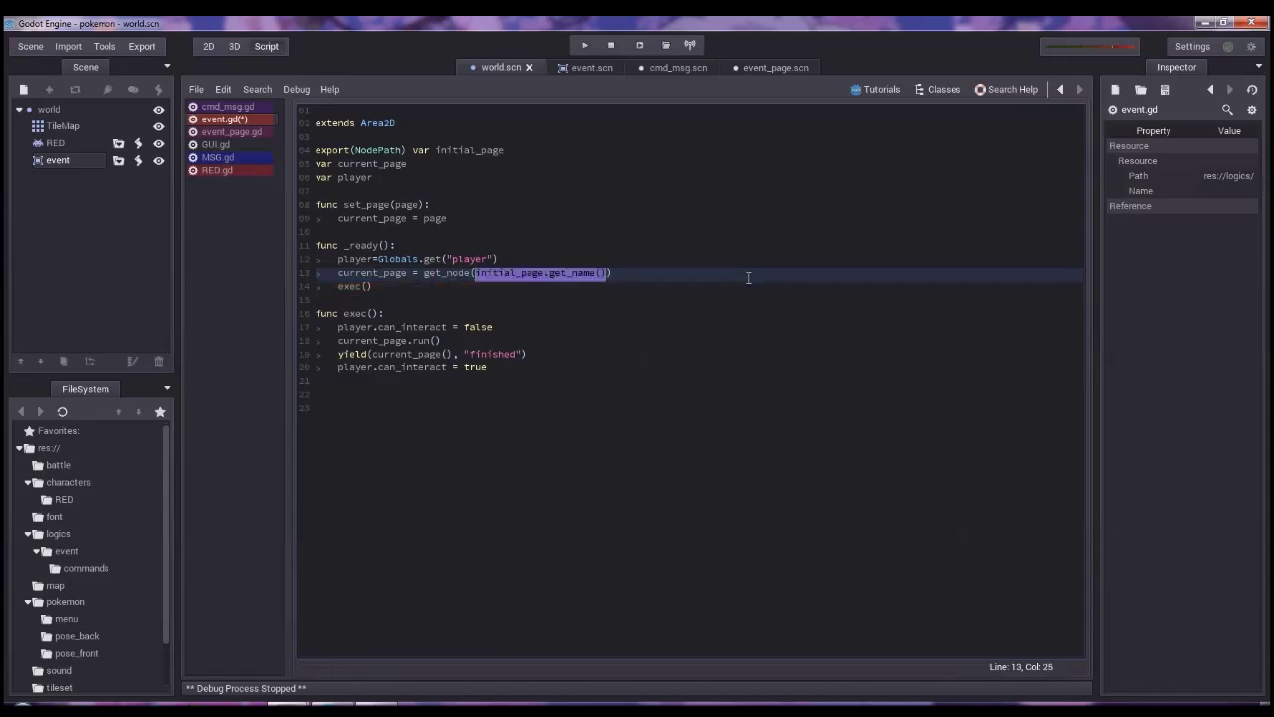
type("\"ge")
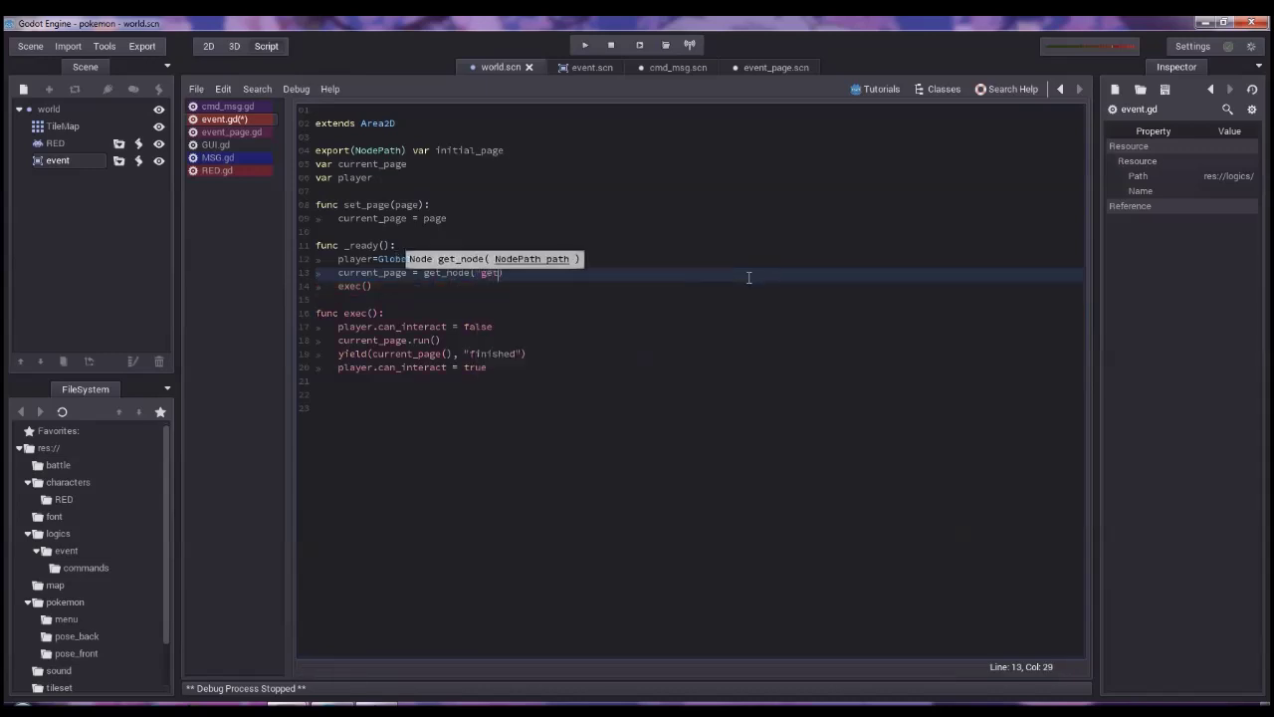
key("BackSpace")
key("BackSpace")
key("BackSpace")
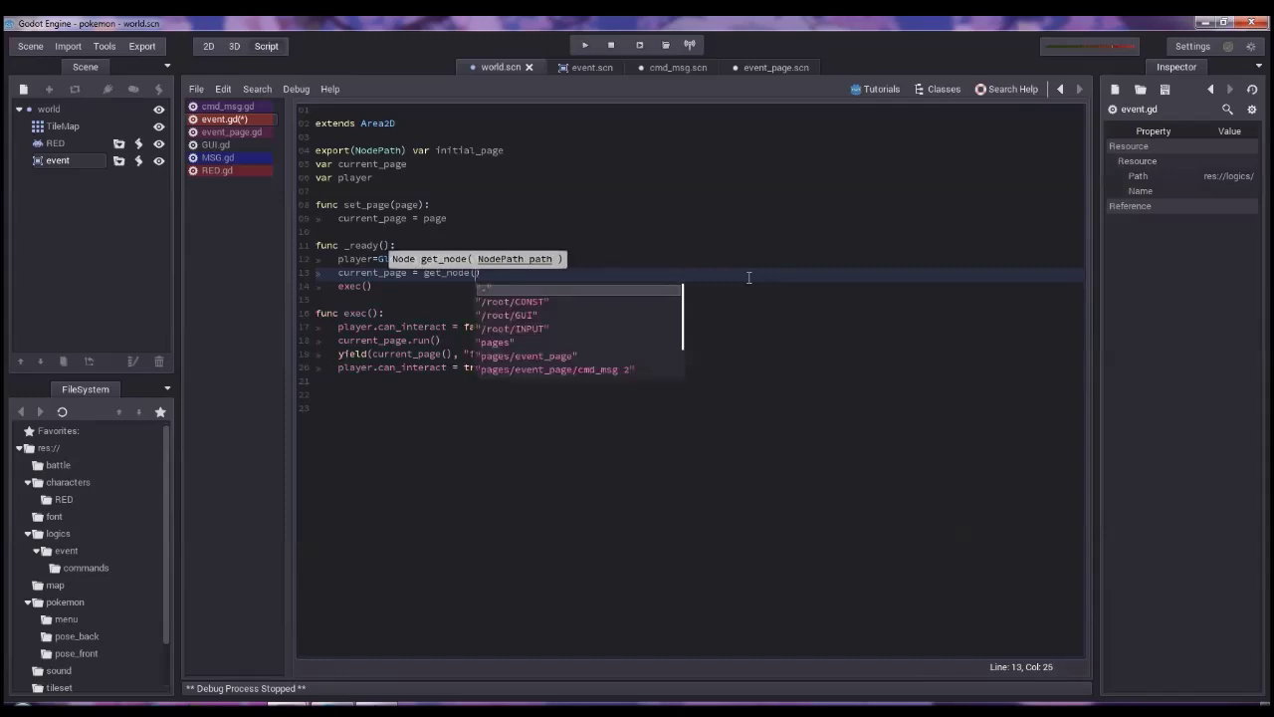
key("Down")
key("Down")
key("Down")
key("Down")
key("Down")
key("Return")
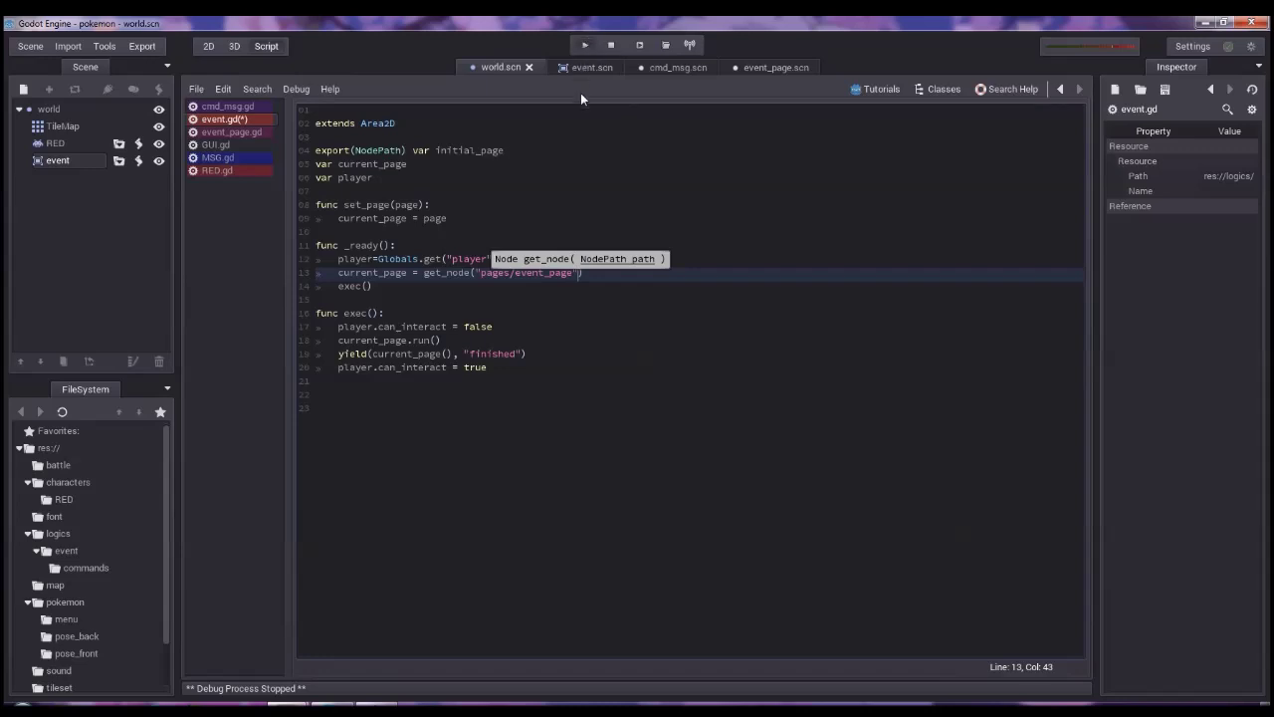
key("F5")
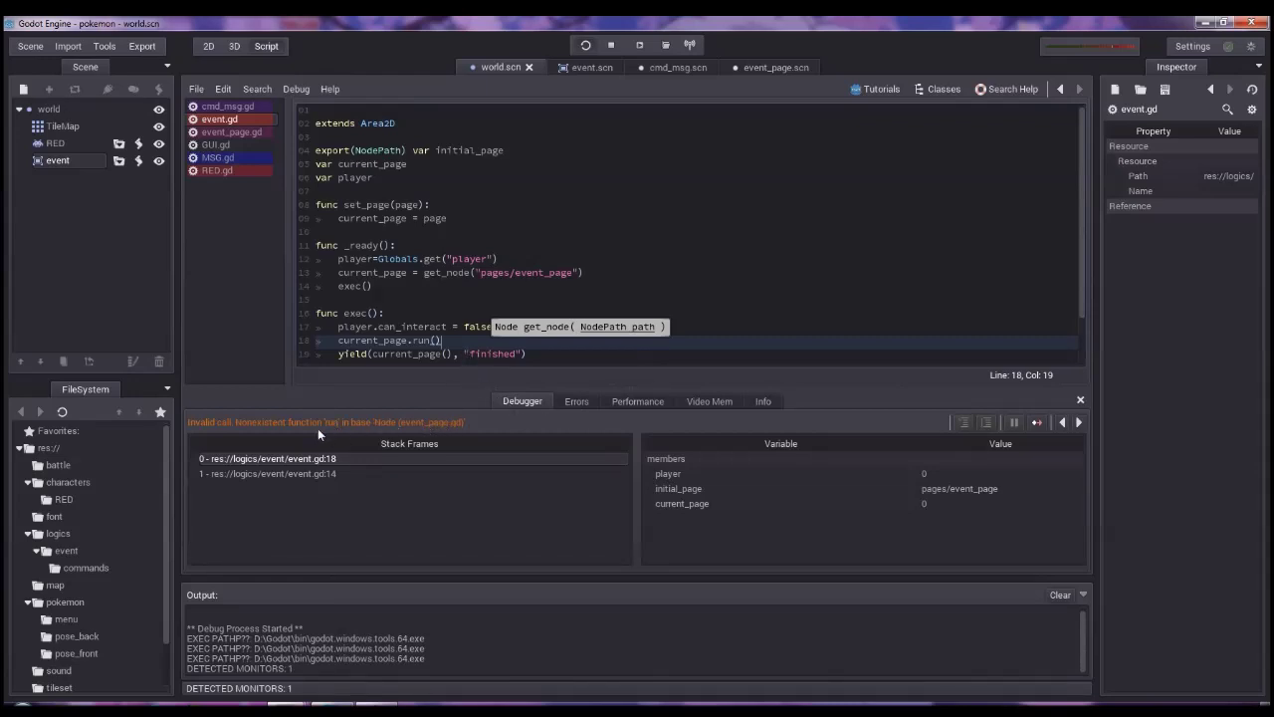
Rename event_page.gd's _run function to run.
left_click(491, 326)
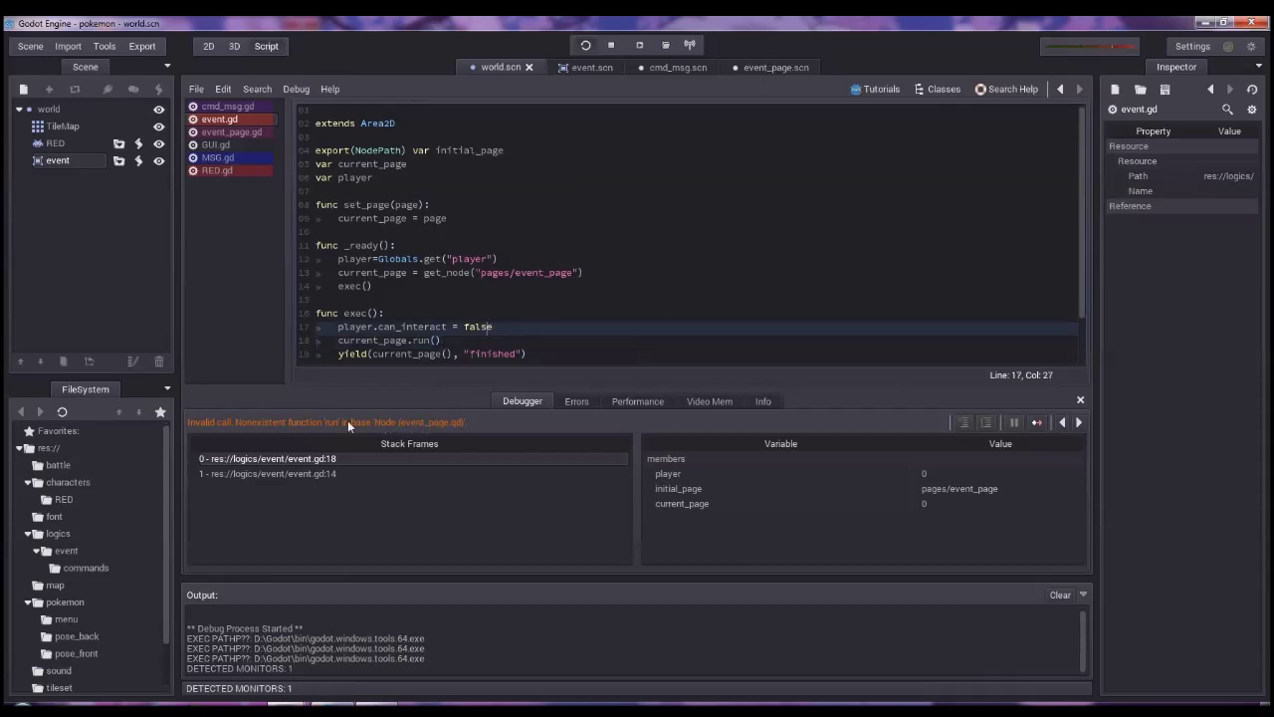
left_click(761, 66)
left_click(351, 192)
key("BackSpace")
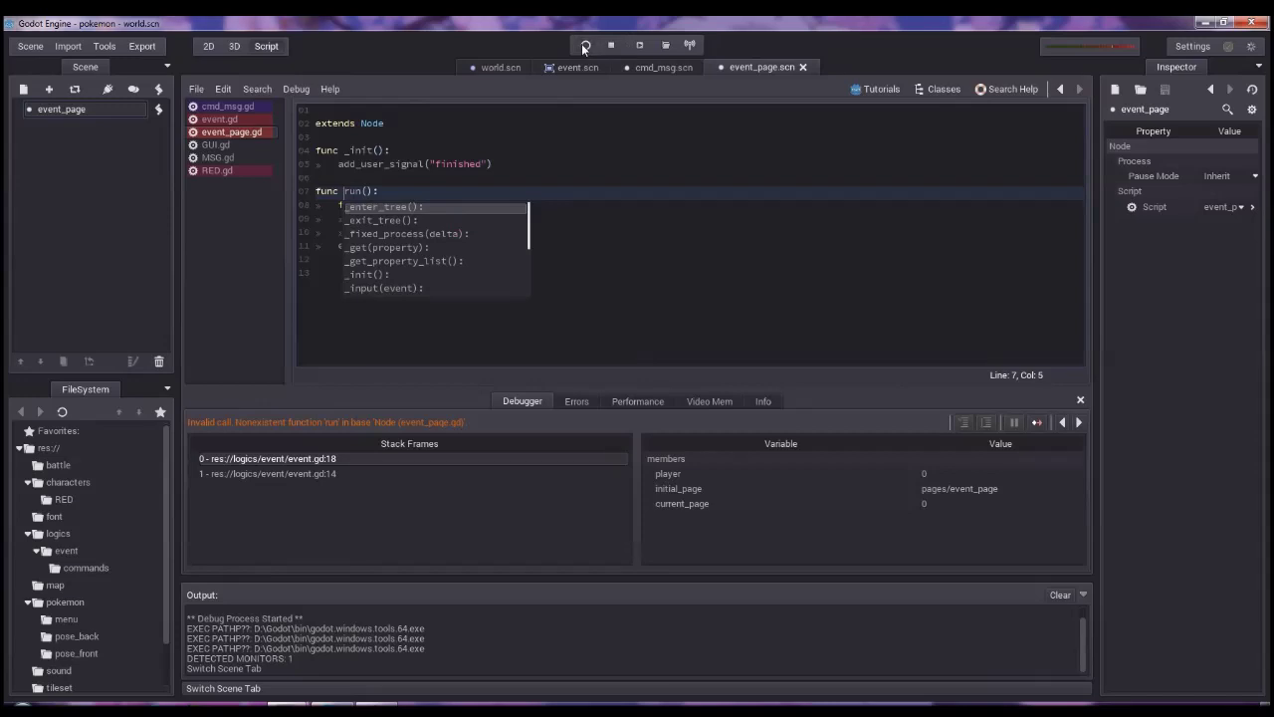
Drop the '()' after current_page in line 19's yield and run, advancing the dialogue.
left_click(584, 45)
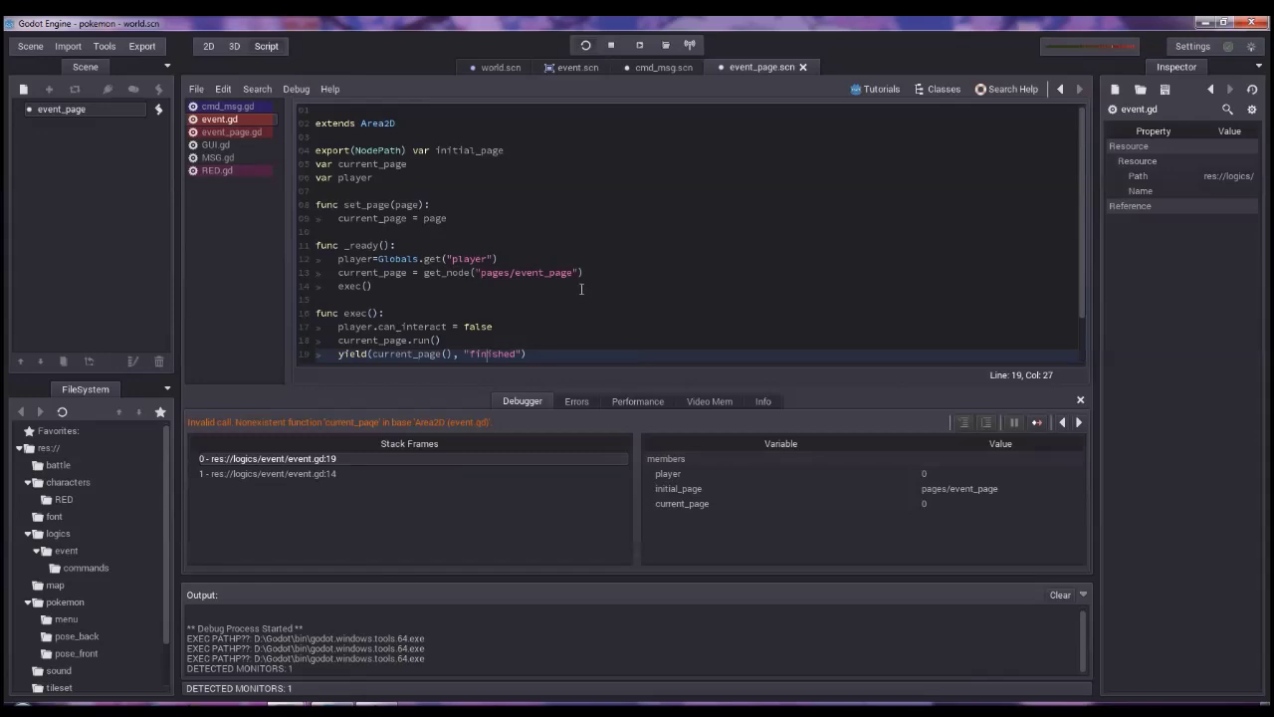
key("Left")
key("Left")
key("Left")
key("BackSpace")
key("BackSpace")
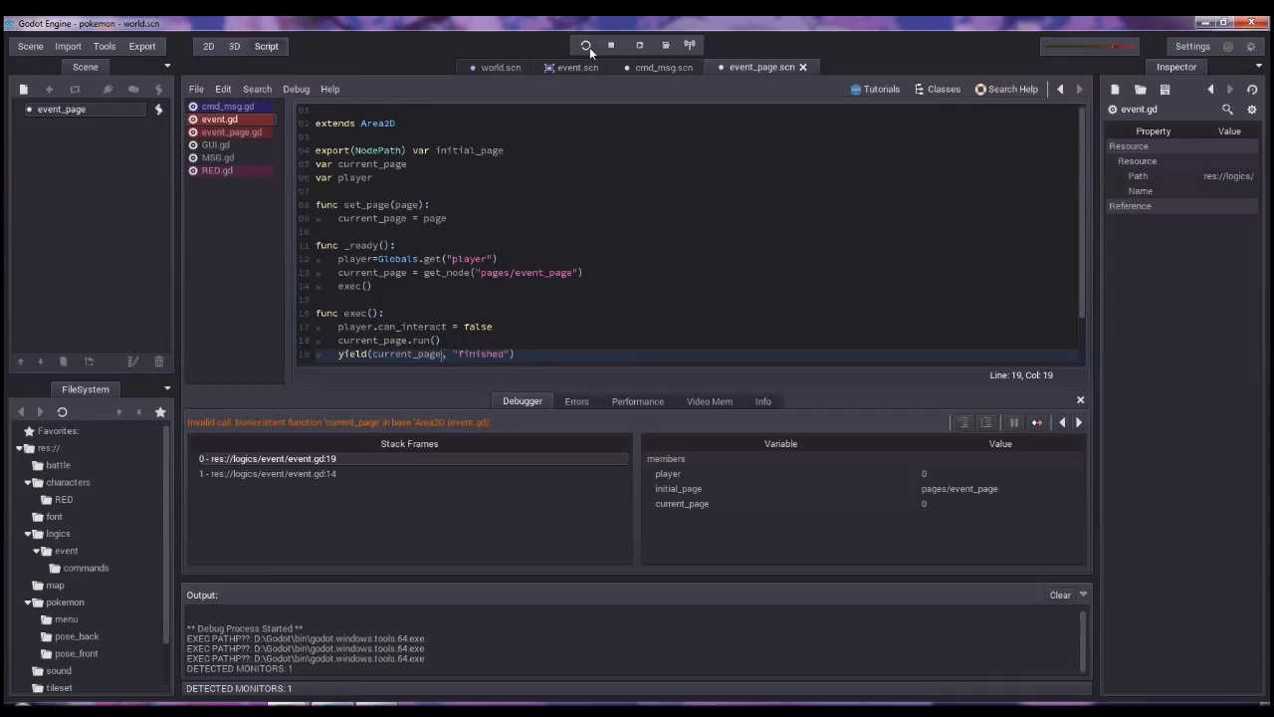
left_click(590, 47)
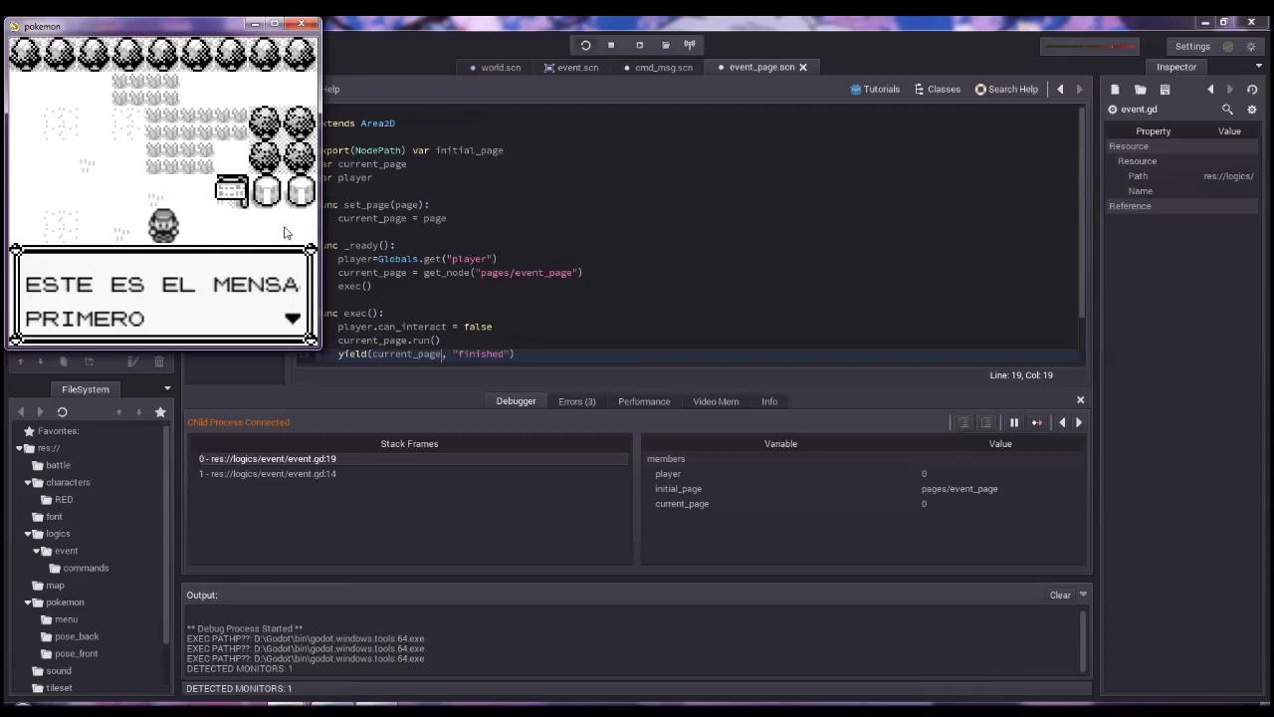
key("Return")
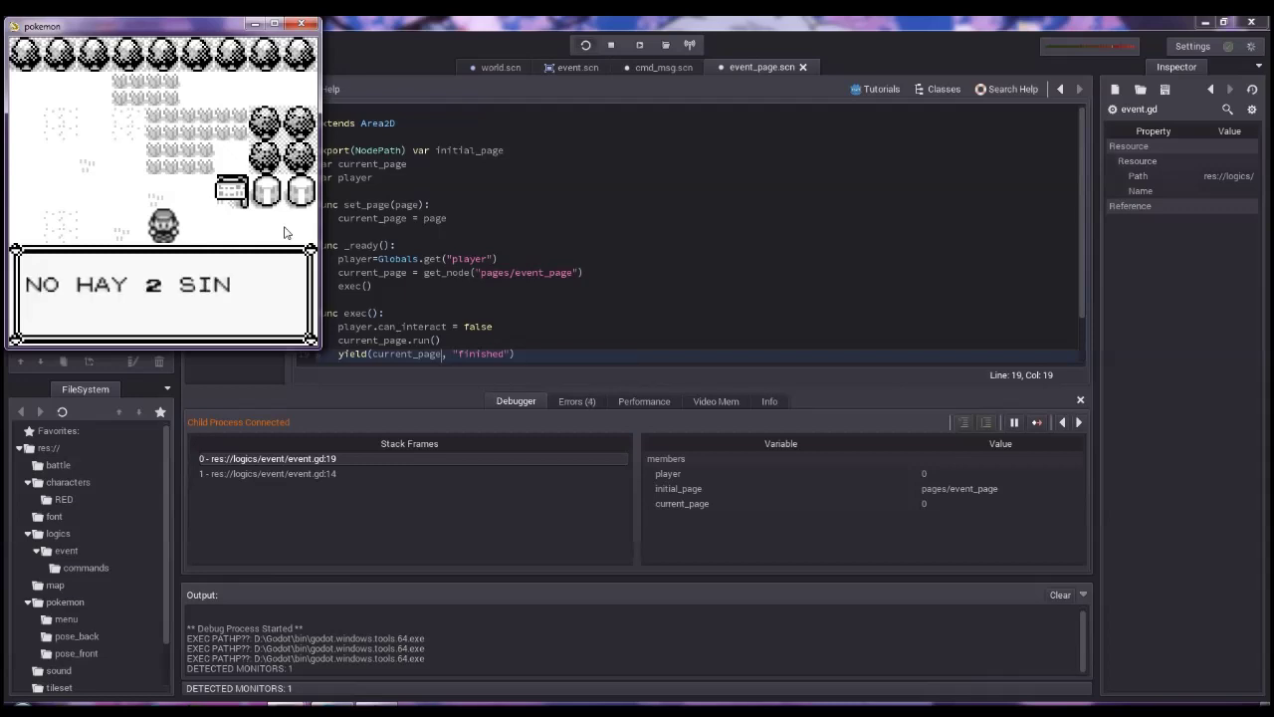
key("Return")
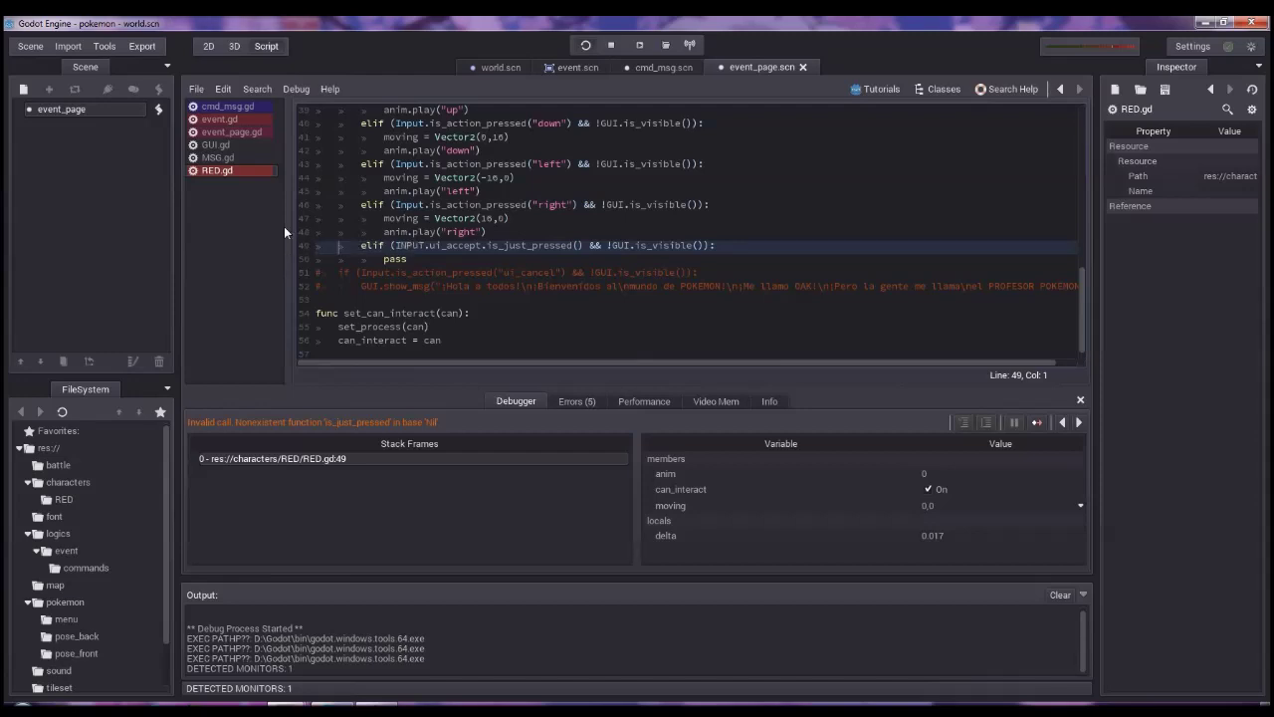
Change line 49 of RED.gd to is_action_just_pressed and save.
left_click(497, 247)
type("_action")
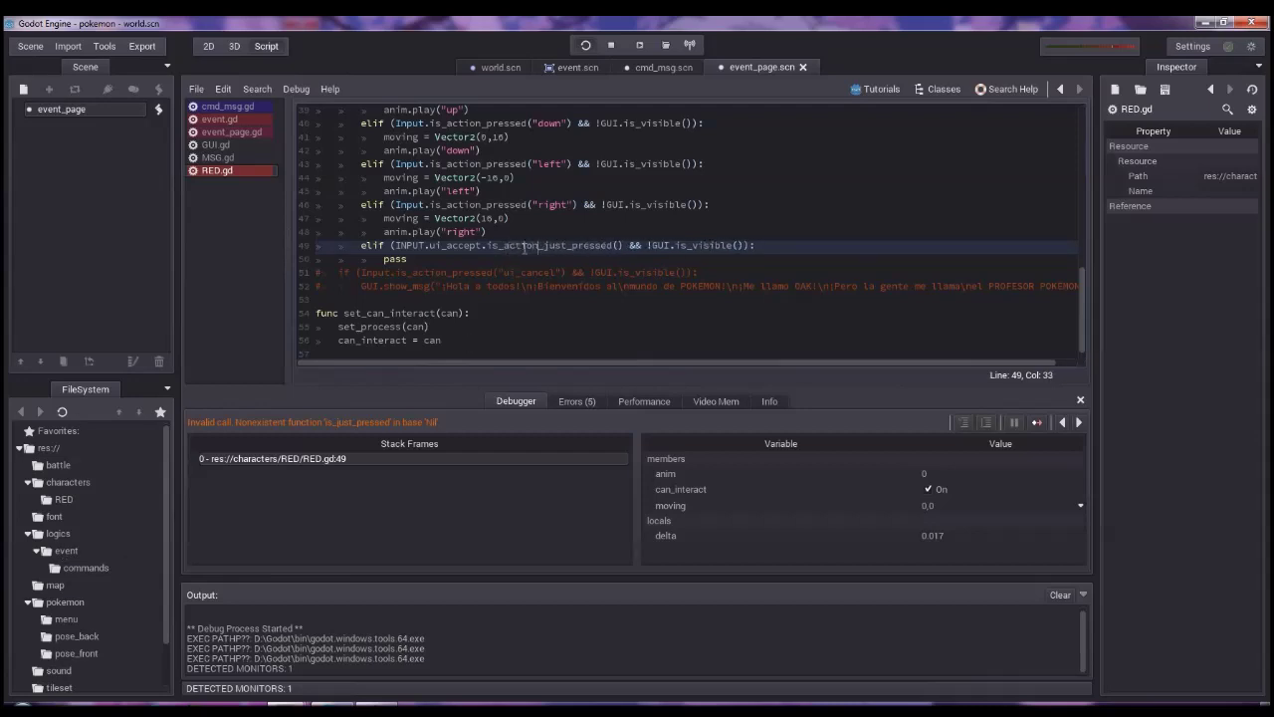
key("F5")
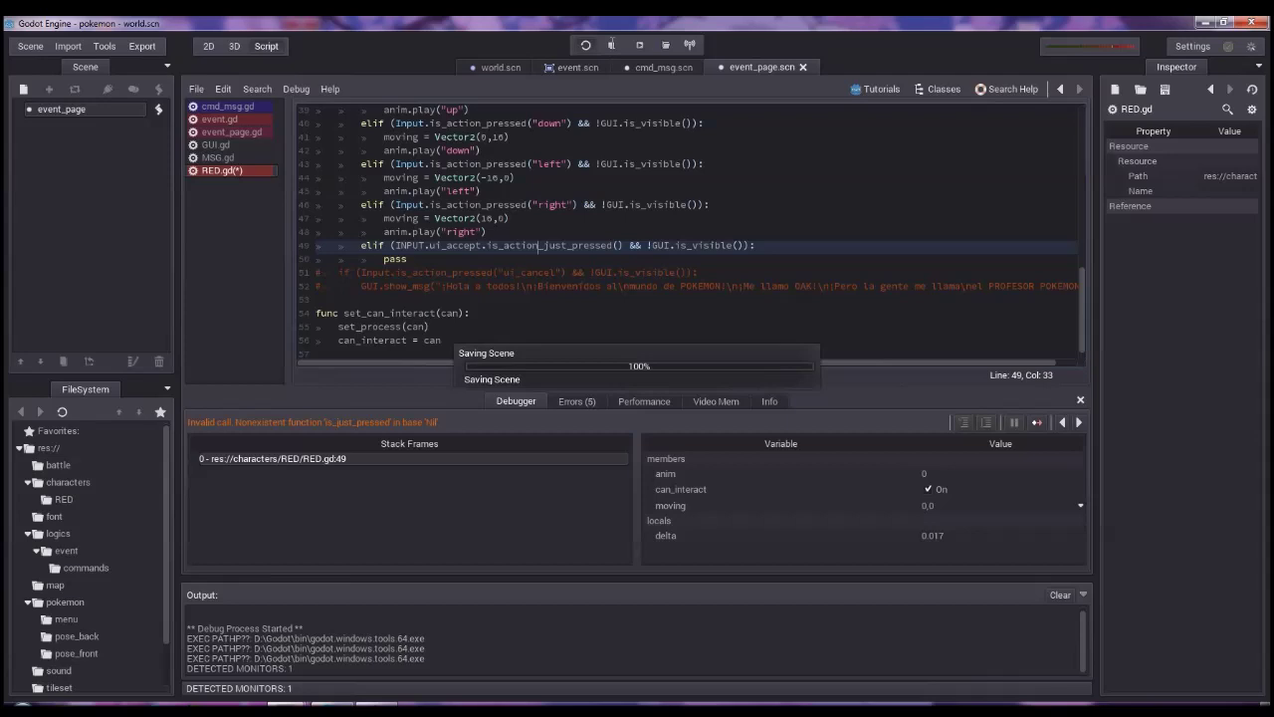
Rerun the game, step through both dialogue pages, close it, and open cmd_msg.gd.
left_click(611, 45)
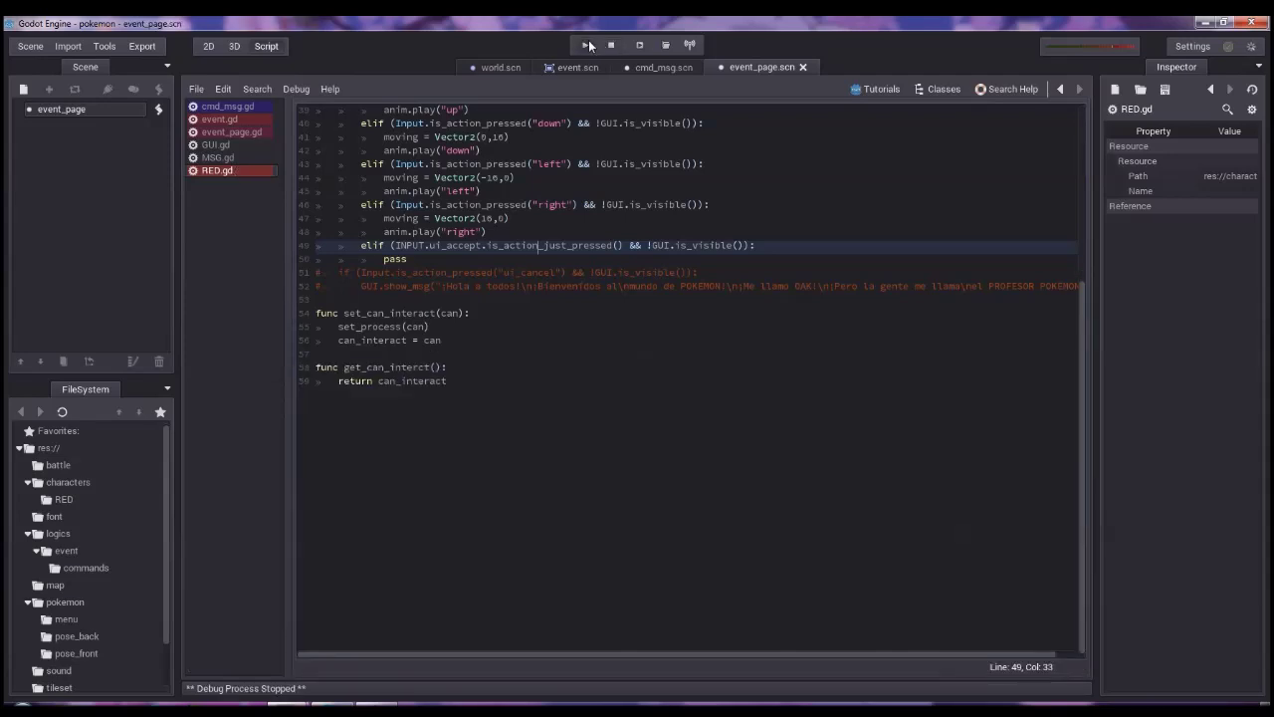
left_click(588, 45)
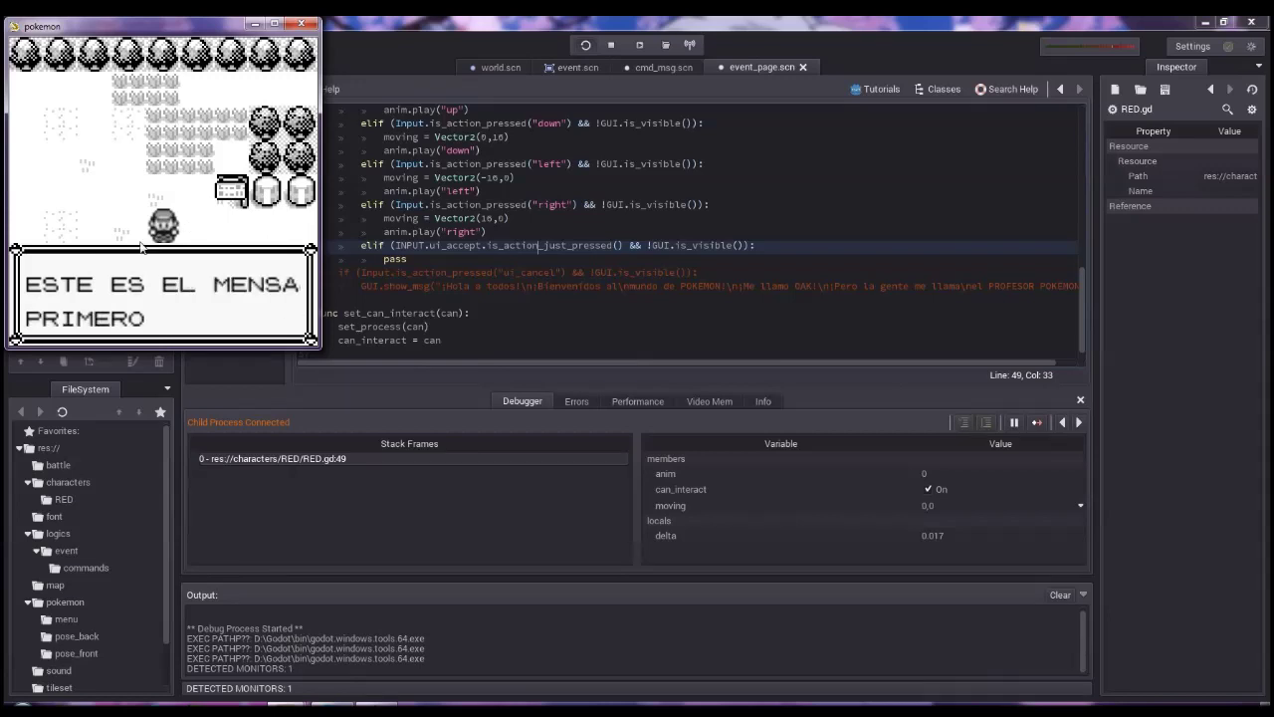
key("Return")
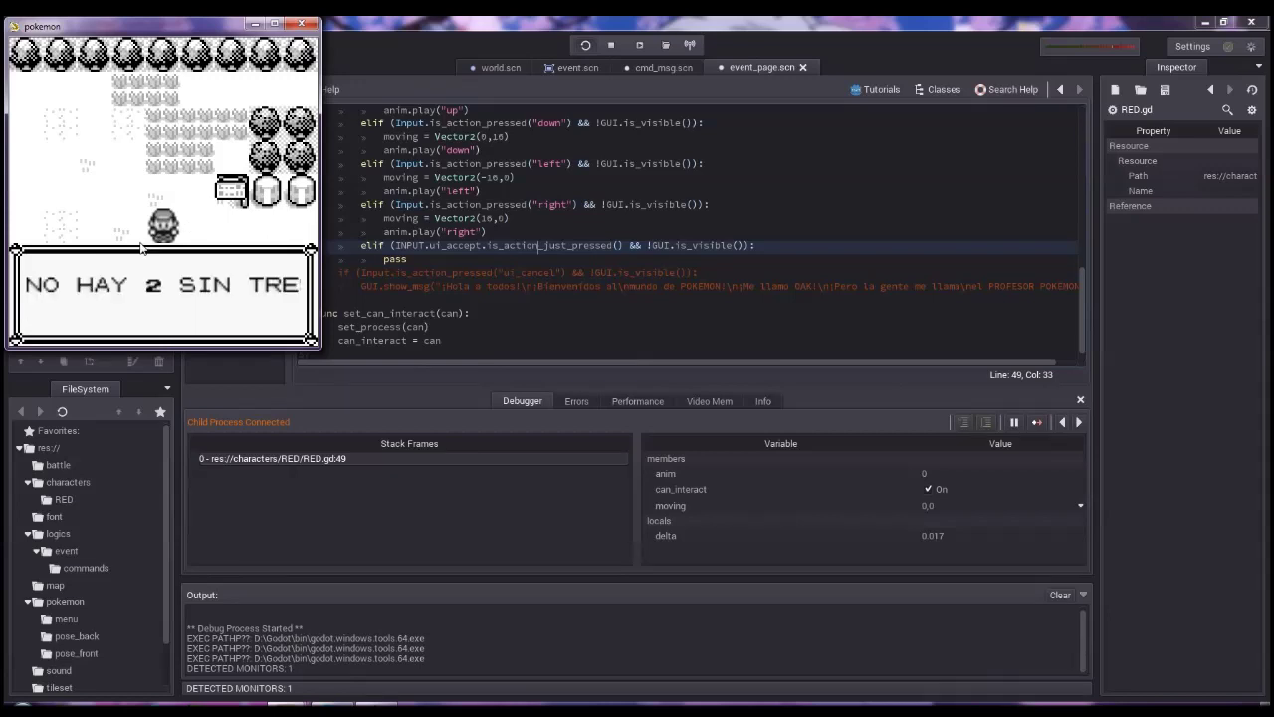
key("Return")
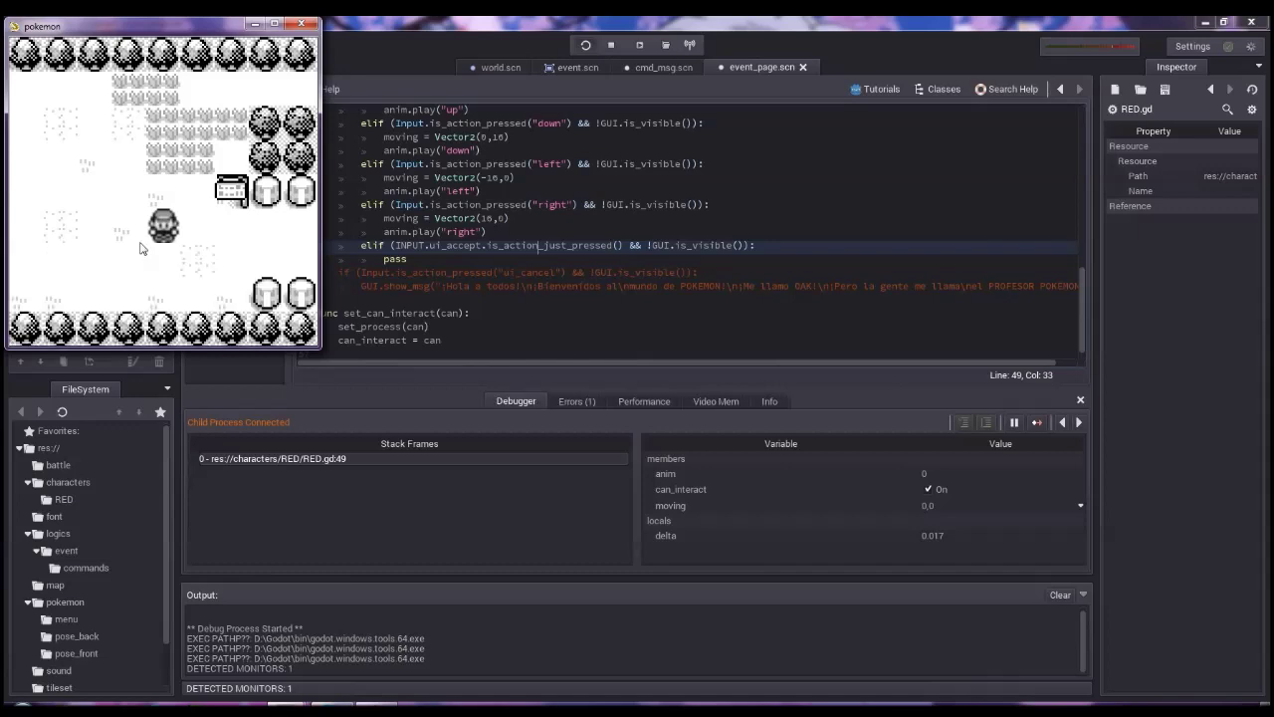
left_click(302, 23)
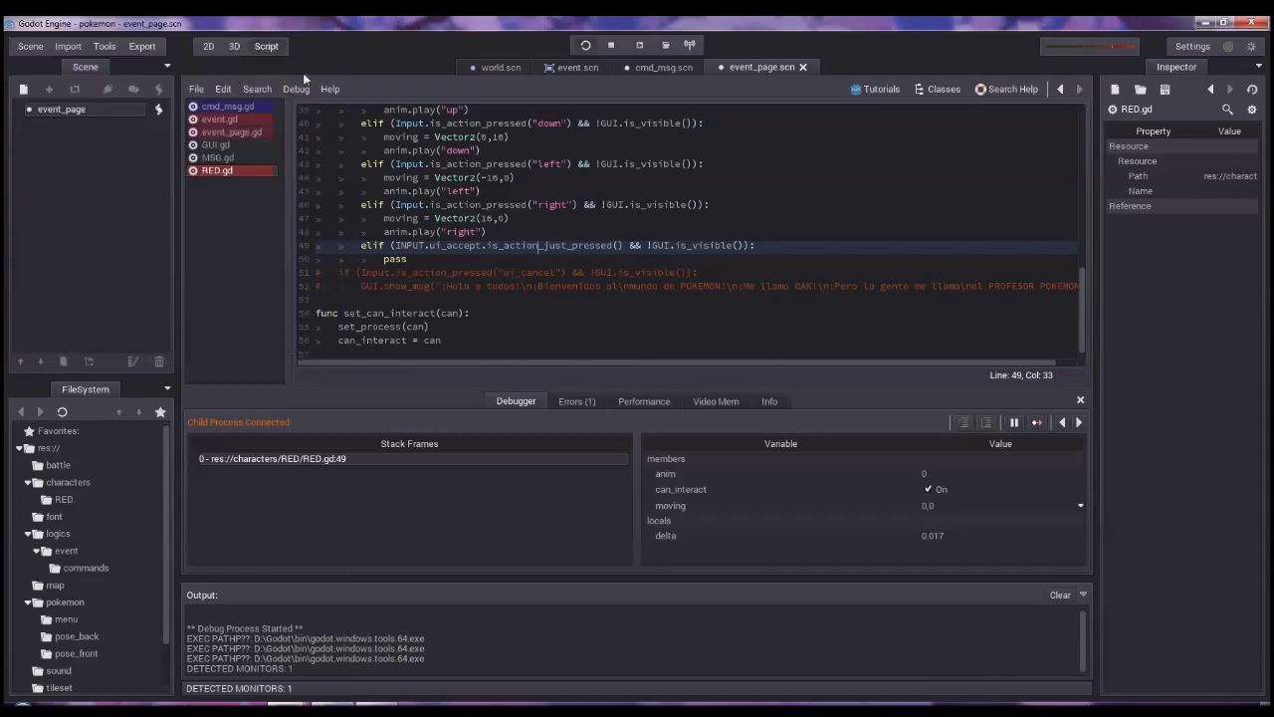
left_click(659, 67)
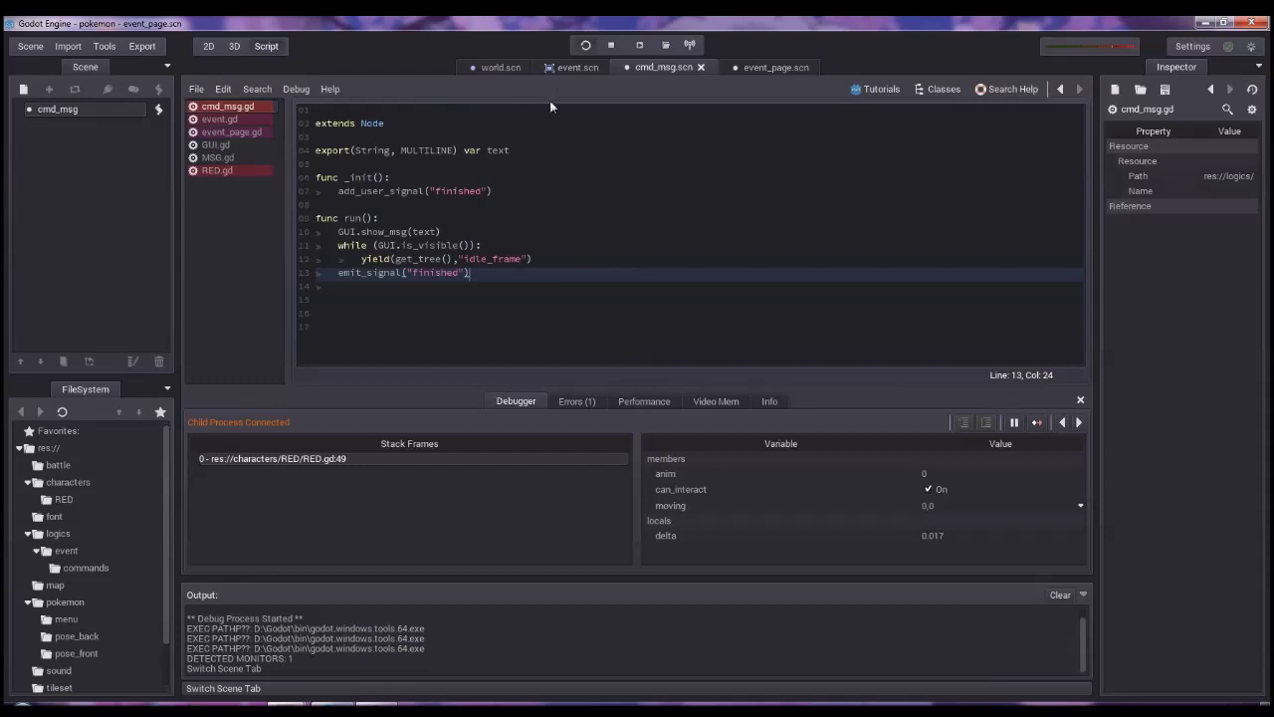
Switch back to the world scene's tile map showing the event node beside RED.
left_click(570, 67)
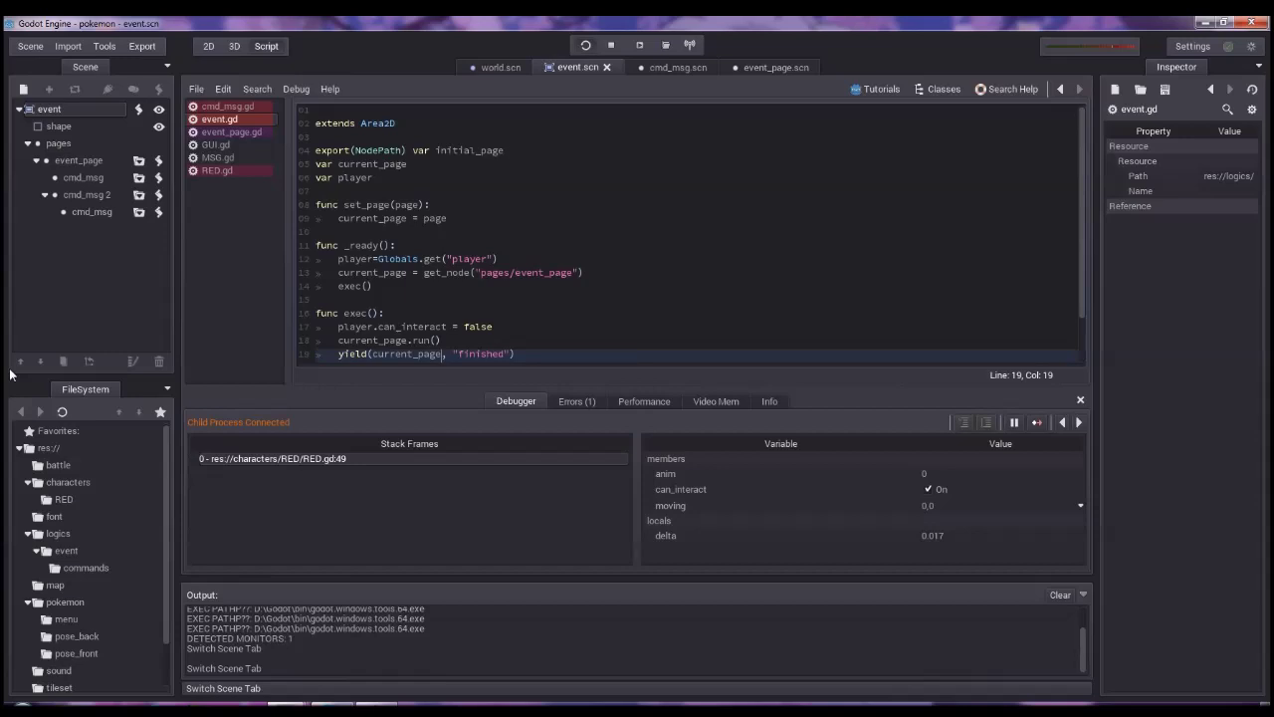
left_click(500, 67)
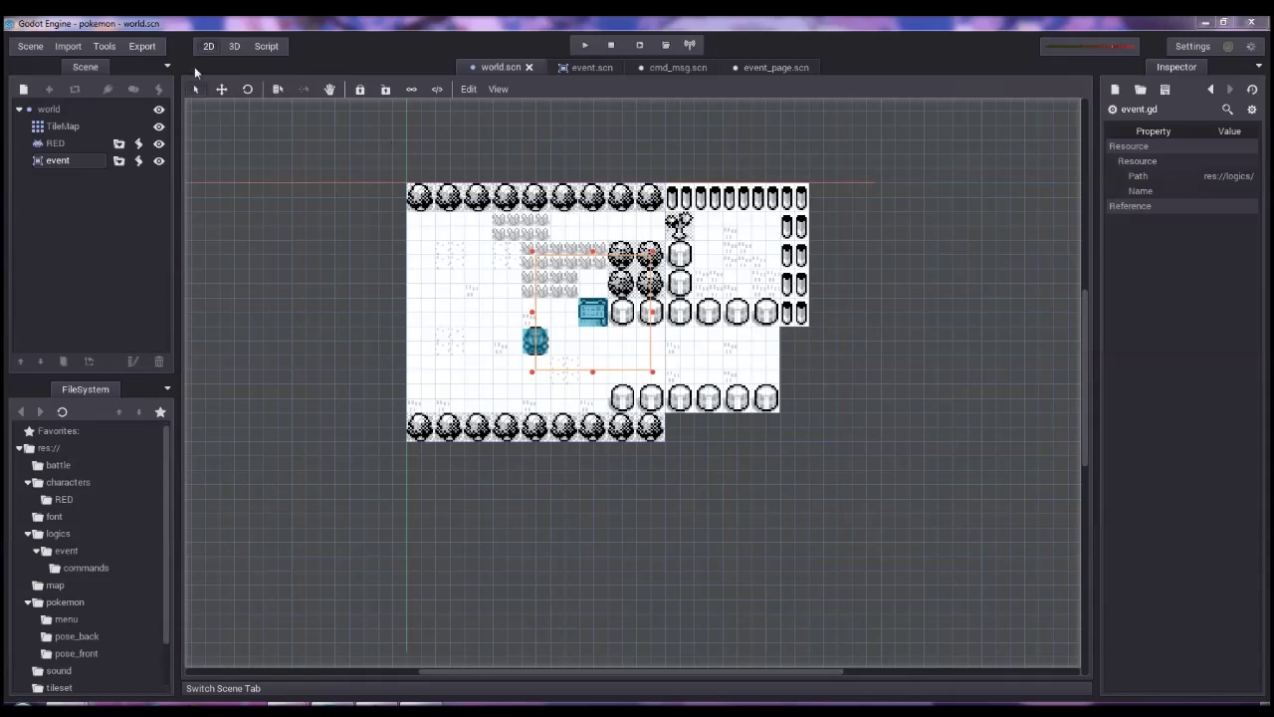
Start a new scene, add a plain Node as its root and rename it cmd_wait.
left_click(24, 51)
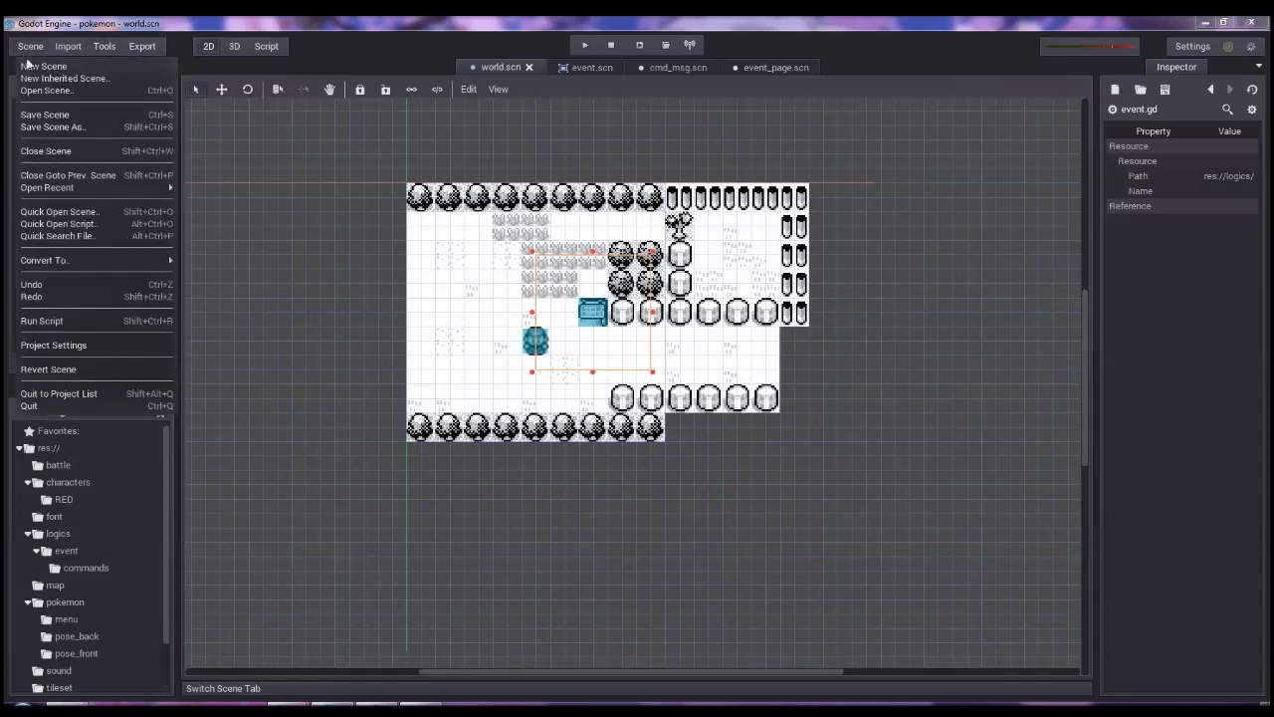
left_click(35, 64)
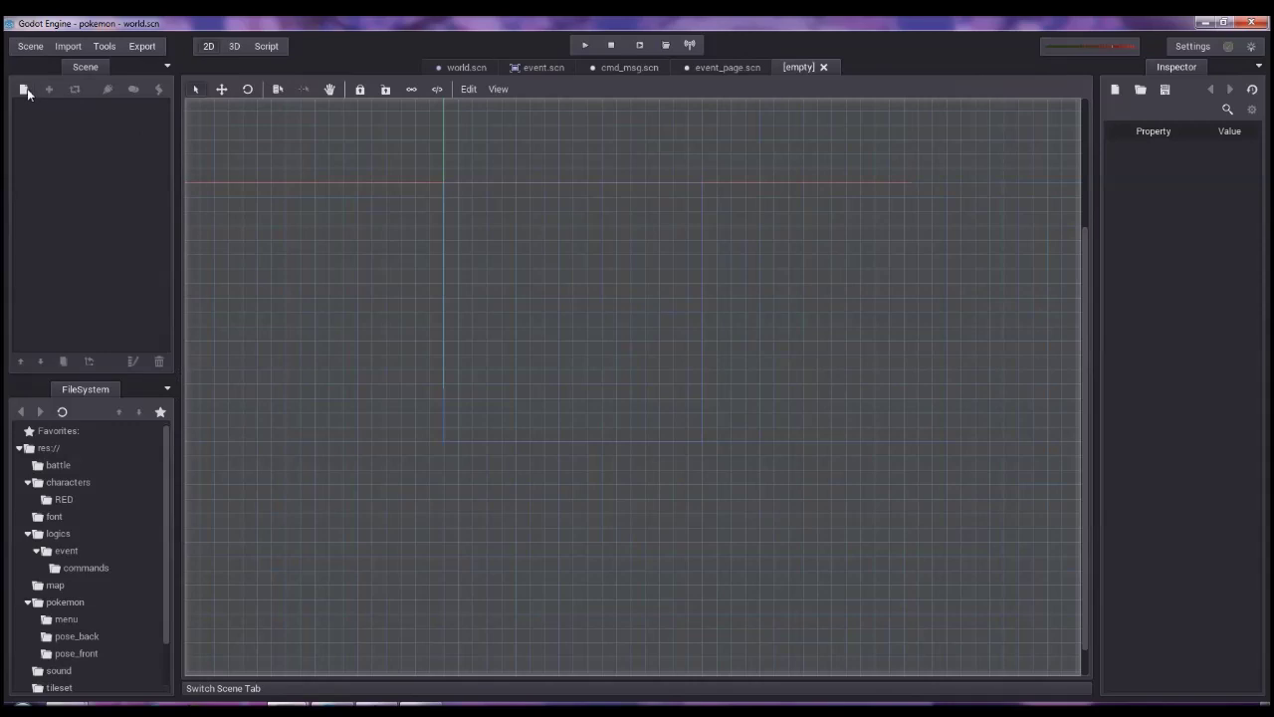
left_click(25, 89)
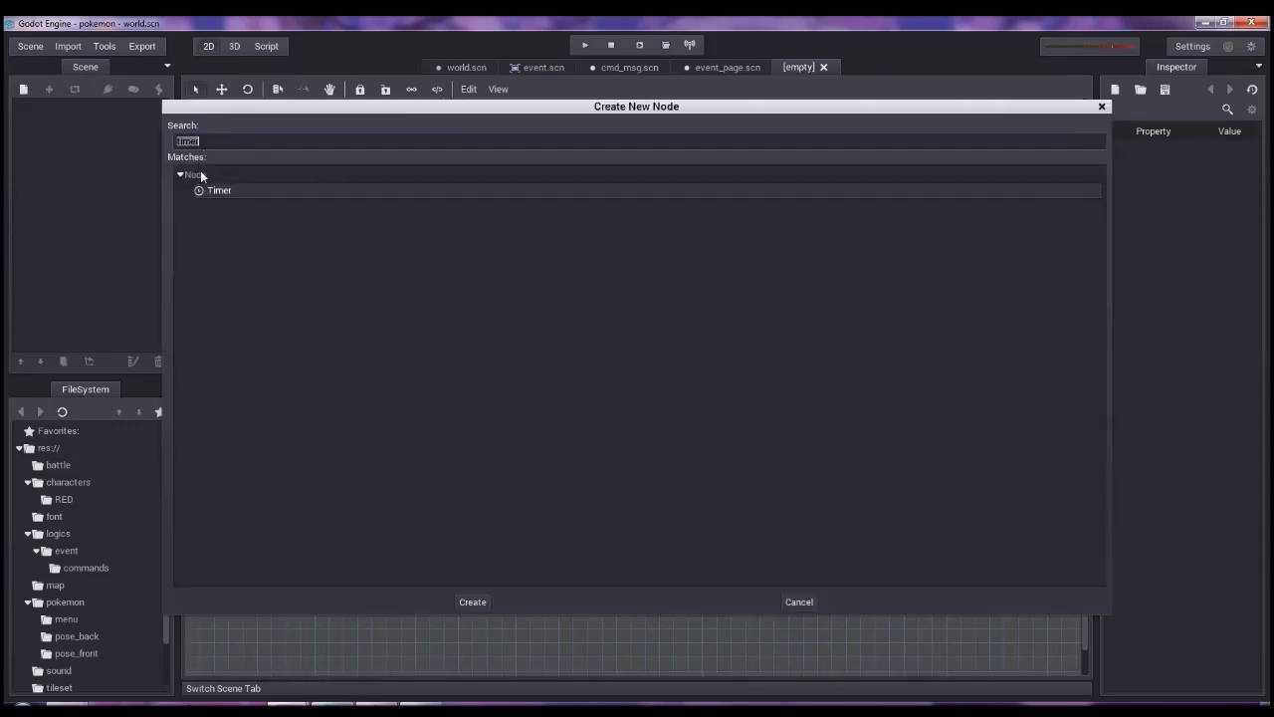
double_click(199, 174)
double_click(49, 113)
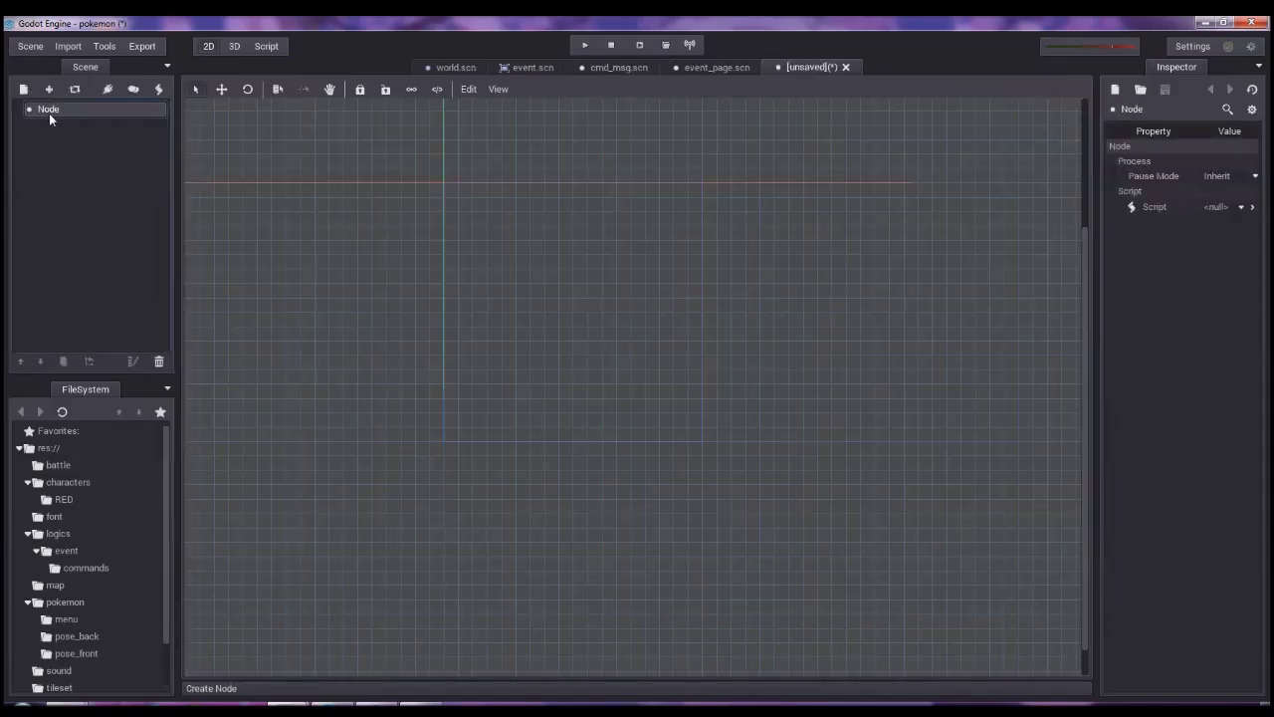
type("cmd_")
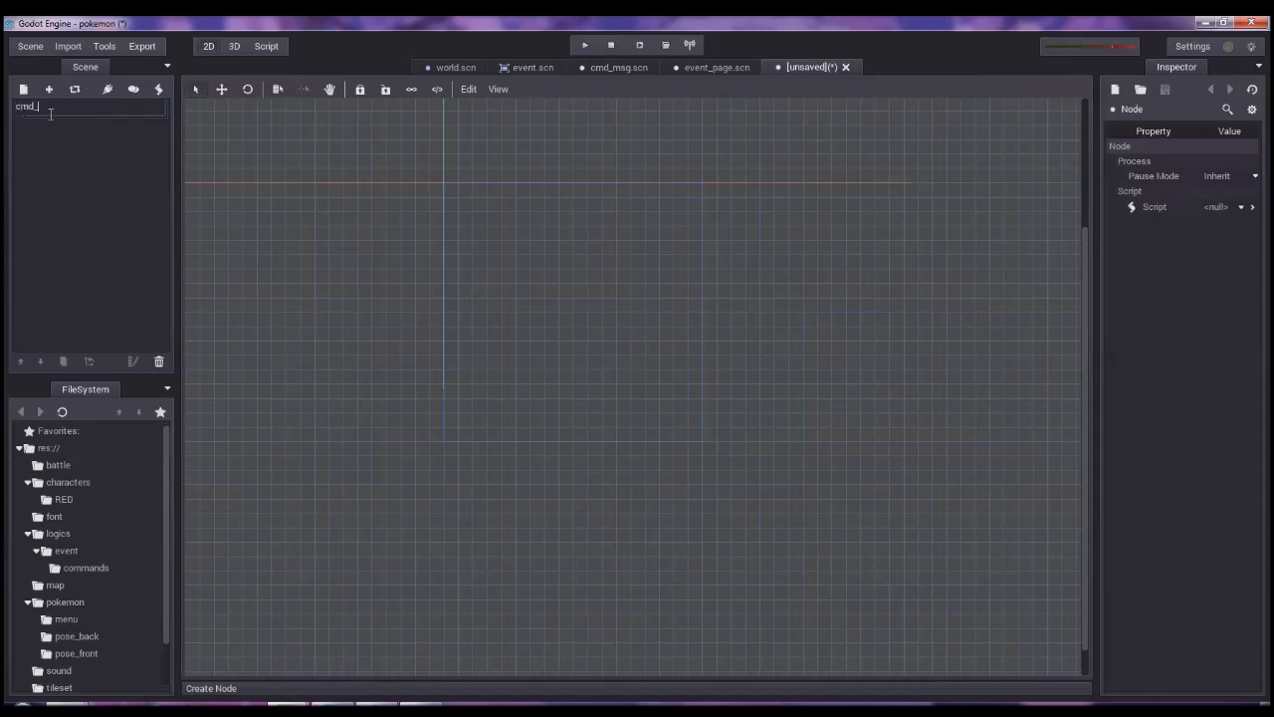
type("wait")
key("Return")
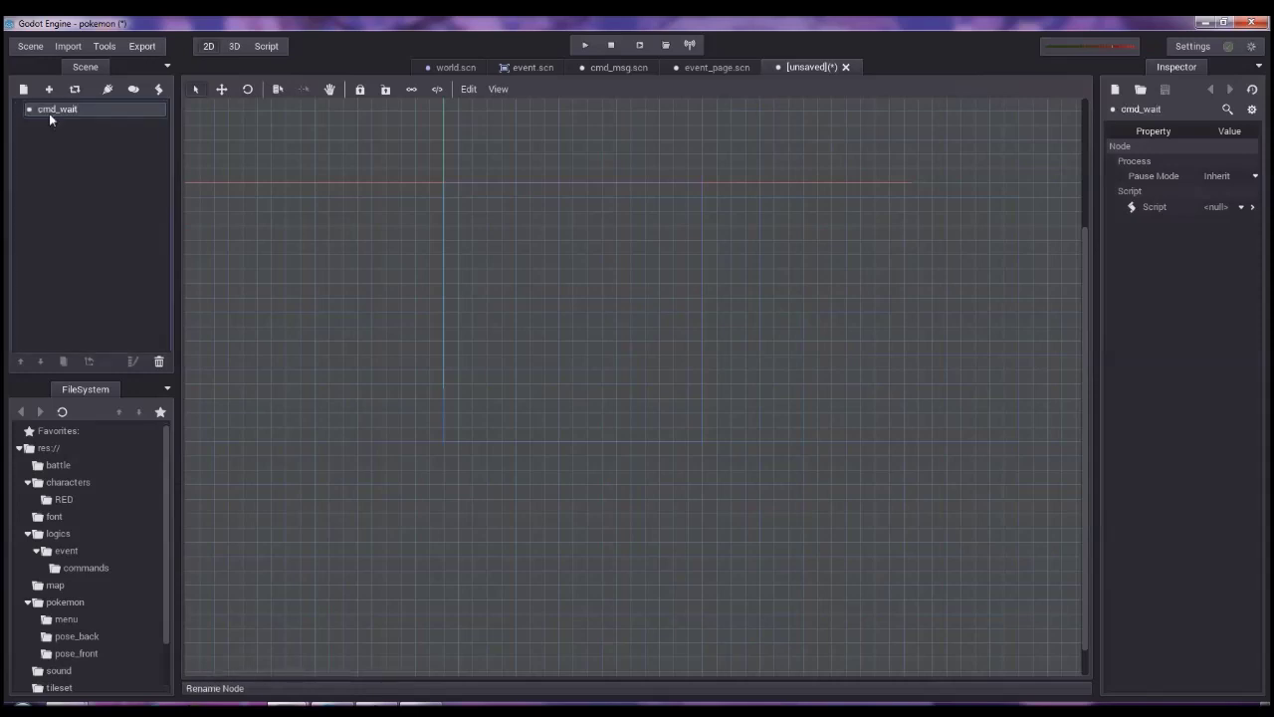
Add a Timer child under cmd_wait and enable its One Shot option.
left_click(23, 89)
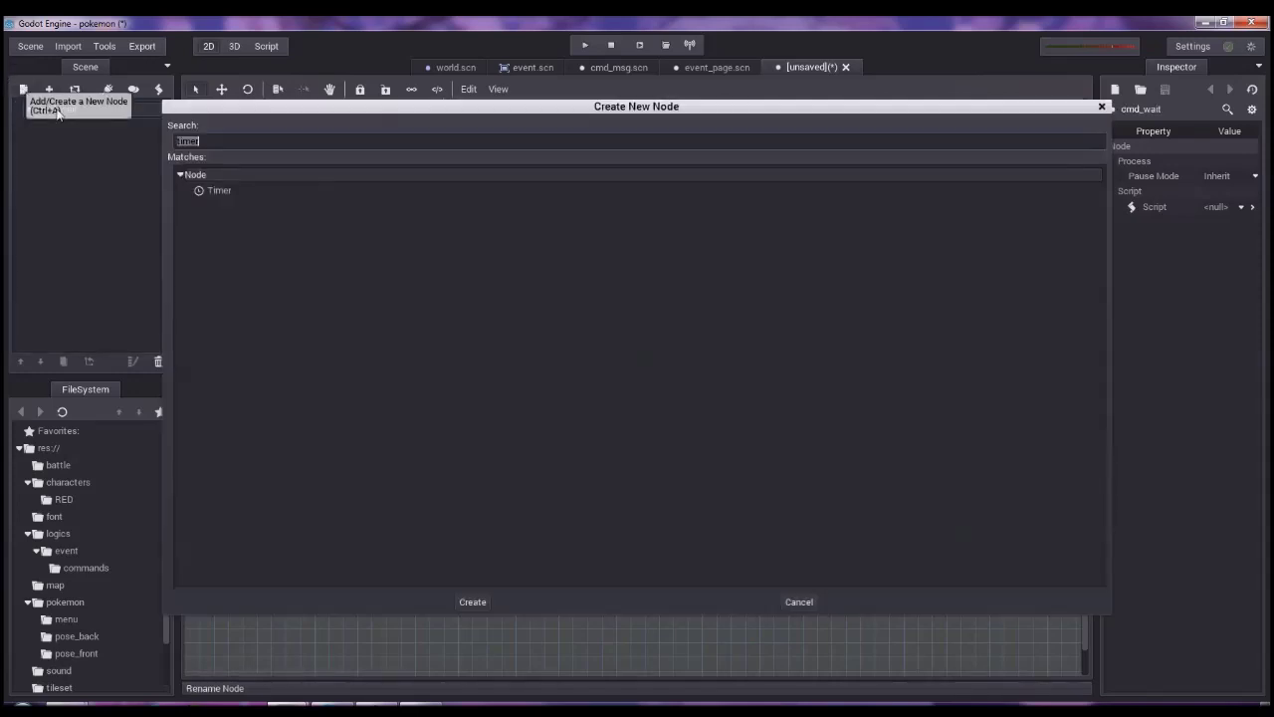
double_click(219, 190)
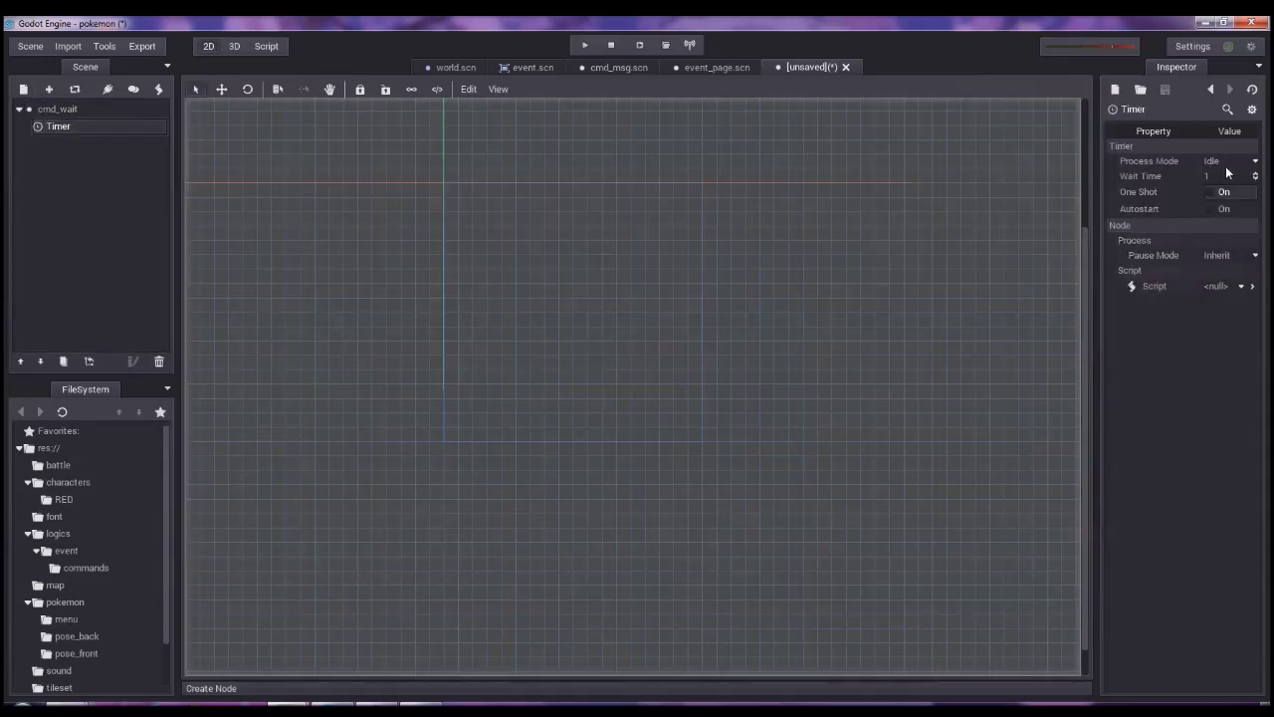
left_click(1212, 193)
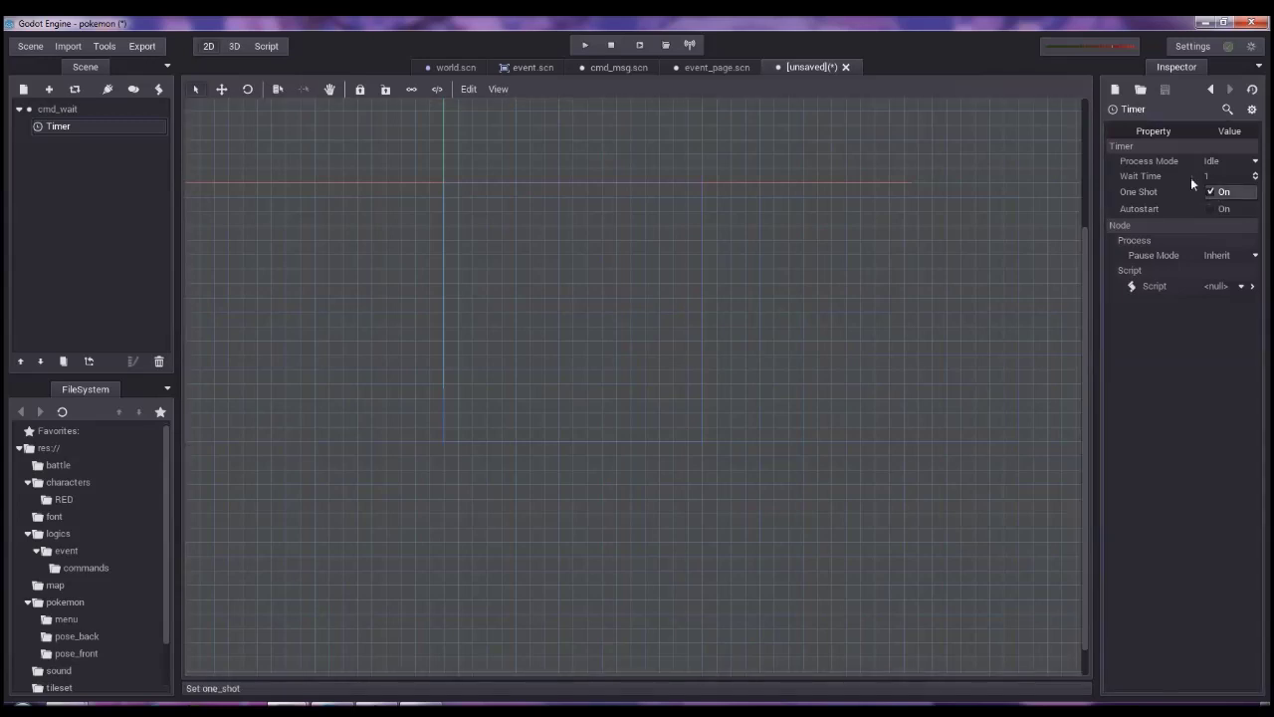
Select the cmd_wait root and choose Save Scene As from the Scene menu.
left_click(86, 110)
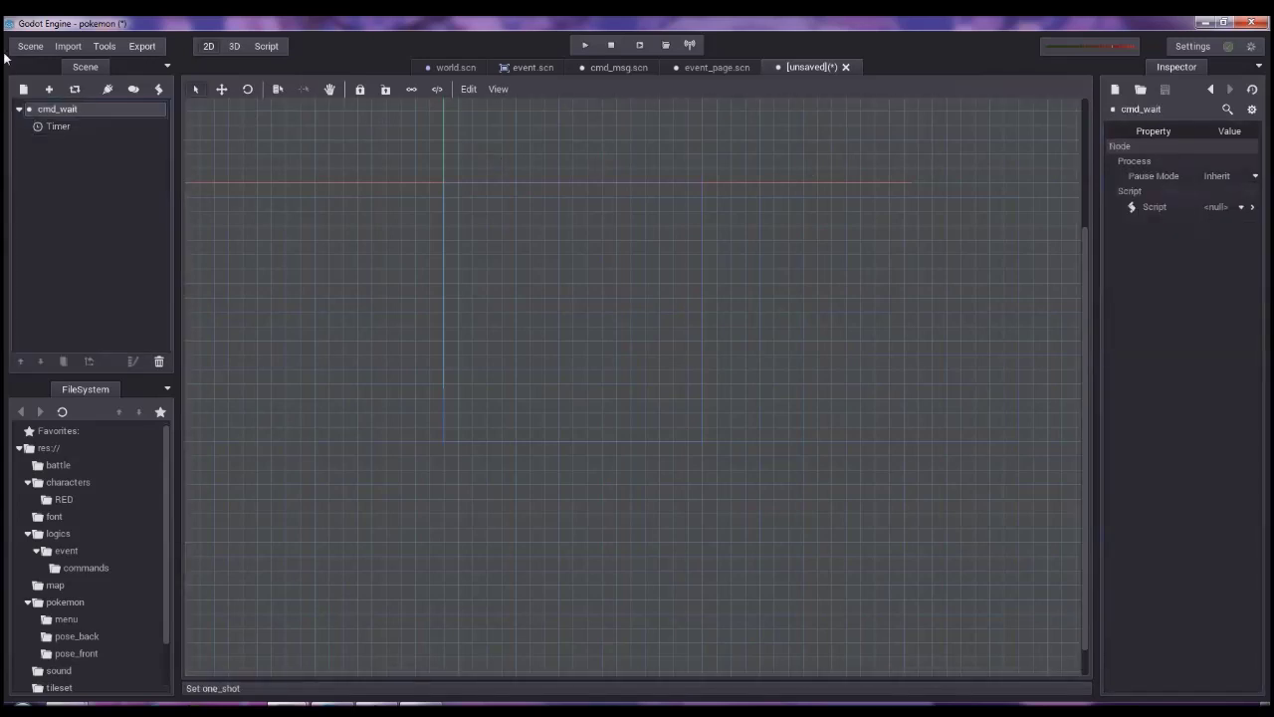
left_click(30, 45)
left_click(63, 115)
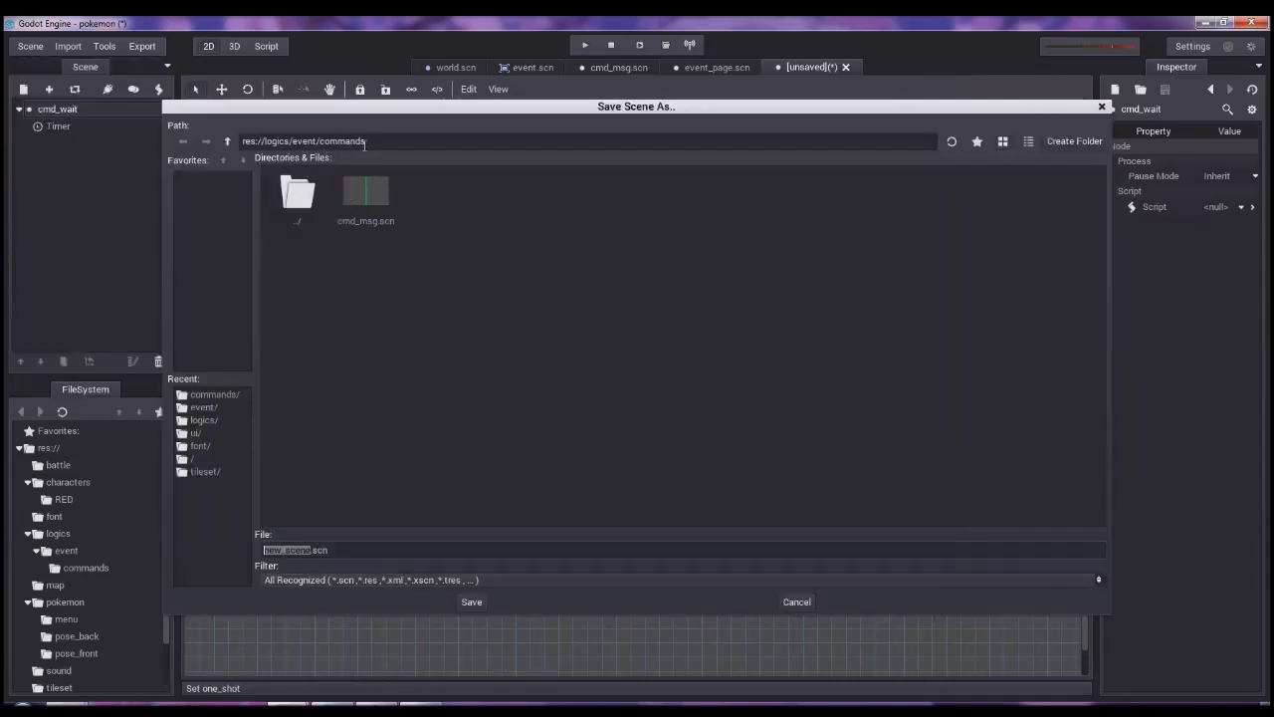
Save the scene as cmd_wait.scn in res://logics/event/commands.
left_click(415, 141)
left_click(309, 549)
left_click_drag(309, 550, 96, 541)
type("cmd_wait")
key("Delete")
key("Return")
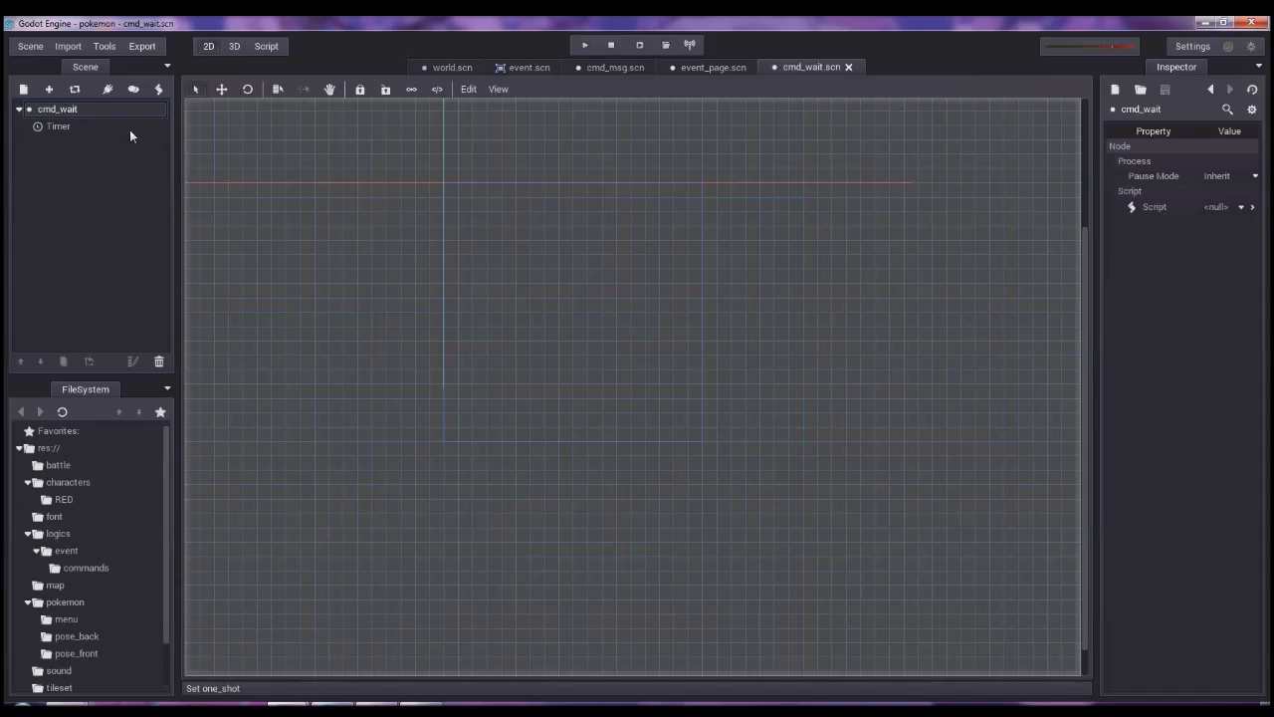
left_click(157, 91)
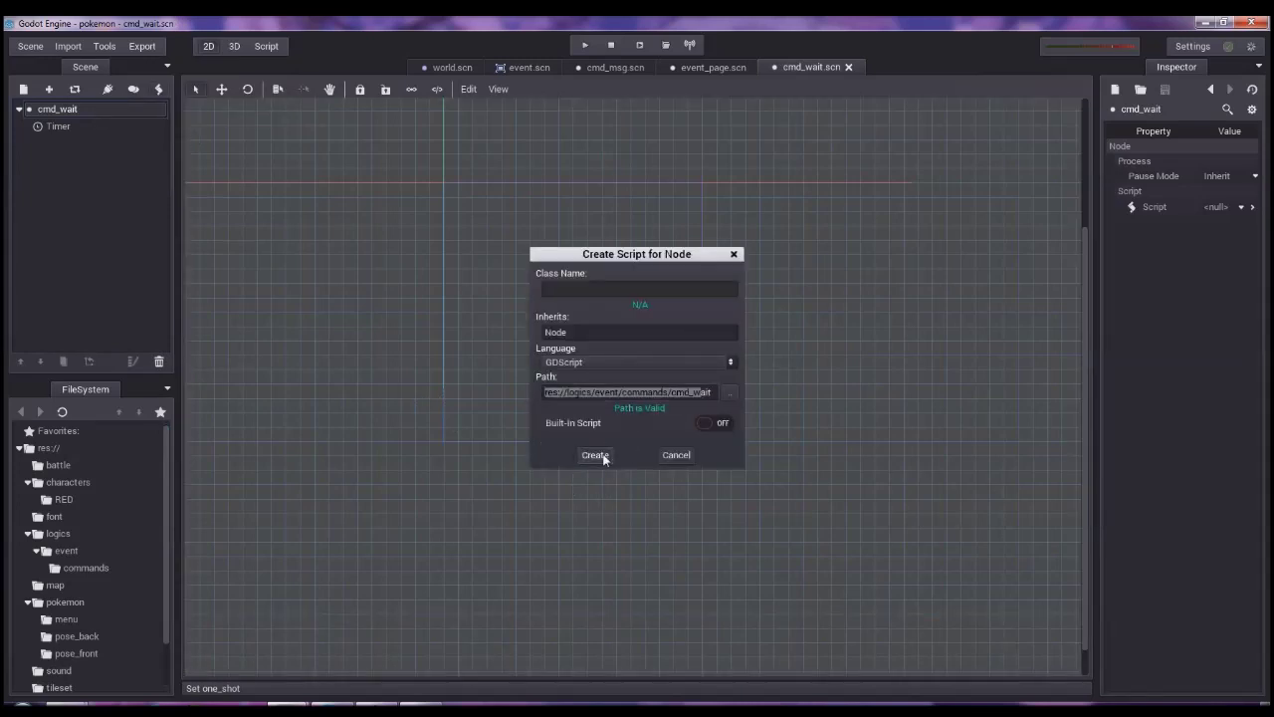
Create cmd_wait.gd with export(float) var time and _init calling add_user_signal("finished").
left_click(601, 455)
left_click_drag(421, 179, 310, 153)
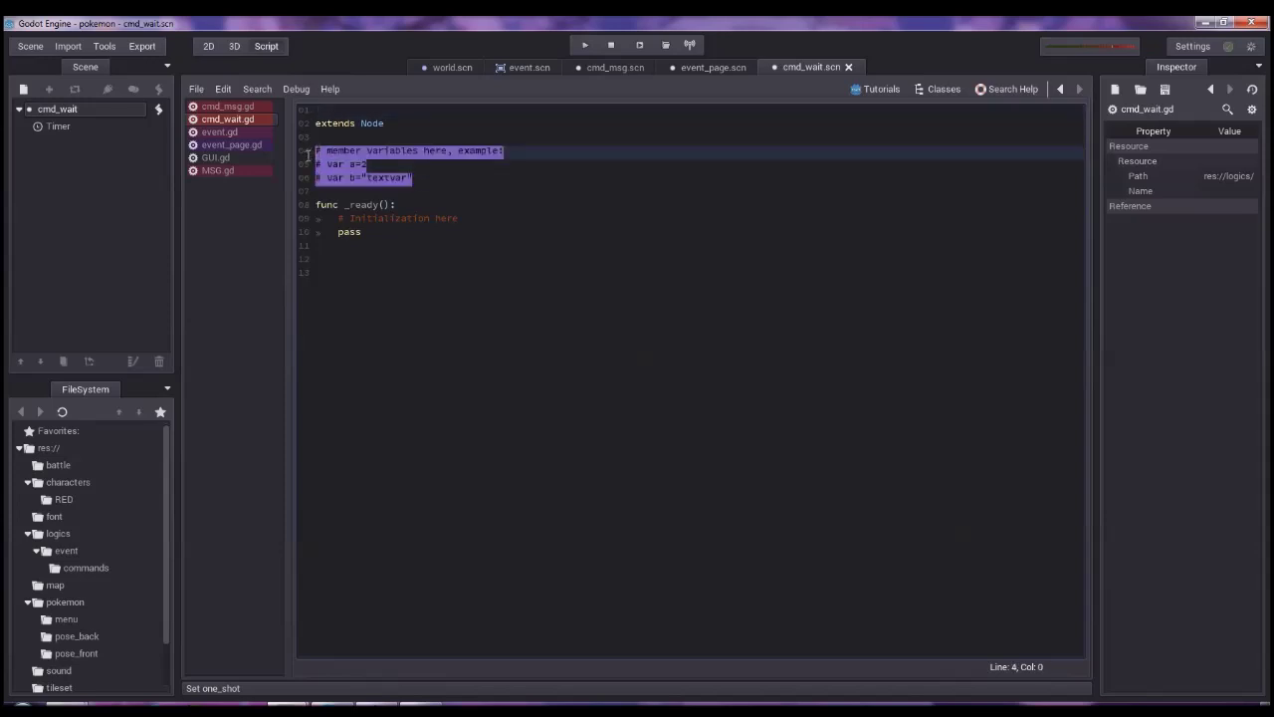
type("export(float) var ")
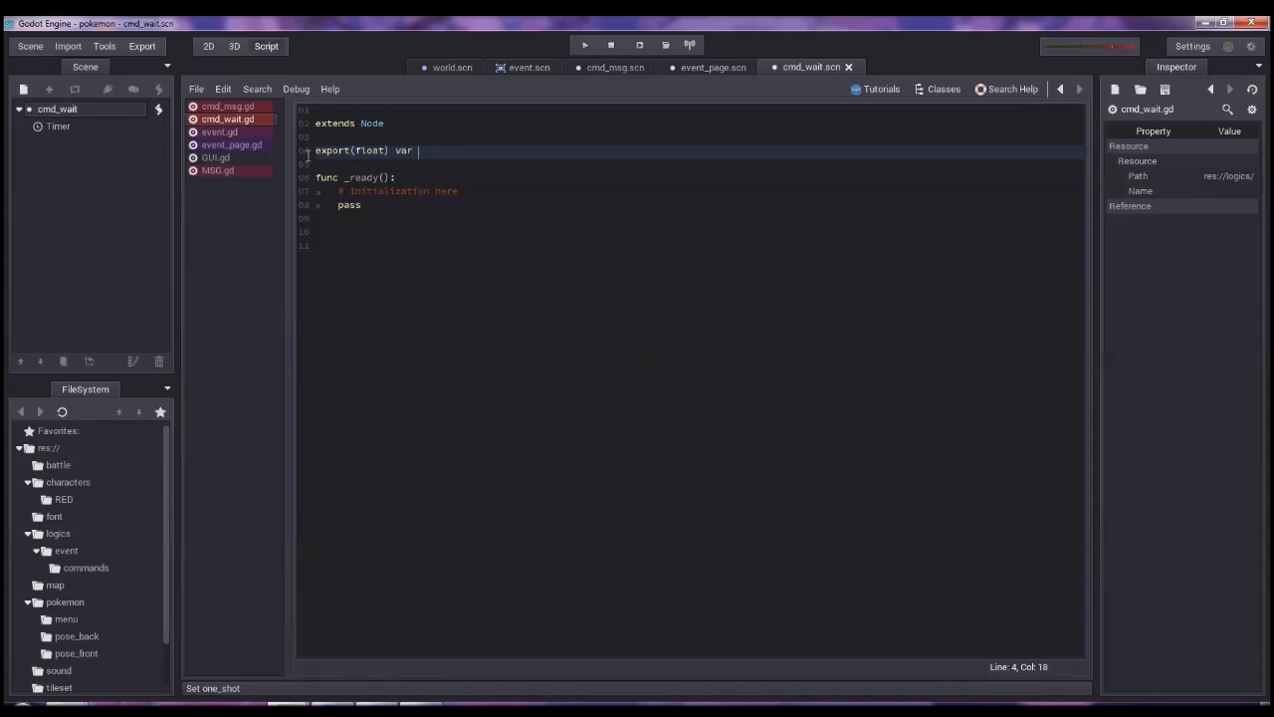
type("time")
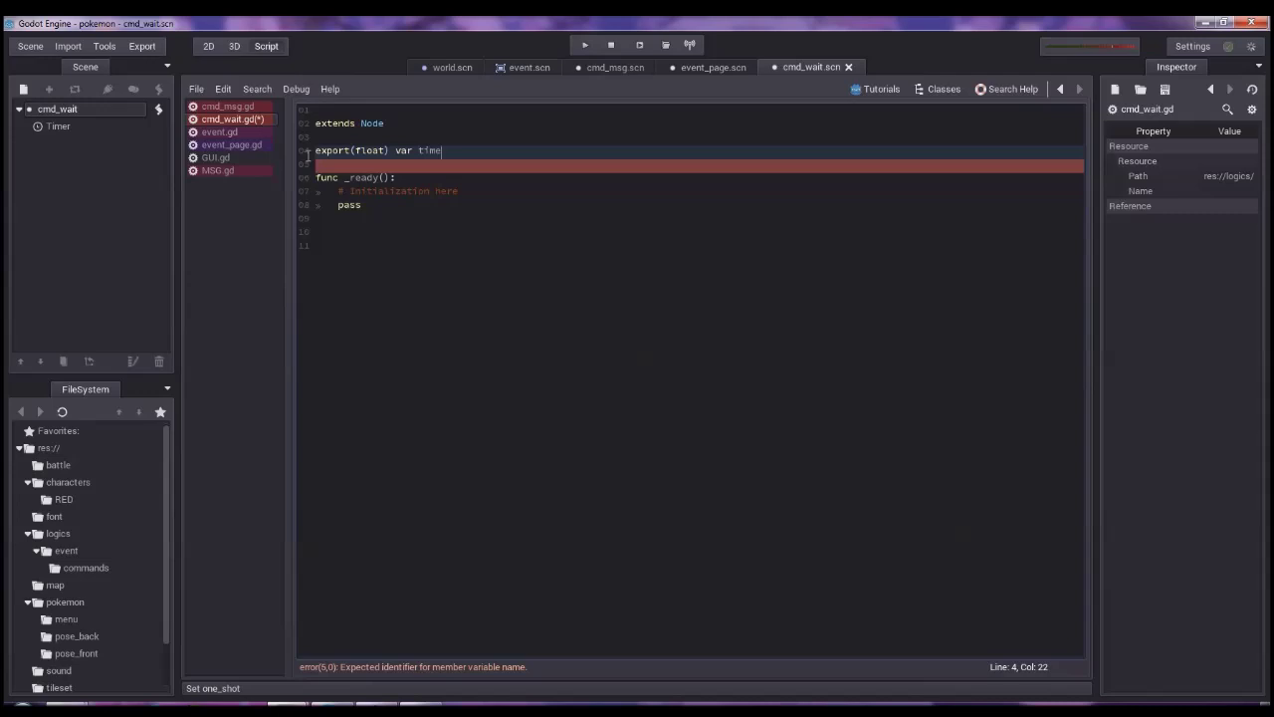
key("Return")
key("Return")
type("func _in")
key("Return")
key("Return")
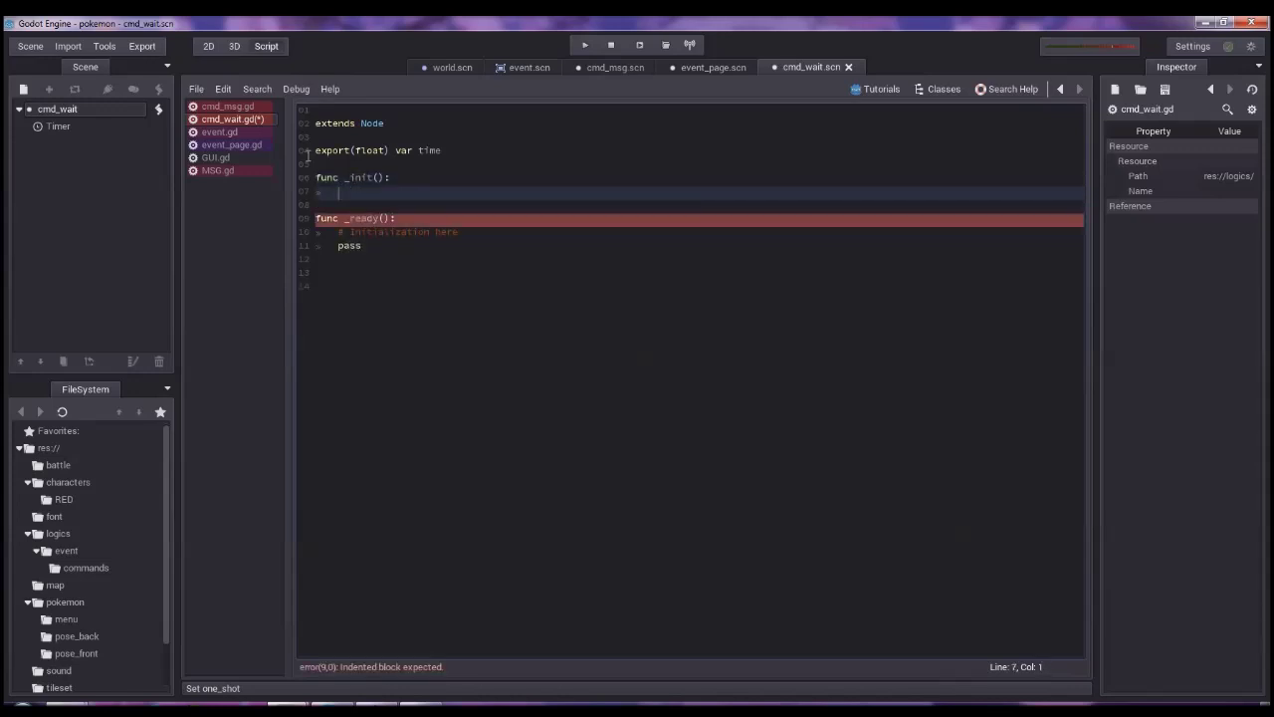
type("add_user_s")
key("Return")
type("\"finishe")
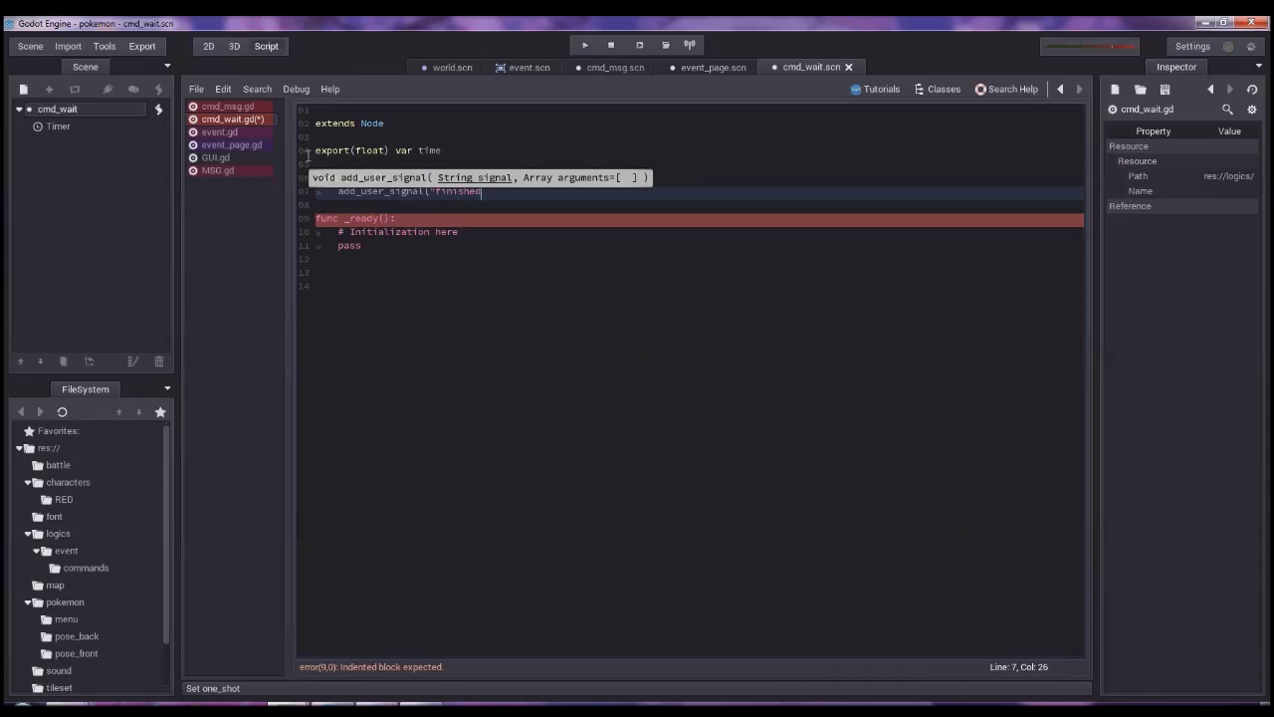
type("d\")")
Clear the placeholder body of _ready and begin a var t declaration below time.
key("Down")
key("Down")
key("Down")
key("Down")
key("shift+Up")
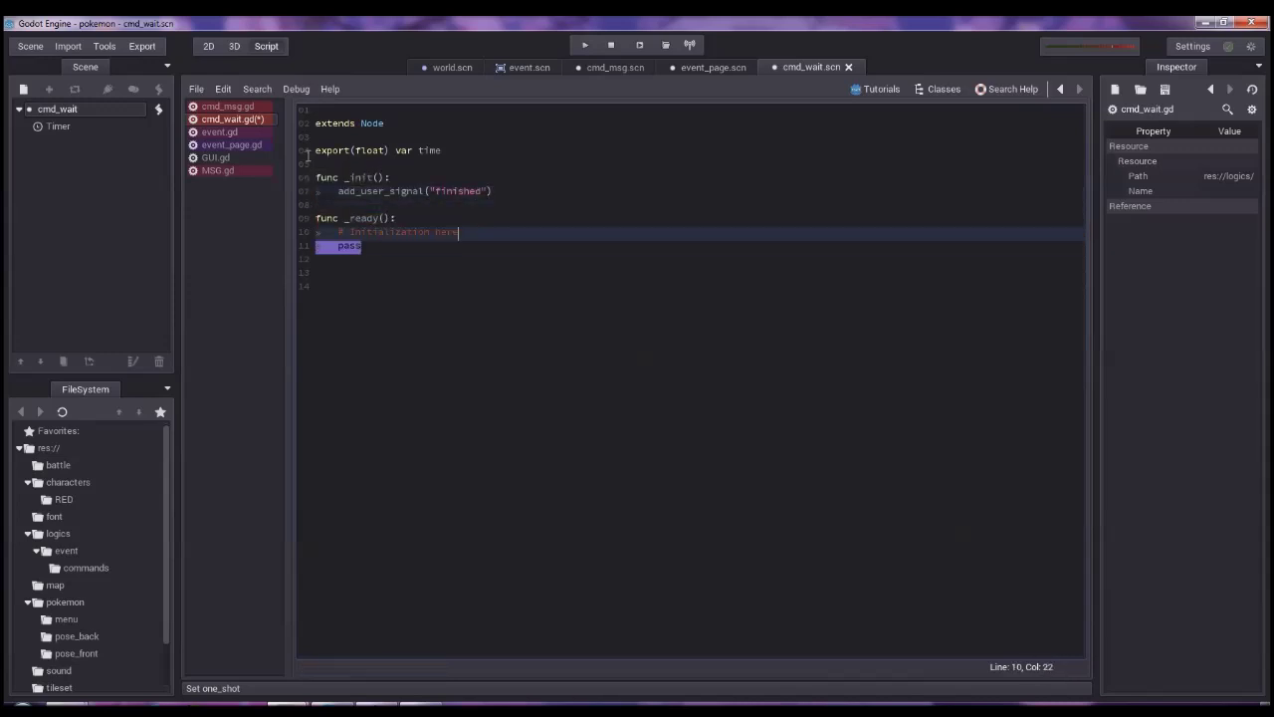
key("shift+Home")
key("BackSpace")
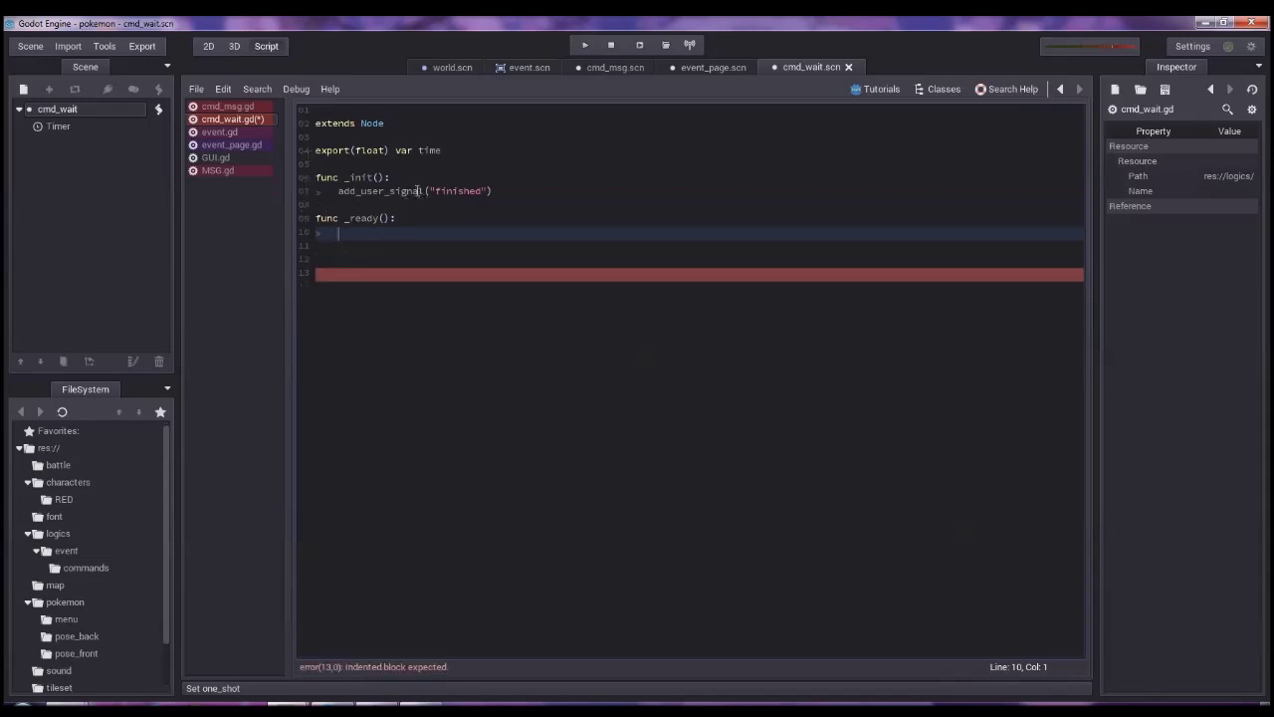
left_click(447, 152)
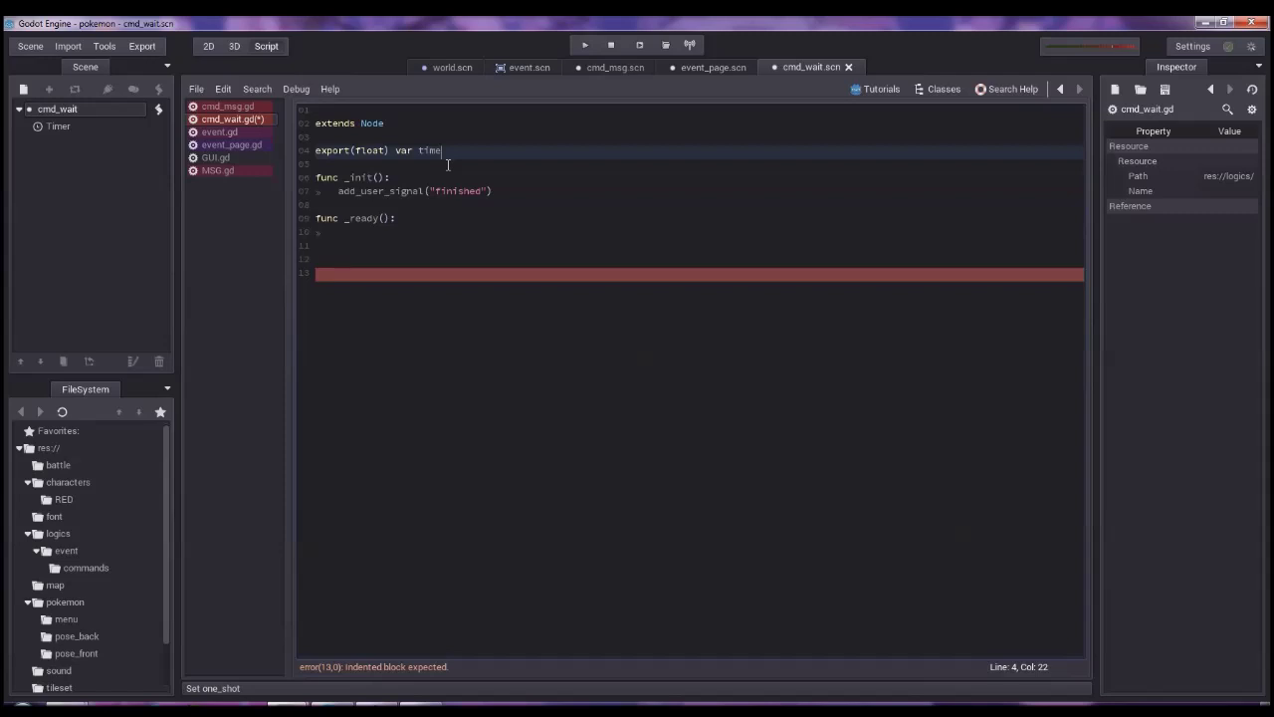
key("Return")
type("var tim")
key("BackSpace")
key("BackSpace")
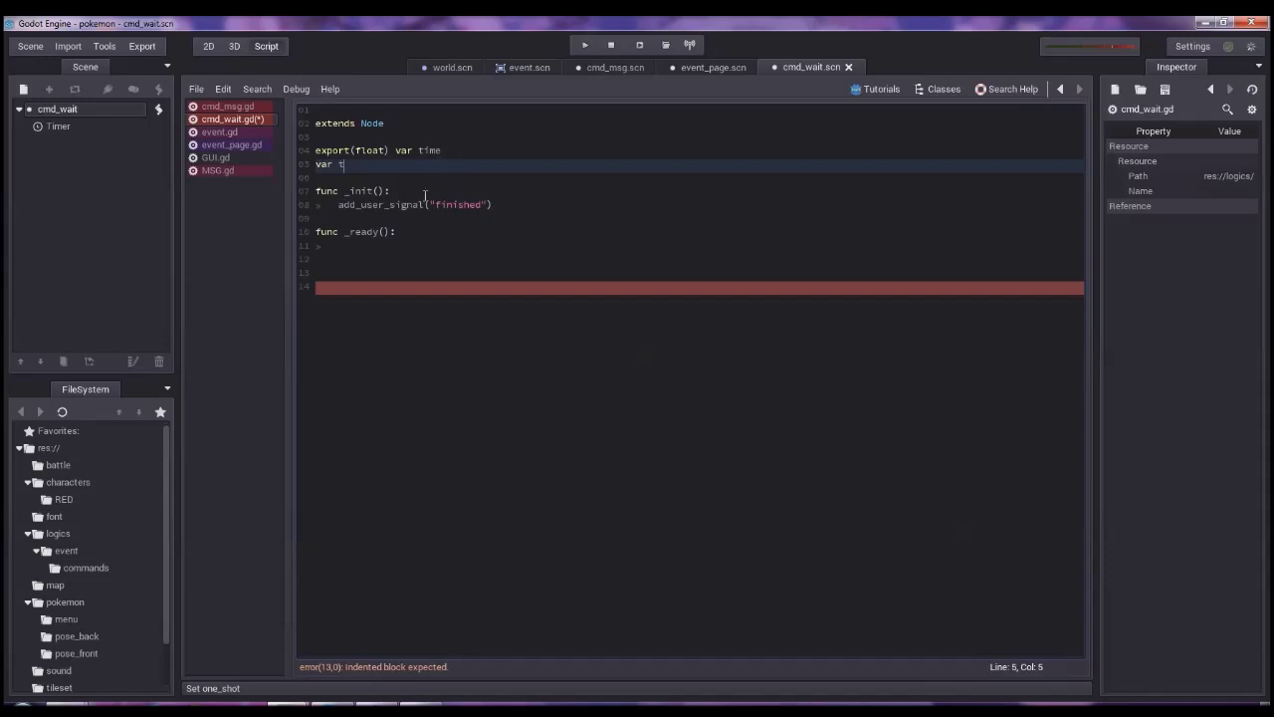
In _ready, assign t = get_node() with the Timer node path.
left_click(364, 249)
type("t = get_nod")
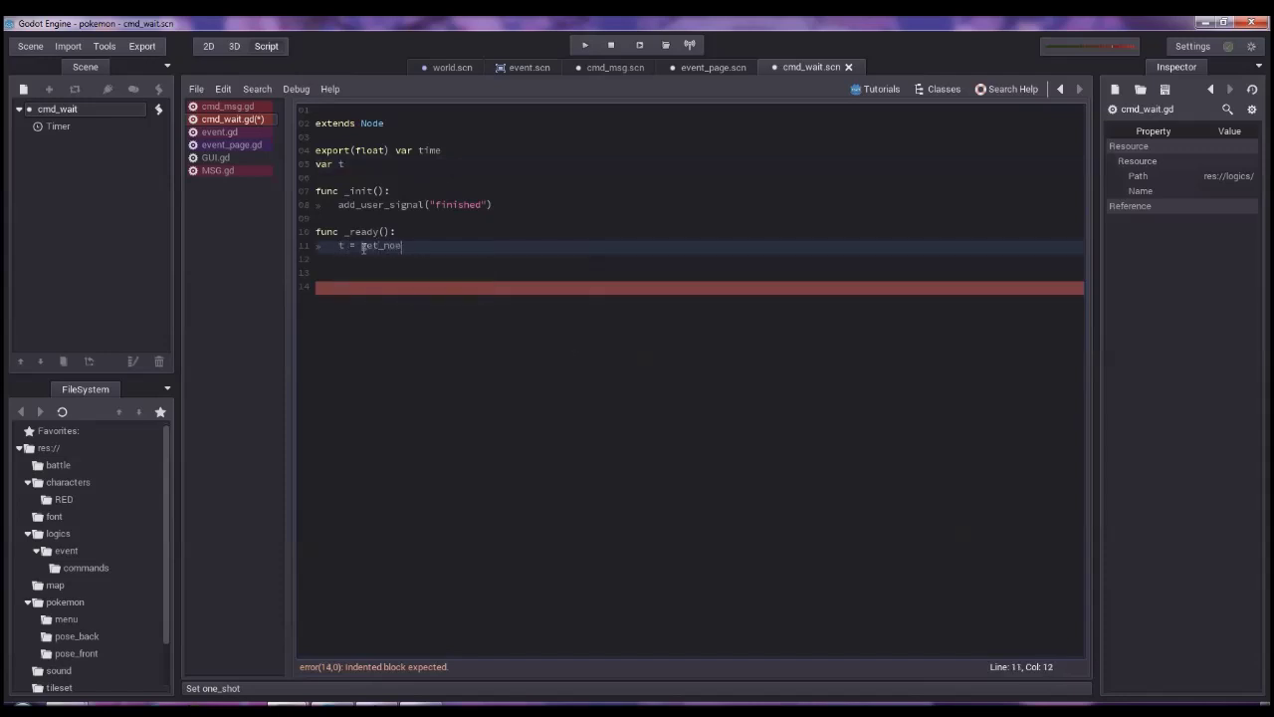
type("e")
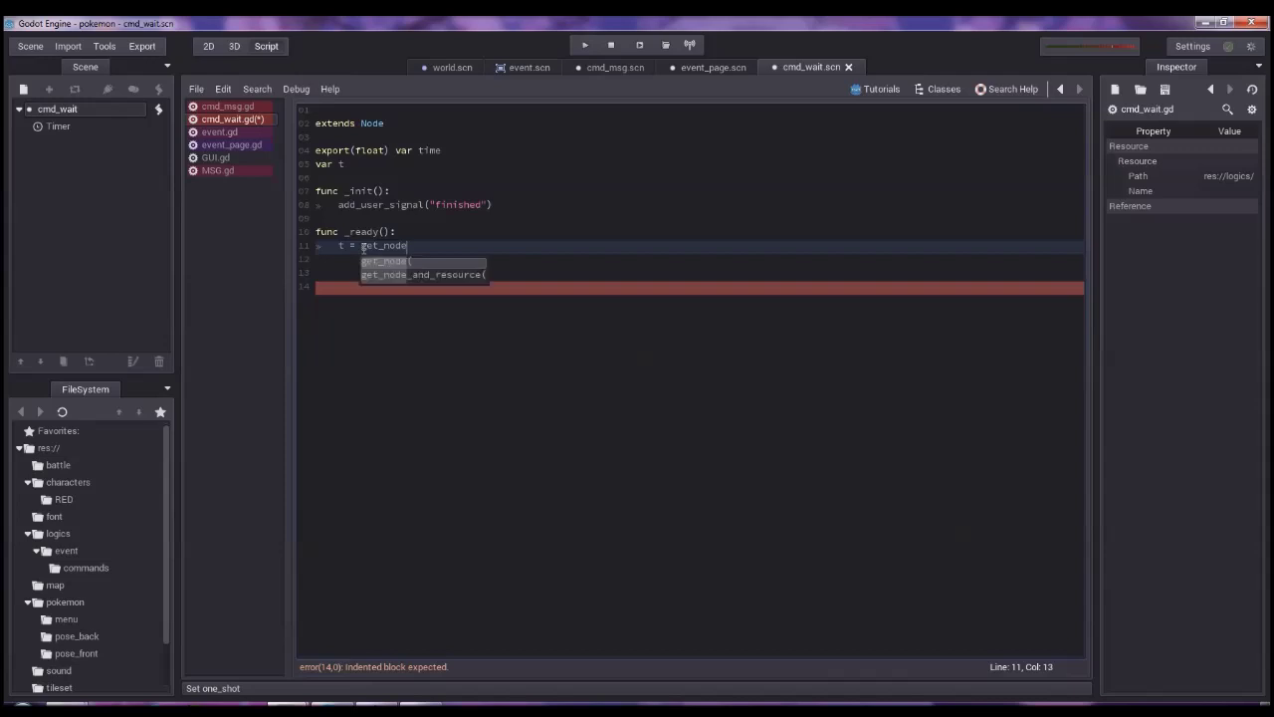
type("(")
key("Down")
key("Down")
key("Down")
key("Down")
key("Return")
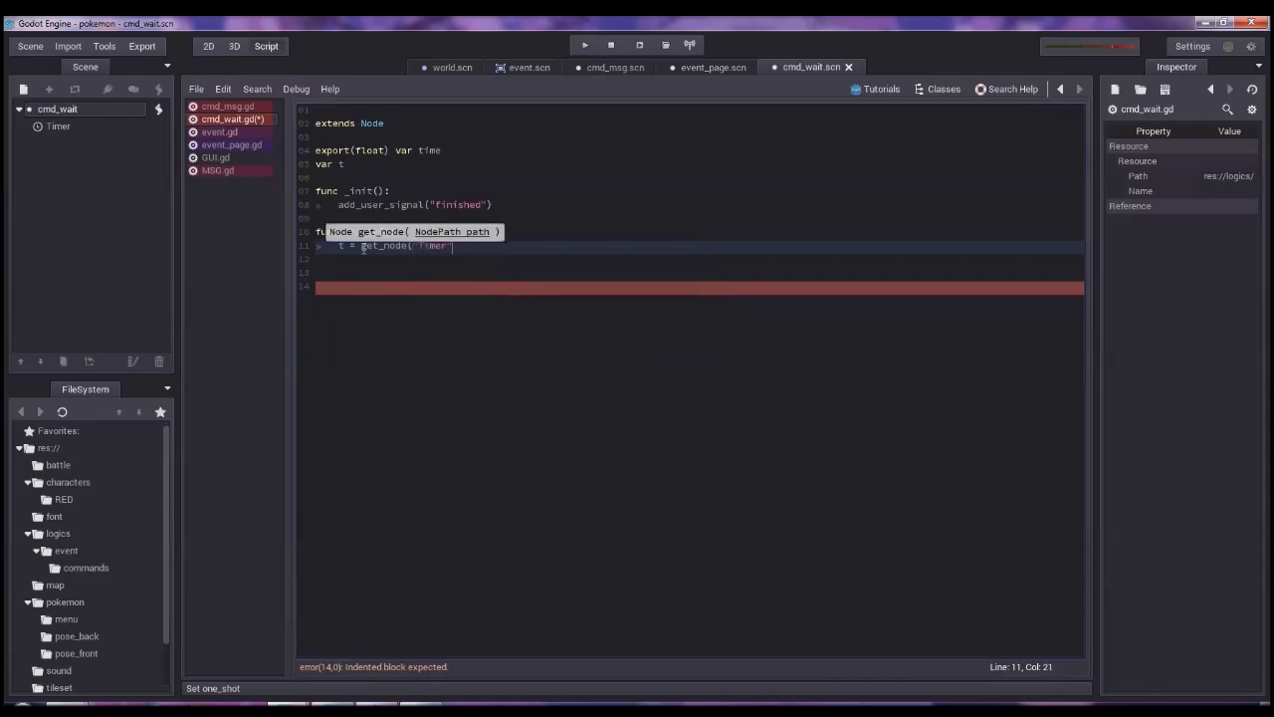
type(")")
Add func run() that calls t.set_wait_time(time) and t.start().
key("Down")
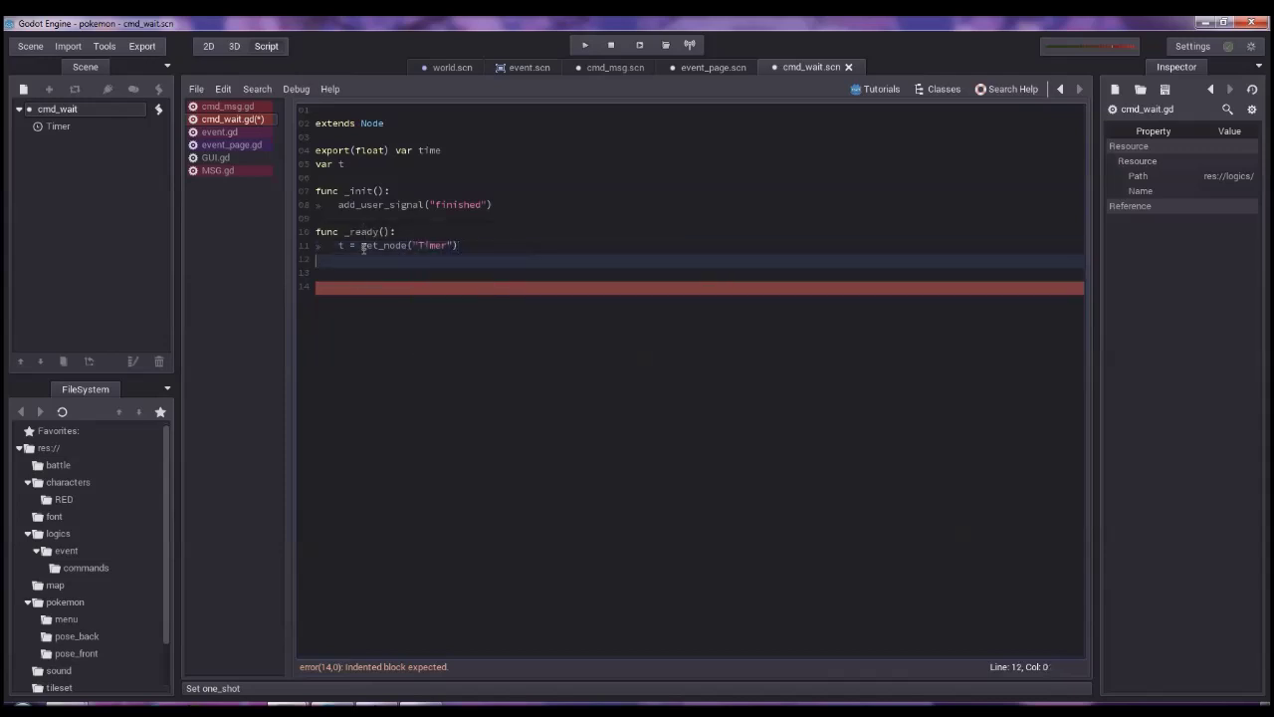
key("Down")
type("func run():")
key("Return")
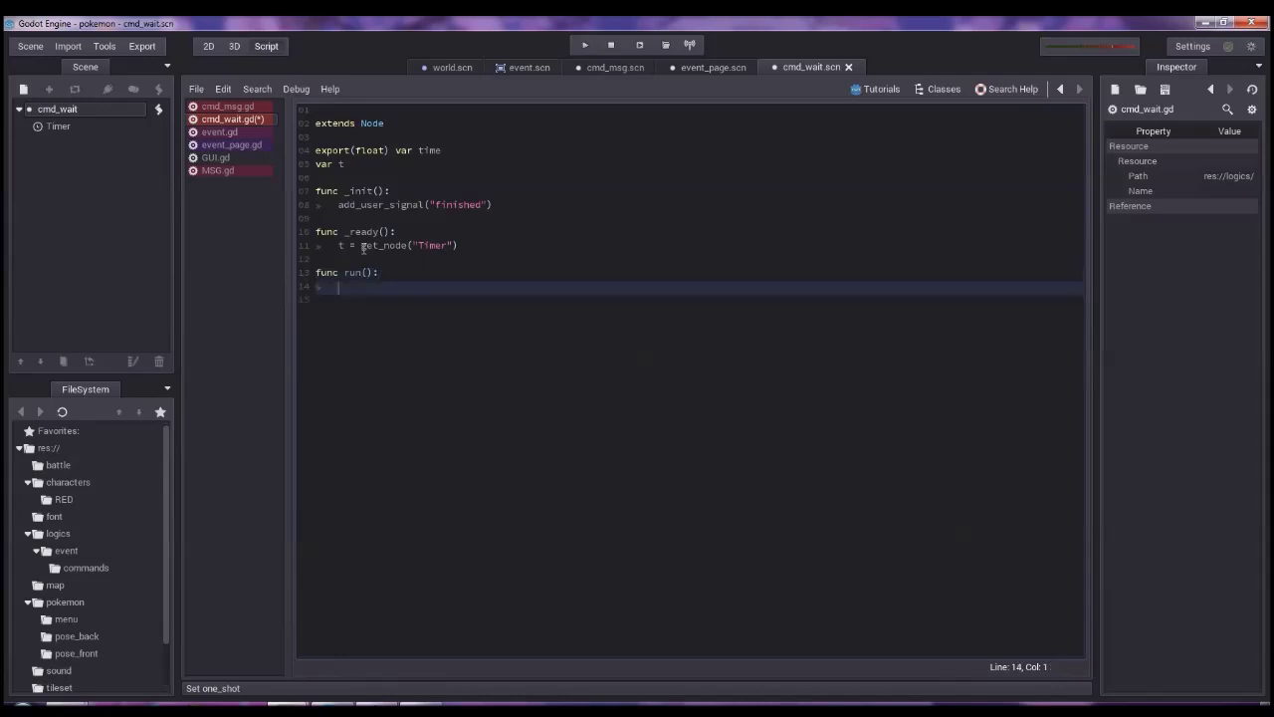
type("t.set_wa")
key("Return")
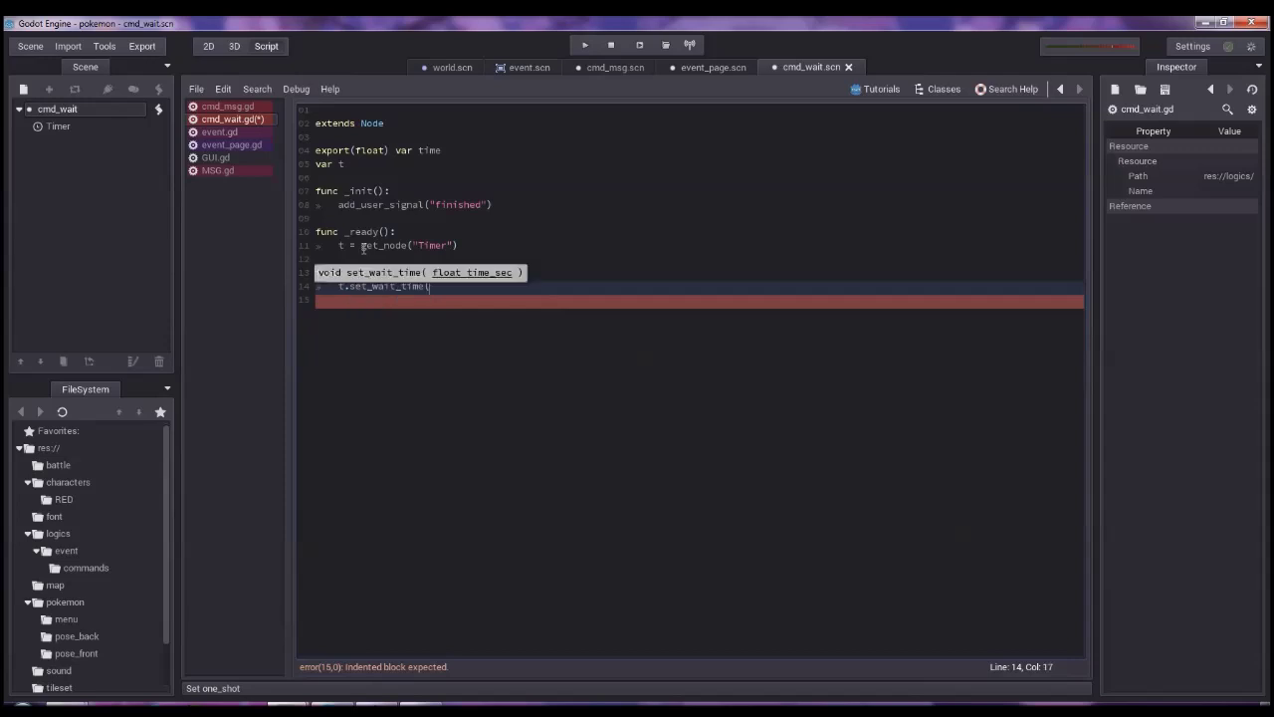
type("time")
type(")")
key("Return")
type("t.star")
key("Return")
key("Return")
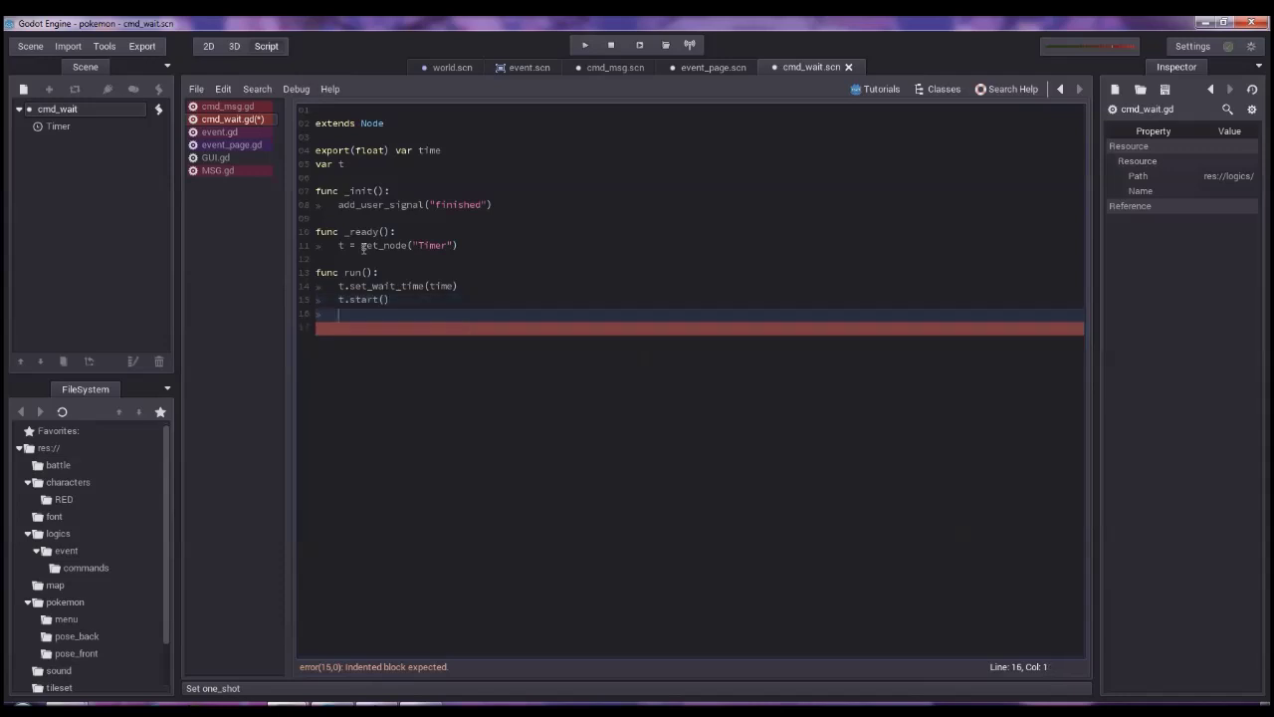
Finish run() with yield(t,"timeout") and emit_signal("finished"), then save the script.
type("yield(")
type("t,")
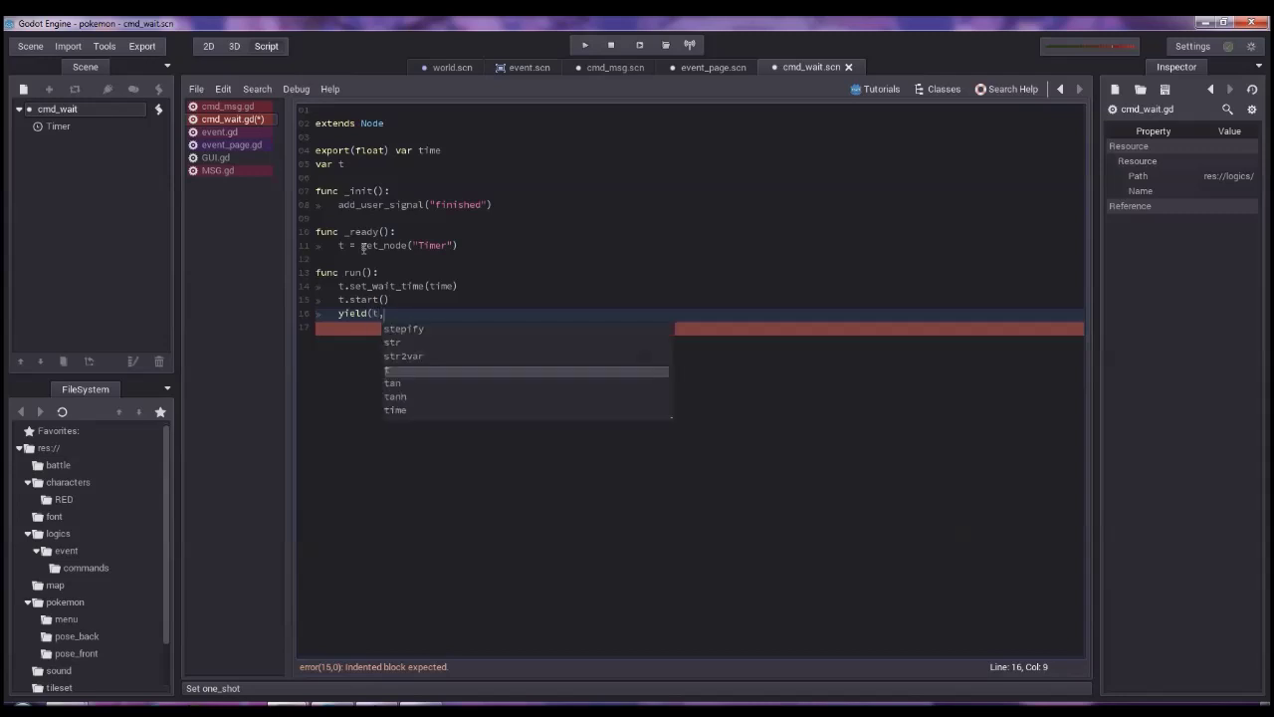
type("\"")
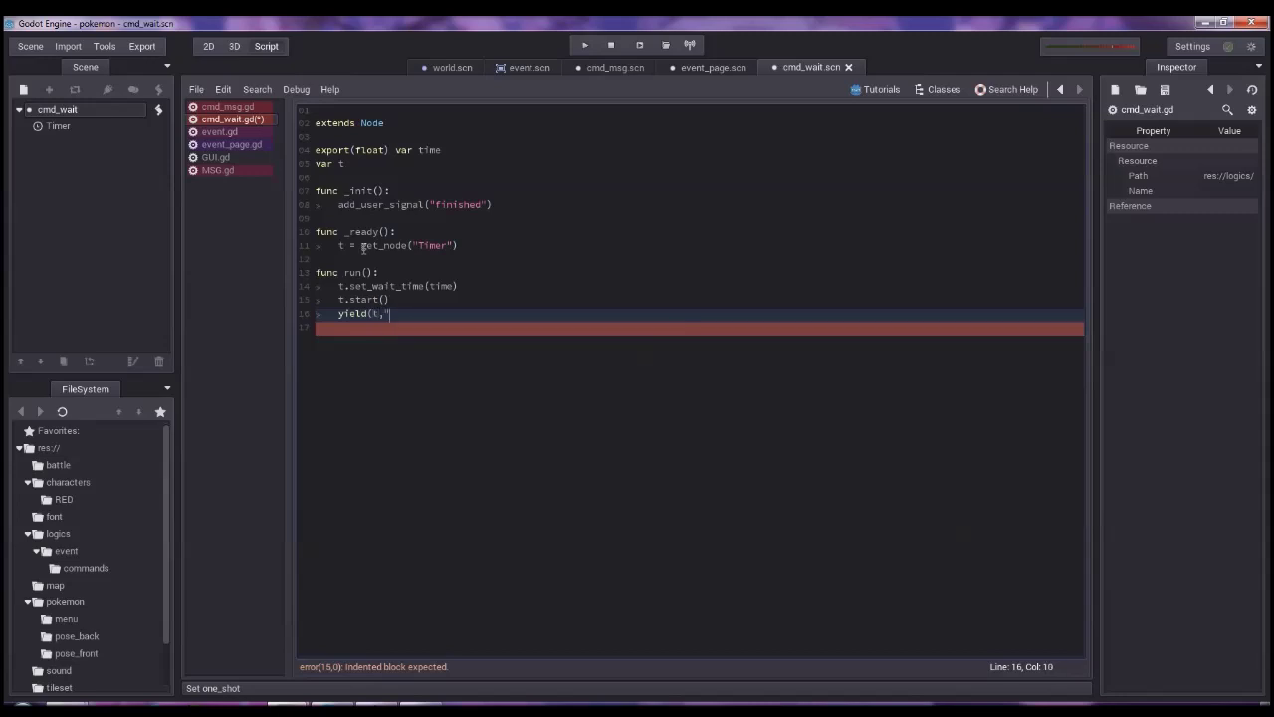
type("timeout\")")
key("Return")
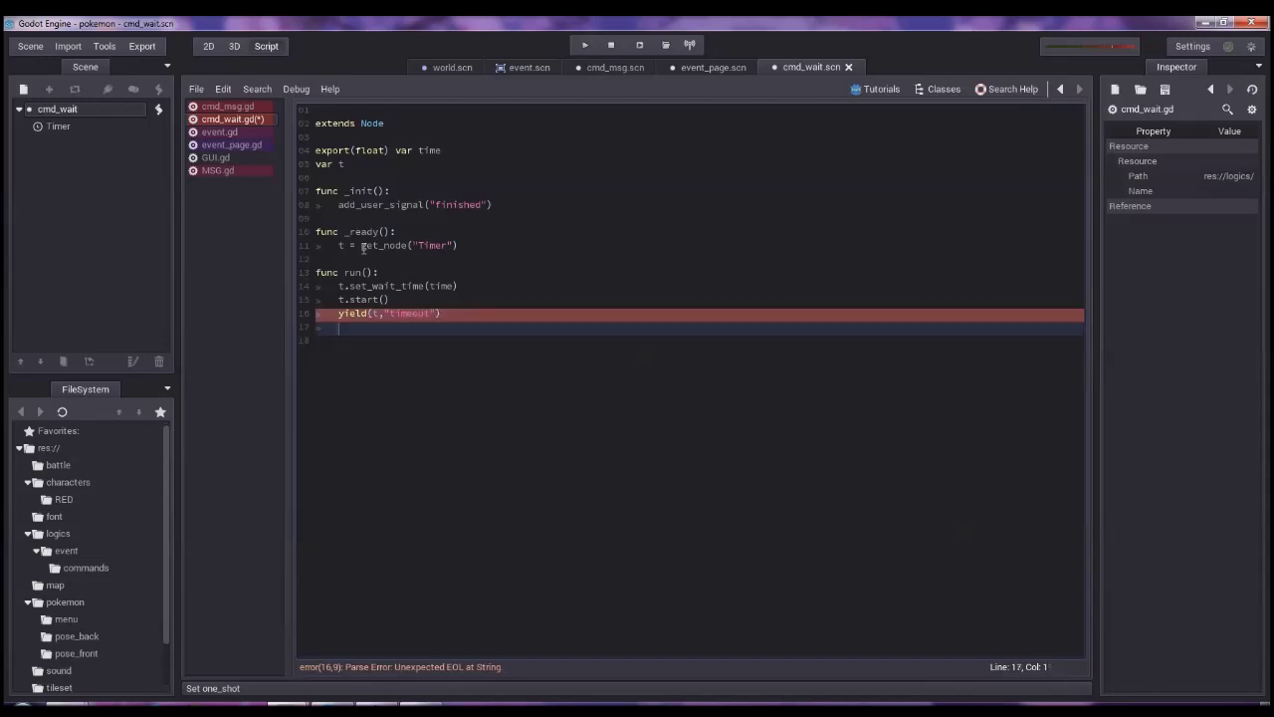
type("emit")
key("Return")
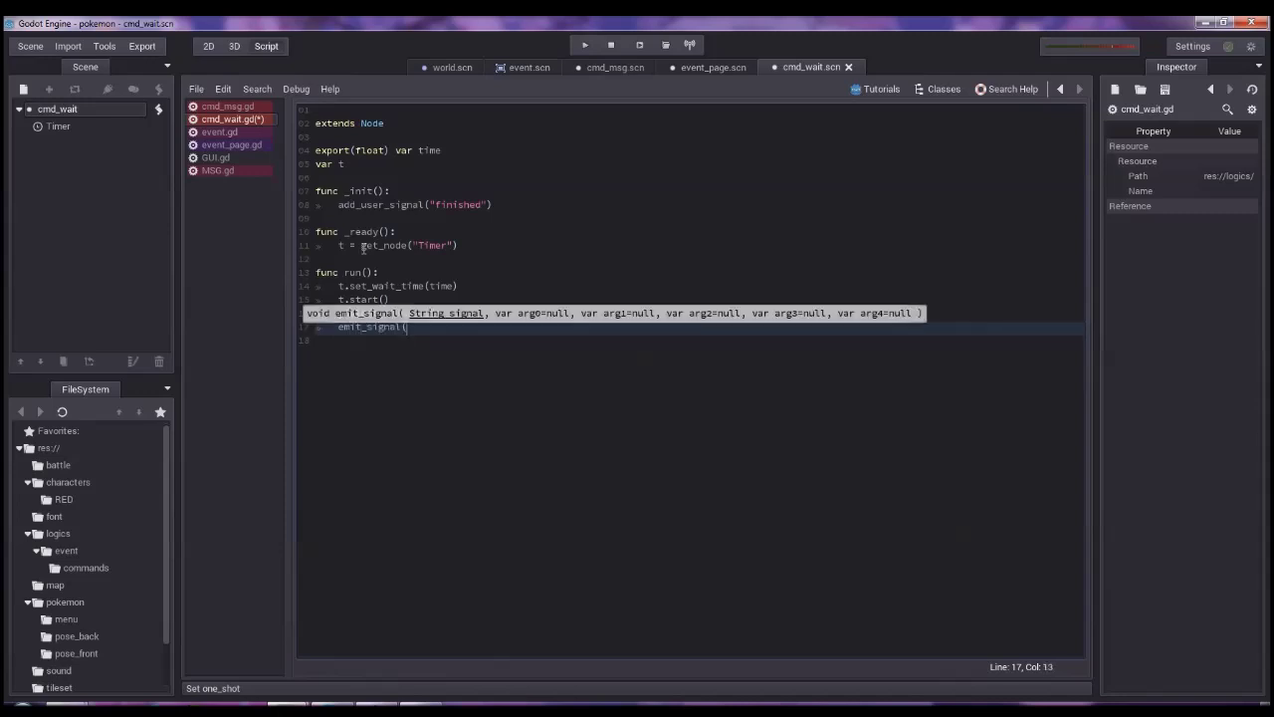
type("\"finished\")")
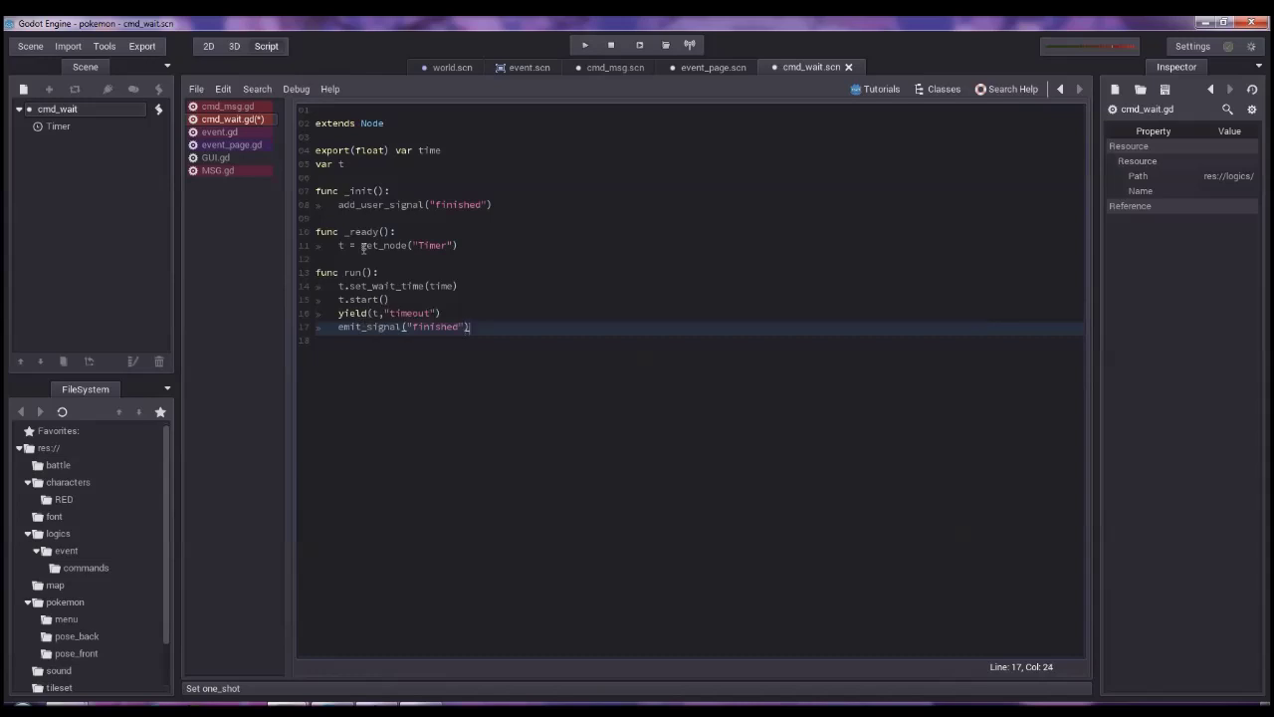
key("ctrl+s")
Open the event scene for editing from the world scene's event node.
left_click(450, 66)
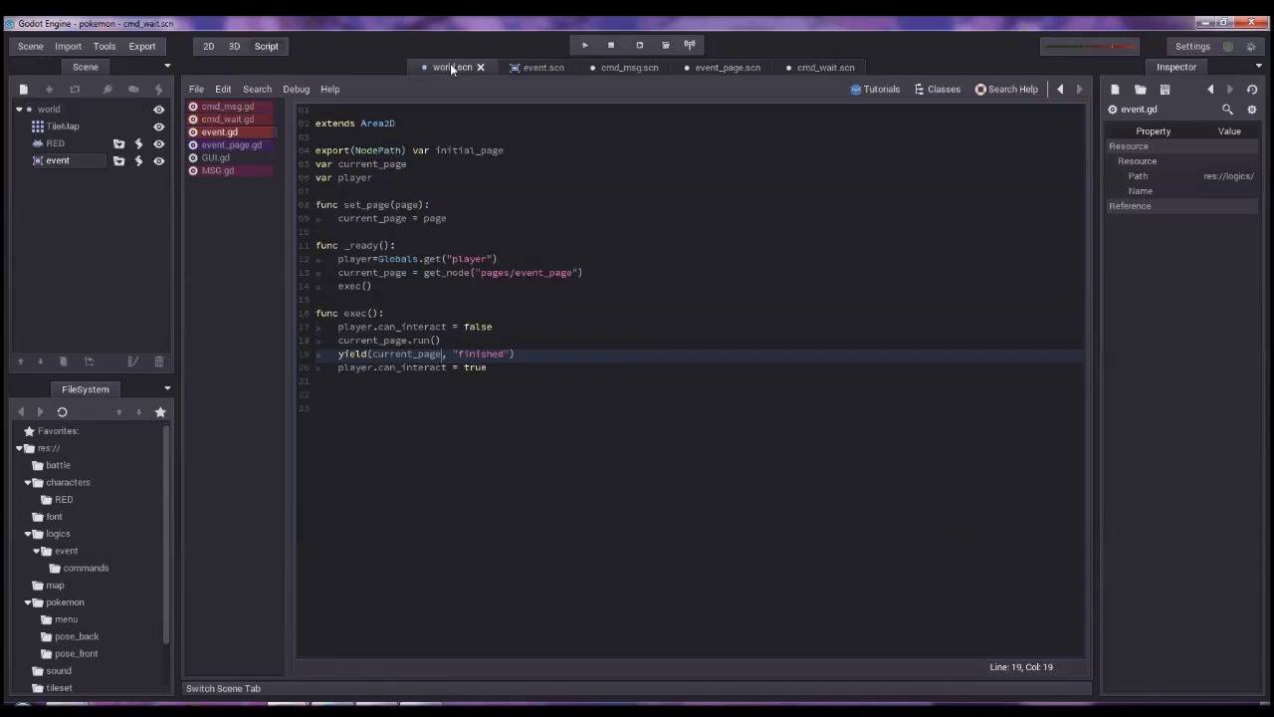
left_click(209, 47)
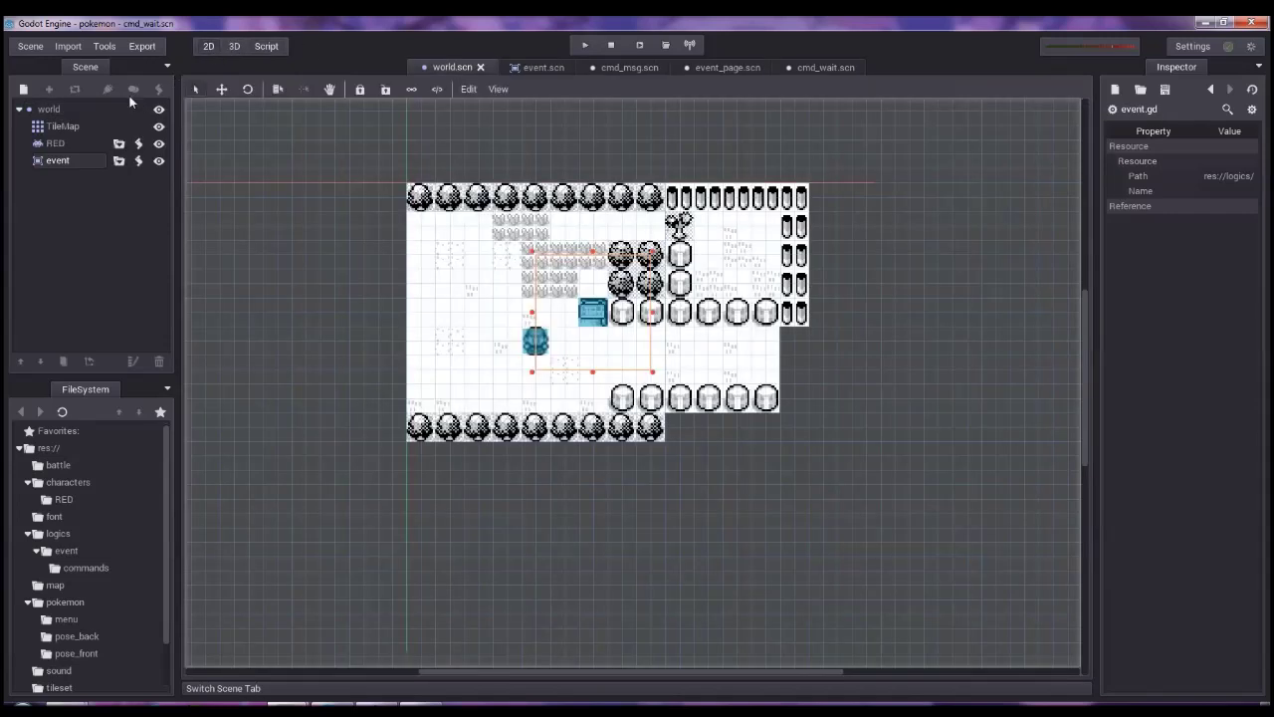
left_click(57, 160)
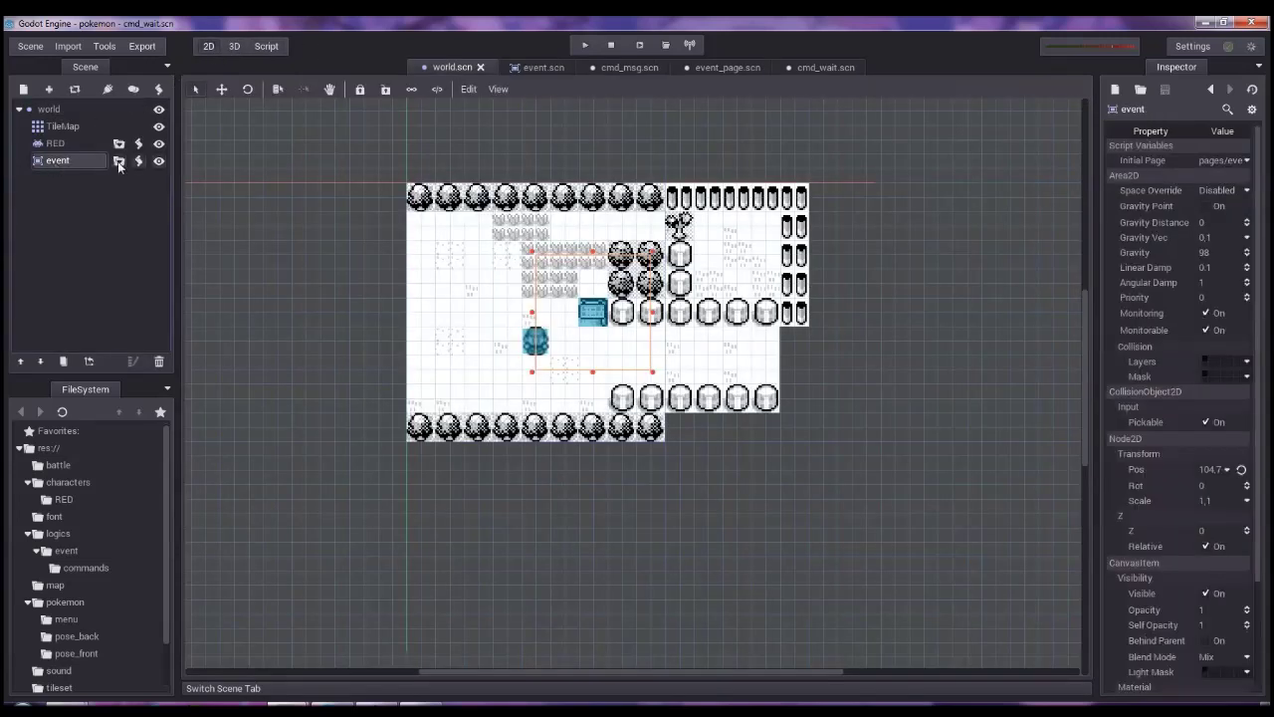
left_click(119, 161)
left_click(118, 161)
left_click(530, 67)
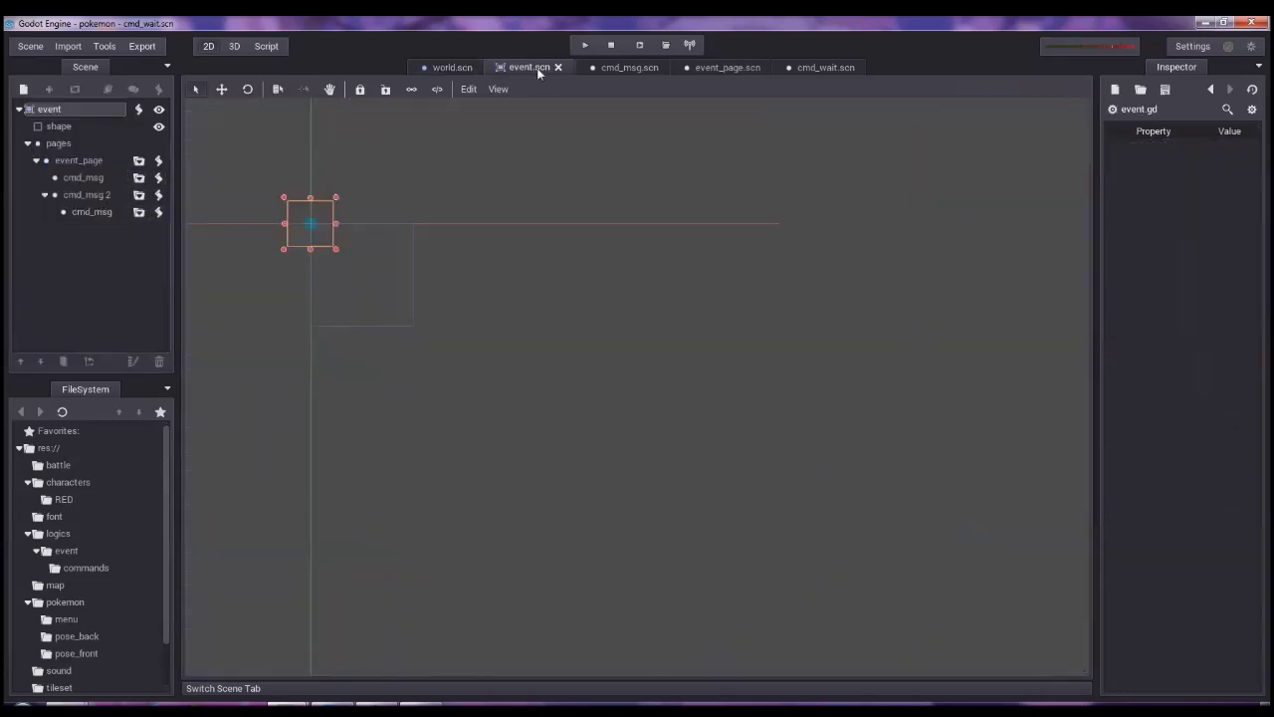
Delete the cmd_msg nested under cmd_msg 2 and instance a scene under event_page.
left_click(119, 211)
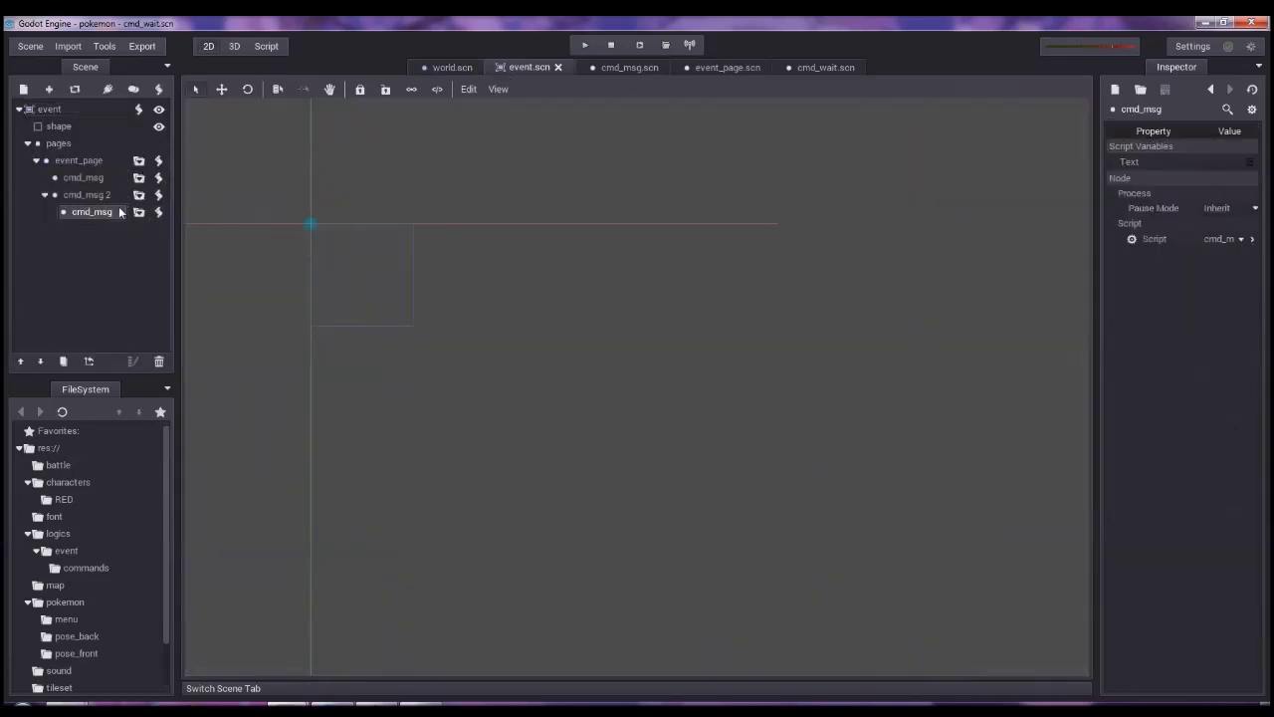
left_click(159, 362)
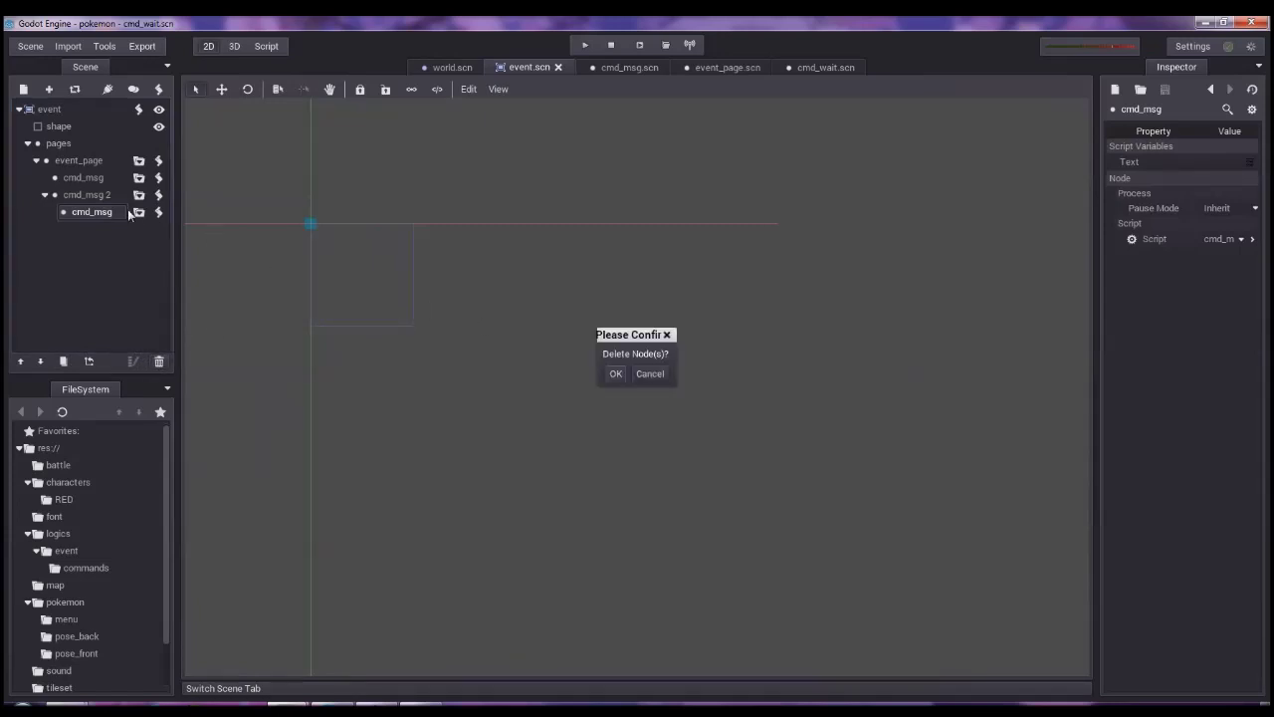
left_click(615, 373)
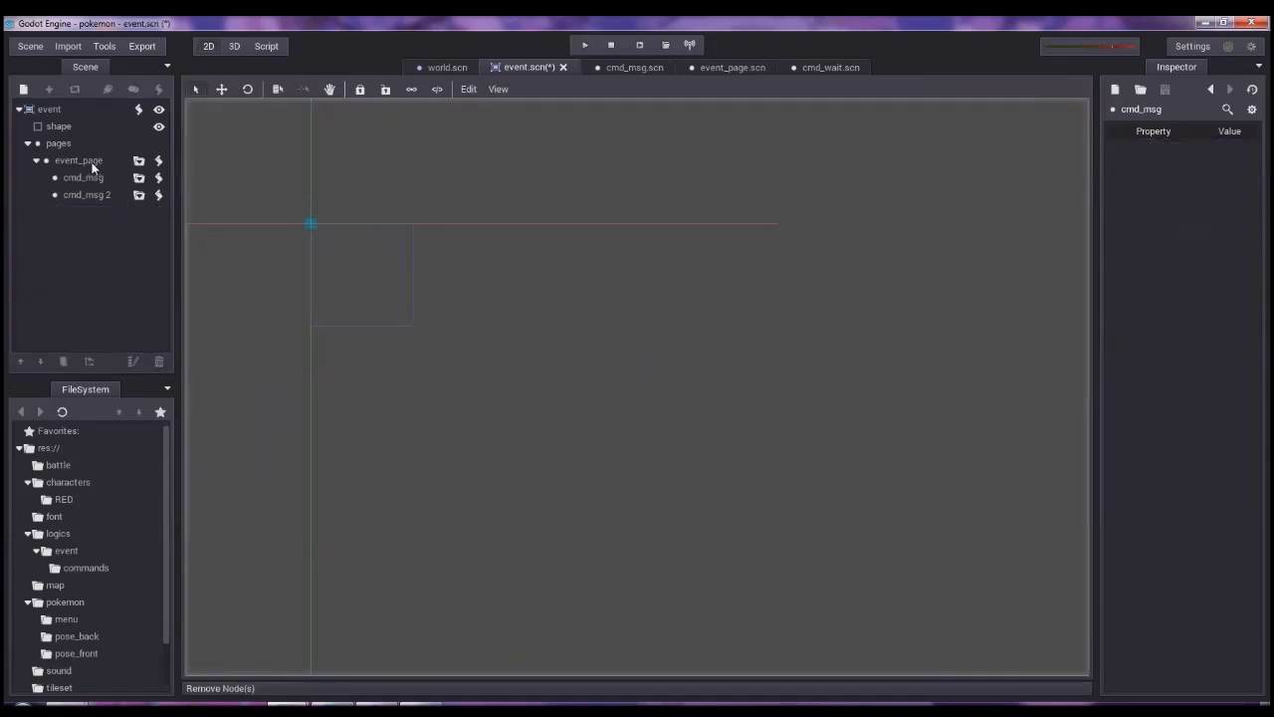
left_click(88, 160)
left_click(50, 90)
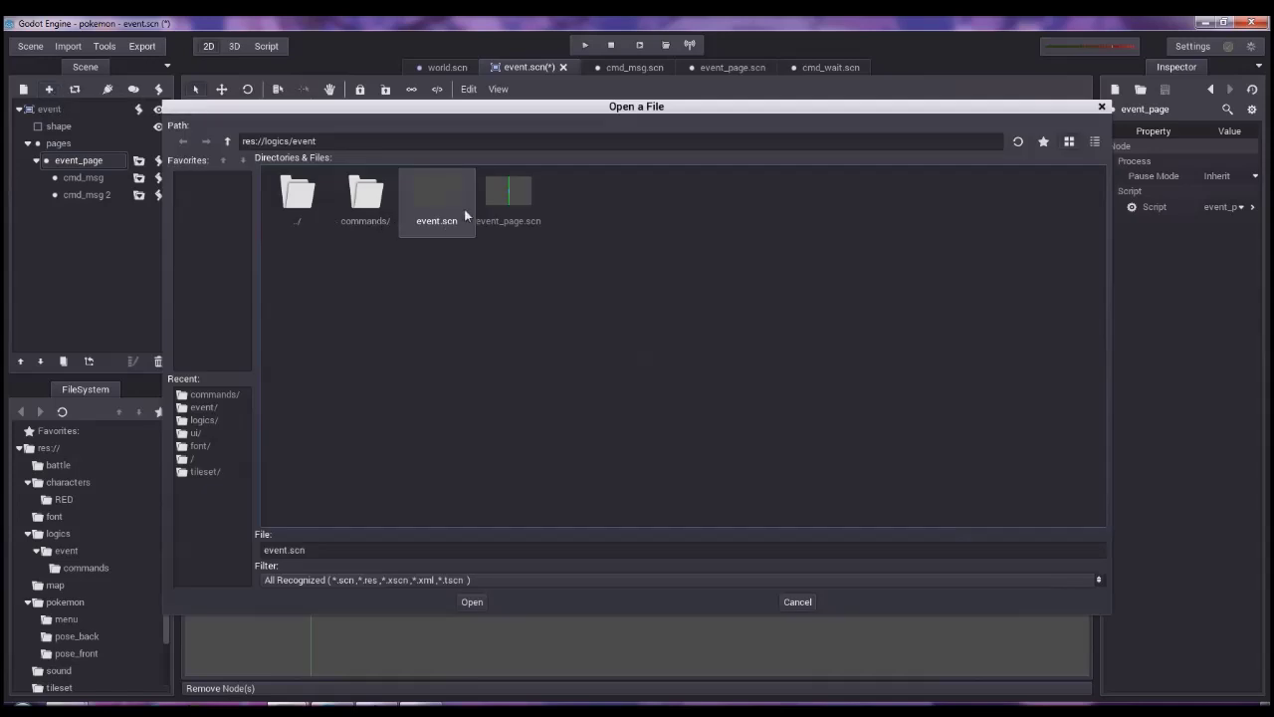
Instance cmd_wait.scn from the commands folder into event_page.
left_click(378, 201)
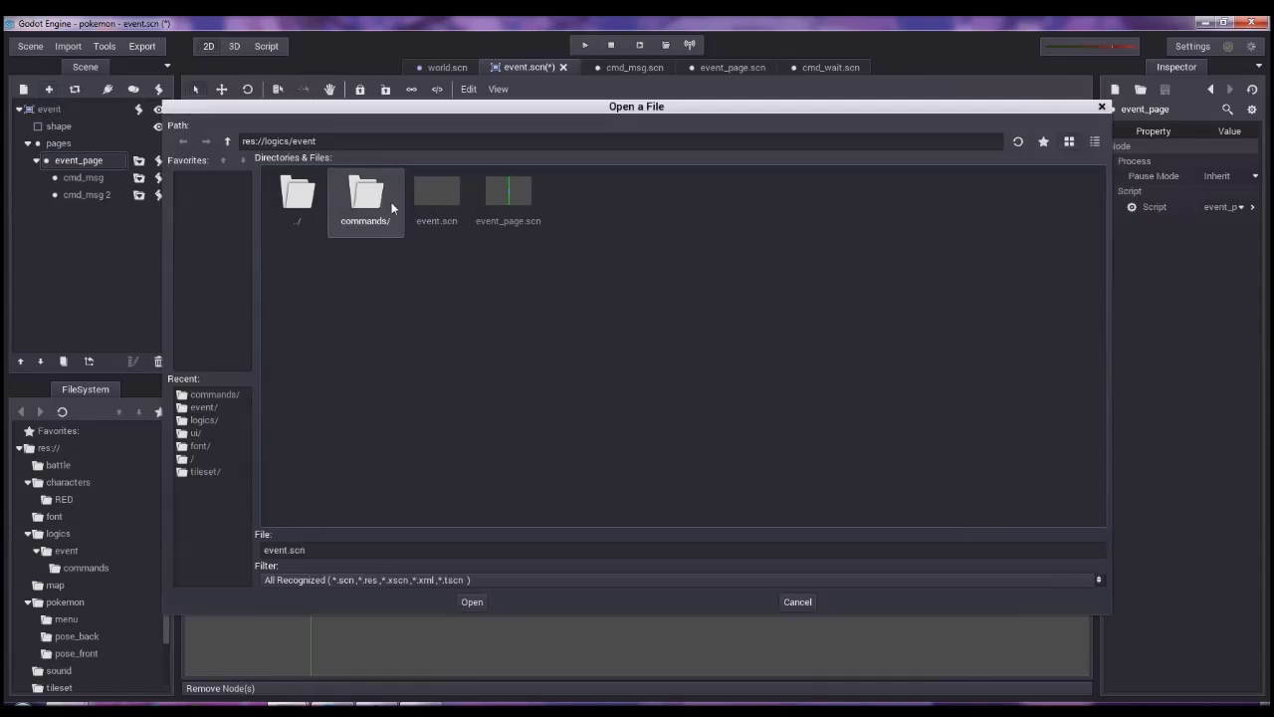
left_click(446, 206)
left_click(367, 203)
double_click(367, 203)
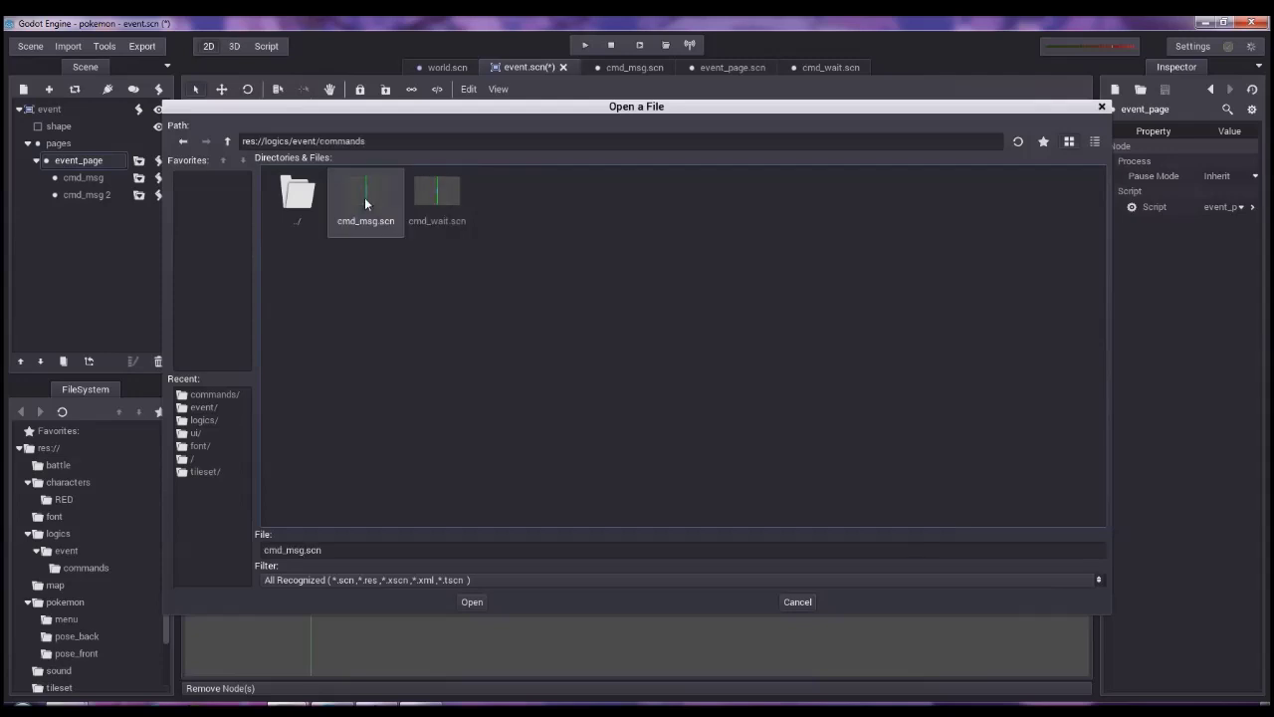
double_click(435, 204)
Move cmd_wait above cmd_msg 2, set its Time to 1, and run the game.
left_click(99, 212)
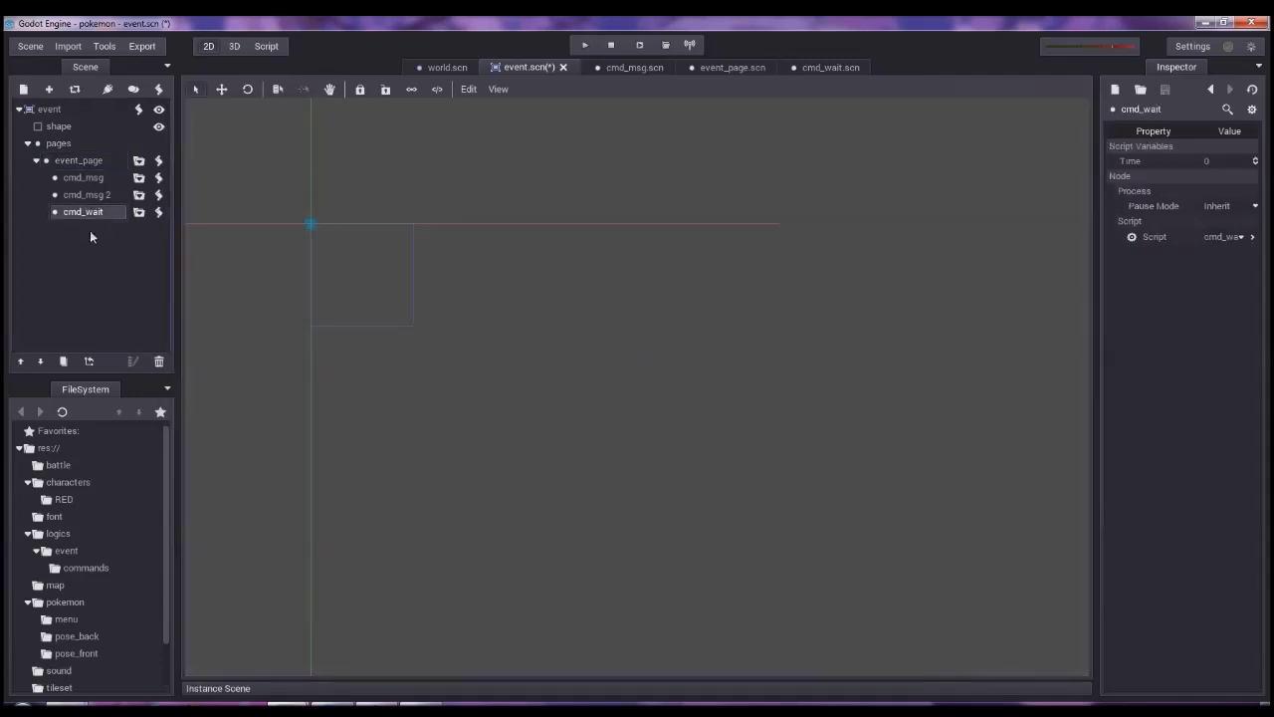
left_click(21, 362)
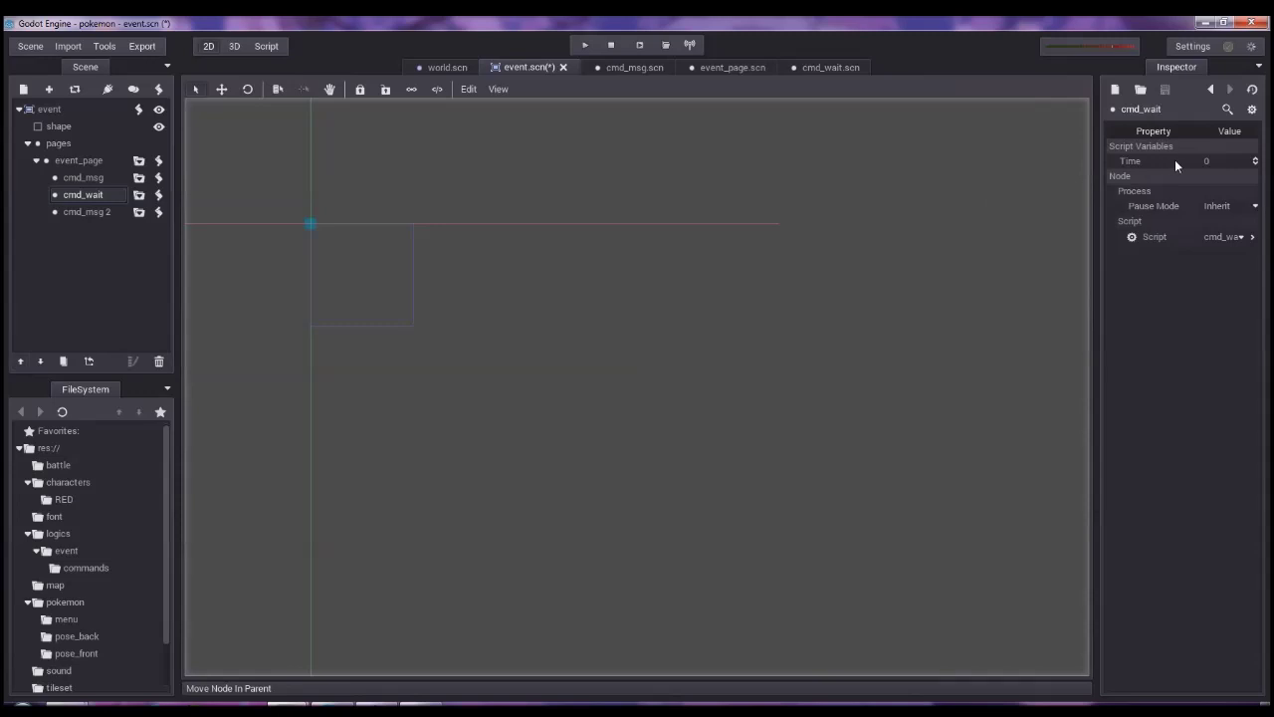
left_click(1213, 163)
type("1")
key("Return")
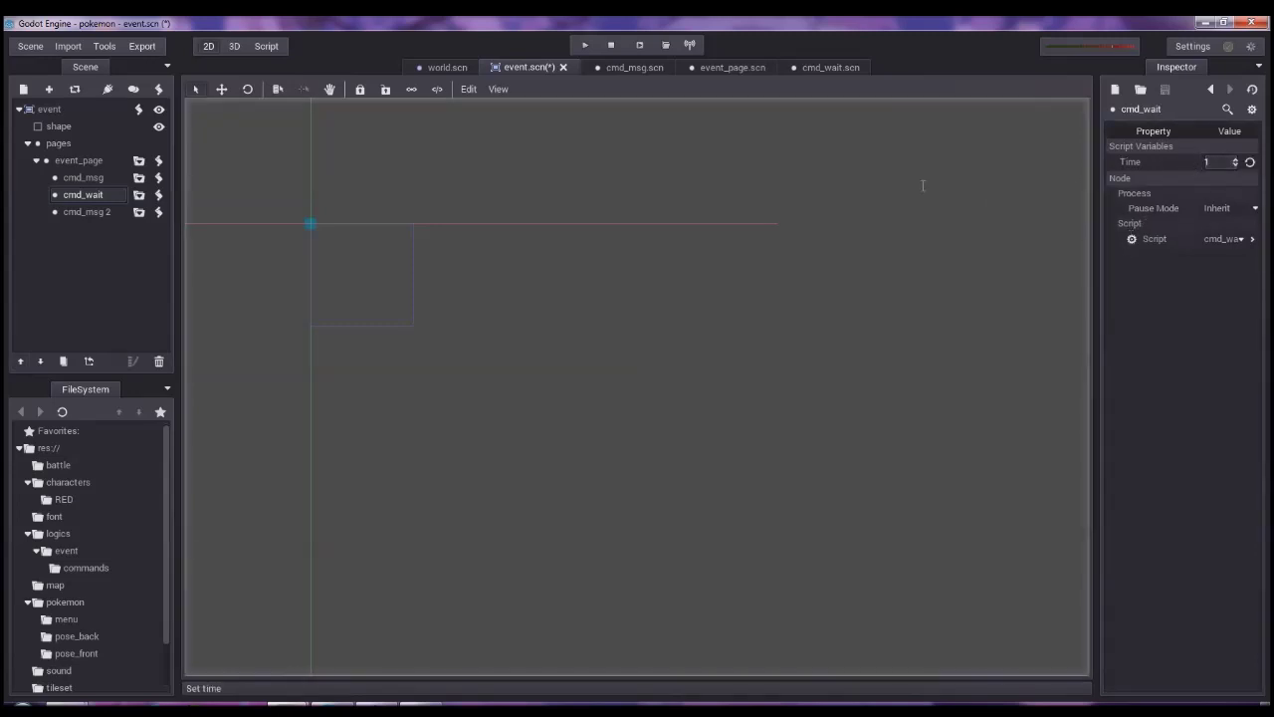
left_click(584, 47)
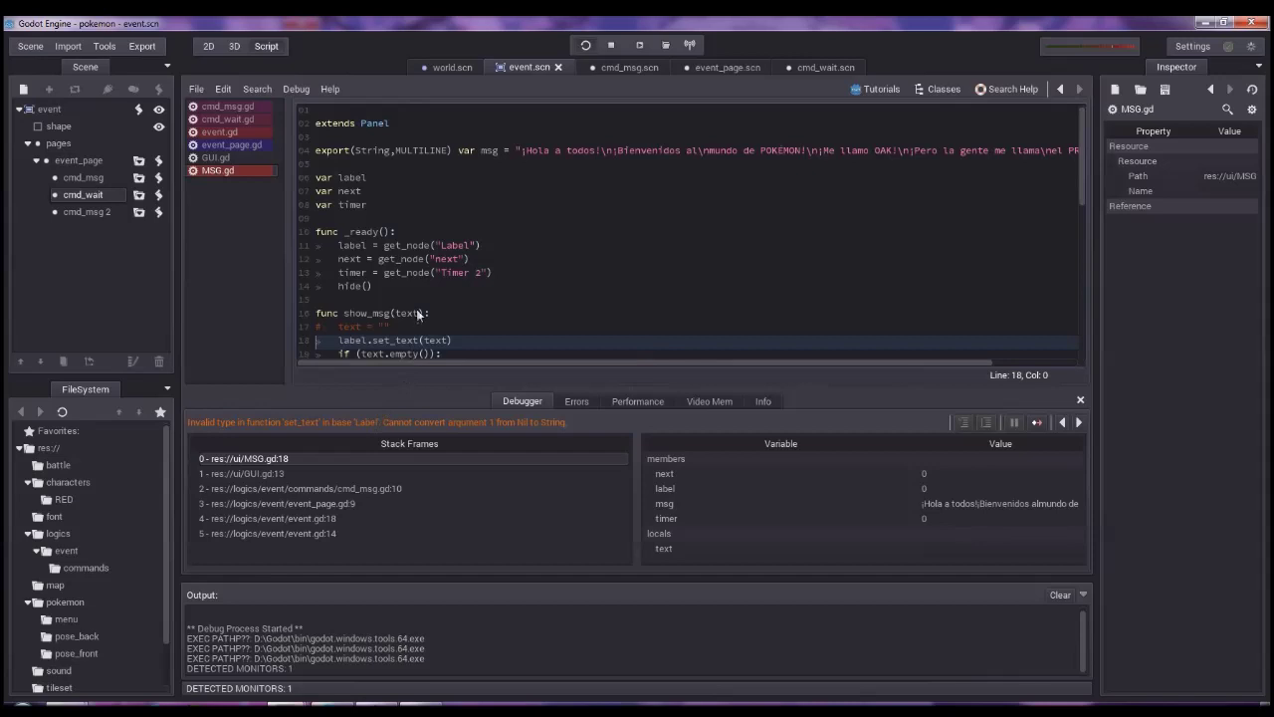
Follow the Nil set_text error through the GUI.gd and cmd_msg.gd frames, then edit cmd_msg's Text.
scroll(432, 274, "down", 2)
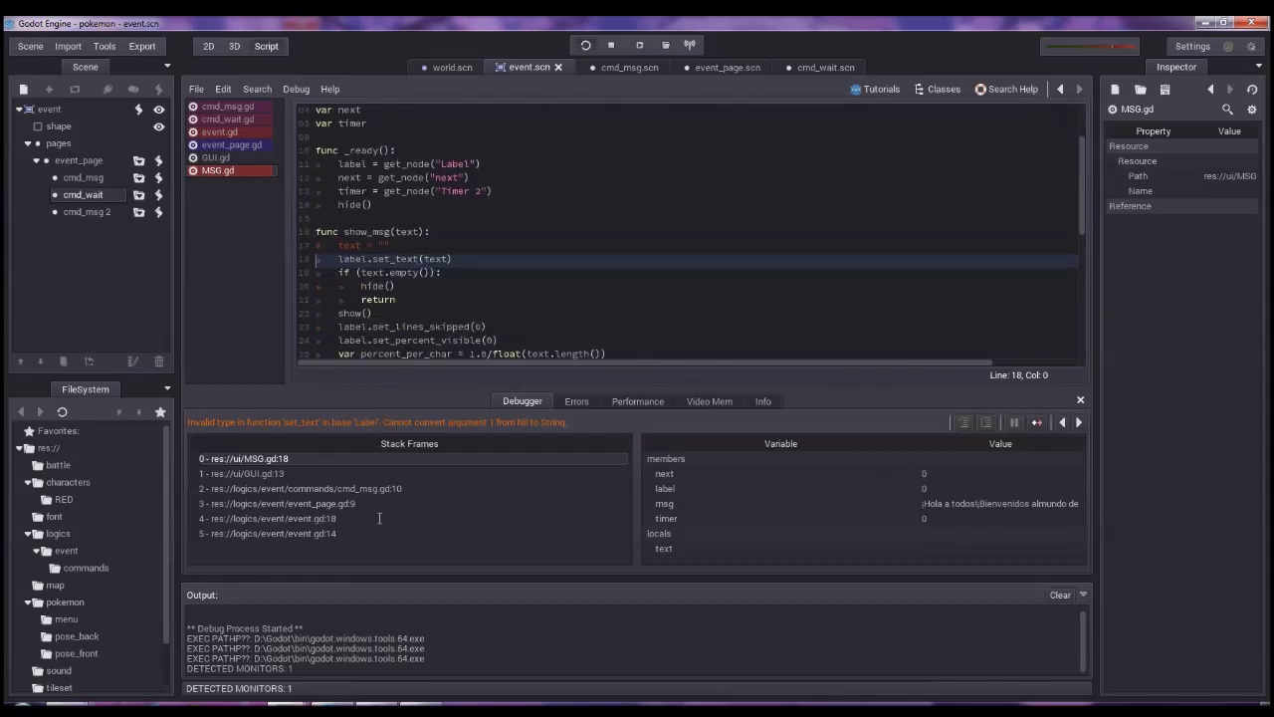
left_click(355, 472)
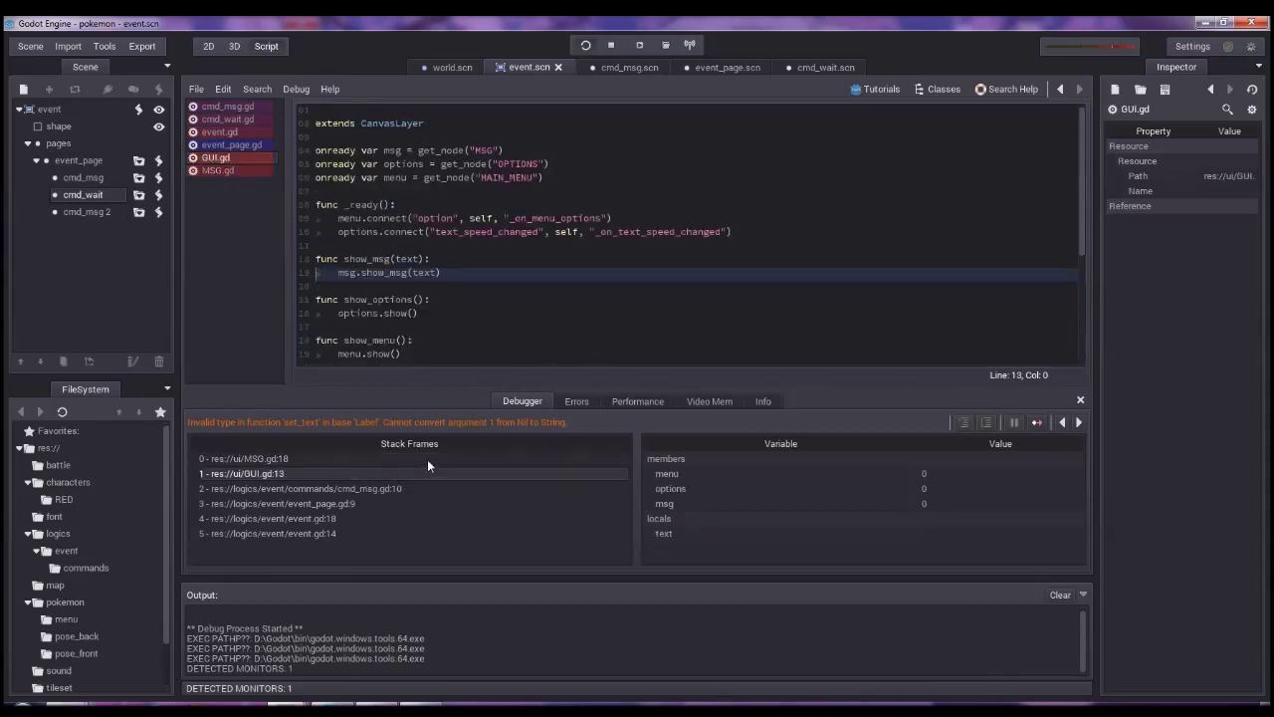
left_click(394, 488)
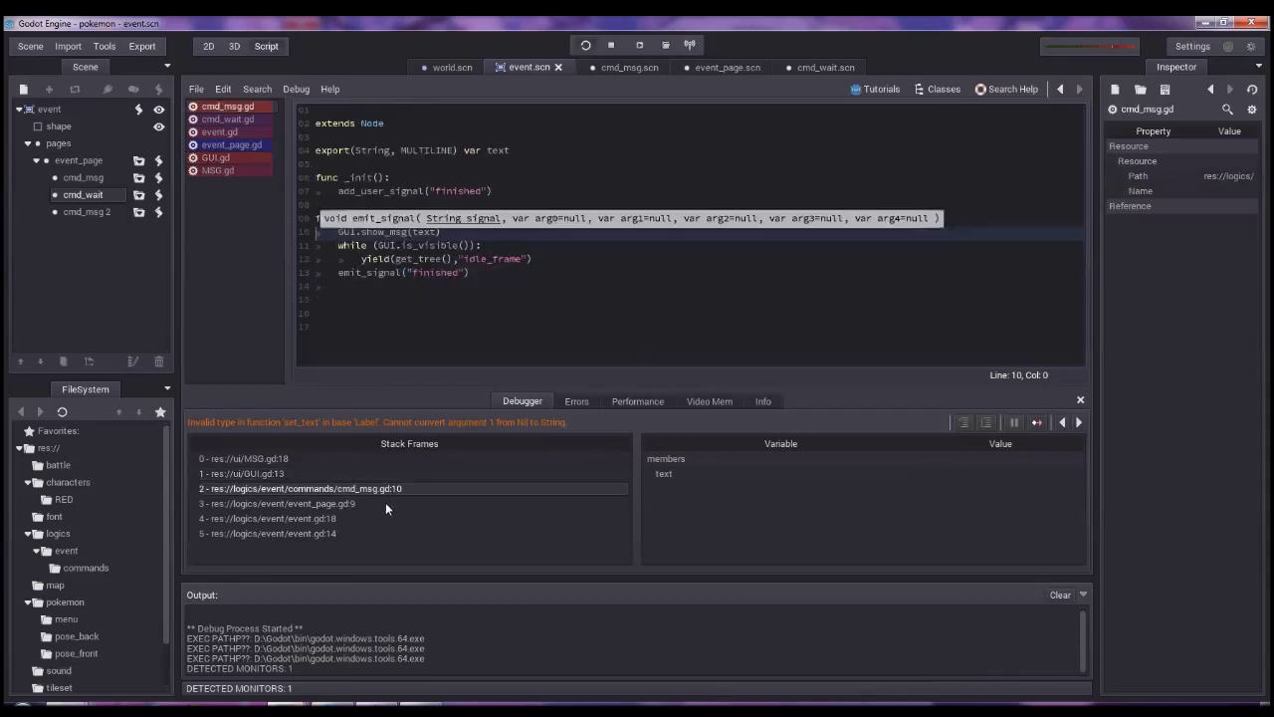
left_click(99, 178)
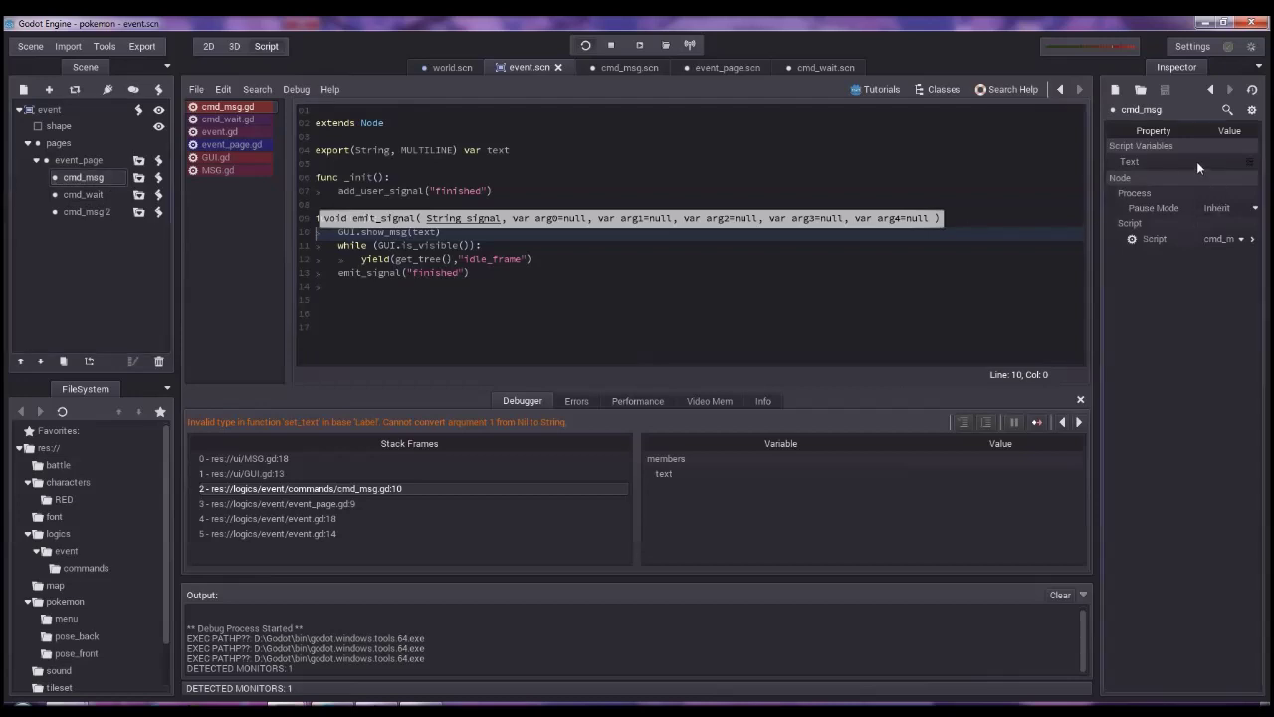
left_click(1255, 165)
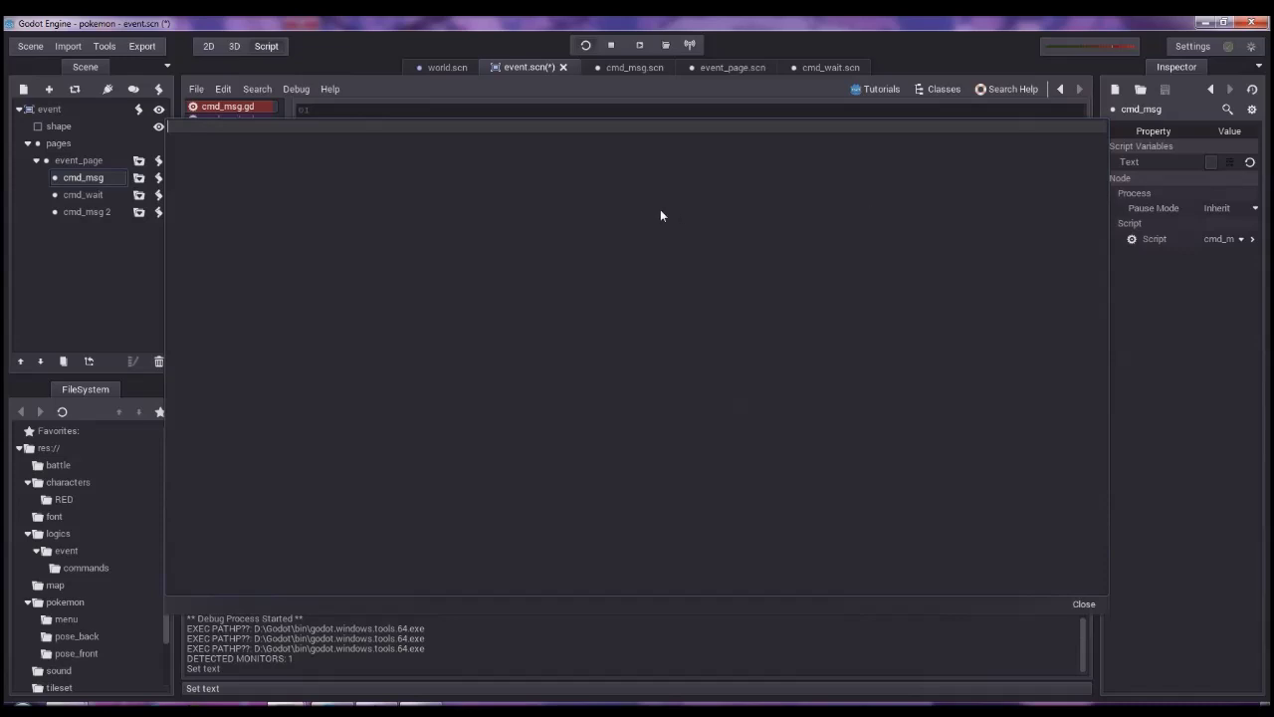
Set the first cmd_msg's Text to two lines: ESTE ES EL PRIMER / TEXTO.
type("ESTE ES EL PRIMER")
key("Return")
type("TEXTO")
key("Return")
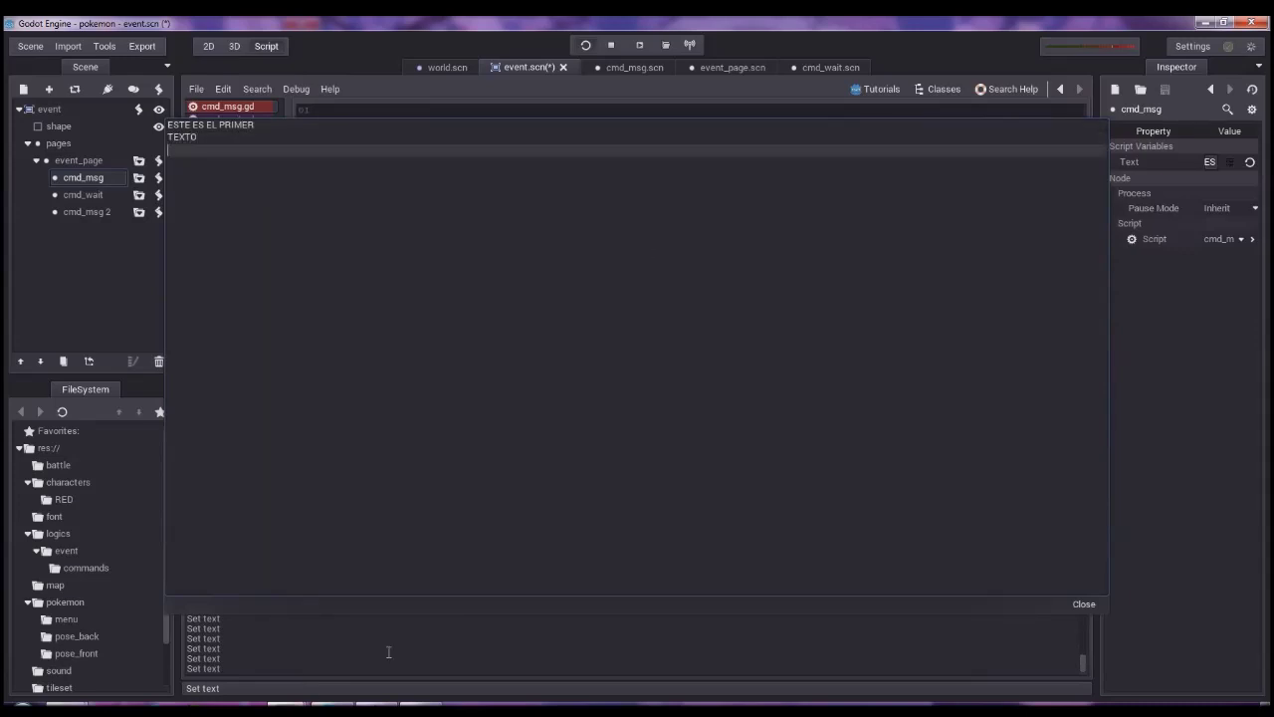
left_click(1081, 603)
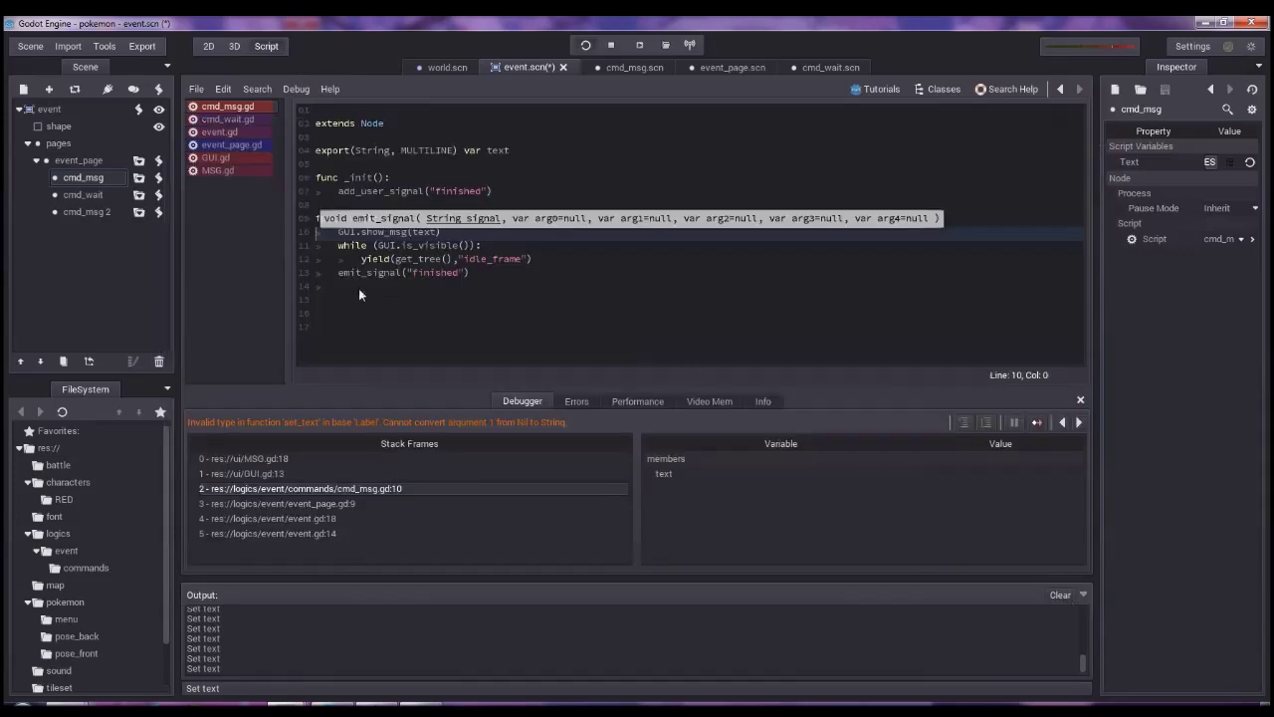
Set cmd_msg 2's Text to ESTE ES EL SEGUNDO / TEXTO and run the game.
left_click(99, 213)
left_click(1230, 162)
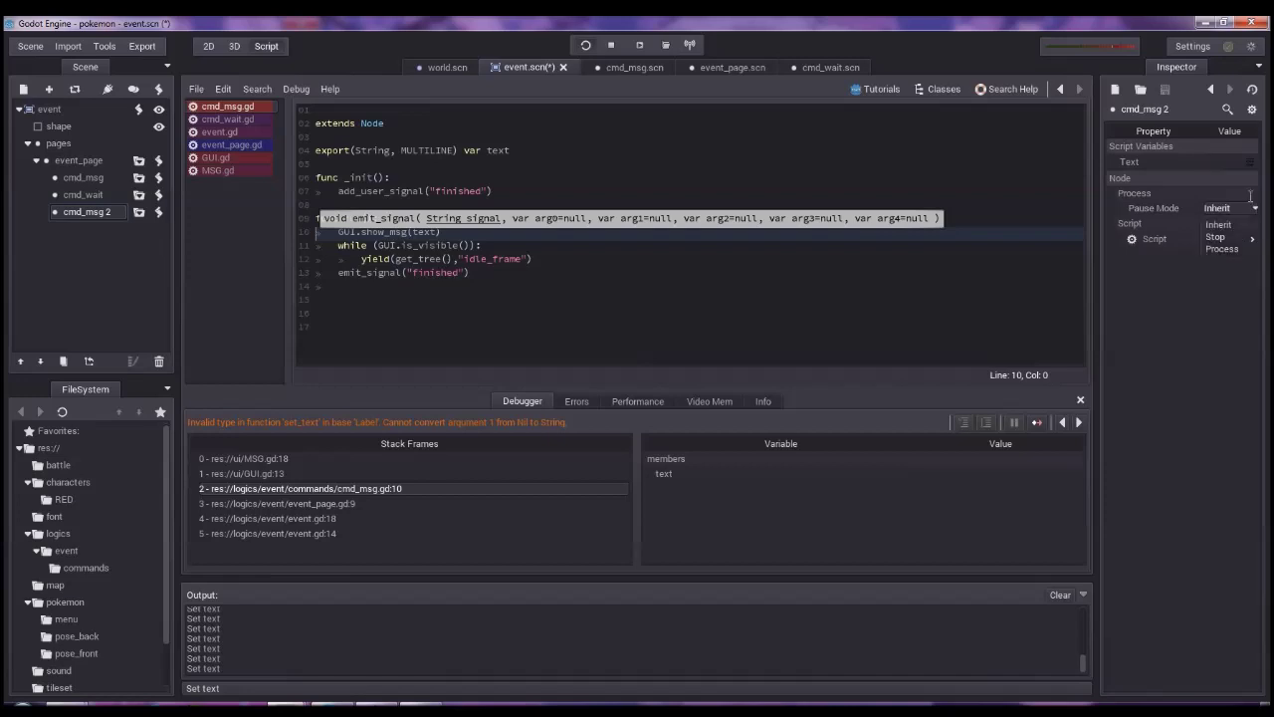
left_click(1225, 161)
type("ESTE ES EL SEGUND")
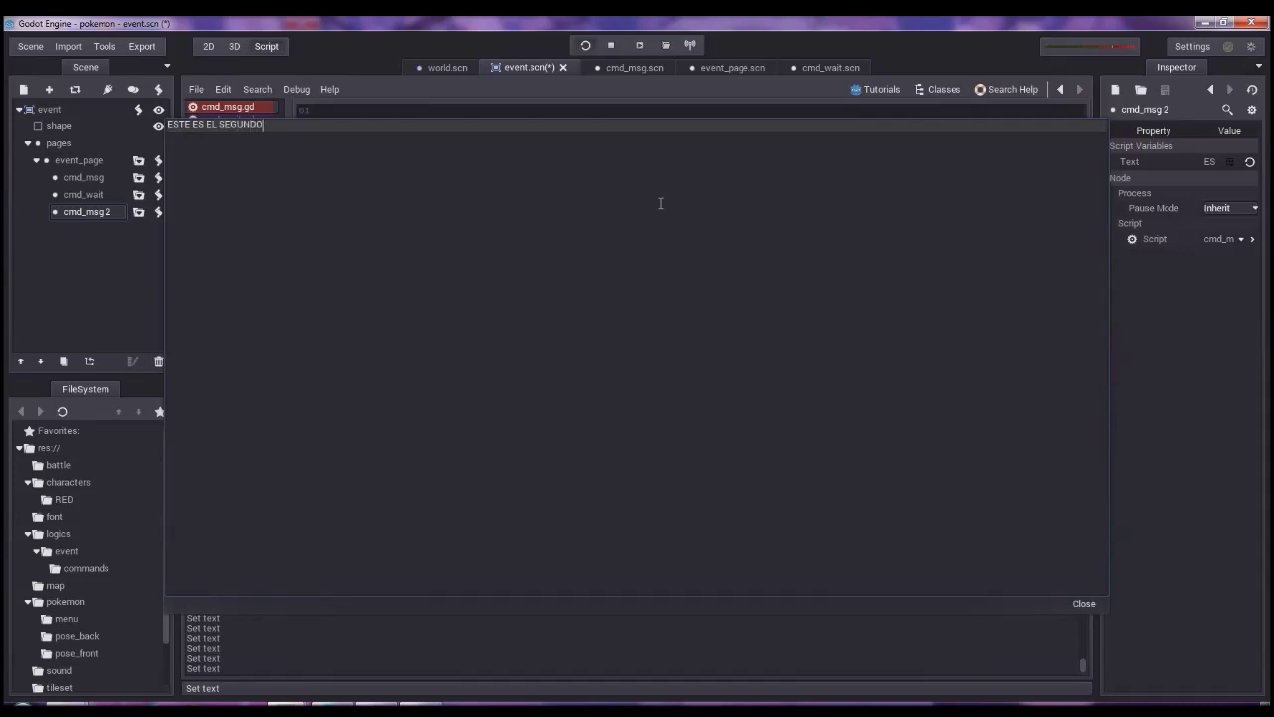
type("O")
key("Return")
type("TEXTO")
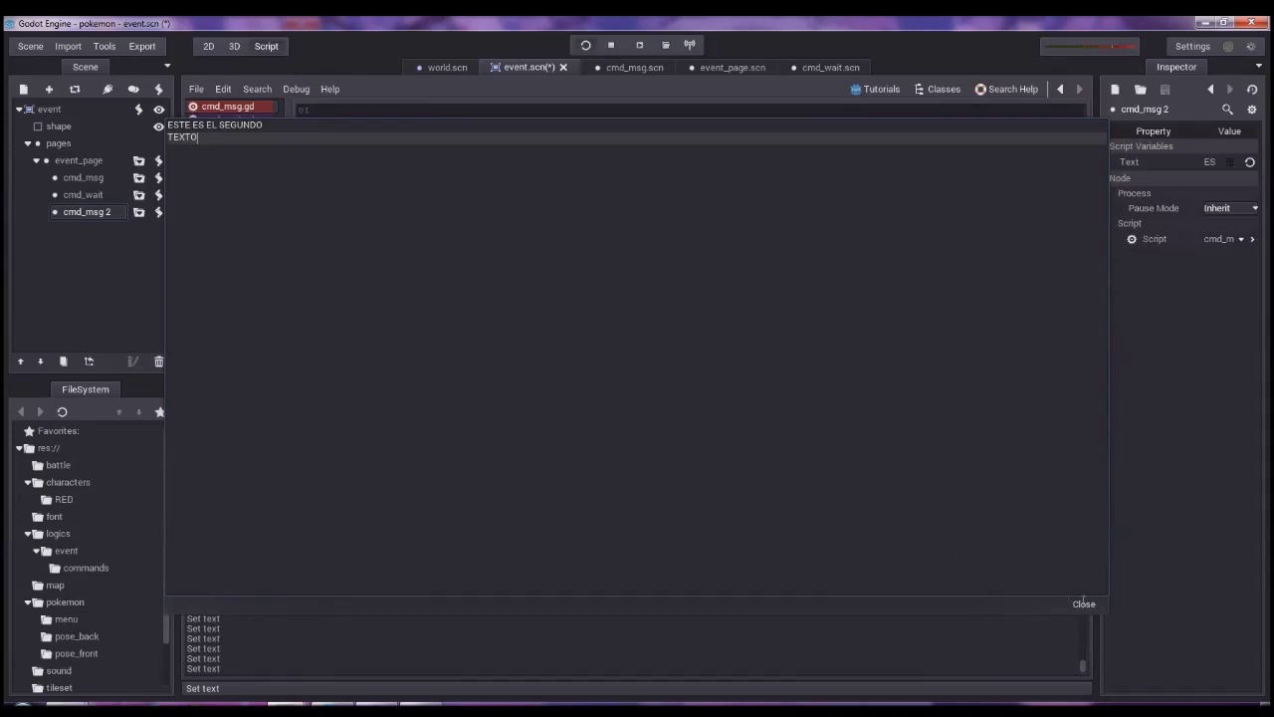
left_click(1084, 603)
left_click(586, 46)
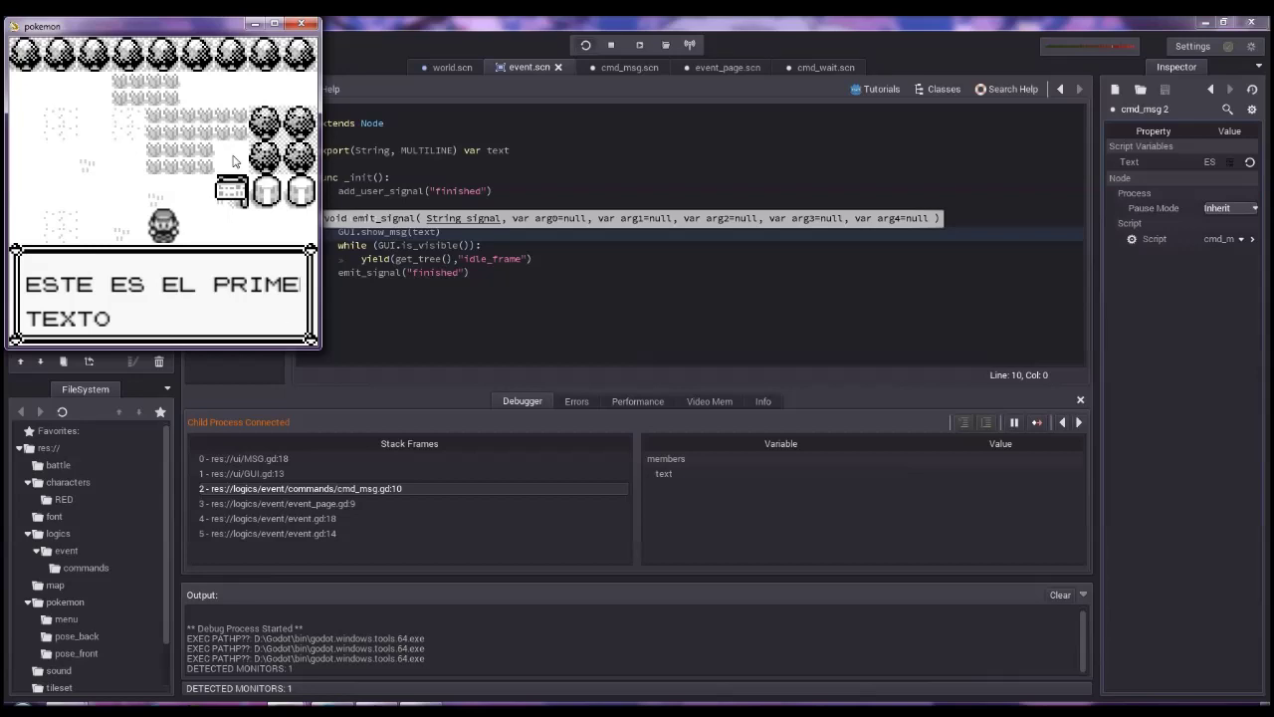
Play through both test messages, ending with 'ESTE ES EL SEGUNDO TEXTO', then close the game window.
key("Return")
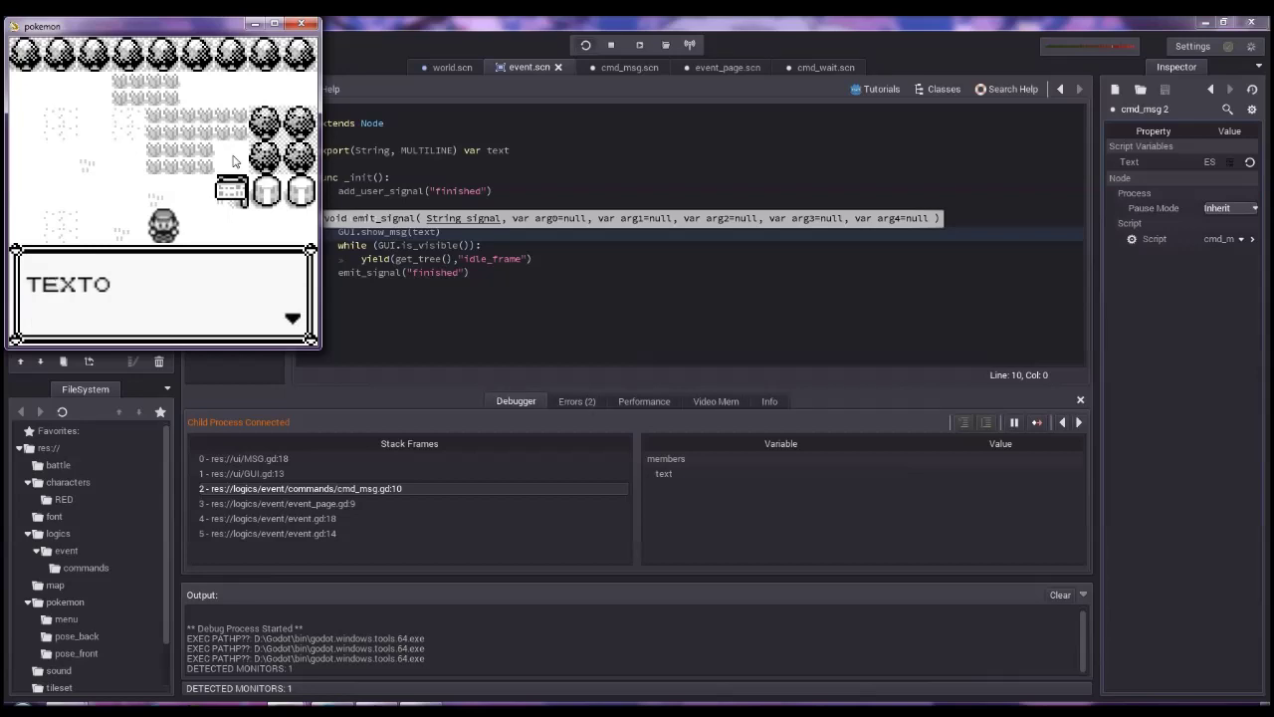
key("Return")
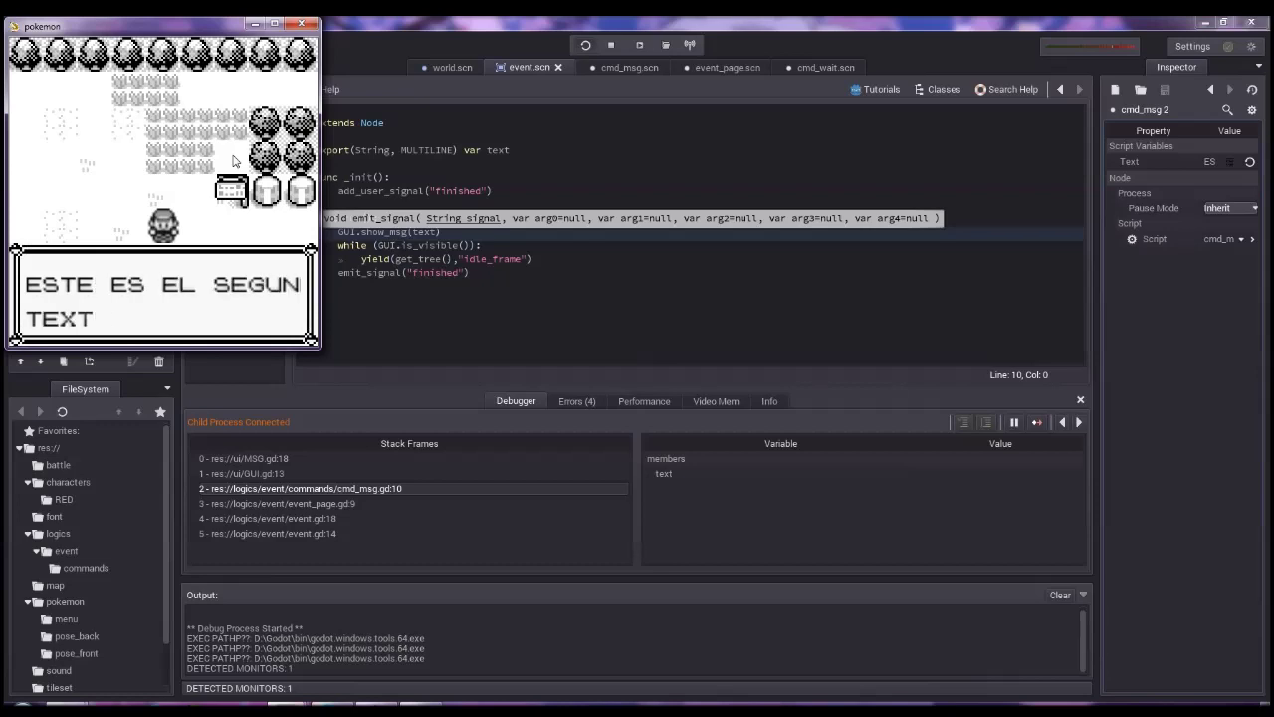
key("Return")
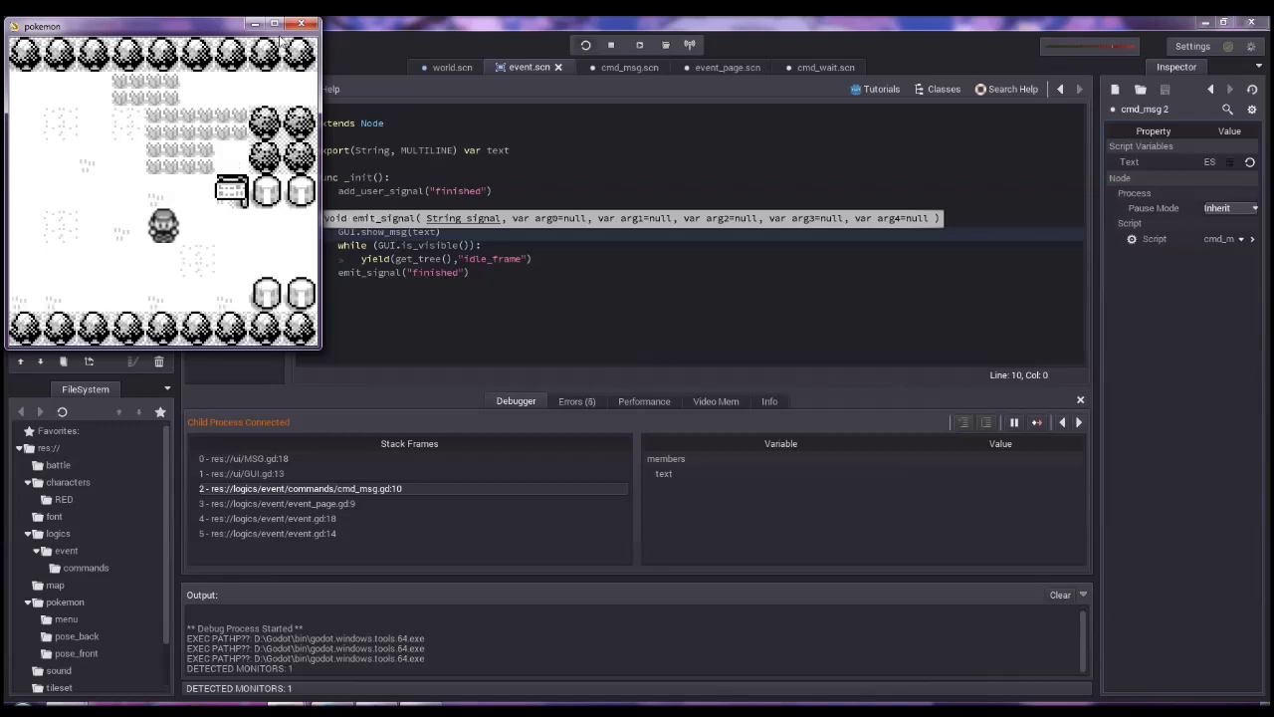
left_click(303, 24)
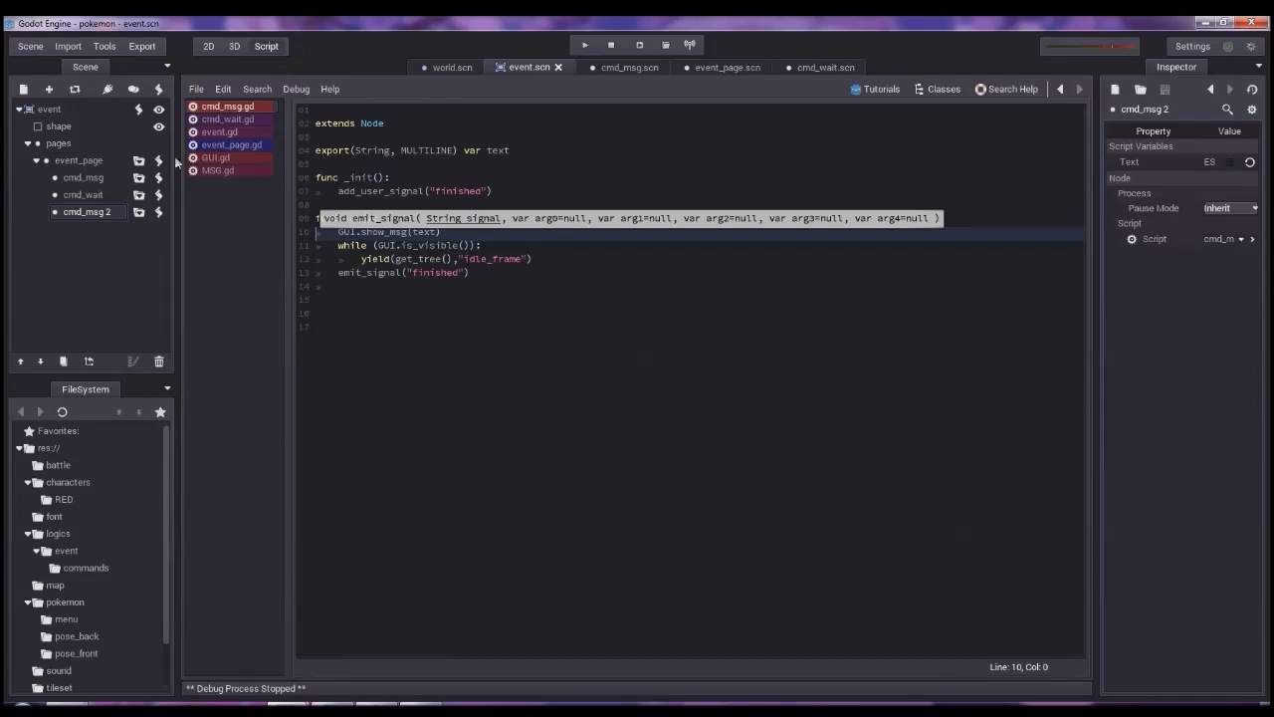
Add an empty third line after TEXTO in the first cmd_msg's Text property.
left_click(88, 178)
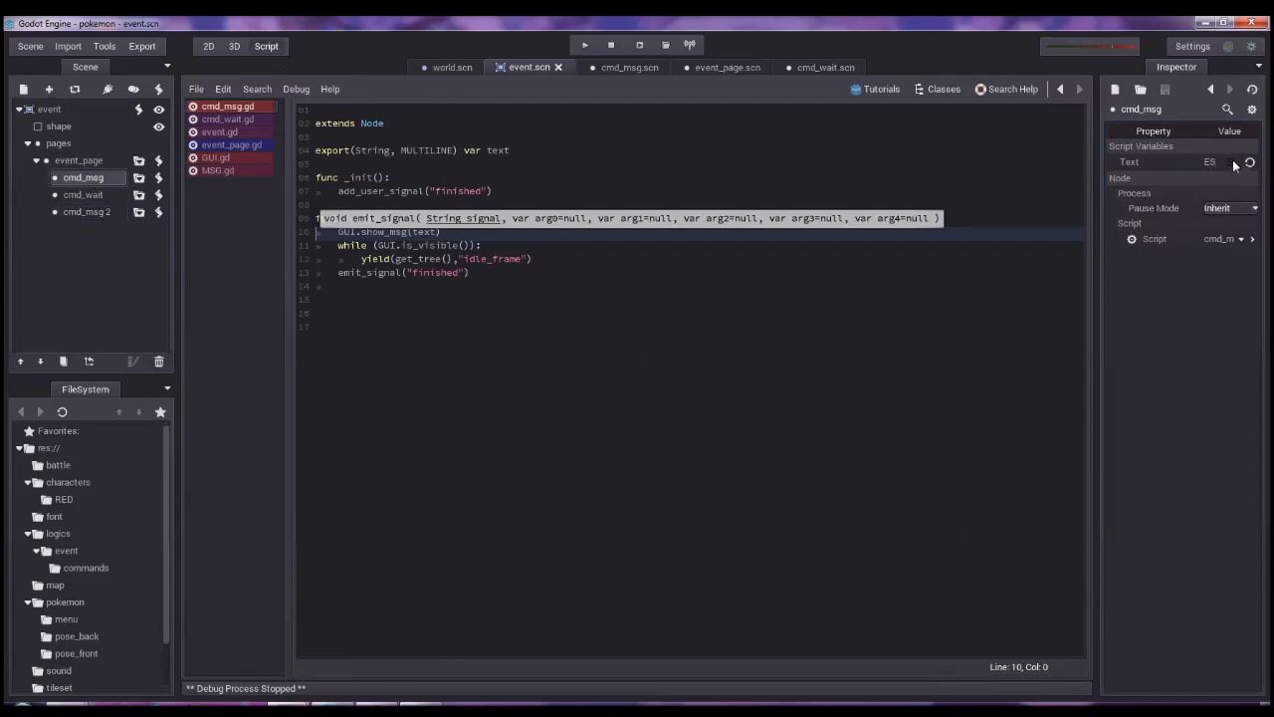
left_click(1233, 165)
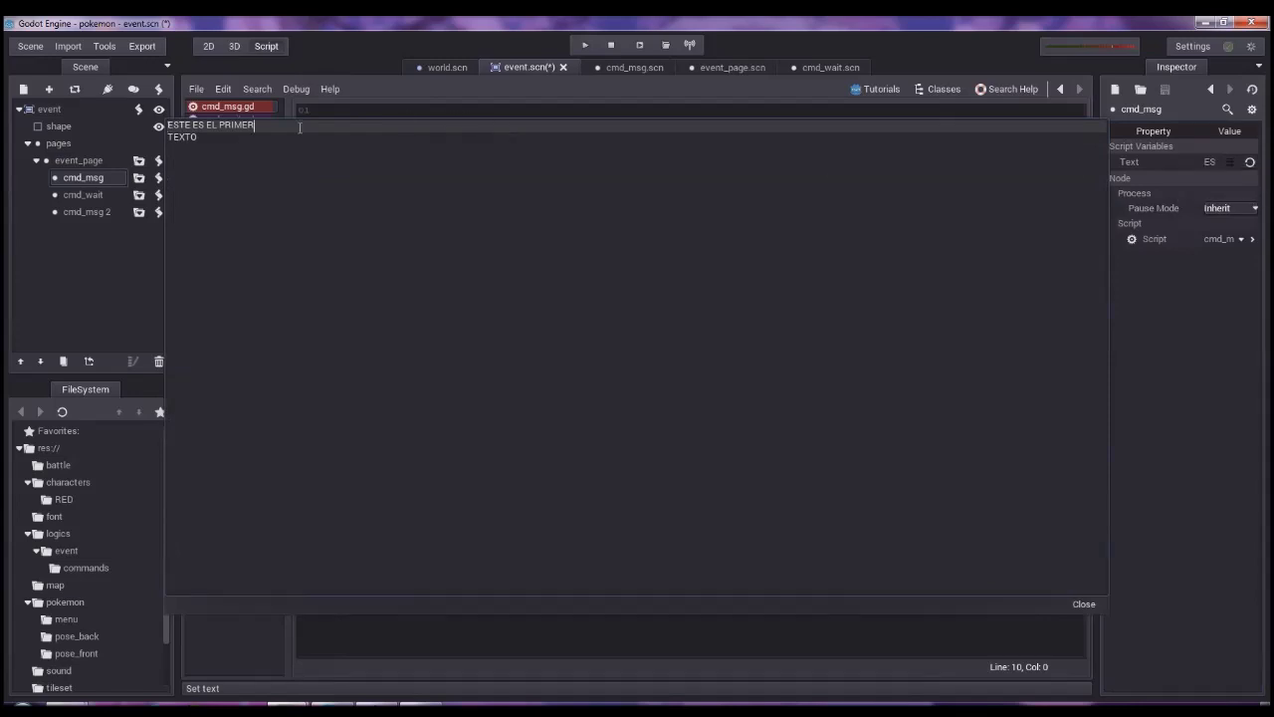
left_click(229, 136)
key("Return")
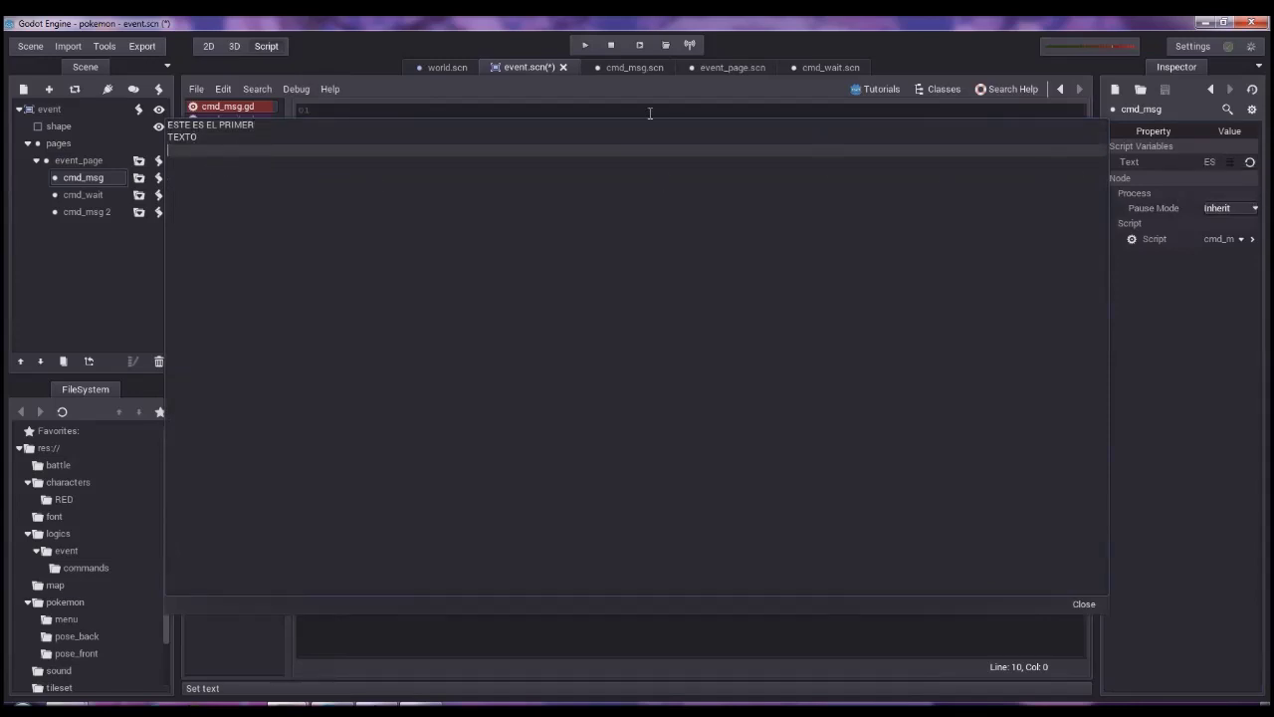
left_click(635, 104)
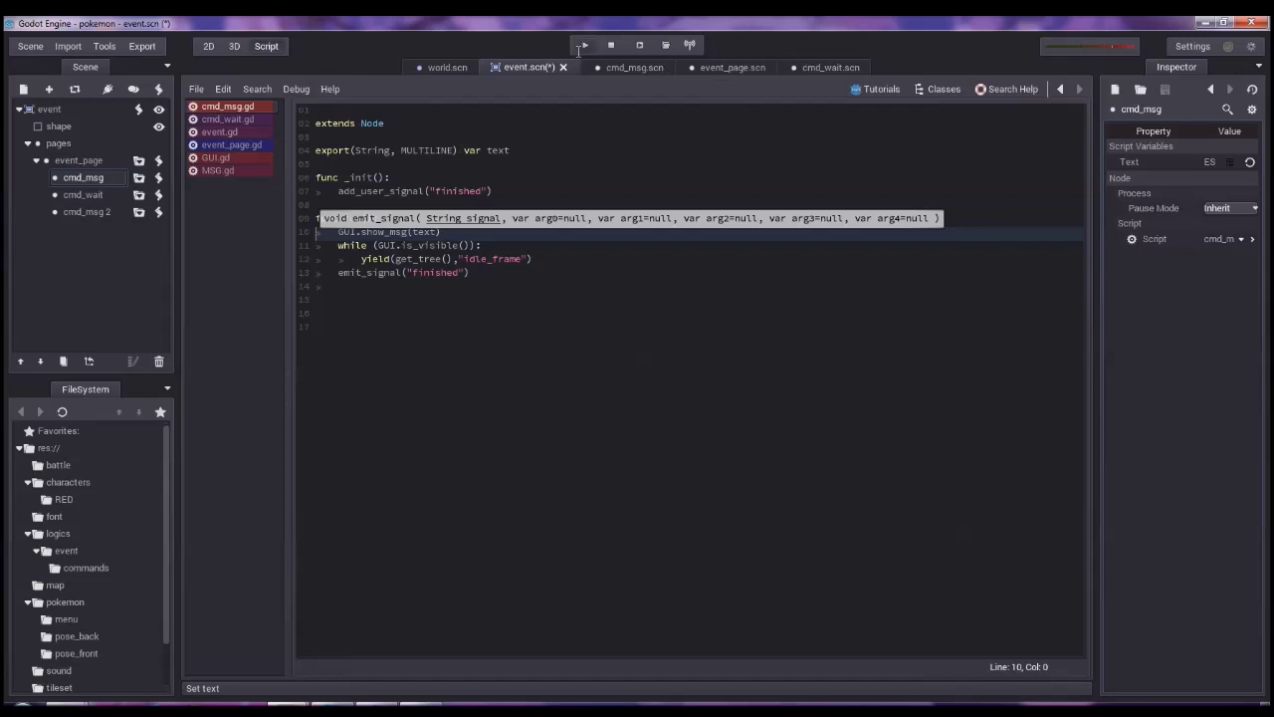
Rerun the game, advance through both messages, and close the game window.
left_click(584, 46)
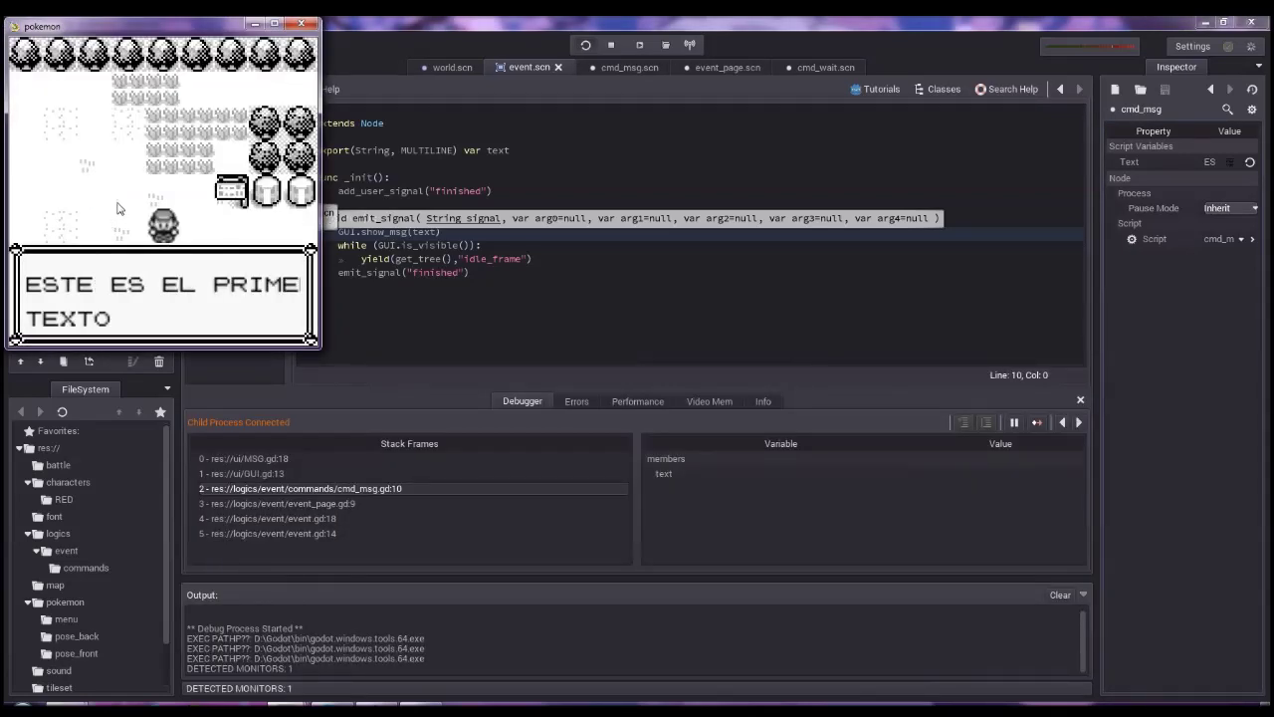
key("Return")
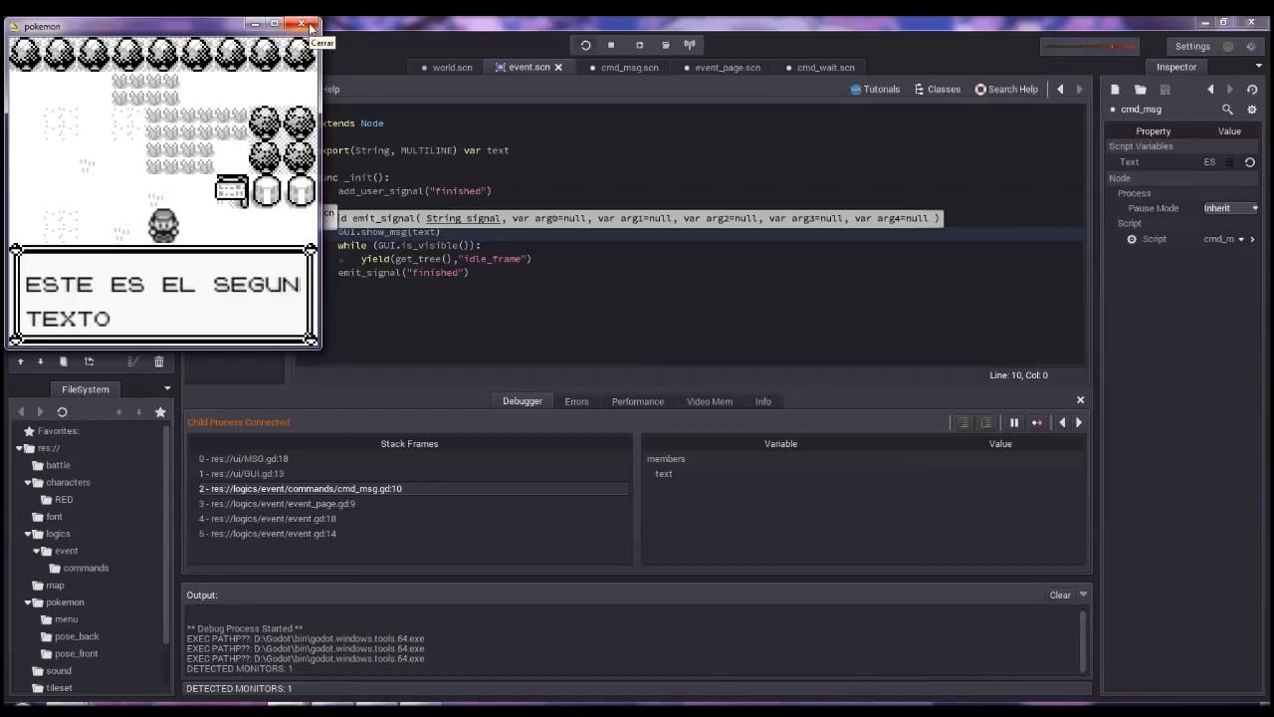
key("Return")
left_click(310, 27)
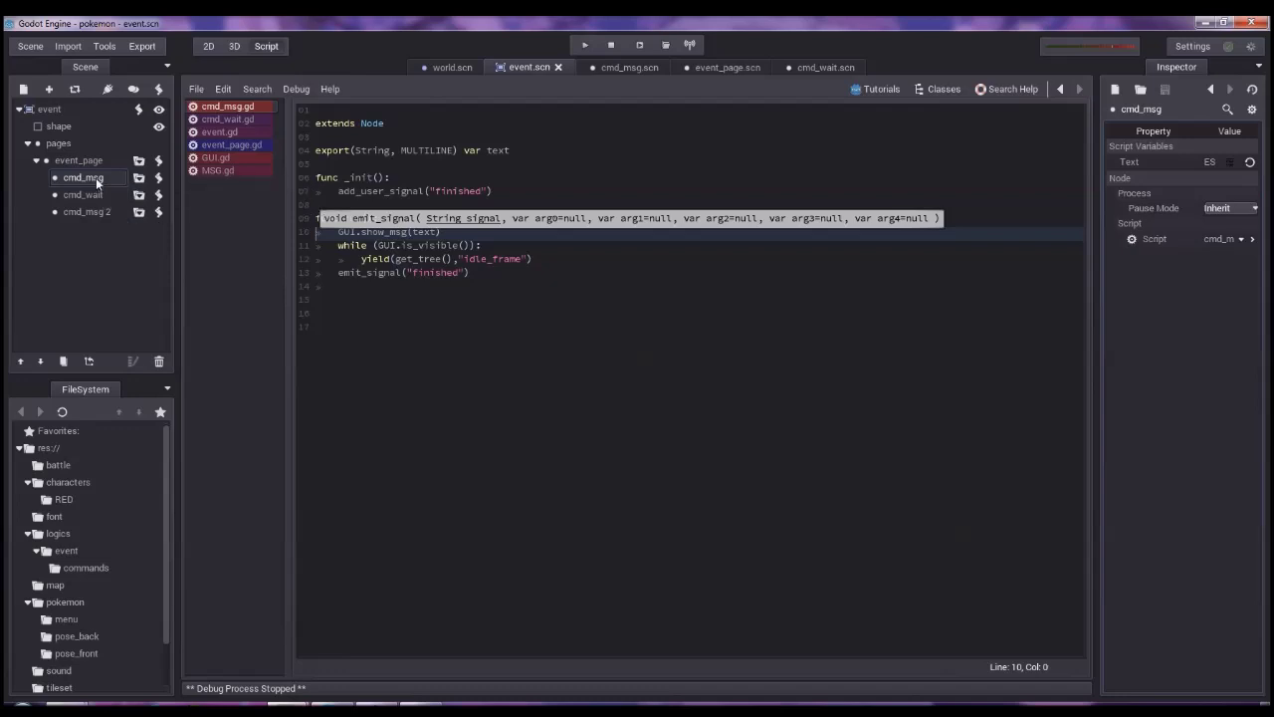
Create a new scene with a plain Node root renamed cmd_change_page.
left_click(98, 160)
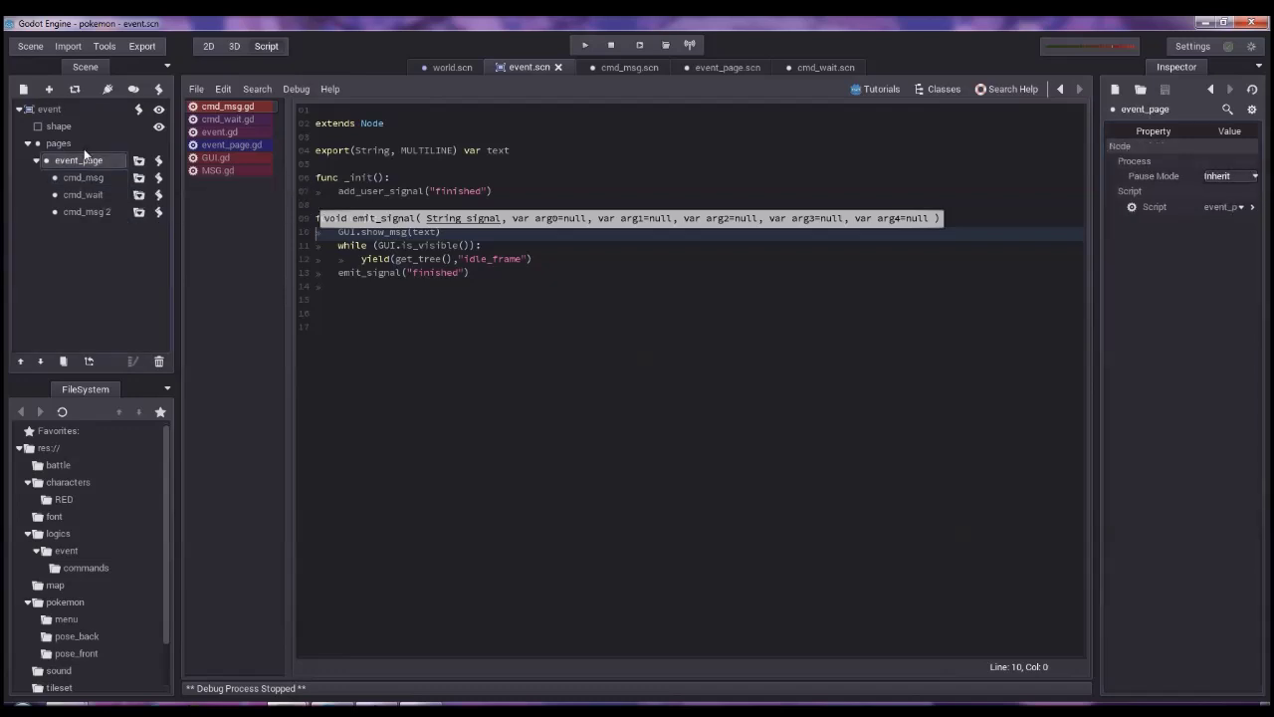
left_click(55, 143)
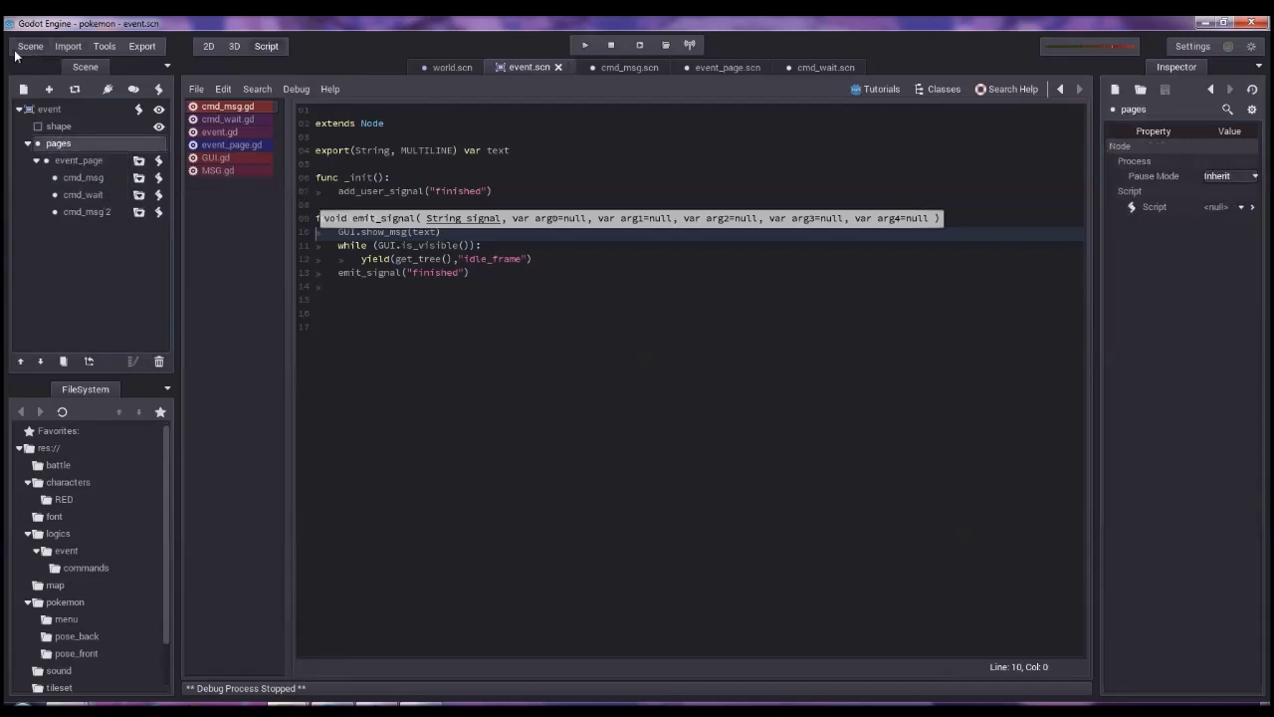
left_click(30, 46)
left_click(44, 69)
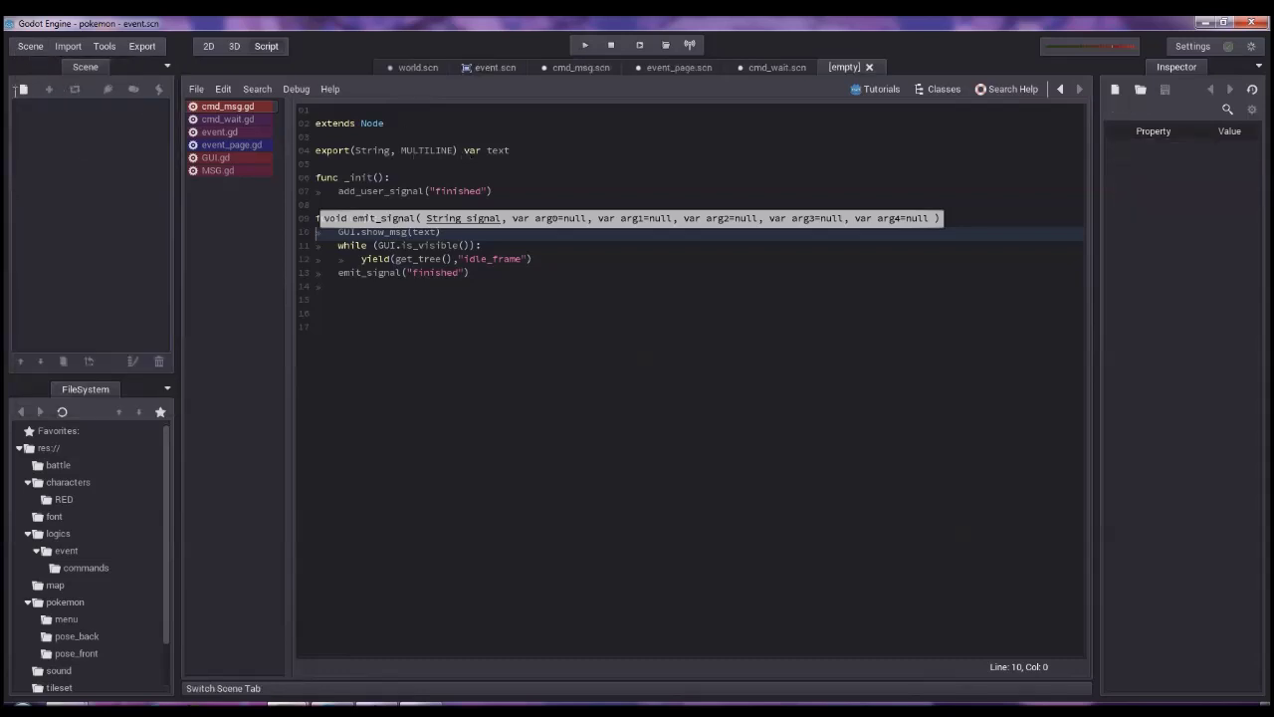
left_click(25, 91)
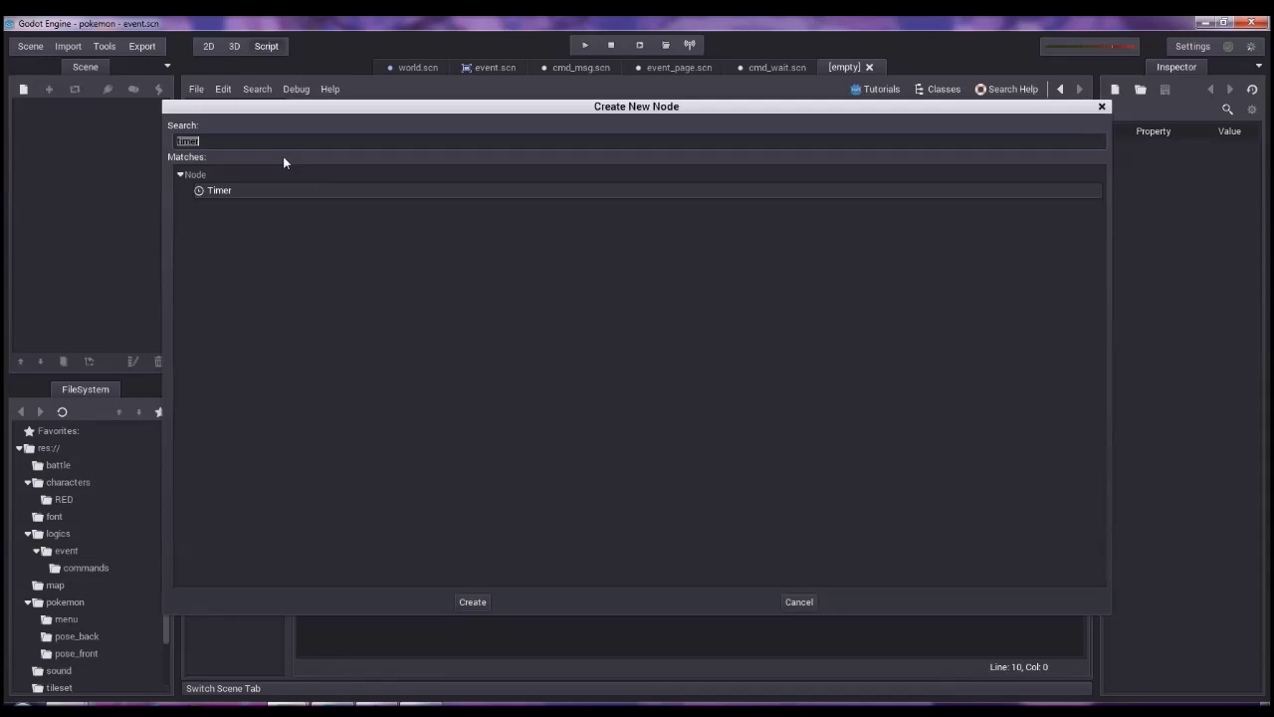
double_click(250, 176)
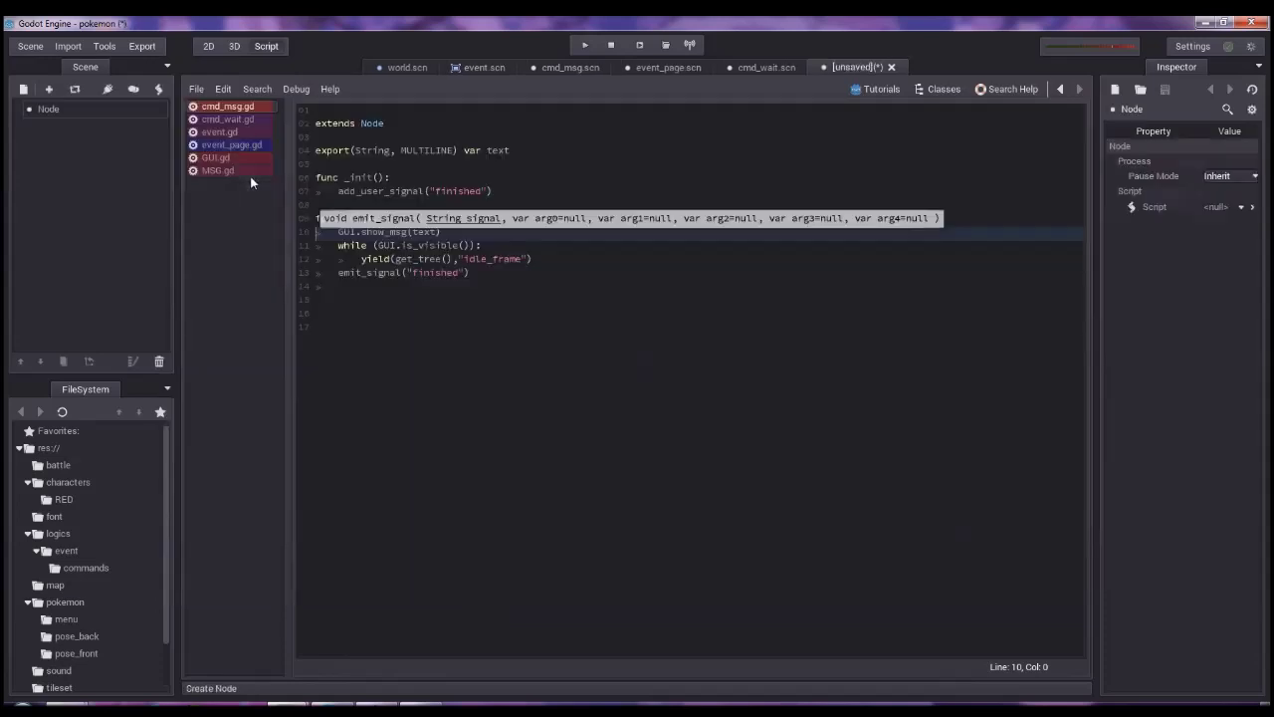
double_click(50, 109)
type("cmd")
type("_c")
type("hange_page")
key("Return")
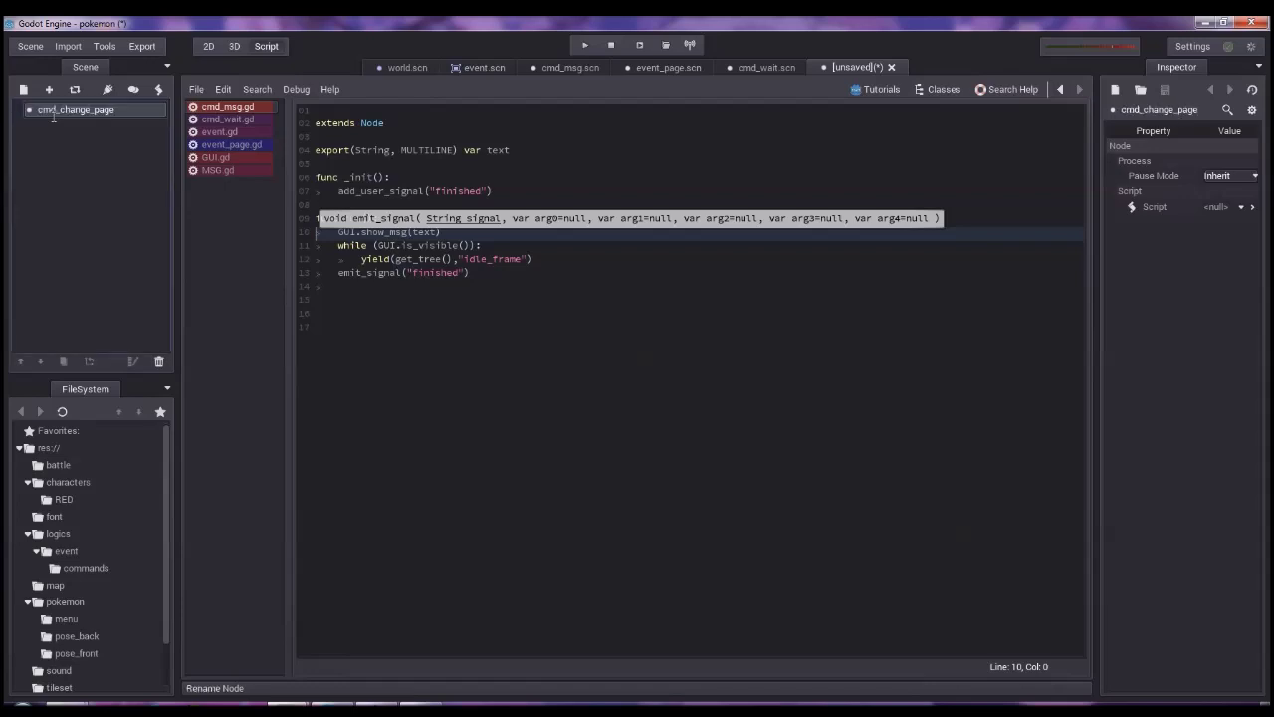
left_click(338, 287)
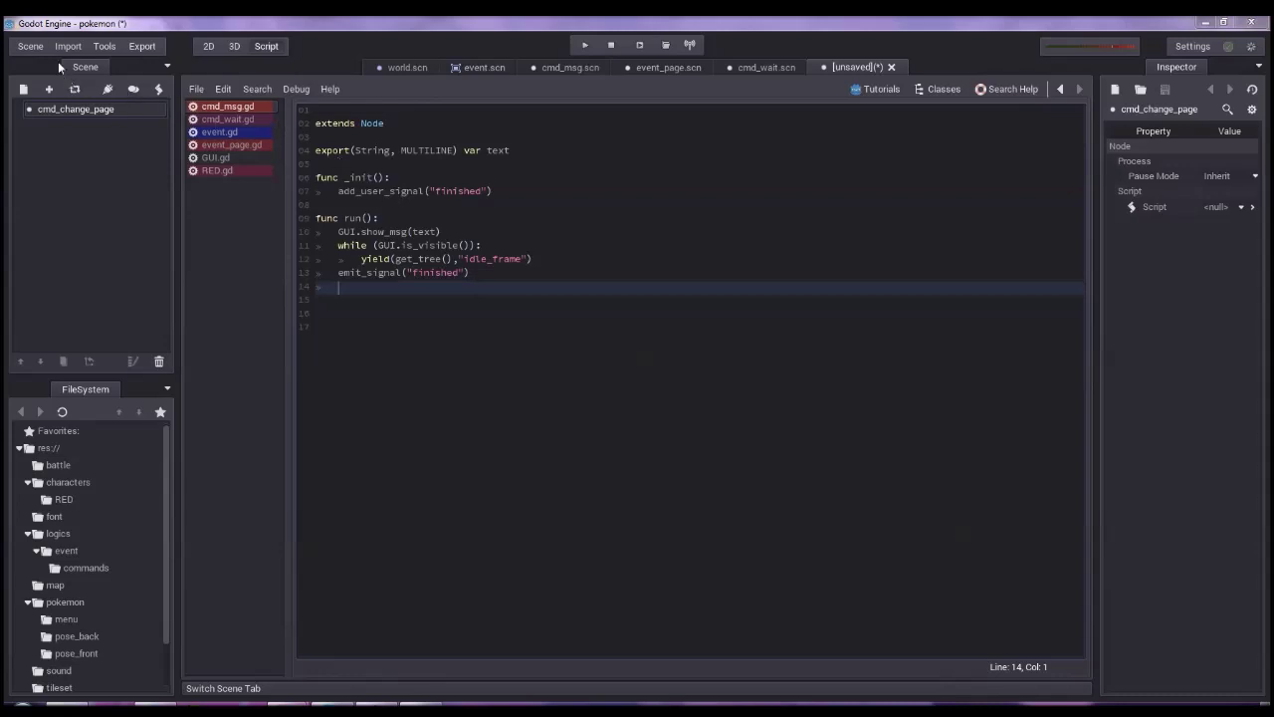
Save the scene as cmd_change_page.scn in the commands folder and start attaching a script.
left_click(29, 46)
left_click(50, 119)
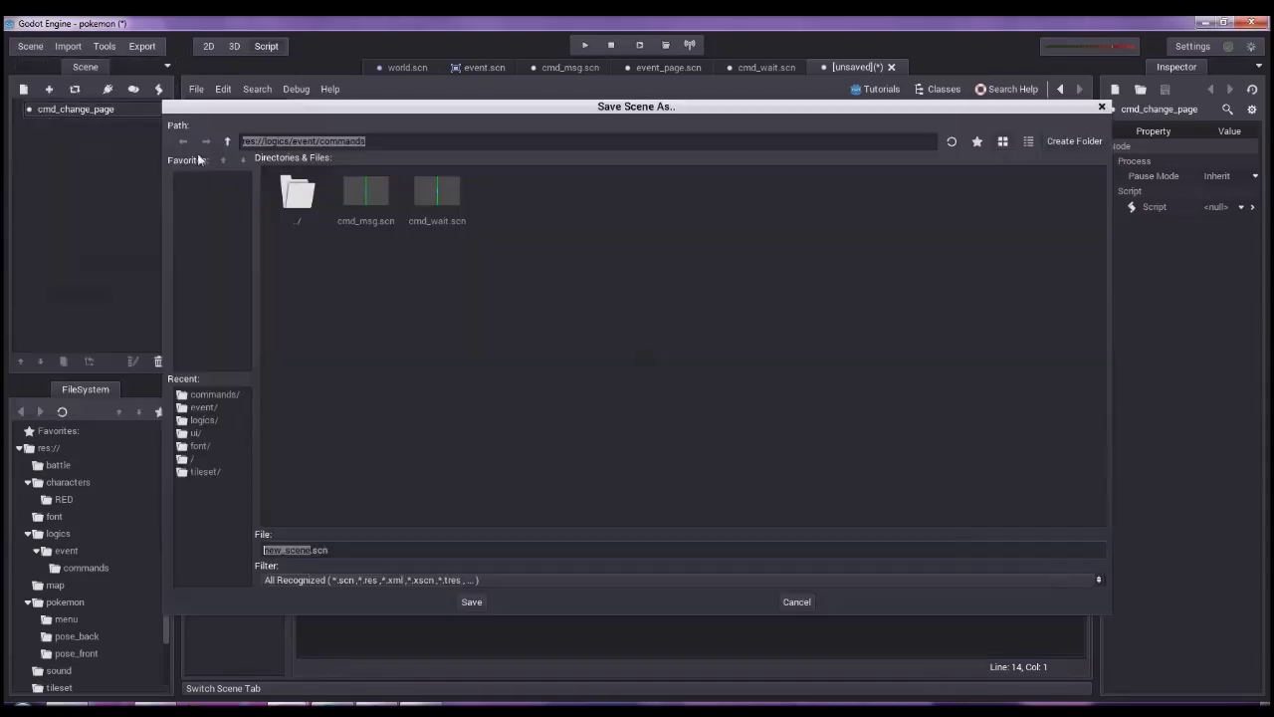
left_click_drag(231, 549, 173, 549)
type("cmd_change_page")
key("Return")
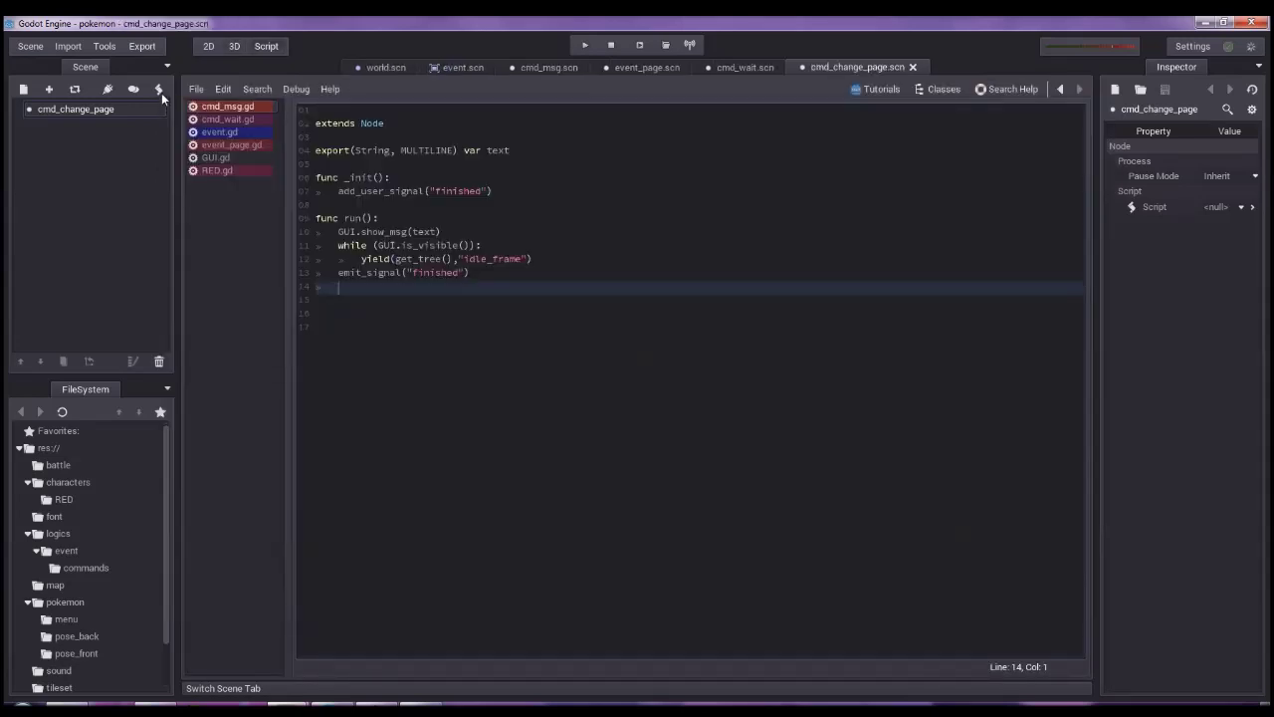
left_click(159, 91)
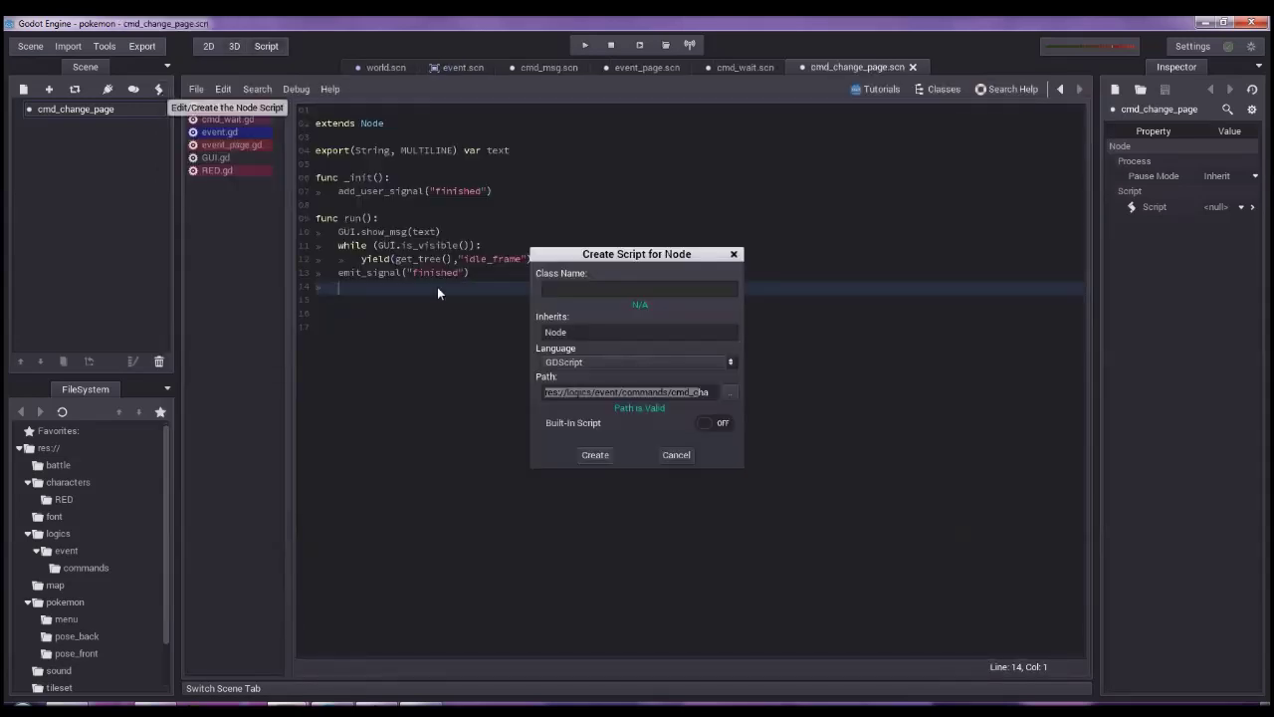
Create the cmd_change_page script declaring export(int) var page = 0, replacing the template comments, and save it.
left_click(596, 455)
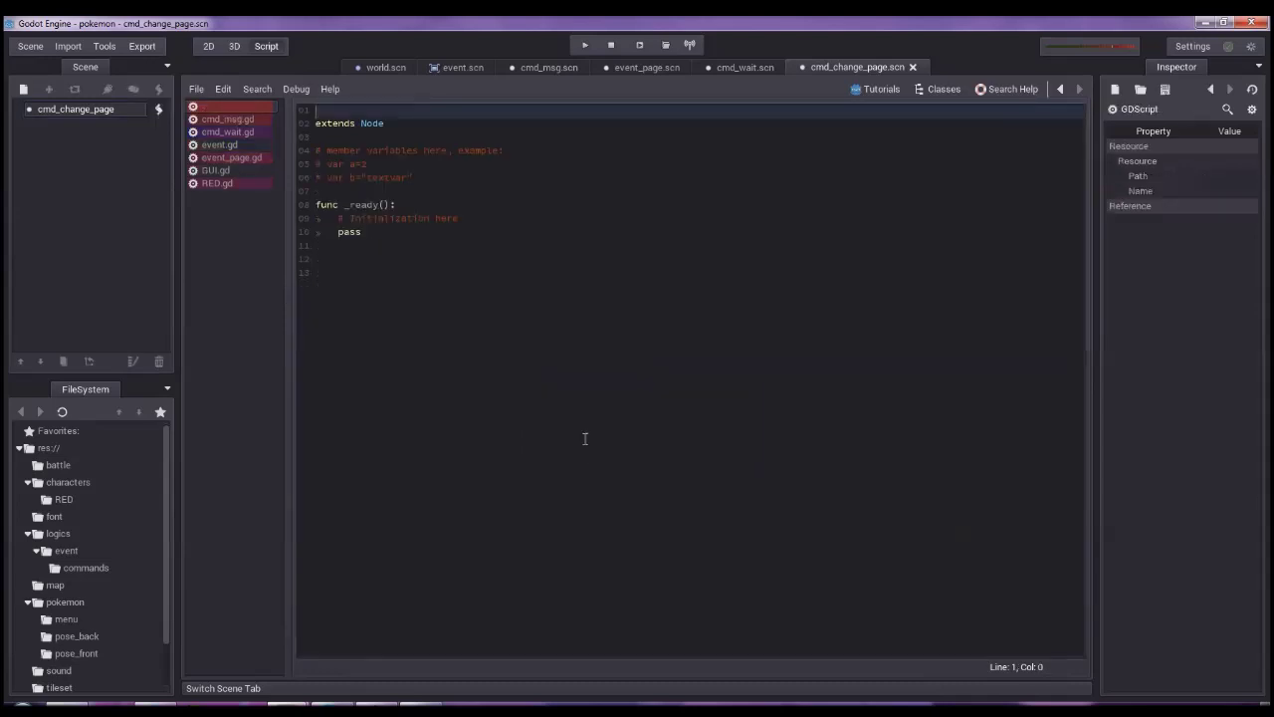
left_click_drag(412, 177, 301, 150)
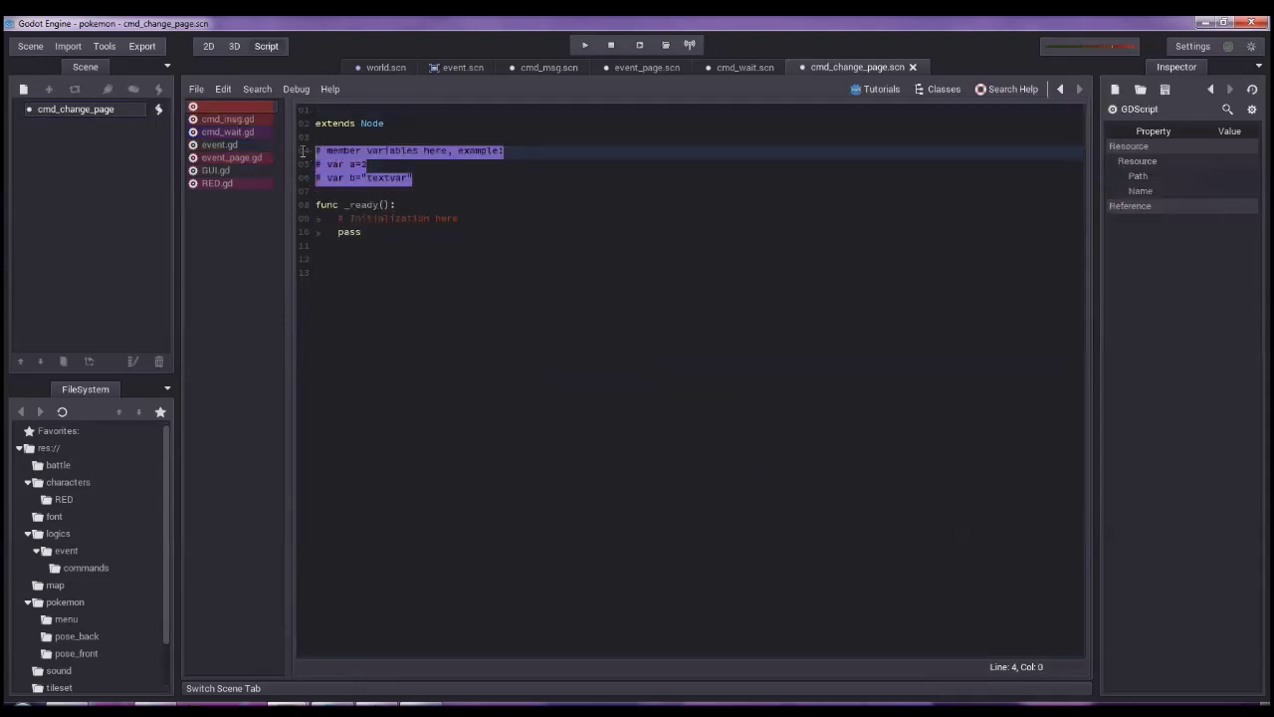
key("BackSpace")
type("xport")
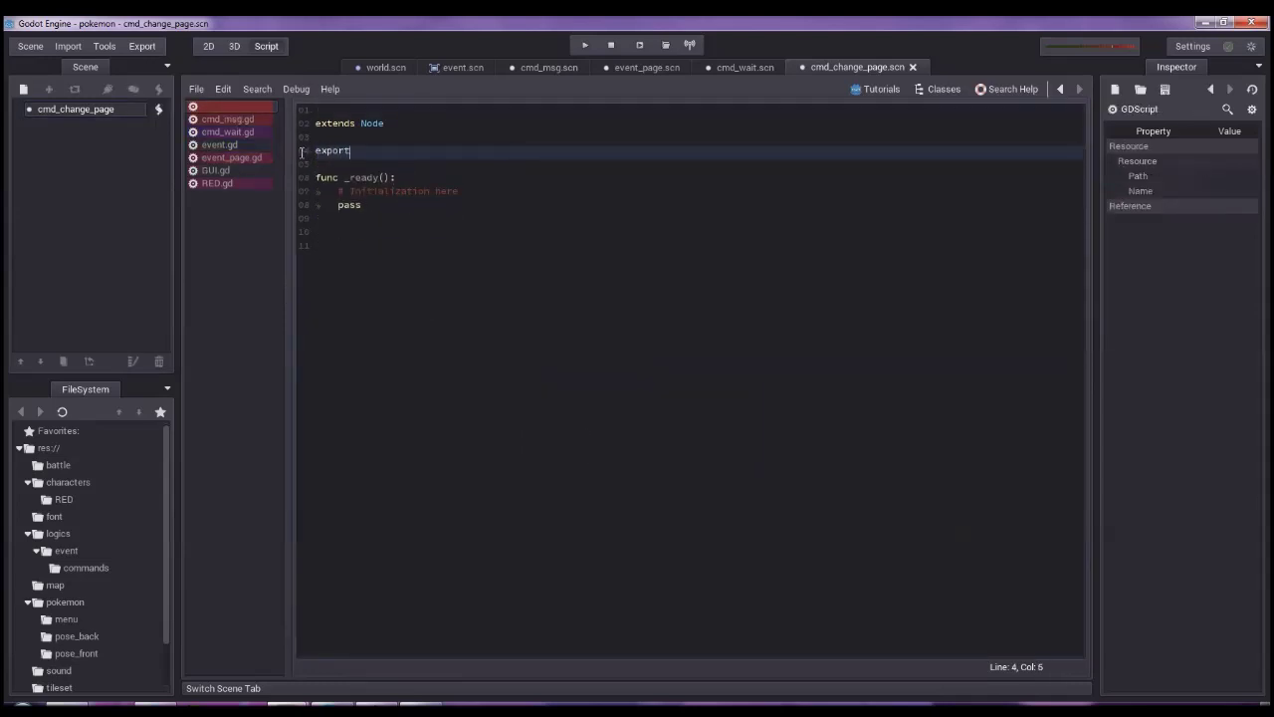
type(" var ")
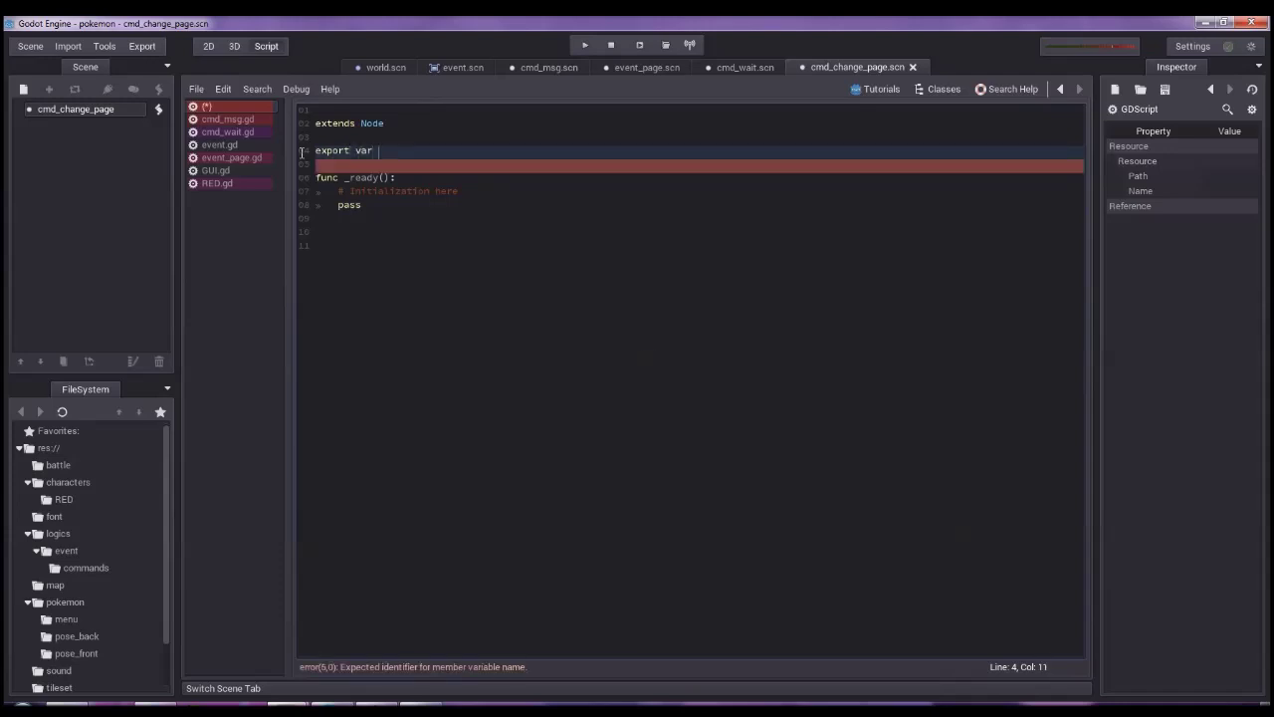
type("page")
left_click(302, 152)
key("ctrl+Right")
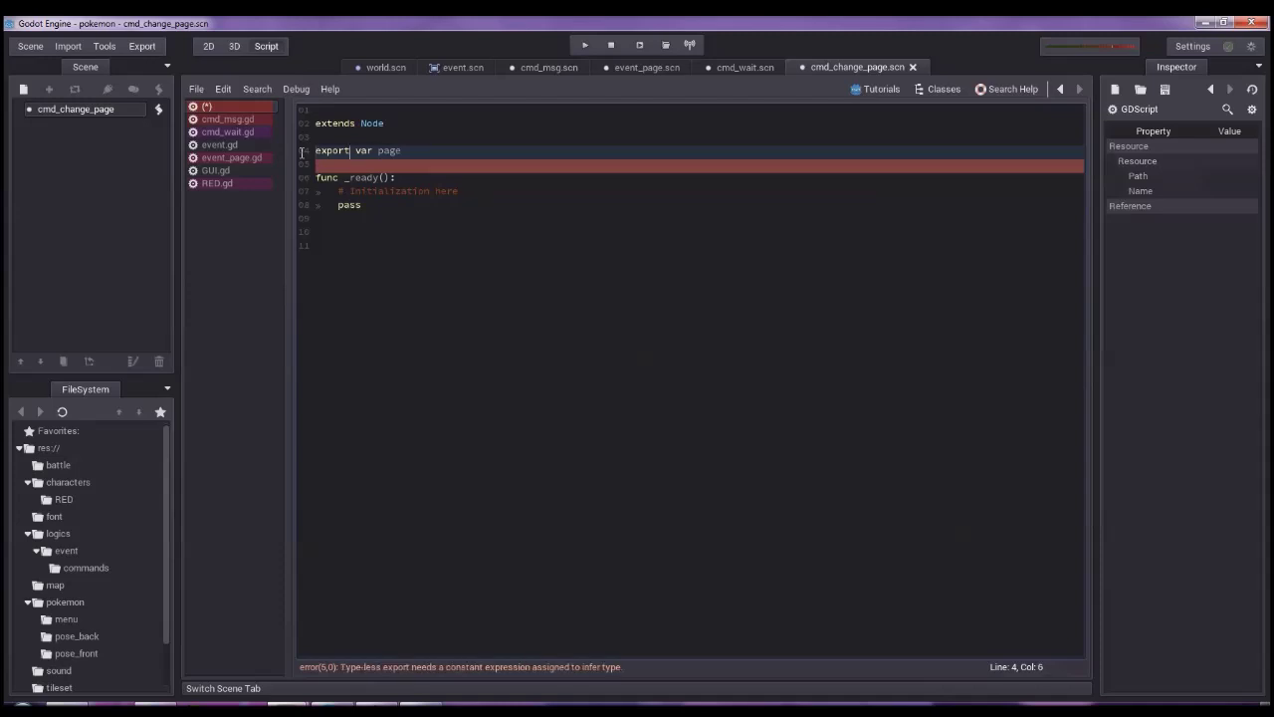
type("(int)")
key("End")
type("= 0")
key("ctrl+s")
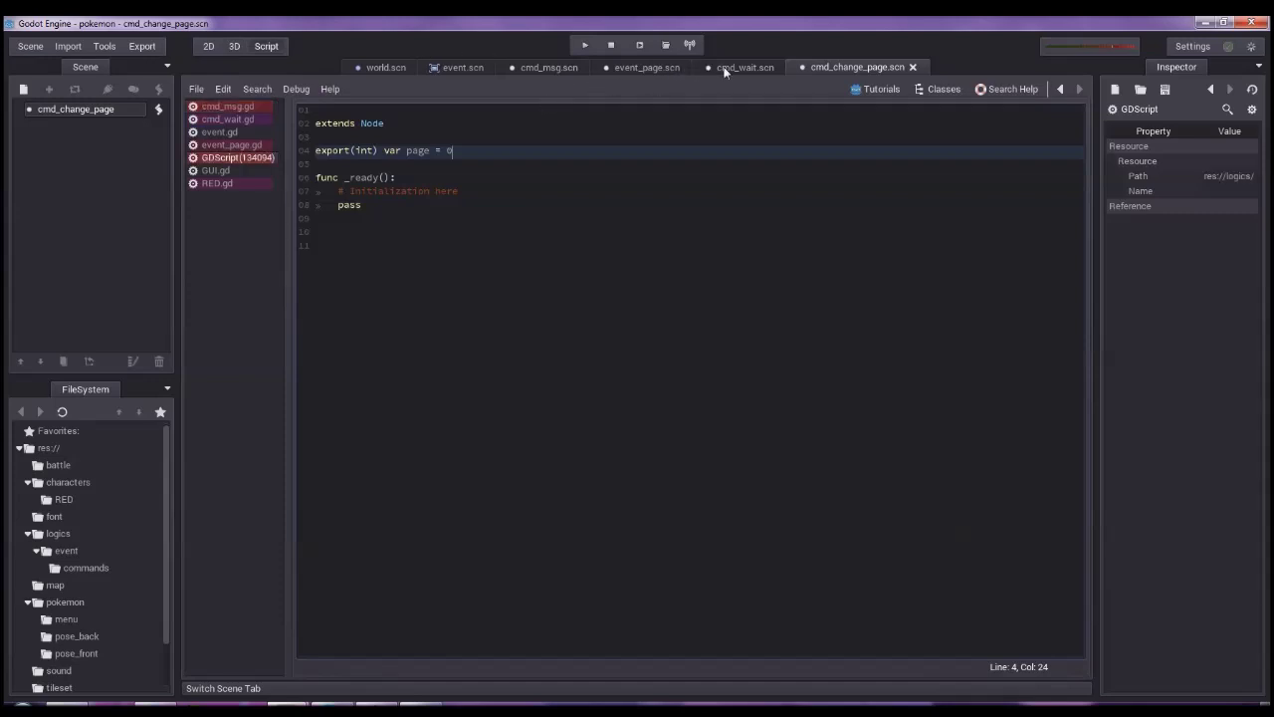
left_click(550, 68)
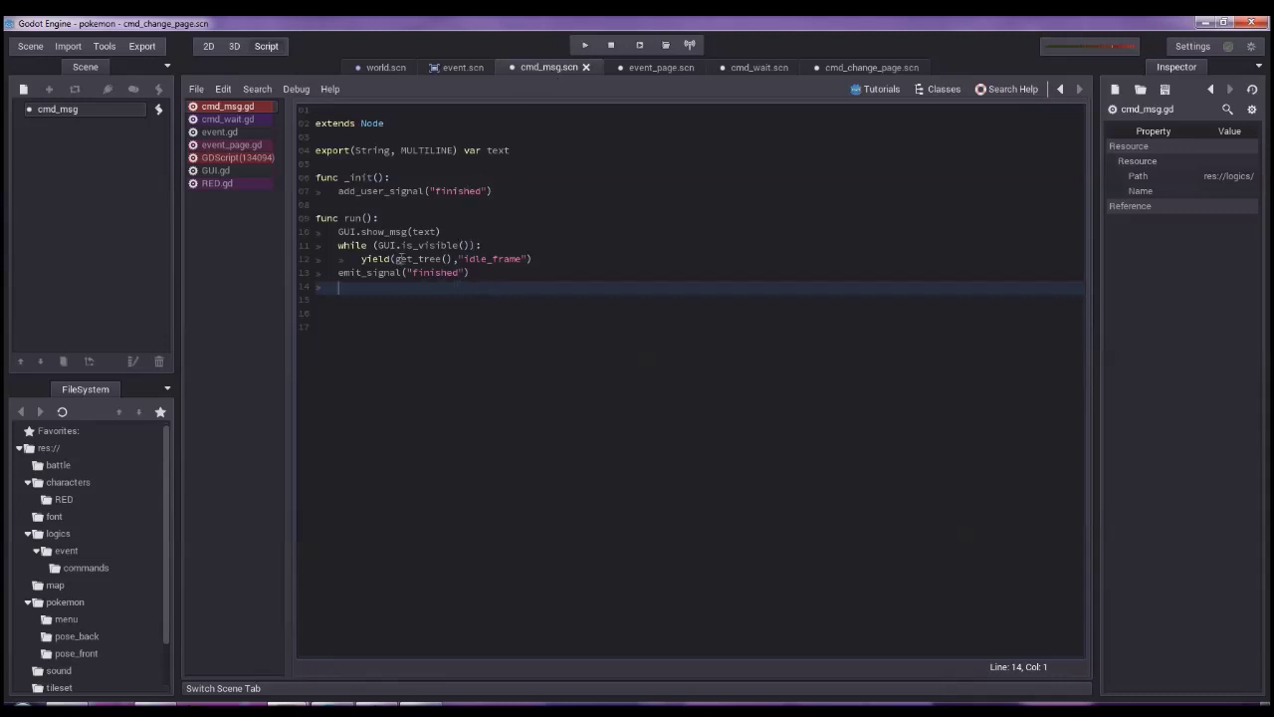
Give cmd_msg.gd's text variable a default of "" and save the script.
left_click_drag(461, 286, 314, 151)
left_click(536, 154)
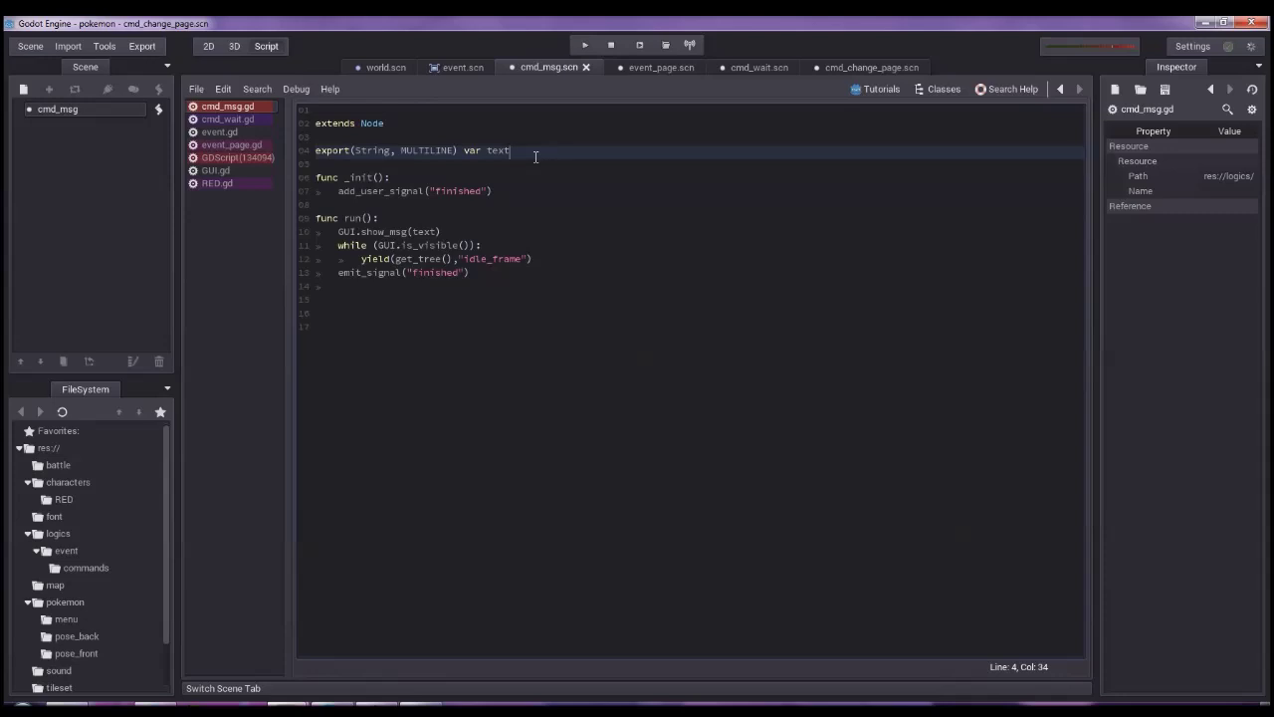
type("= \"\"")
key("ctrl+s")
Delete the template _ready function from cmd_change_page.gd and save.
left_click(862, 68)
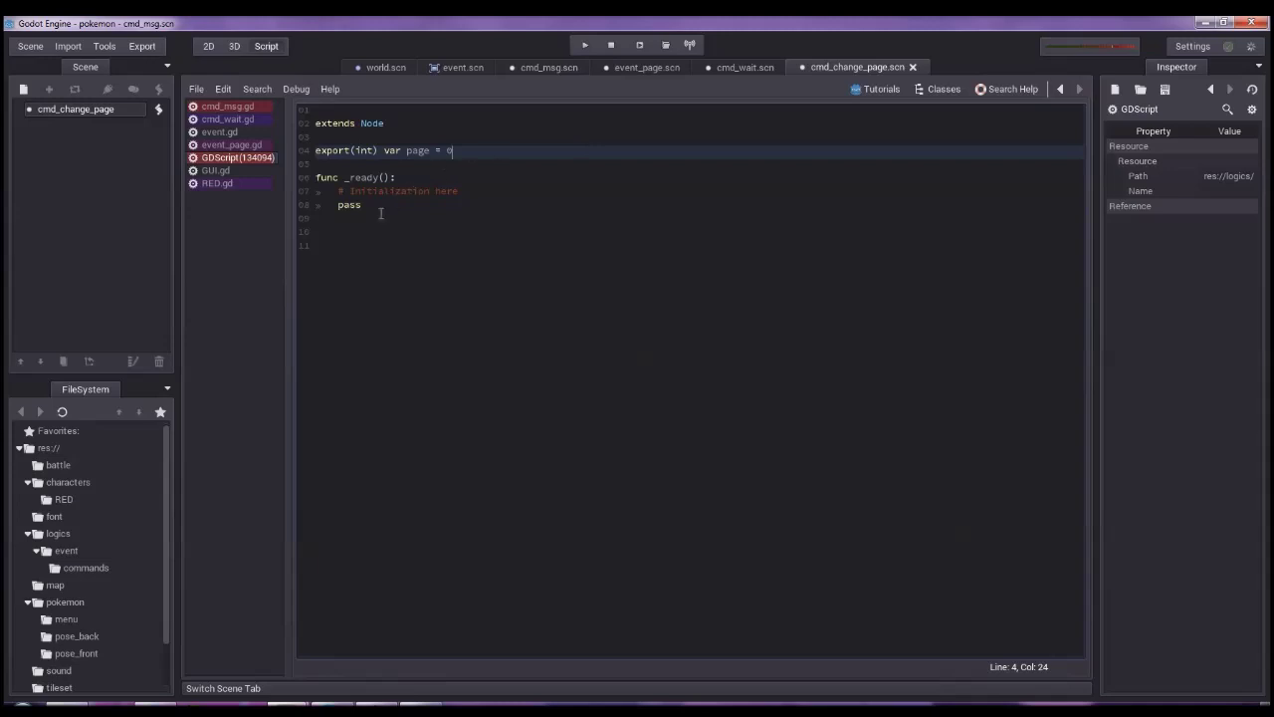
left_click_drag(373, 205, 315, 179)
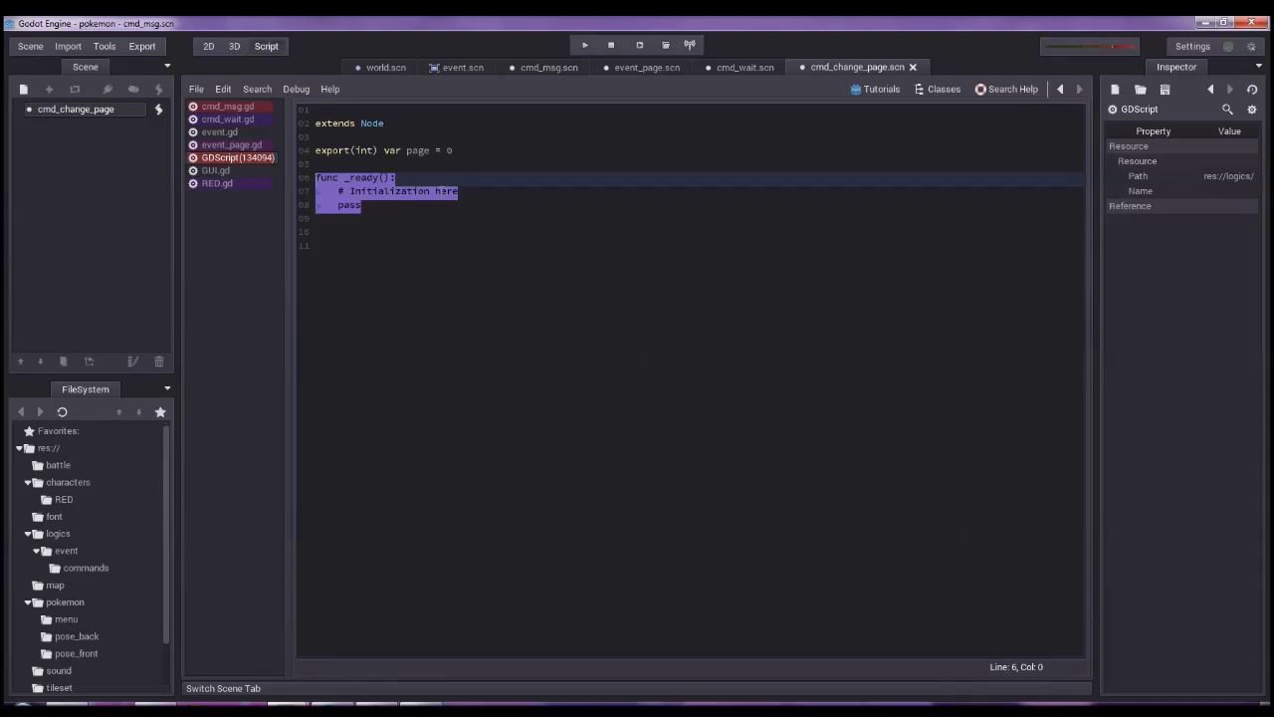
type("fun")
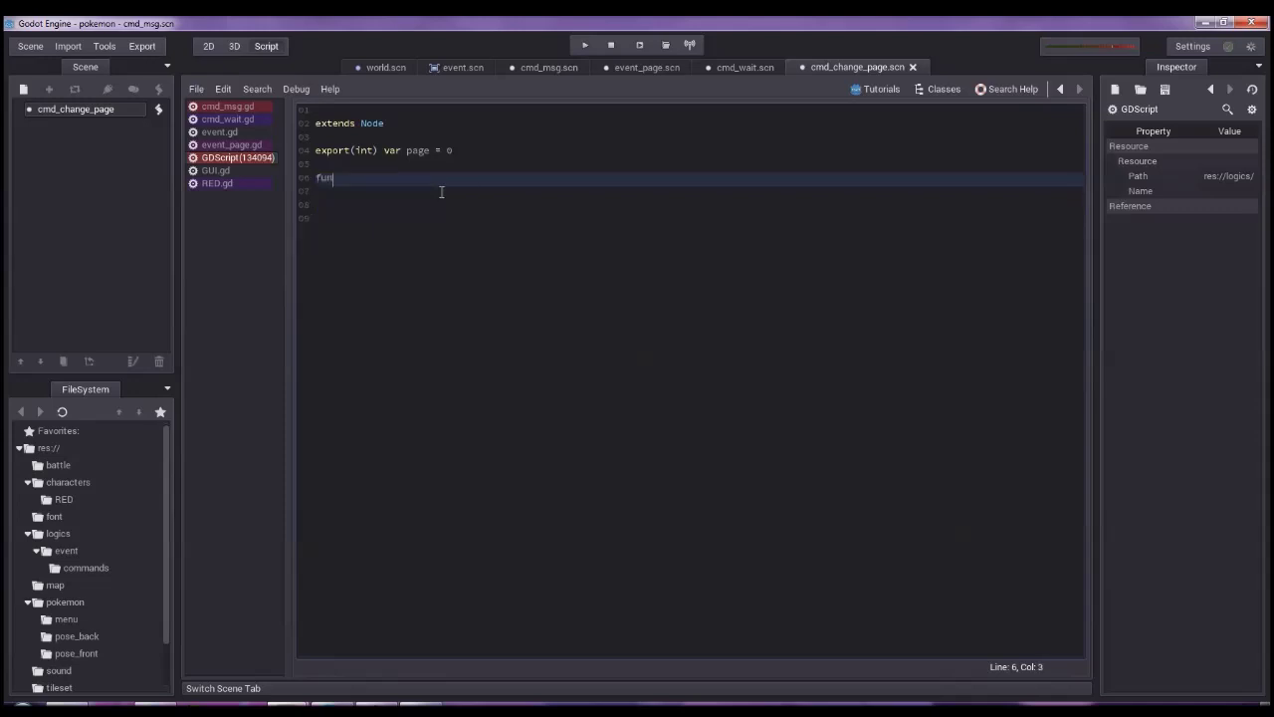
key("ctrl+z")
left_click_drag(394, 205, 339, 191)
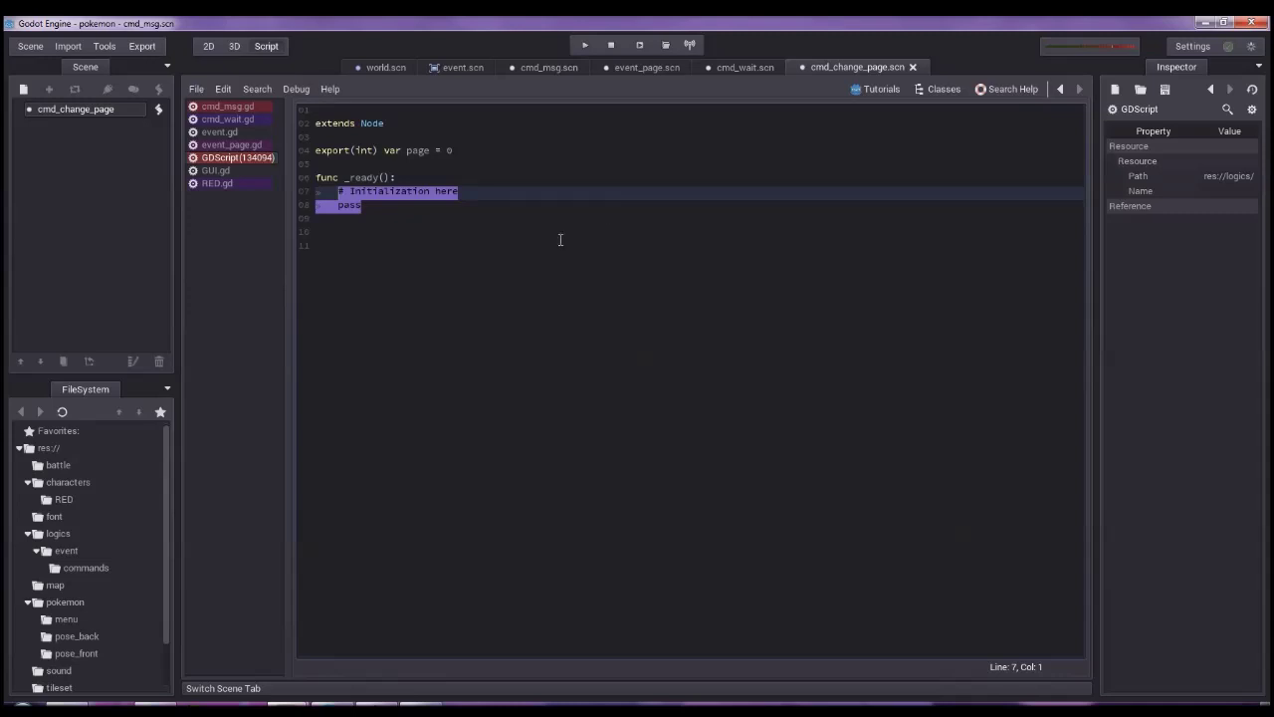
left_click(303, 185, "shift")
key("Delete")
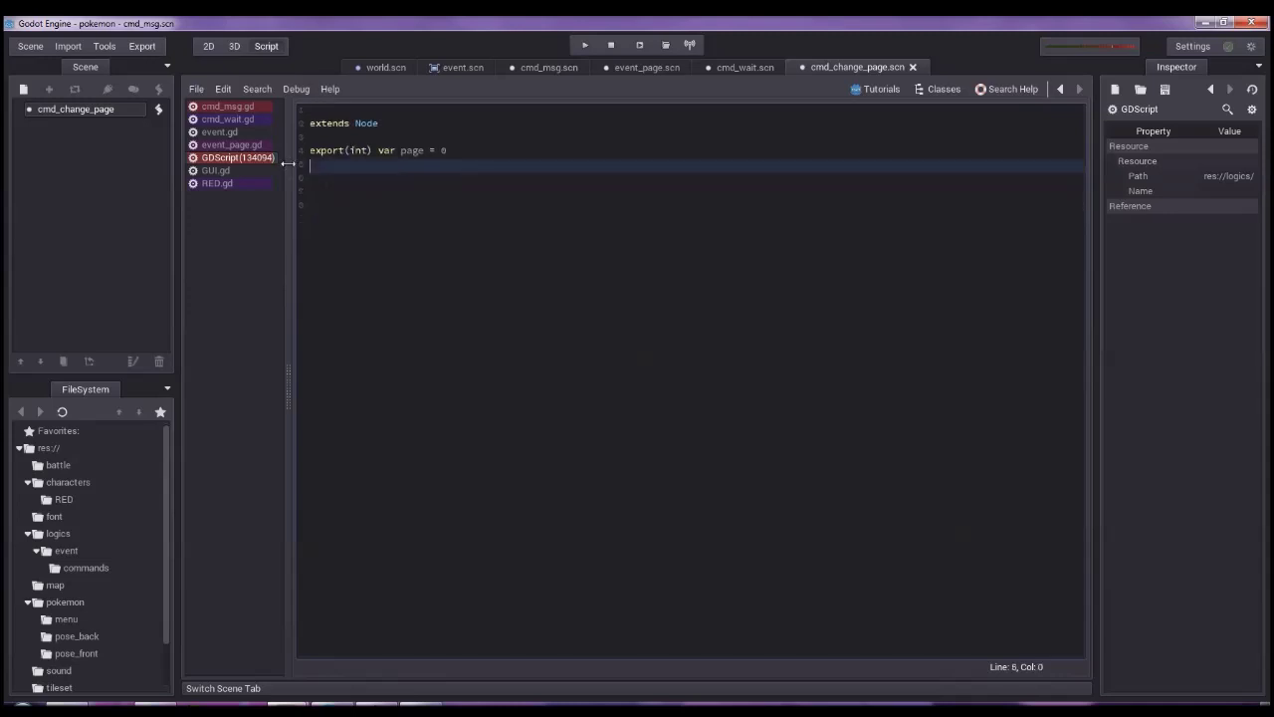
key("ctrl+s")
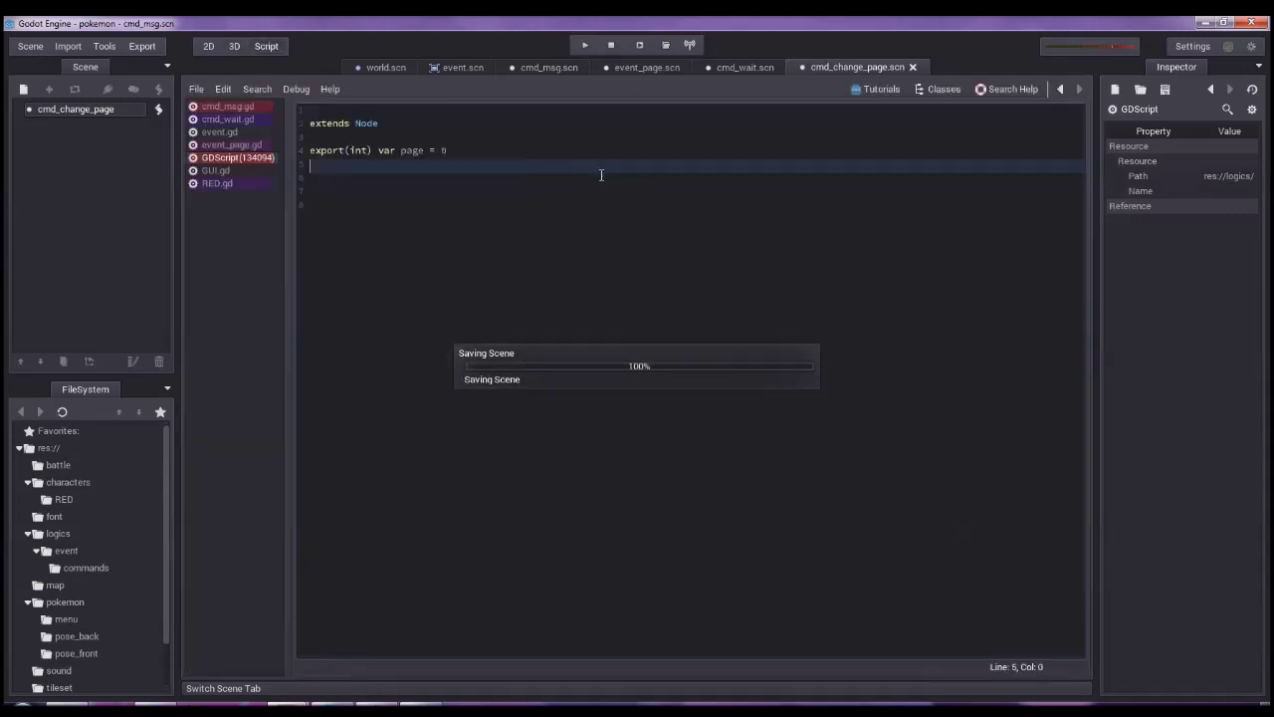
In event_page.gd, replace the old set_current_page check with if (cmd.get_name().starts_with("cmd_change_page")):.
left_click(643, 67)
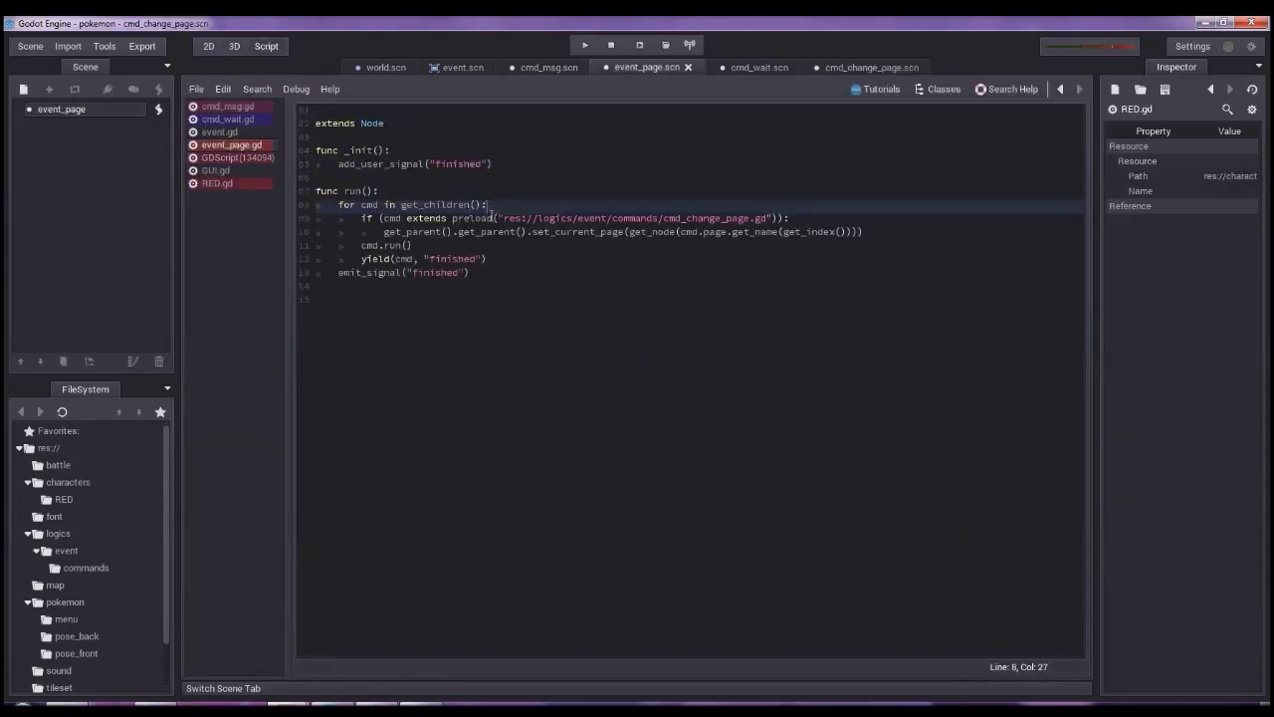
left_click_drag(856, 231, 277, 230)
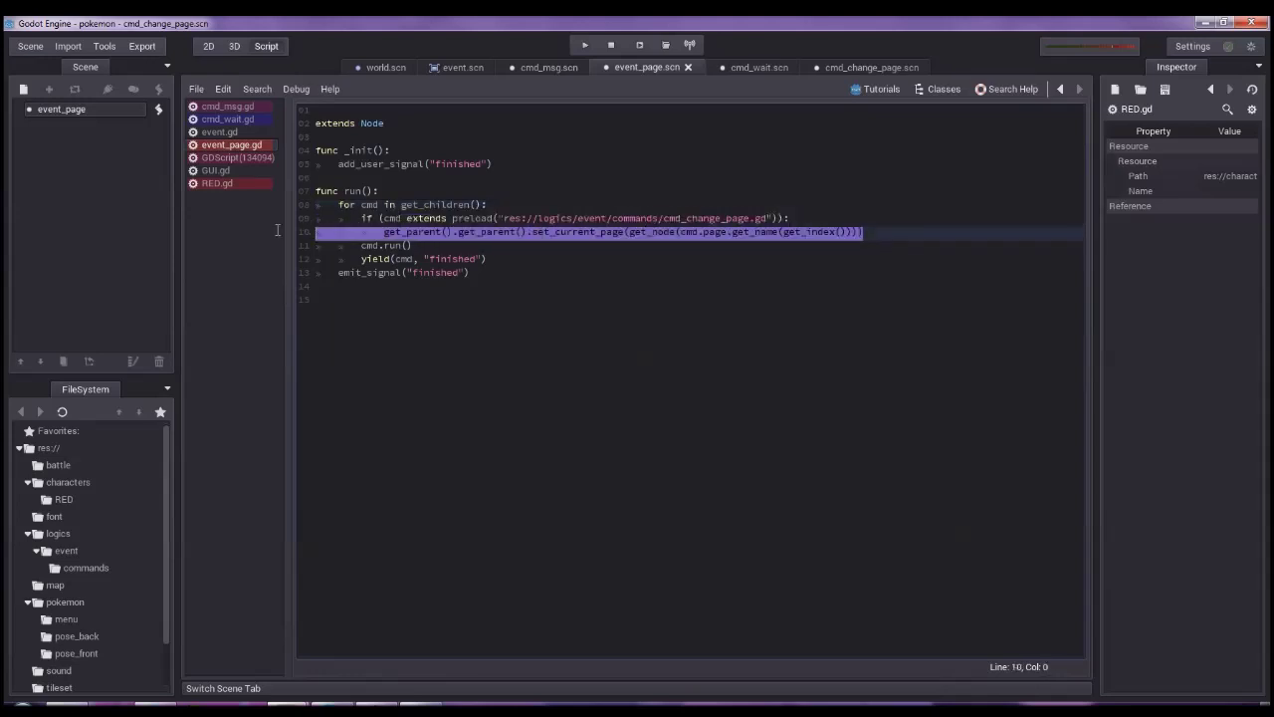
key("shift+Up")
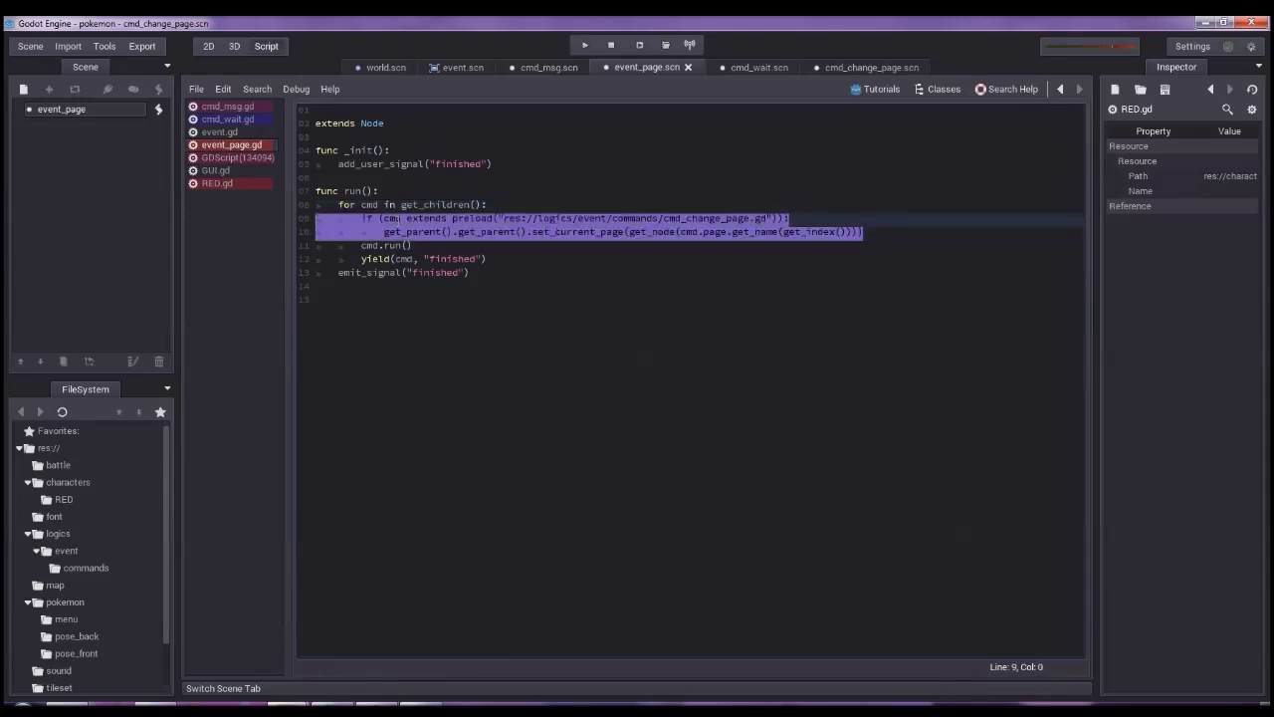
key("BackSpace")
key("Tab")
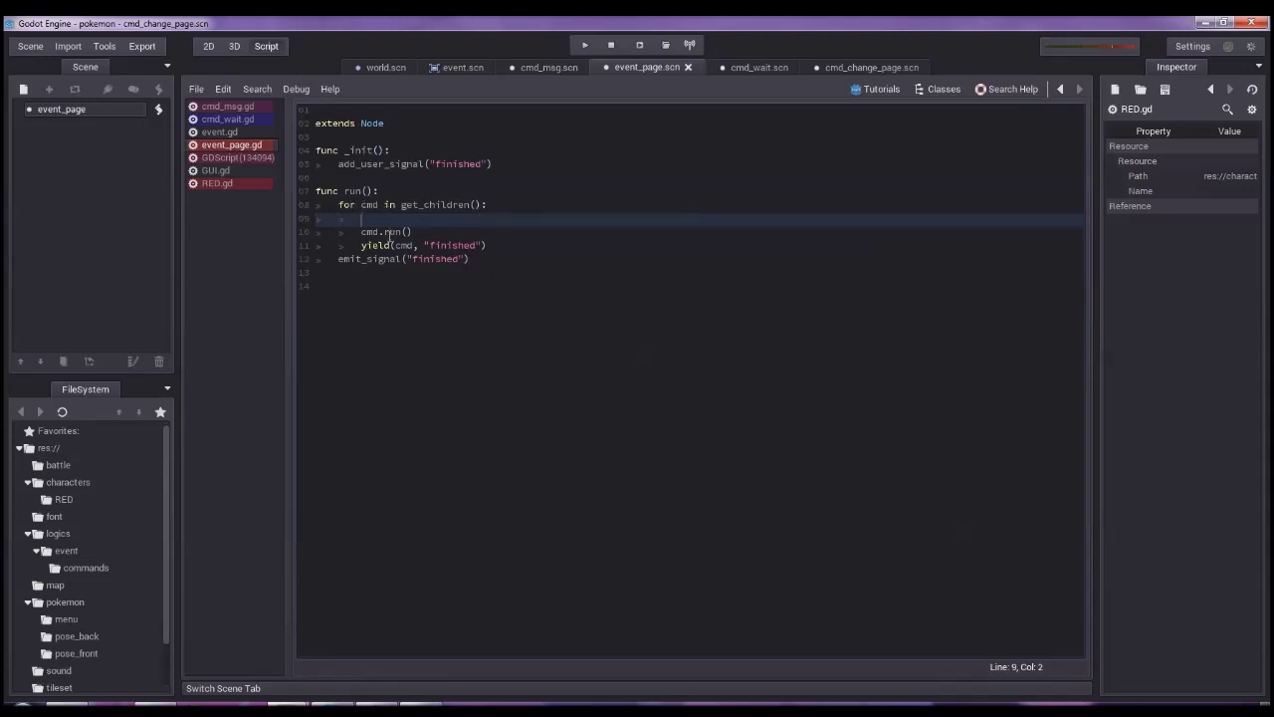
type("if (cmd.get_name")
type("().start")
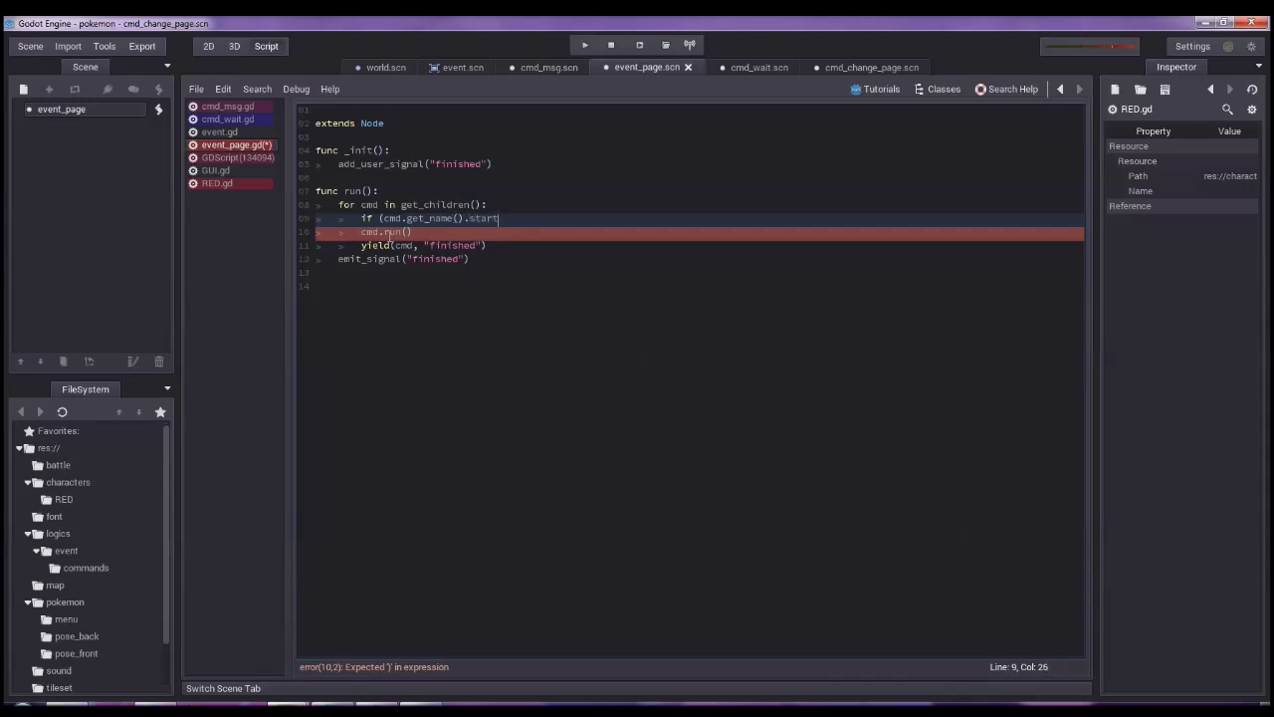
type("s_")
type("with")
type("()")
key("Left")
type("\"")
type("cmd_change_page")
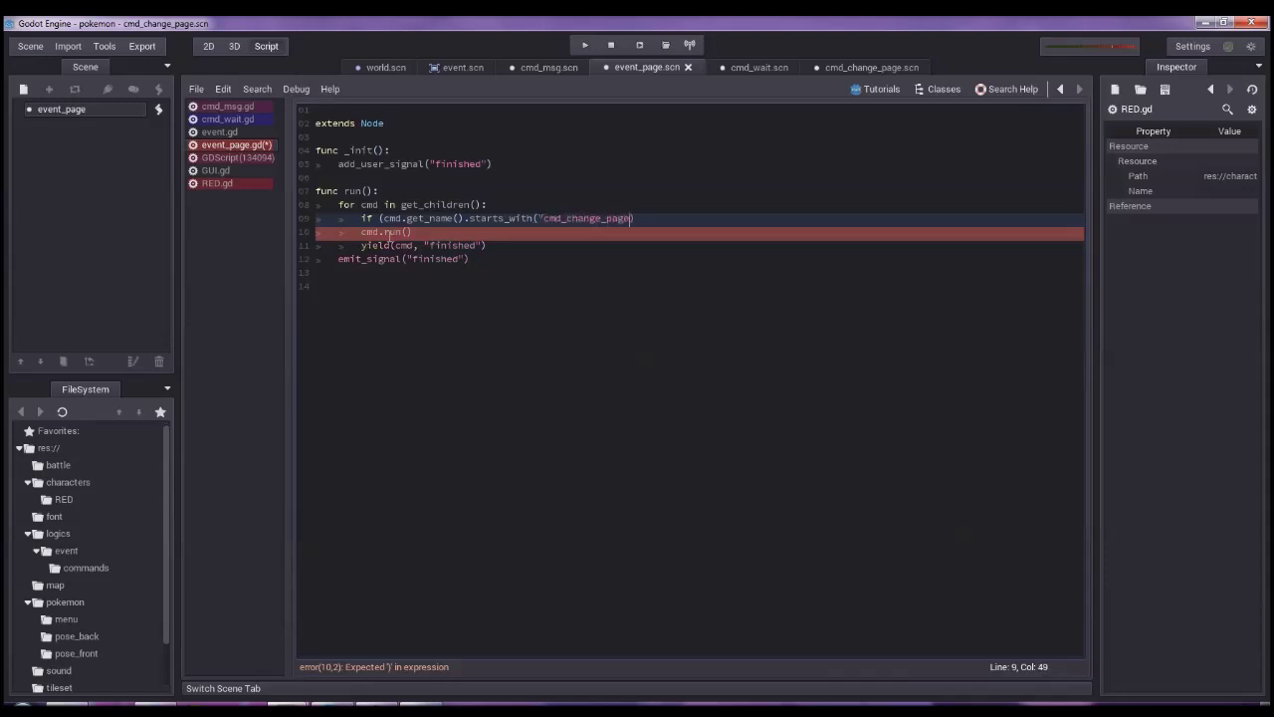
type("\"")
type(")")
type("):")
Begin the if-body with a get_parent() call, then bring up the event scene's script.
key("Return")
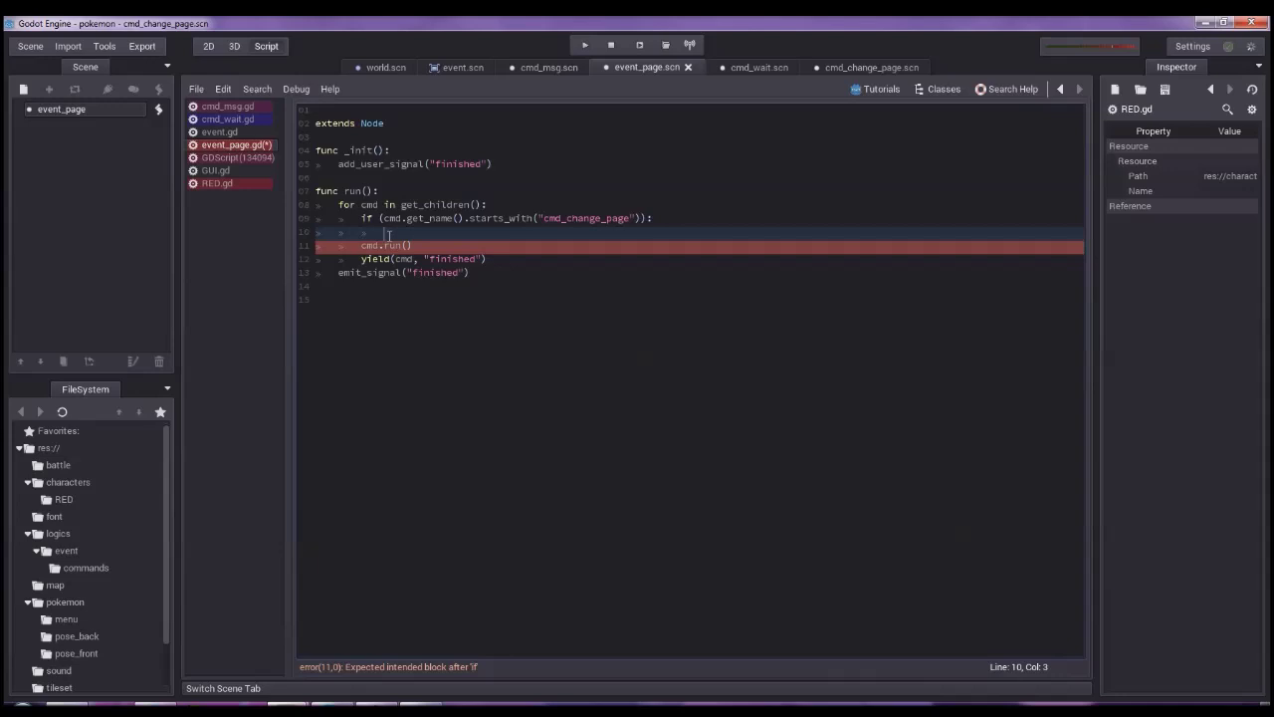
type("get")
type("_pat")
key("BackSpace")
type("re")
key("Return")
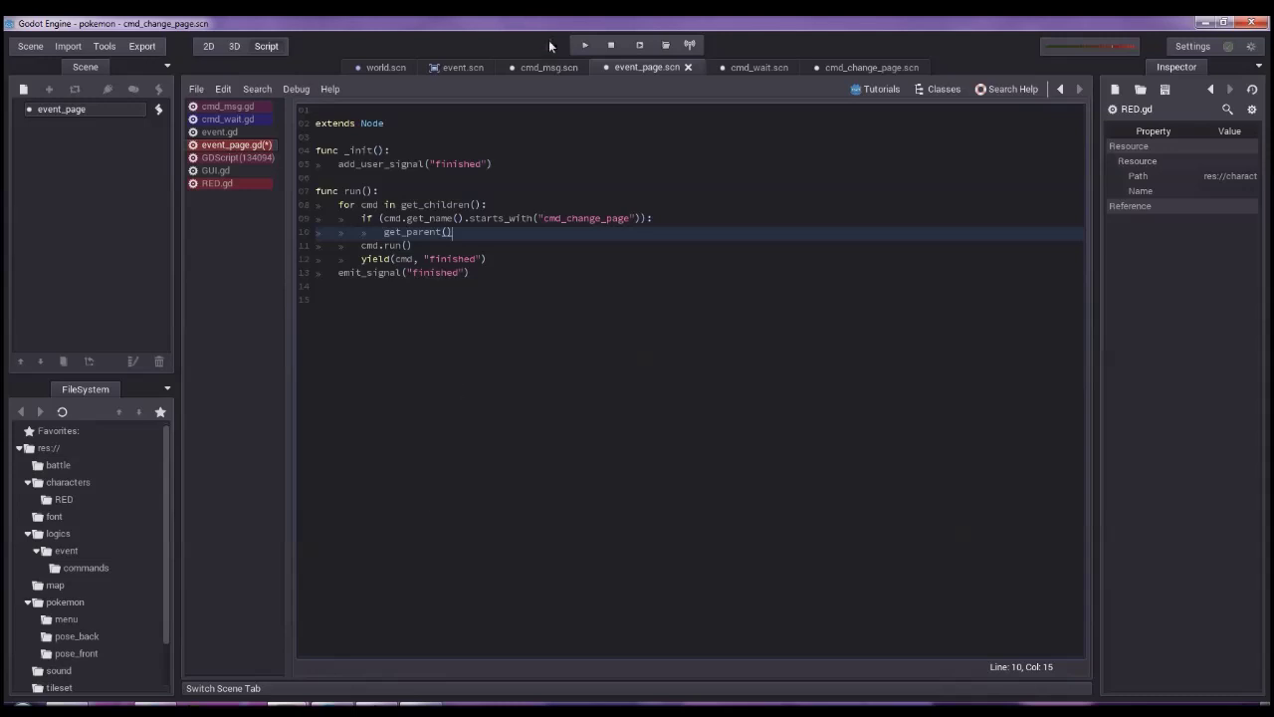
left_click(460, 67)
left_click(665, 68)
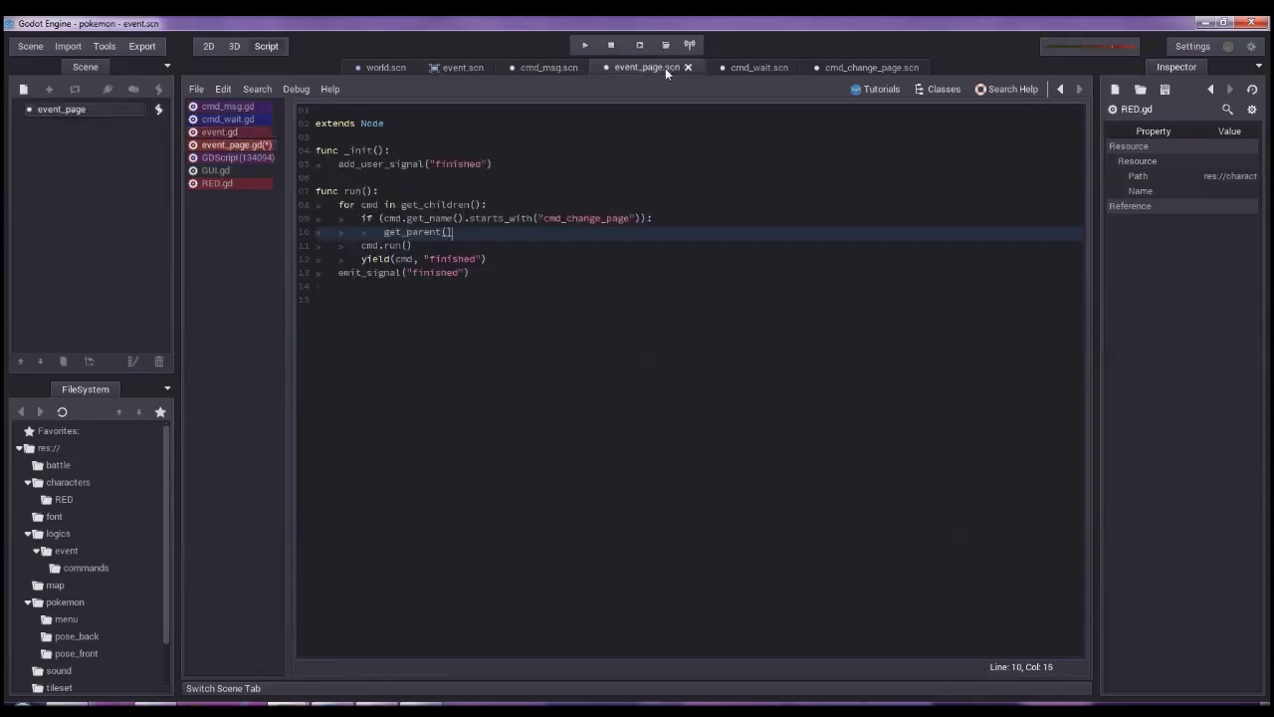
left_click(461, 66)
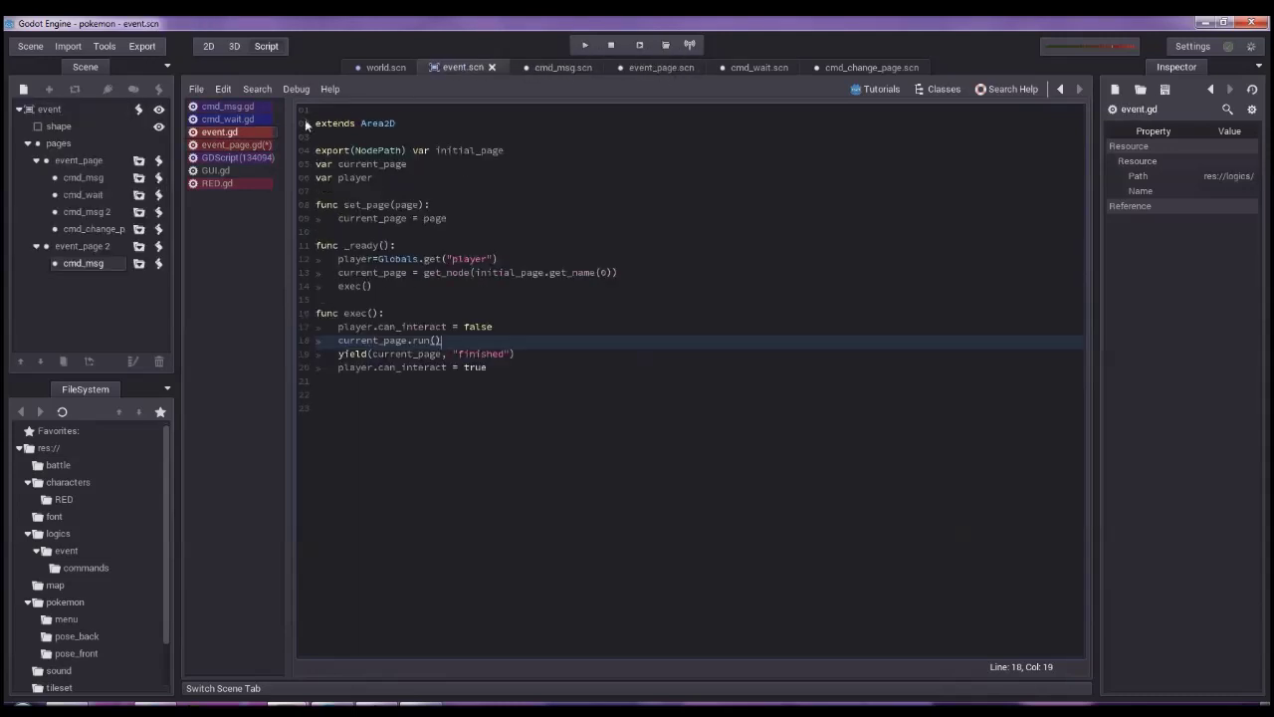
Complete the branch as get_parent().set_page(get_parent().get_child(cmd.page)) in event_page.gd.
left_click(252, 146)
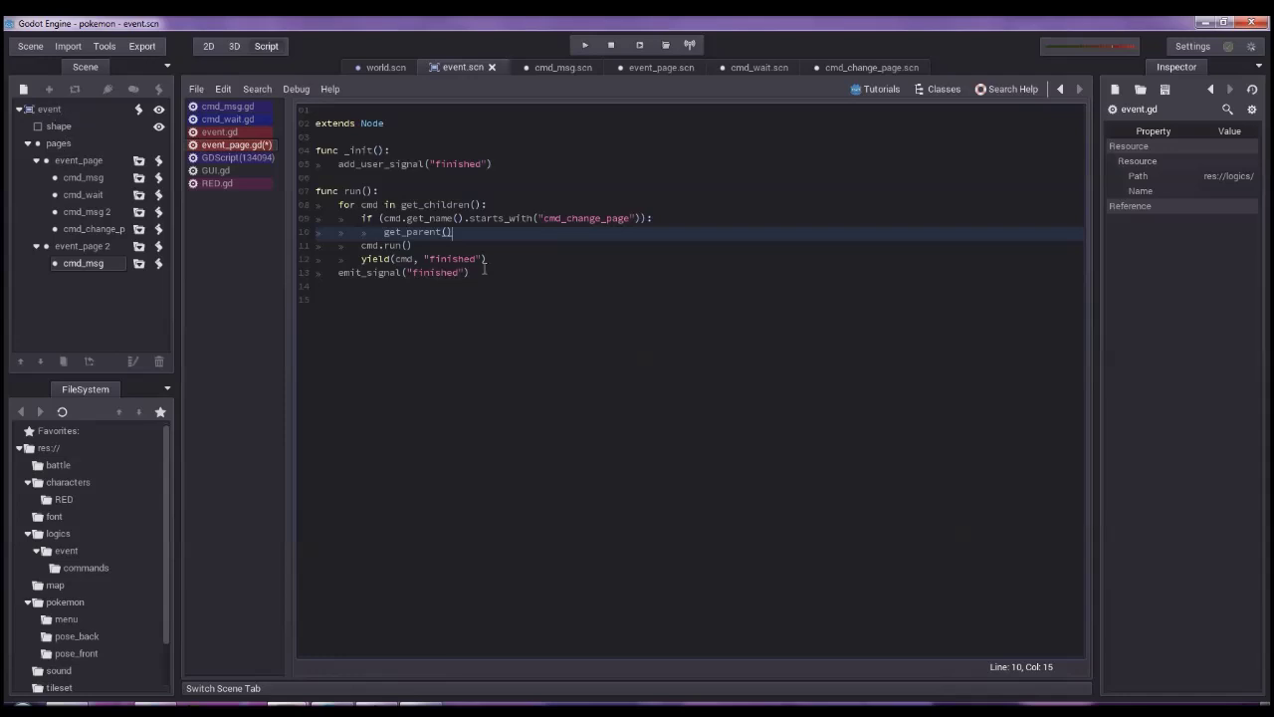
type(".get_parent")
type("()")
type(".")
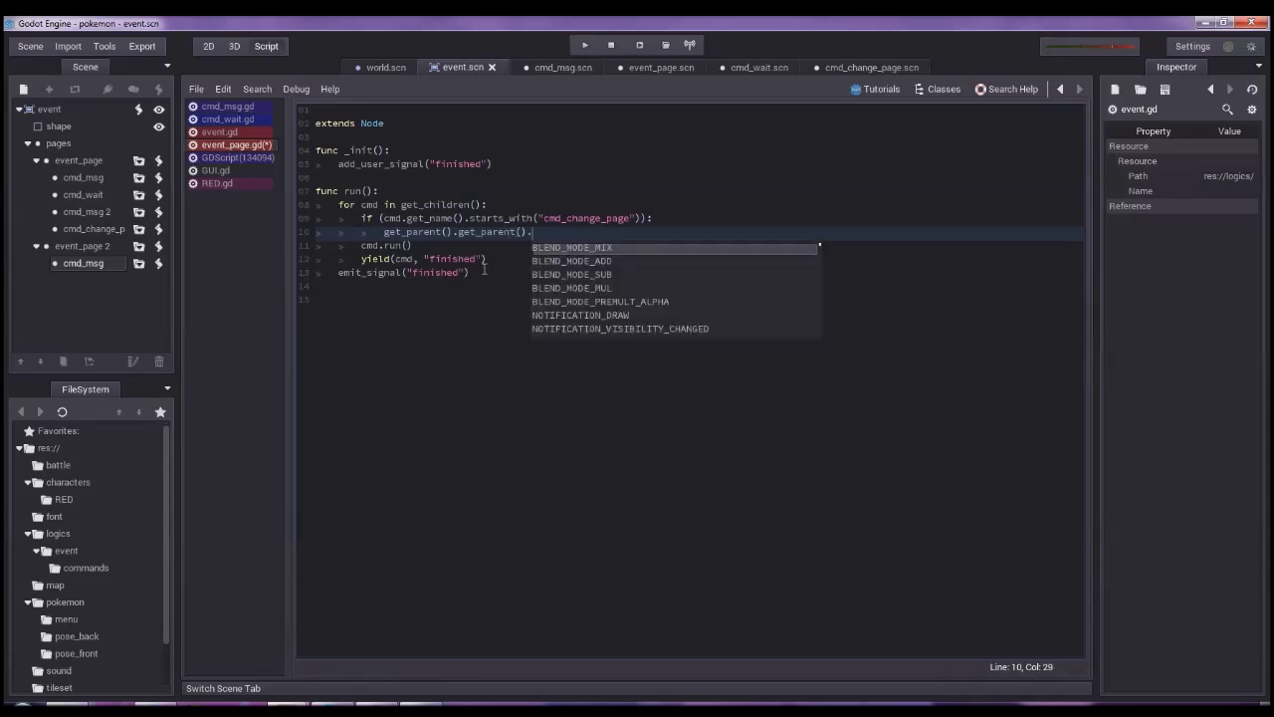
type("set_")
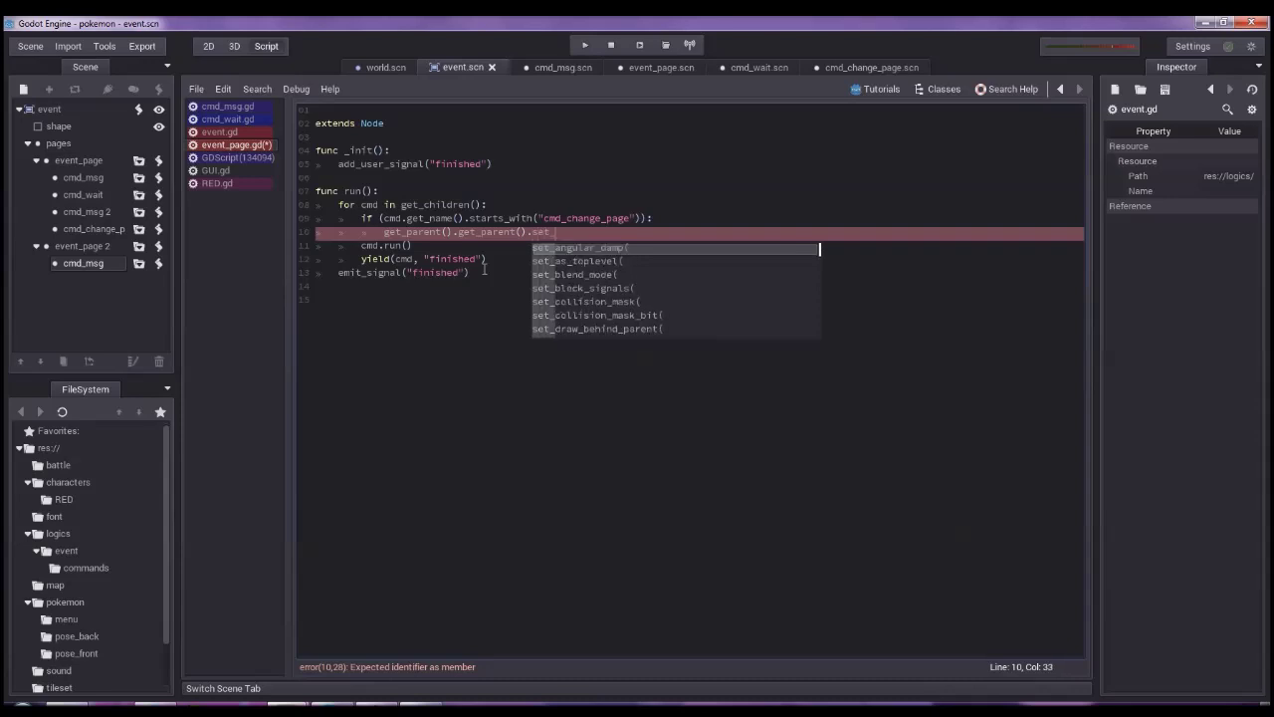
type("pa")
key("Return")
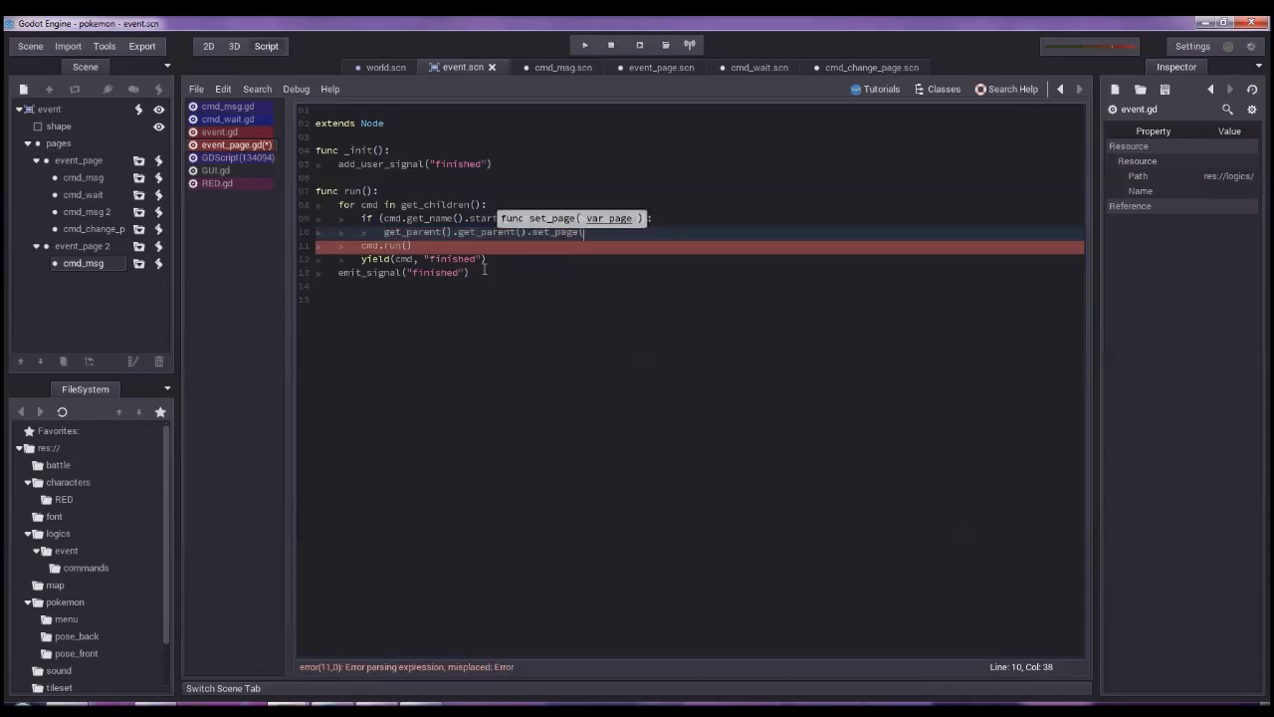
key("Up")
key("Down")
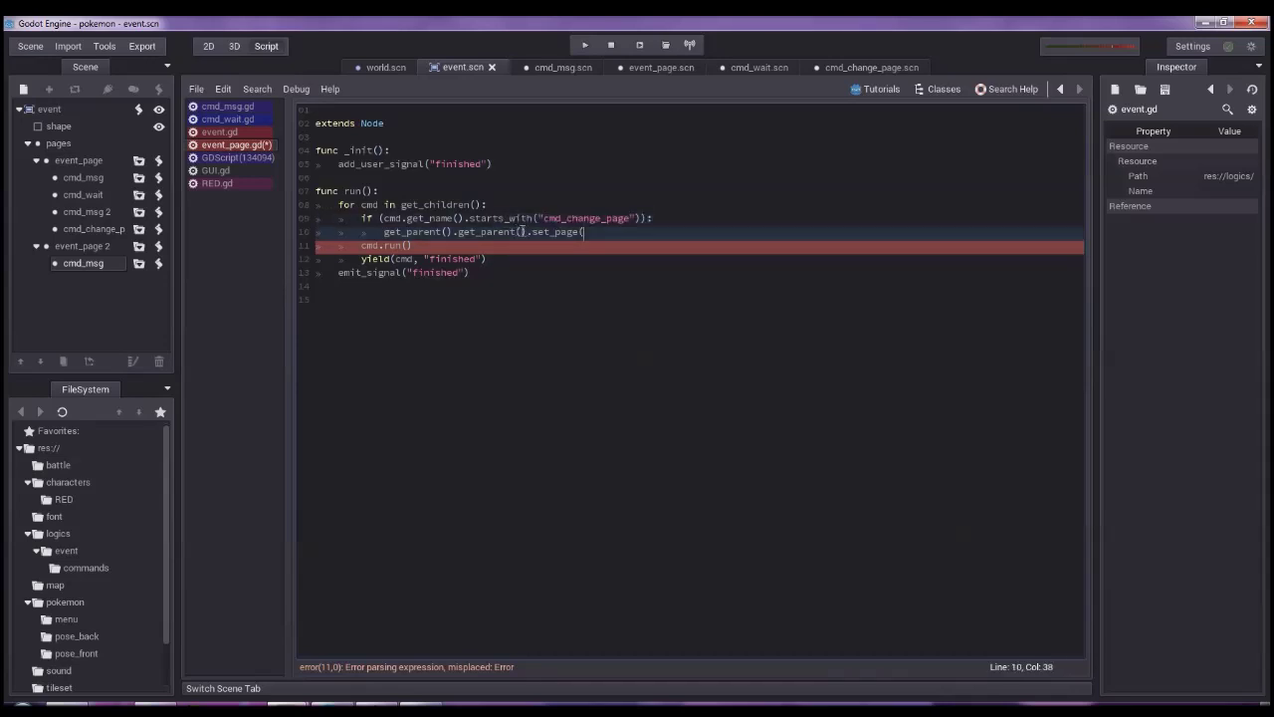
type("get_pare")
key("Return")
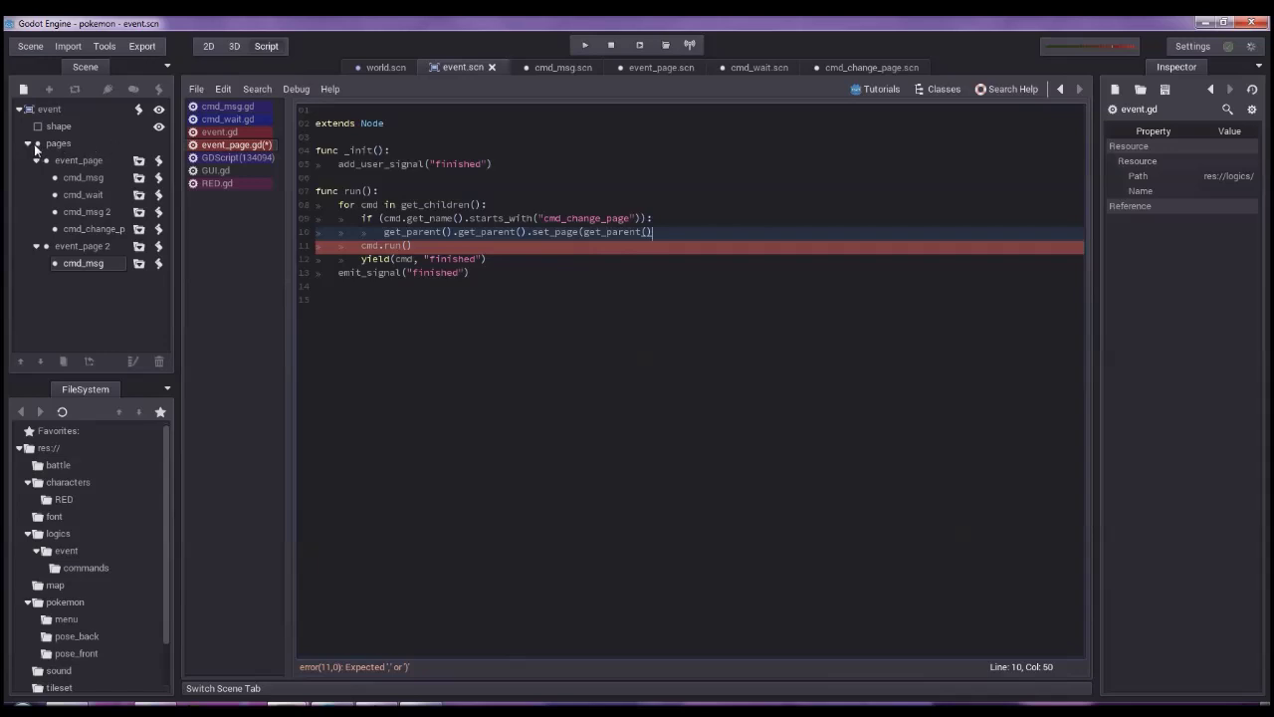
type(".get_")
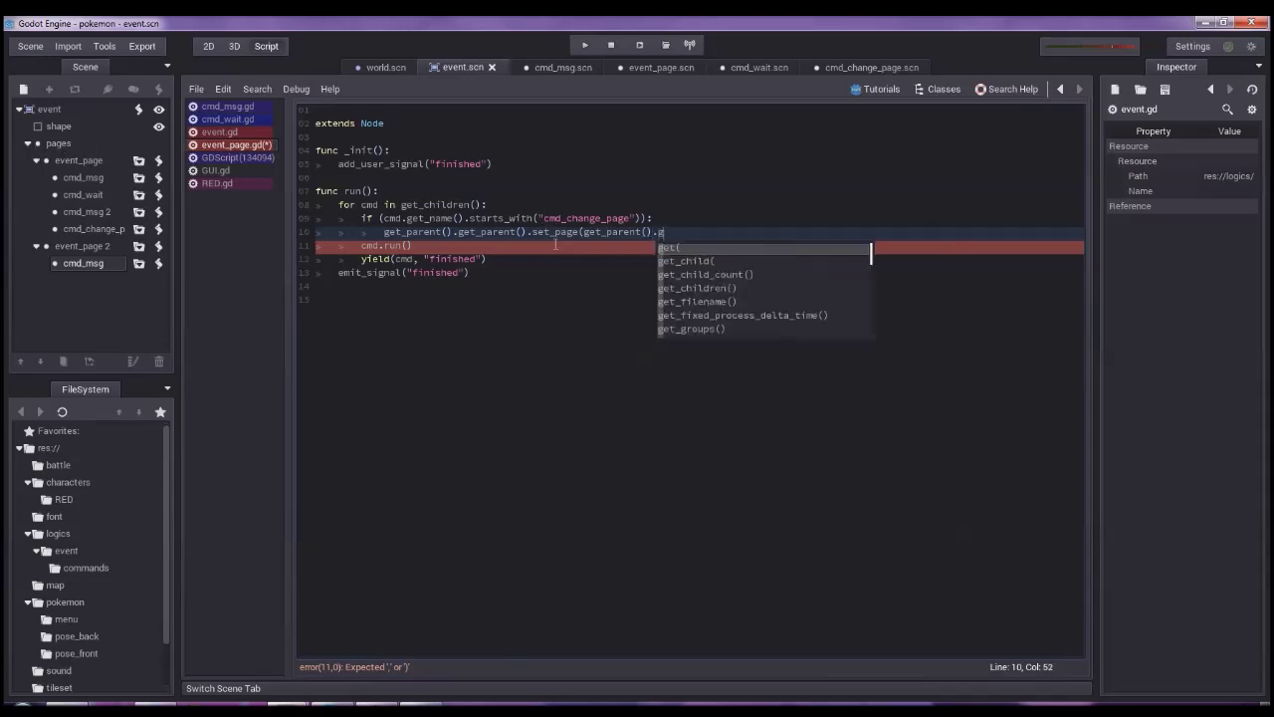
type("c")
key("Return")
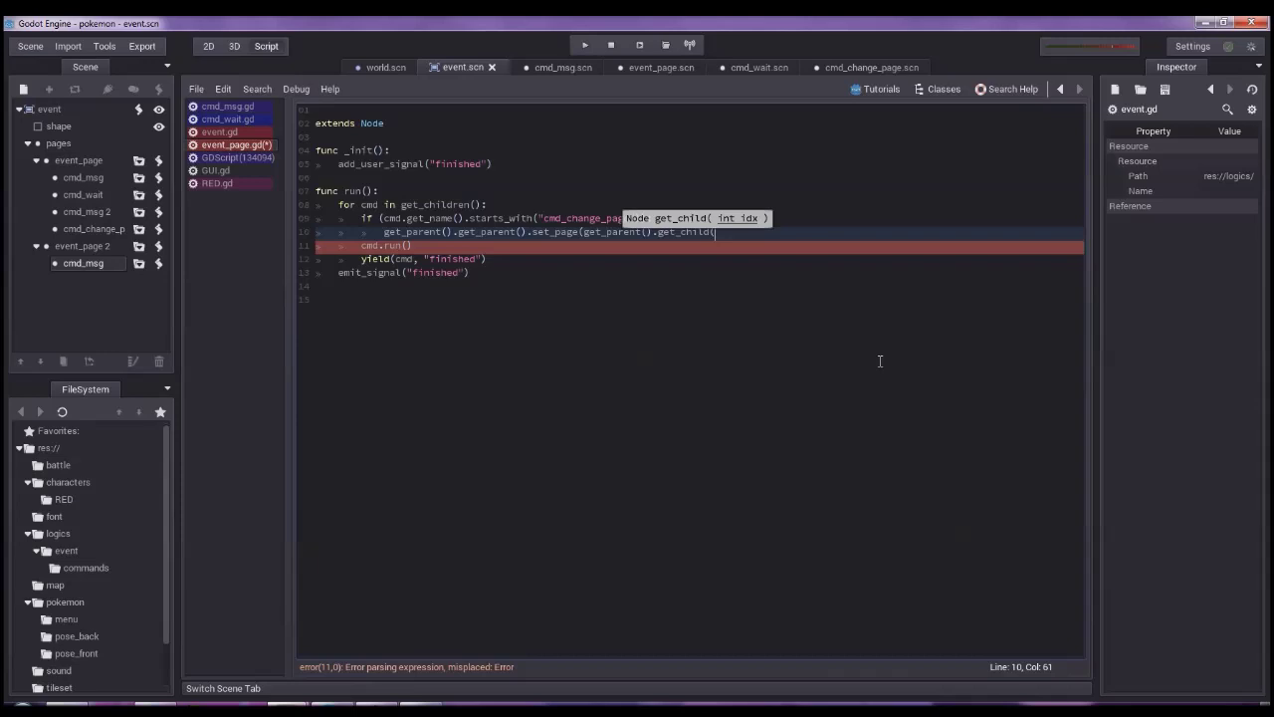
type("cmd.page")
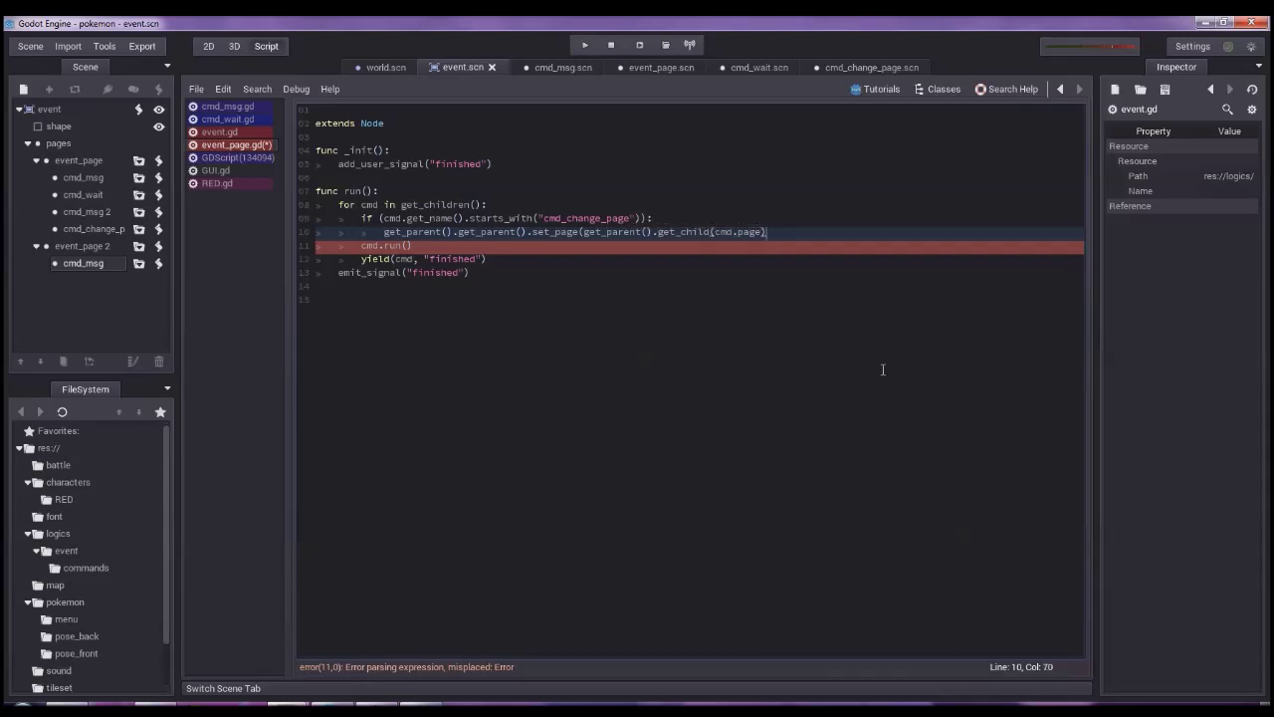
left_click(855, 67)
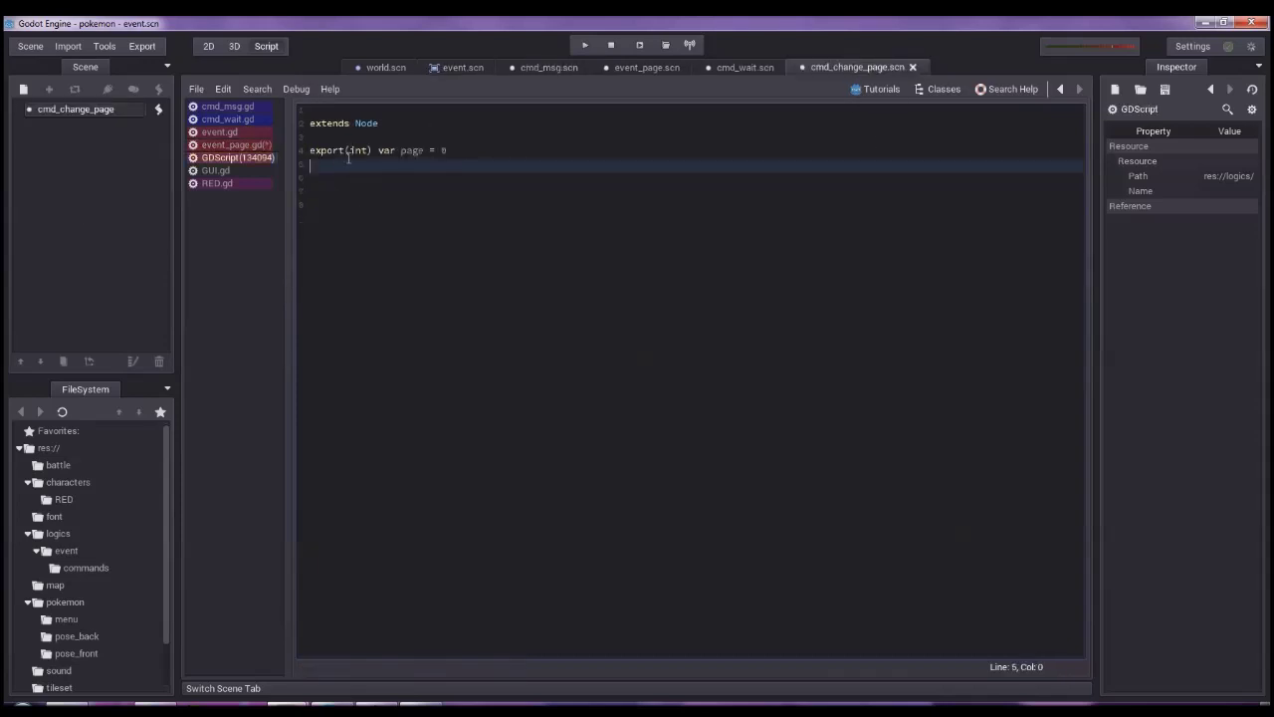
Add an else: after the set_page line, indent the run and yield lines under it, and save.
left_click(729, 67)
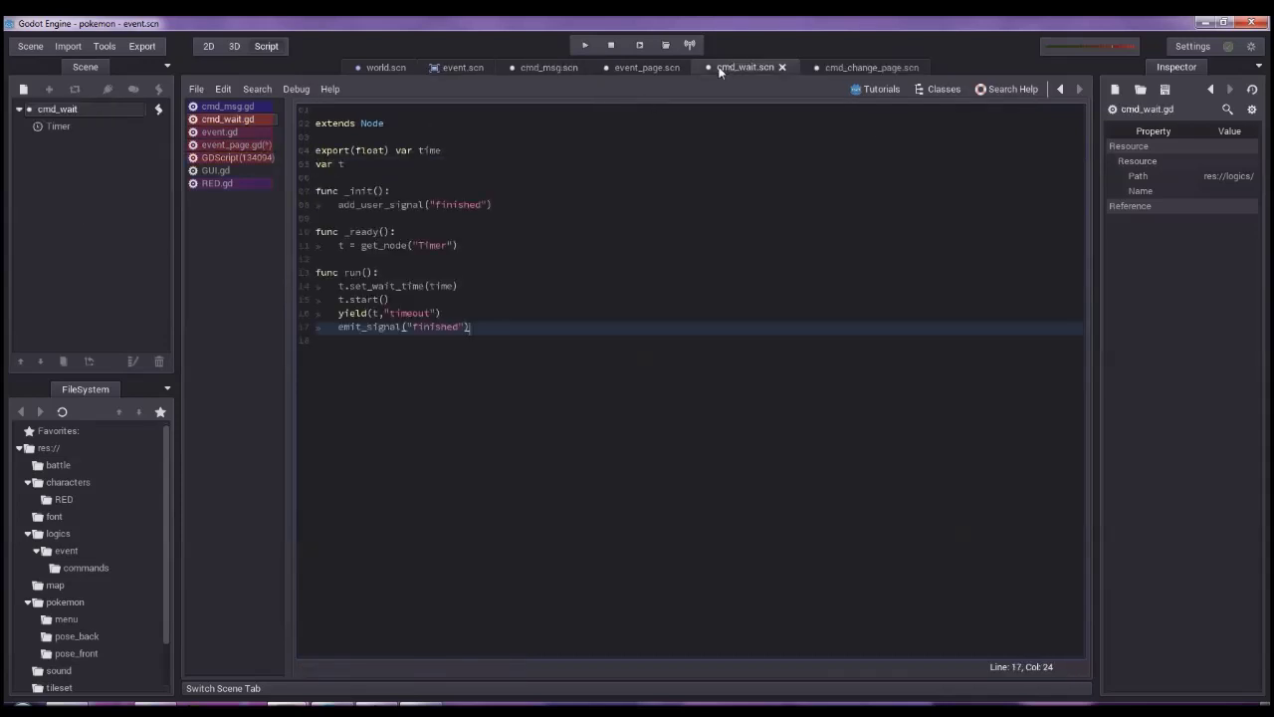
left_click(657, 65)
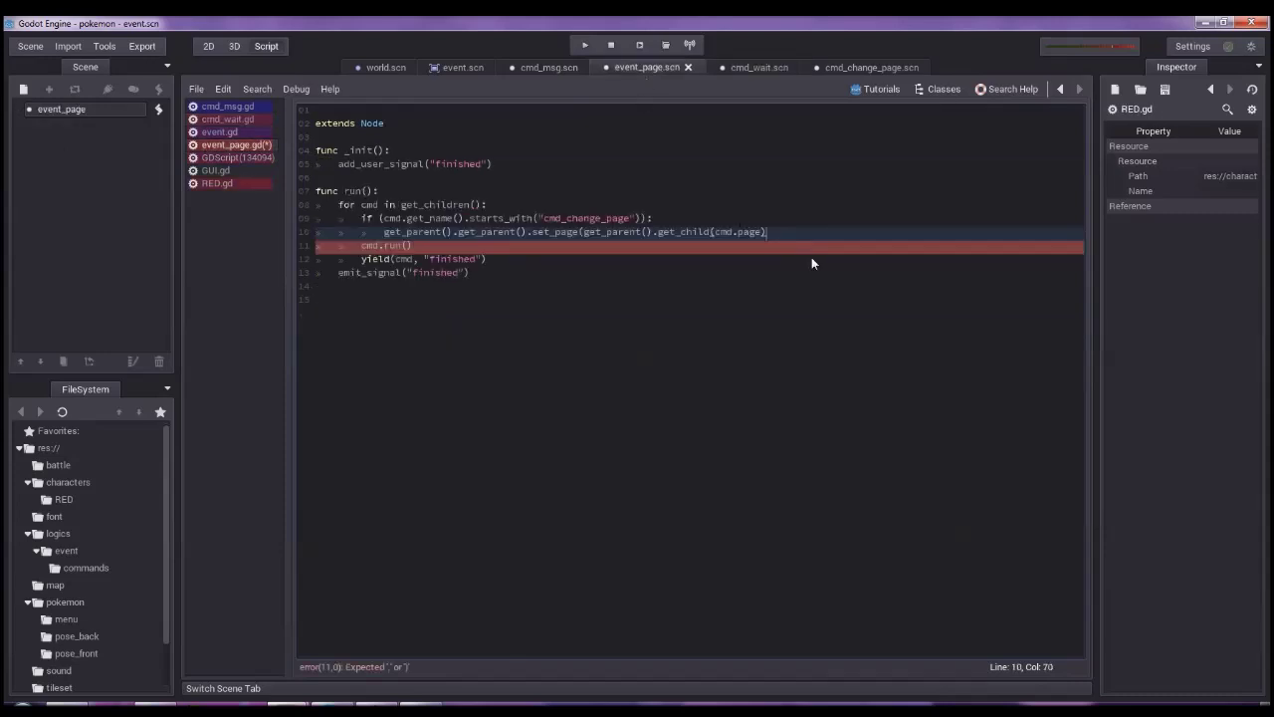
key("Return")
key("BackSpace")
type("else:")
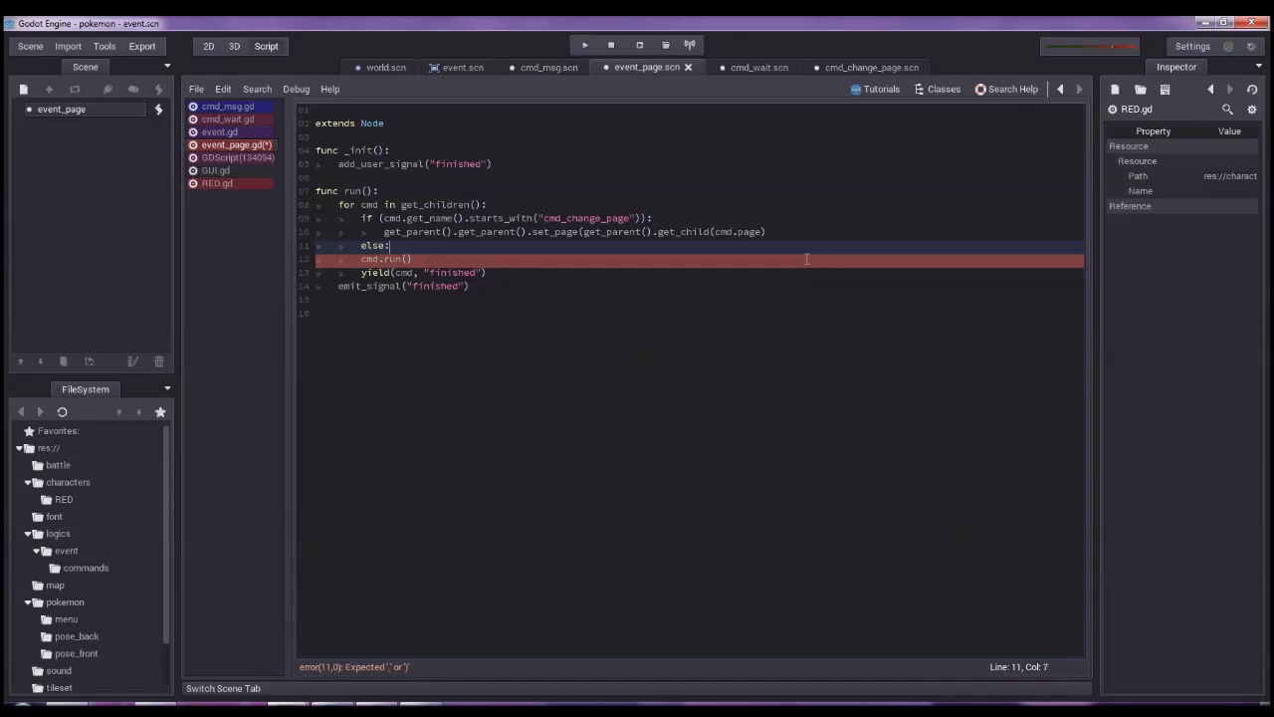
left_click_drag(484, 277, 281, 262)
key("Tab")
left_click(583, 278)
key("ctrl+s")
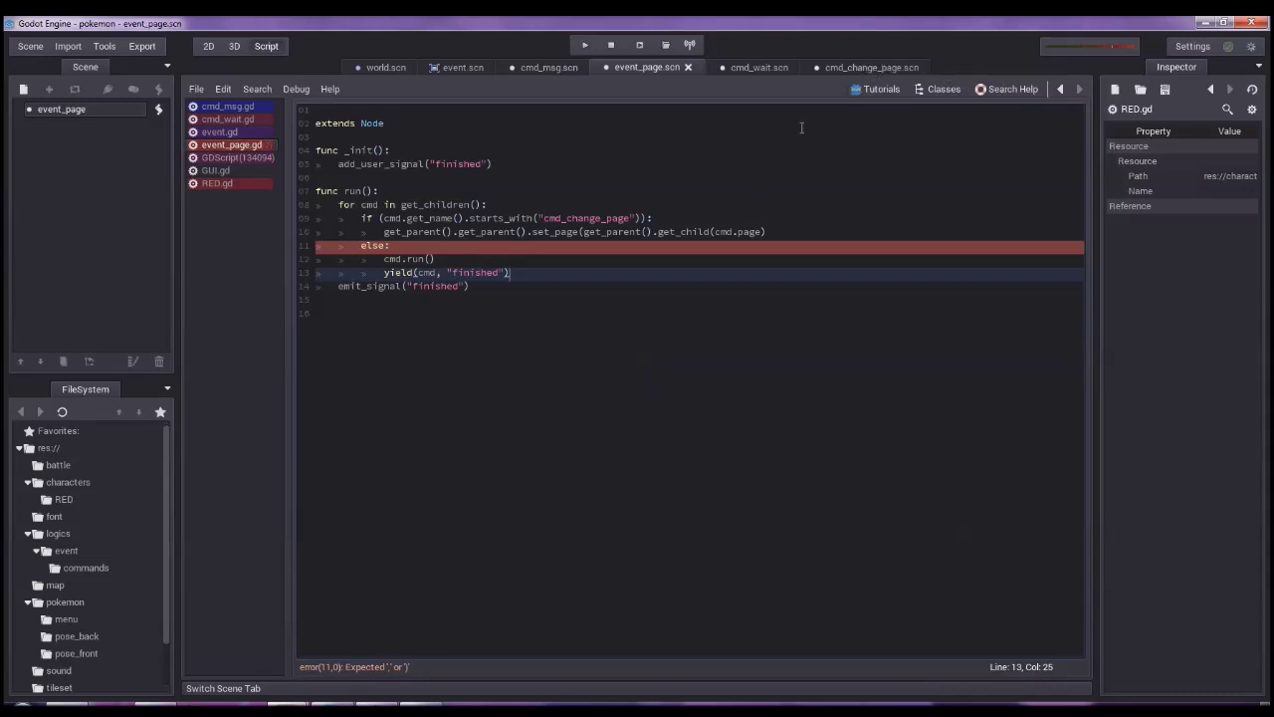
Add the missing closing parenthesis to the set_page line and save.
left_click(894, 228)
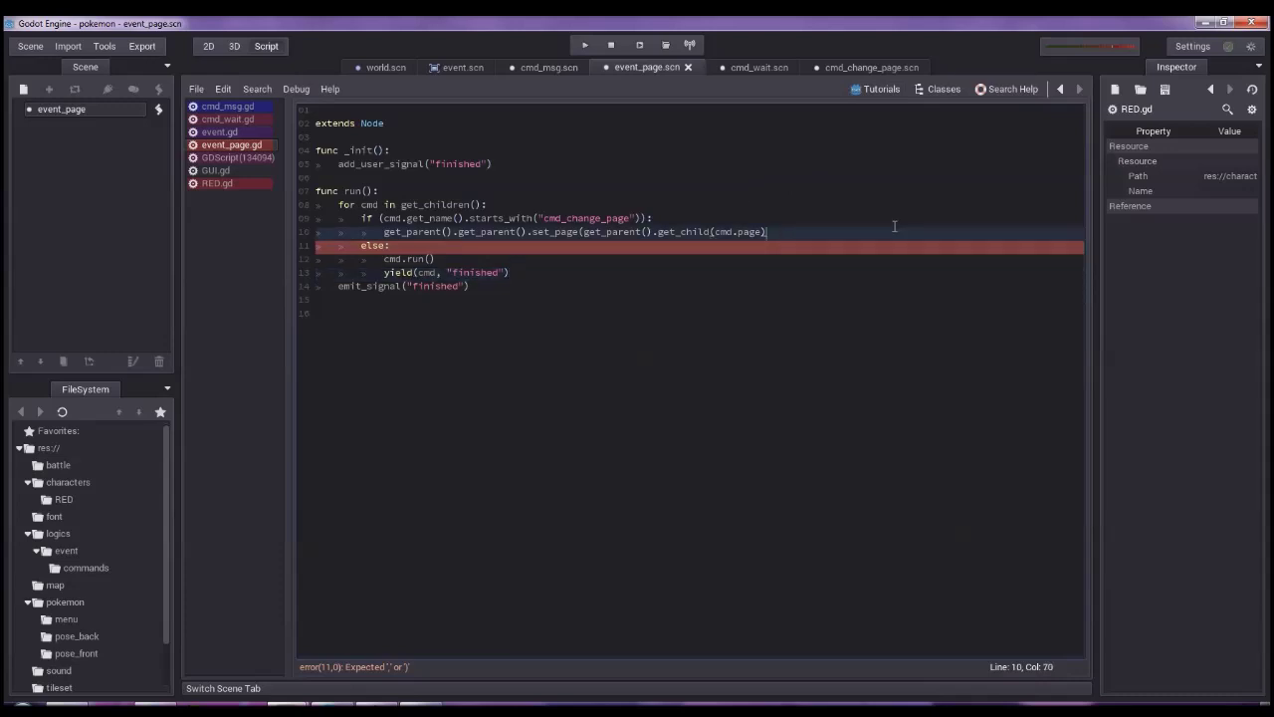
type(")")
key("ctrl+s")
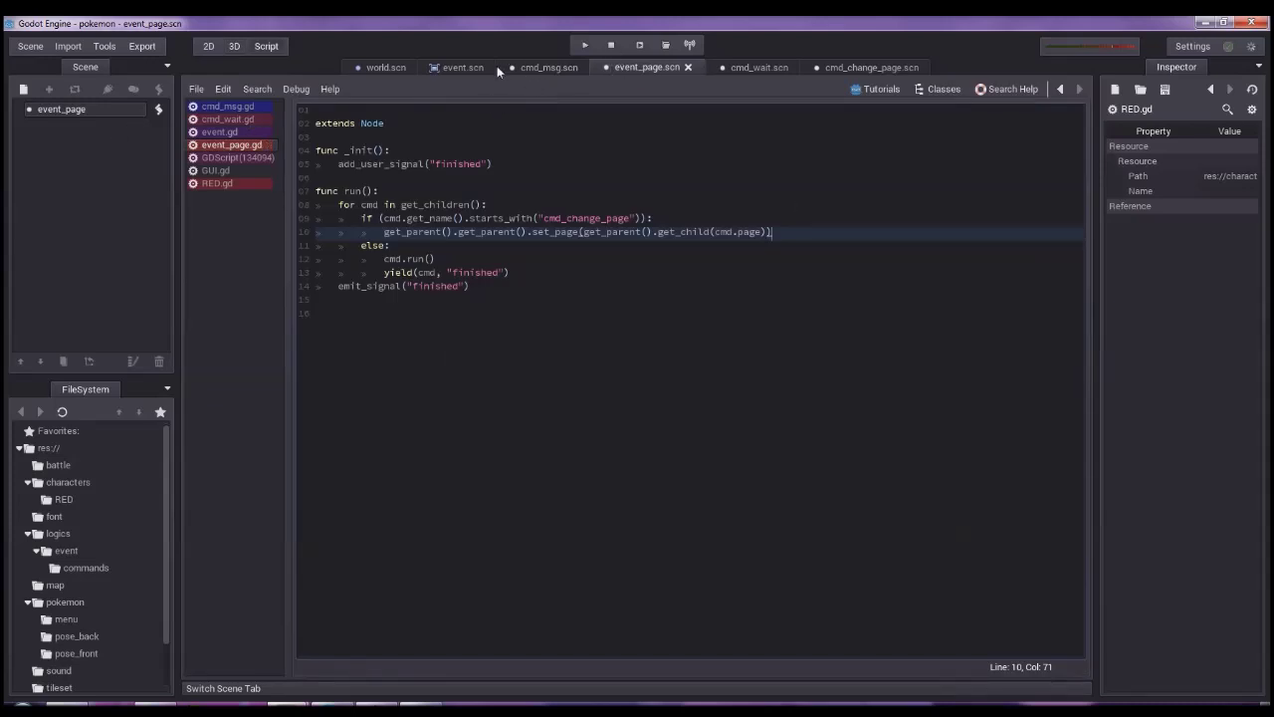
In event.gd's _ready, add yield(current_page, "finished") and a second exec(), save, and run the game.
left_click(463, 68)
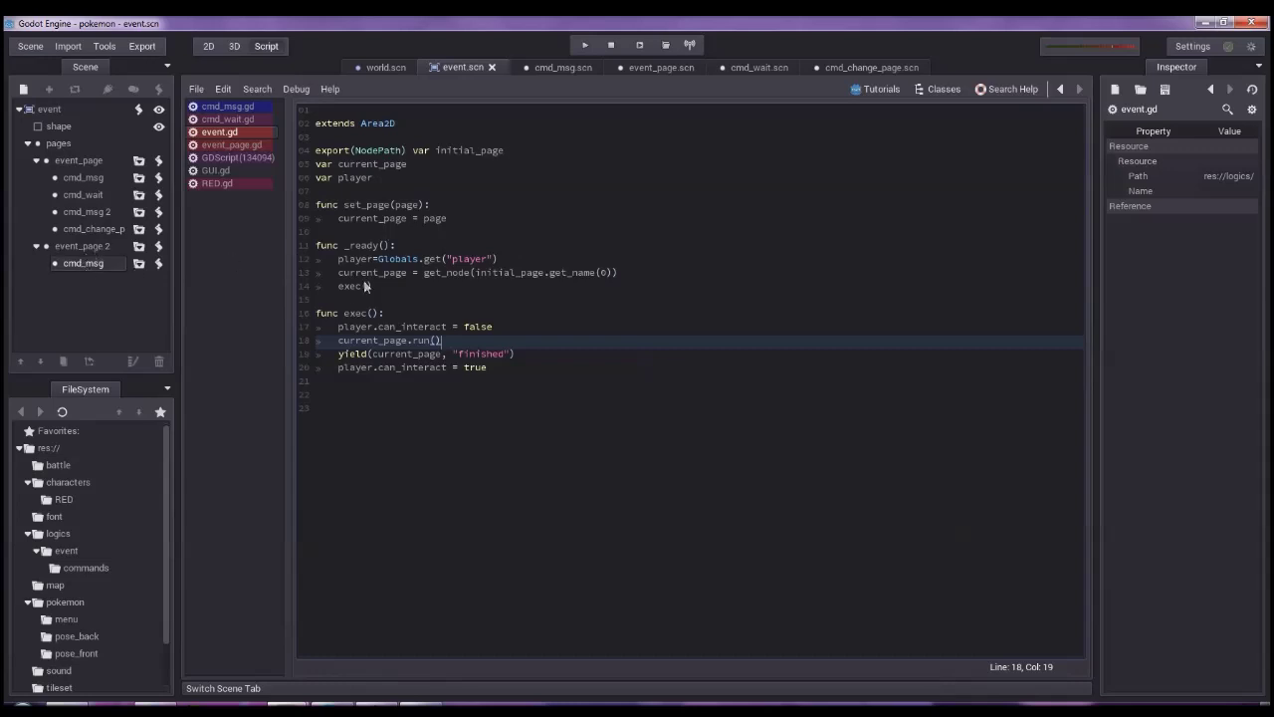
left_click(408, 277)
left_click(399, 287)
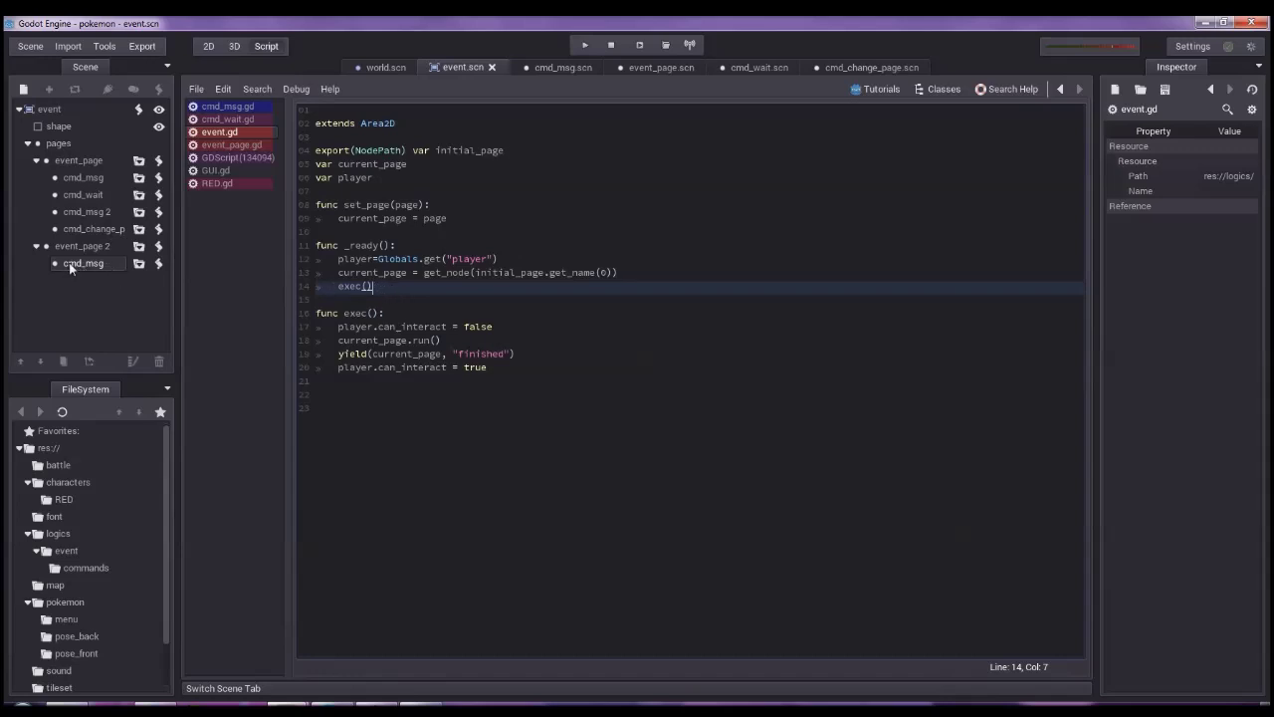
key("Return")
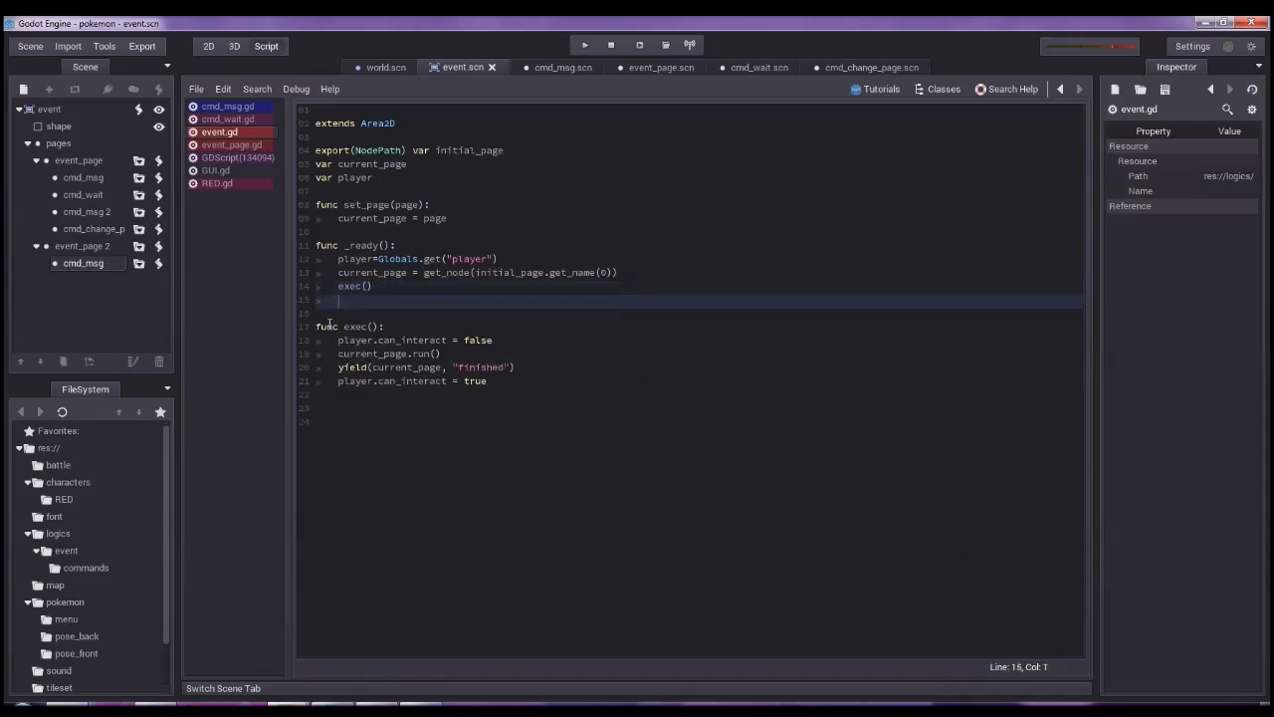
type("yield")
type("(")
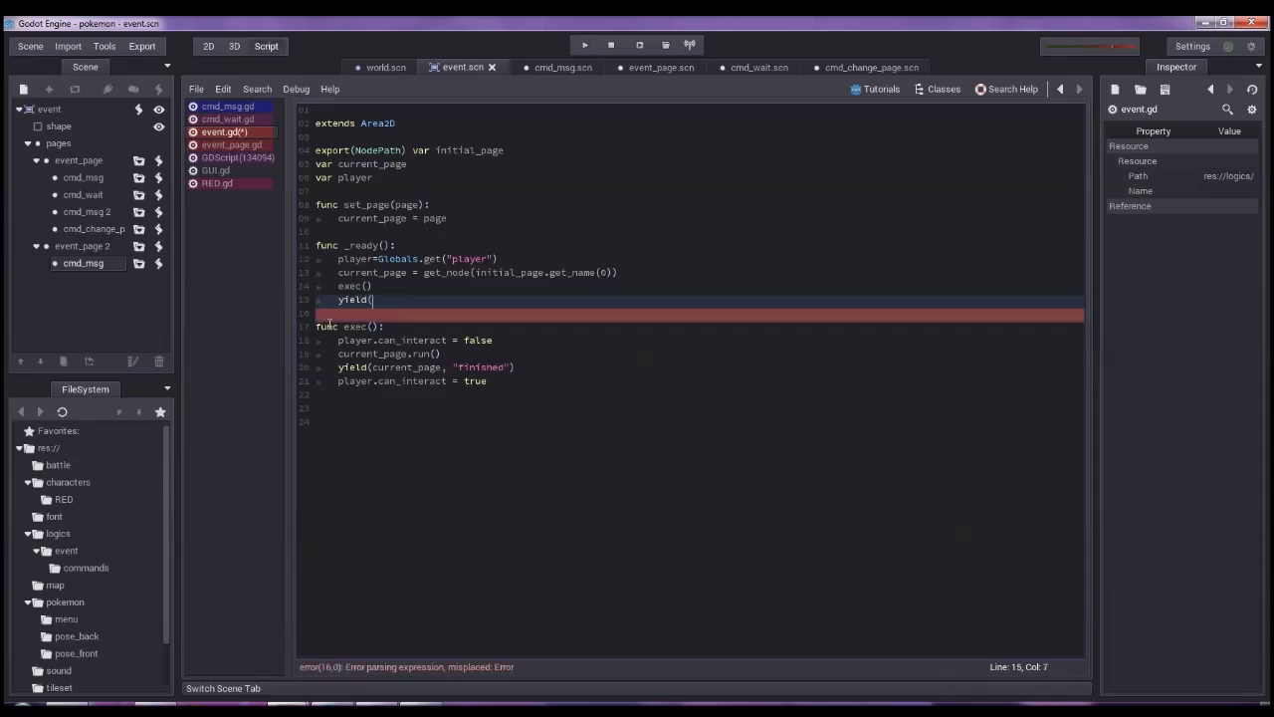
type("current_page")
type(", \"finished\")")
key("Return")
type("exec")
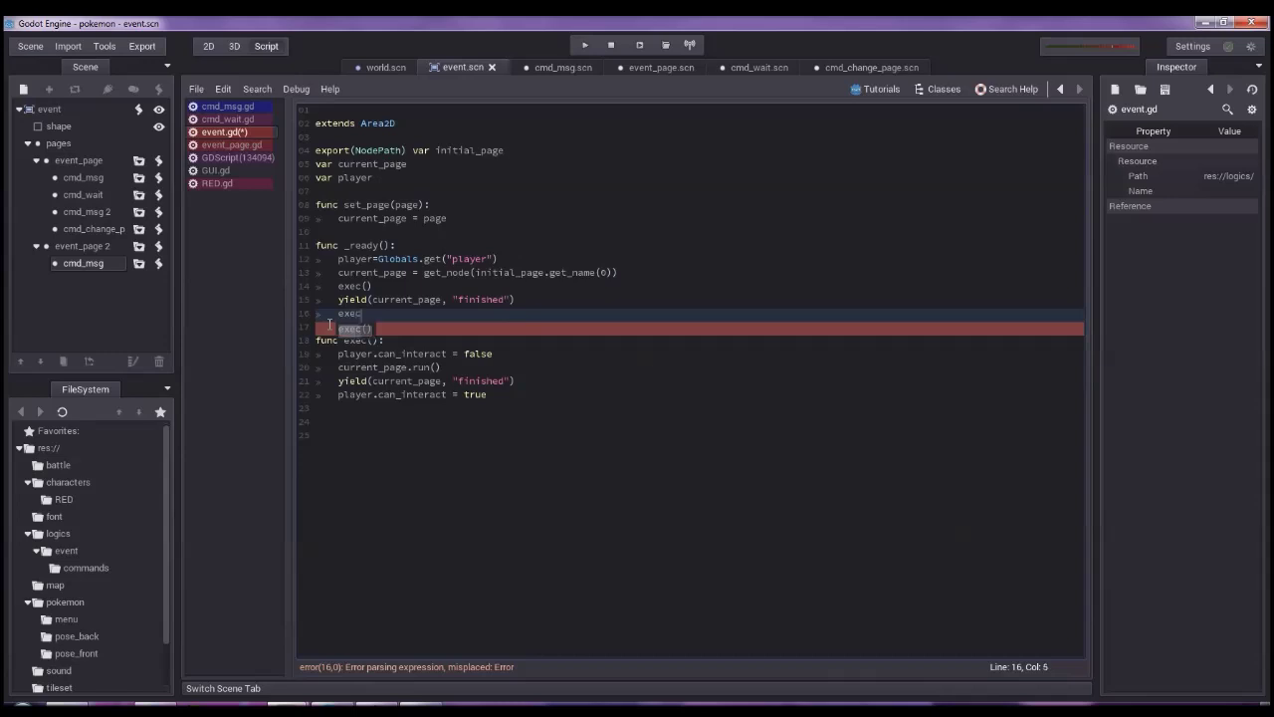
key("Return")
key("ctrl+s")
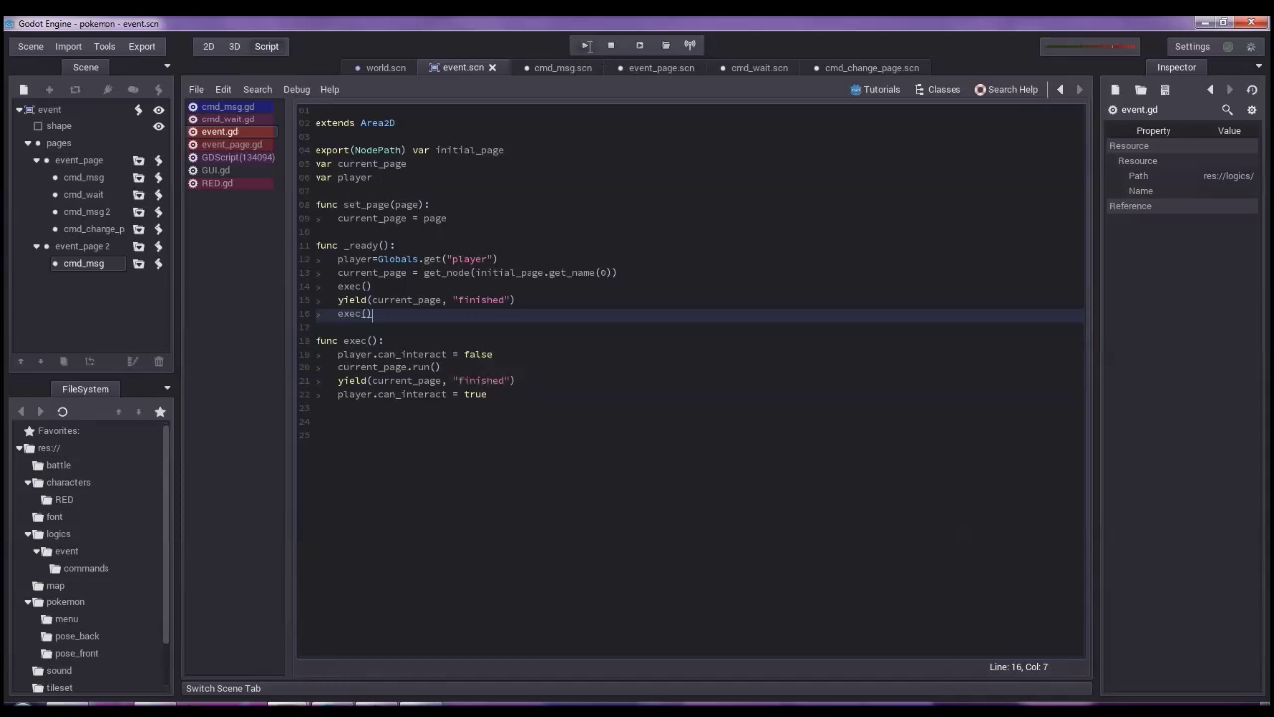
left_click(586, 47)
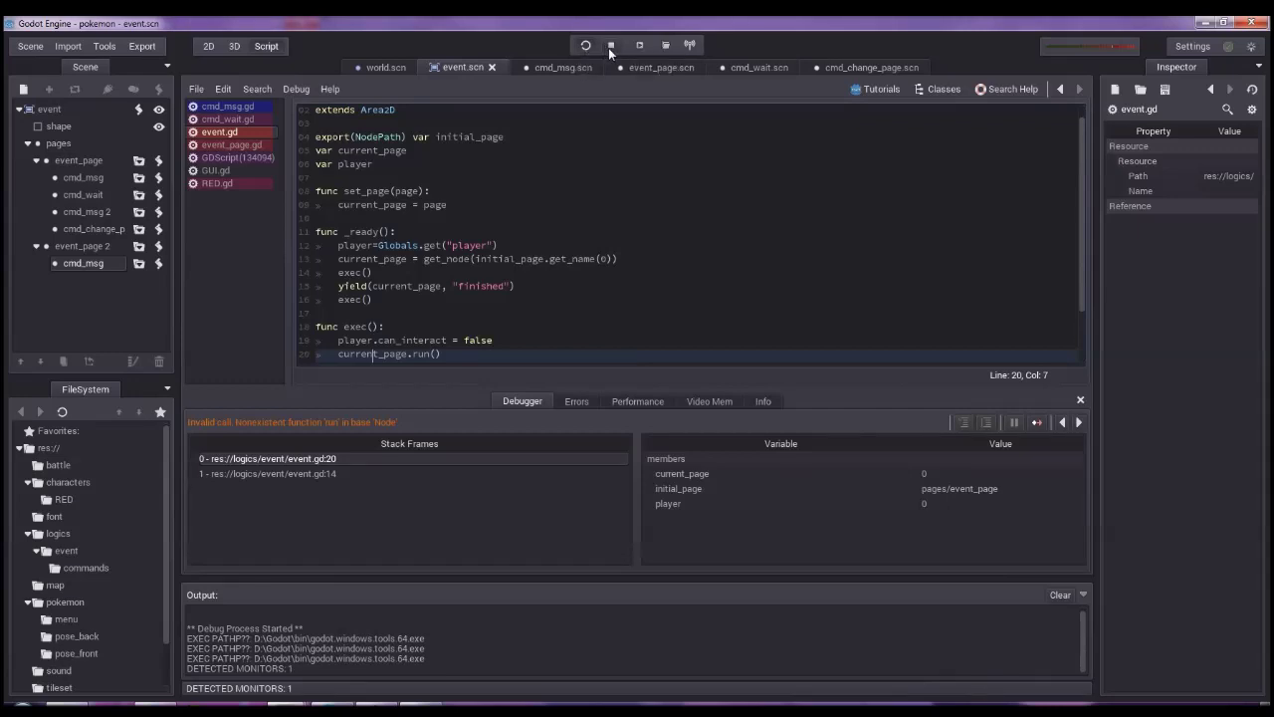
Replace the initial_page lookup with get_node("pages").get_child(0), delete the export line, save, and rerun.
left_click(608, 48)
mouse_move(617, 272)
left_mouse_down()
mouse_move(470, 259)
mouse_move(476, 271)
left_mouse_up()
type("get_")
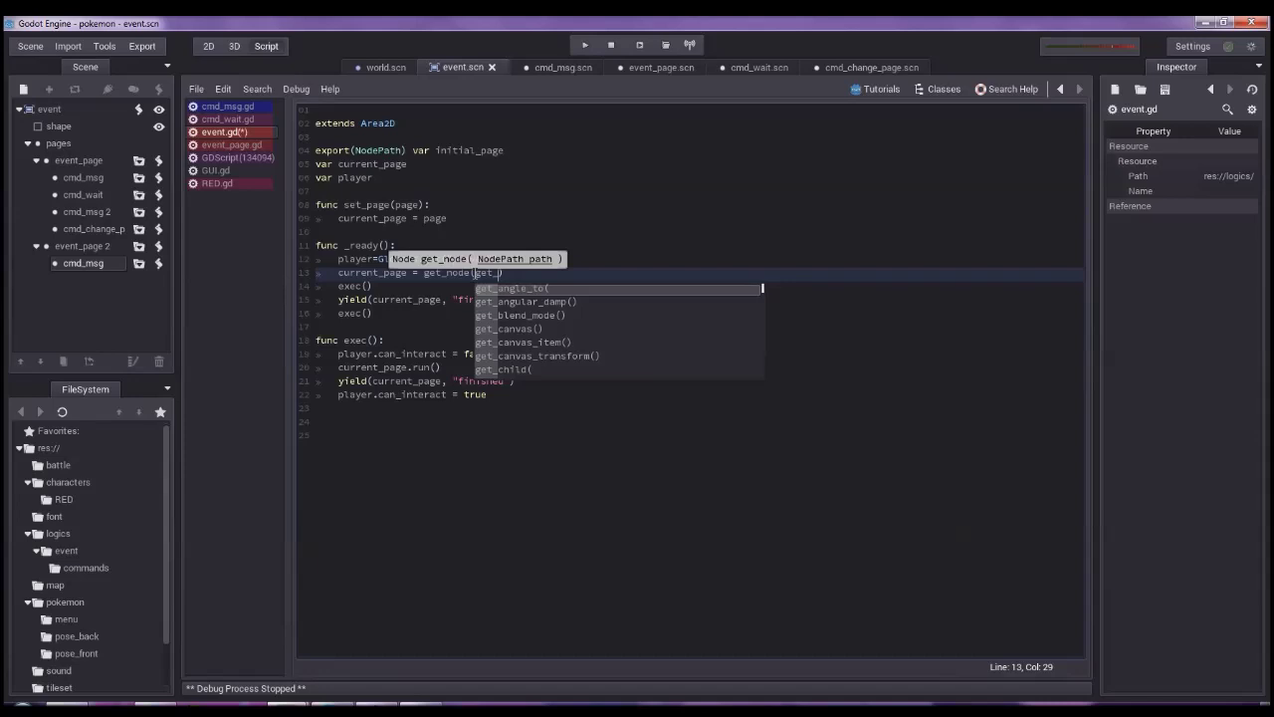
type("node")
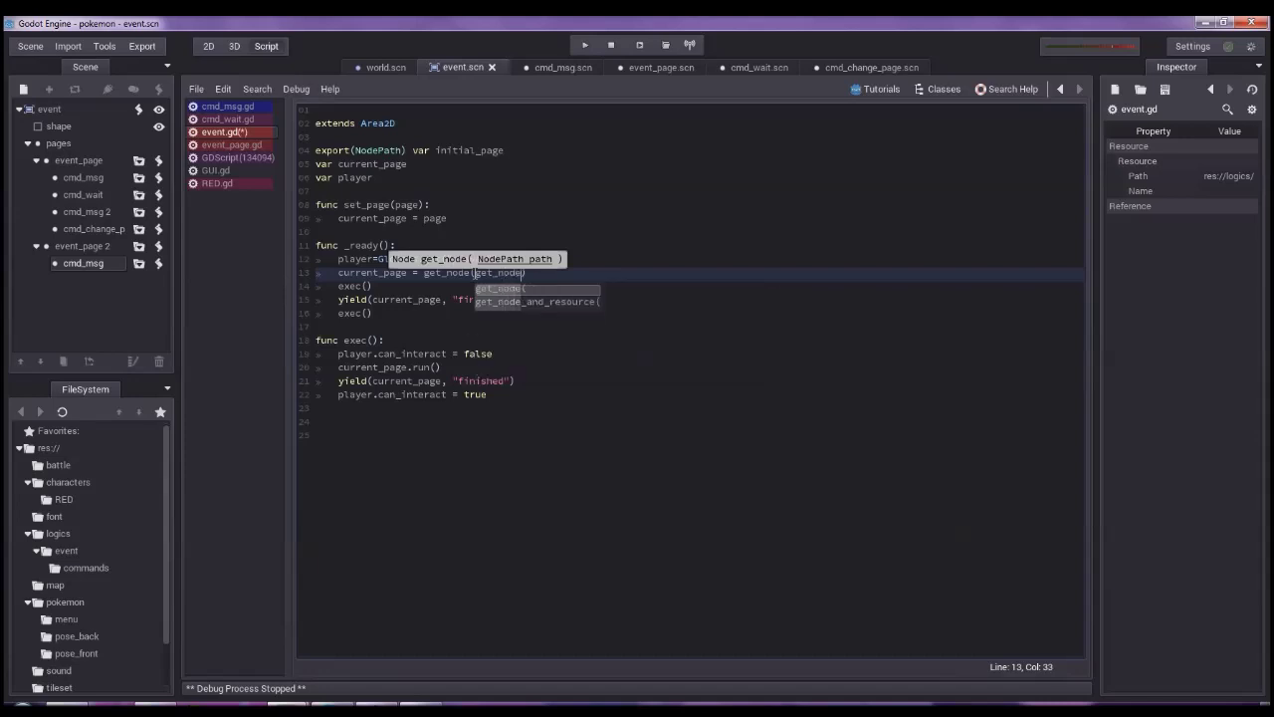
type("(")
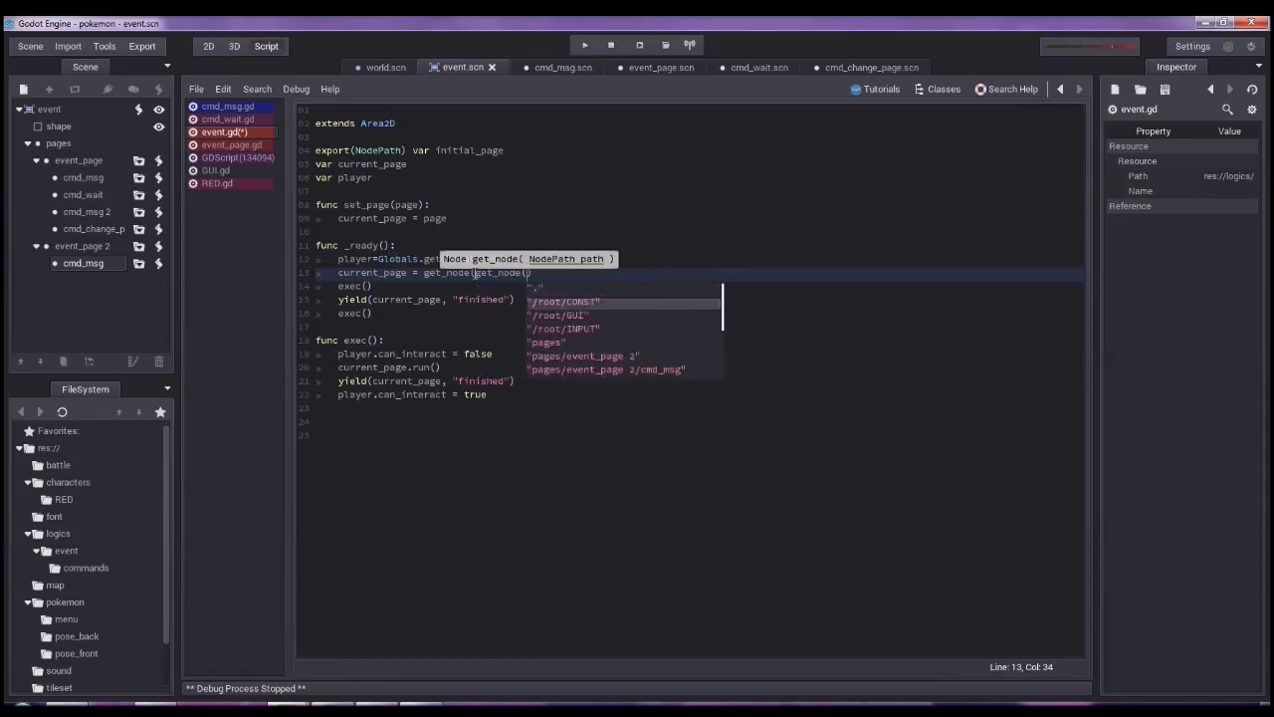
type("\"pages\"")
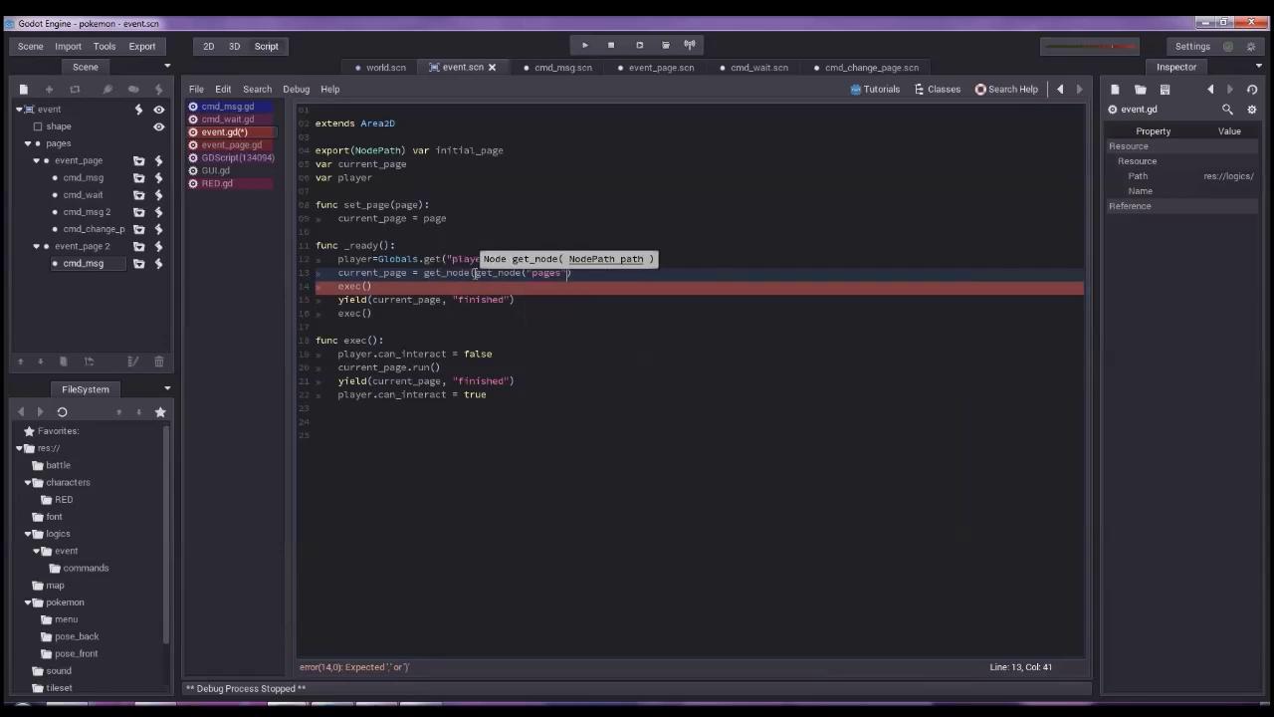
type(").get_child(0)")
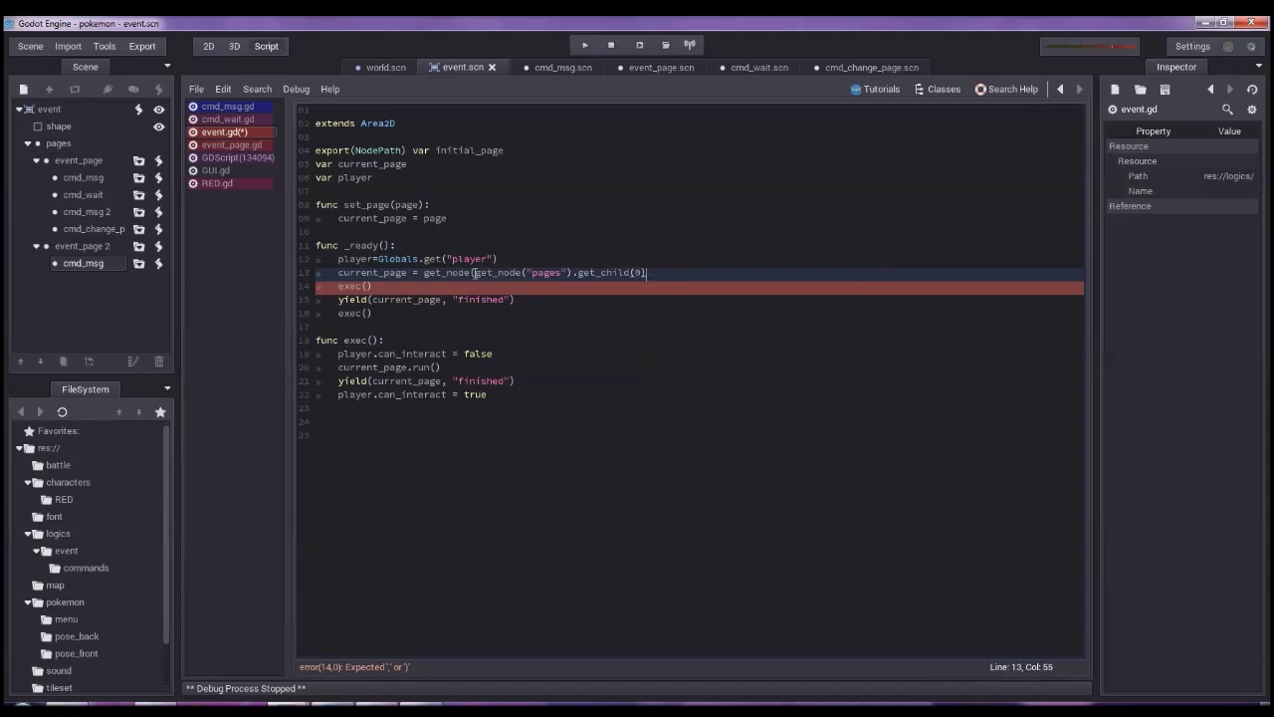
type(")")
left_click_drag(510, 146, 510, 138)
key("BackSpace")
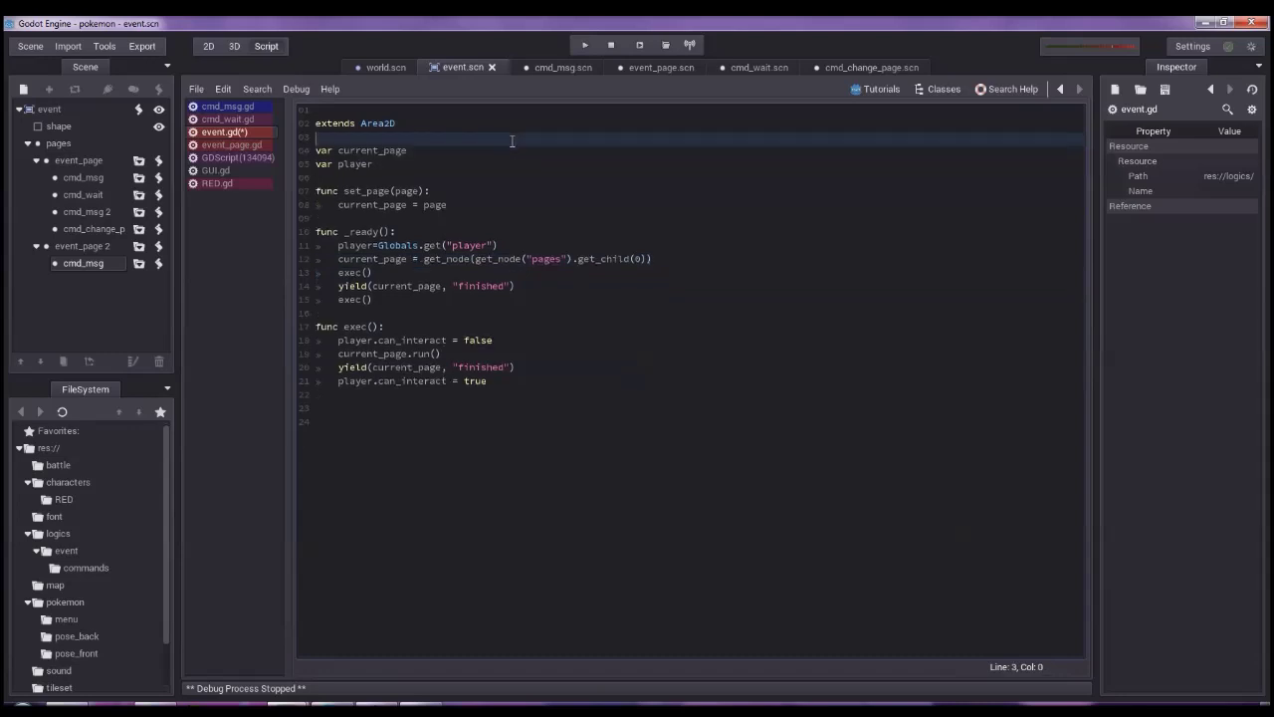
key("ctrl+s")
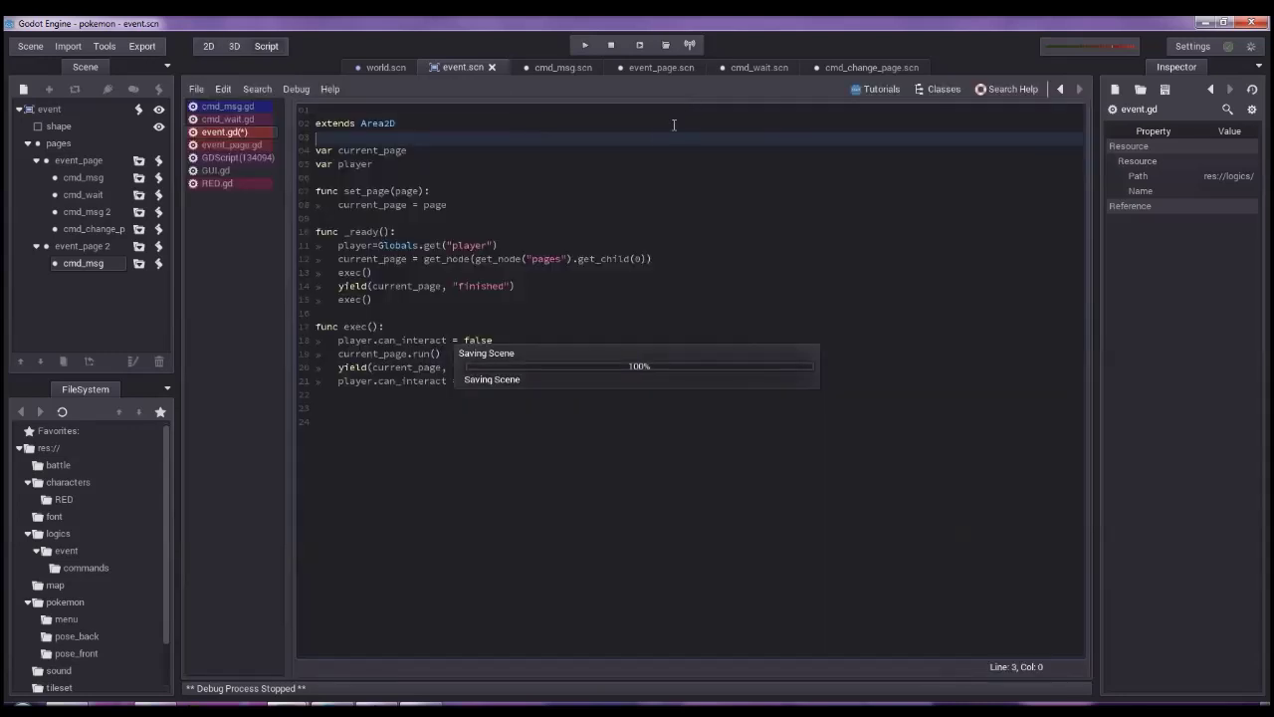
left_click(585, 47)
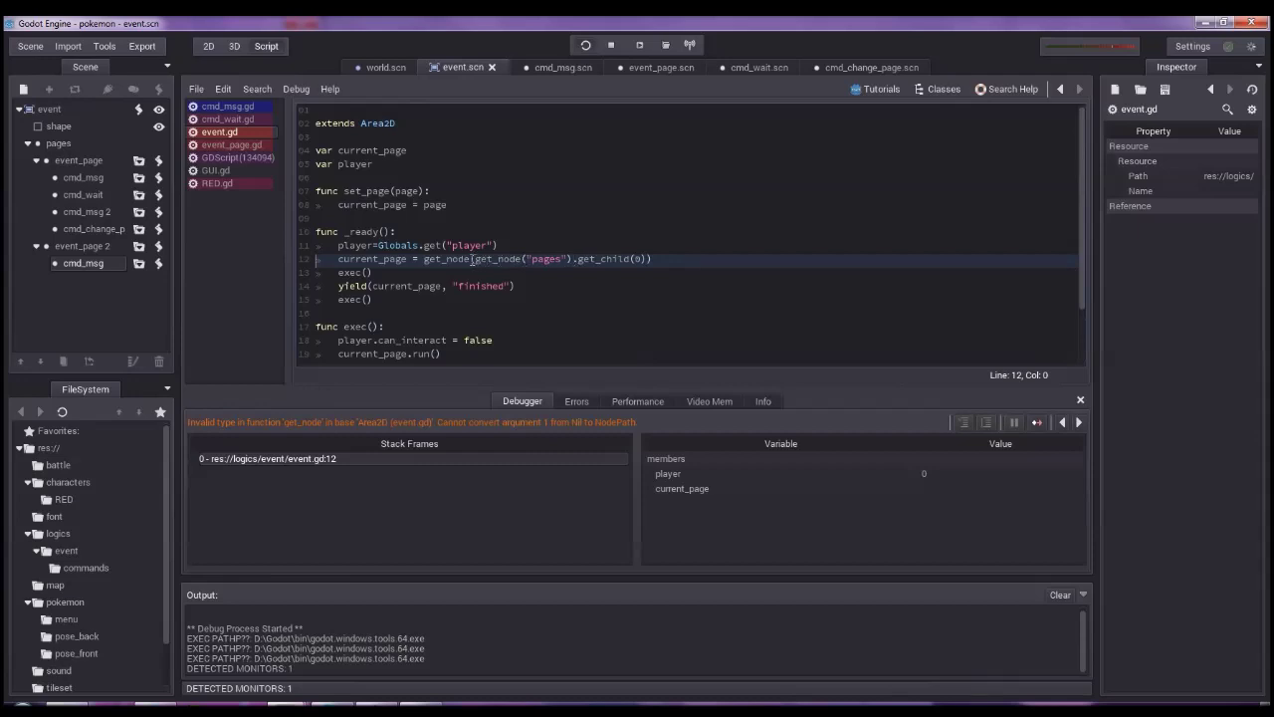
Trim event.gd line 12 to get_node("pages").get_child(0) and relaunch the game.
left_click_drag(471, 259, 424, 259)
key("Delete")
key("Delete")
key("End")
key("BackSpace")
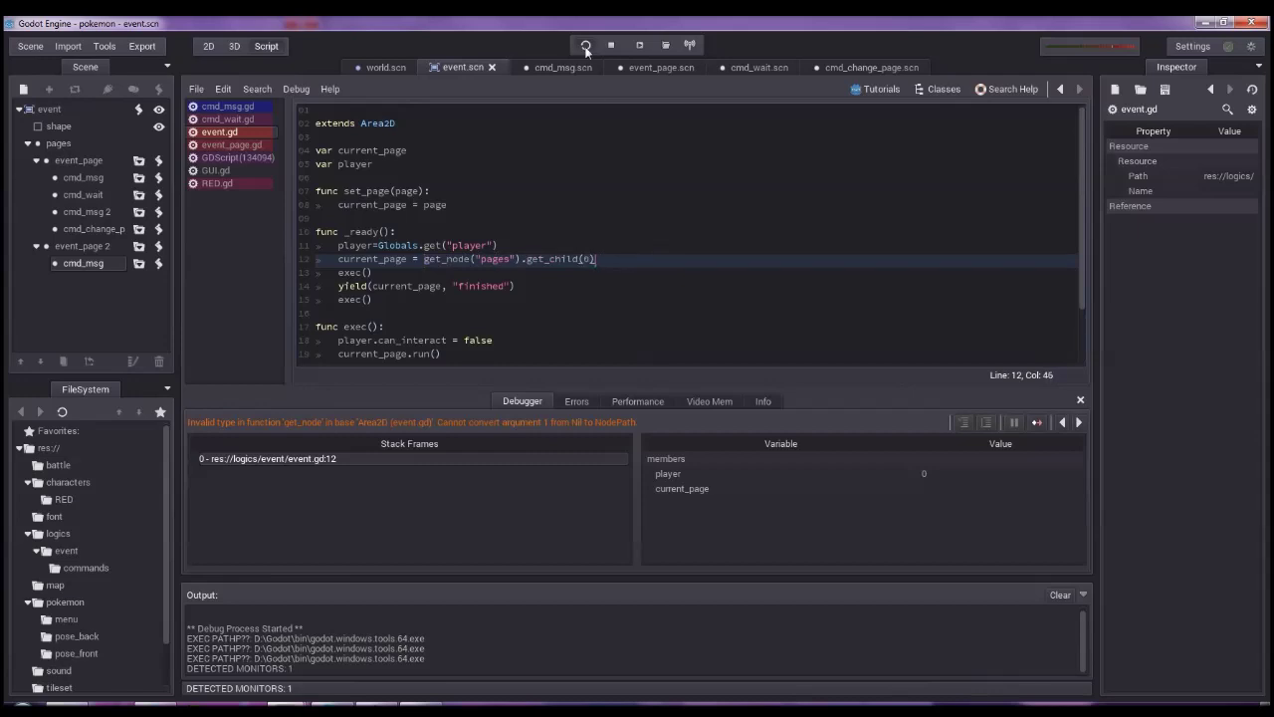
left_click(586, 44)
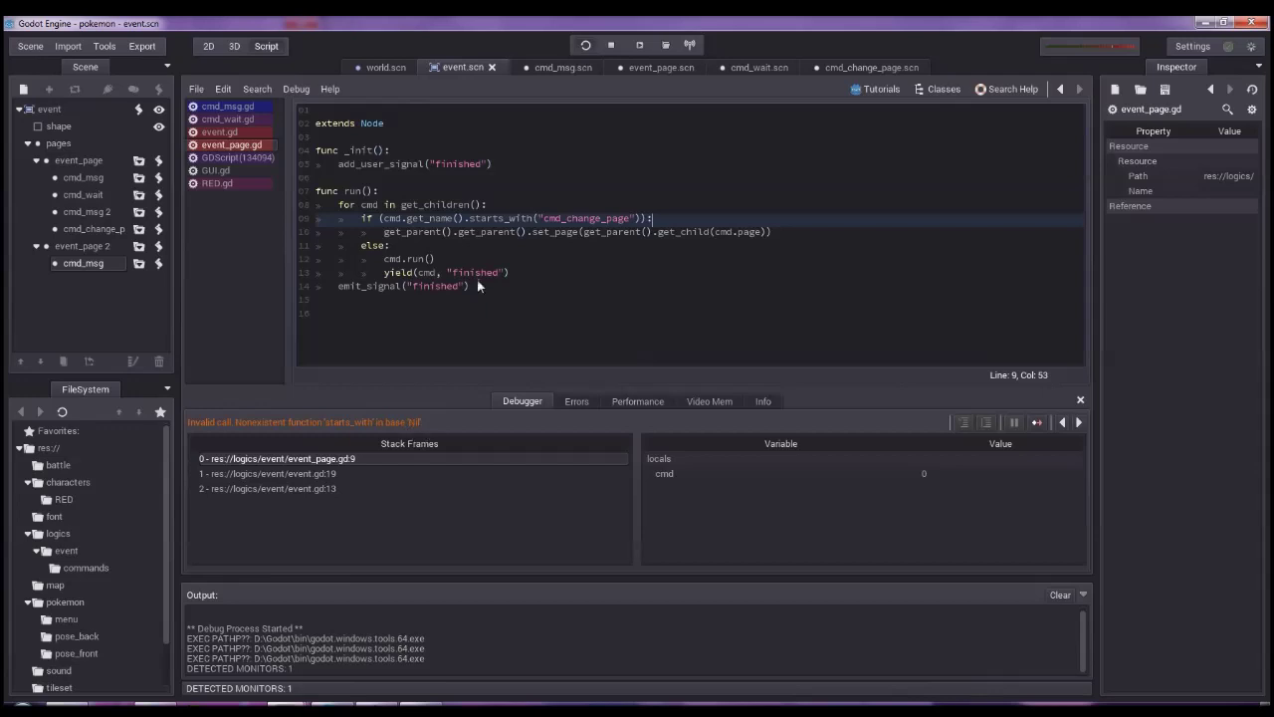
Add print(str(cmd.get_name())) as the first line of event_page.gd's for loop and rerun with F5.
left_click(469, 218)
left_click_drag(469, 218, 406, 218)
left_click(441, 206)
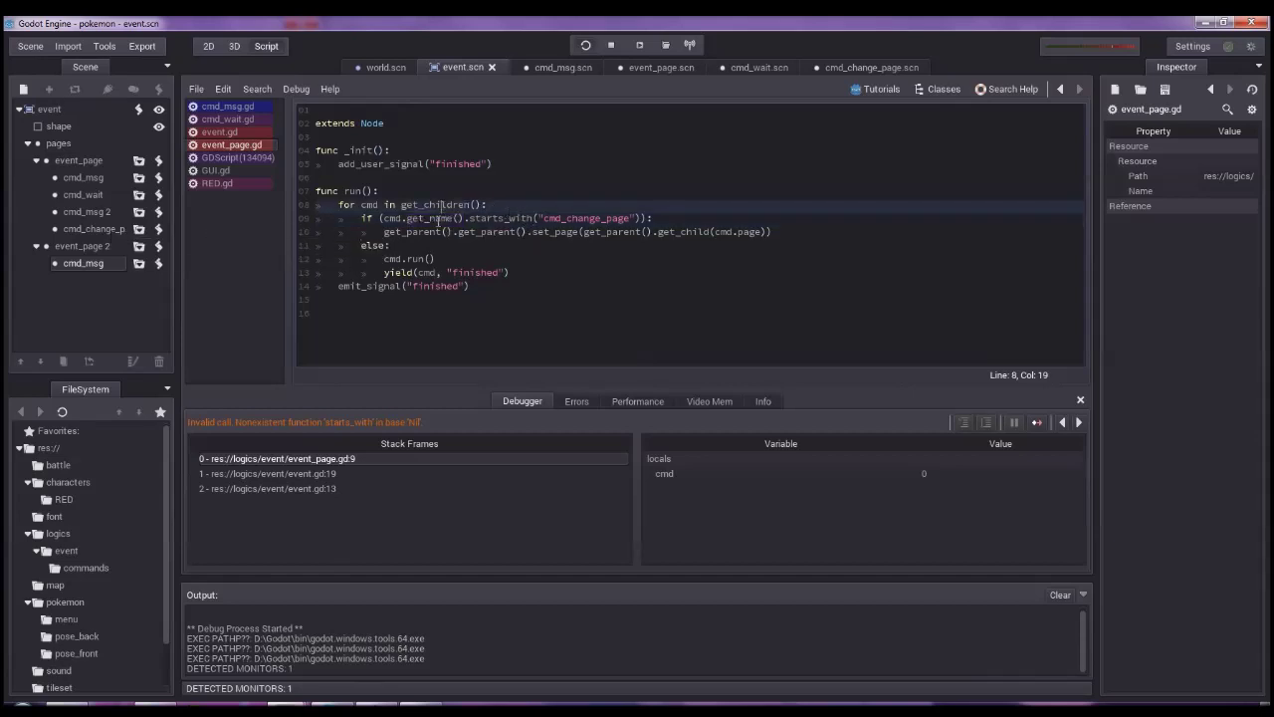
left_click(498, 206)
key("Return")
type("print(")
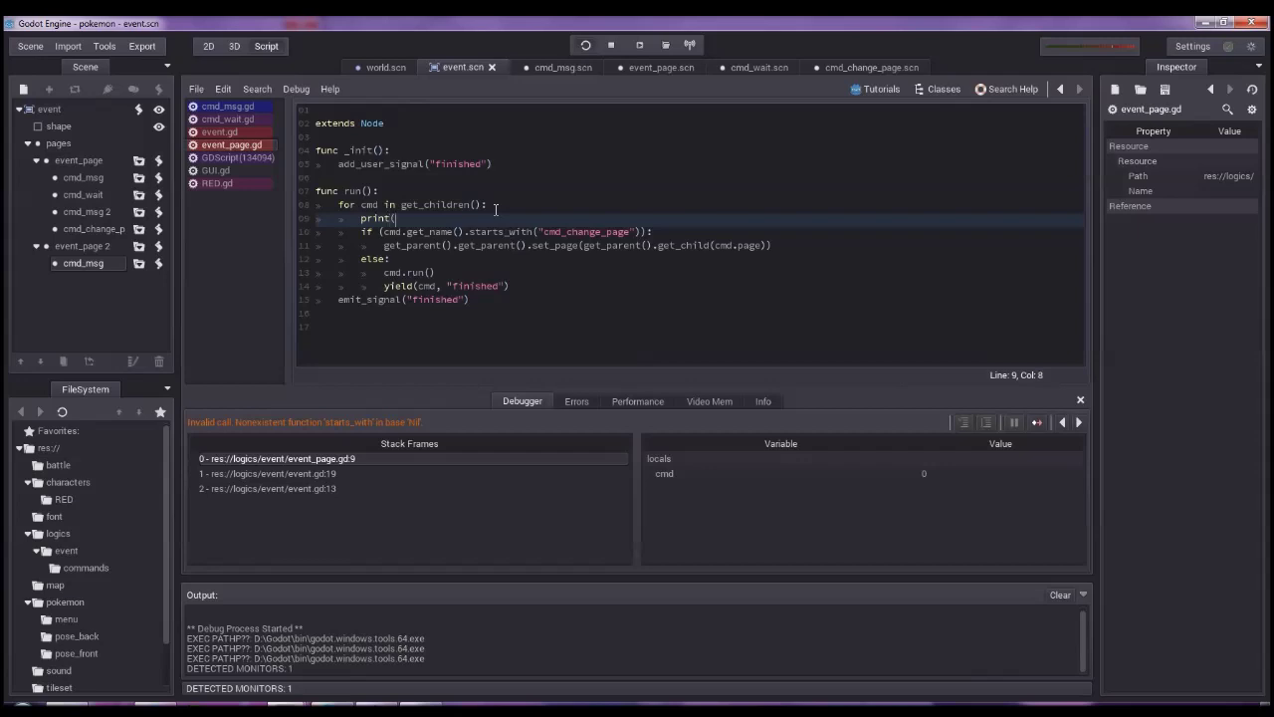
type("str")
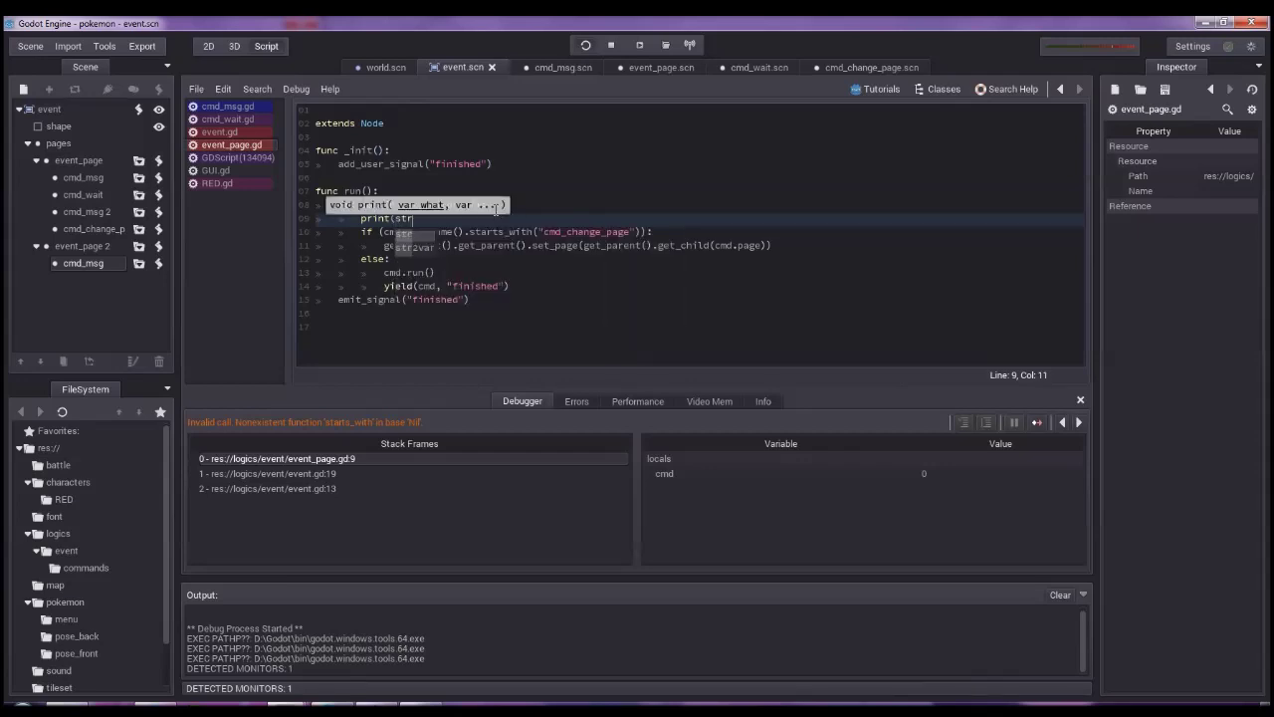
key("Escape")
type("(cmd.get_name()))")
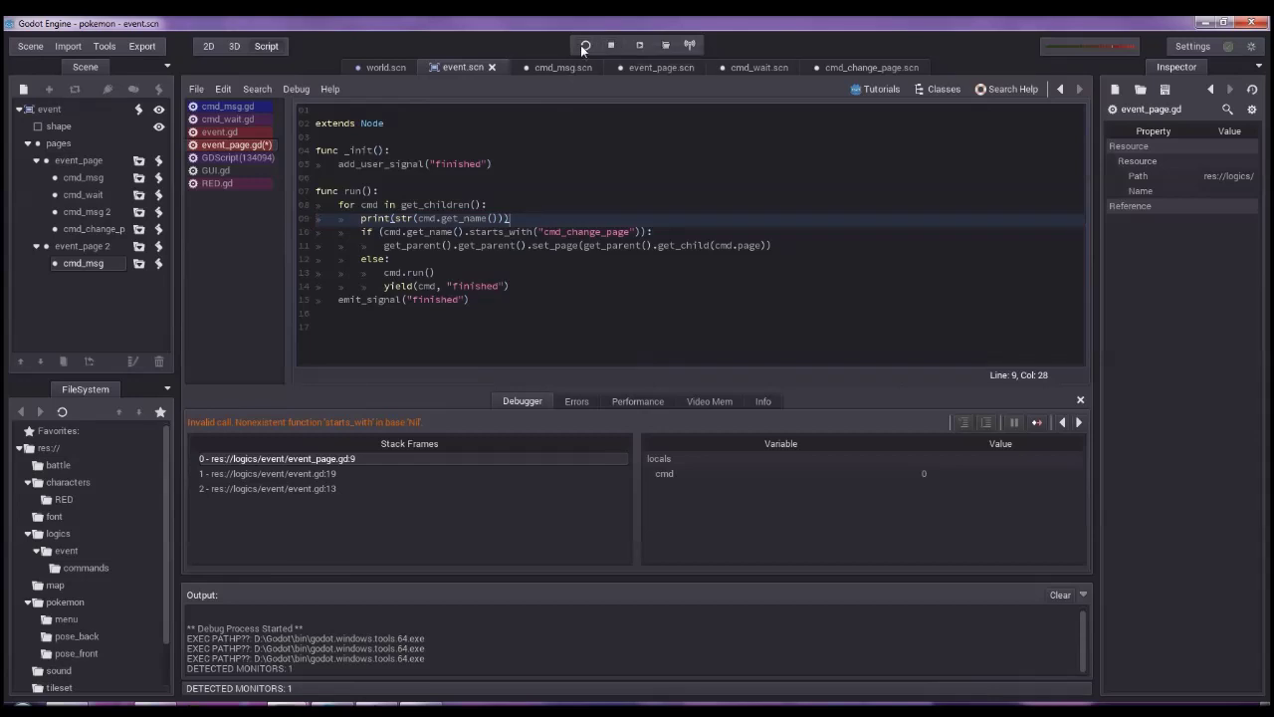
key("F5")
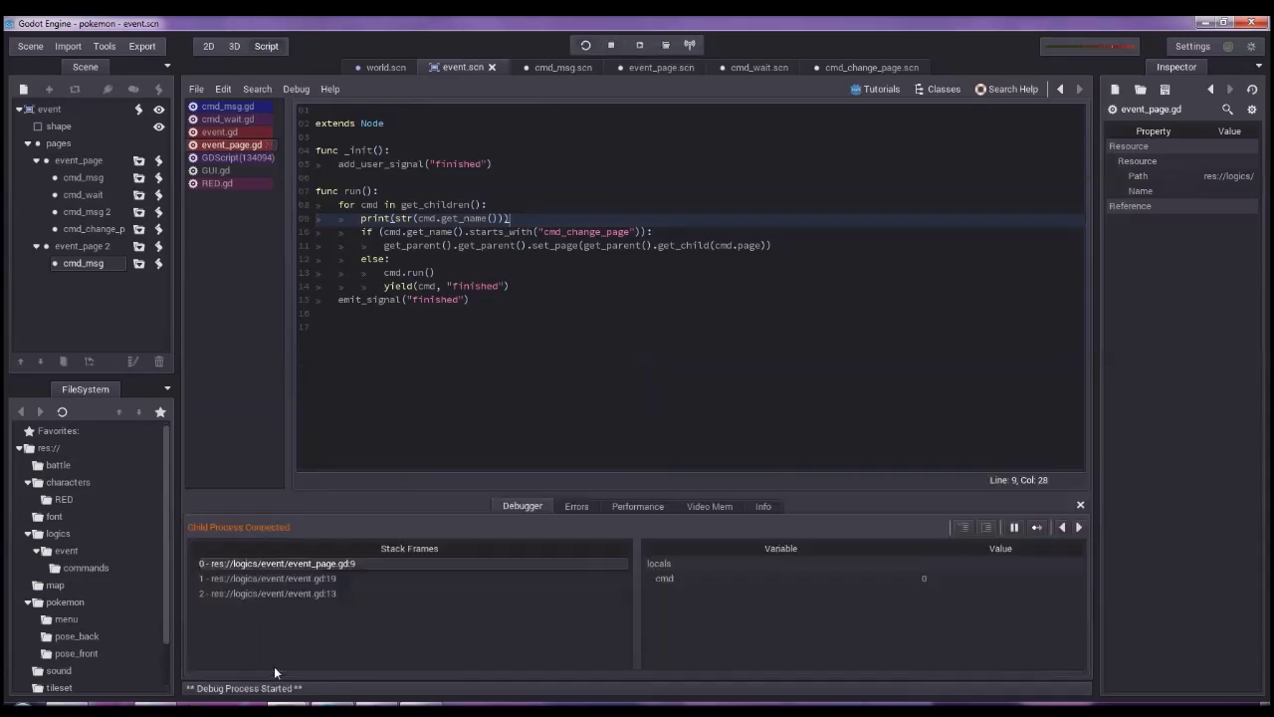
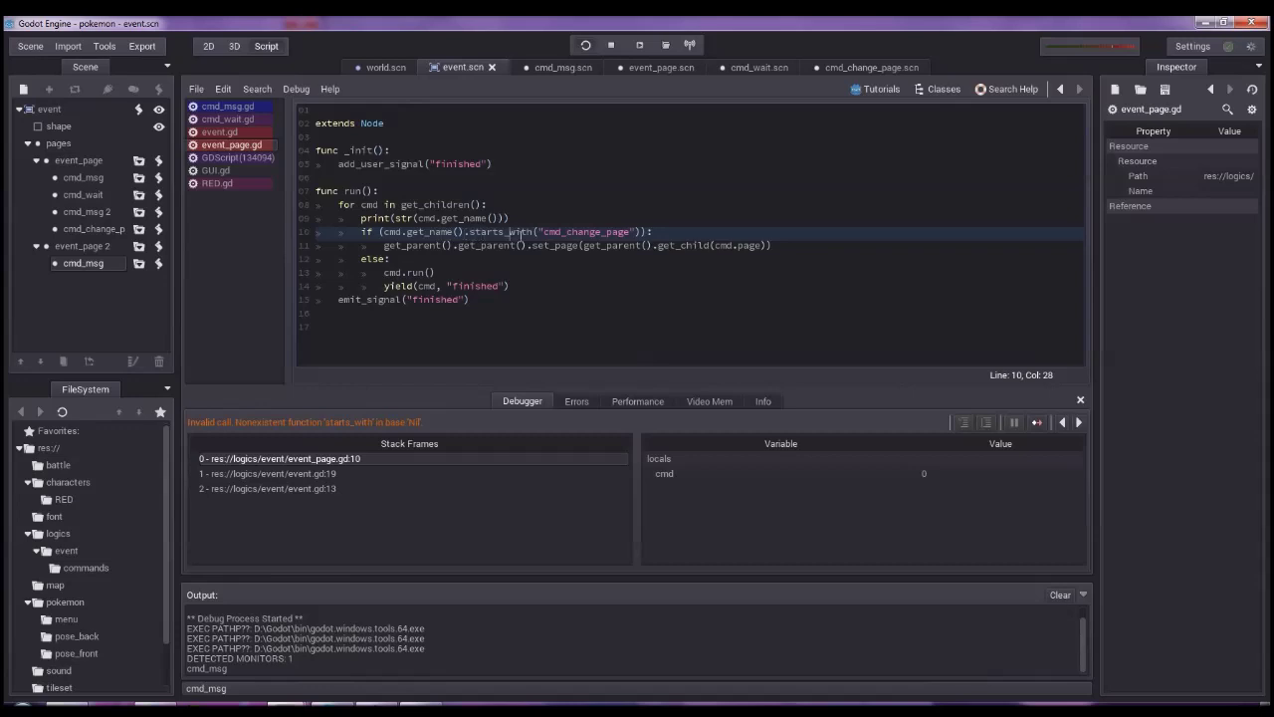
Stop the running game and add a line 'string s = ""' after the print call.
left_click(612, 45)
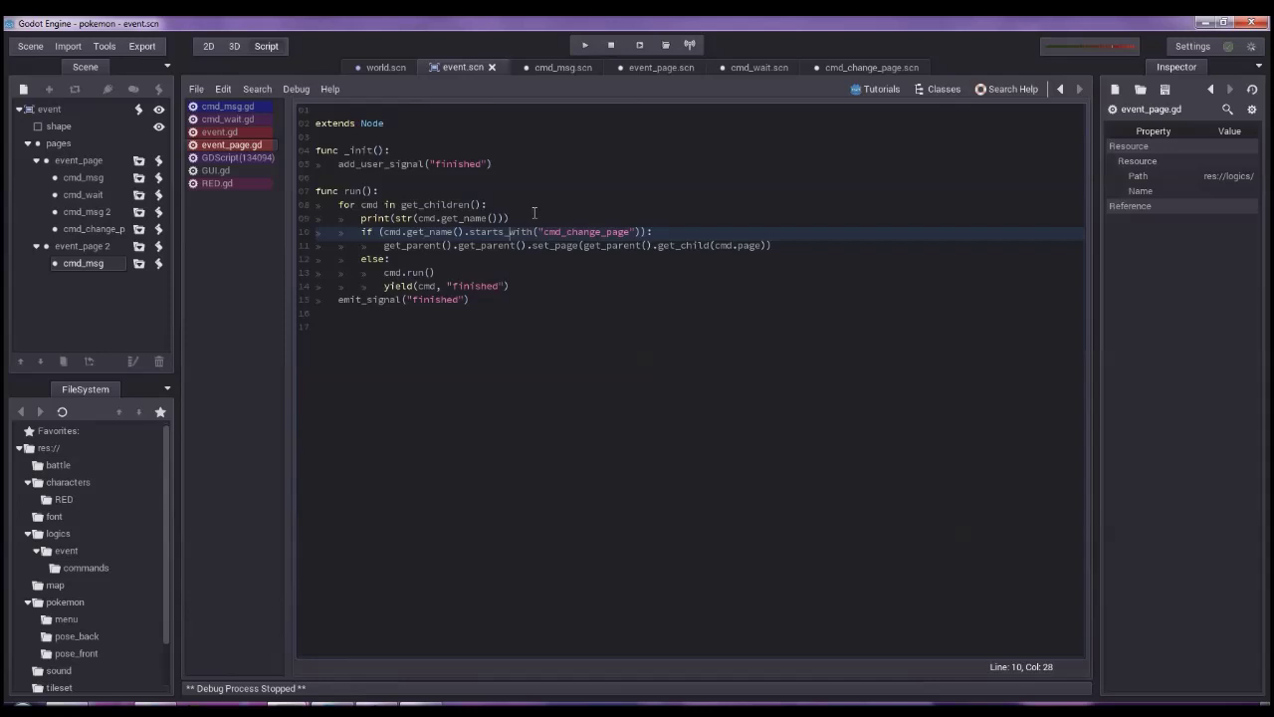
left_click(526, 219)
key("Return")
type("string s ")
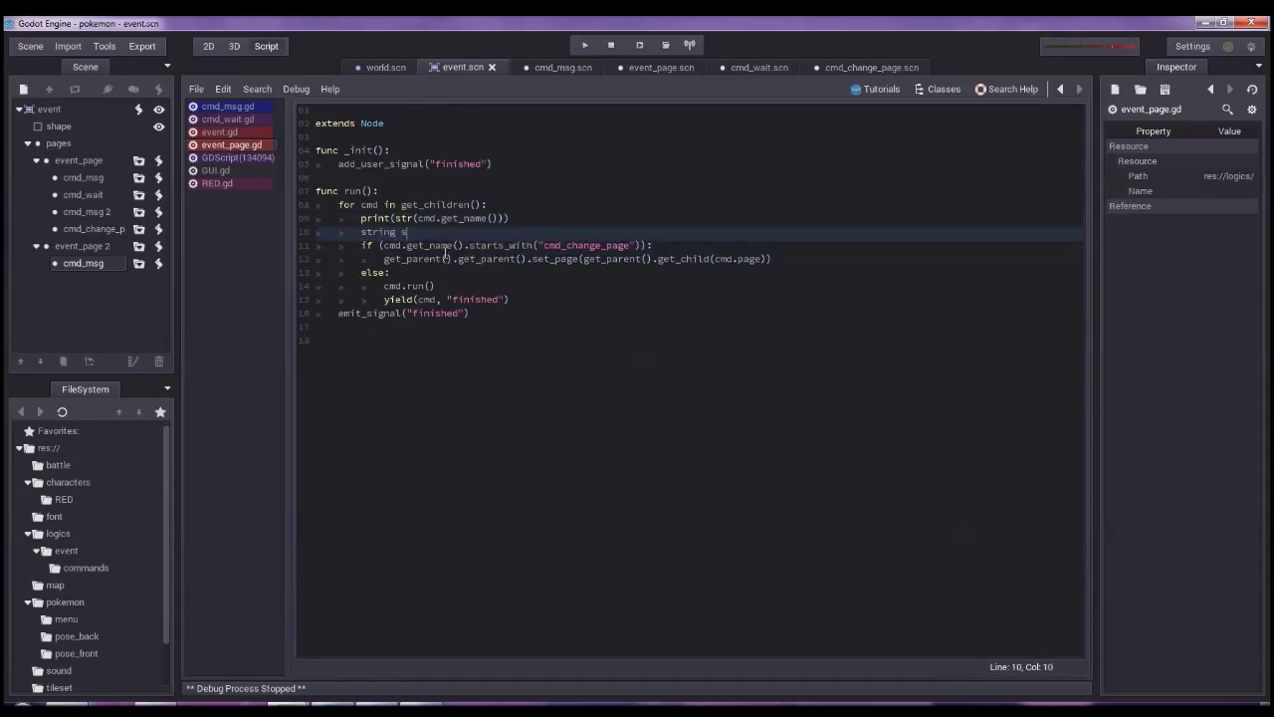
type("= \"\"")
key("Home")
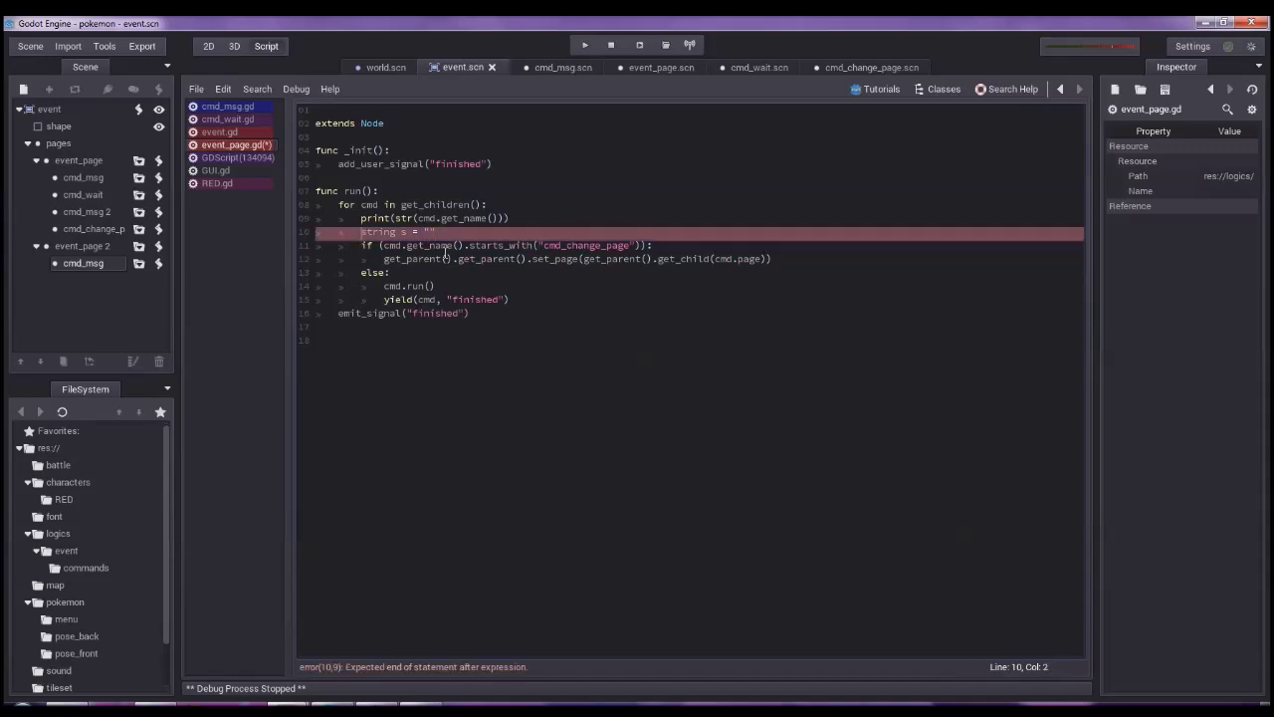
Change the new line 10 declaration from 'string s' to 'var s = ""'.
key("ctrl+alt+Left")
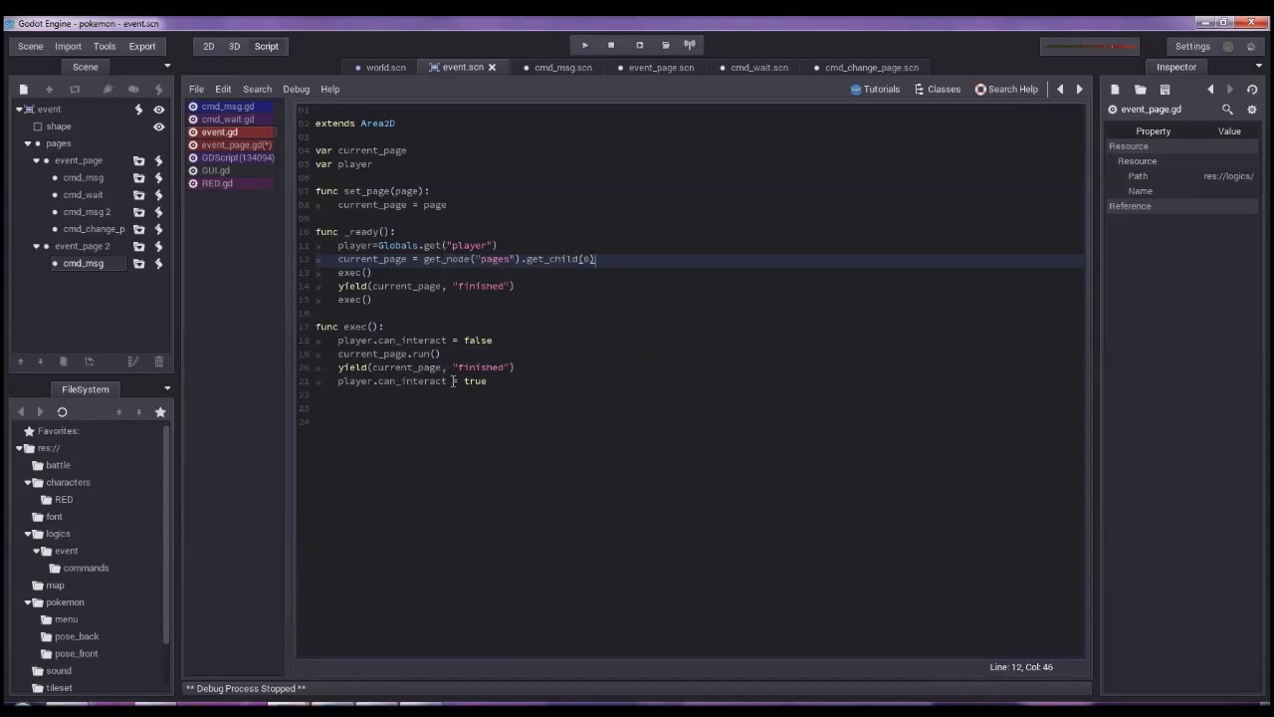
key("ctrl+alt+Right")
left_click(365, 232)
double_click(364, 232)
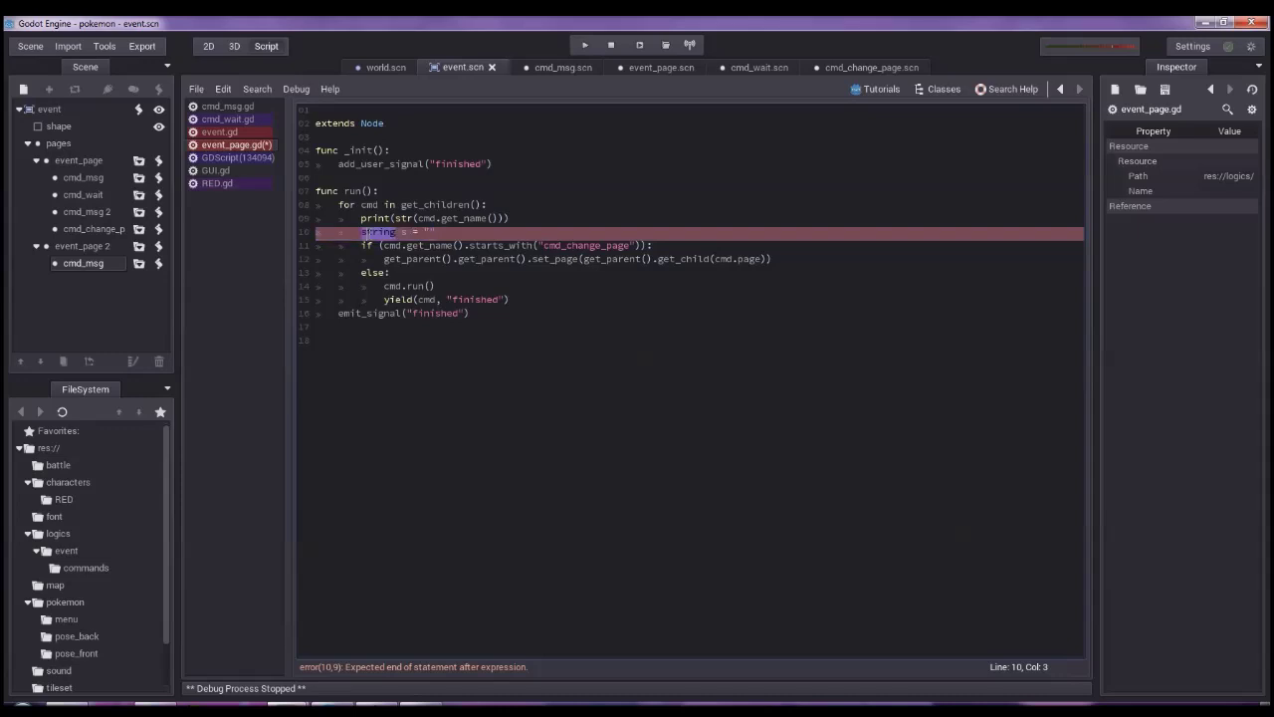
type("var")
Replace cmd.get_name() in the if condition with s and start trimming starts_with.
left_click_drag(464, 245, 379, 245)
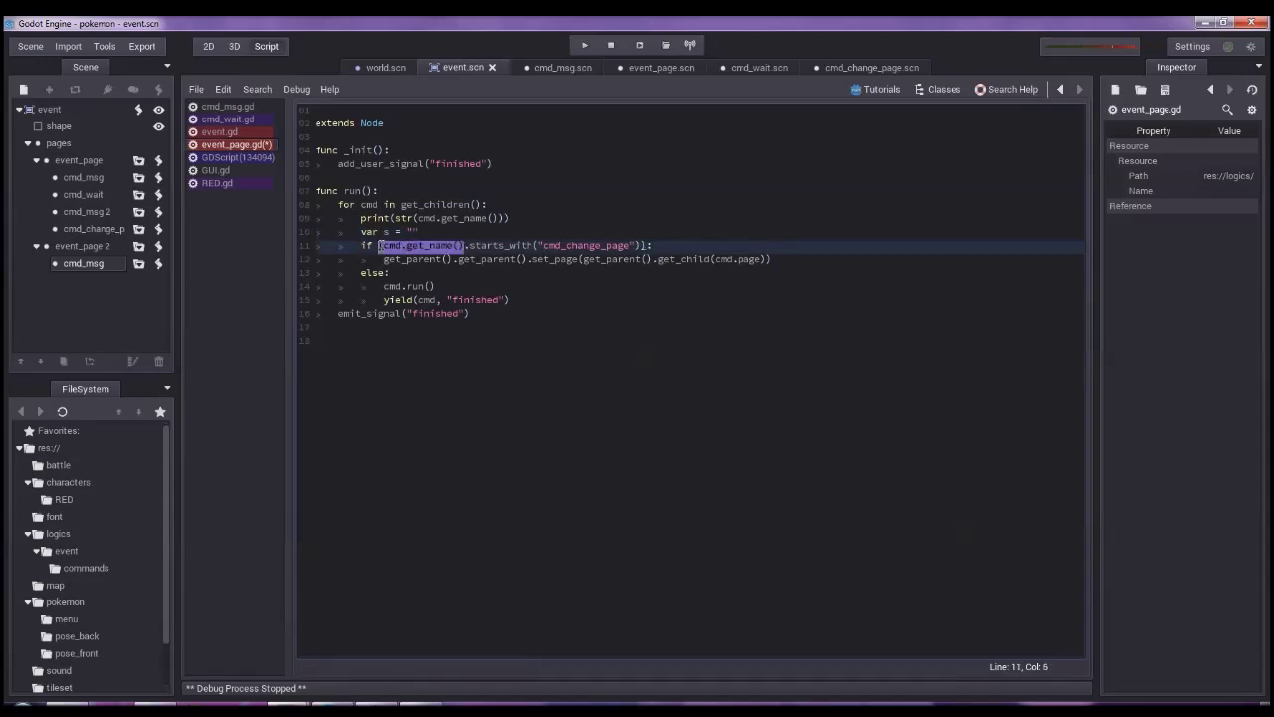
type("s")
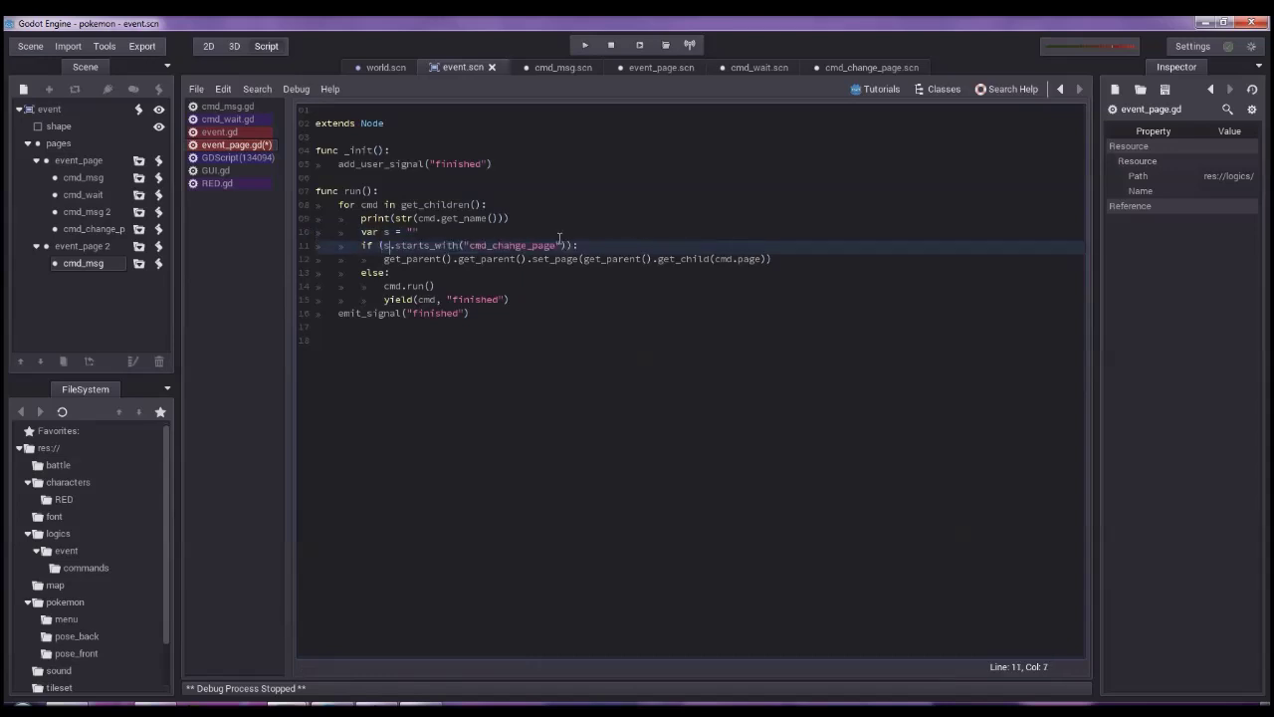
key("Right")
key("Right")
key("Right")
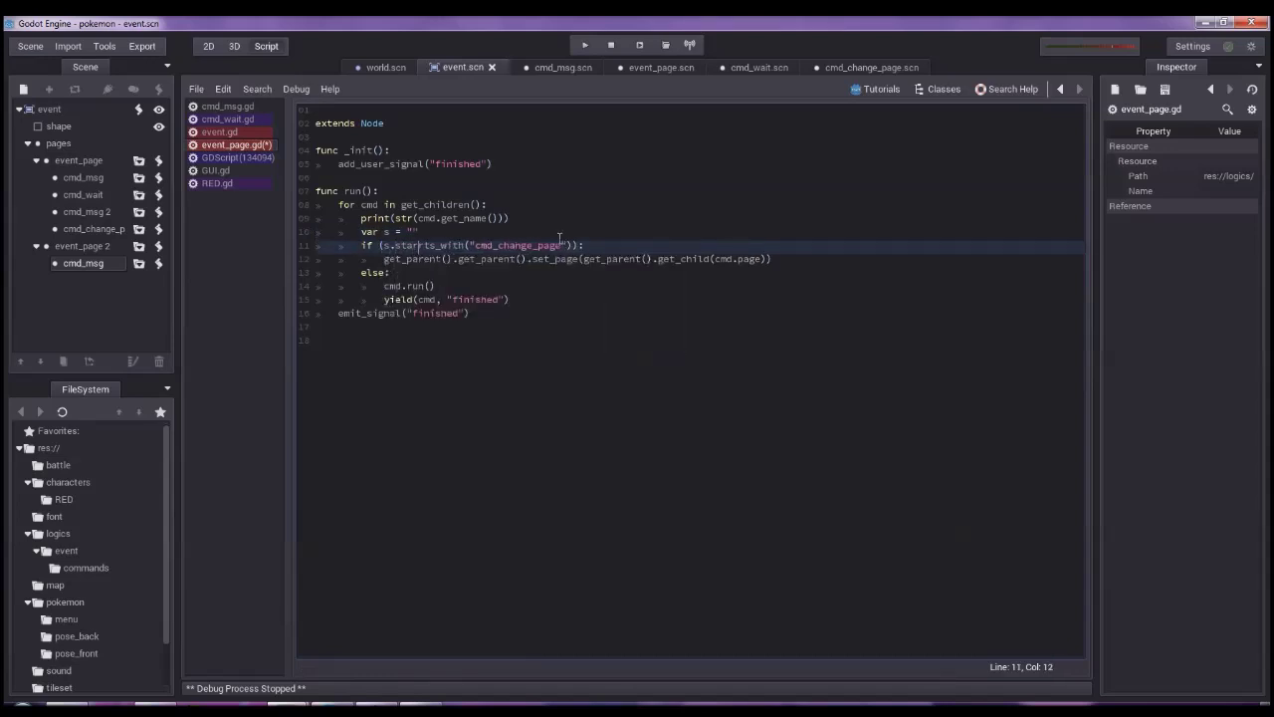
key("BackSpace")
key("BackSpace")
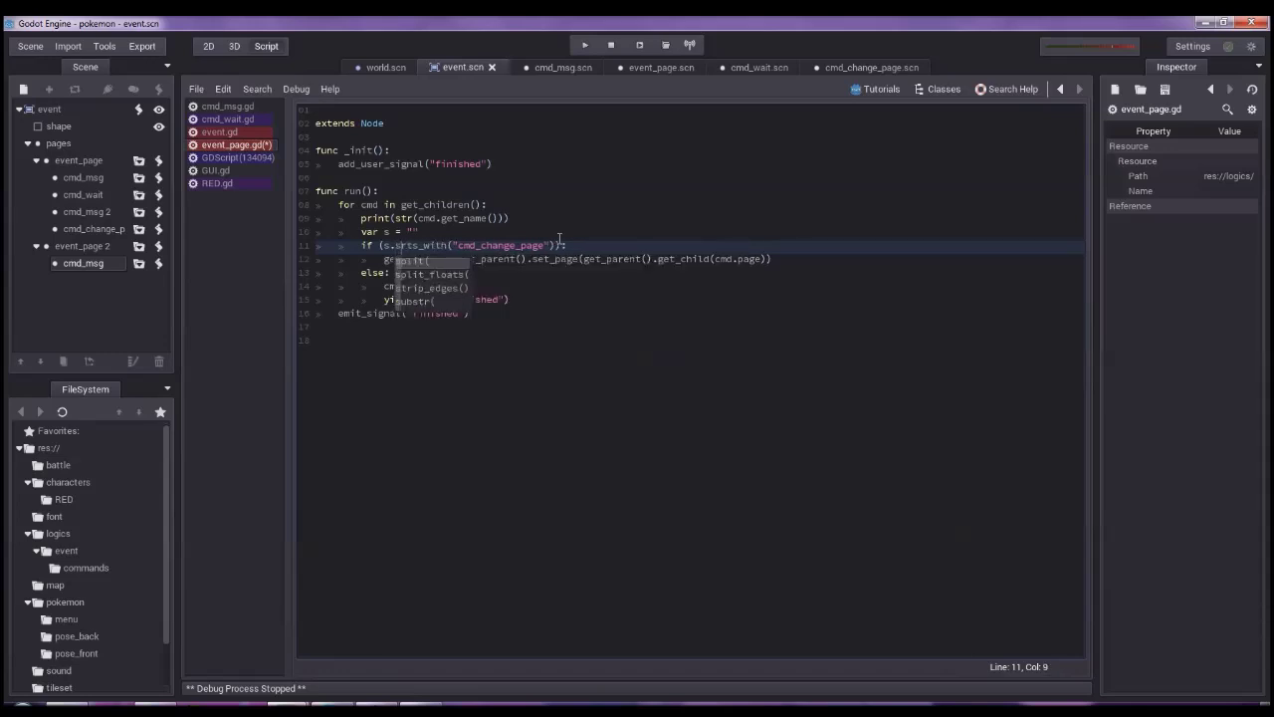
Swap starts_with for begins_with from the autocomplete list and delete the leftover 'rts_with(' characters.
key("BackSpace")
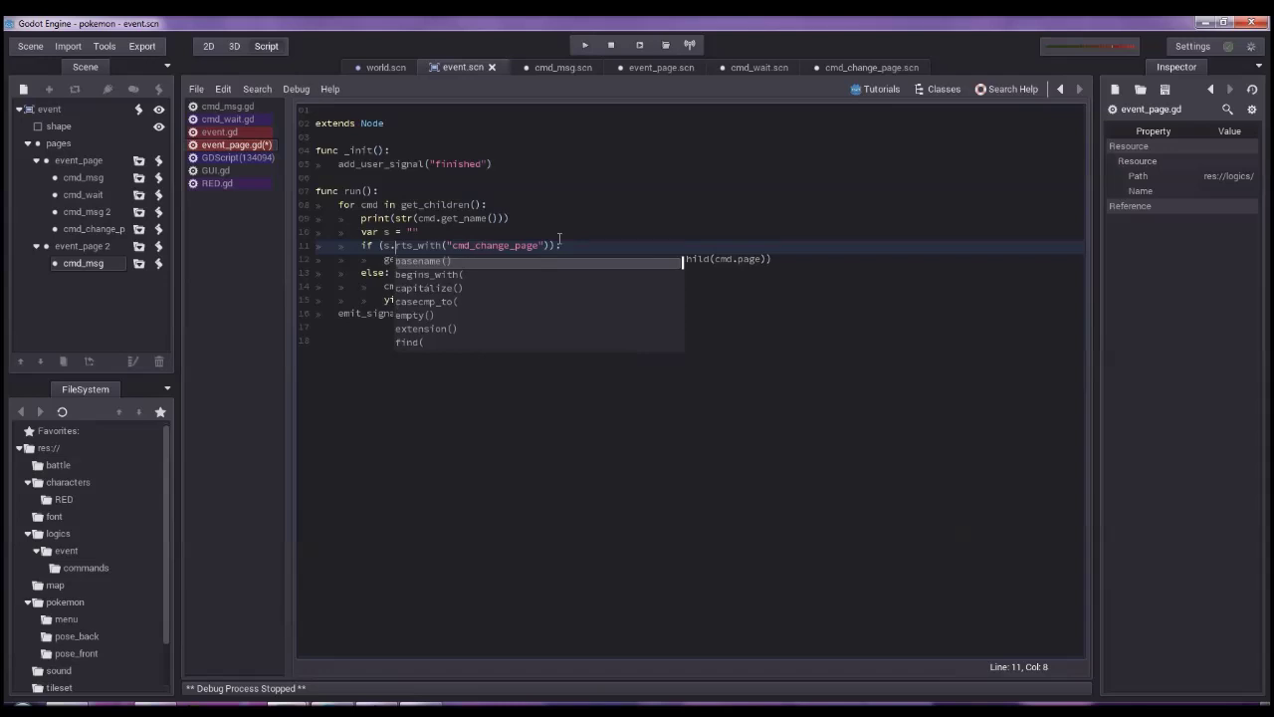
key("Down")
key("Down")
key("Down")
key("Down")
key("Down")
key("Down")
key("Down")
key("Down")
key("Down")
key("Down")
key("Down")
key("Down")
key("Down")
key("Down")
key("Down")
key("Down")
key("Down")
key("Down")
key("Down")
key("Down")
key("Down")
key("Down")
key("Down")
key("Down")
key("Down")
key("Down")
key("Down")
key("Down")
key("Down")
key("Down")
key("Down")
key("Down")
key("Down")
key("Down")
key("Down")
key("Down")
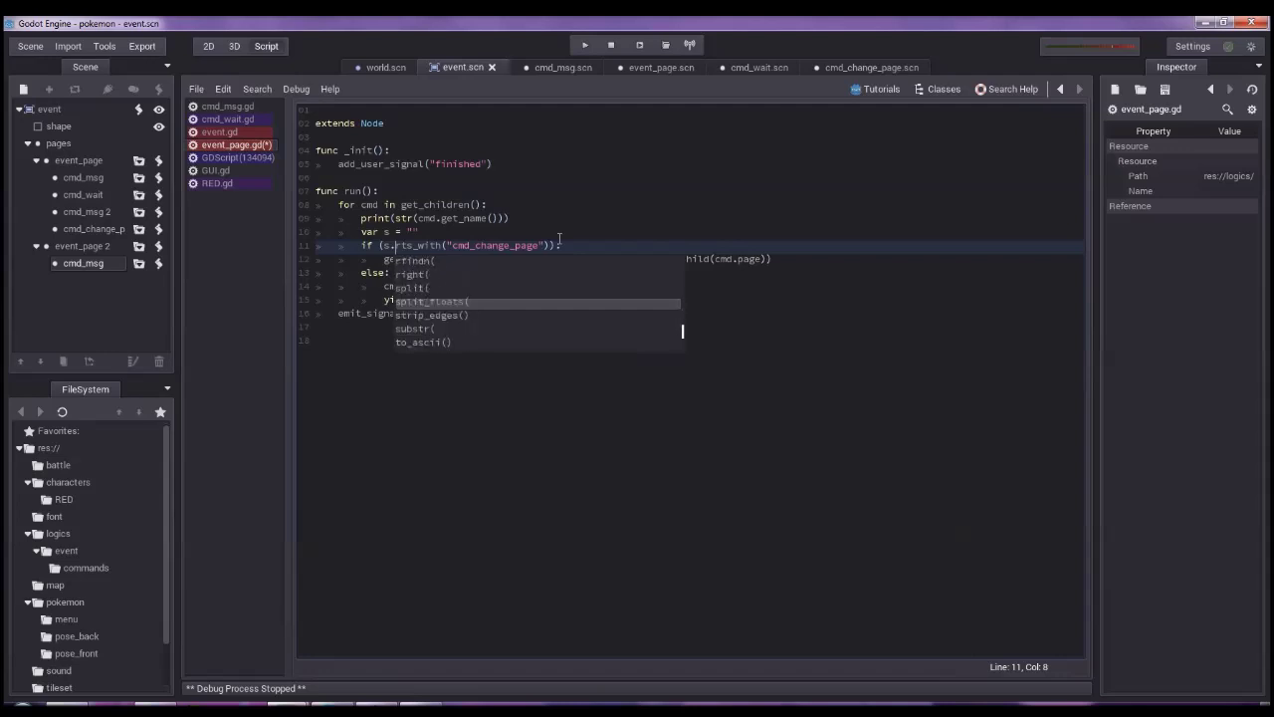
key("Down")
key("Down")
key("Down")
key("Down")
key("Down")
key("Down")
key("Down")
key("Down")
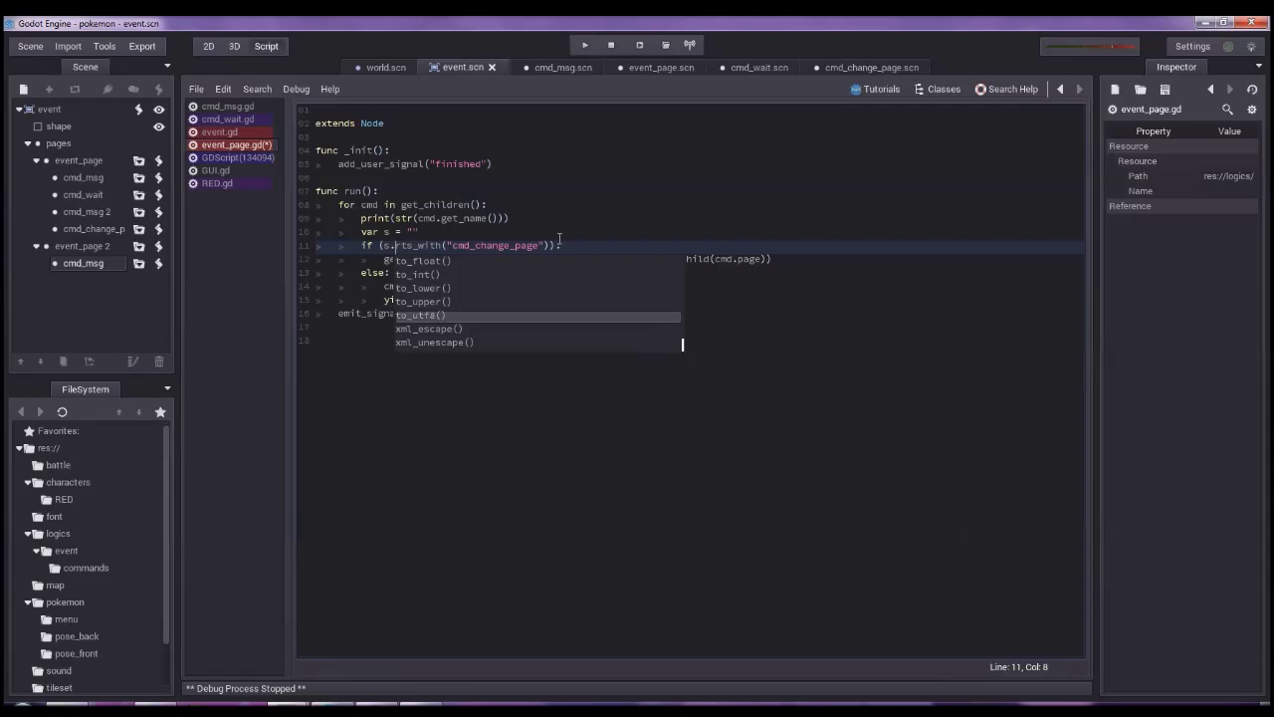
key("Down")
key("Down")
type("c")
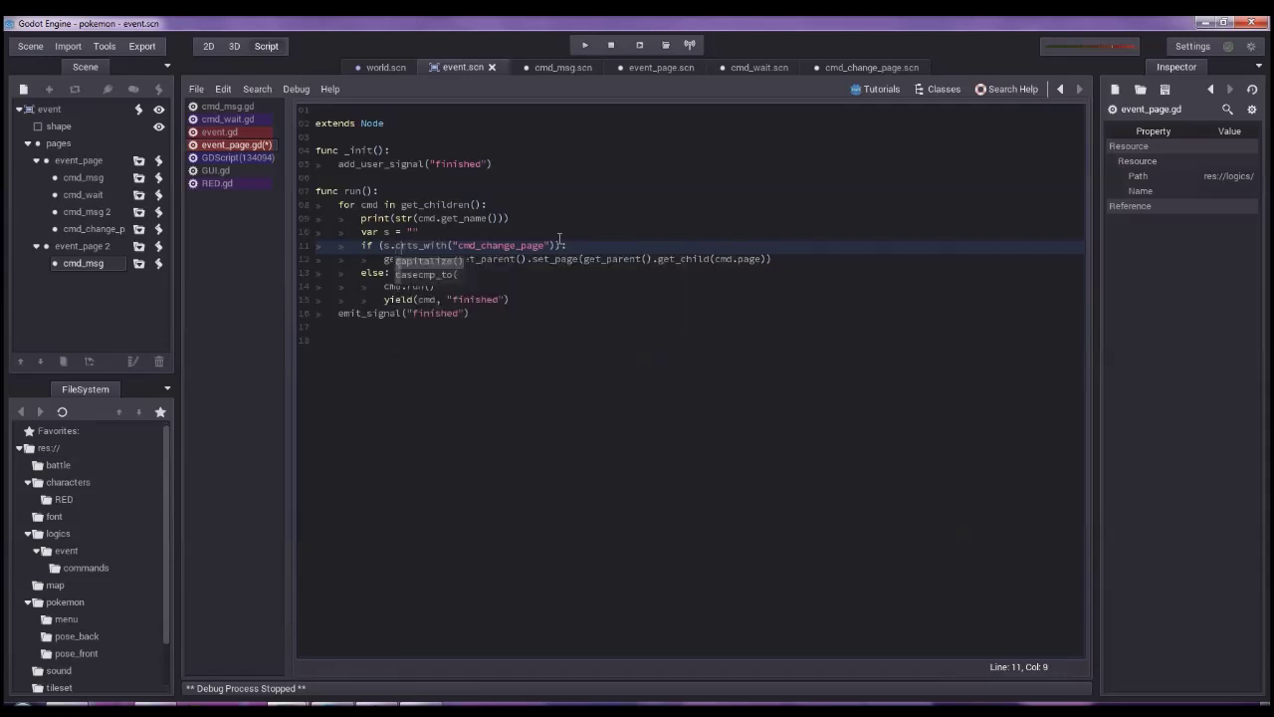
key("BackSpace")
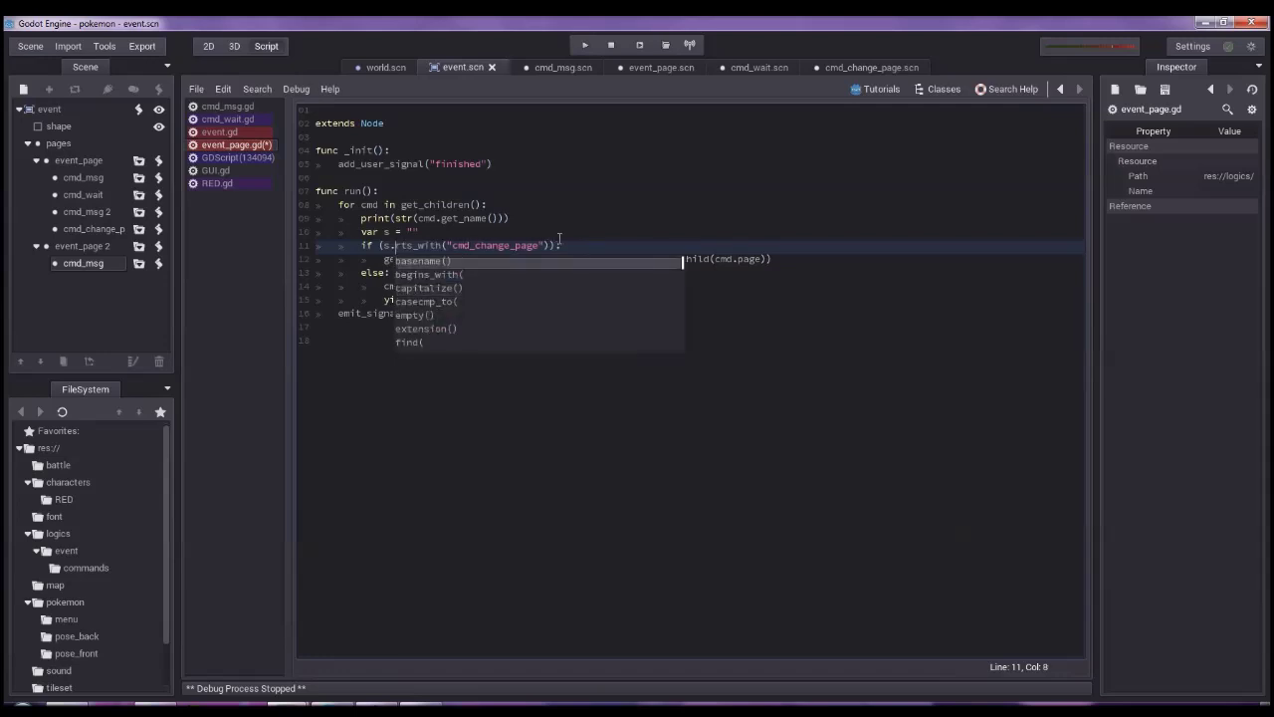
type("h")
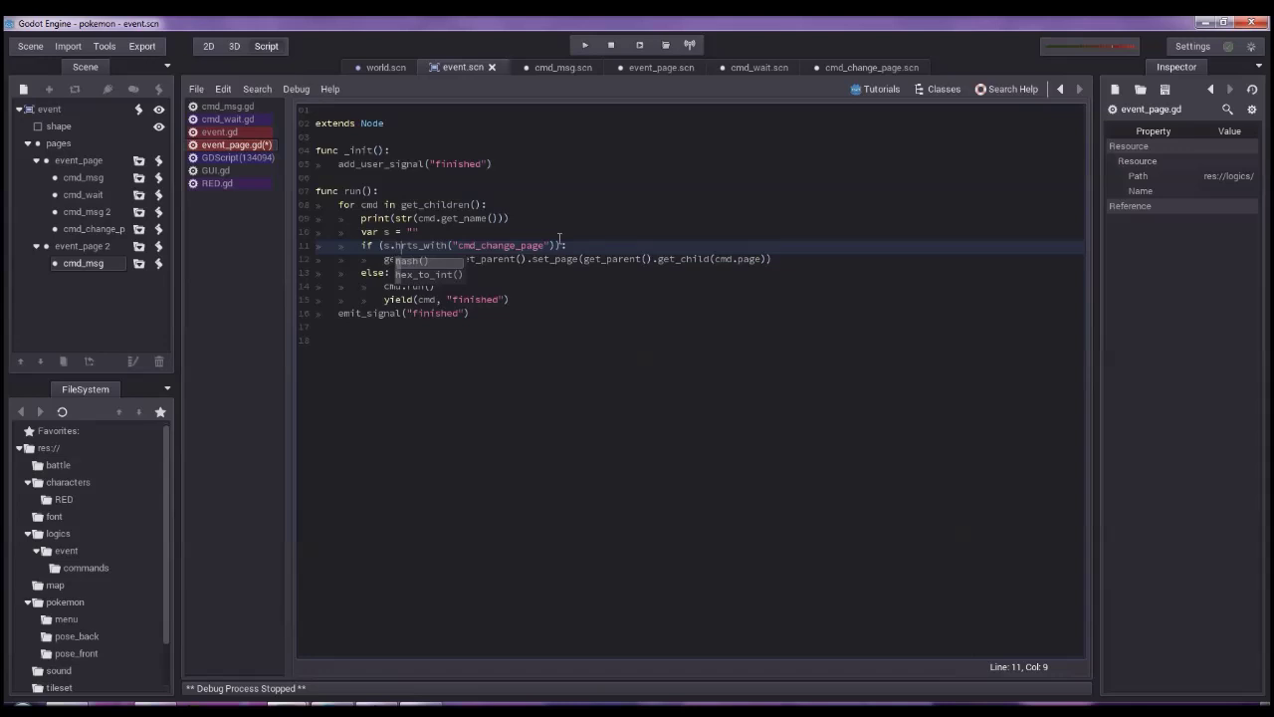
key("BackSpace")
key("Down")
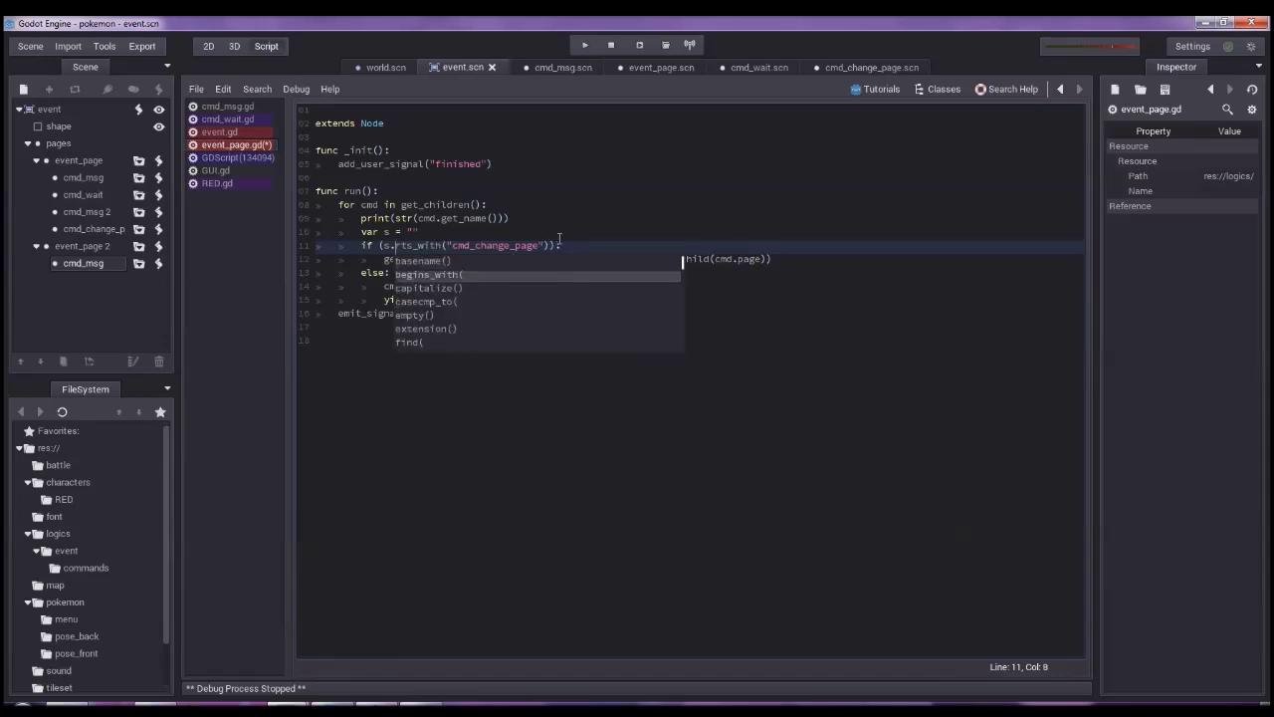
key("Return")
key("Delete")
key("Delete")
key("Delete")
key("Delete")
key("Delete")
key("Delete")
key("Delete")
key("Delete")
key("Delete")
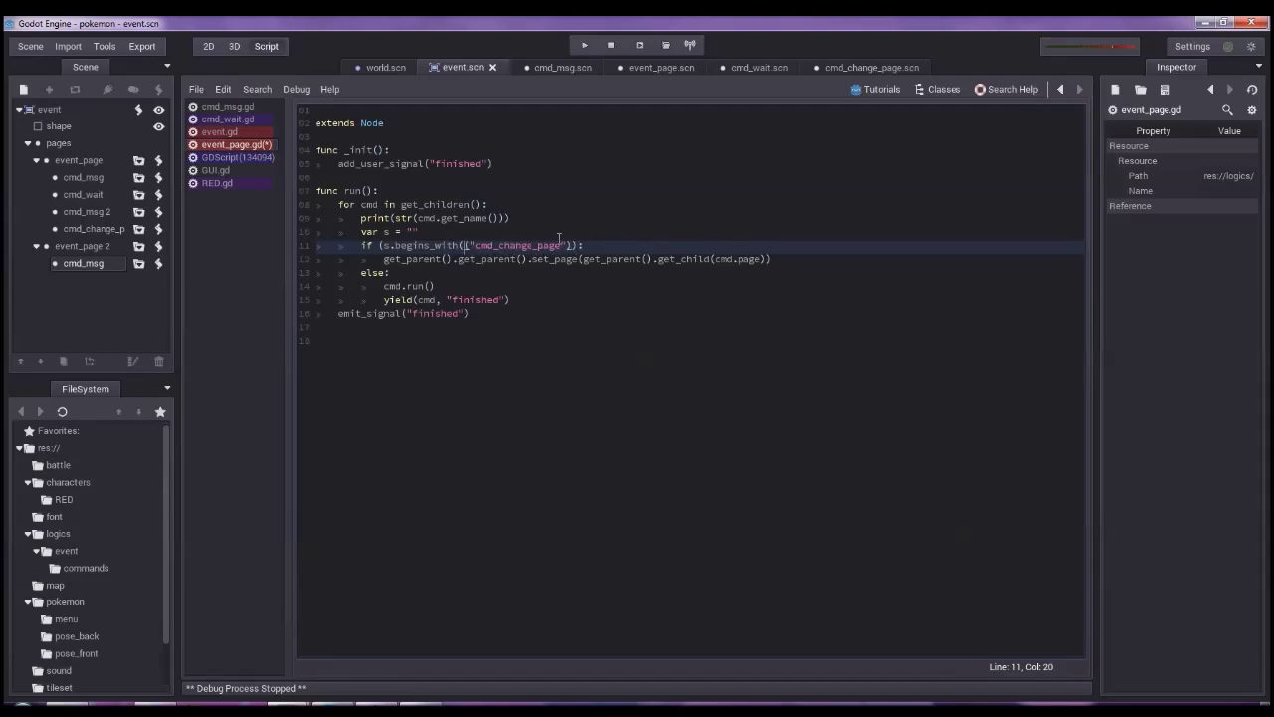
key("Delete")
Undo back to cmd.get_name().starts_with and rename the method to begins_with.
left_click(394, 244)
key("Left")
key("ctrl+z")
key("ctrl+z")
key("ctrl+z")
key("ctrl+z")
key("ctrl+z")
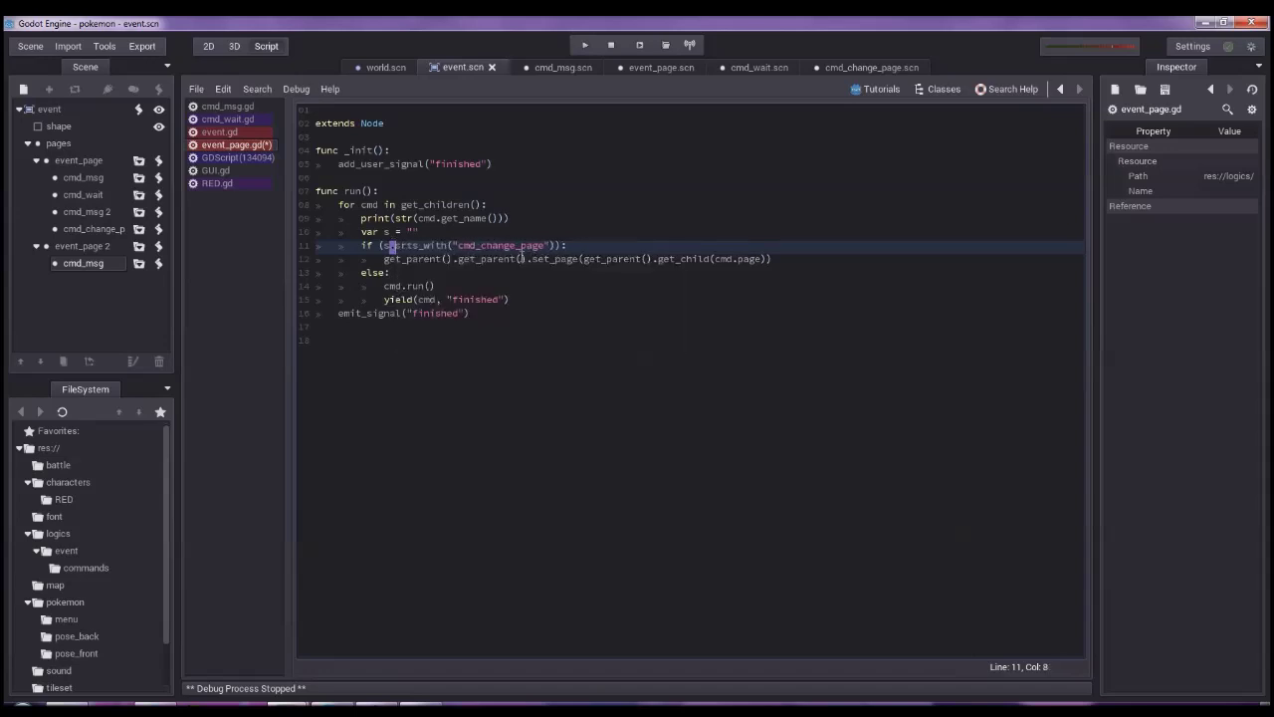
key("ctrl+z")
key("ctrl+z")
key("ctrl+z")
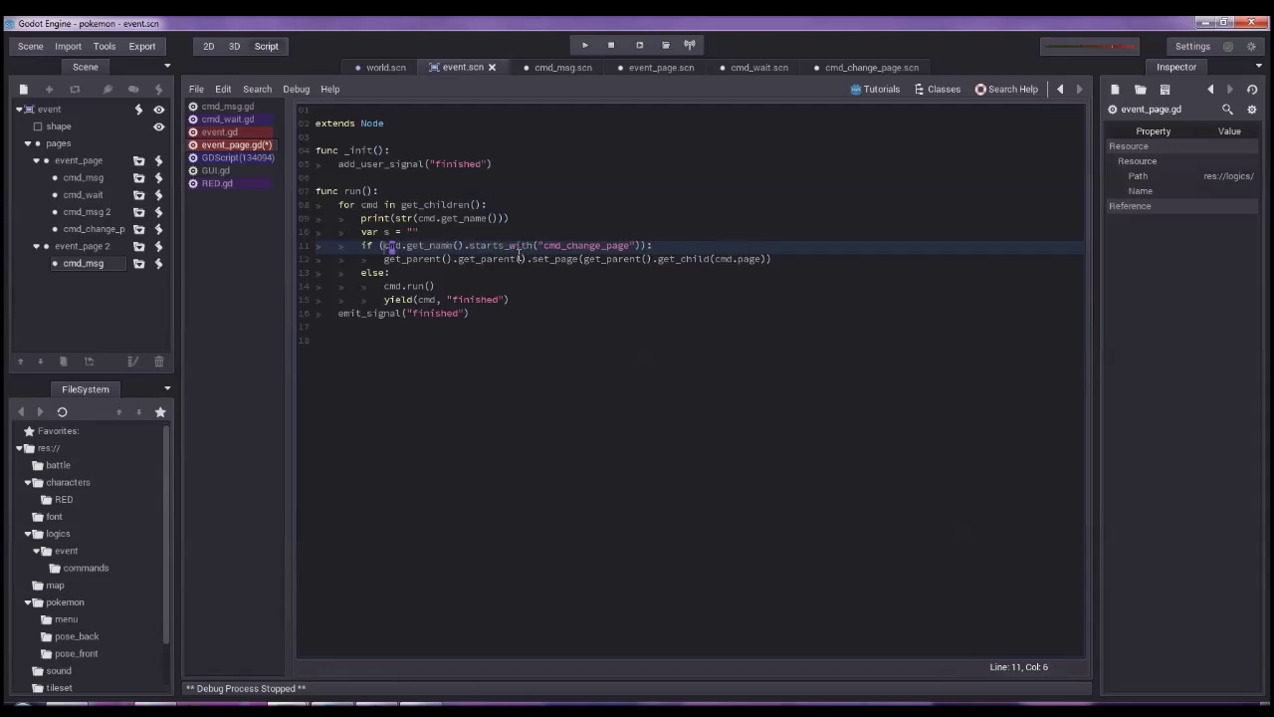
double_click(507, 245)
type("begins_with")
Delete the temporary var s declaration and the print line.
key("Up")
key("shift+Home")
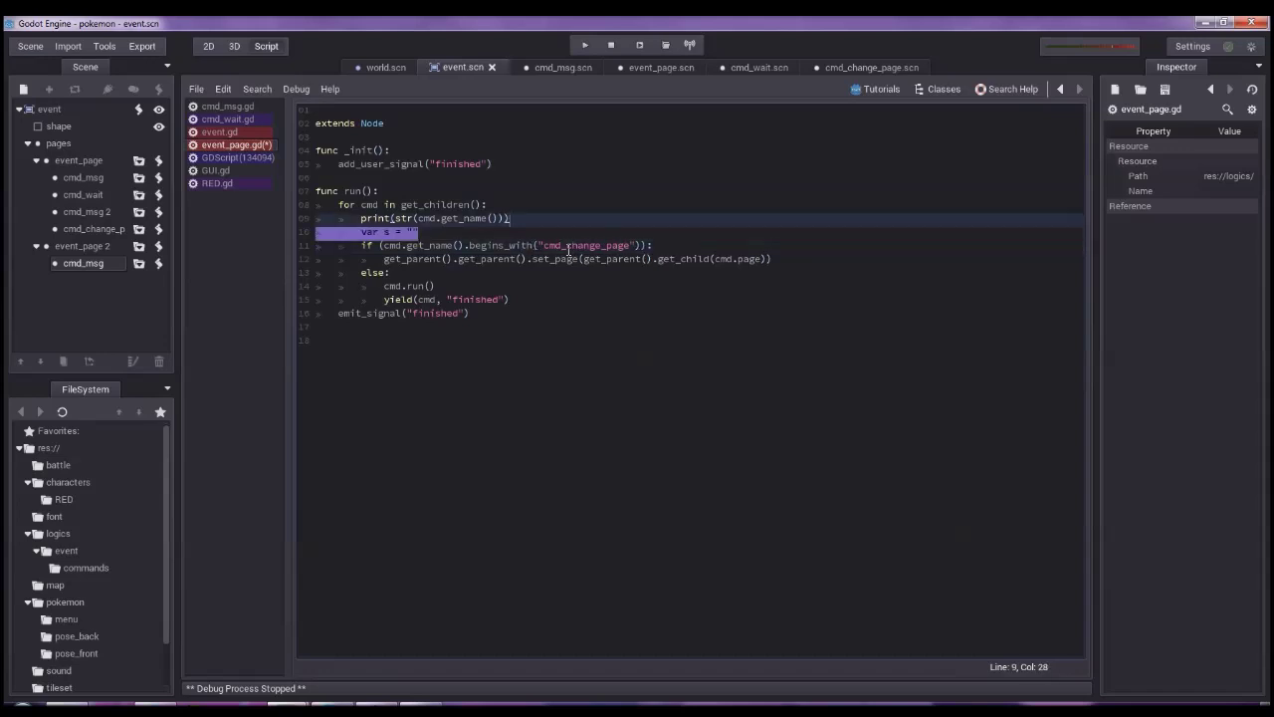
key("BackSpace")
key("BackSpace")
key("shift+Home")
key("BackSpace")
key("BackSpace")
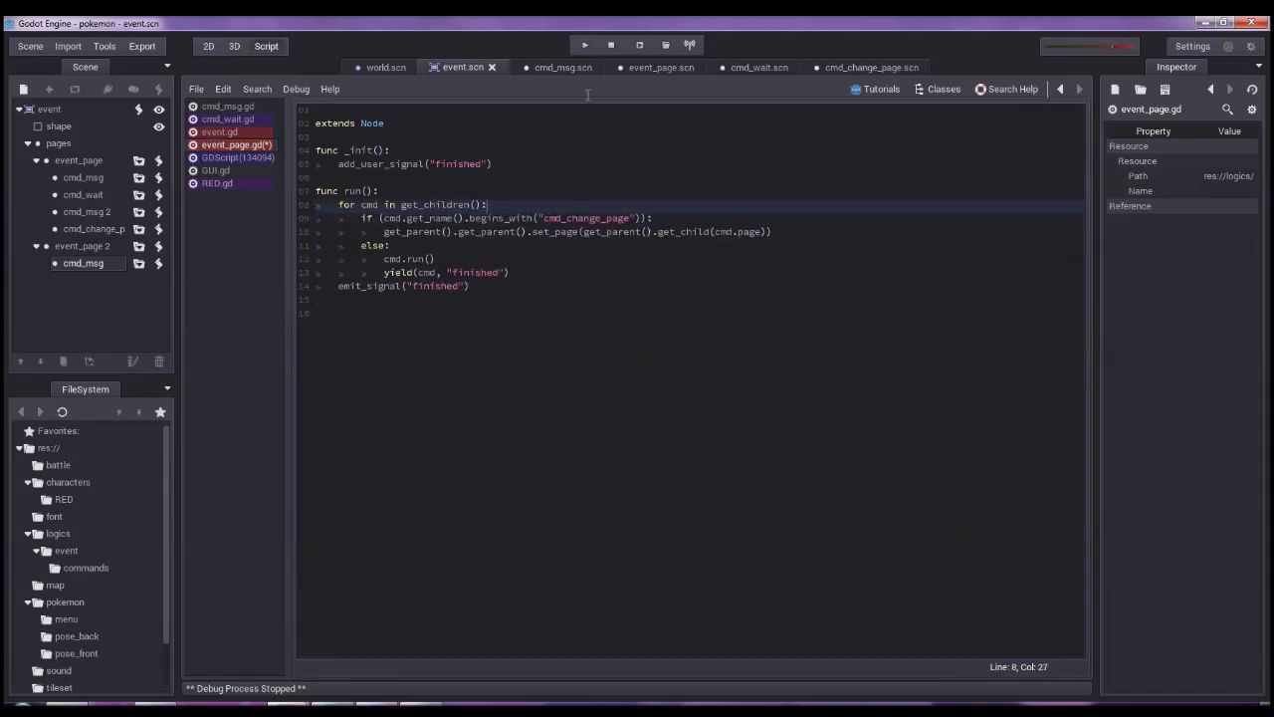
Run the pokemon game and advance through the first and second event dialogue texts.
left_click(585, 44)
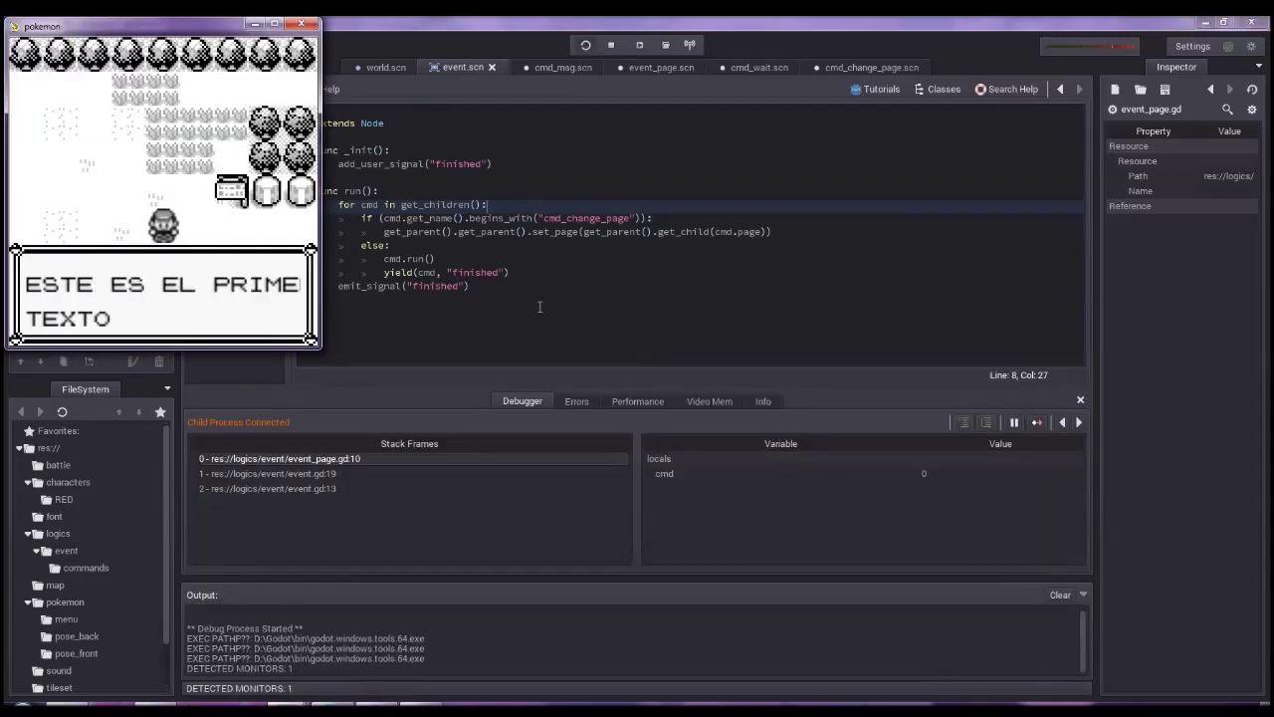
key("Return")
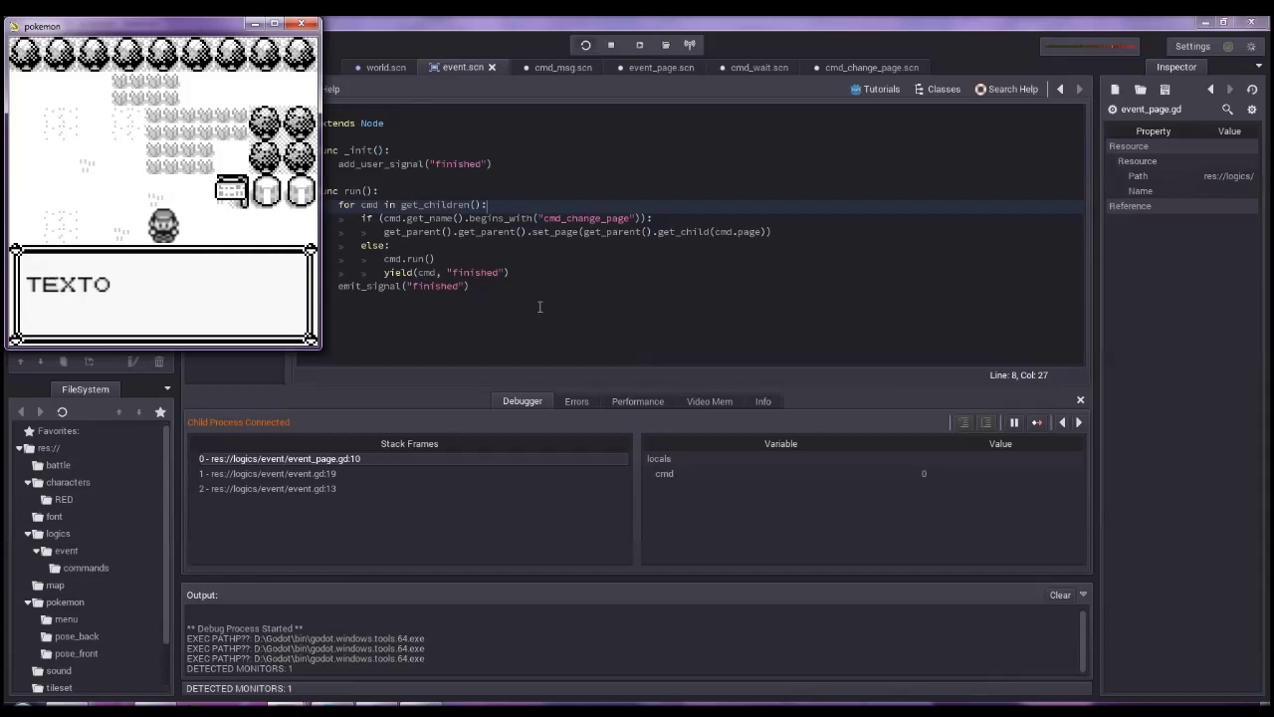
key("Return")
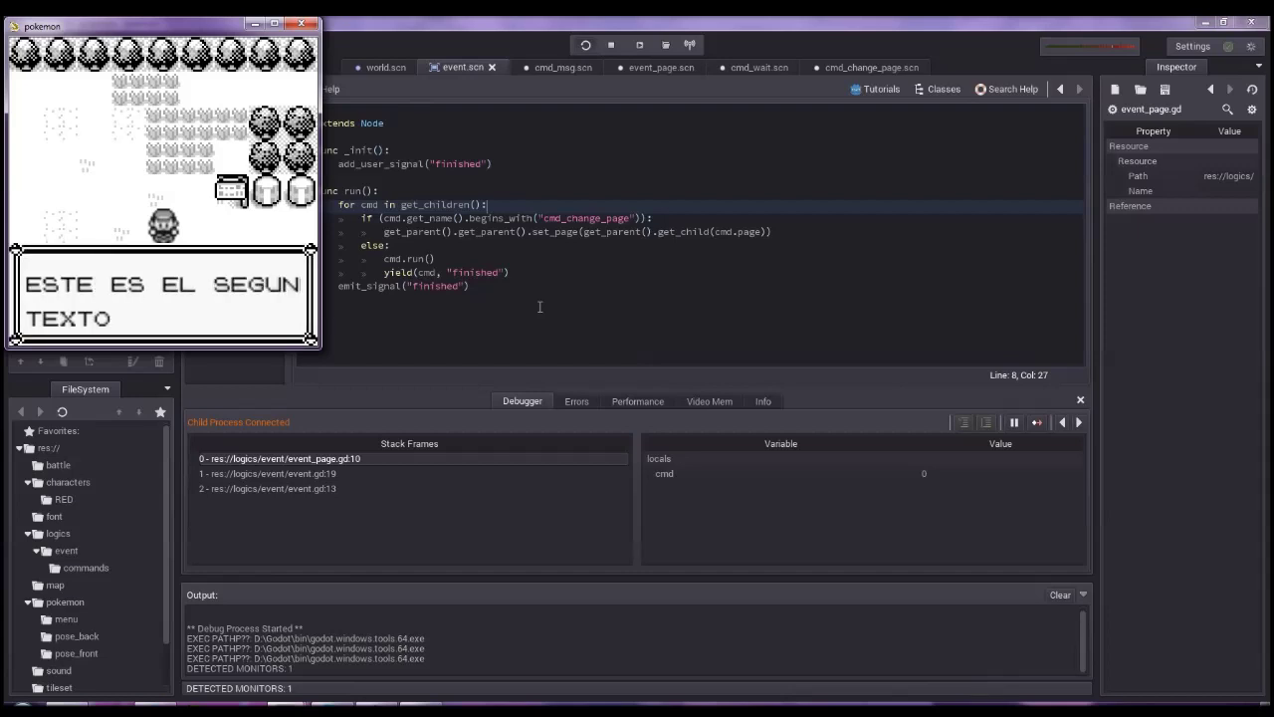
key("Return")
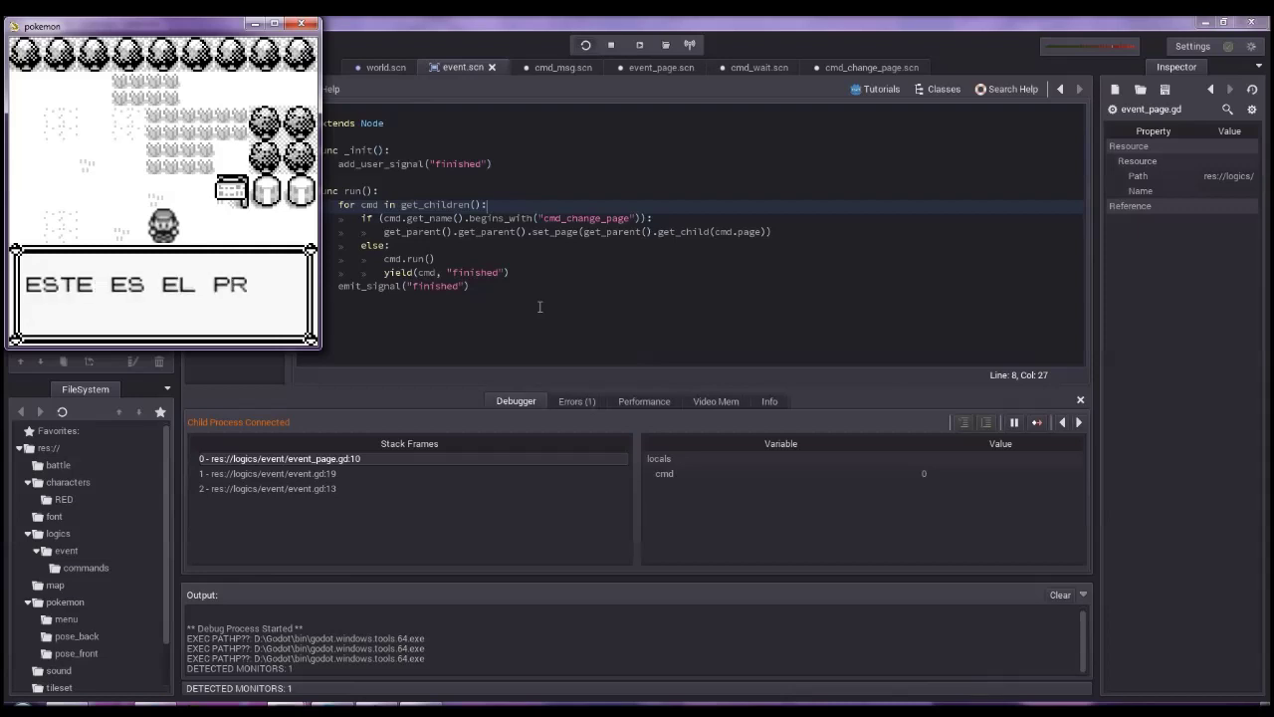
key("Return")
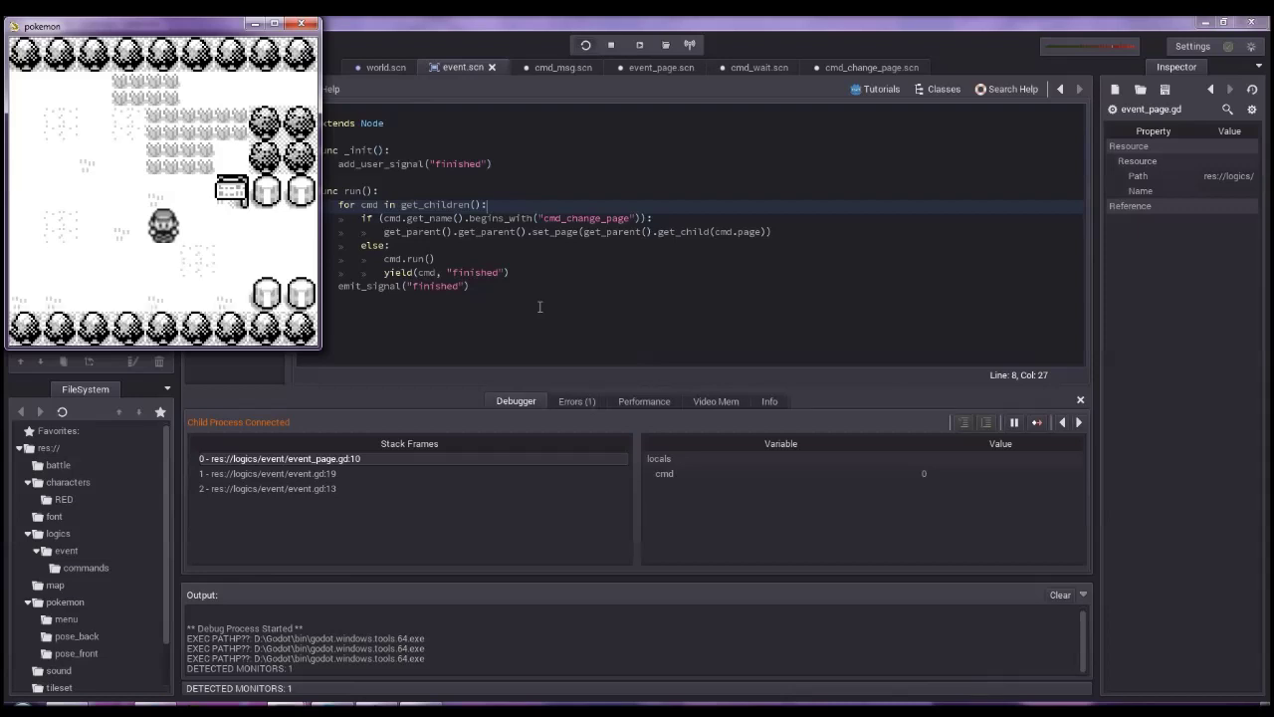
key("Return")
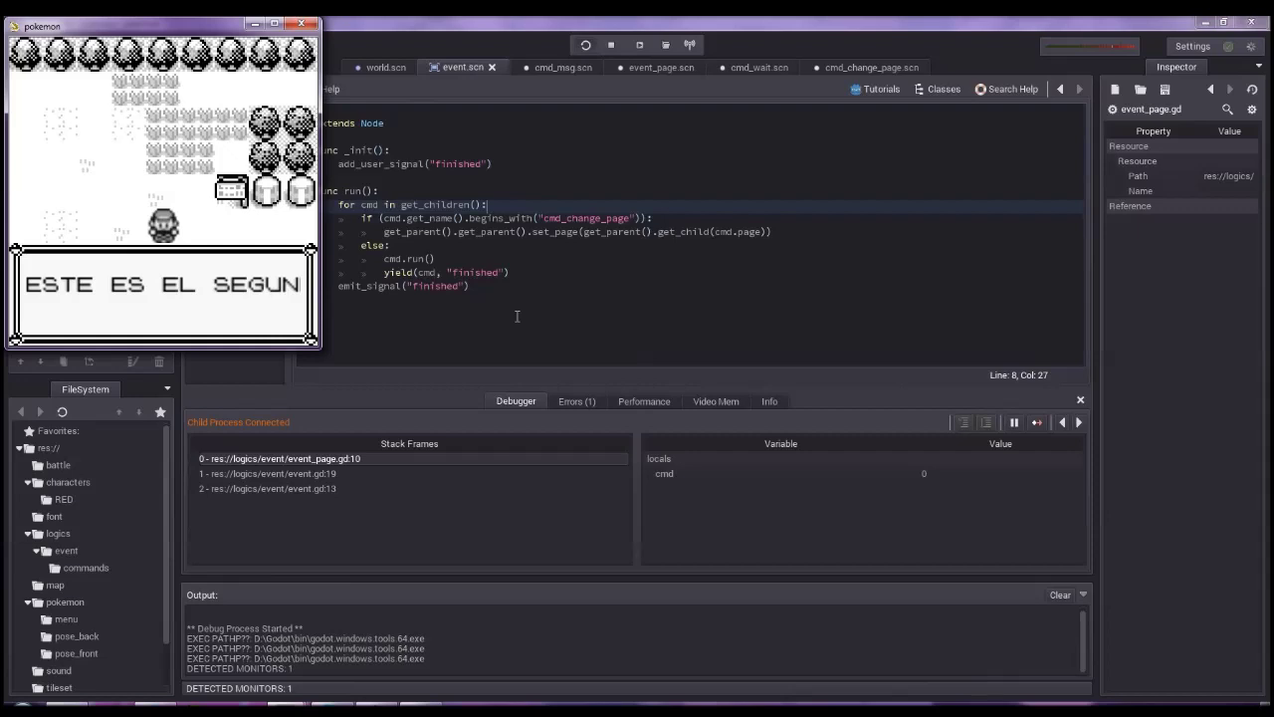
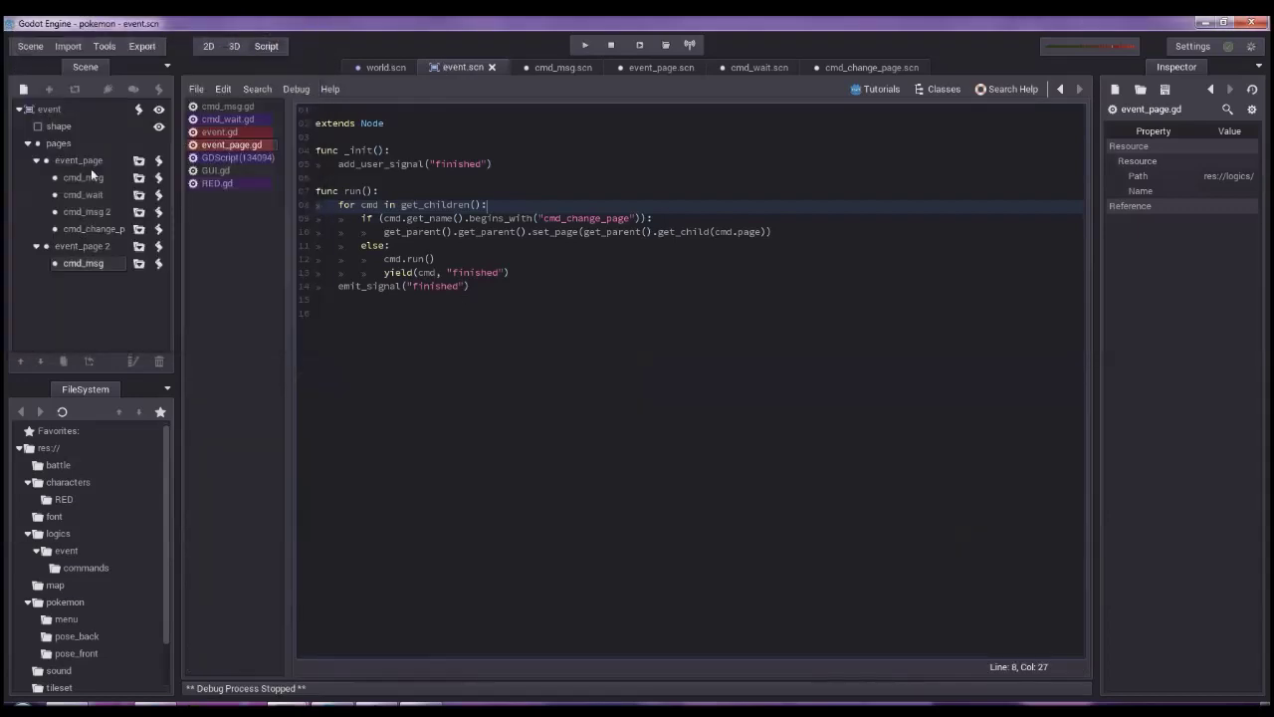
Set the cmd_change_page node's Page property to 1 in the Inspector.
left_click(95, 229)
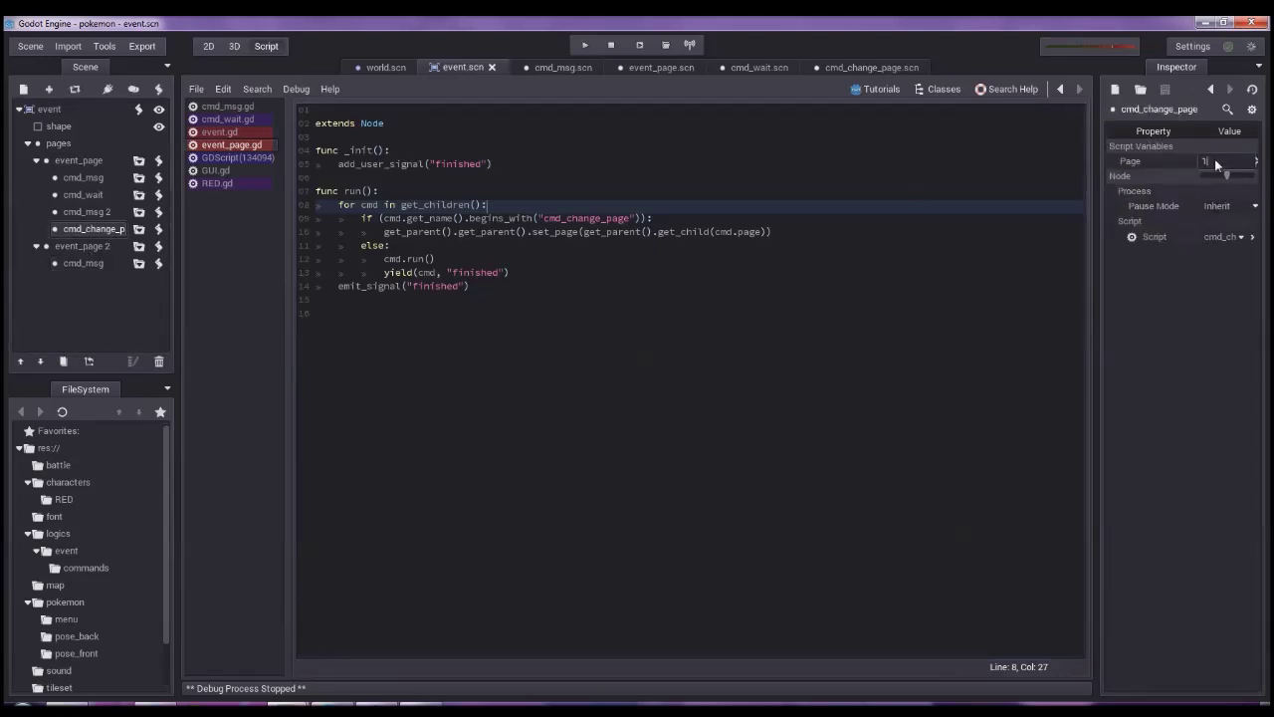
key("Return")
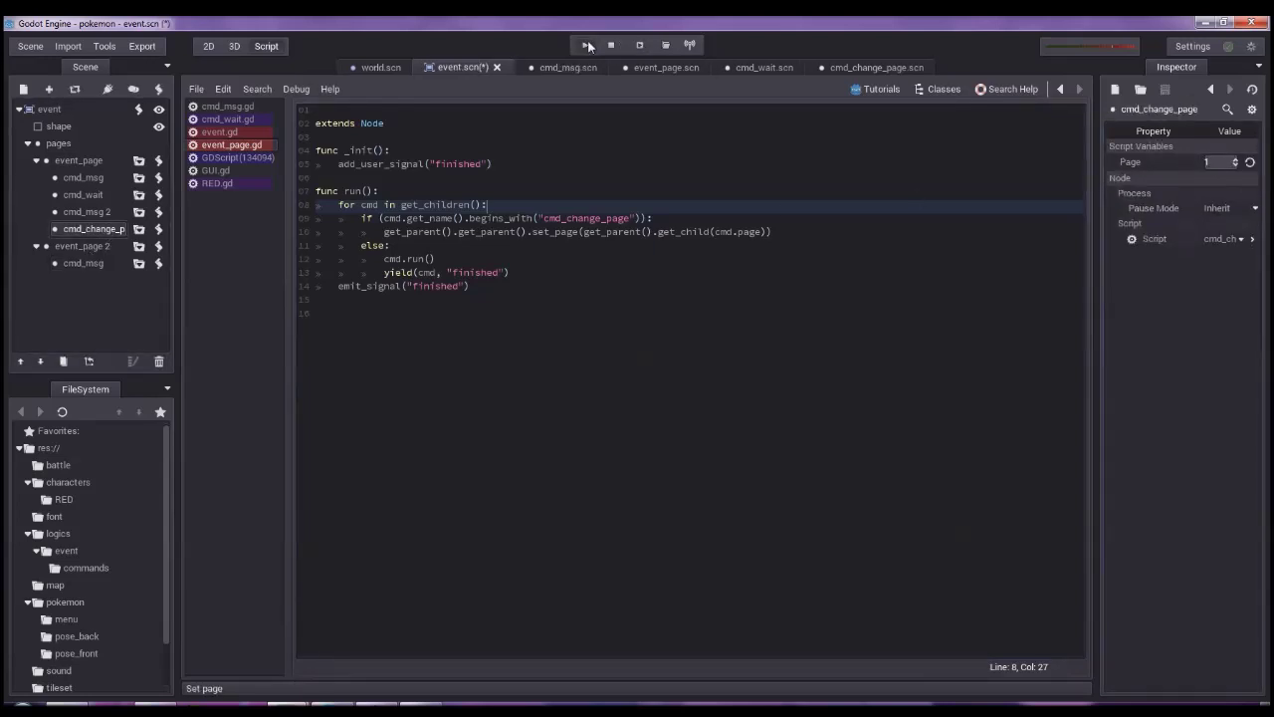
Save event.scn and test-run the game, confirming the second page's text and LOL appear, then stop.
left_click(588, 47)
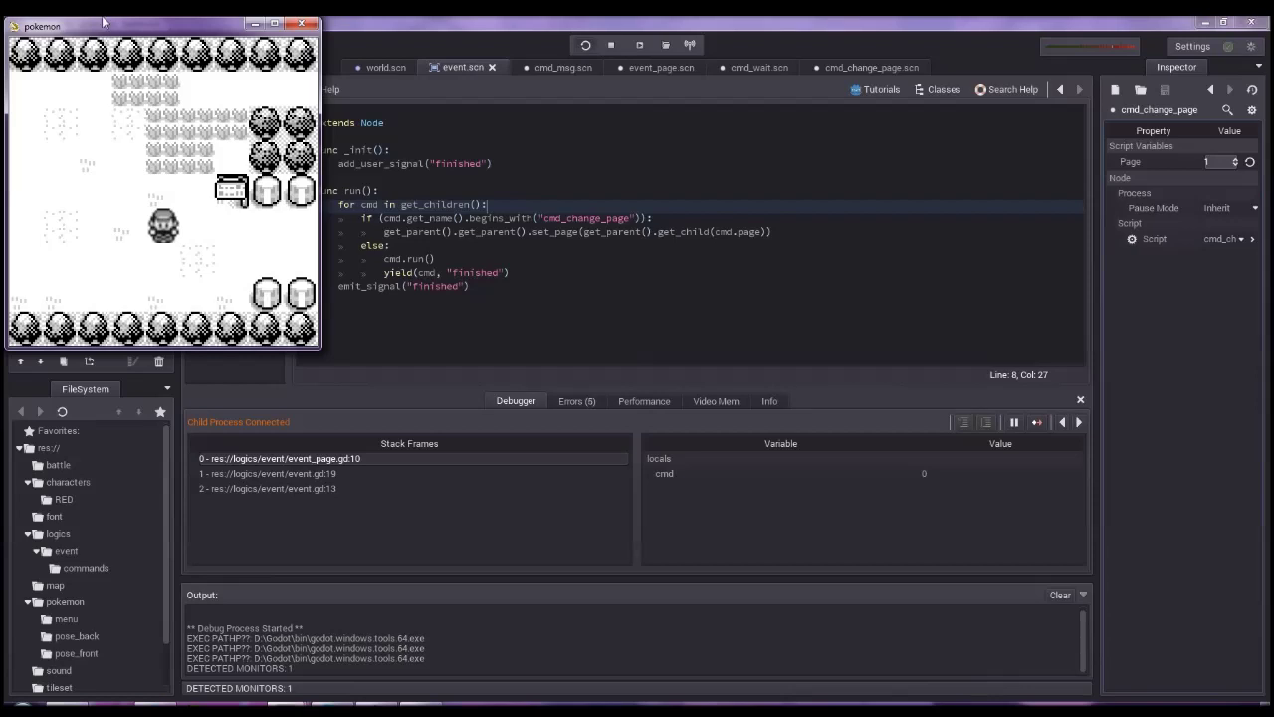
left_click(302, 23)
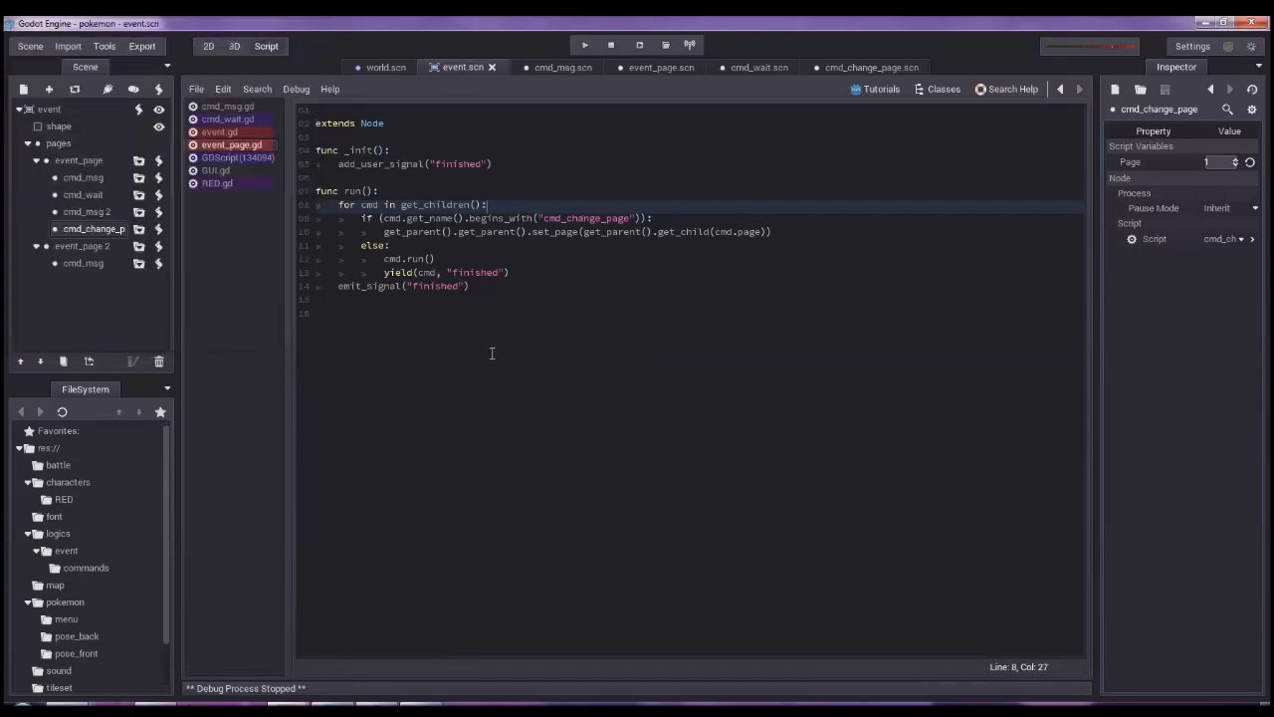